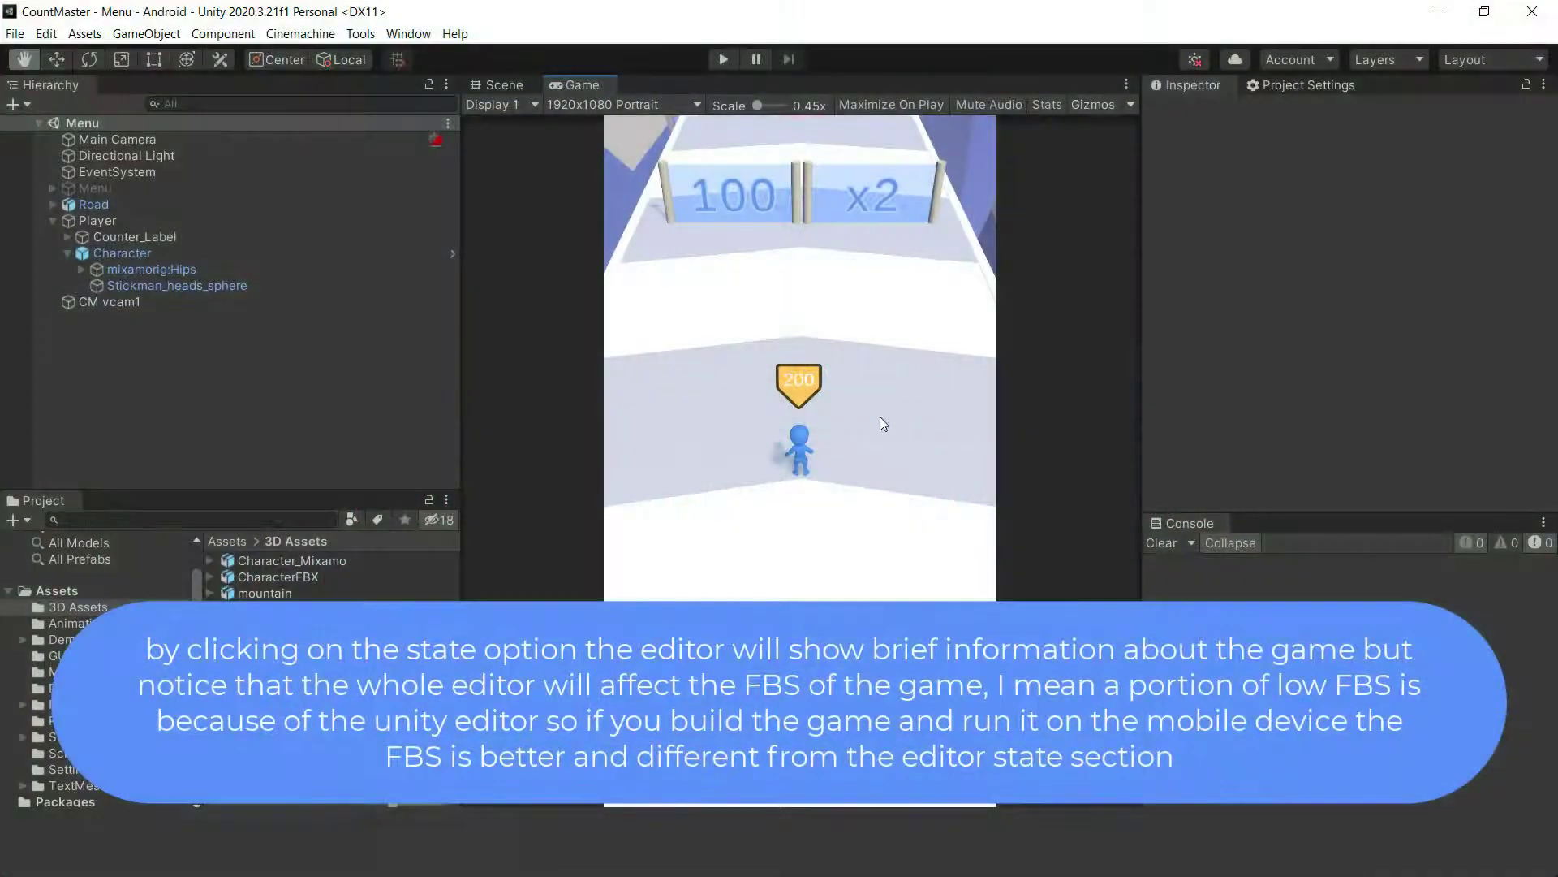
Check the game's rendering statistics while running it in play mode, then stop the game and hide the statistics
click(1047, 104)
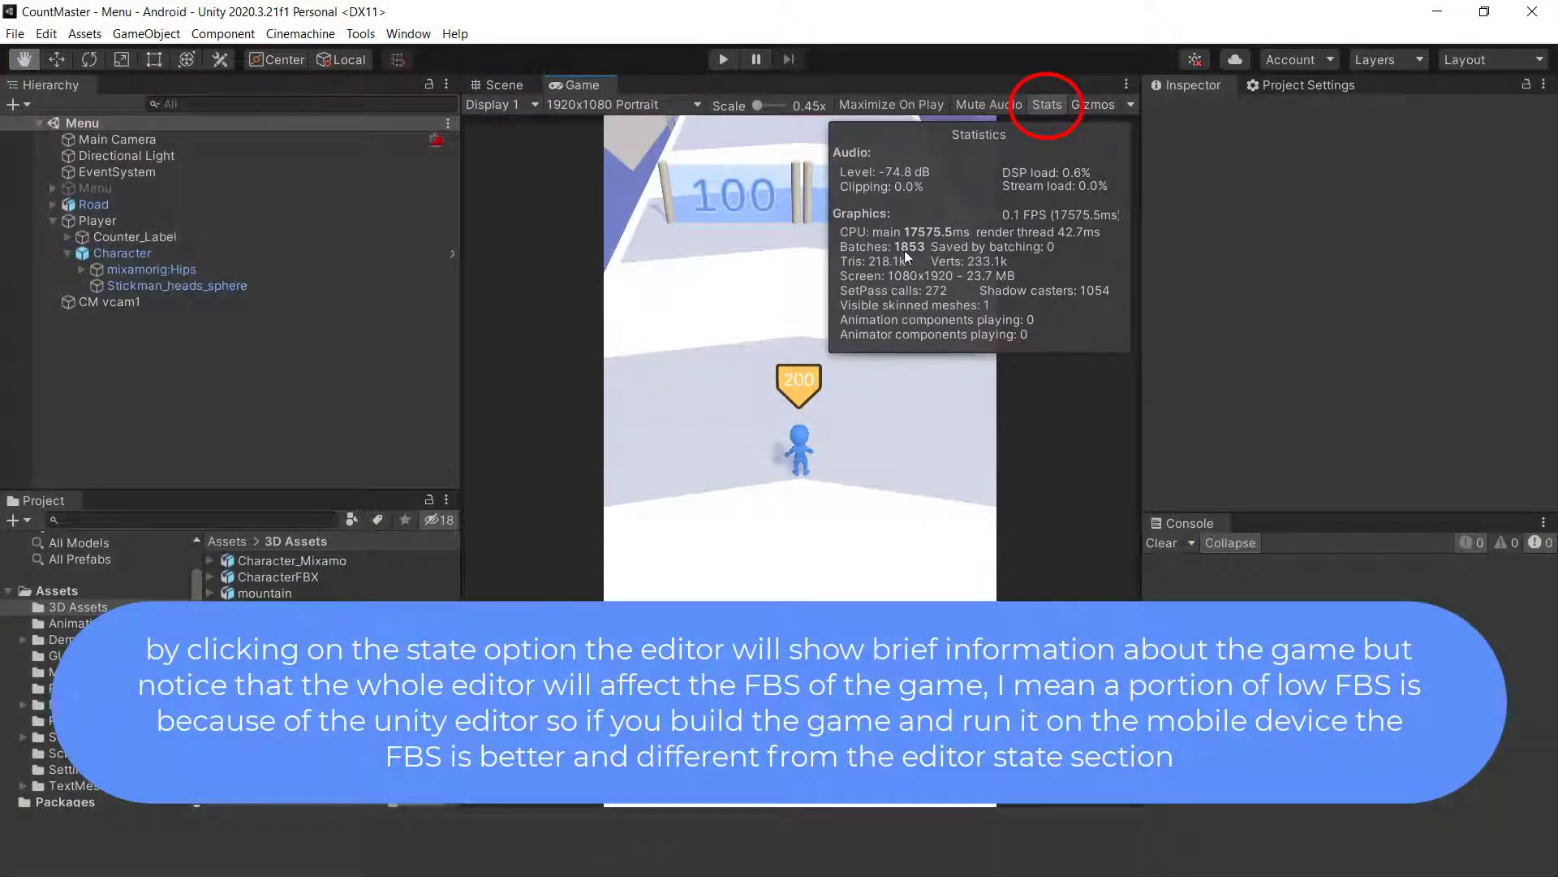
click(726, 65)
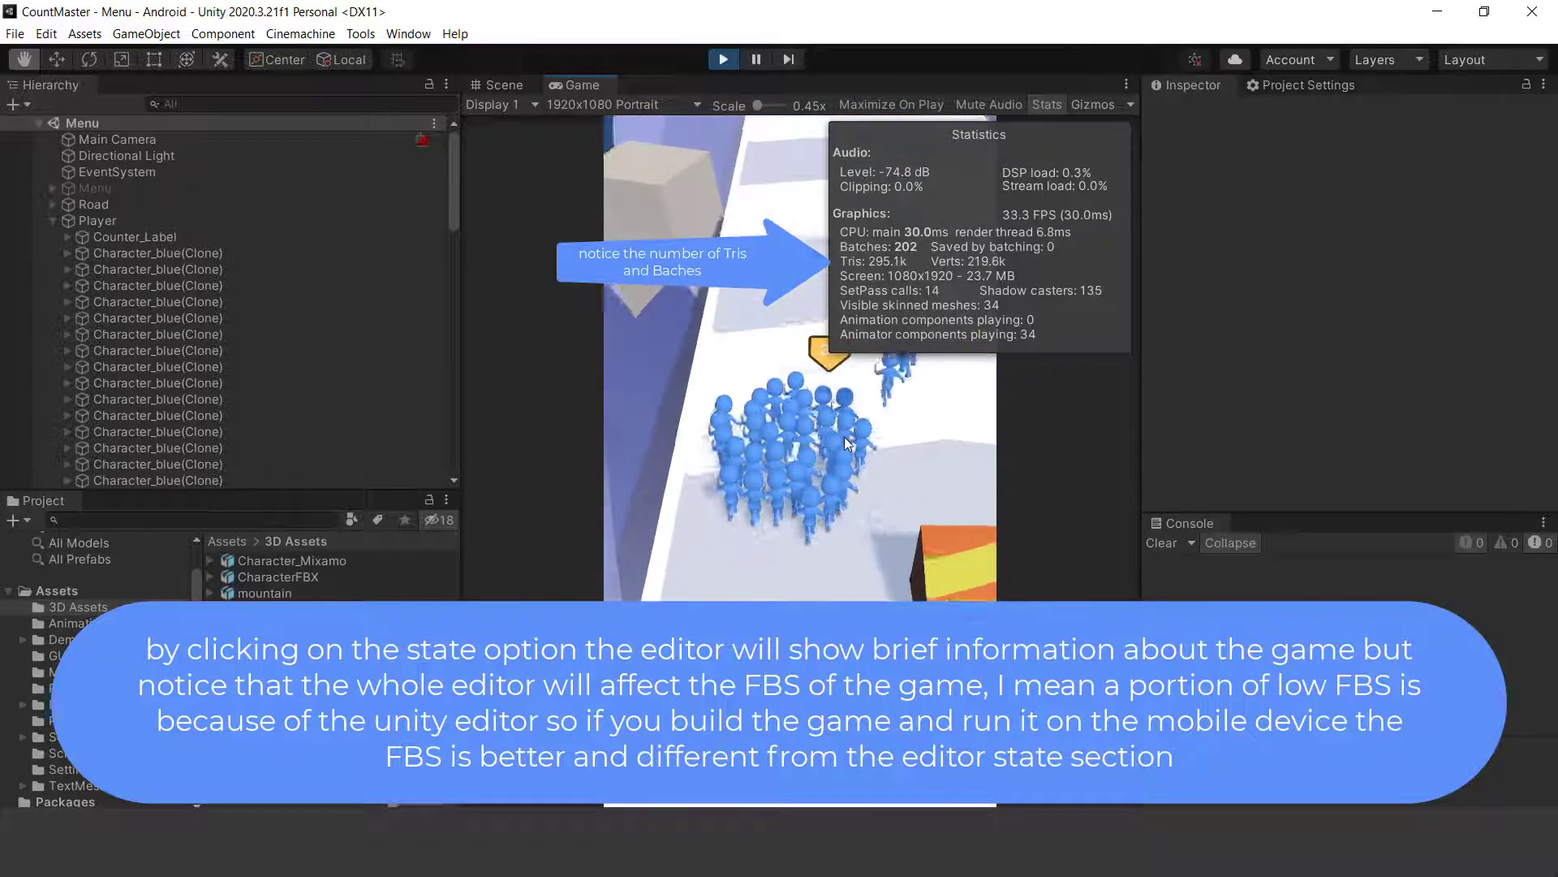
click(723, 59)
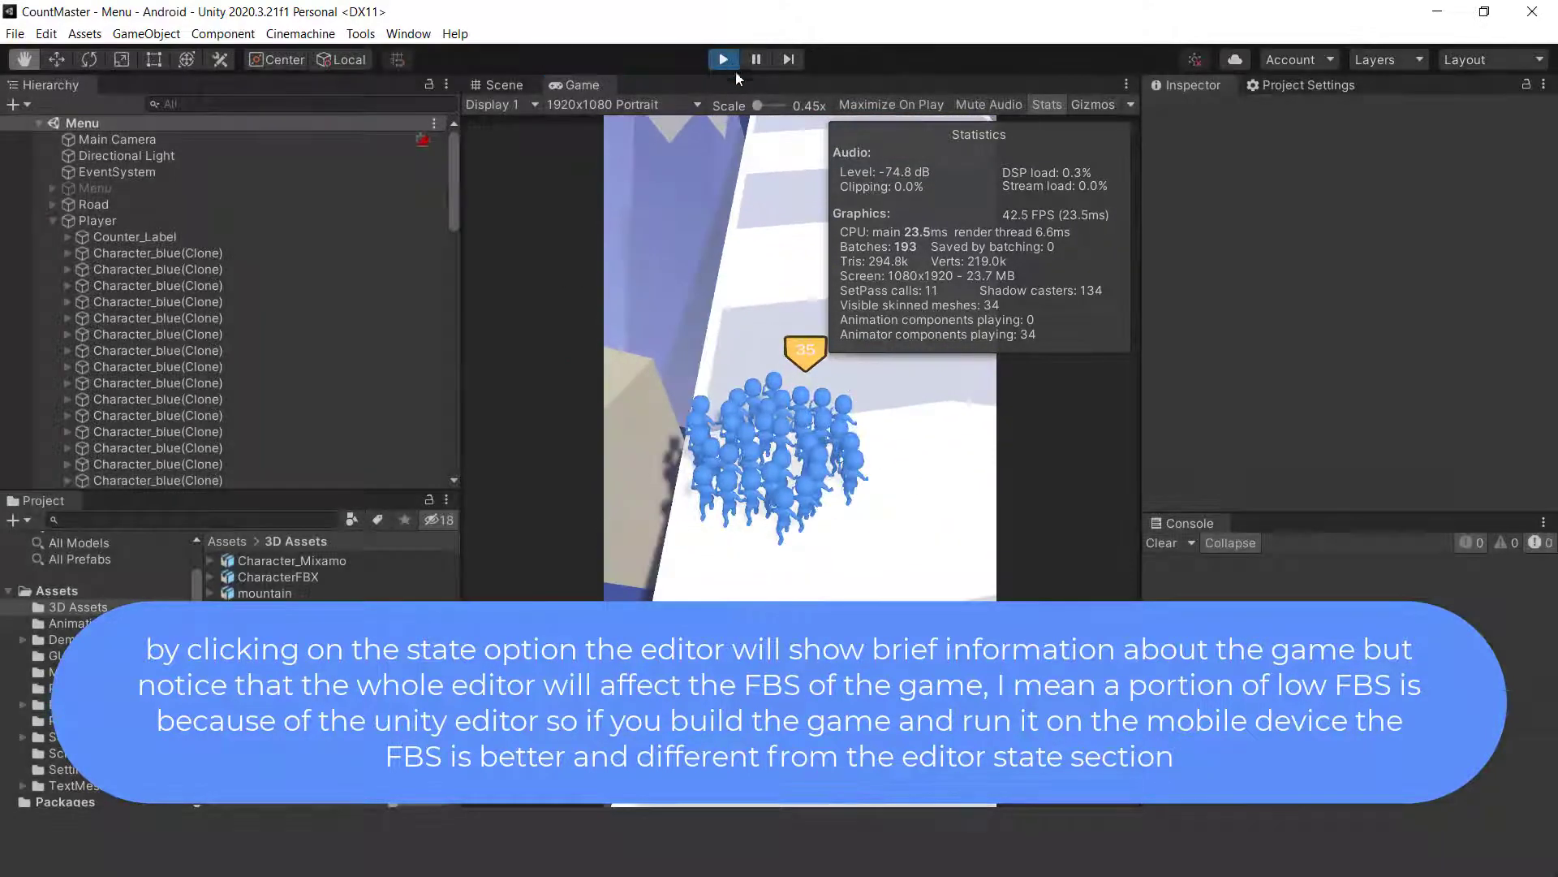
click(1047, 103)
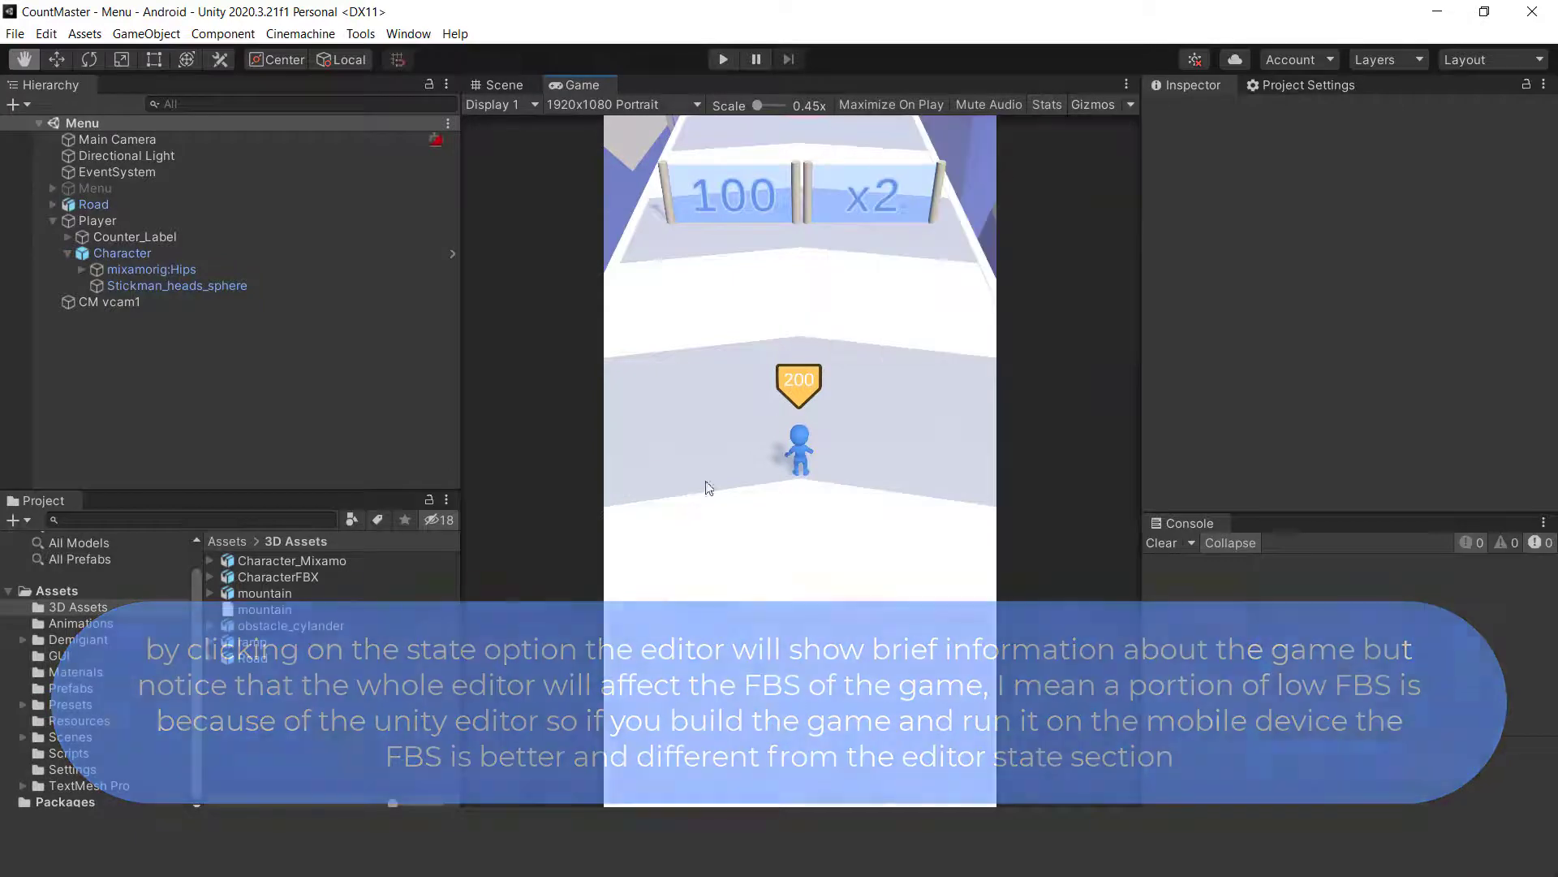
Trace the mesh used by the Character's Stickman_heads_sphere object to its source asset, Character_Mixamo, in the 3D Assets folder
click(67, 252)
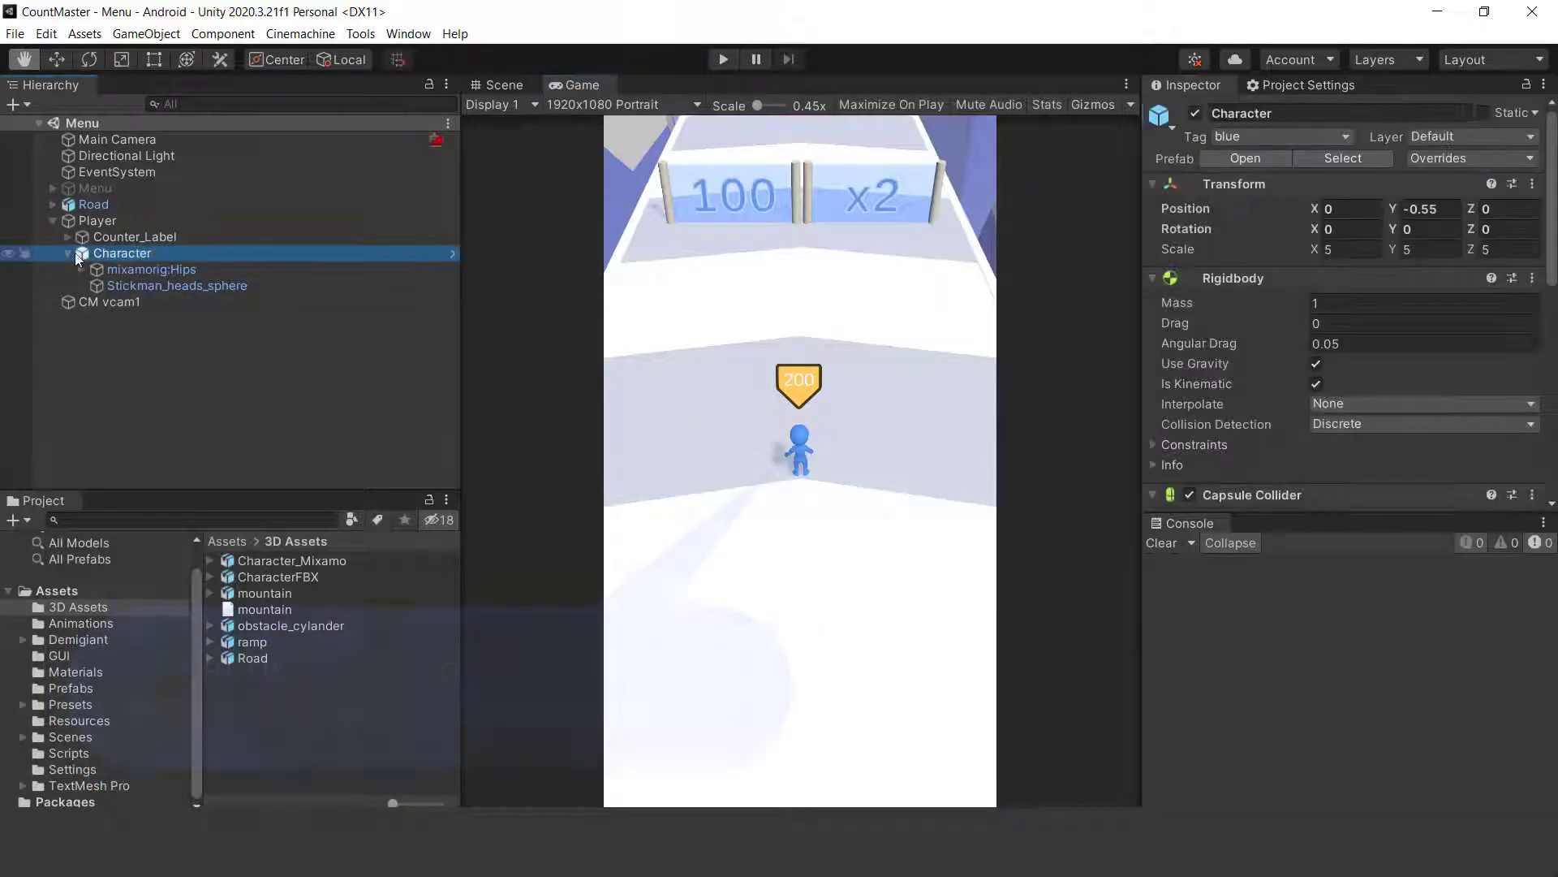
click(139, 286)
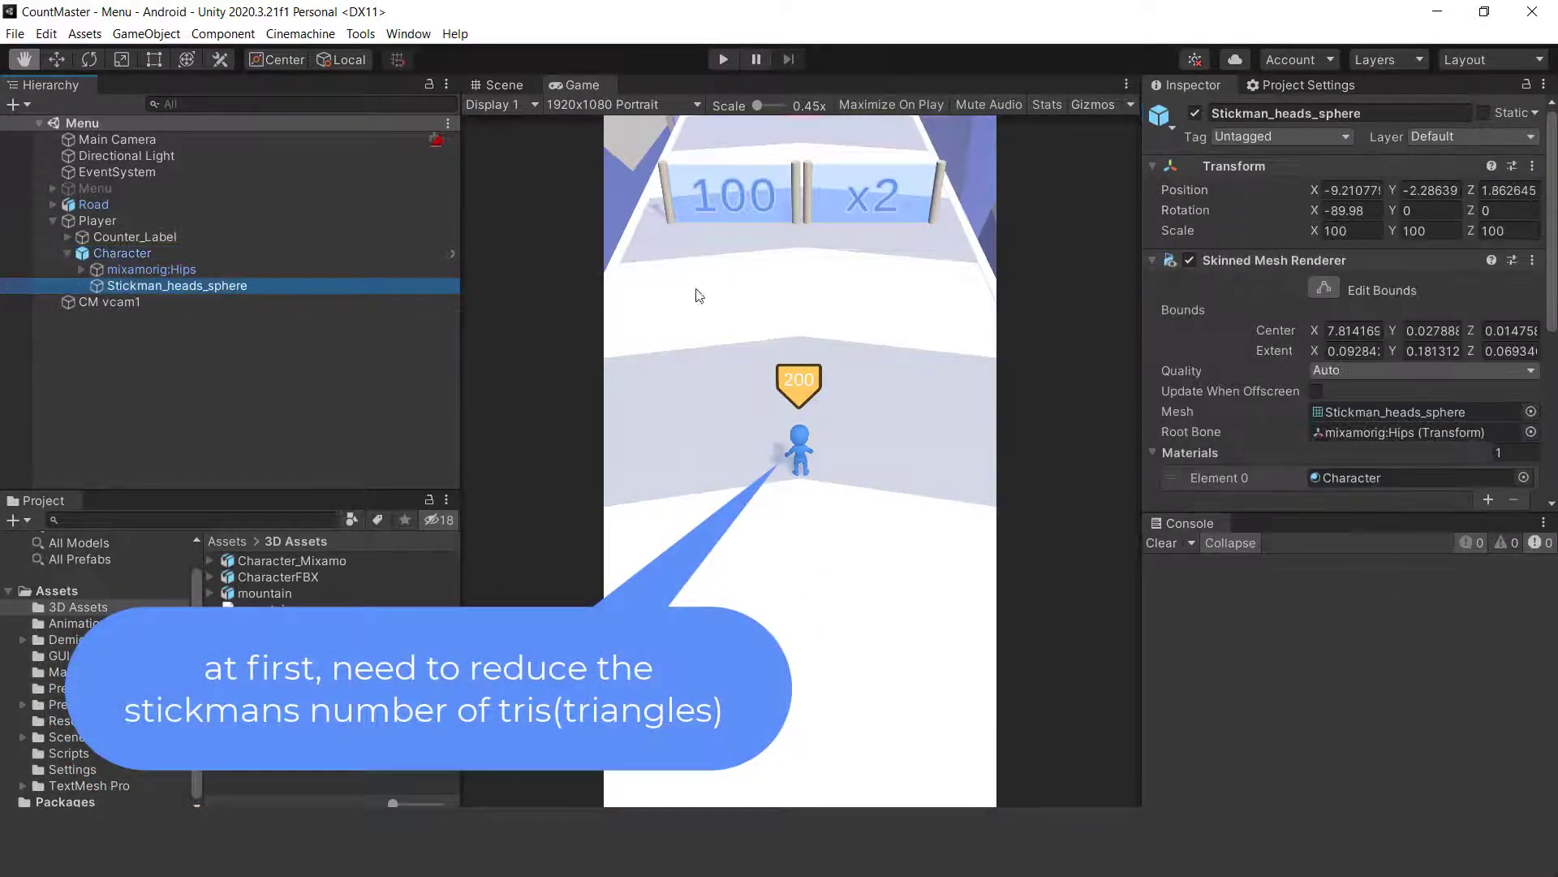
click(1351, 414)
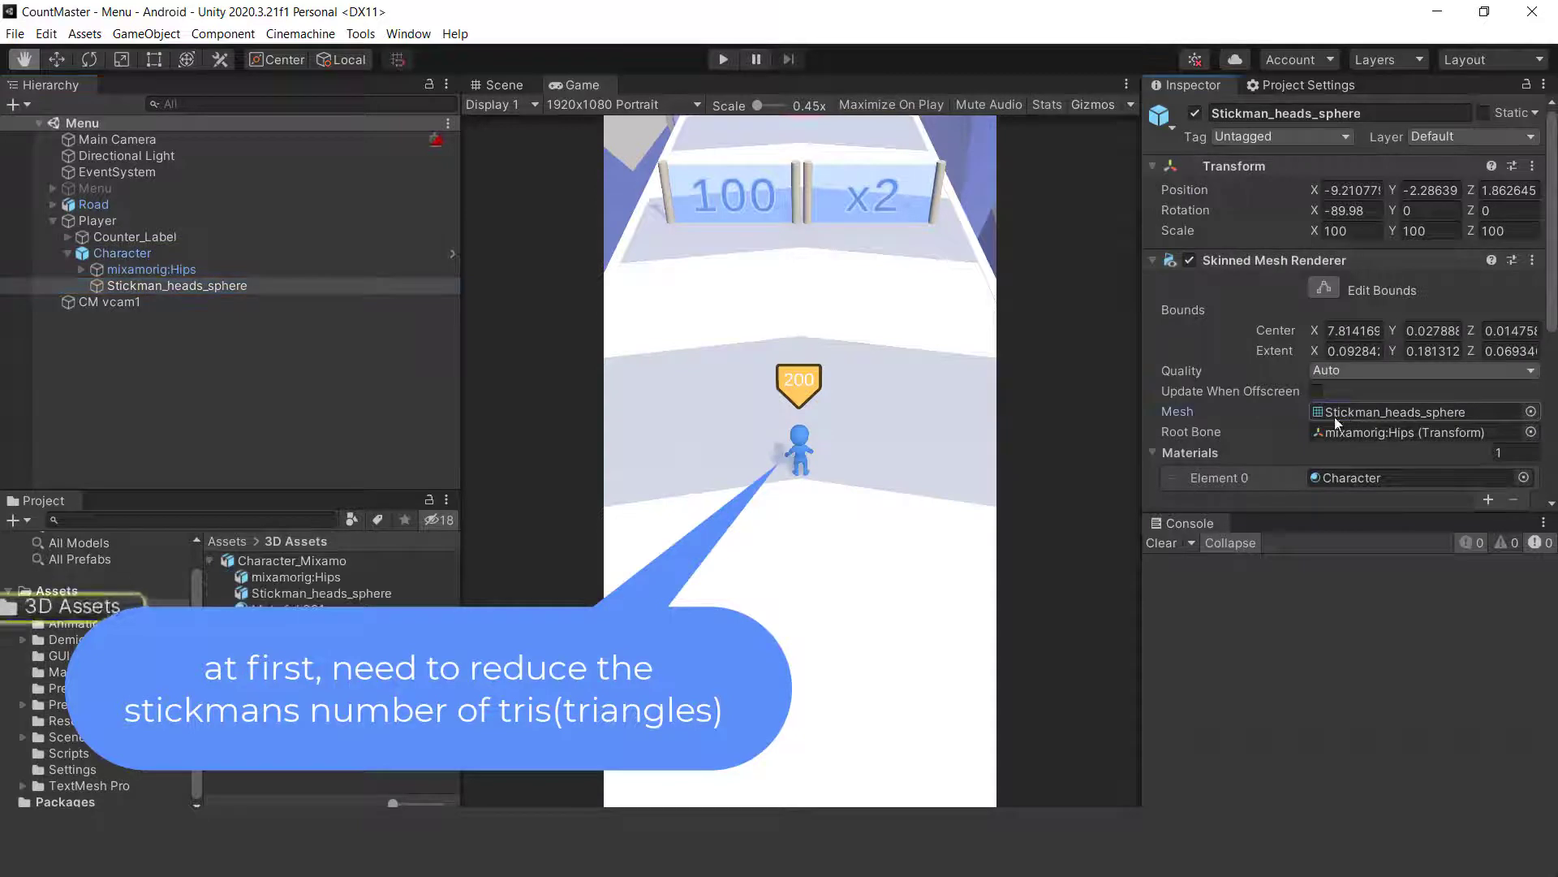
click(281, 562)
drag(1351, 419, 1186, 402)
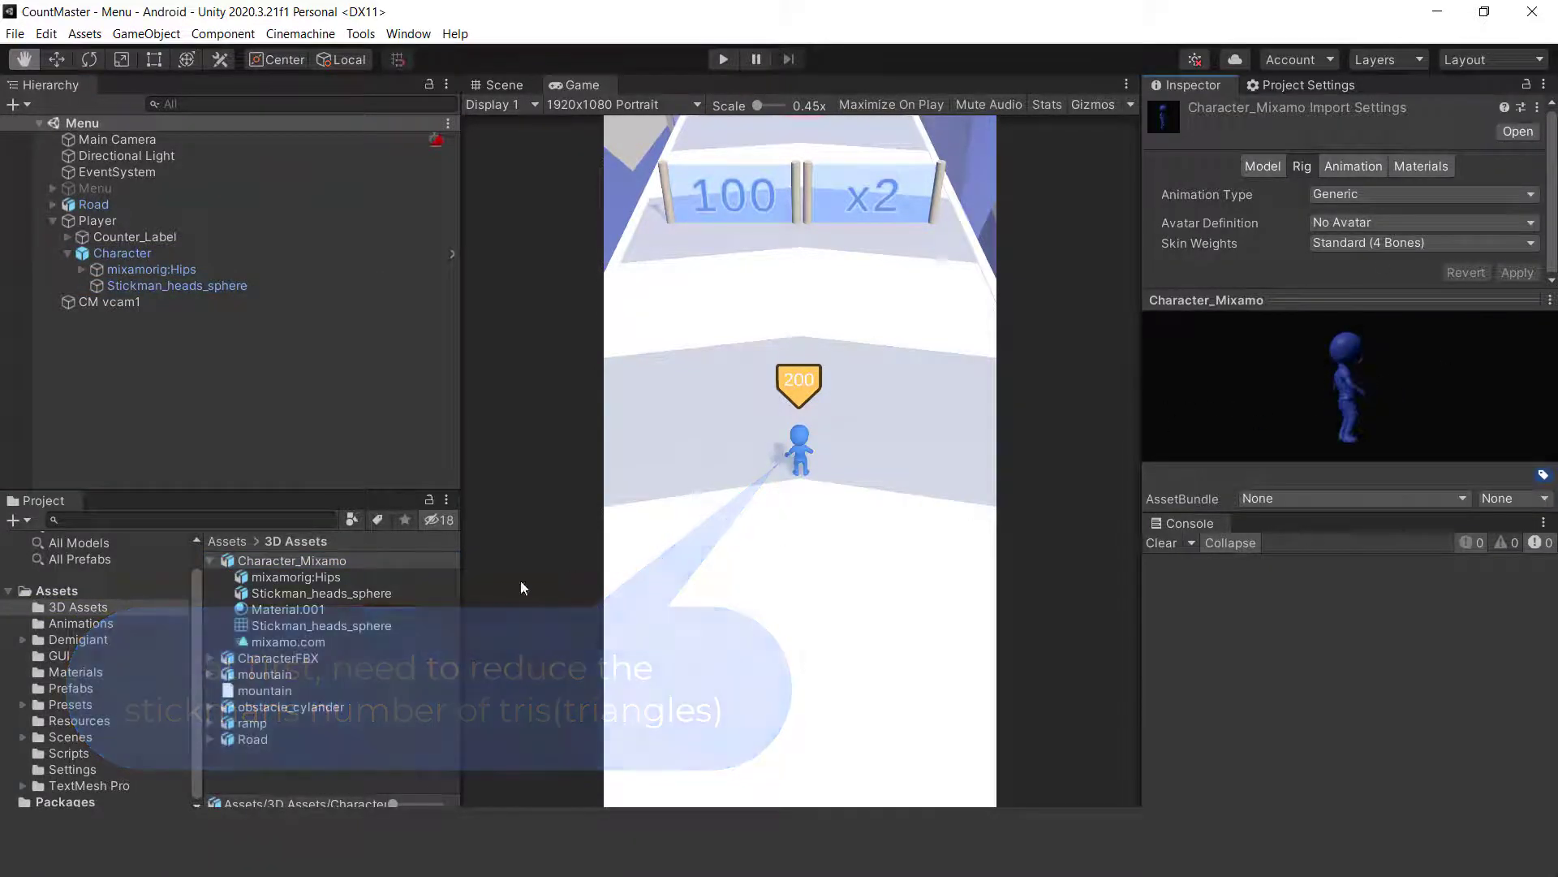
Show the Character_Mixamo asset in the file explorer and copy the path of its 3D Assets folder
right_click(321, 563)
click(415, 126)
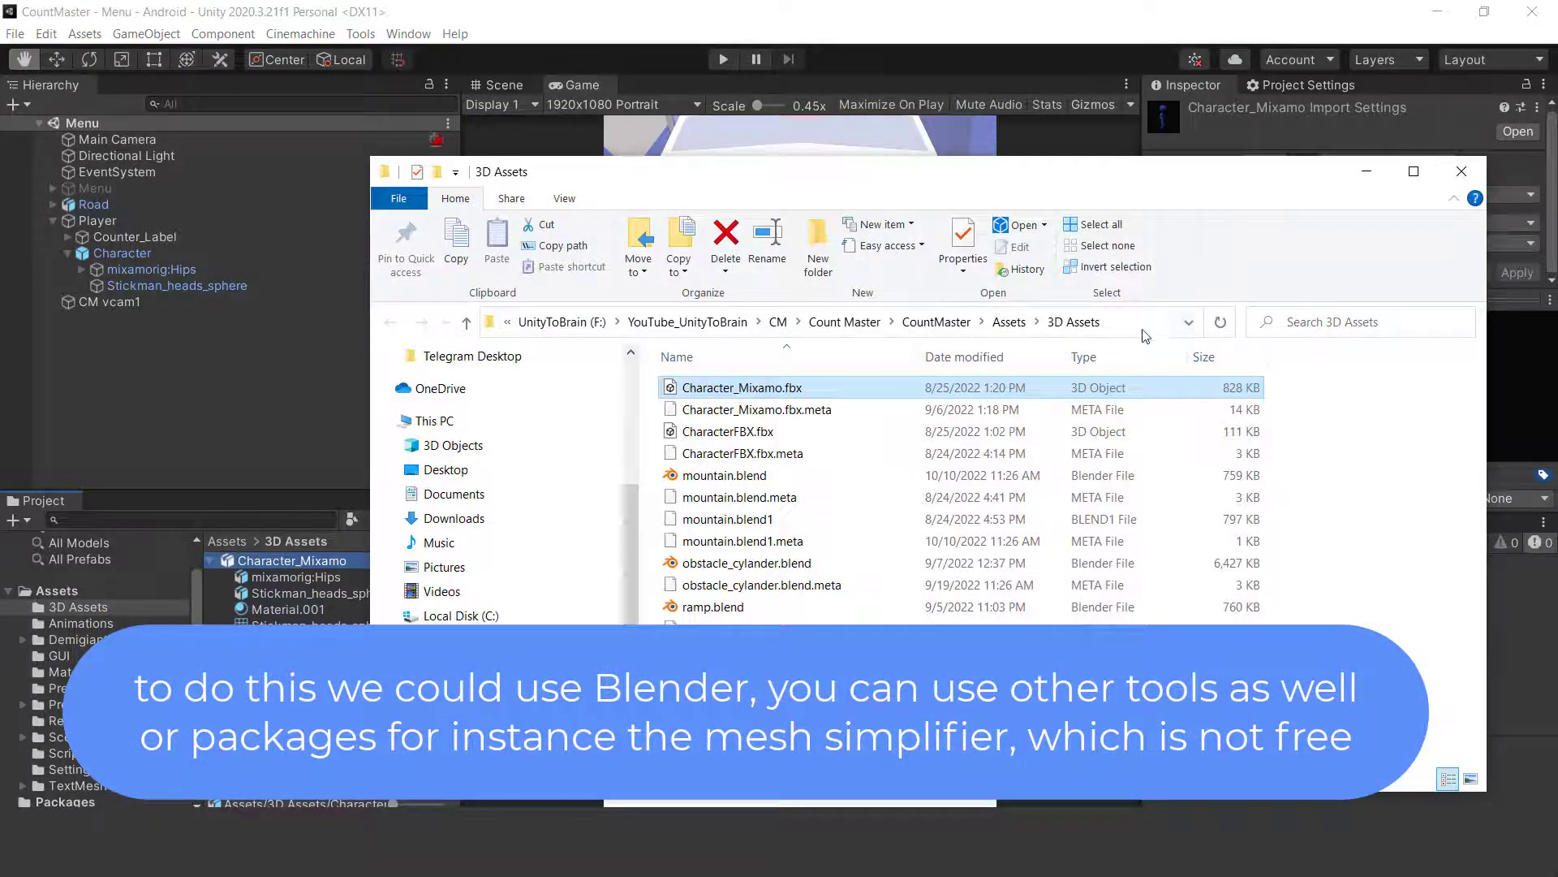
click(1145, 335)
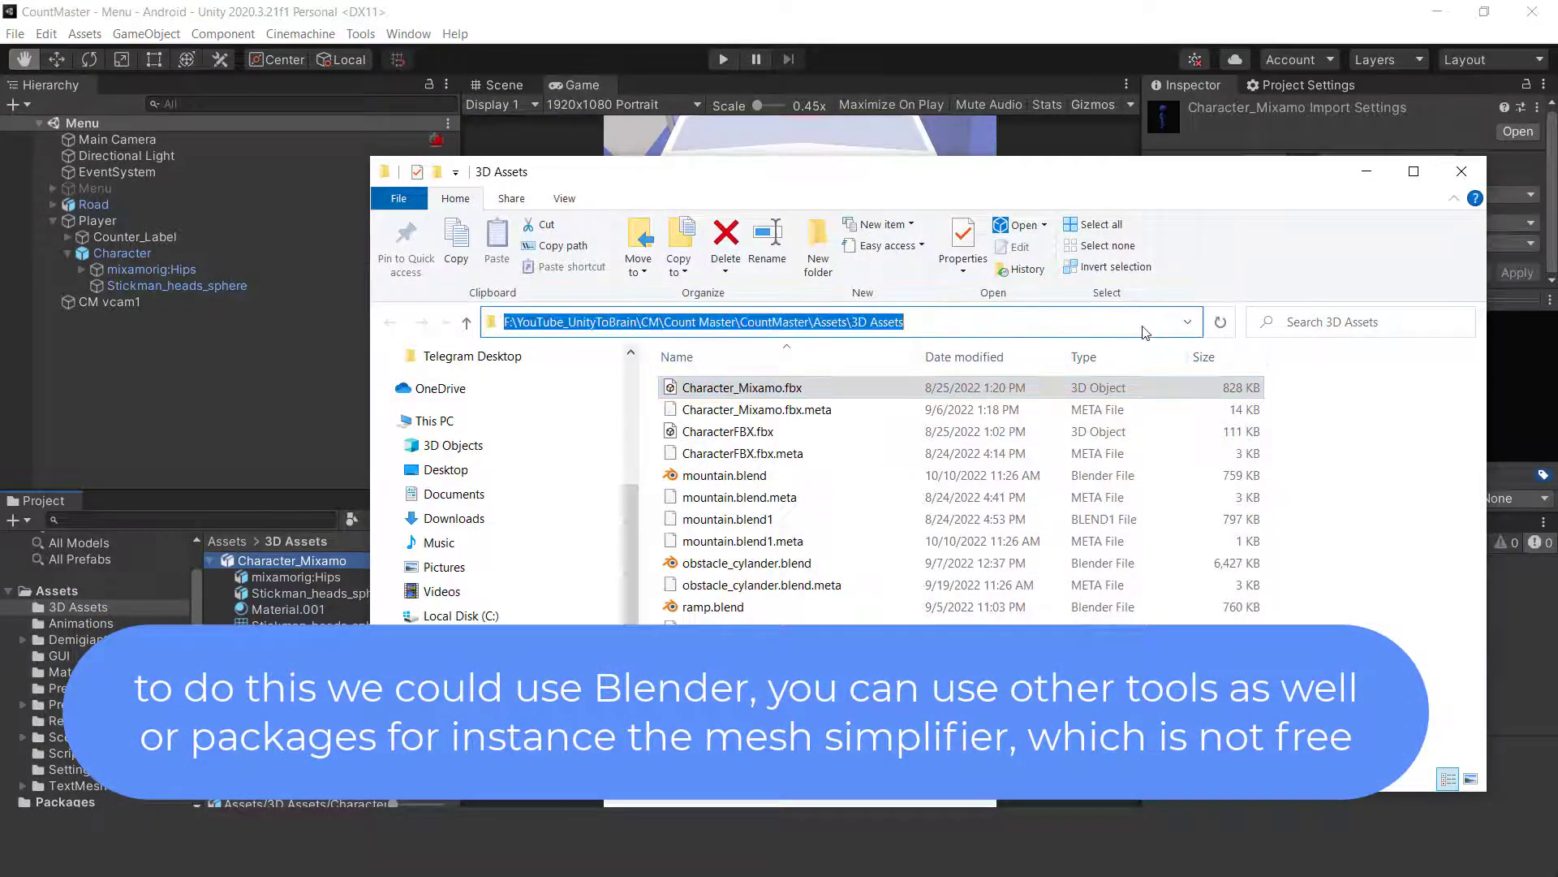
click(1461, 171)
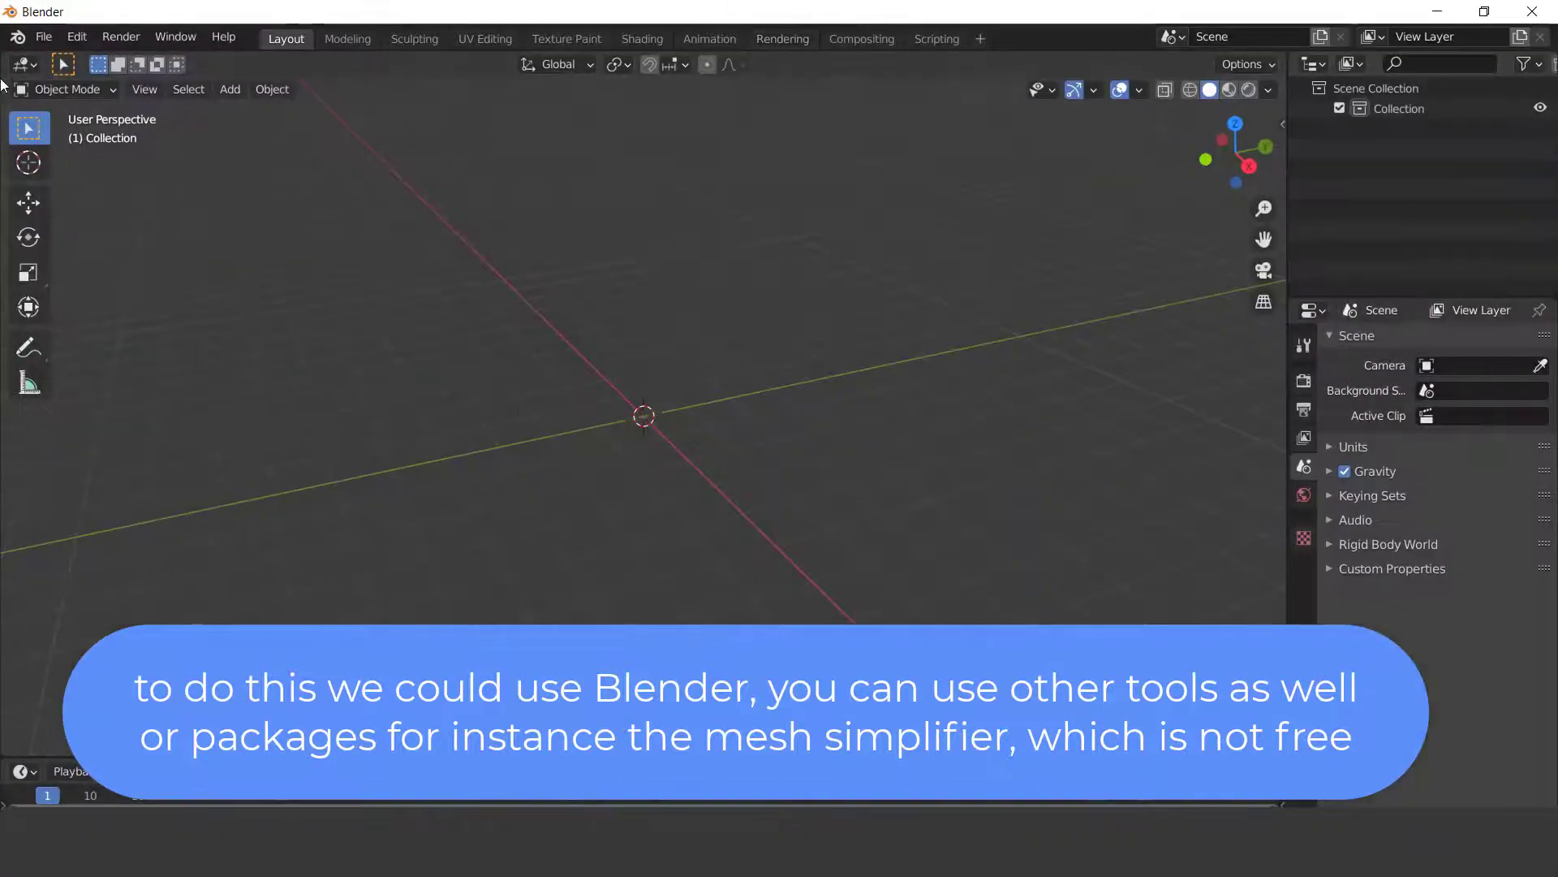
Switch to Blender and import Character_Mixamo.fbx from the Unity project's Assets\3D Assets folder
click(45, 38)
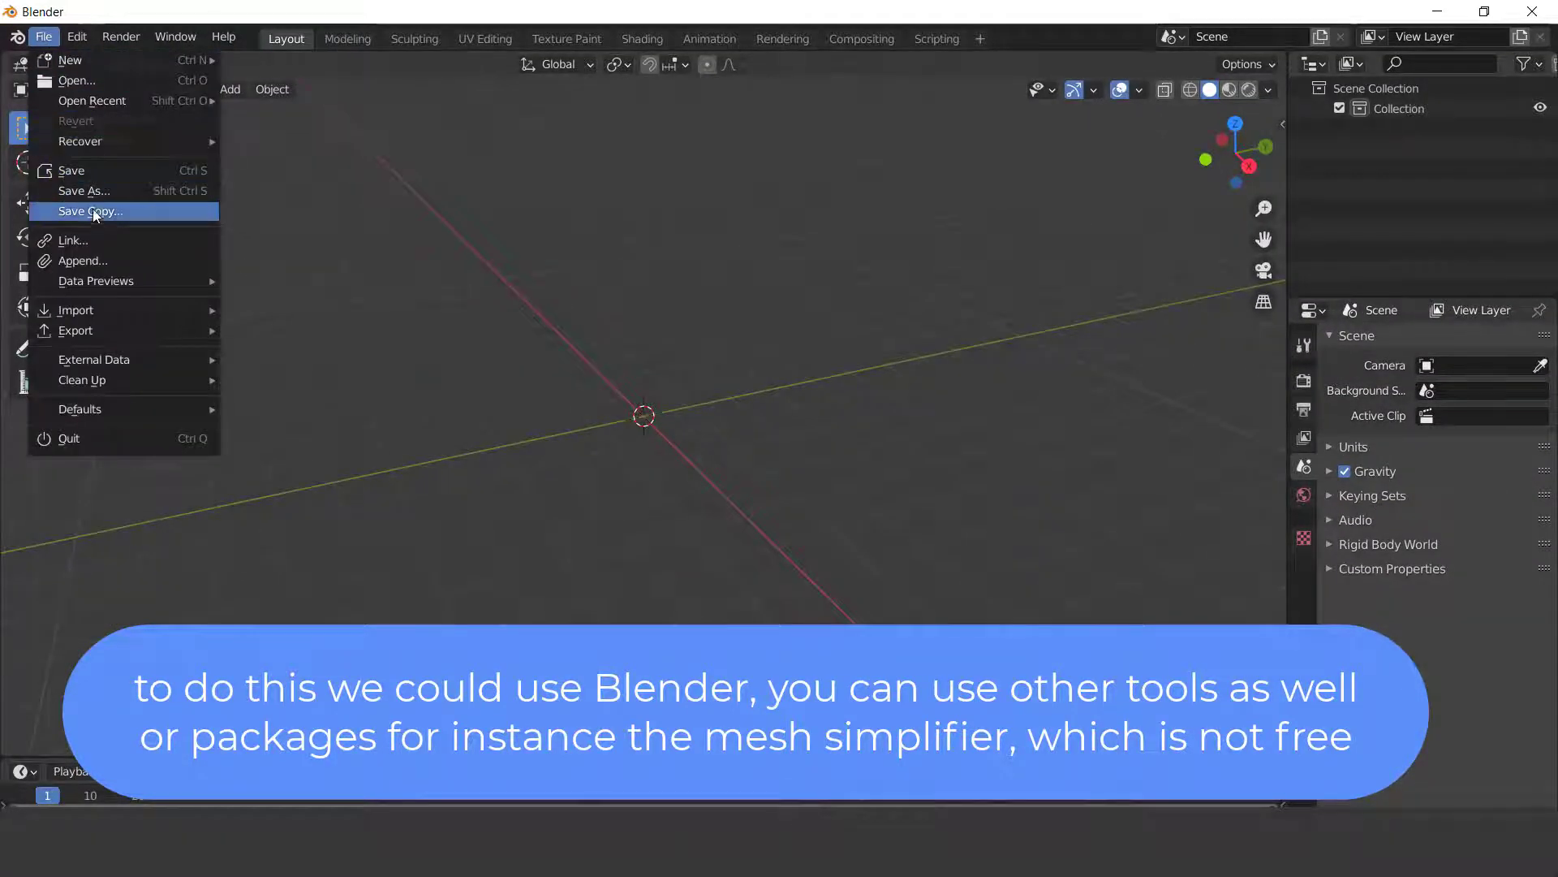
mouse_move(134, 315)
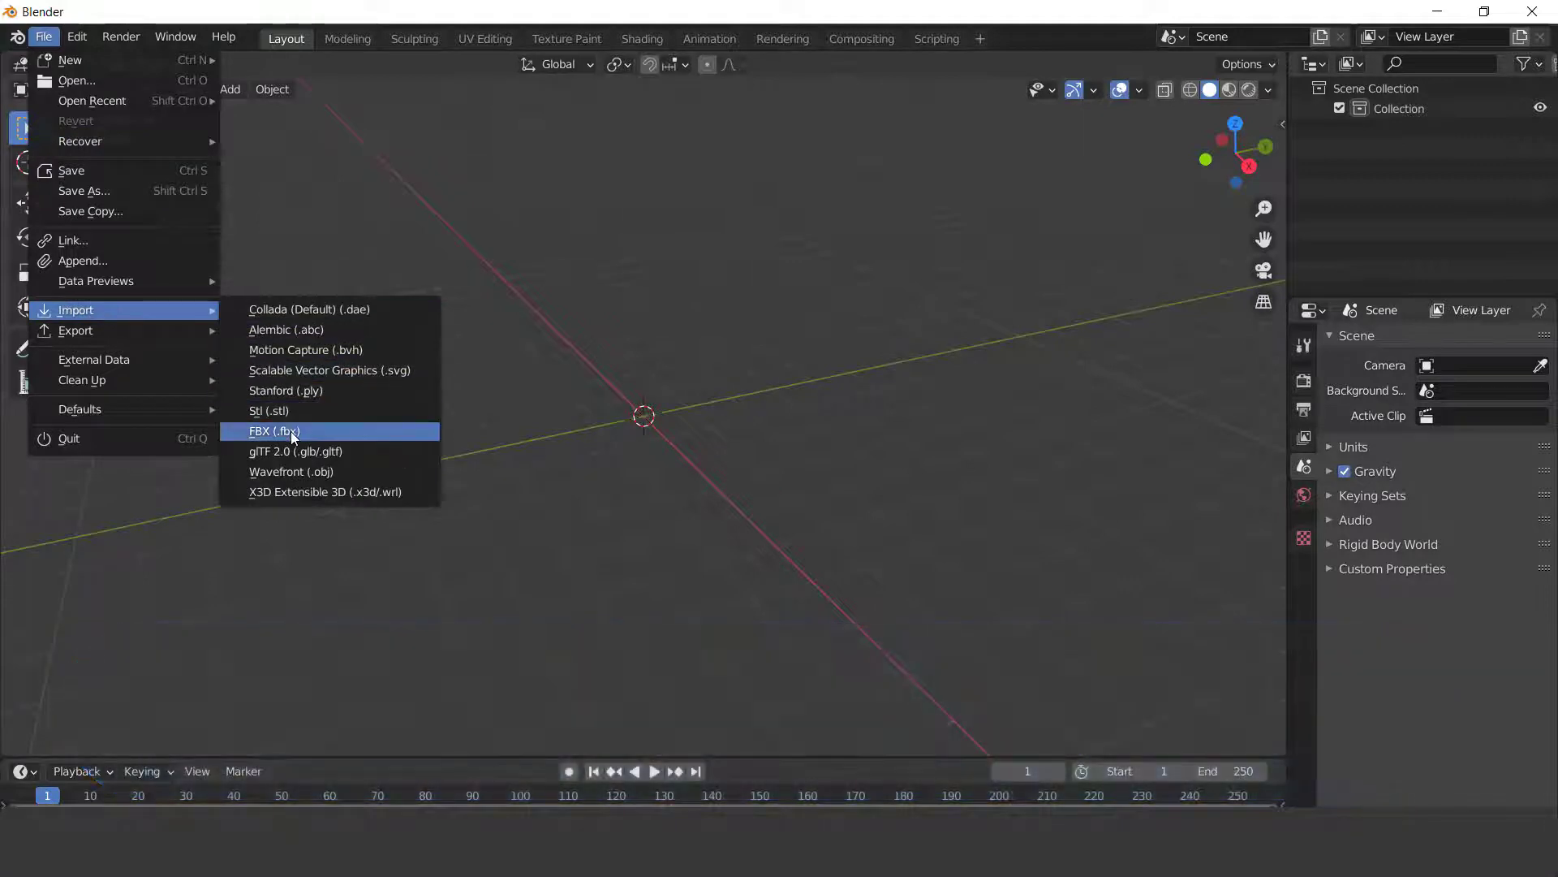
click(291, 431)
click(869, 177)
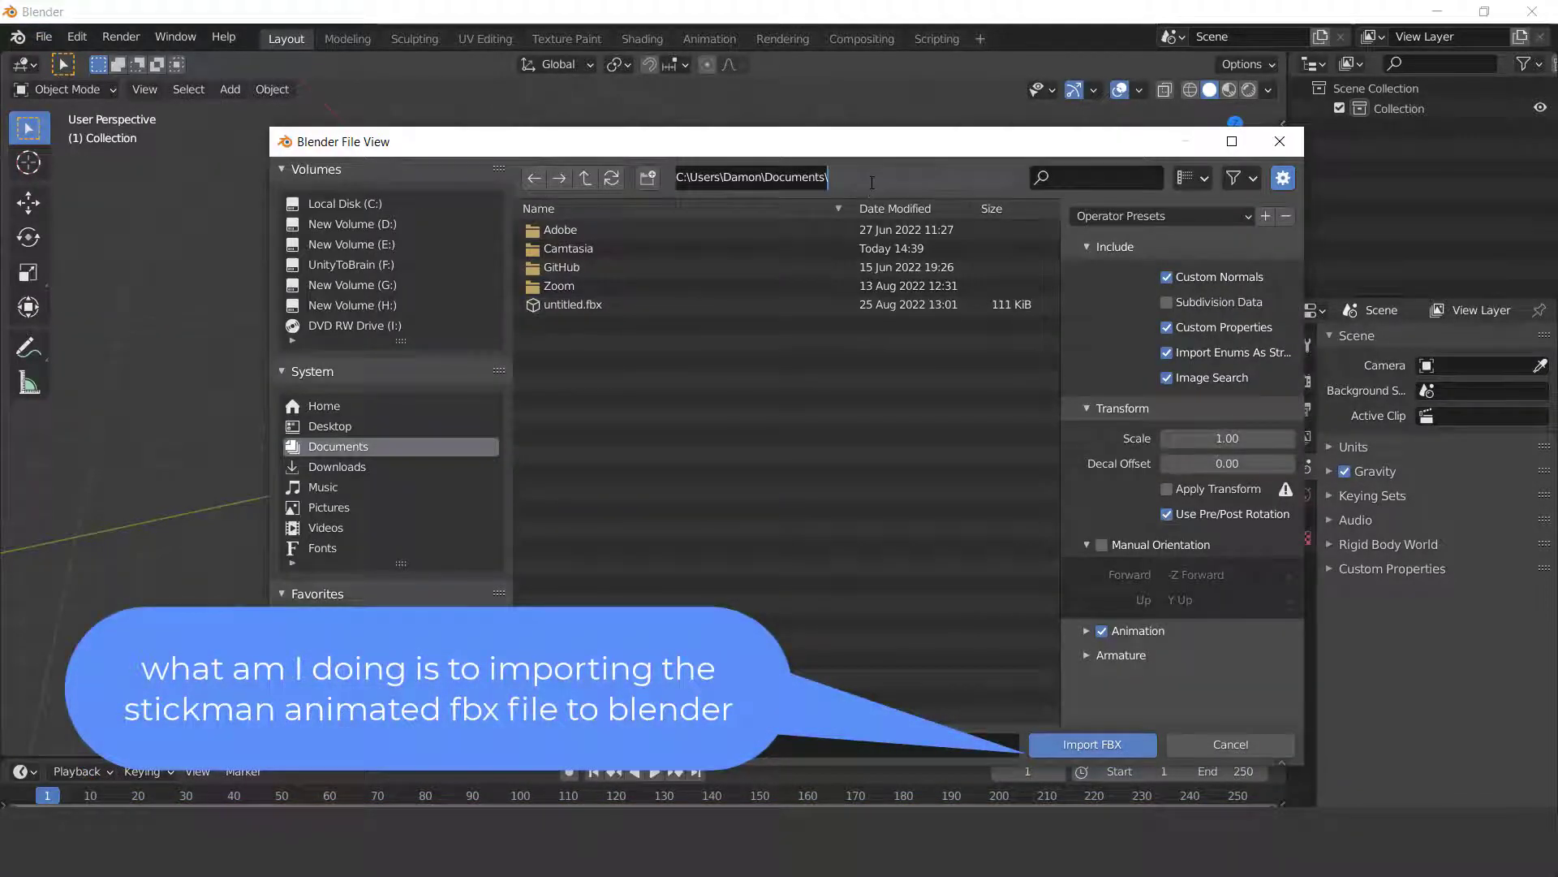
text(F:\YouTube_UnityToBrain\CM\CountMaster\CountMaster\Assets\3D Assets\)
key(Return)
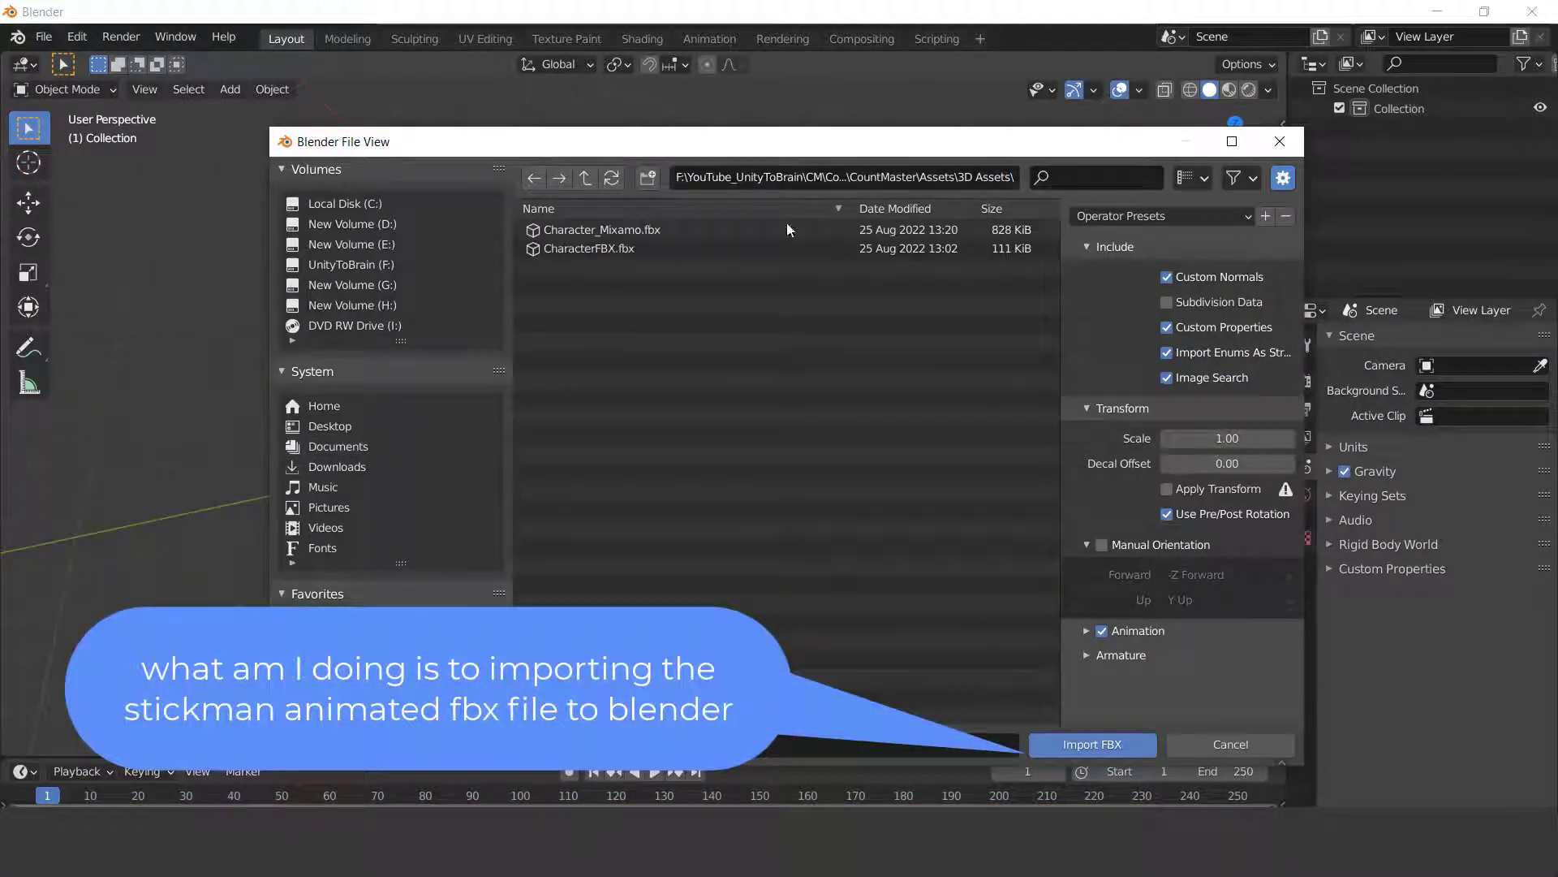
double_click(610, 232)
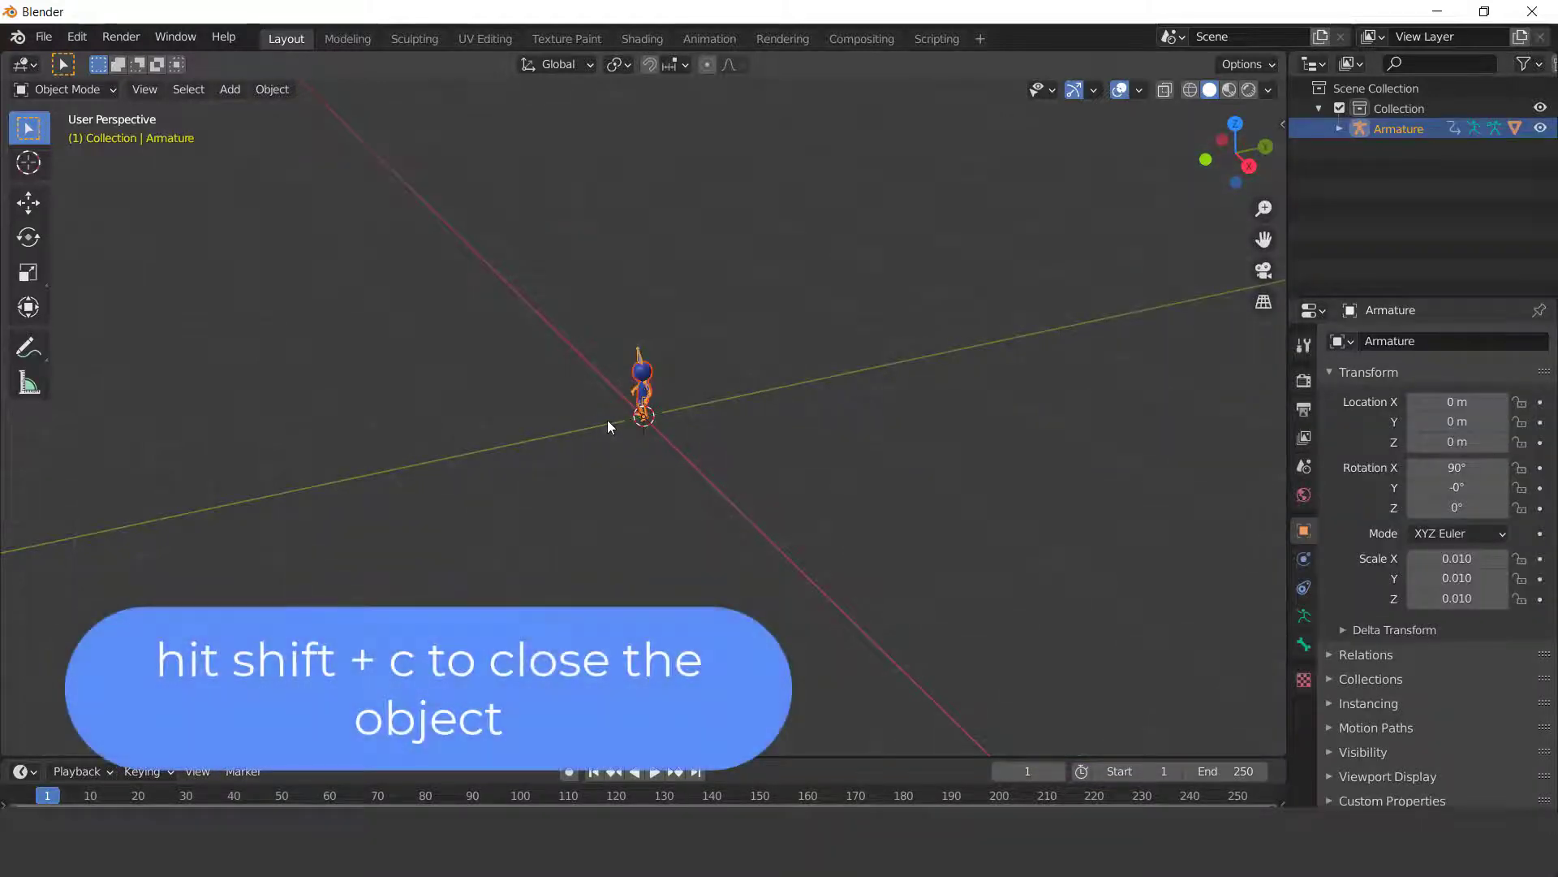
Examine the polygon density of the stickman's Stickman_heads_sphere mesh in Edit Mode, then return to Object Mode
key(shift+c)
mouse_move(1254, 168)
mouse_down()
mouse_move(1355, 130)
mouse_move(1291, 172)
mouse_move(1256, 157)
mouse_up()
scroll(637, 422, down, 3)
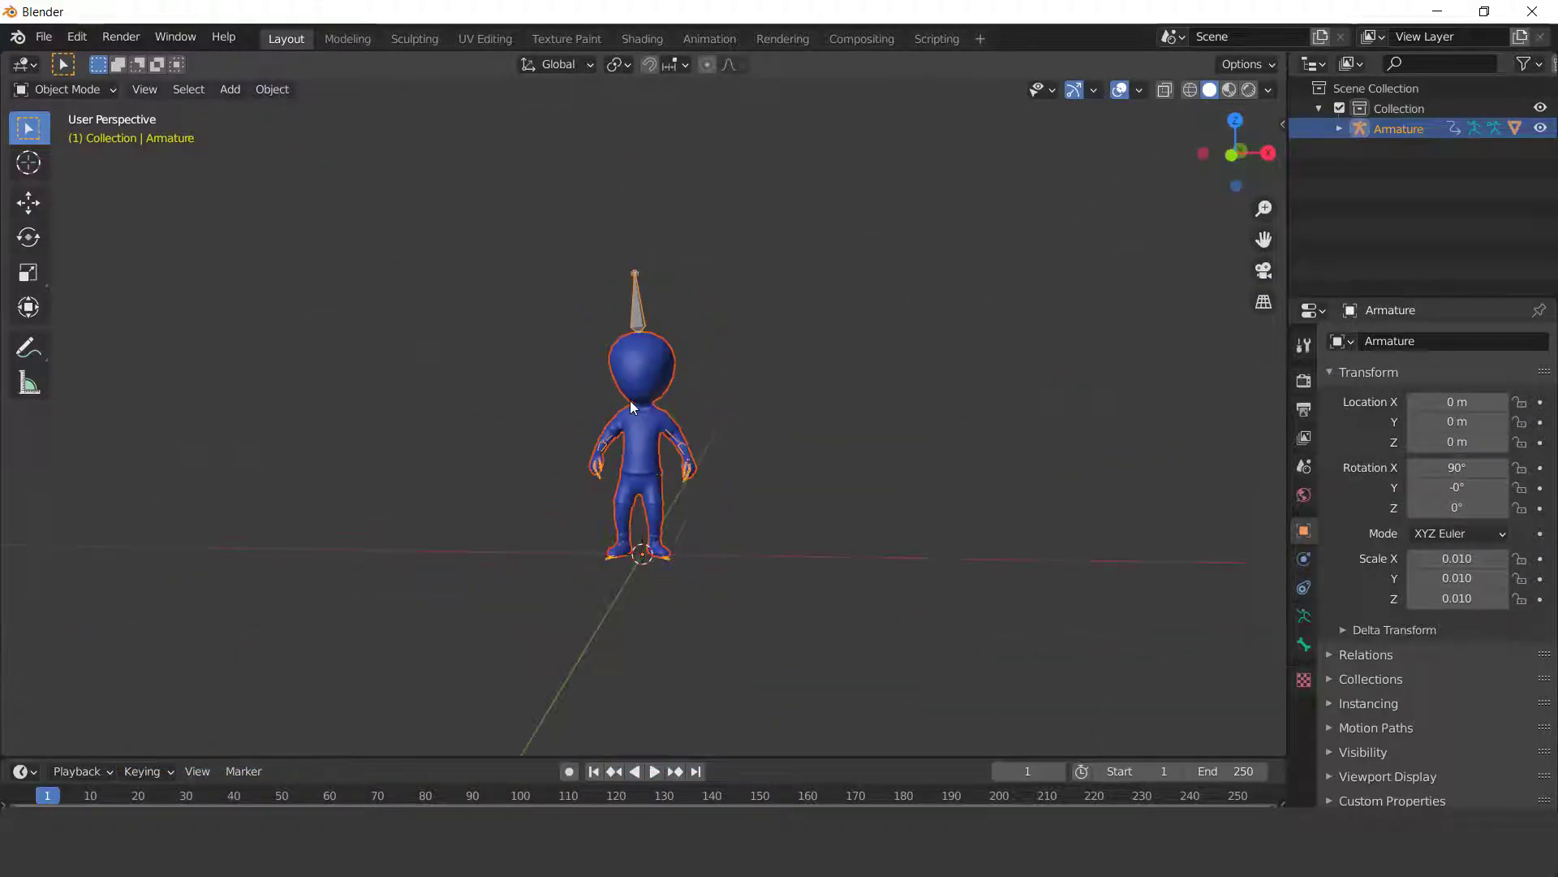
scroll(633, 406, up, 2)
key(Tab)
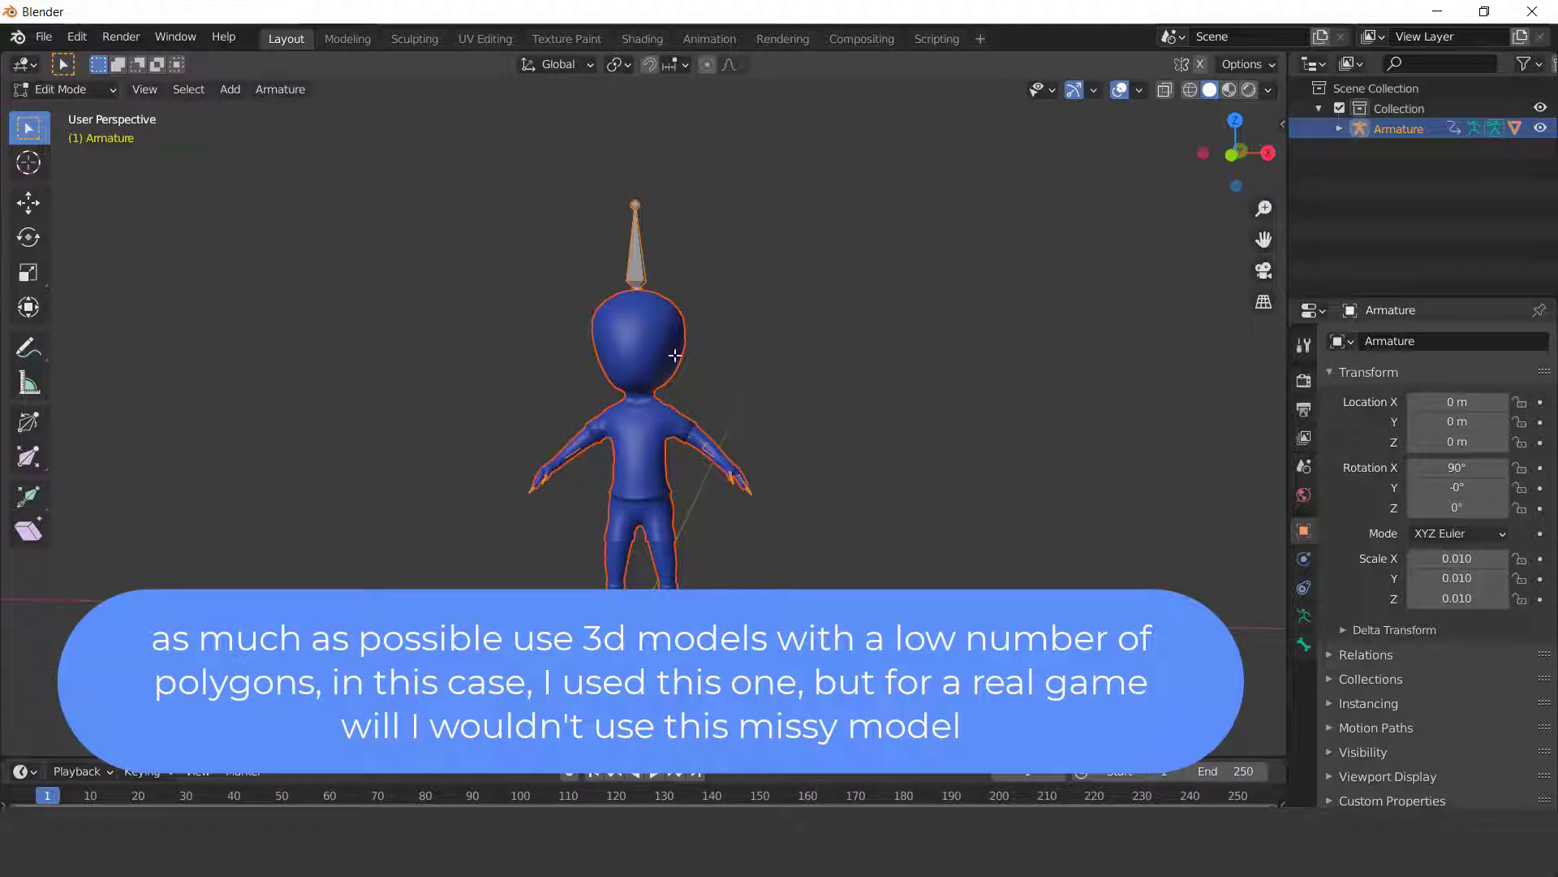
key(Tab)
click(823, 452)
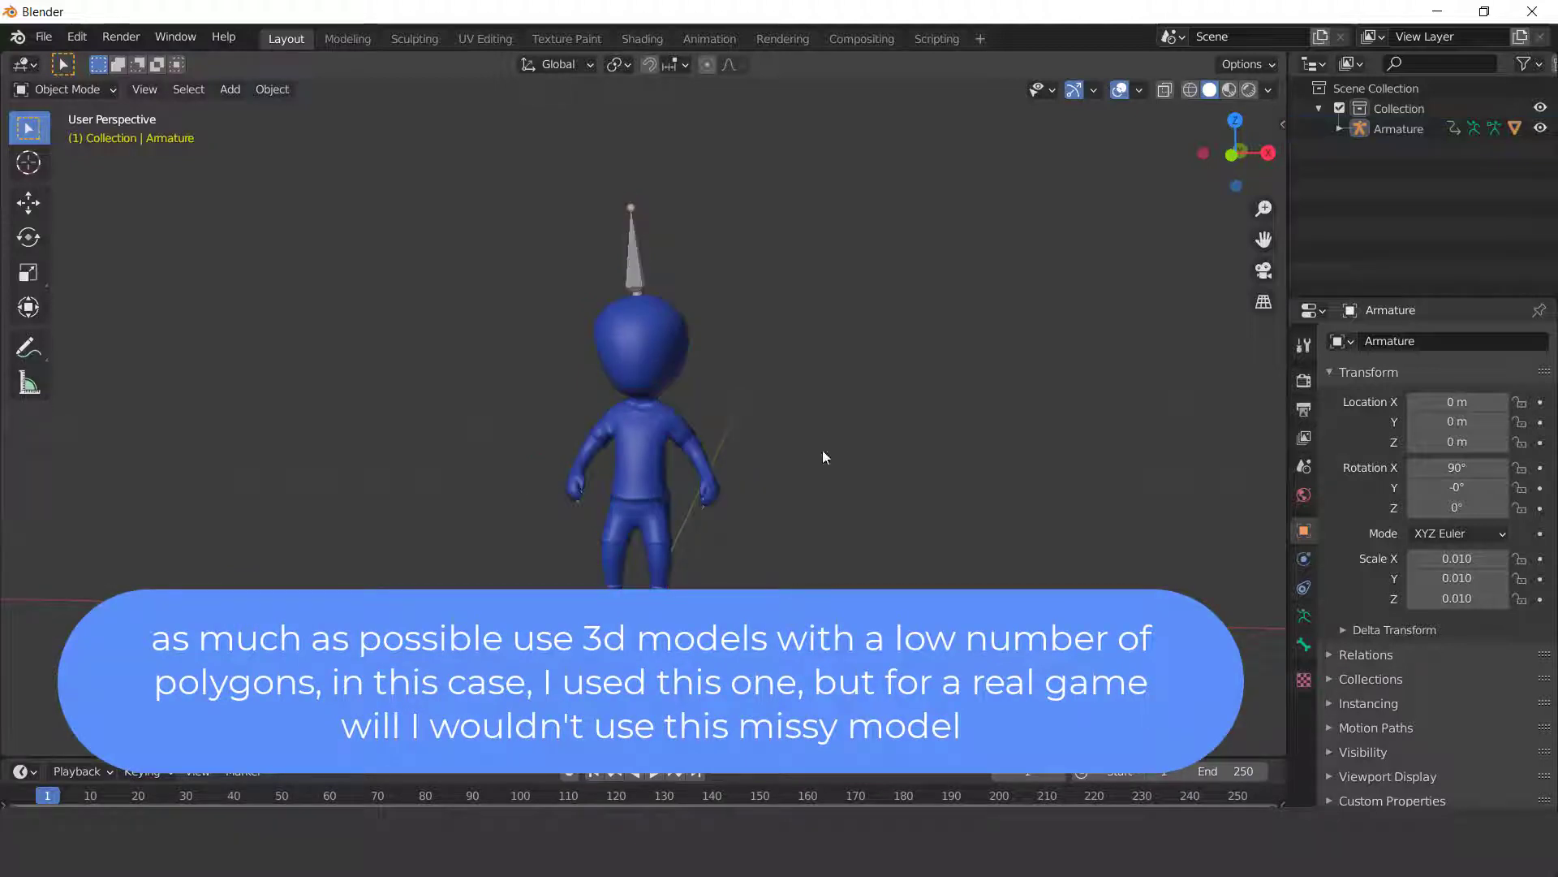
click(657, 374)
key(Tab)
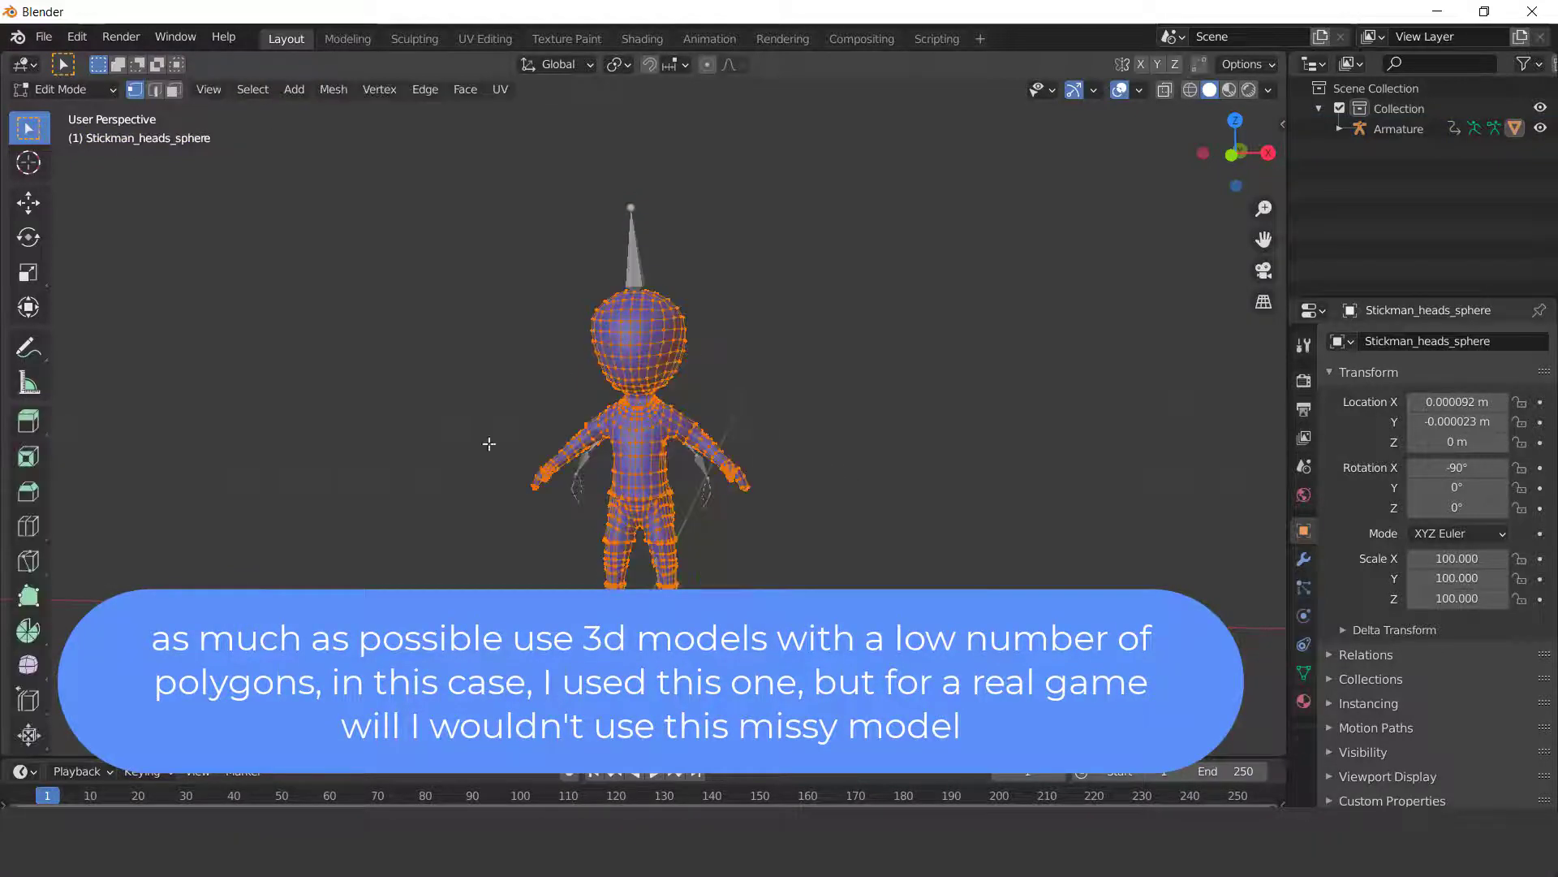
drag(1228, 154, 1181, 162)
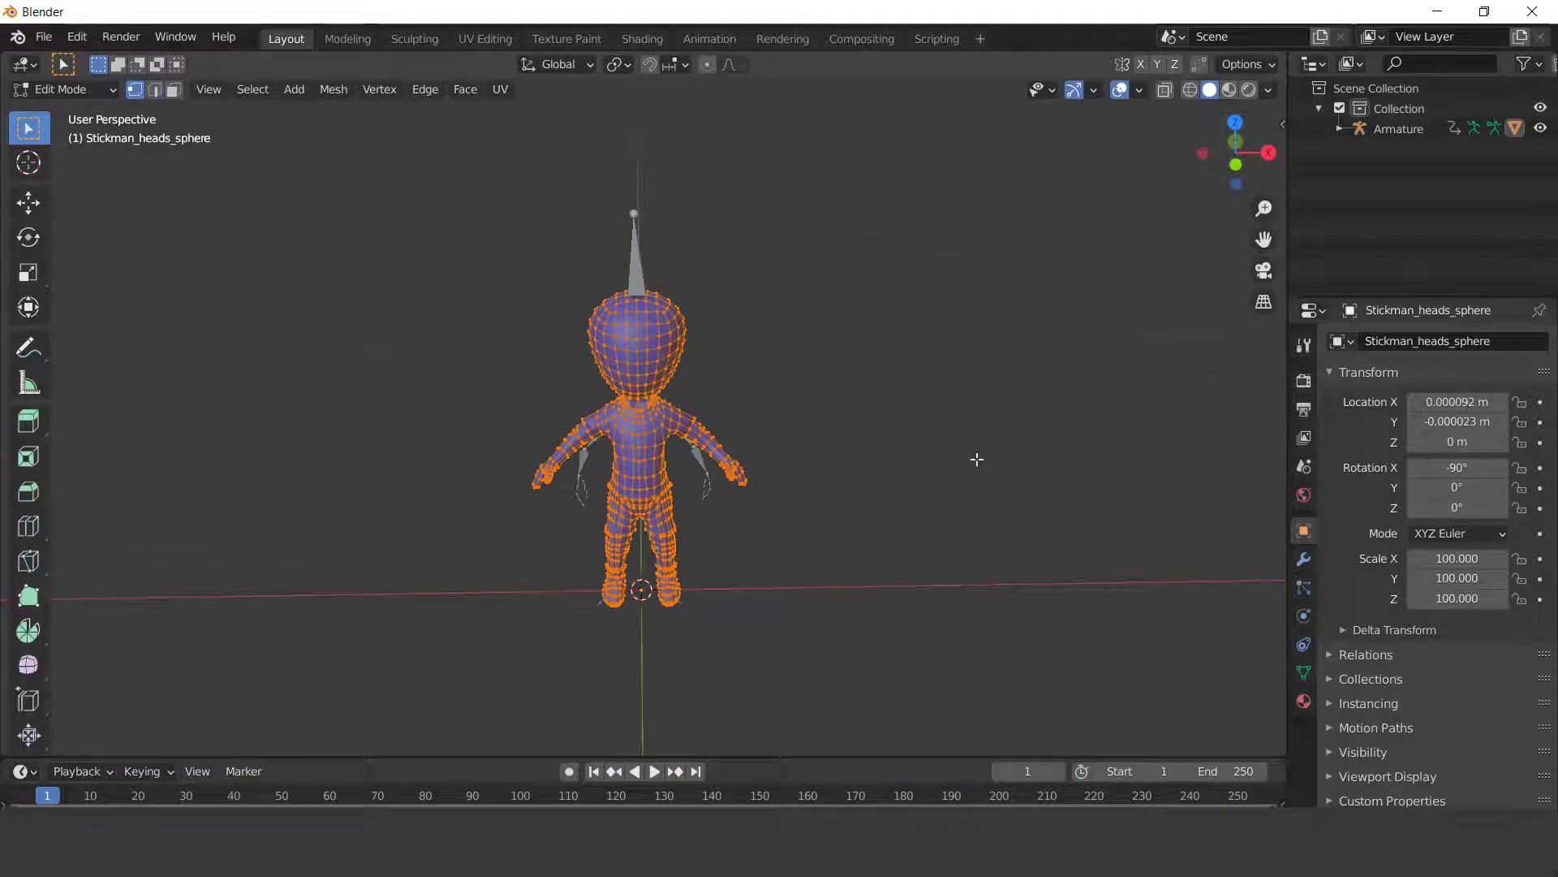
key(Tab)
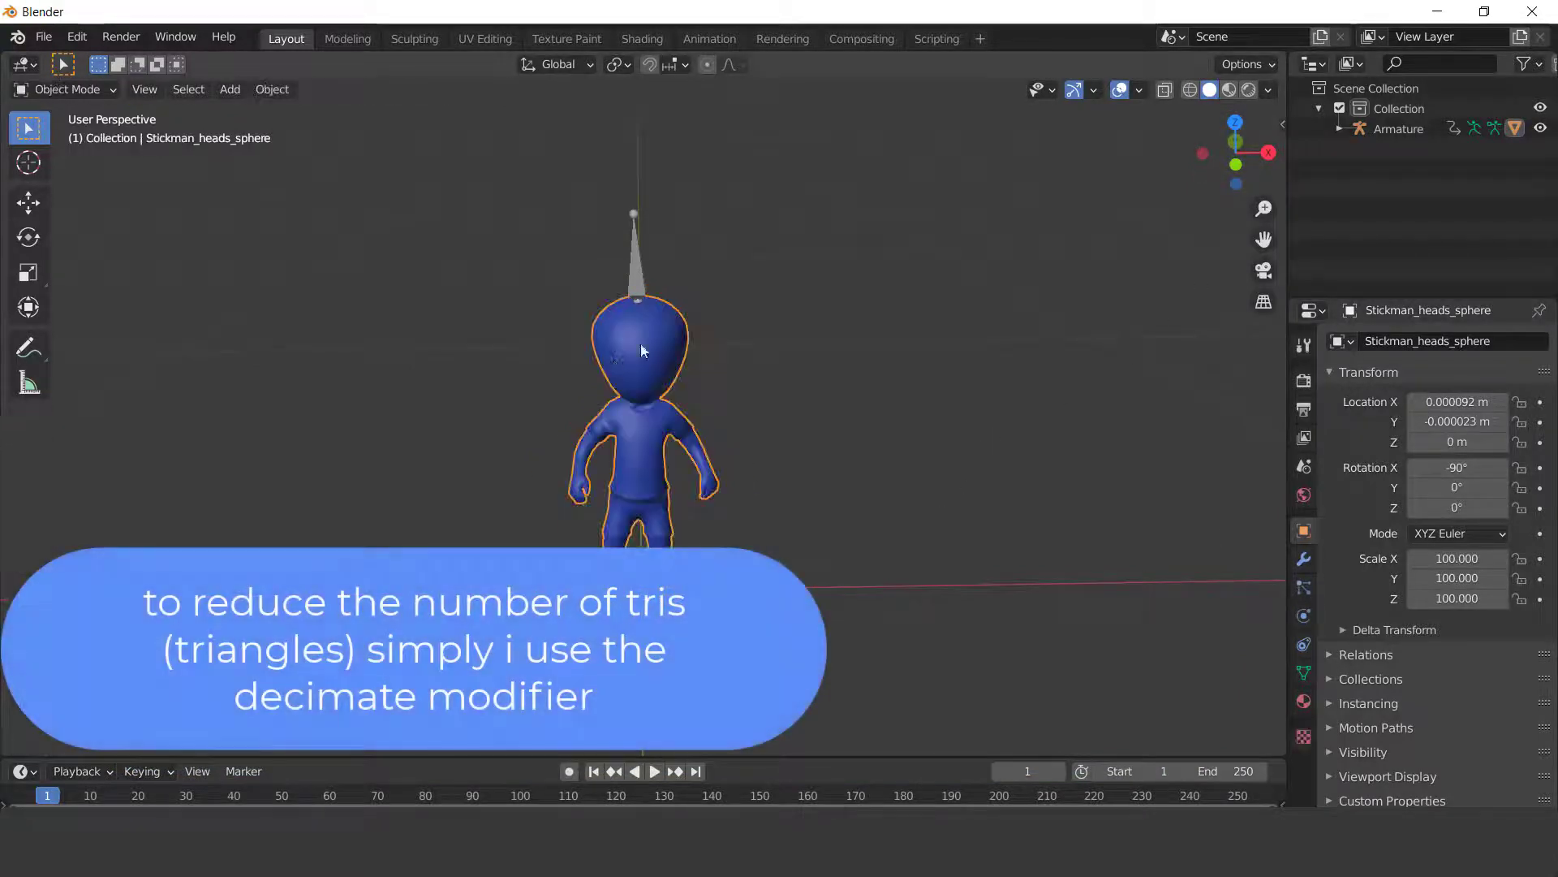
Add a Decimate modifier to the stickman mesh, lower its ratio to reach a face count of 1927, and apply it
click(1305, 560)
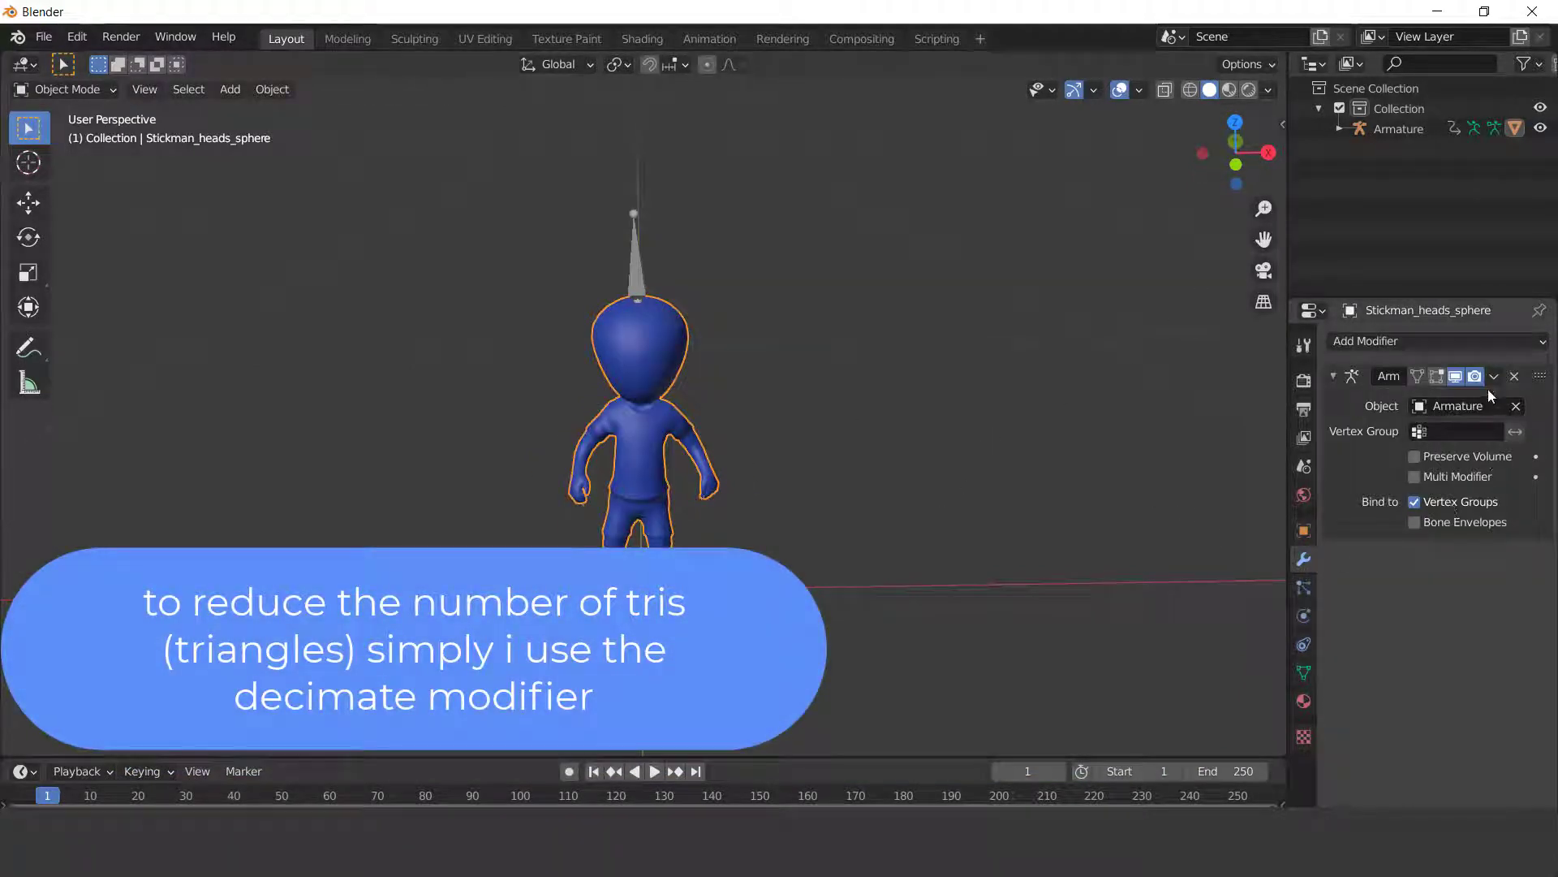
click(1370, 343)
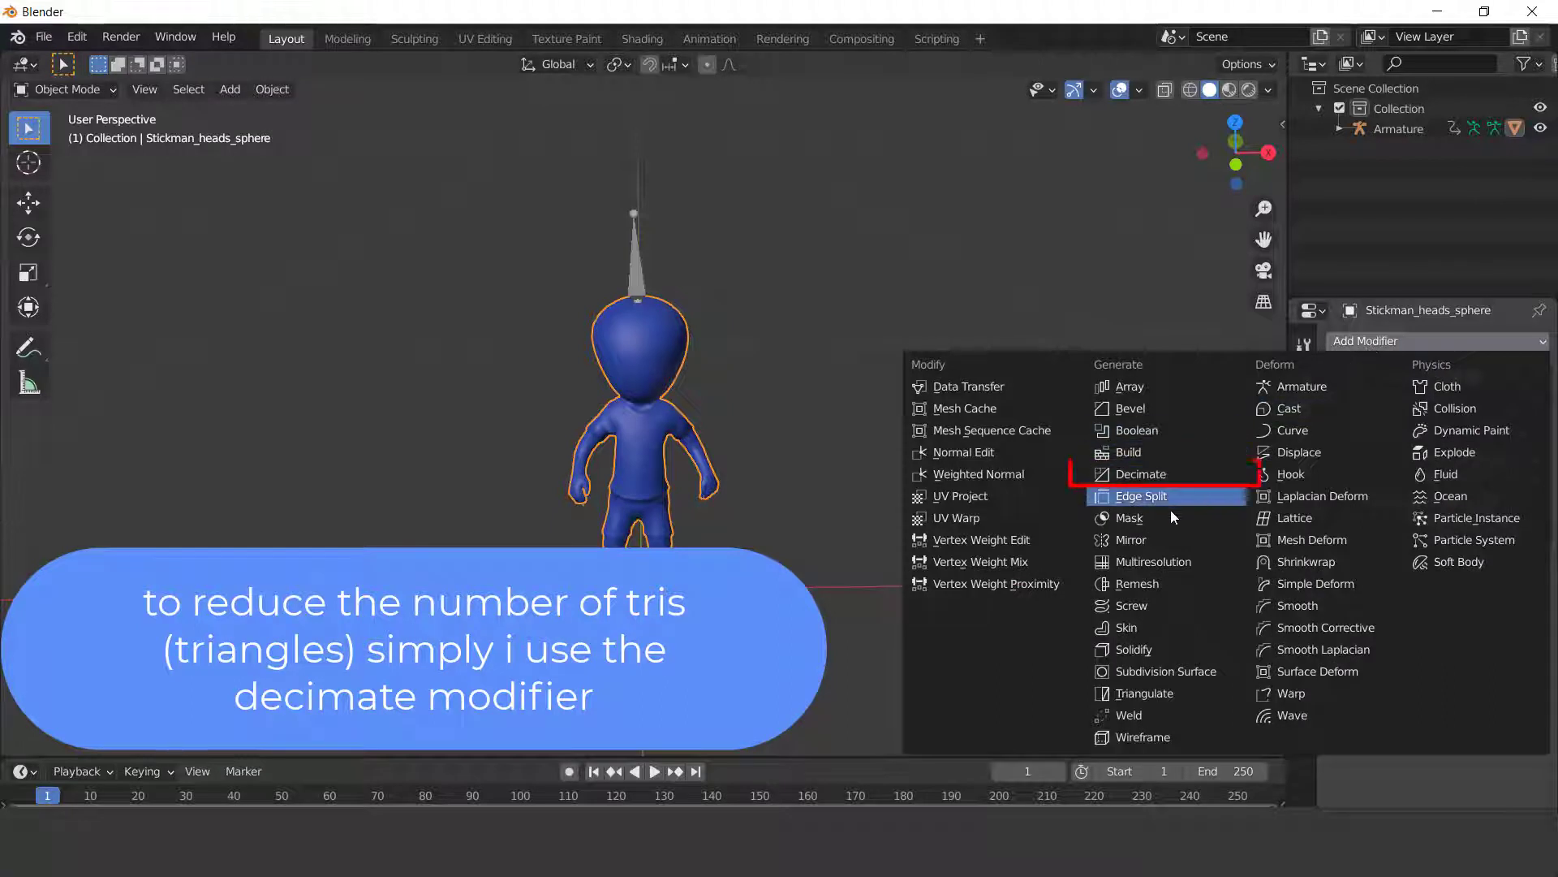
click(1169, 475)
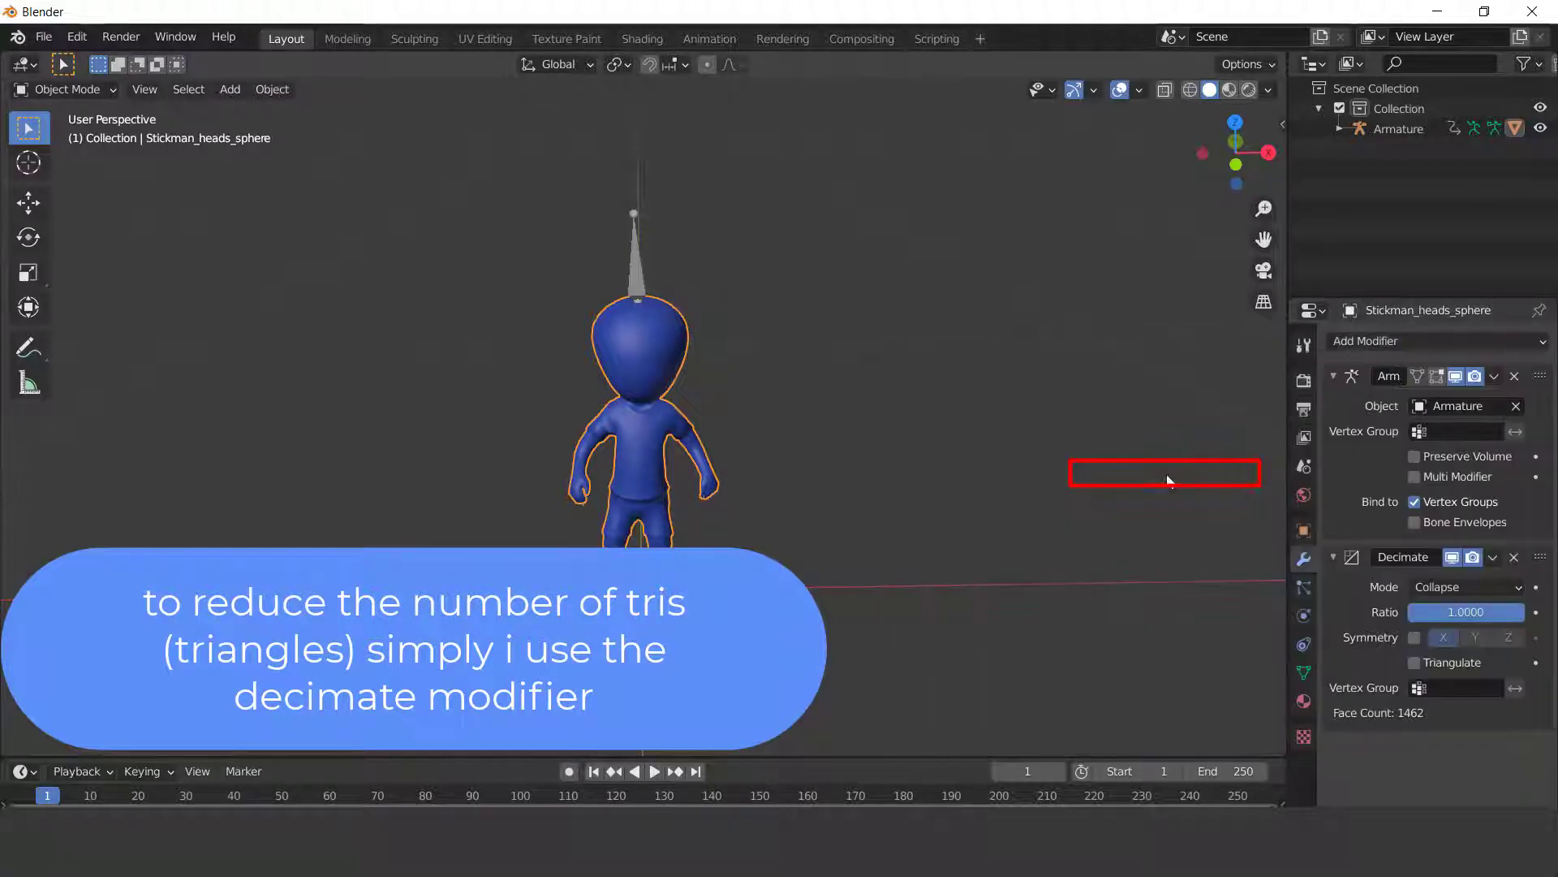
mouse_move(1509, 612)
mouse_down()
mouse_move(1410, 612)
mouse_move(1501, 612)
mouse_up()
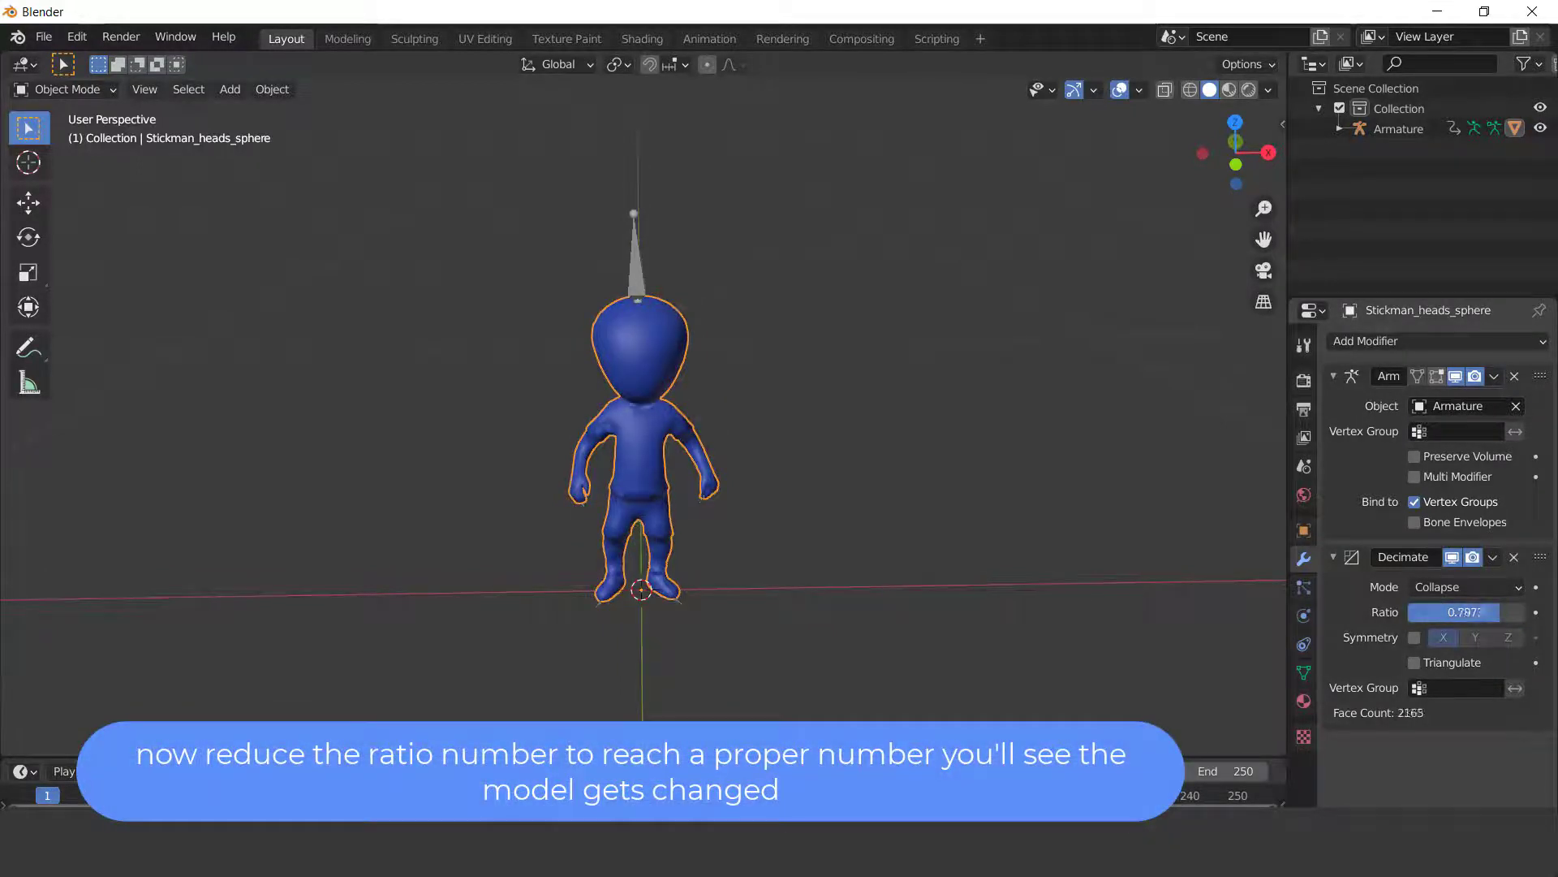
click(1493, 559)
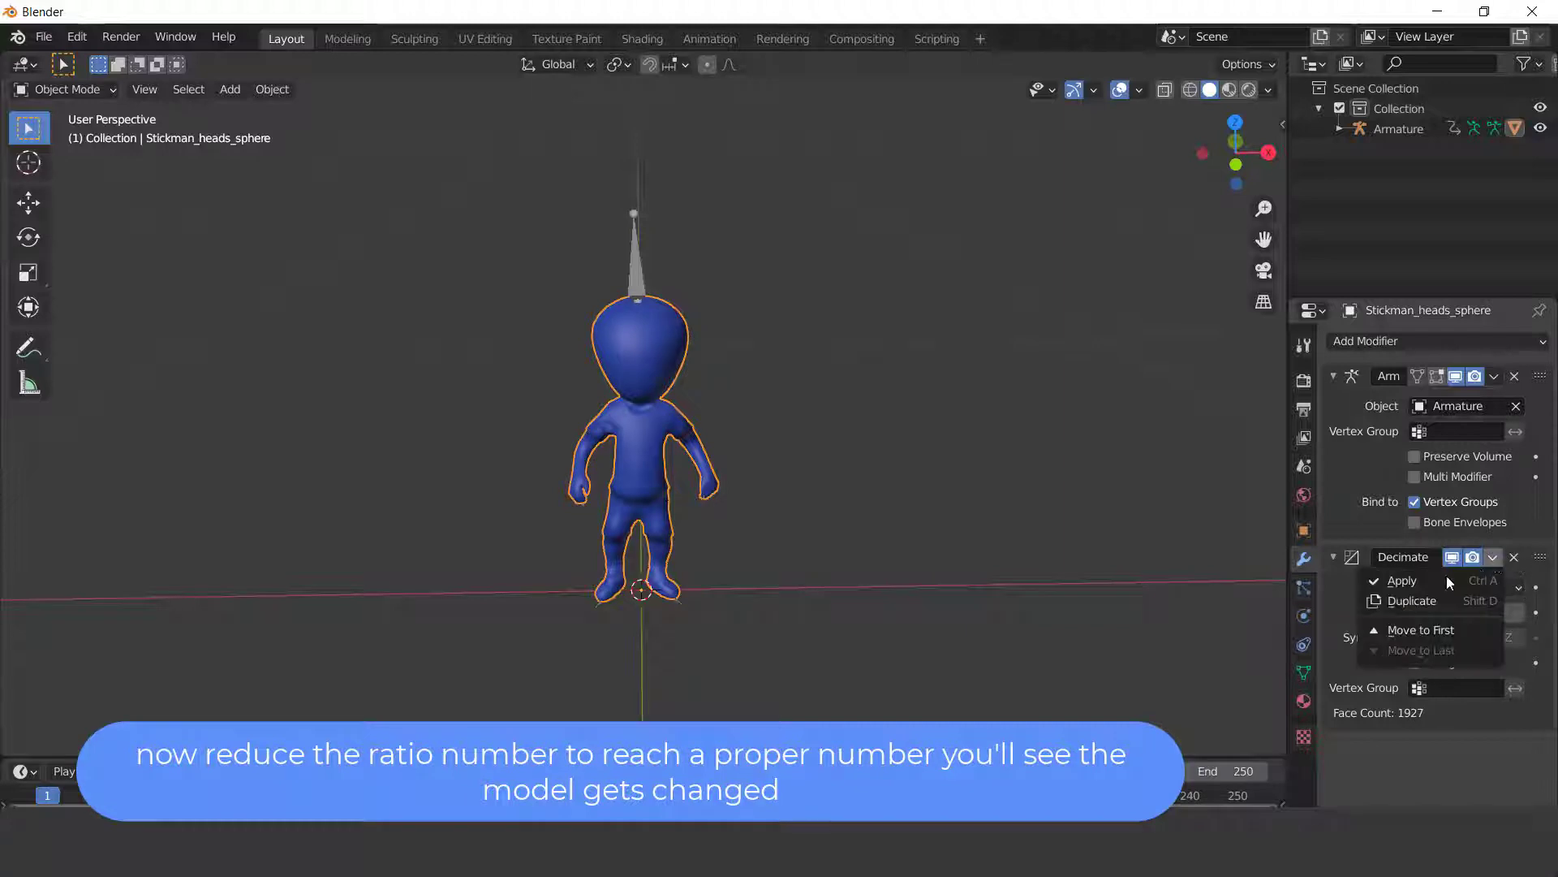
click(1429, 578)
Add another Decimate modifier to the stickman mesh with a ratio of about 0.911 and apply it
click(1354, 341)
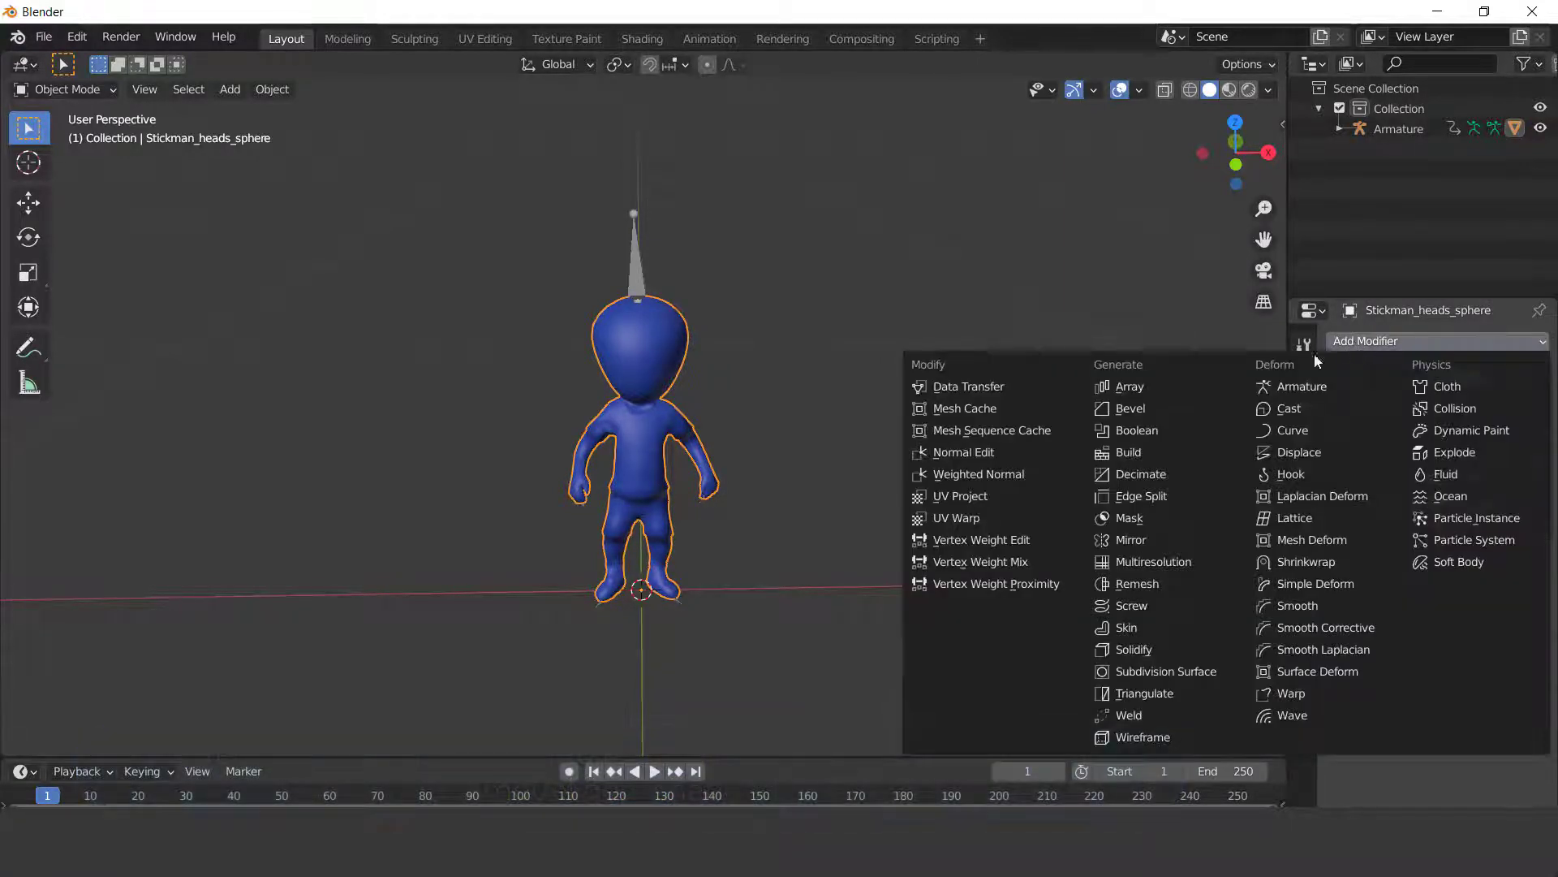
click(1197, 475)
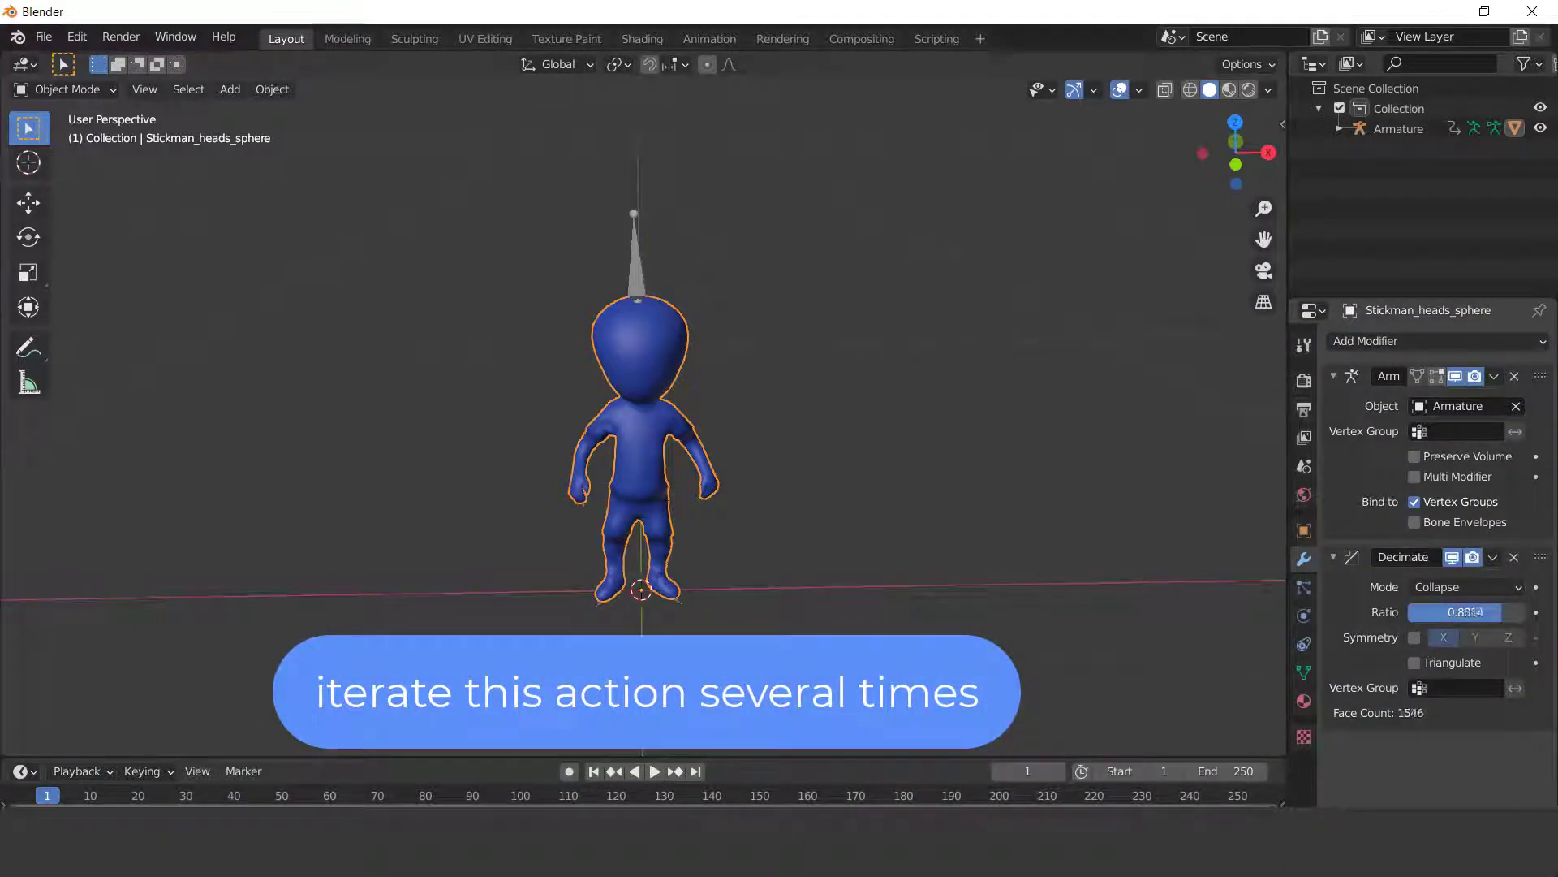
drag(1479, 612, 1492, 612)
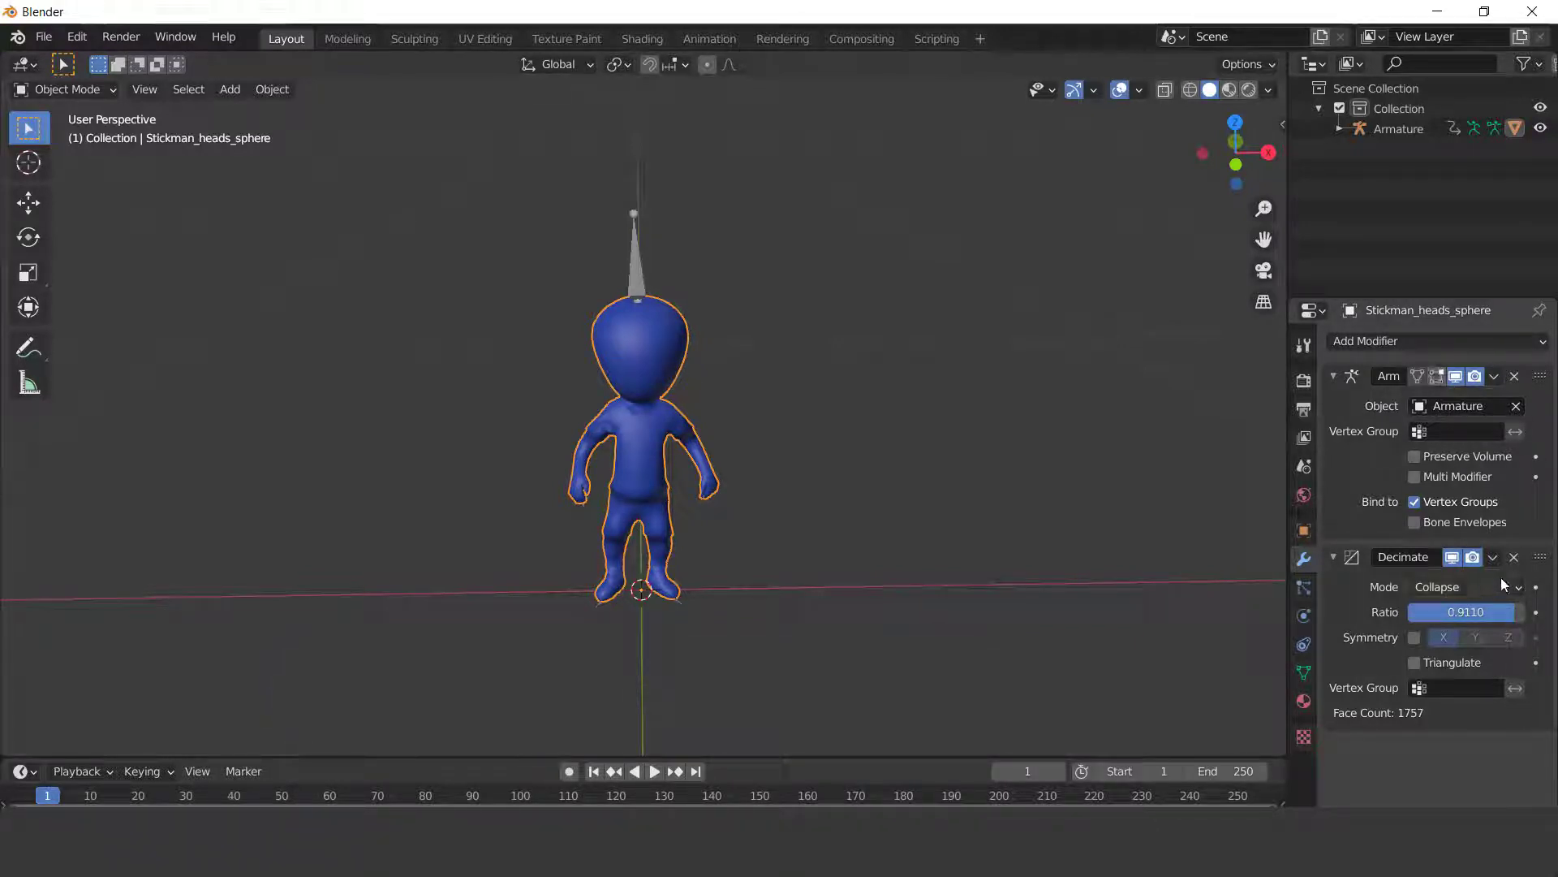
click(1493, 558)
click(1456, 581)
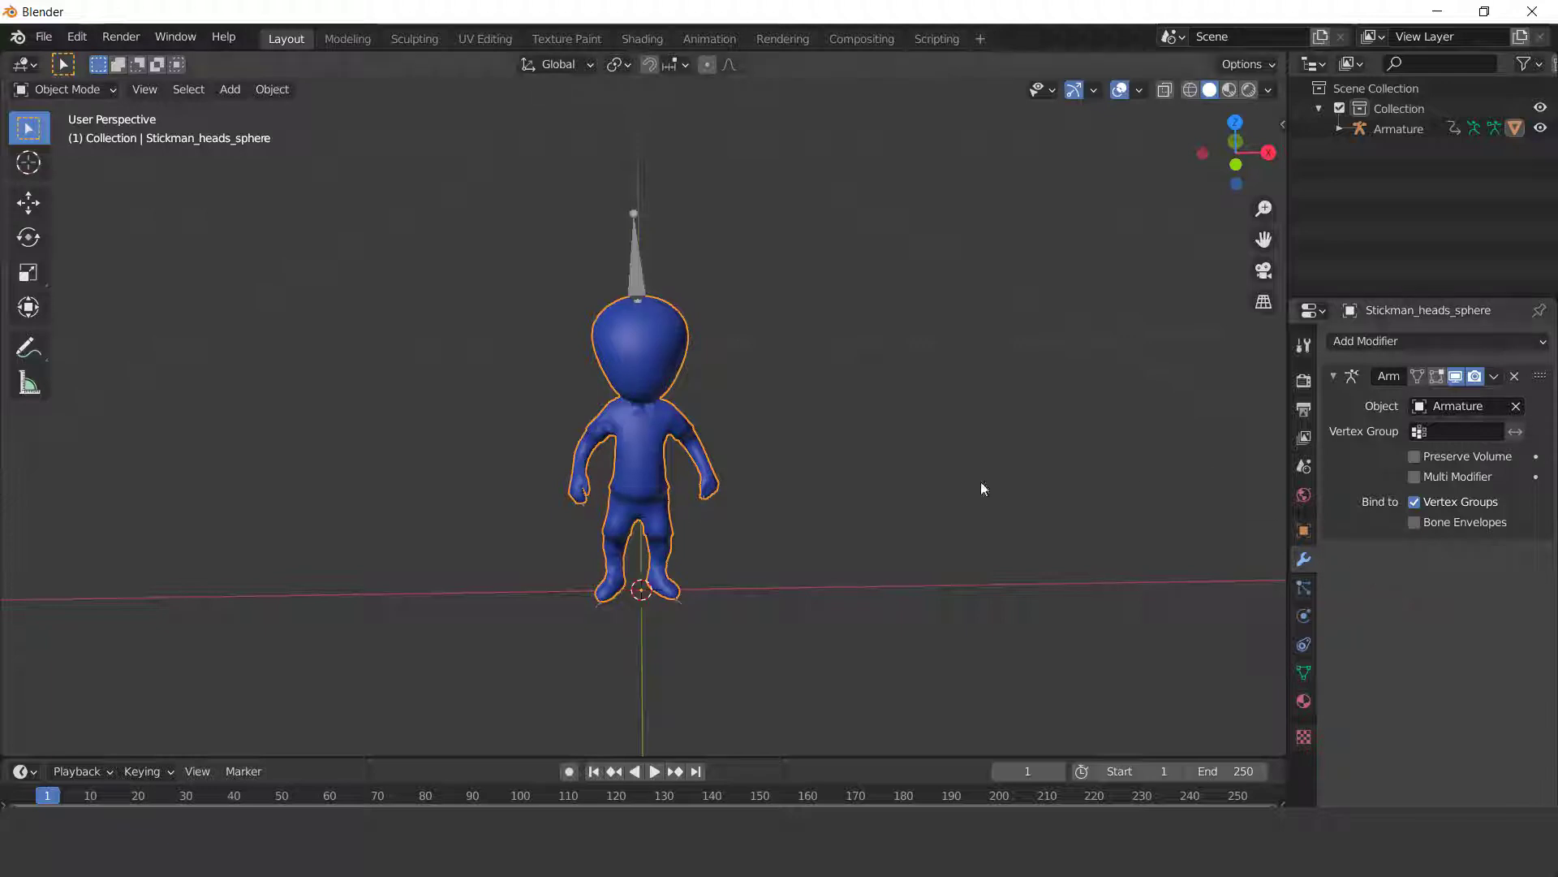
Inspect the decimated stickman's mesh from several angles in Edit Mode, then return to Object Mode
drag(1235, 152, 1120, 222)
key(Tab)
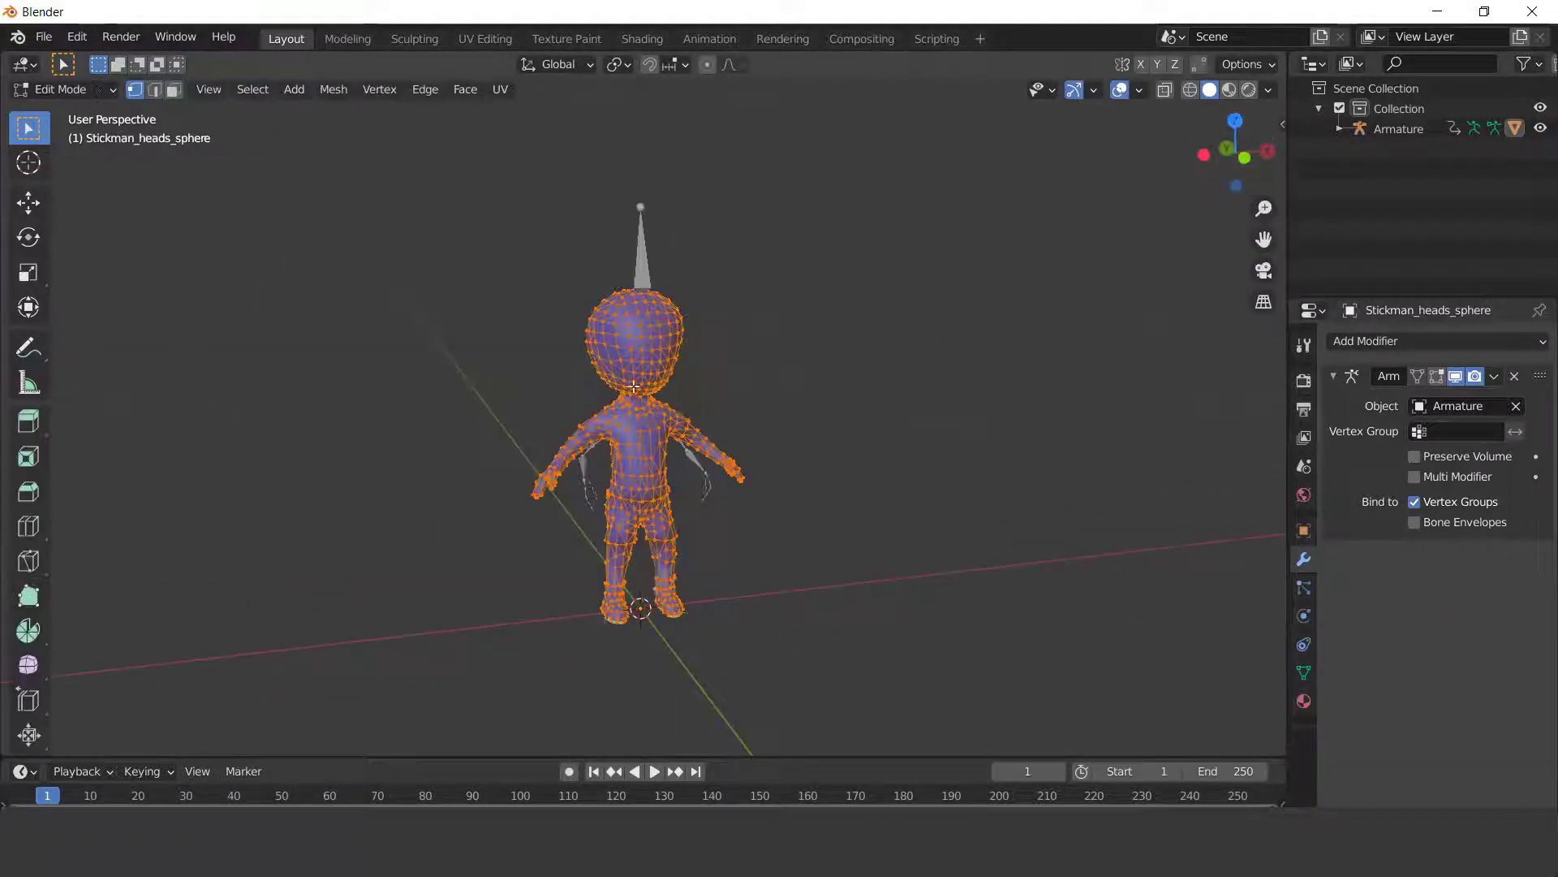
drag(1260, 165, 572, 158)
key(Tab)
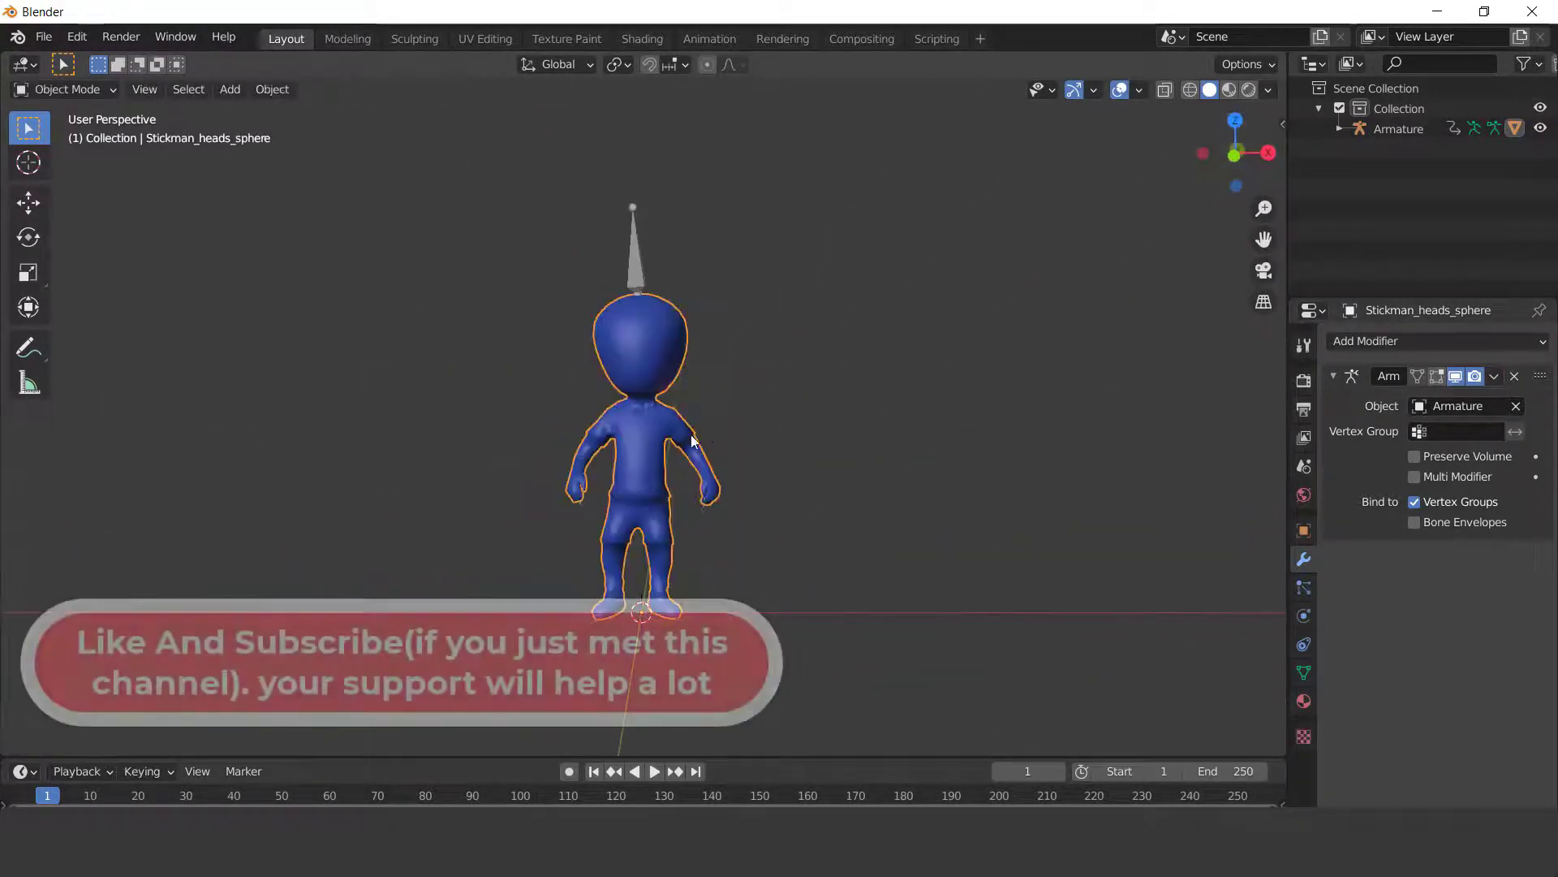
Add a third Decimate modifier to the stickman mesh with a ratio of about 0.767 and apply it
click(1390, 344)
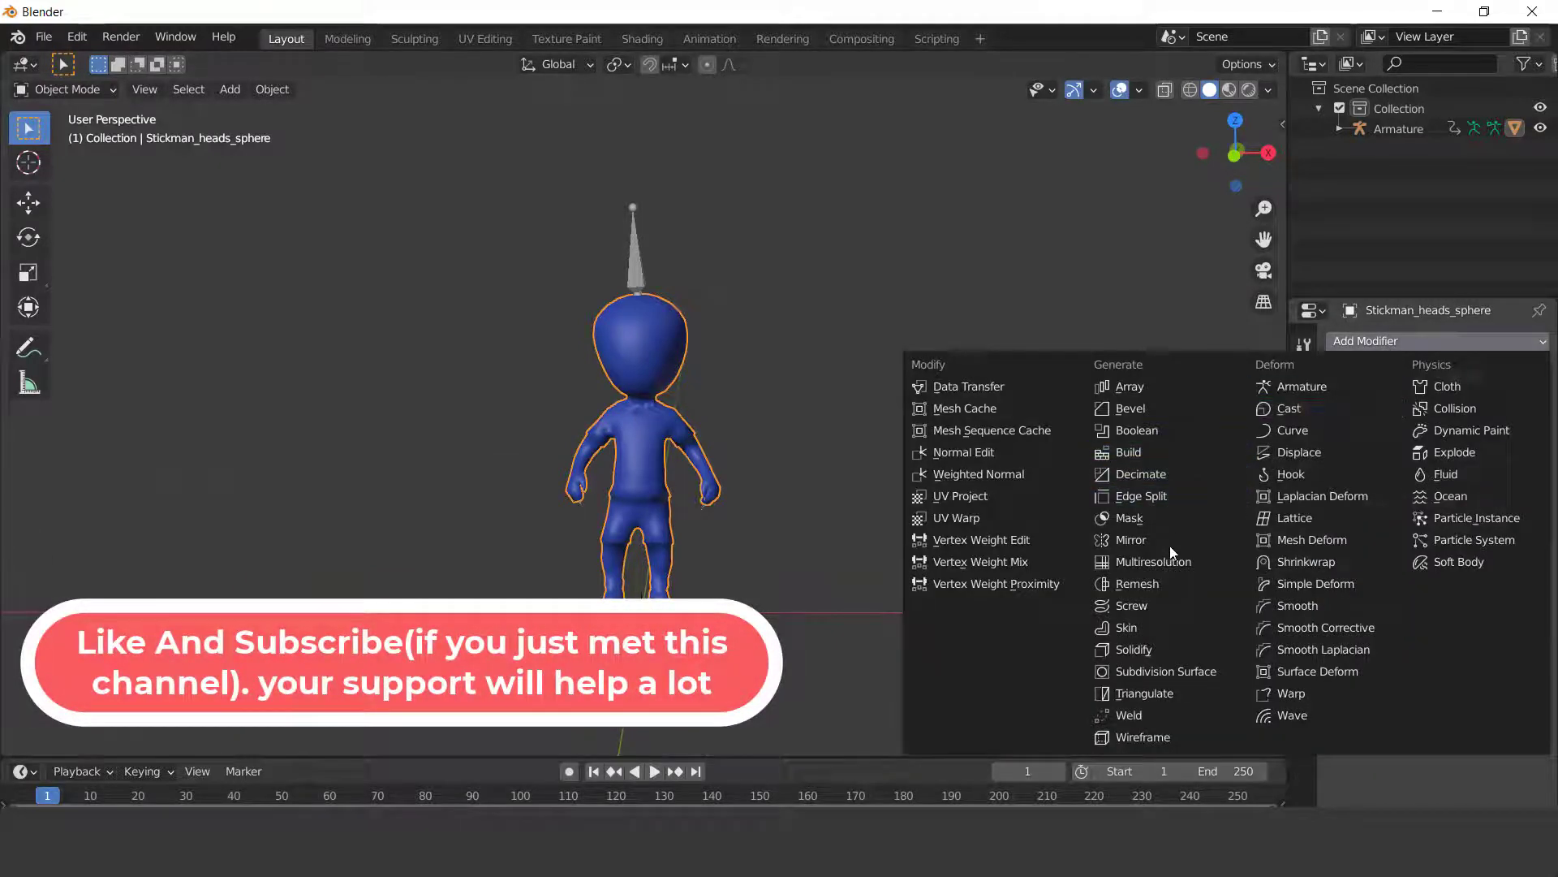
click(1146, 476)
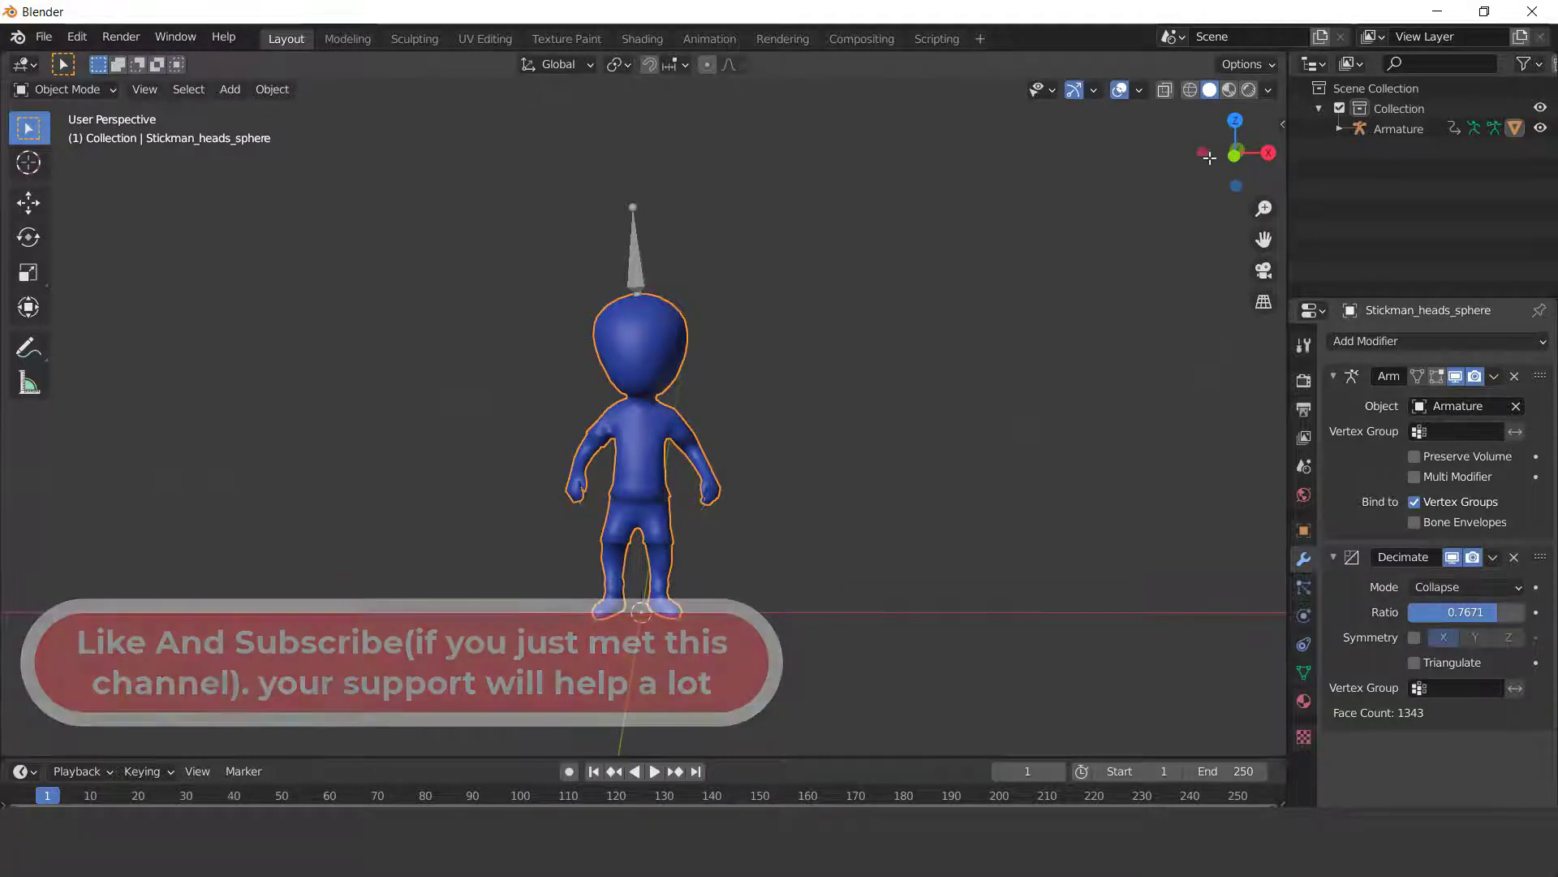
mouse_move(1240, 151)
mouse_down()
mouse_move(1210, 156)
mouse_move(1268, 166)
mouse_move(1237, 147)
mouse_up()
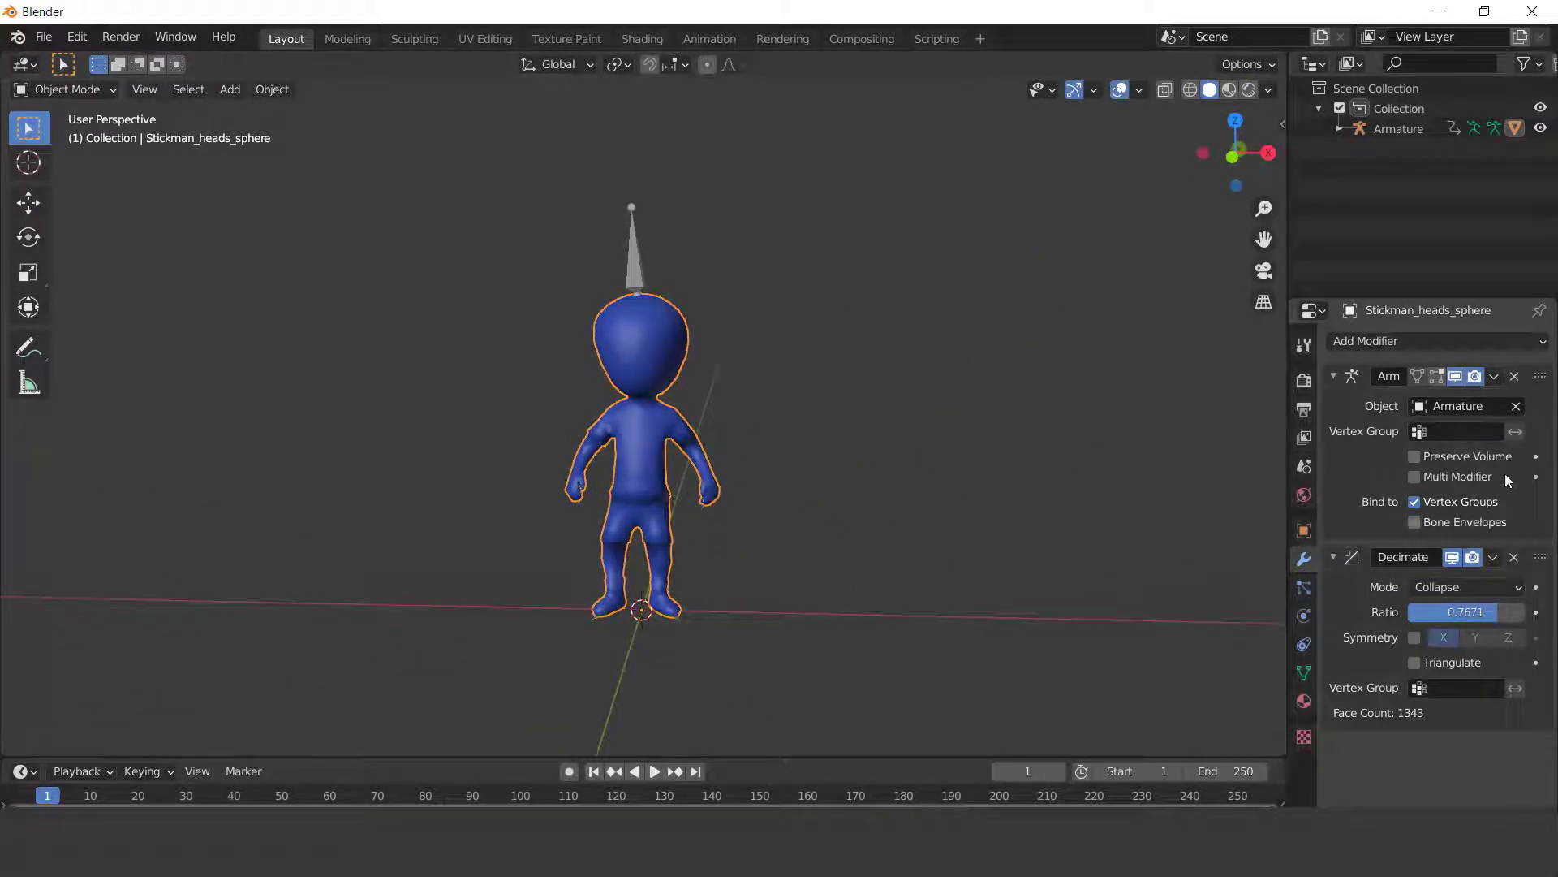
click(1493, 557)
click(1456, 582)
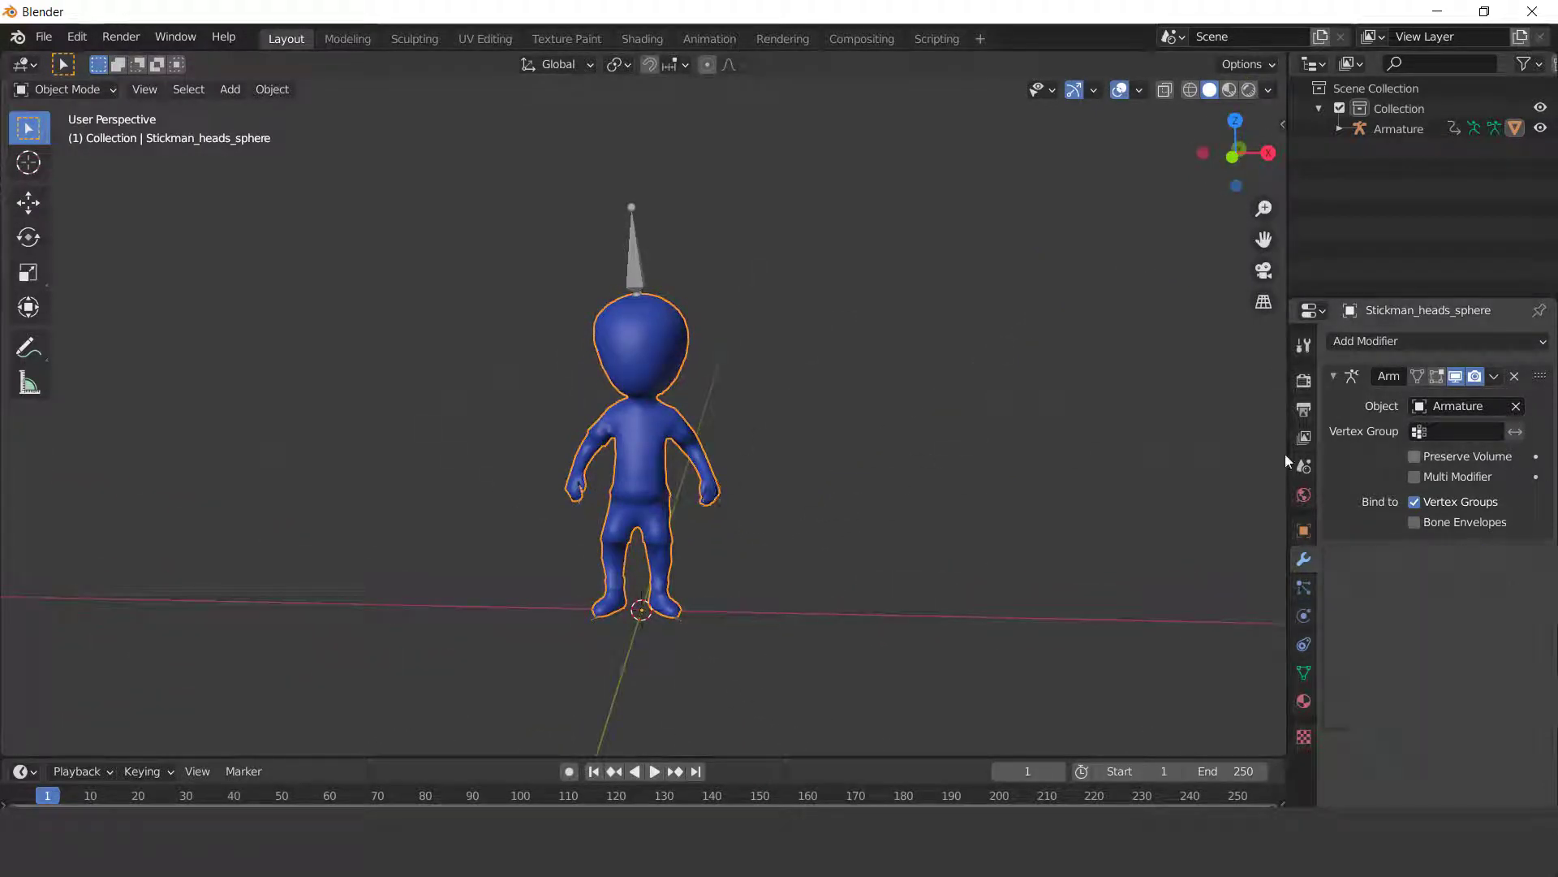
Run Limited Dissolve on the whole stickman mesh in Edit Mode, return to Object Mode and check the model's shape
key(Tab)
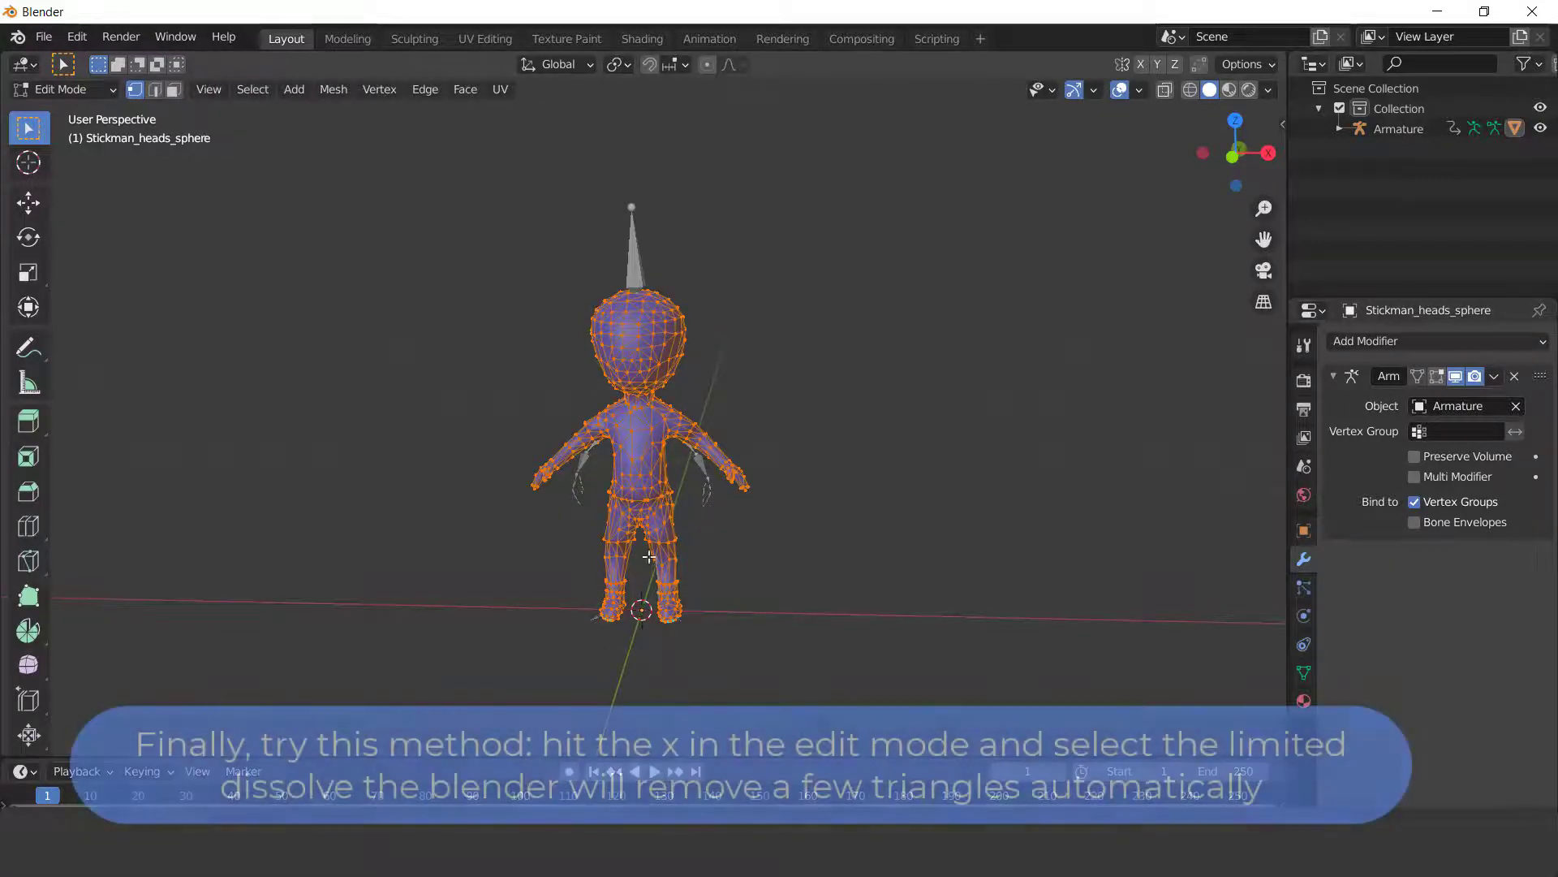
scroll(649, 501, up, 4)
scroll(636, 389, down, 2)
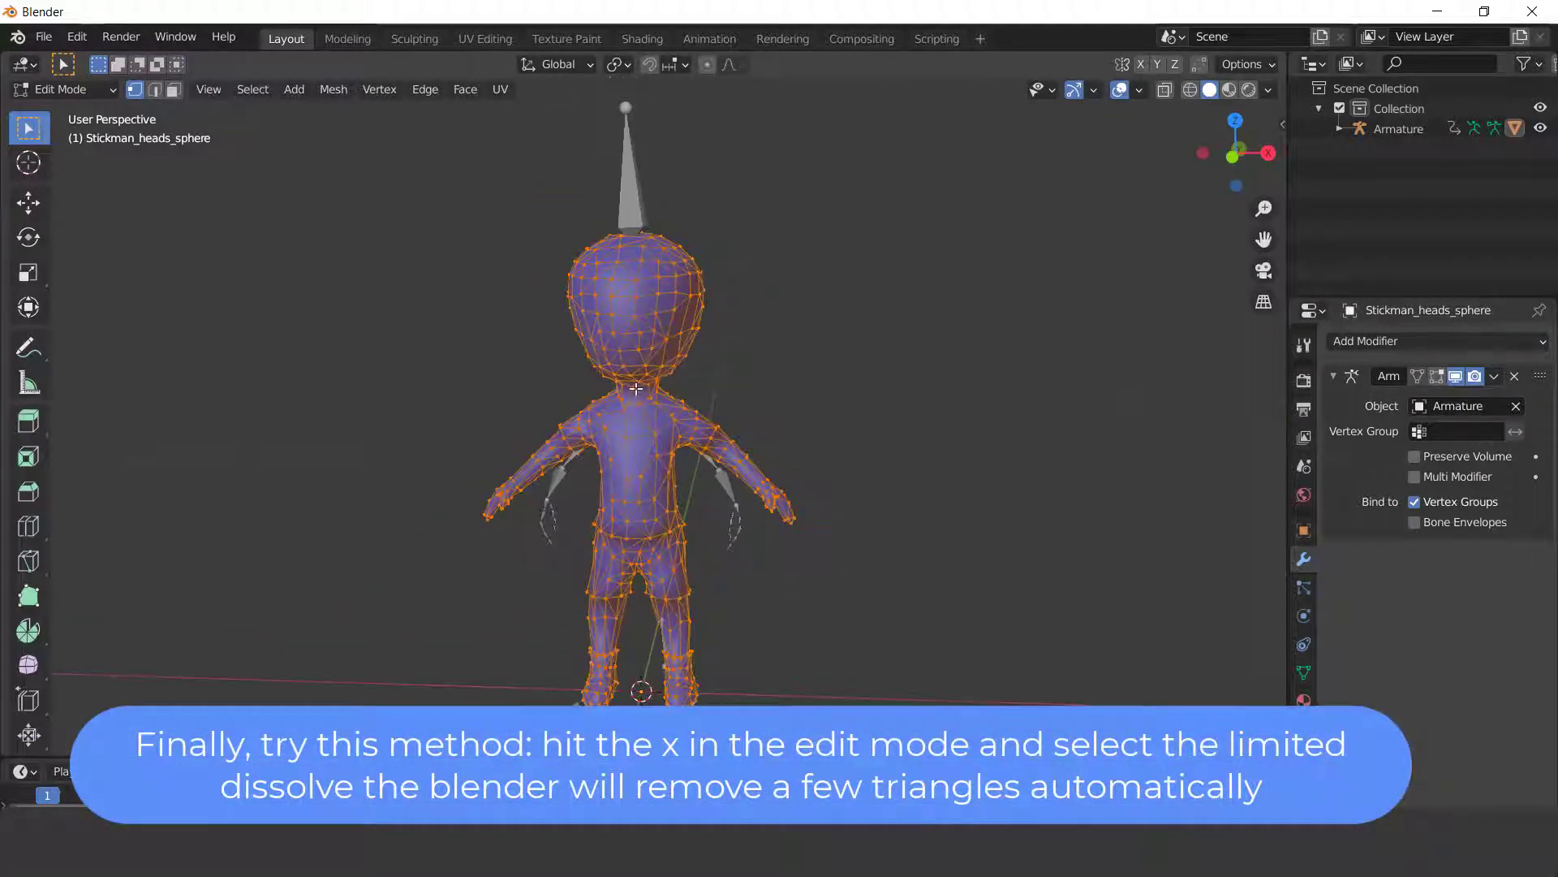
key(x)
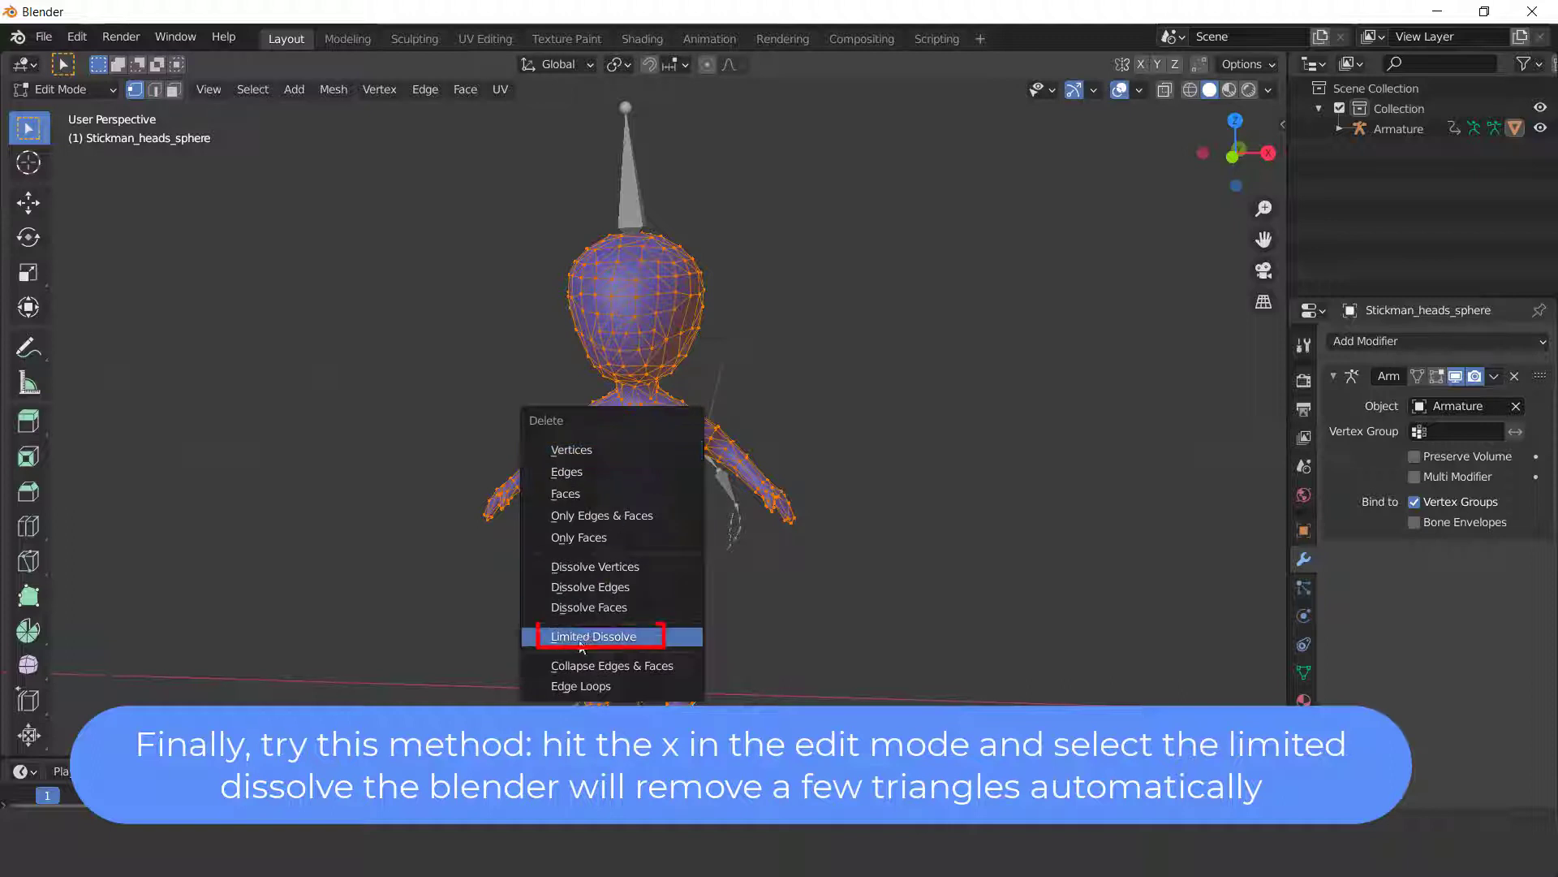
click(594, 637)
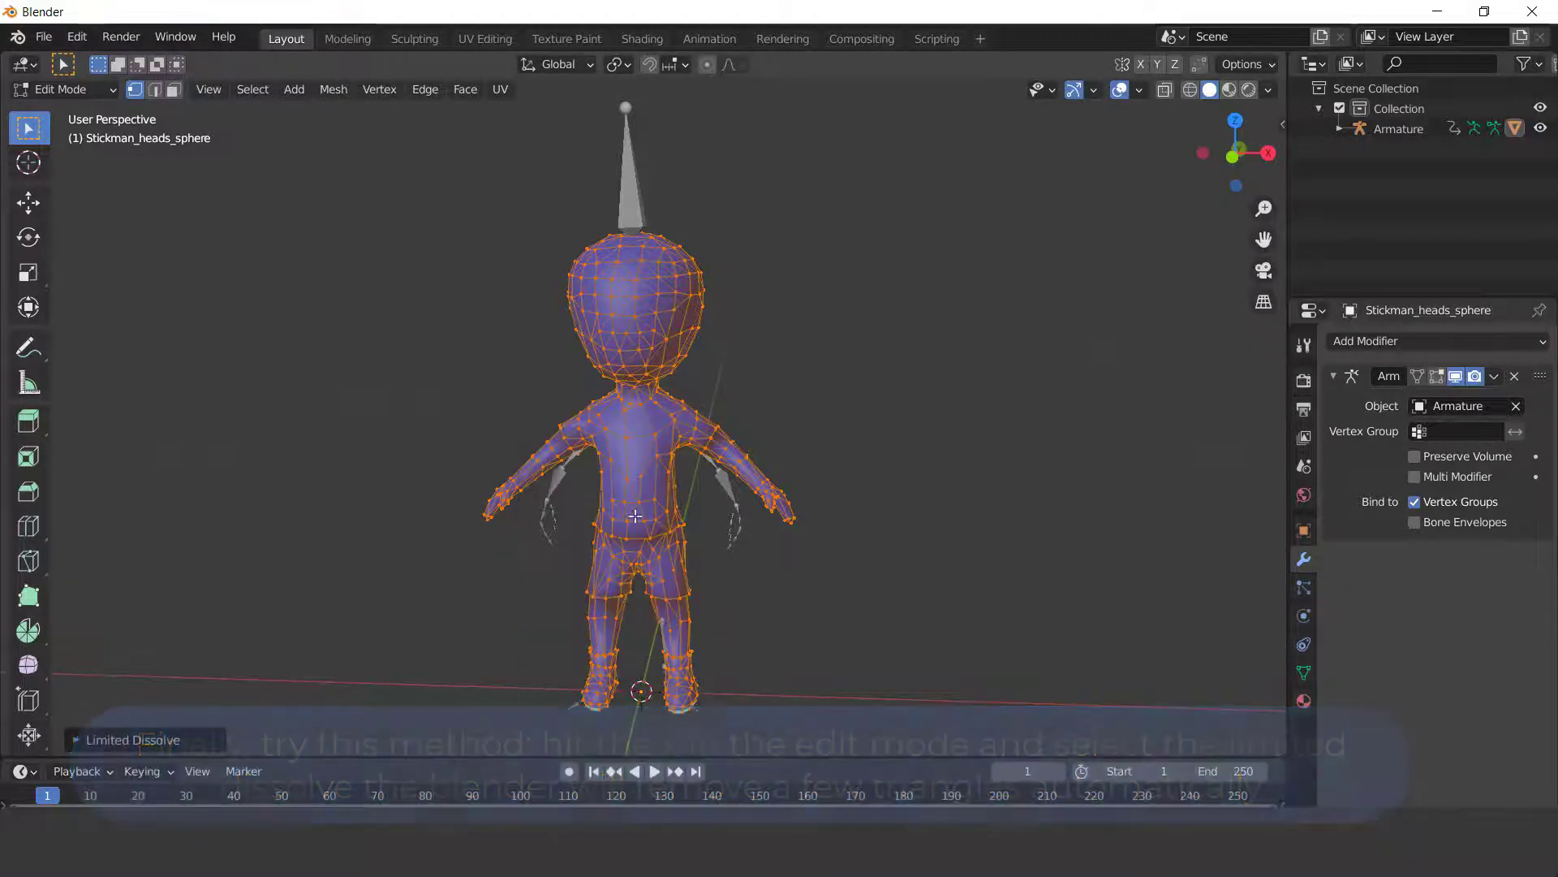
key(Tab)
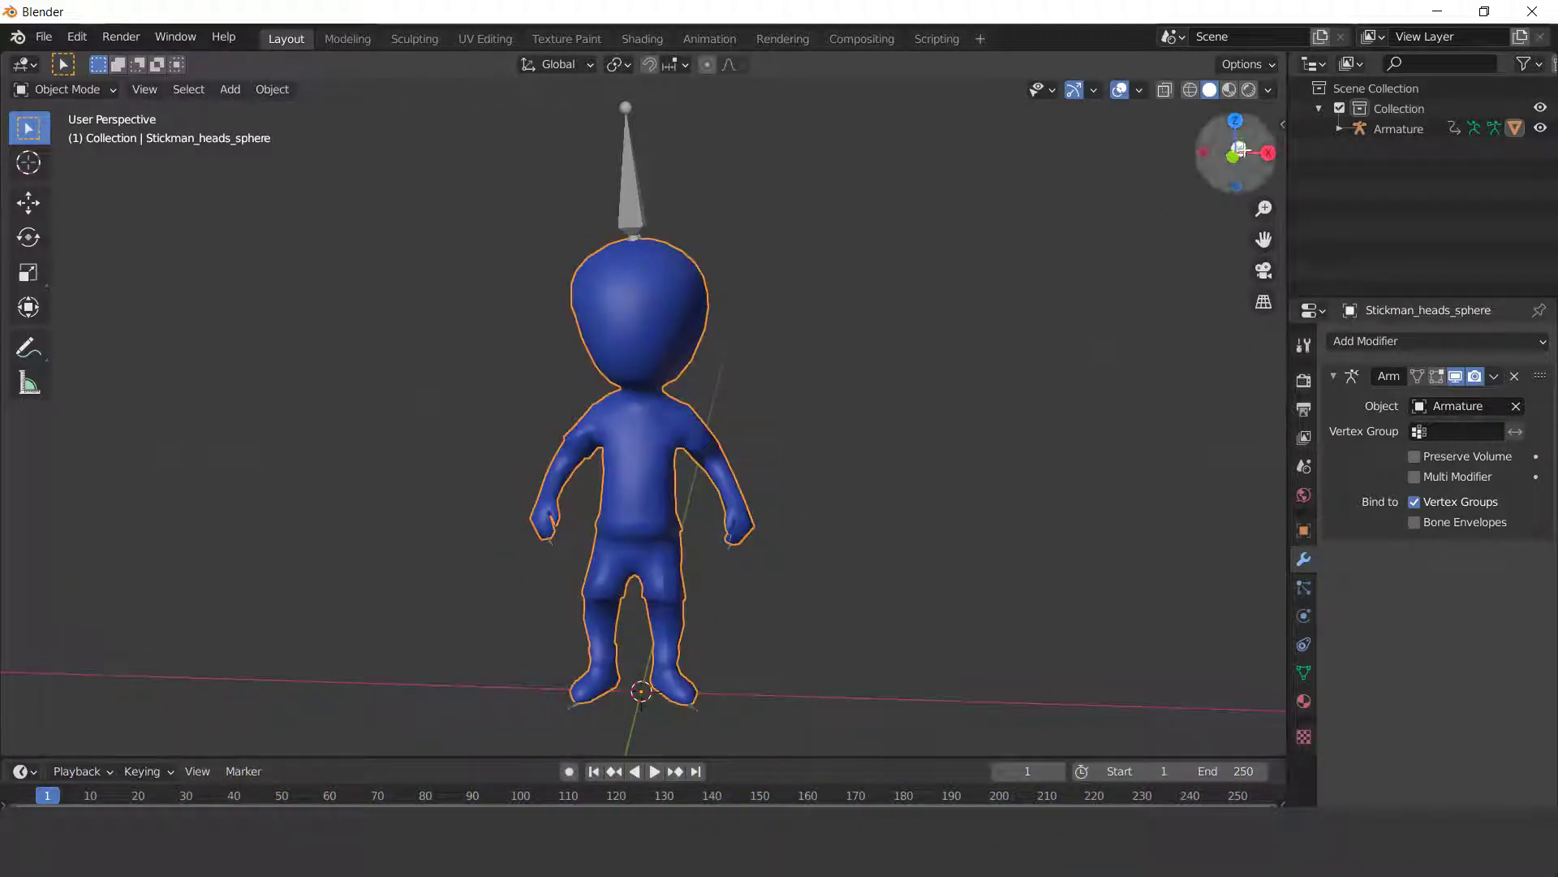
drag(1235, 153, 866, 303)
scroll(605, 539, down, 3)
drag(1209, 165, 1171, 188)
scroll(793, 498, up, 1)
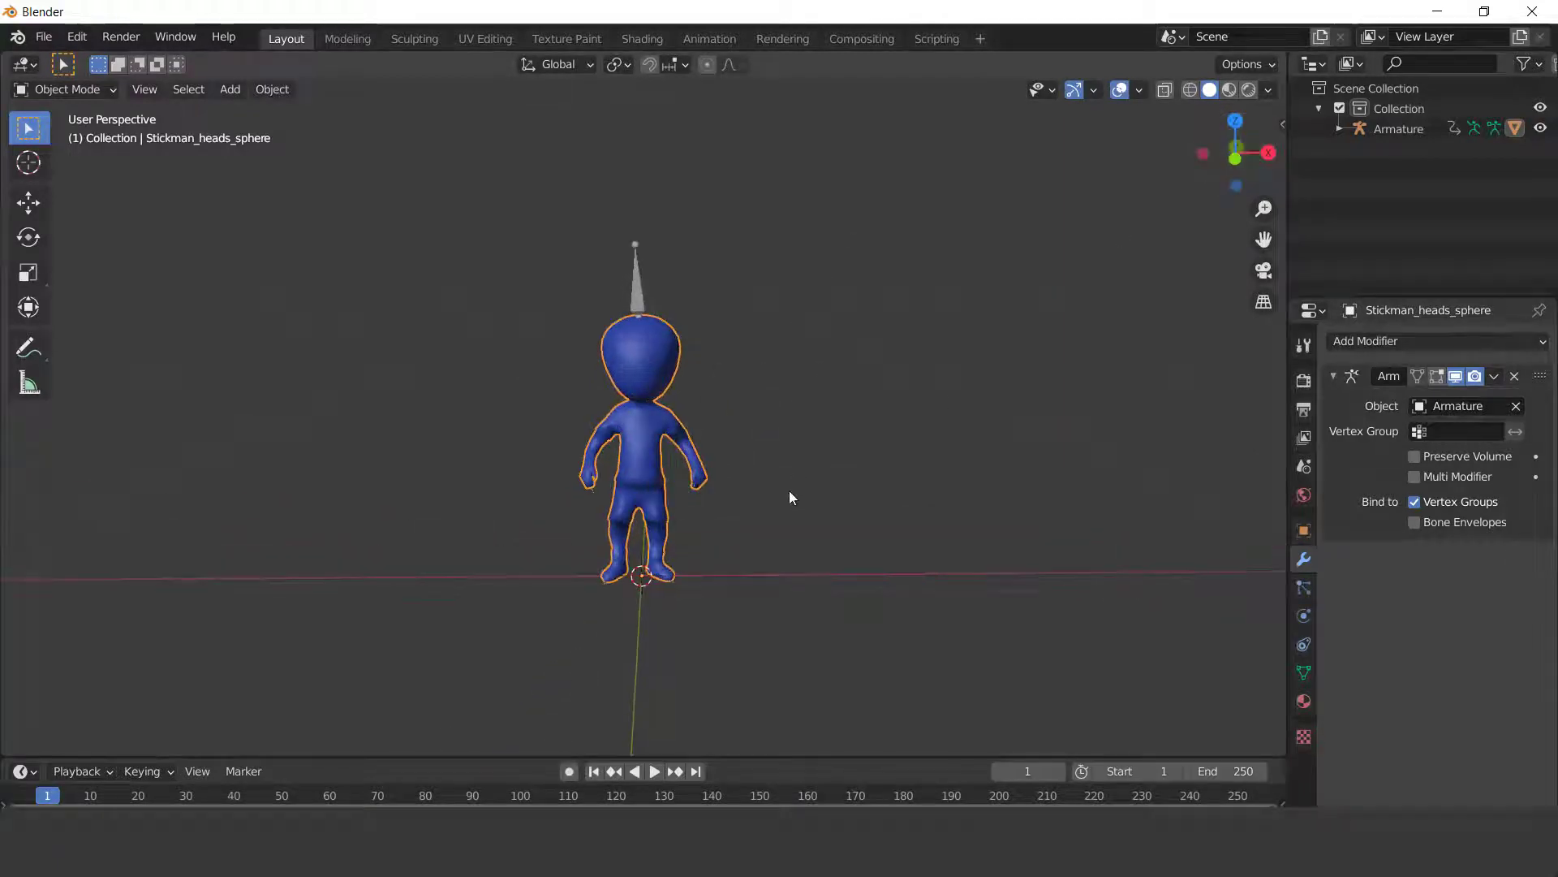
scroll(708, 379, down, 1)
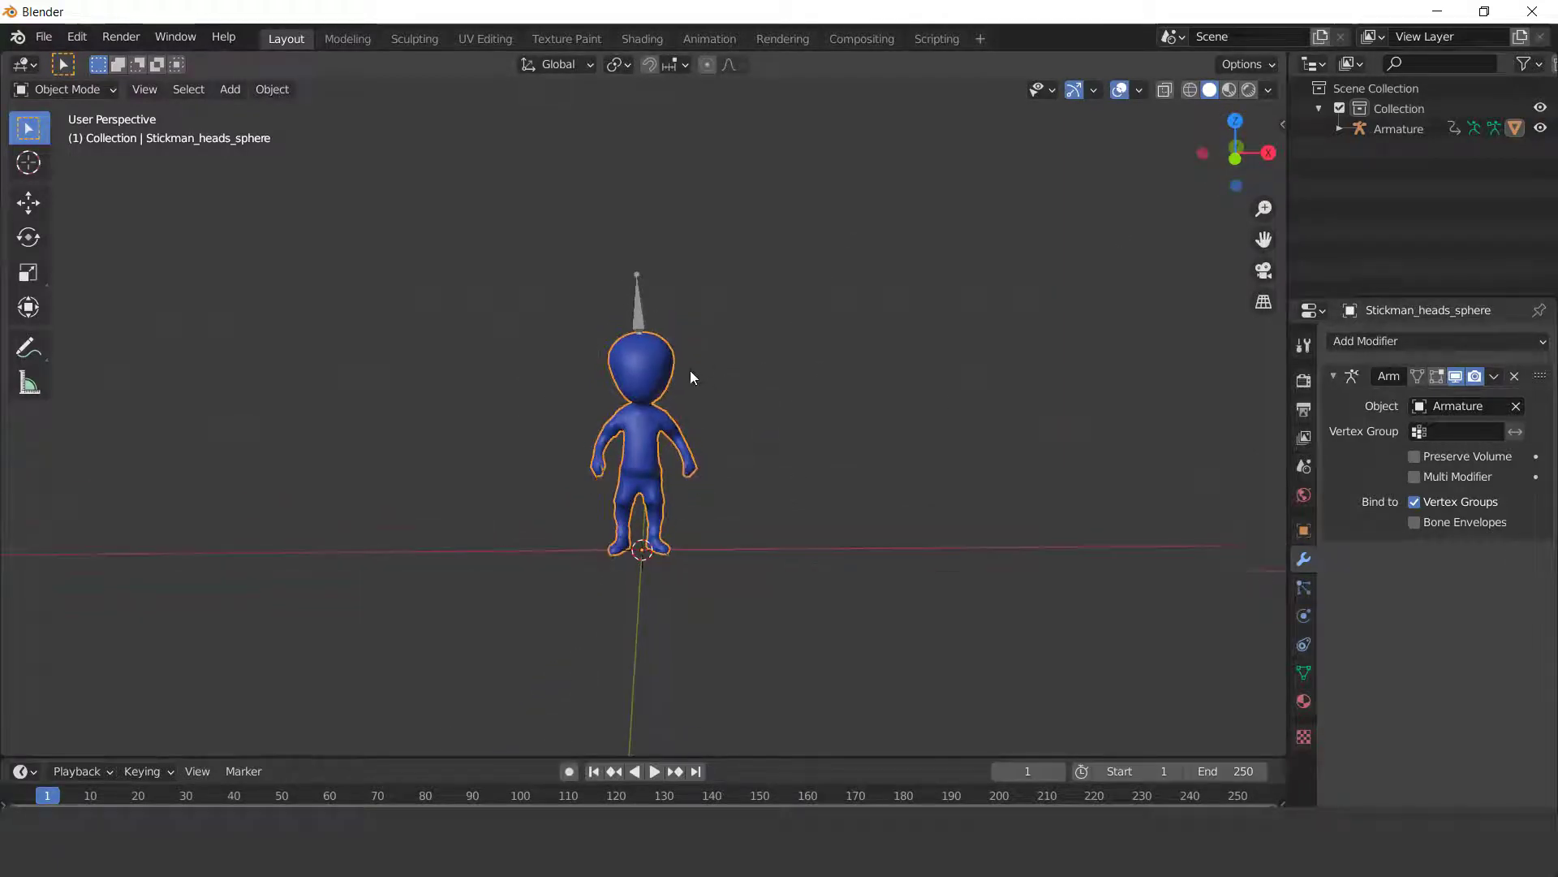
Start saving the model under a new name and create a folder named new Character inside 3D Assets
click(44, 36)
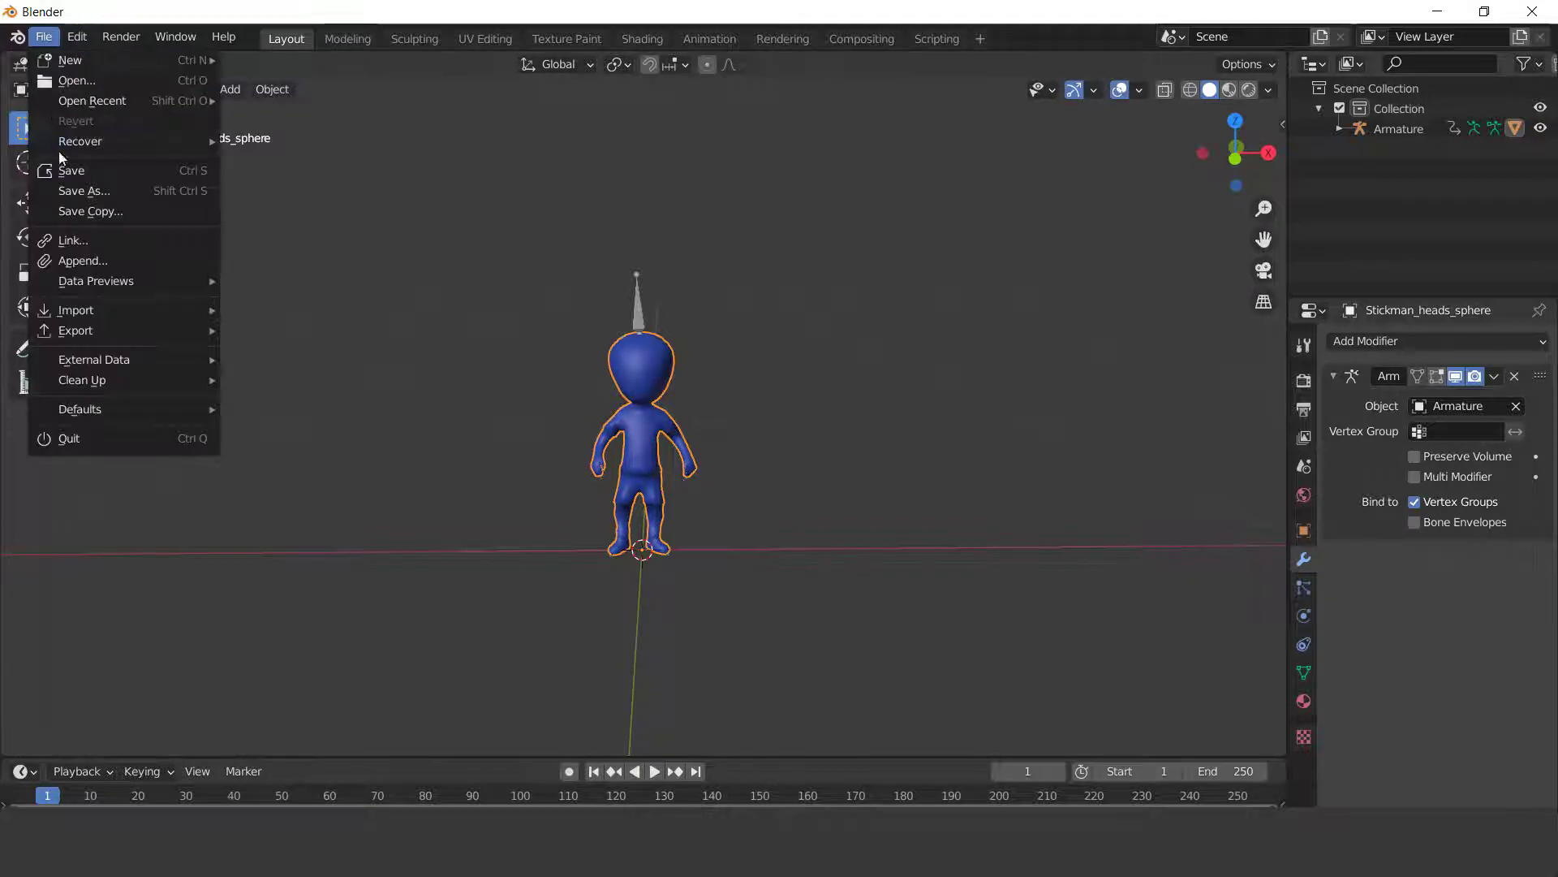
click(106, 190)
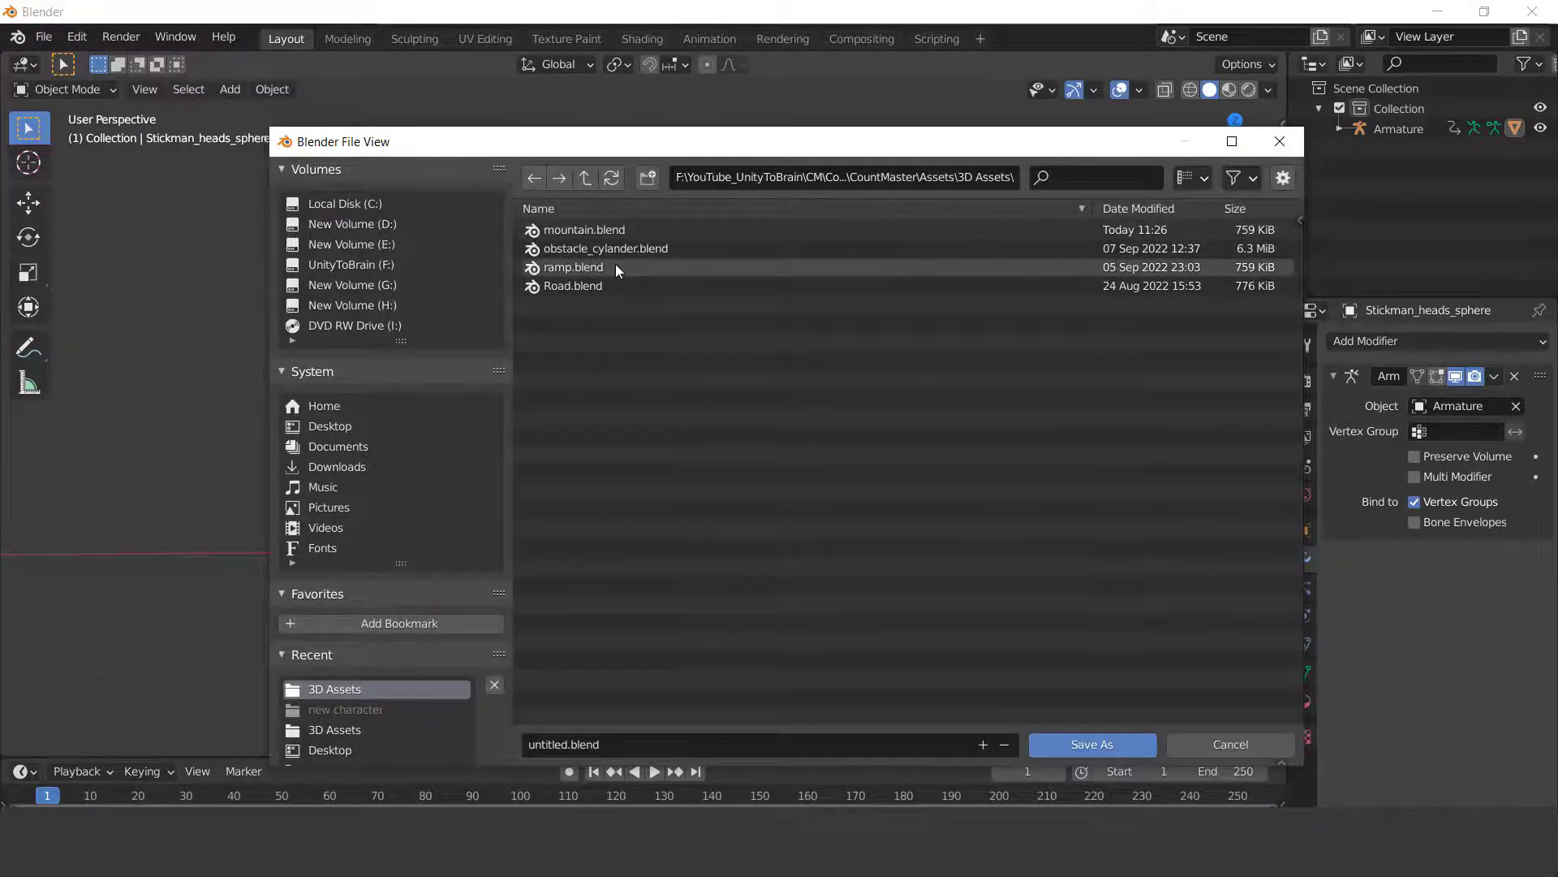
click(883, 179)
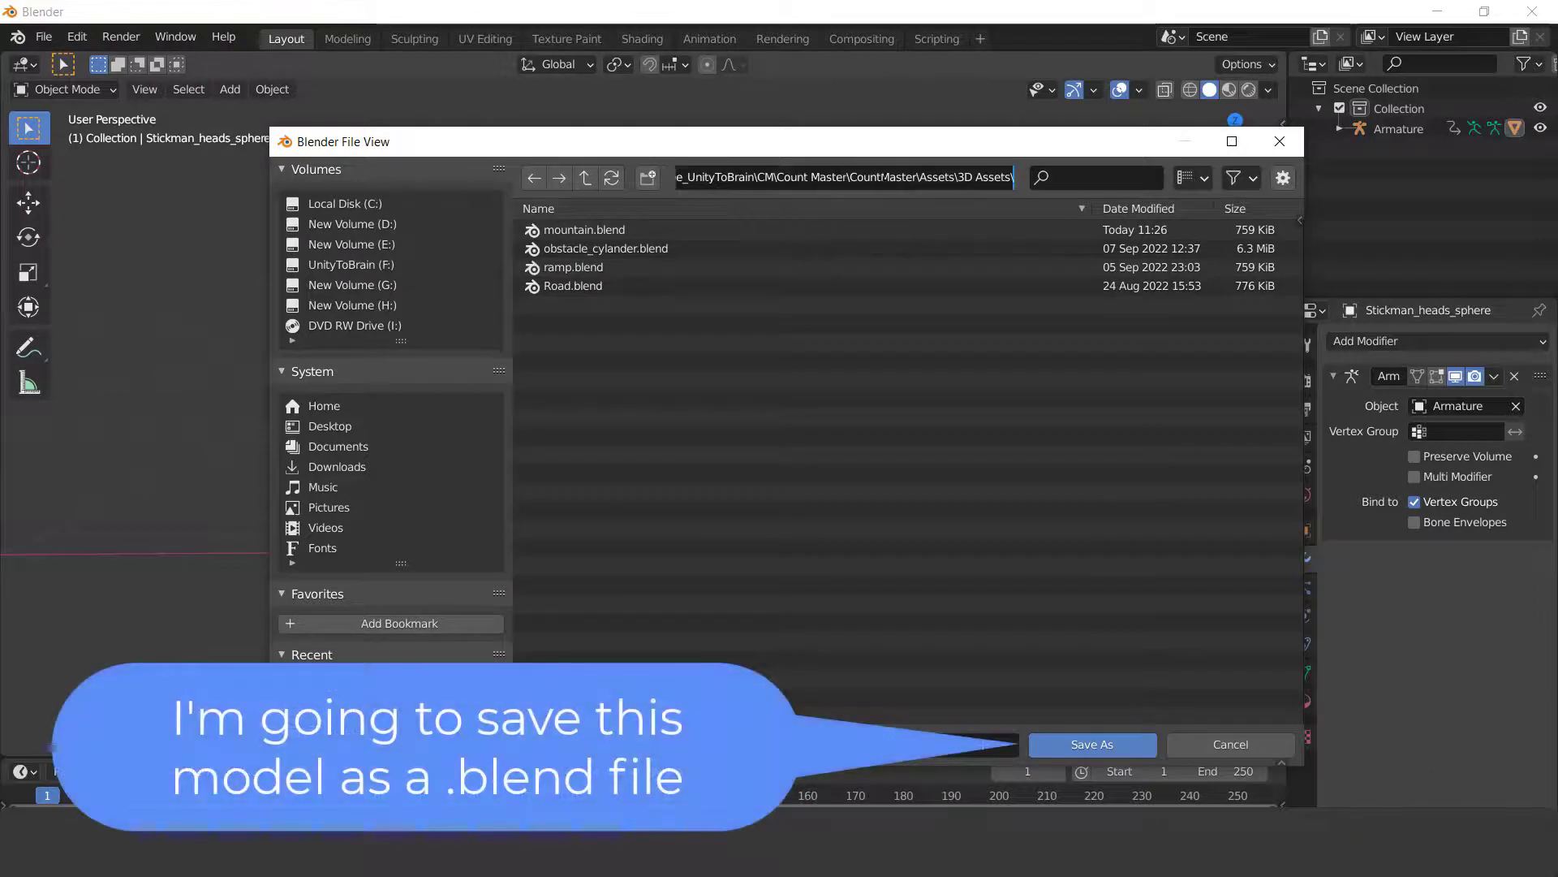
click(810, 205)
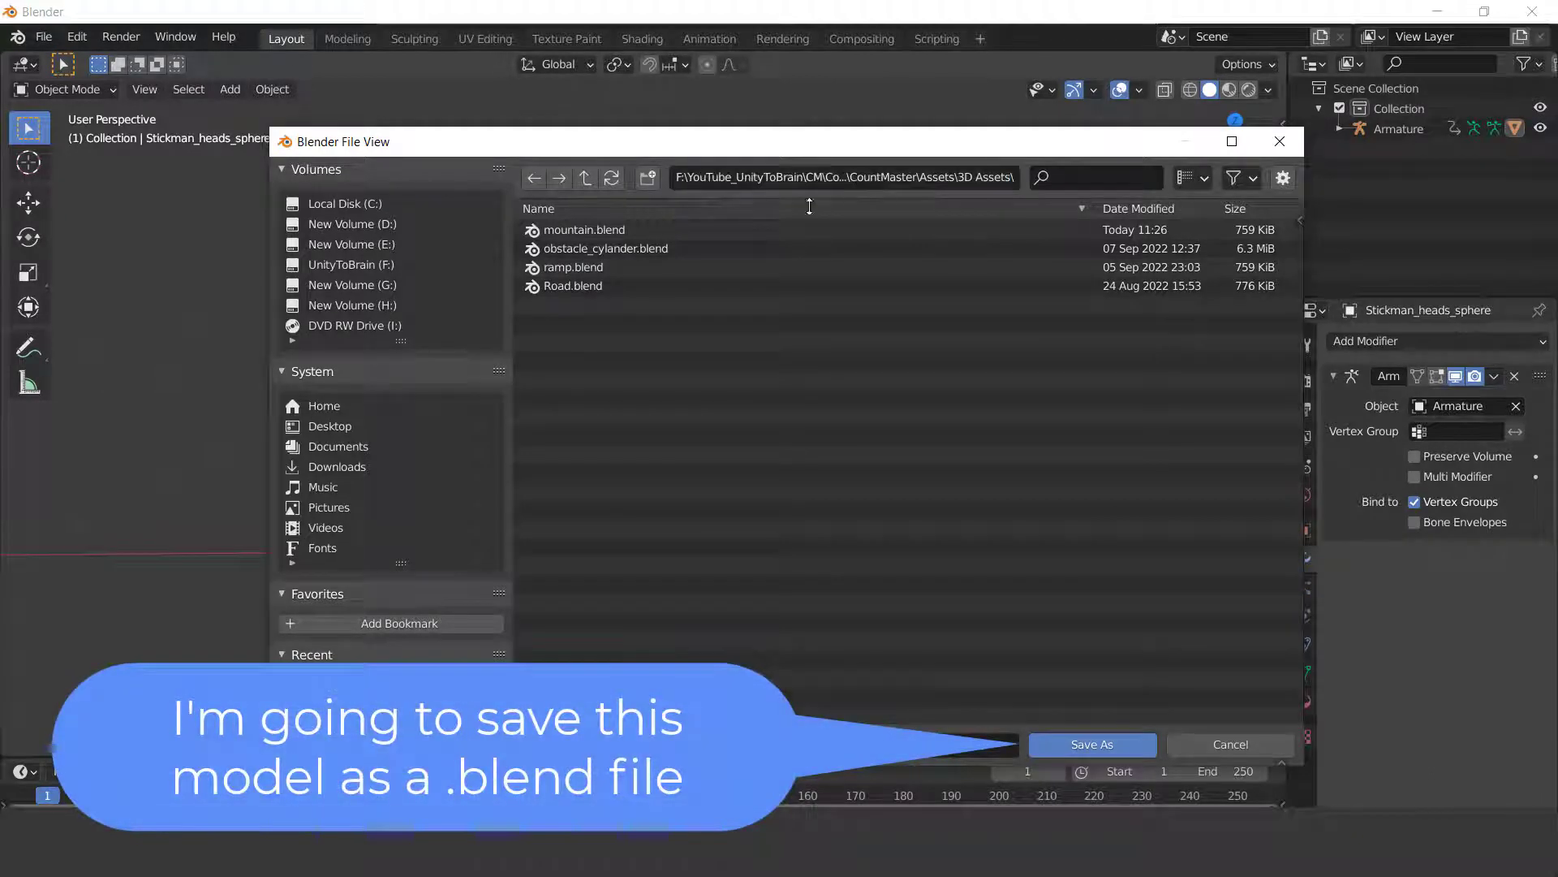
click(586, 180)
double_click(589, 232)
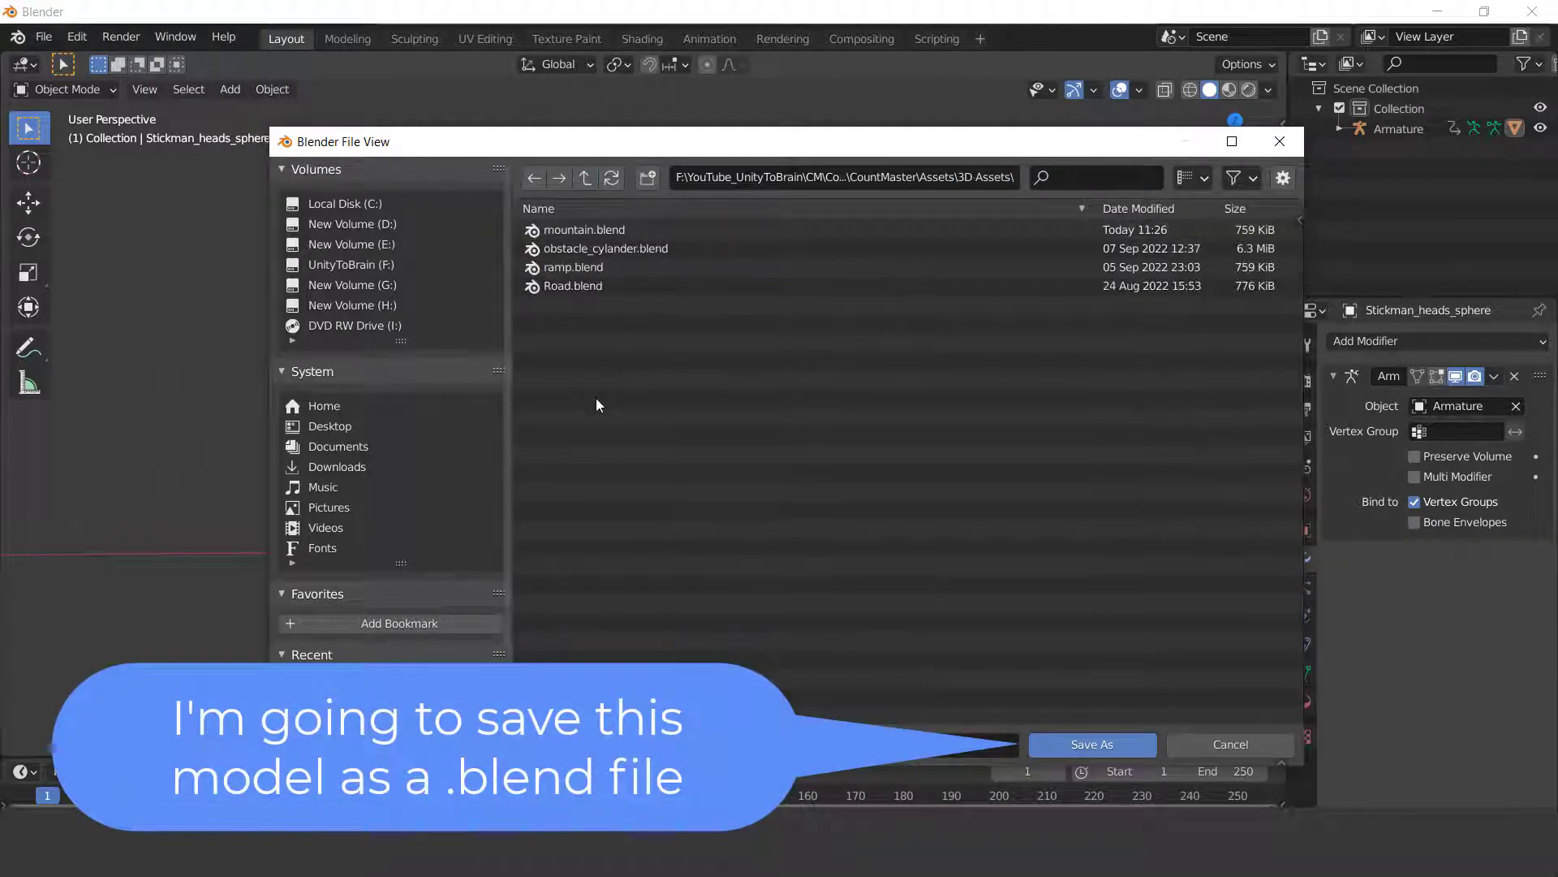
right_click(596, 405)
click(544, 595)
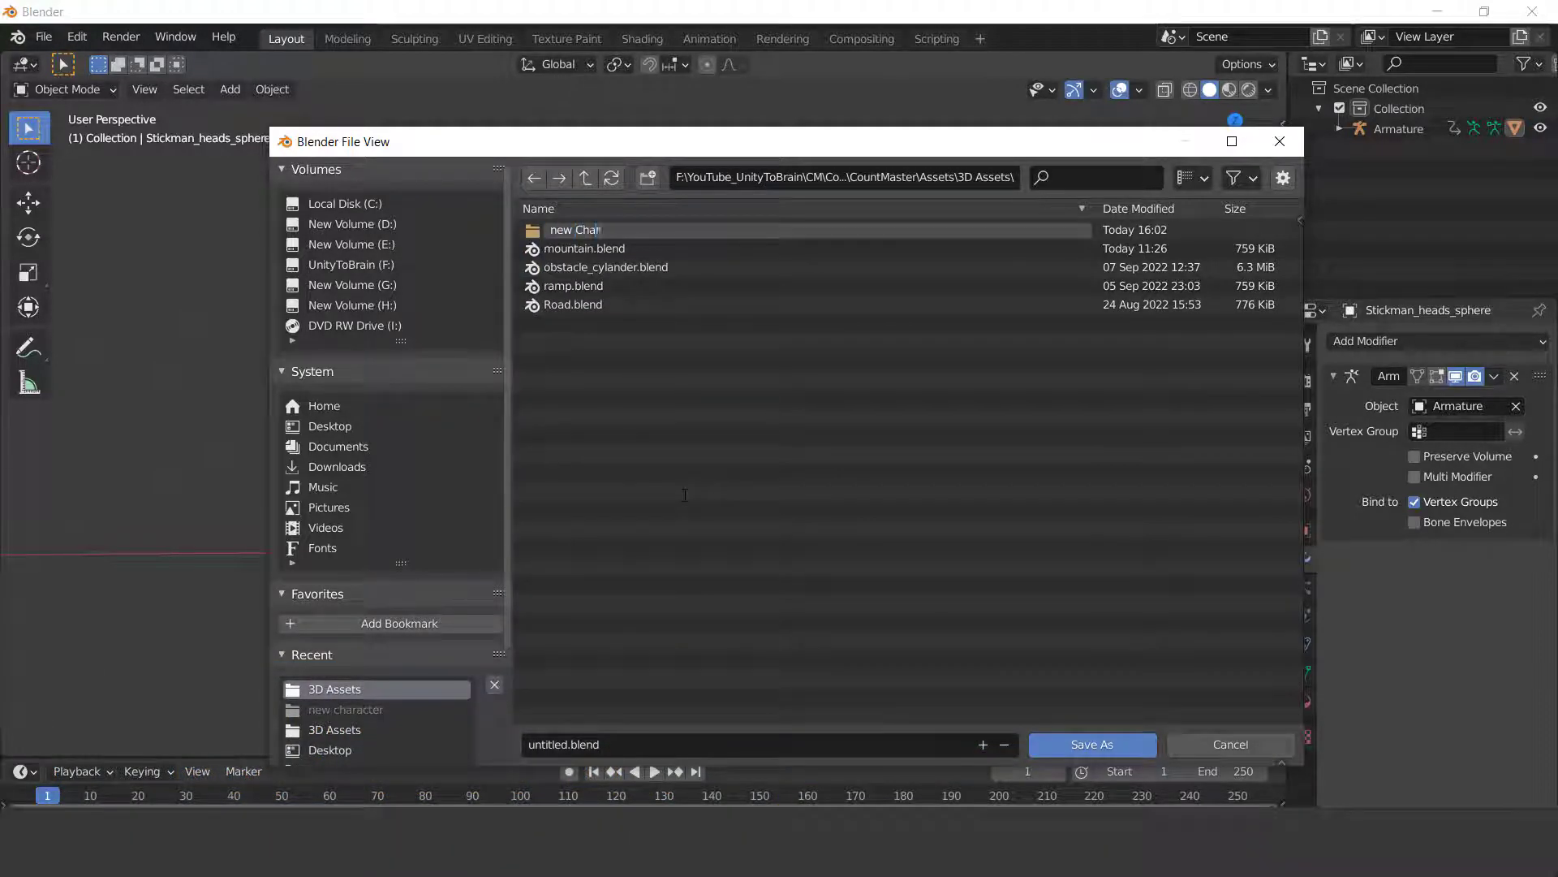
text(new Character)
key(Return)
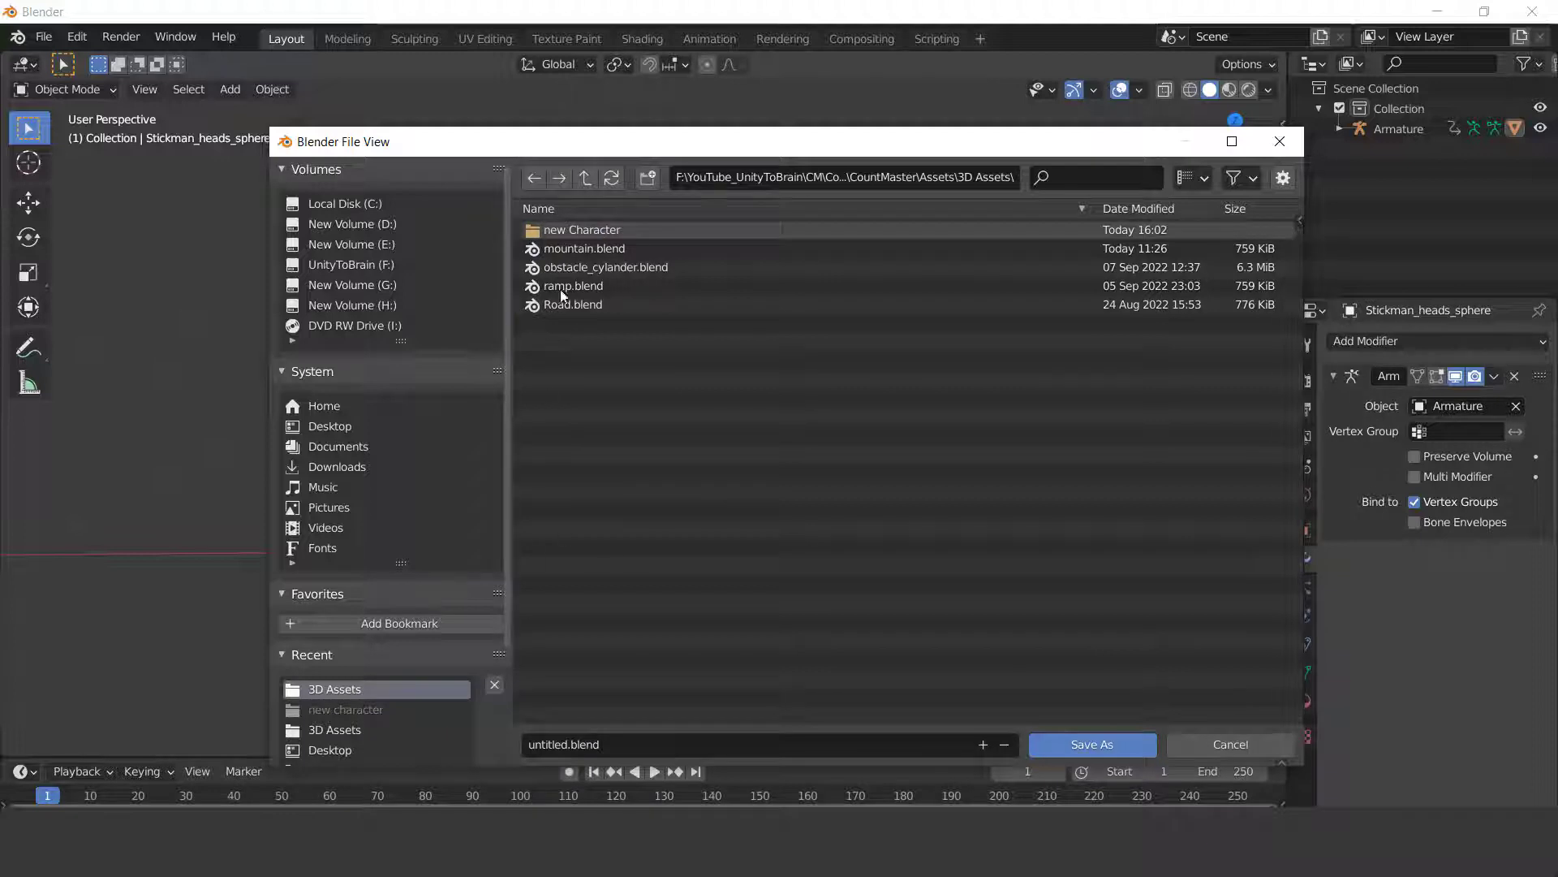
Save the model as New edit.blend in the new Character folder
double_click(581, 234)
click(569, 746)
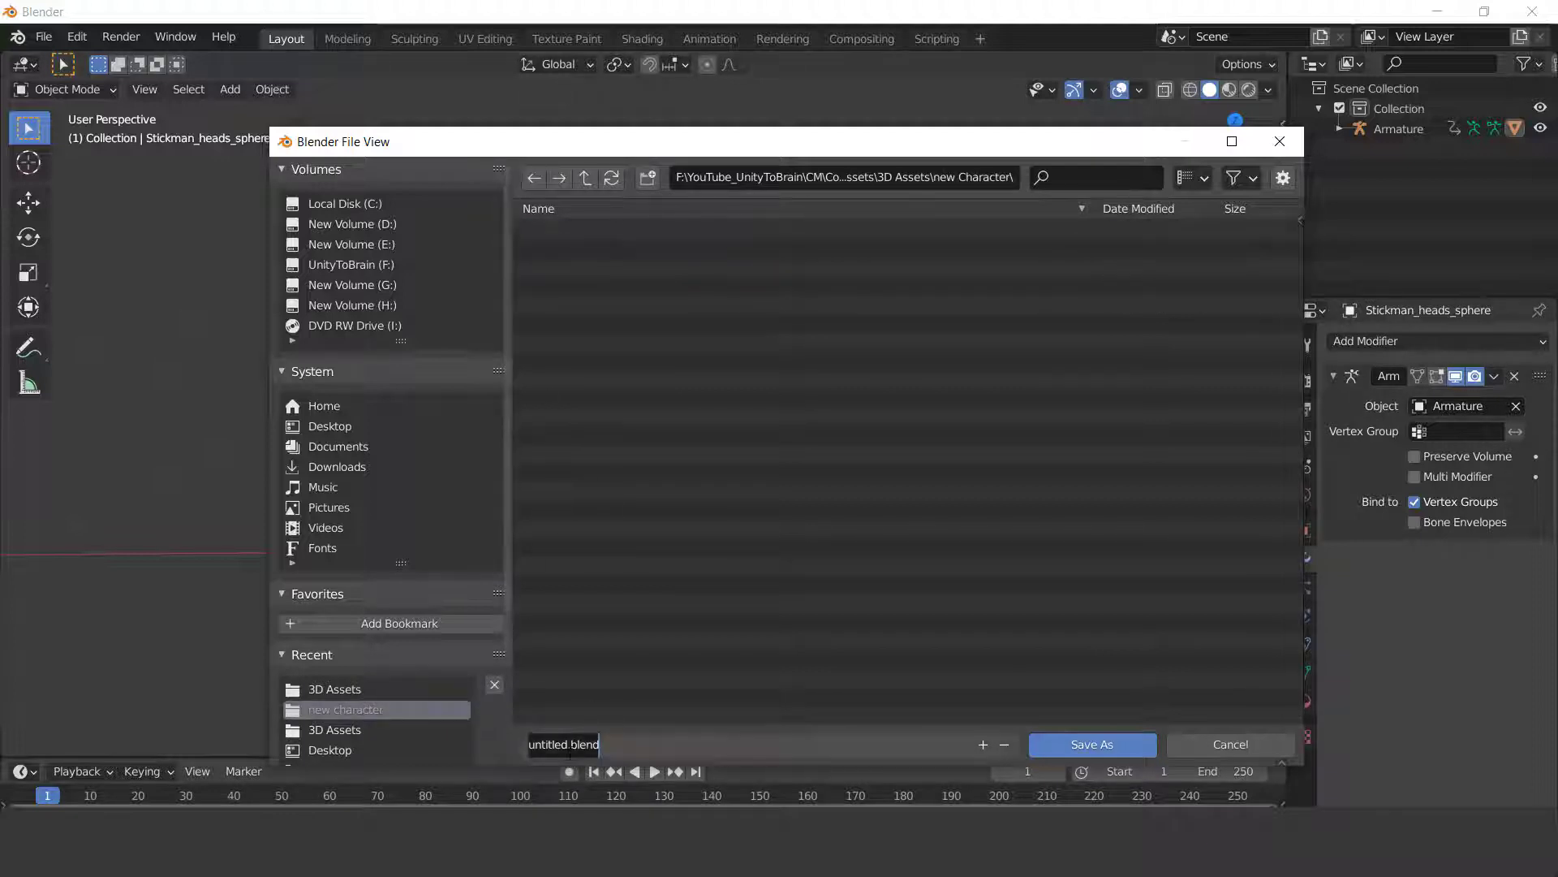
drag(548, 743, 541, 721)
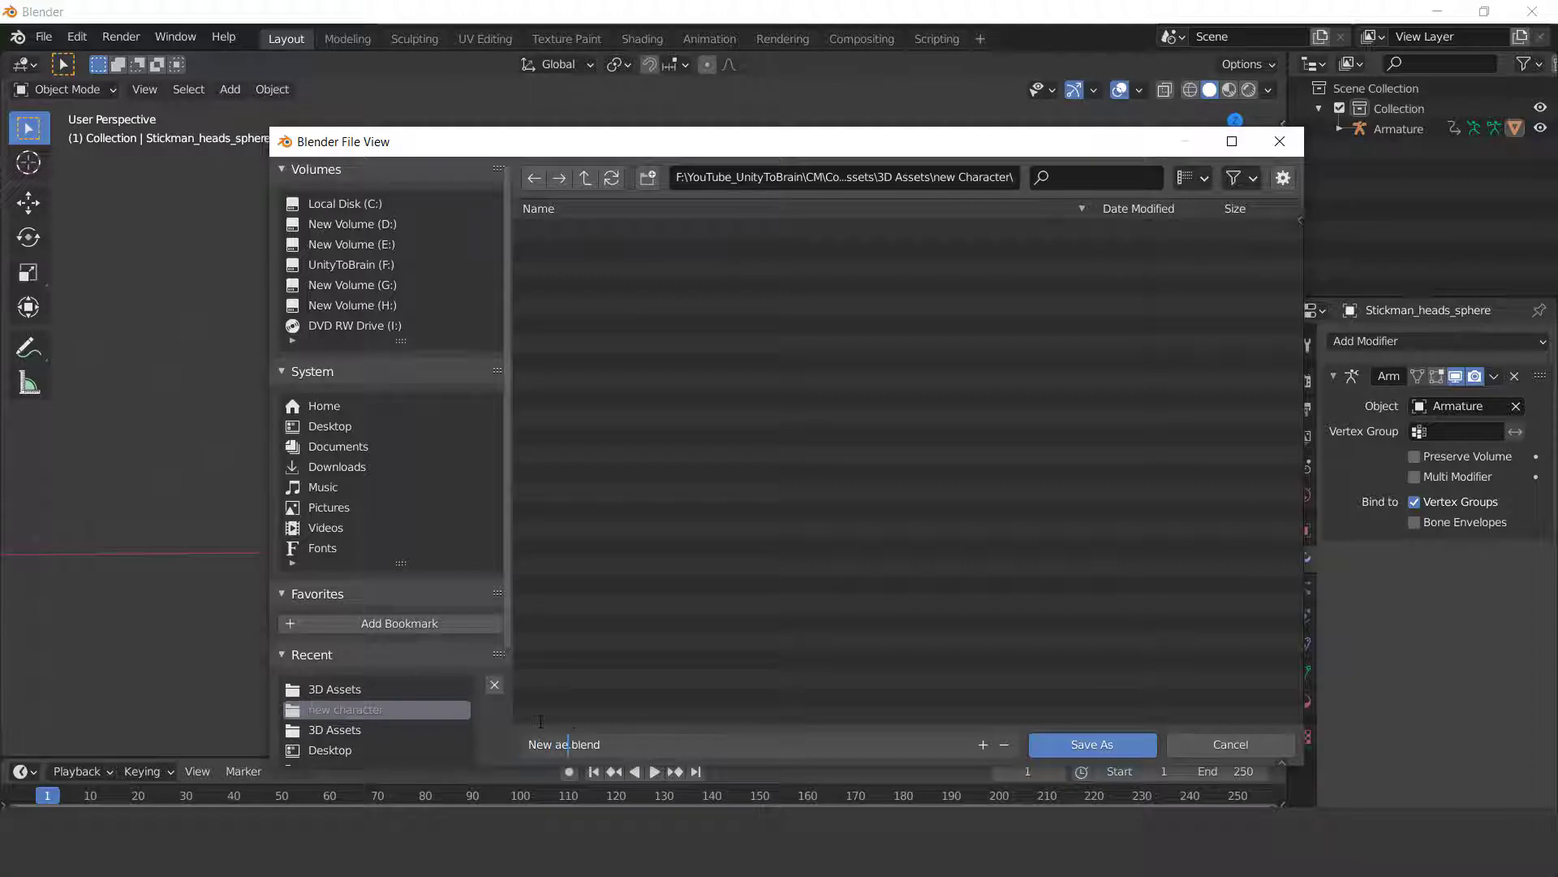
key(Return)
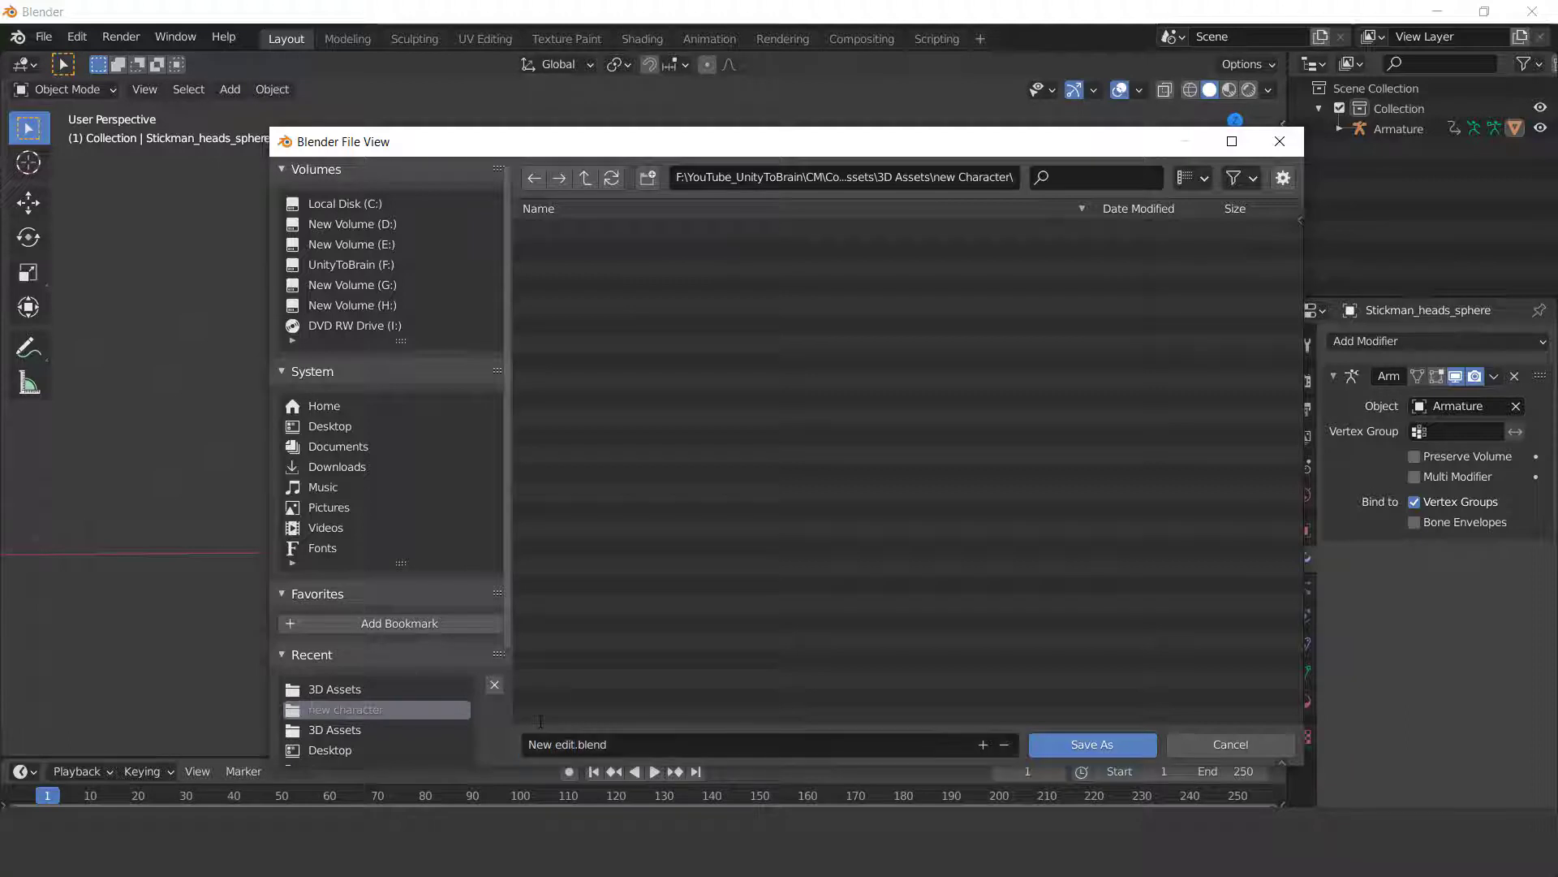
click(1098, 744)
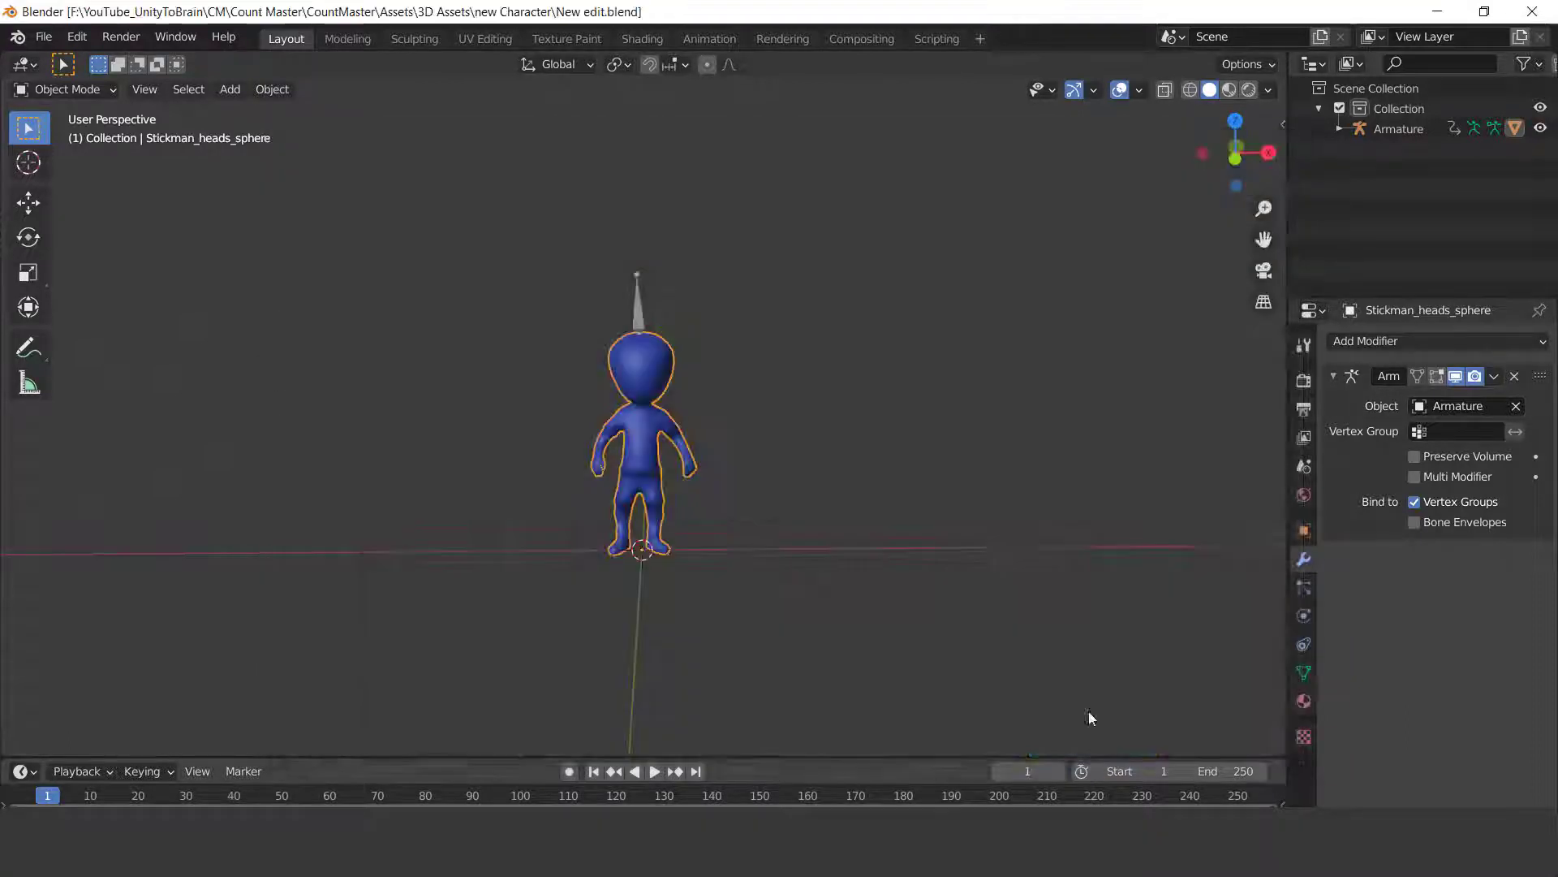
Switch to Unity and preview the New edit model from the new Character folder from several angles
key(alt+Tab)
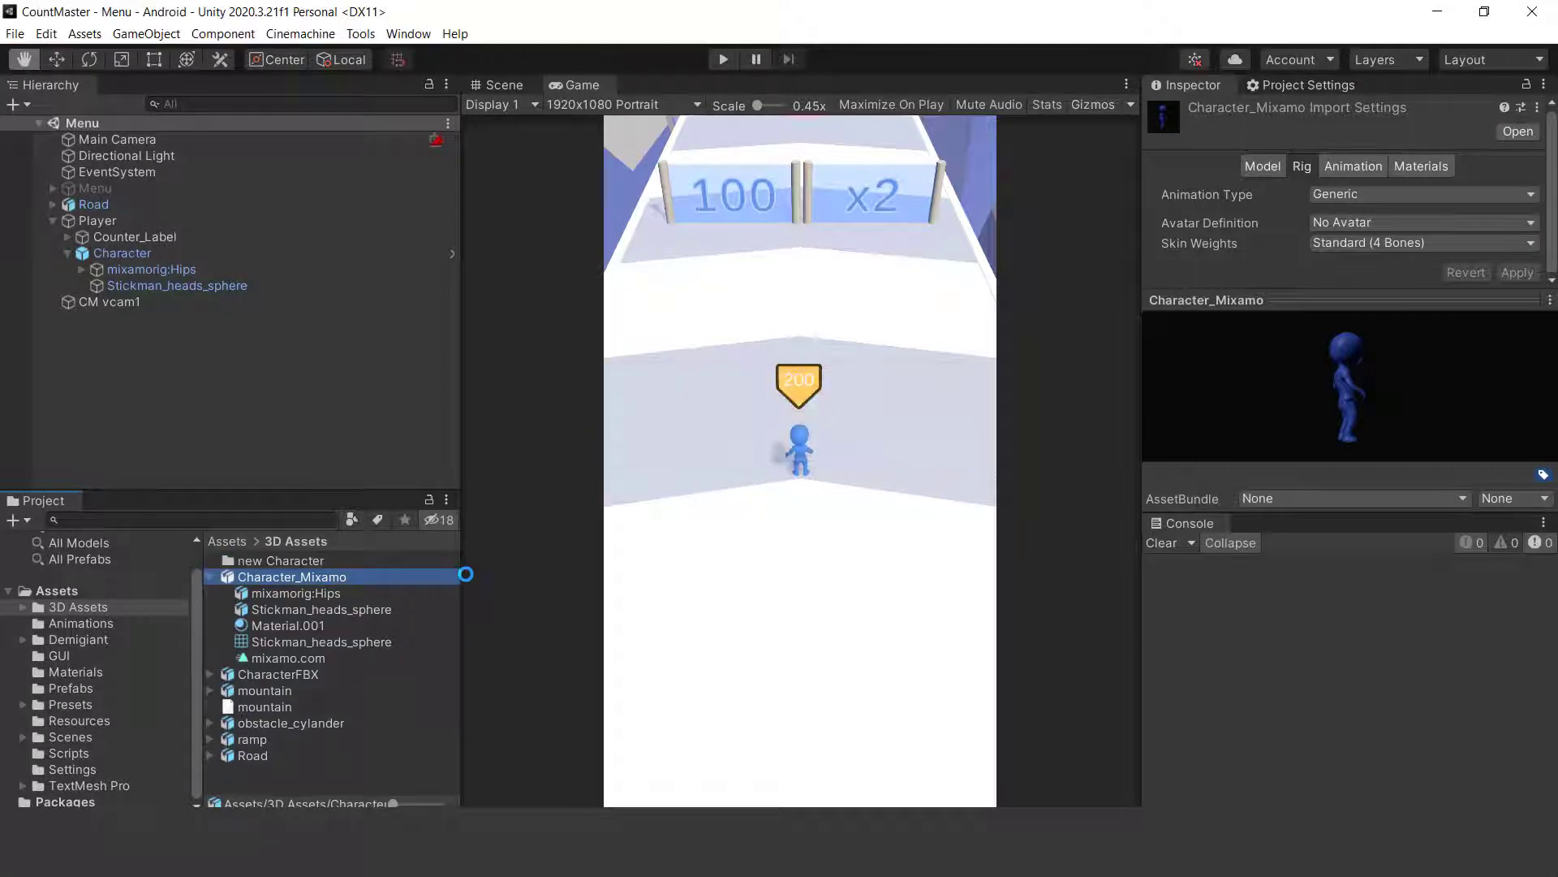
click(209, 576)
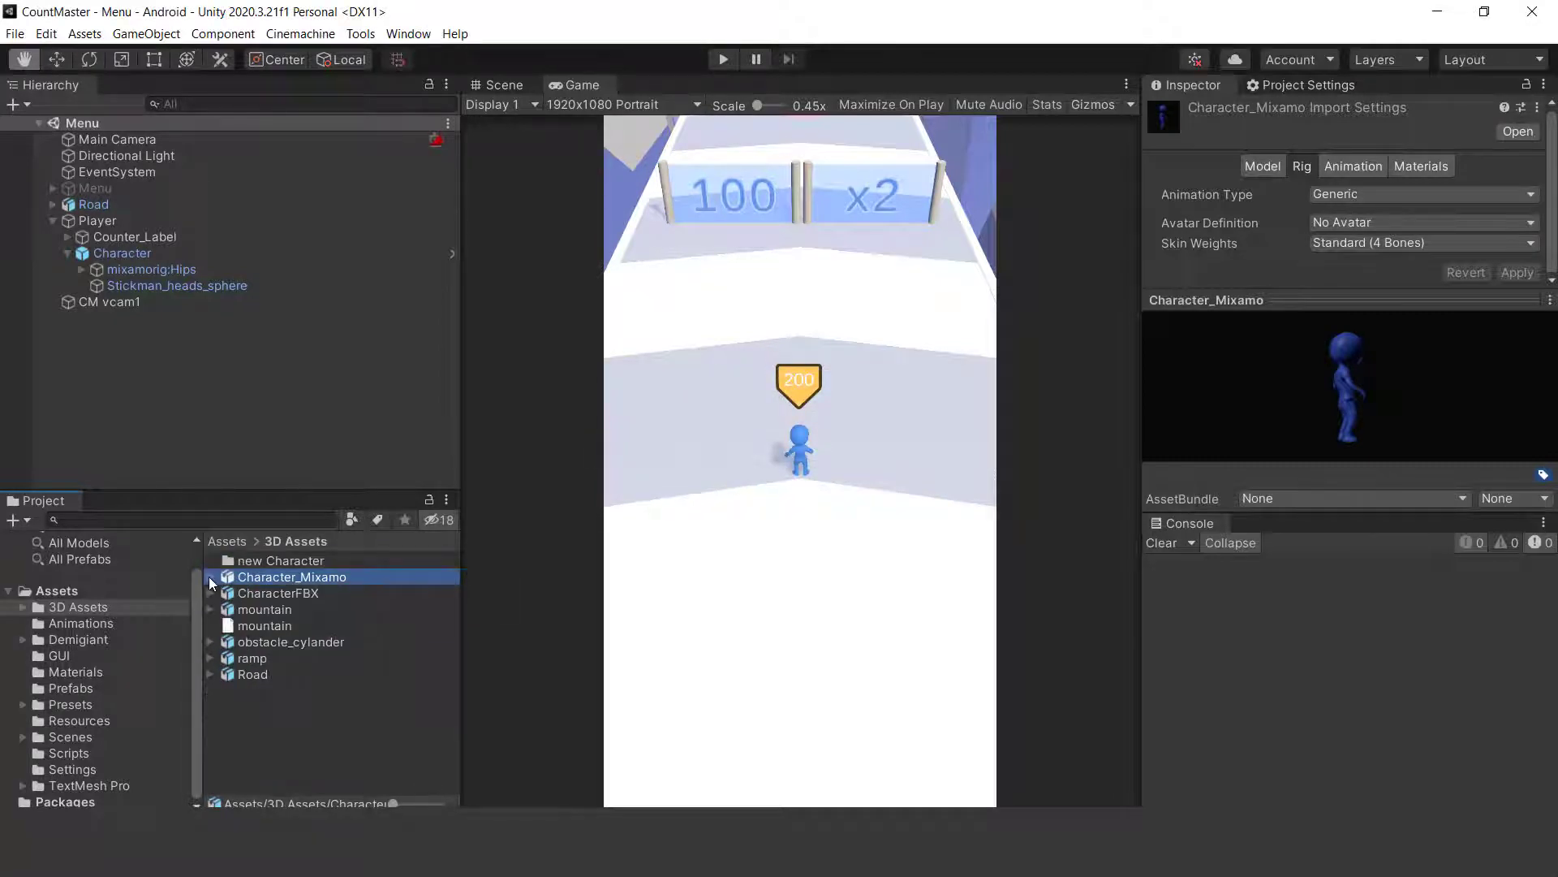
double_click(245, 562)
click(266, 560)
drag(1278, 398, 1308, 406)
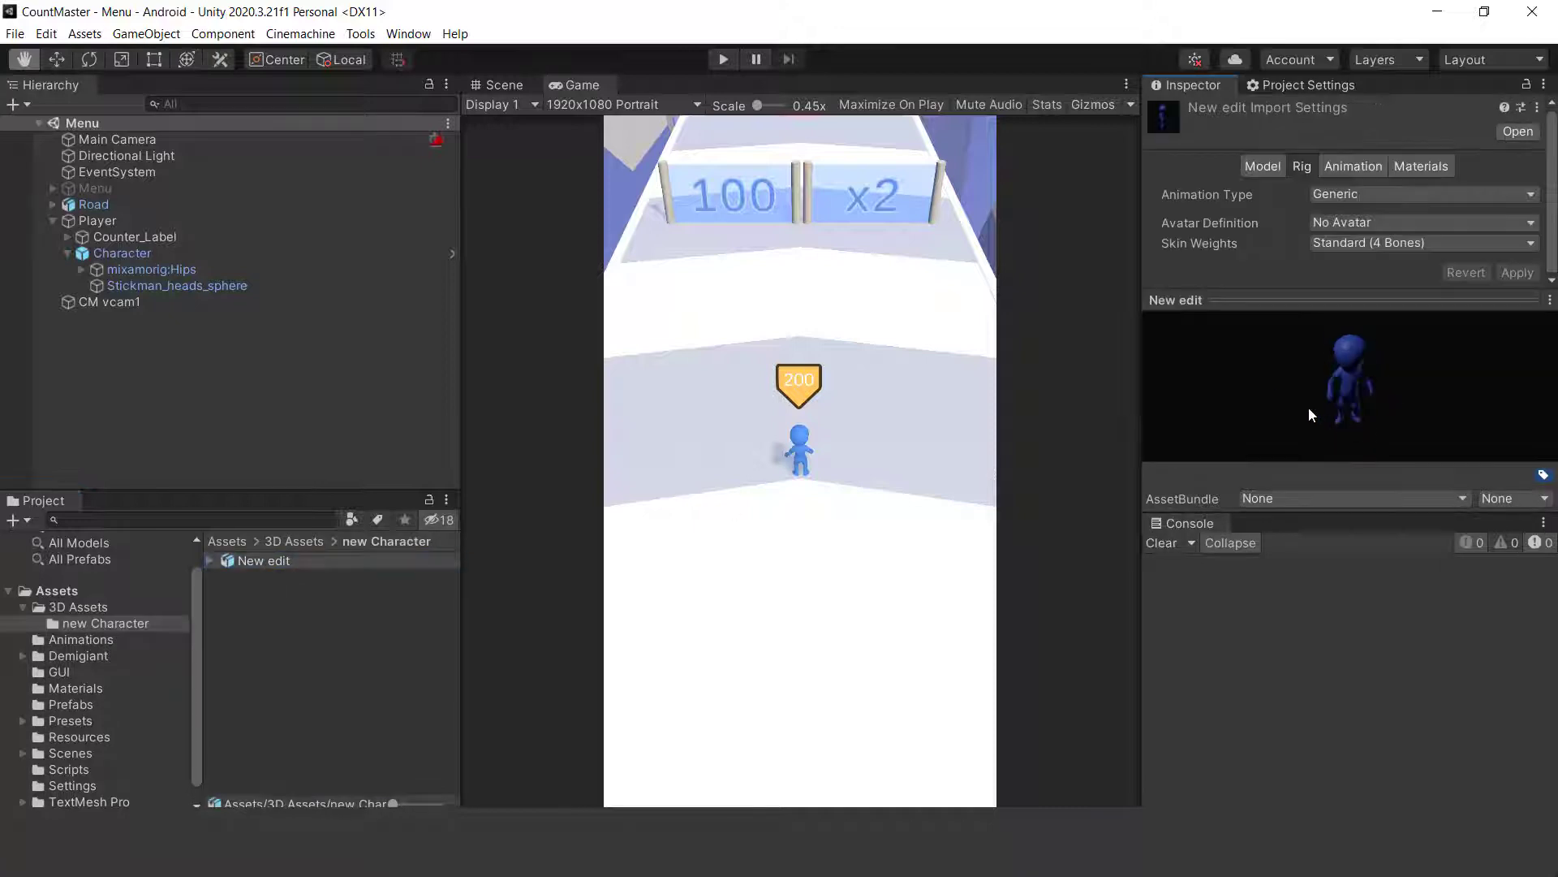
drag(1308, 348, 1428, 419)
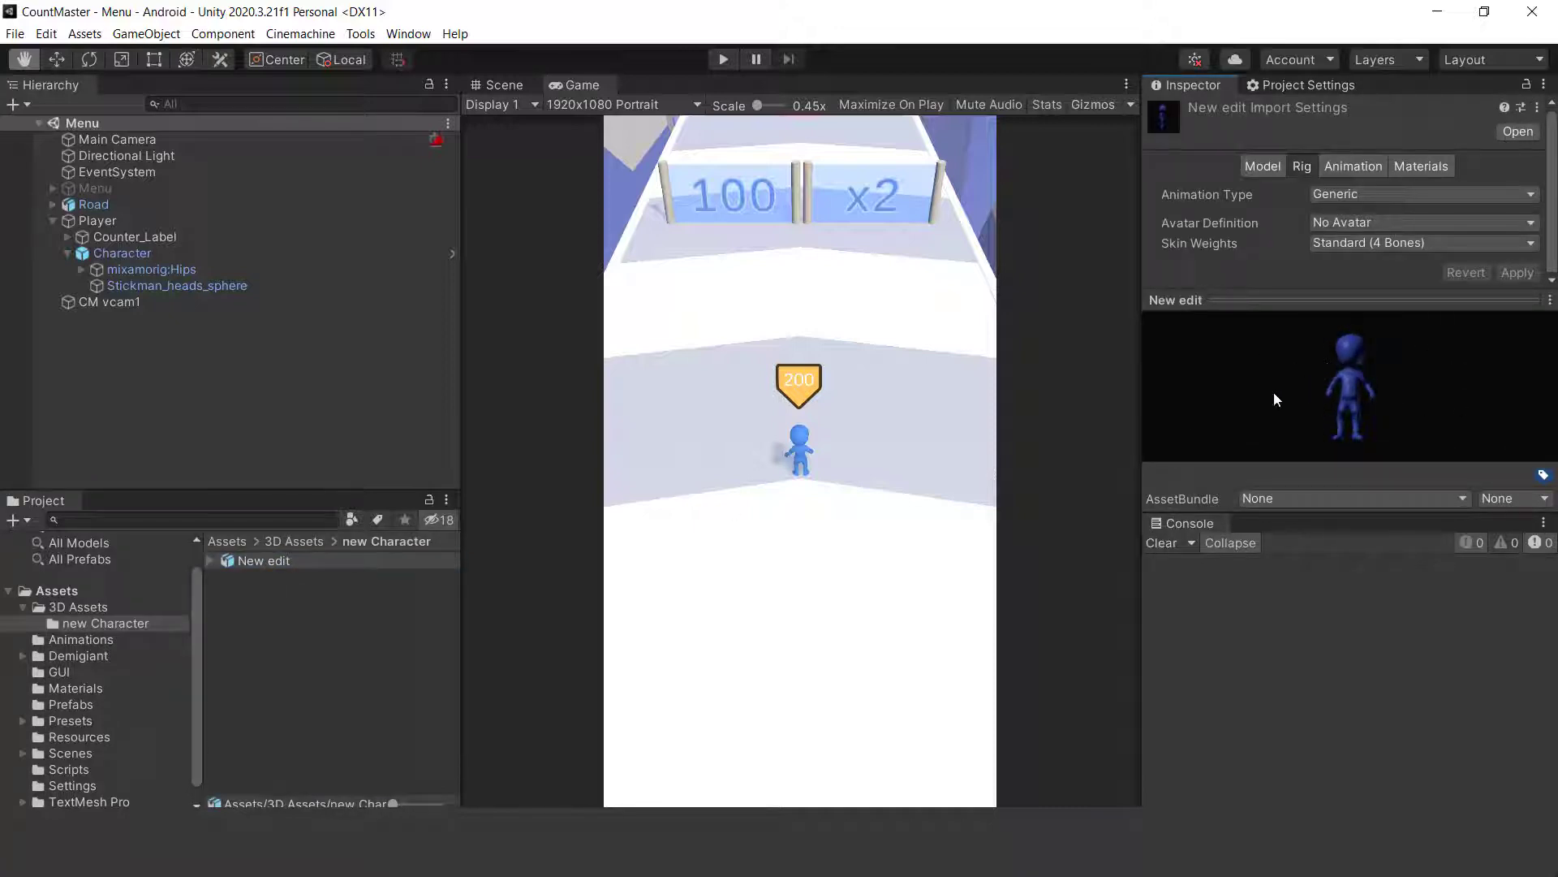
Play the game with the old character, examine the rendering statistics for the spawned crowd, and stop playing
click(100, 253)
click(68, 253)
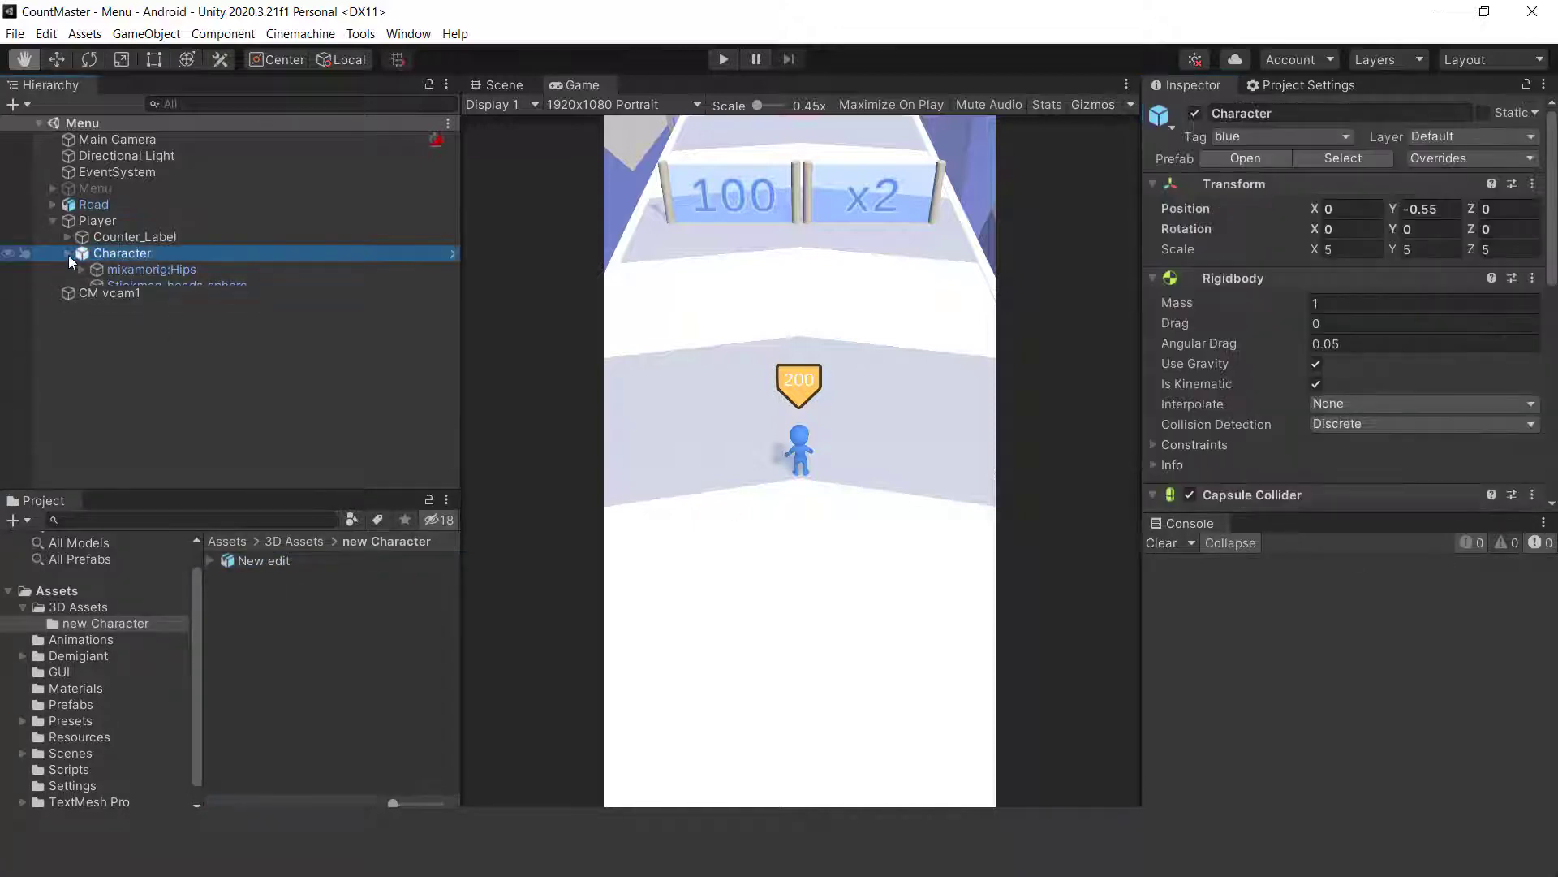
click(98, 221)
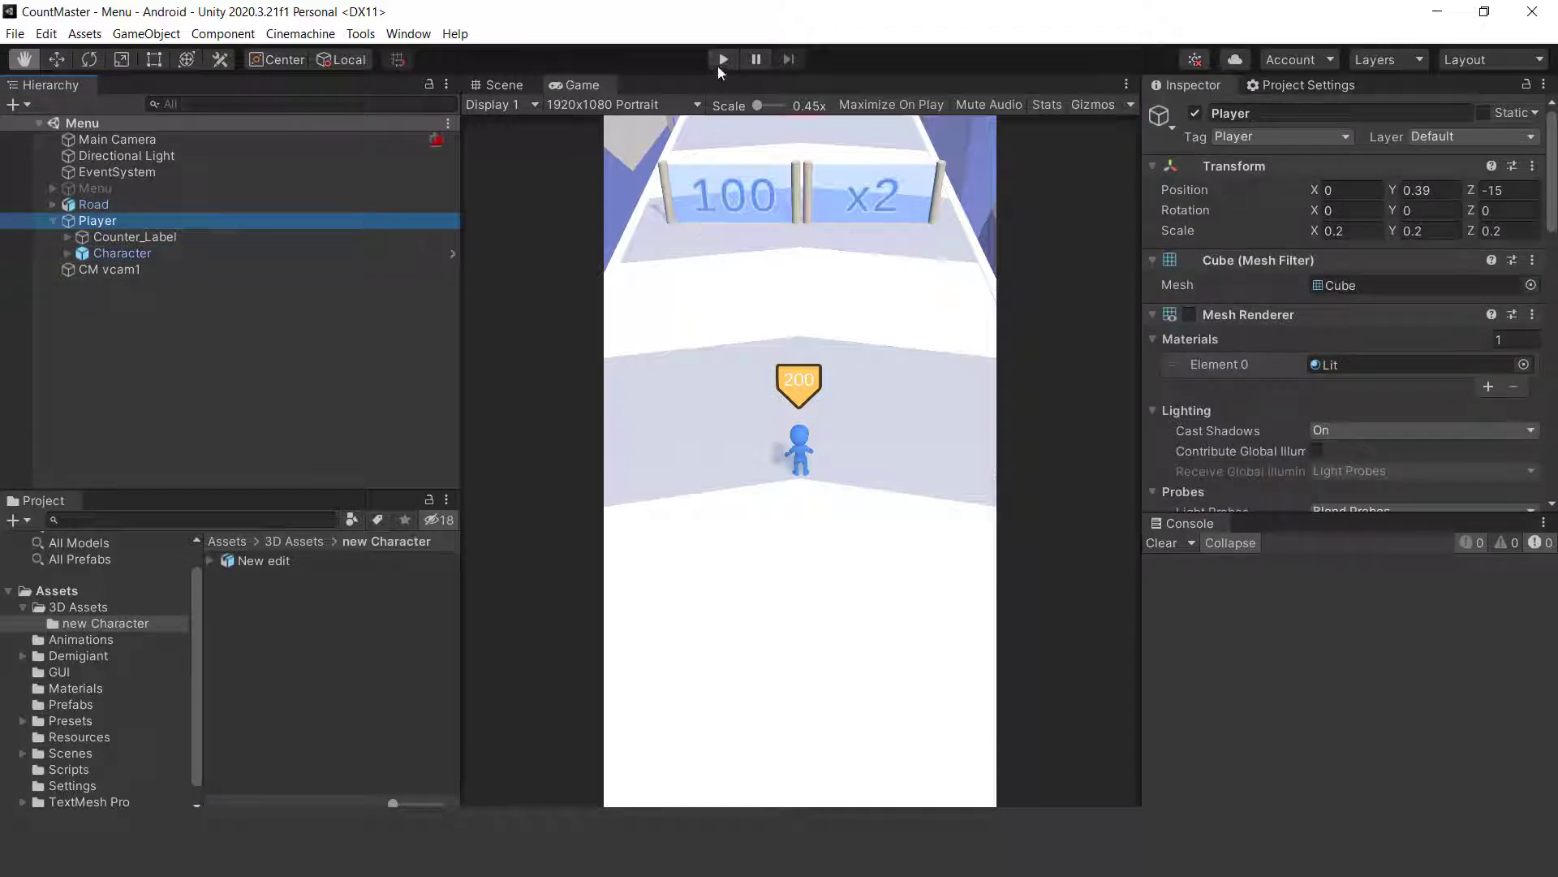
click(722, 60)
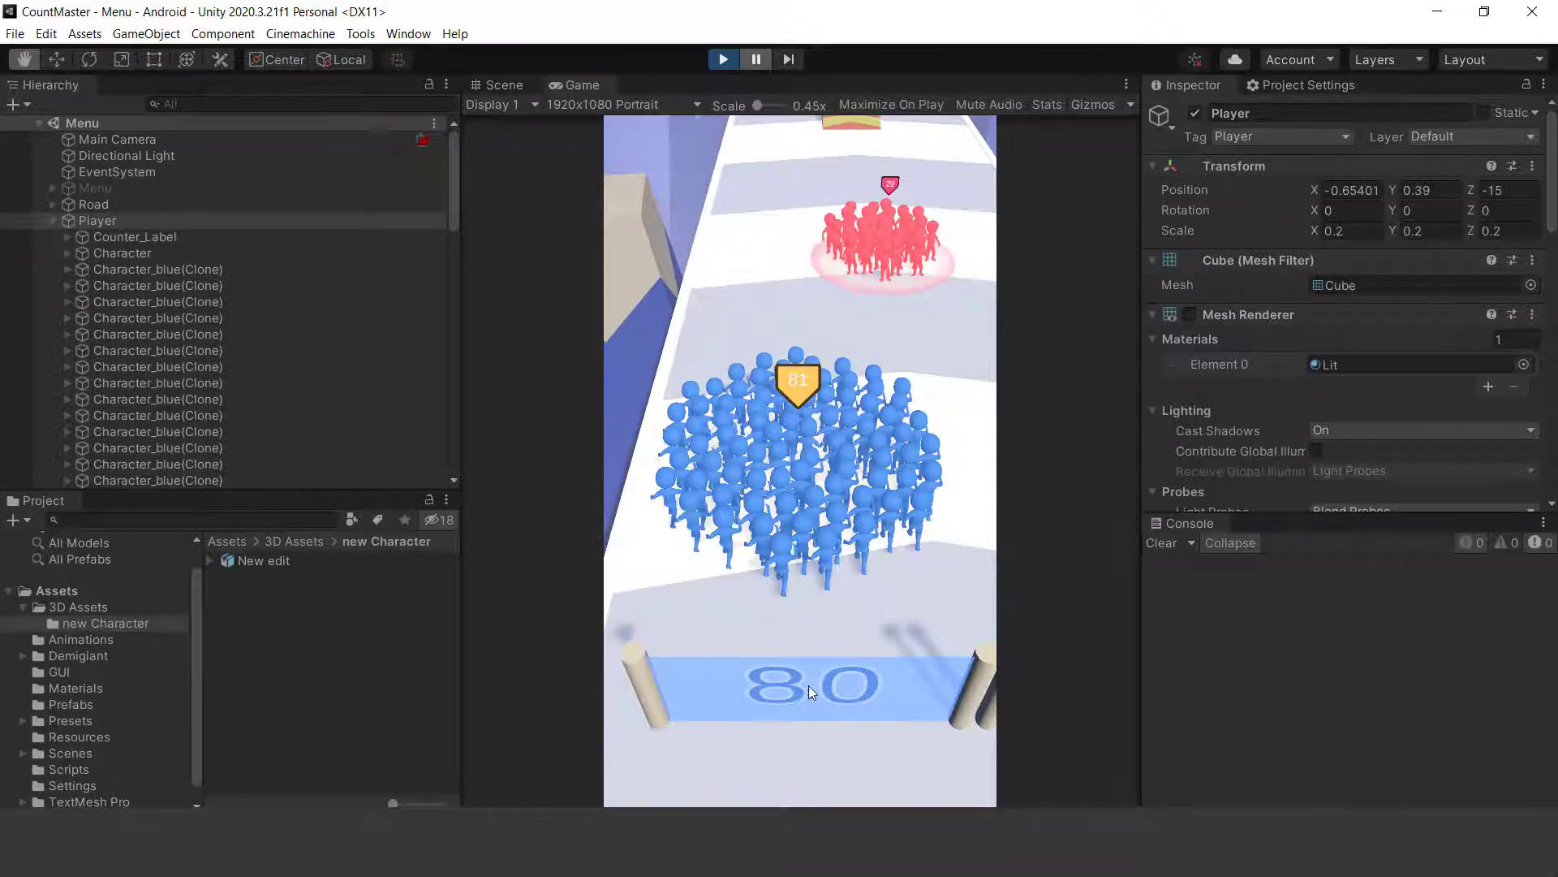
click(1057, 104)
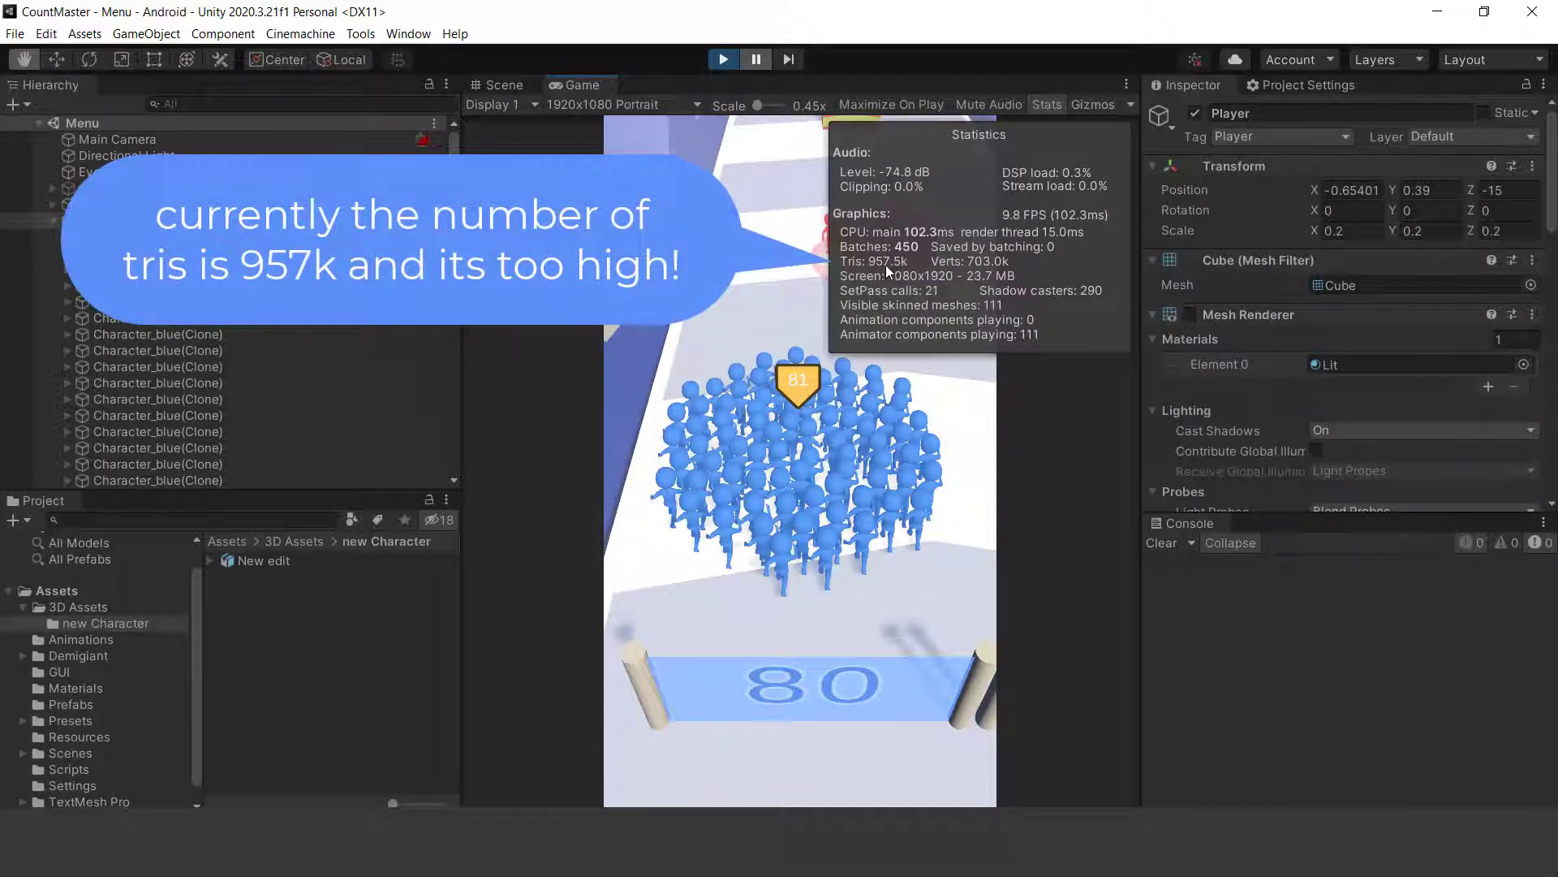
click(725, 60)
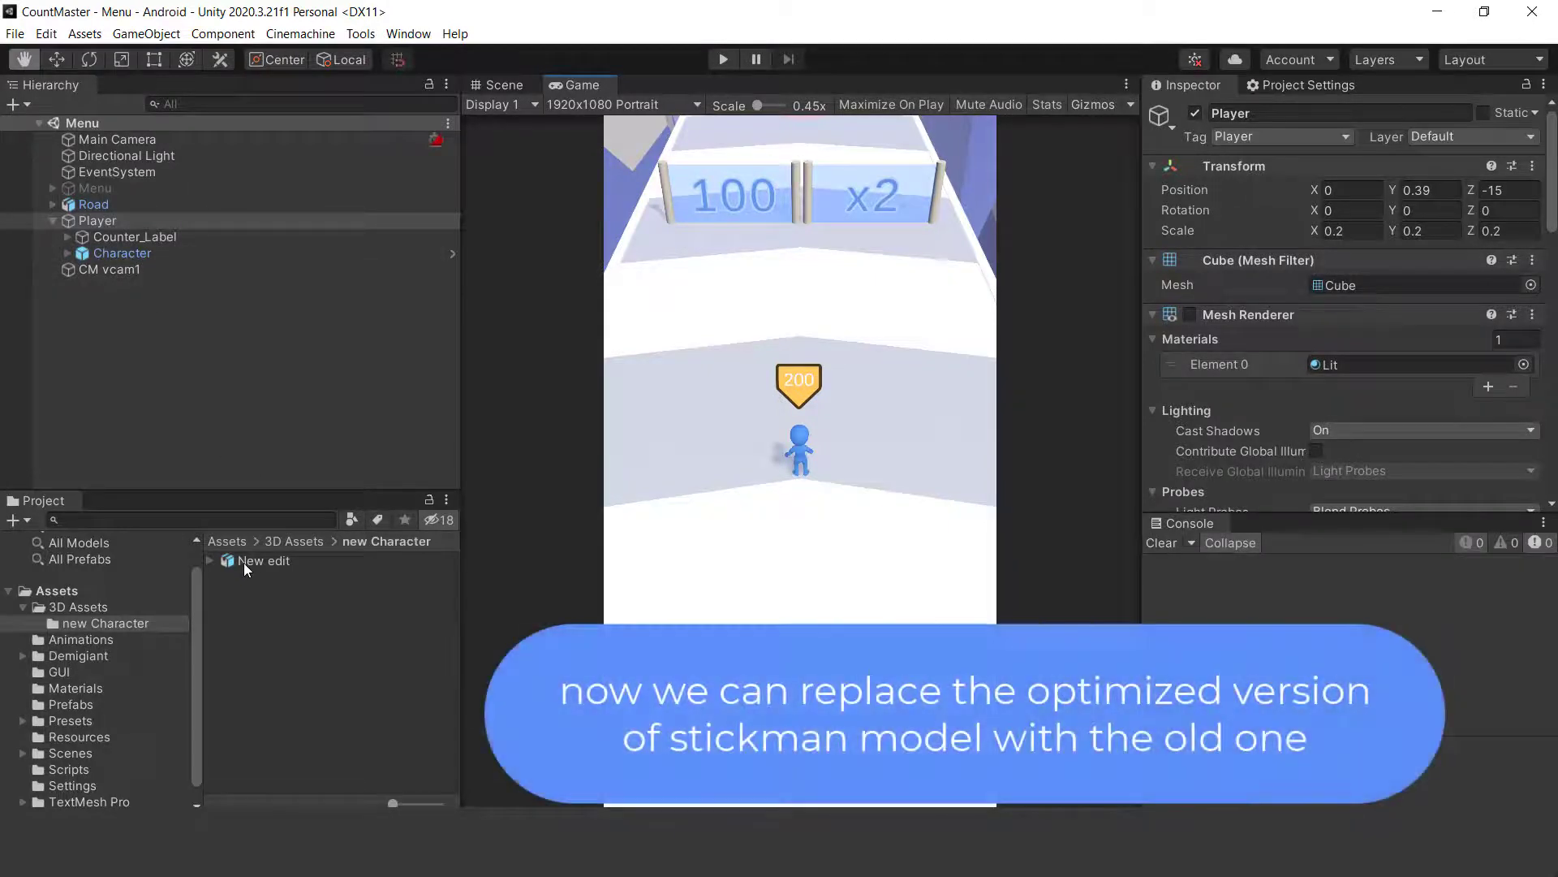
Add the New edit model to the scene as a child of Player and select the old Character object for reference
drag(243, 563, 94, 343)
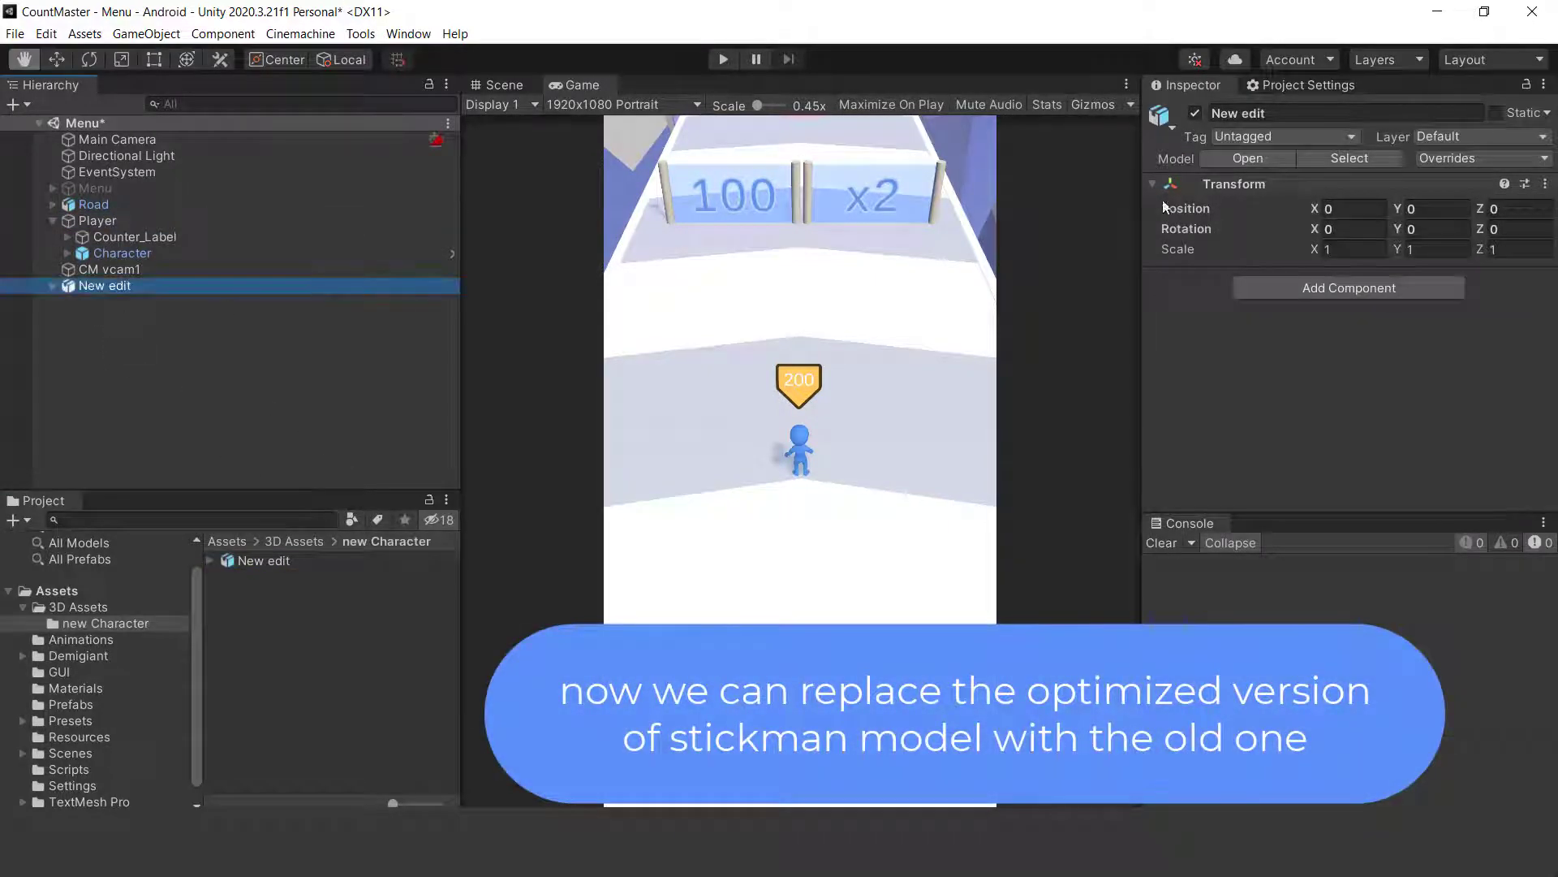
click(500, 85)
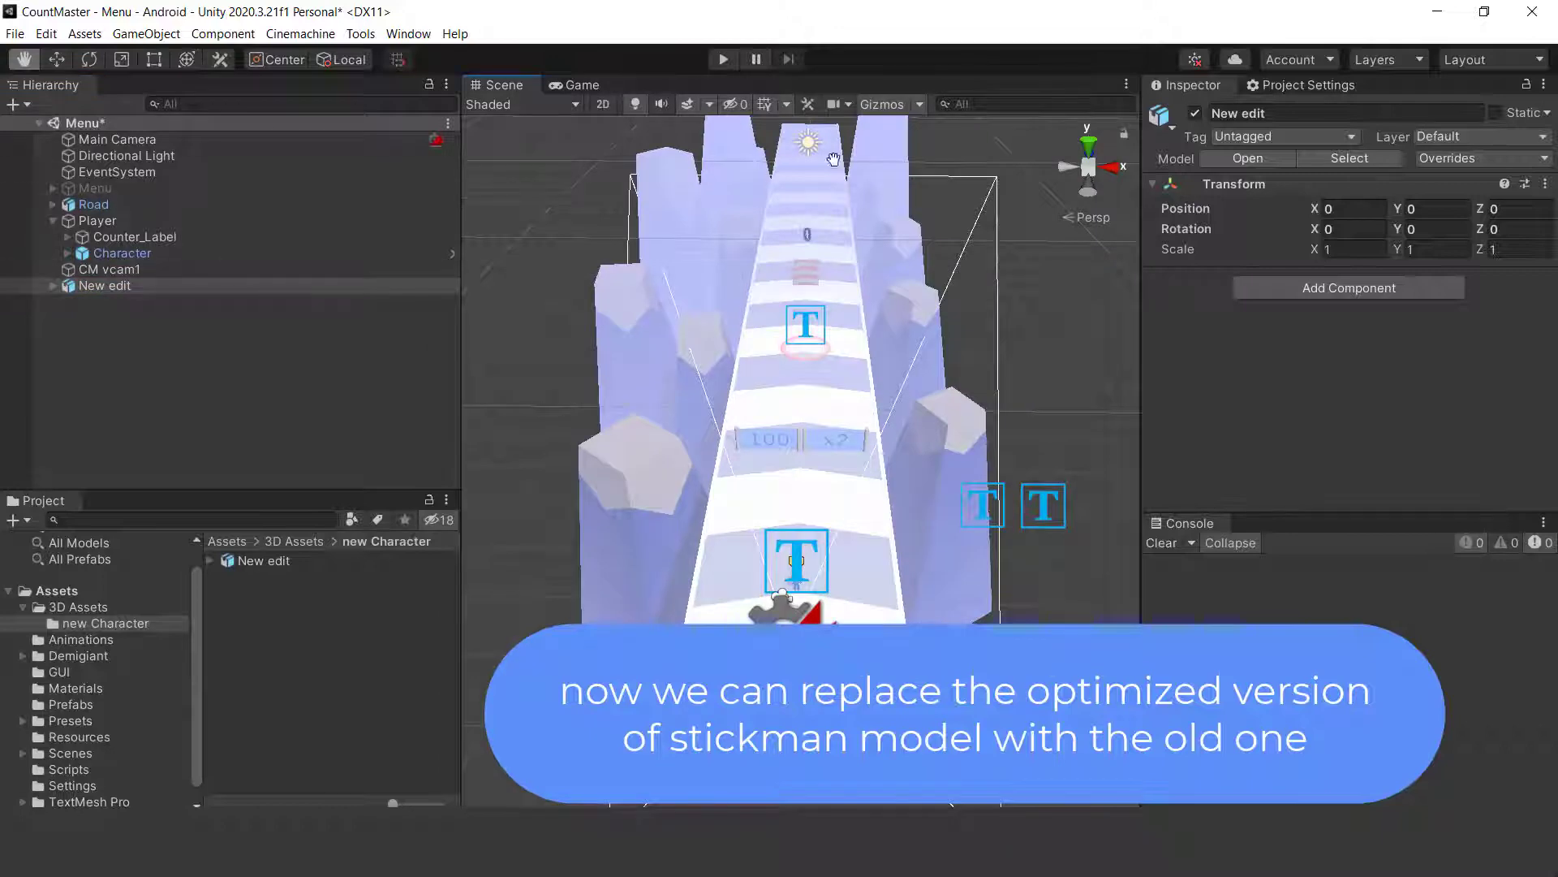
drag(101, 286, 115, 221)
click(114, 221)
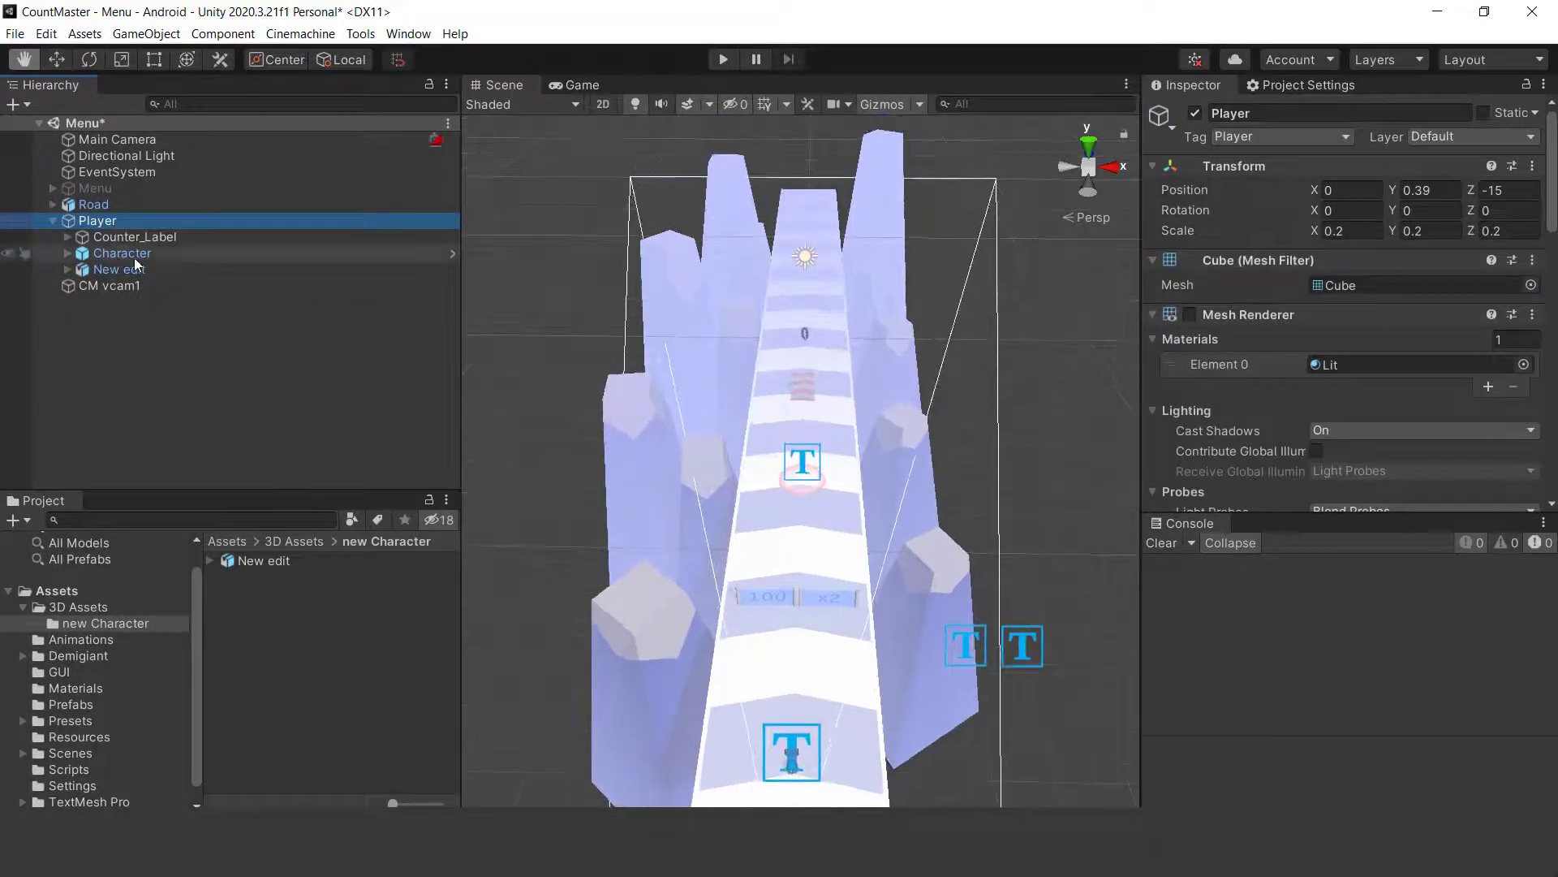
click(137, 255)
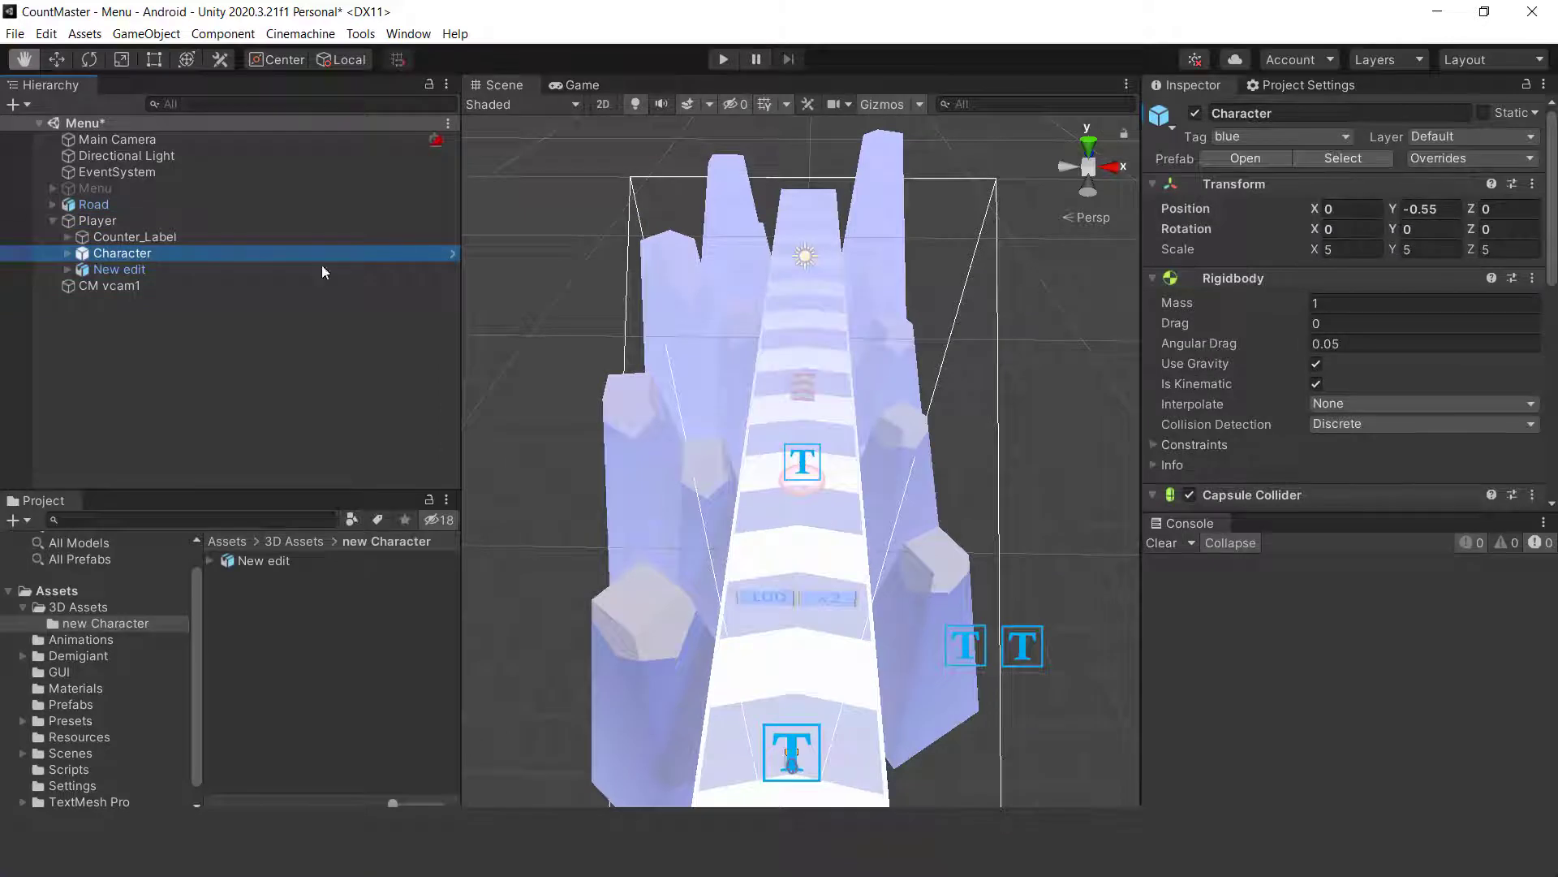
Set the New edit object's Z position to 0 and frame it in the scene beside the old character
click(148, 269)
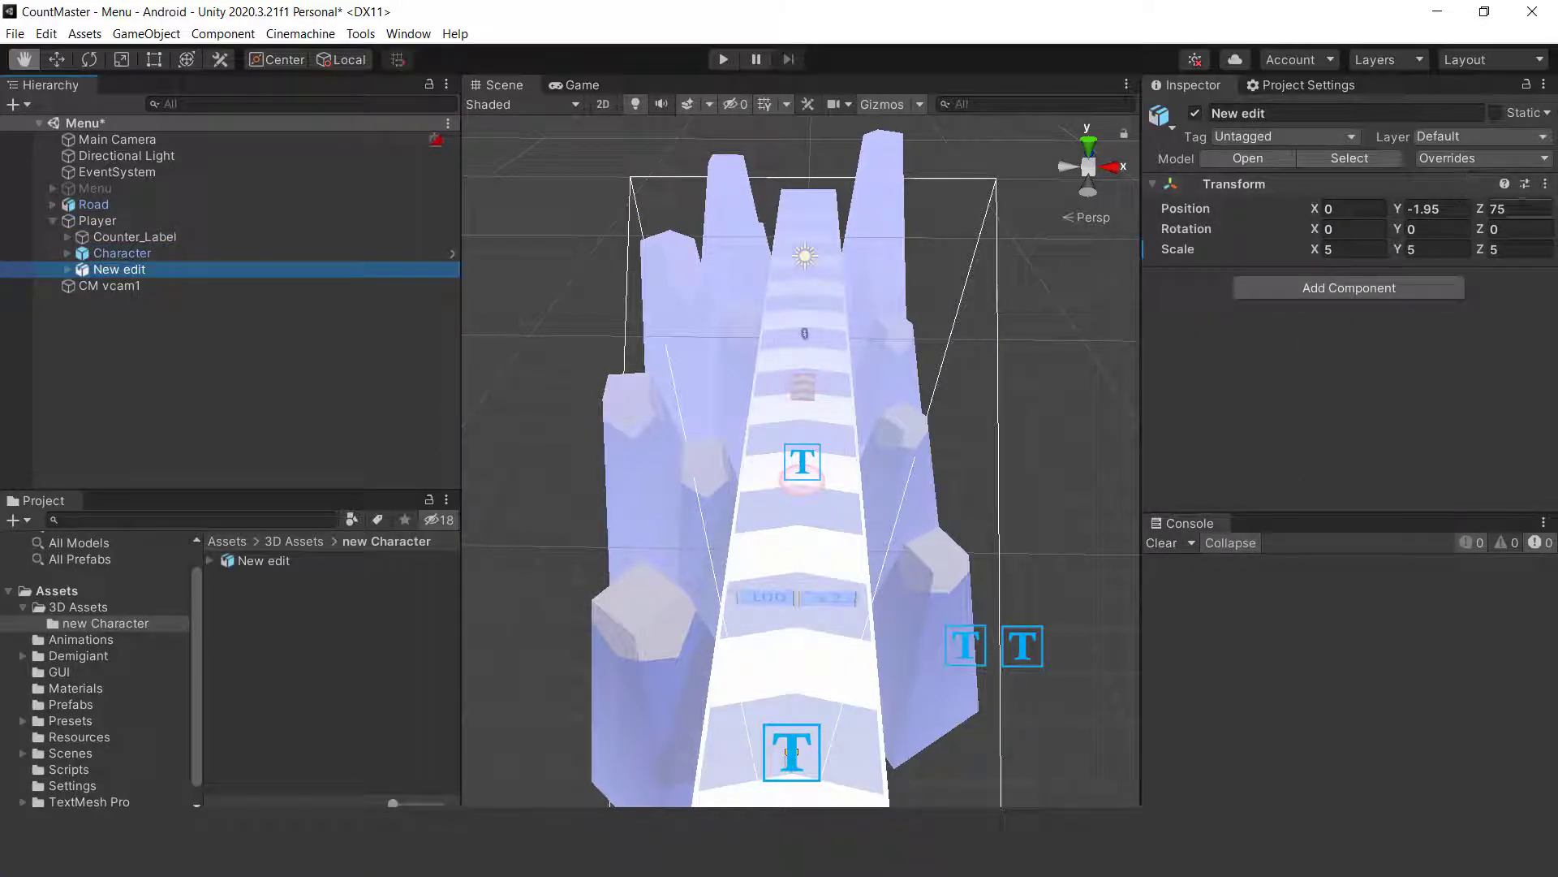
click(1514, 208)
text(0)
double_click(130, 272)
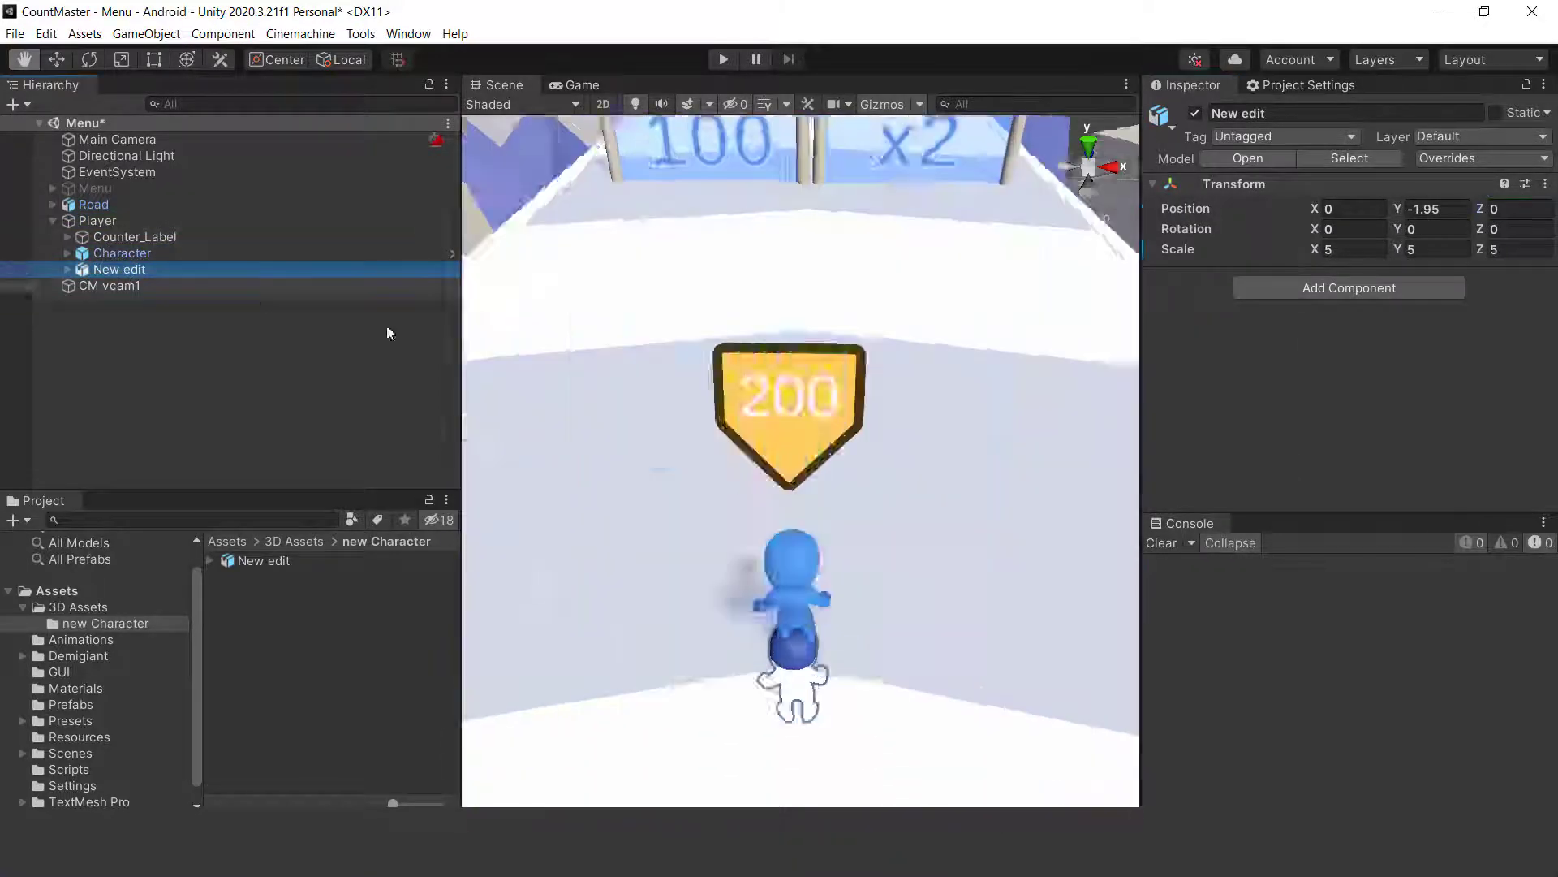
scroll(784, 334, down, 10)
right_drag(892, 398, 891, 370)
scroll(874, 439, up, 5)
middle_drag(874, 443, 868, 396)
Copy the Y position of -0.55 from Character to New edit and check the alignment of the two models
click(121, 253)
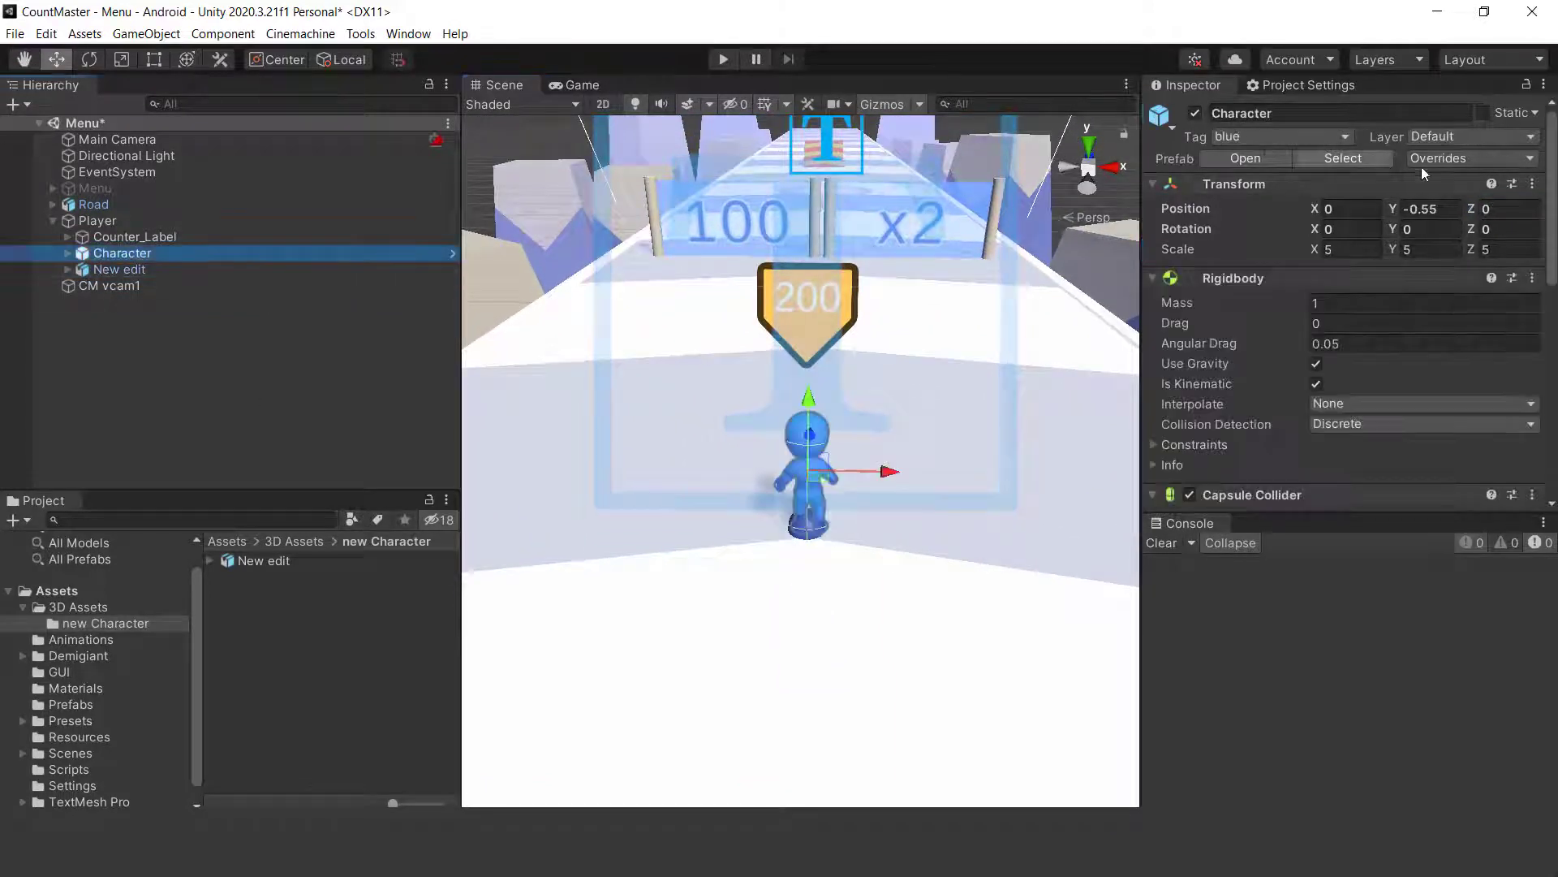
click(1420, 208)
key(ctrl+c)
click(109, 269)
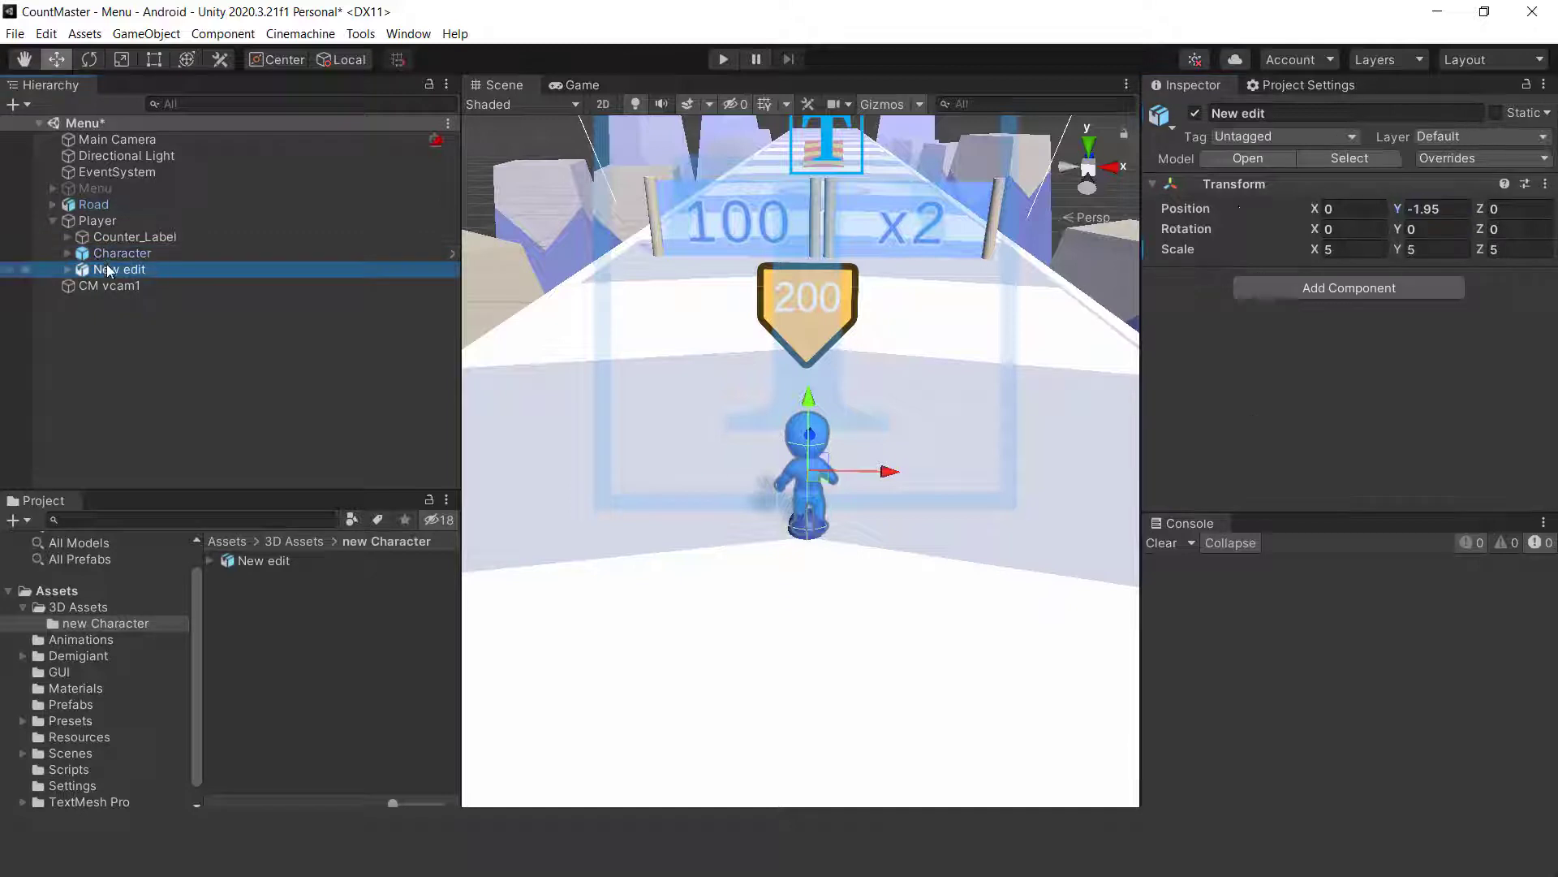
click(1426, 210)
key(ctrl+v)
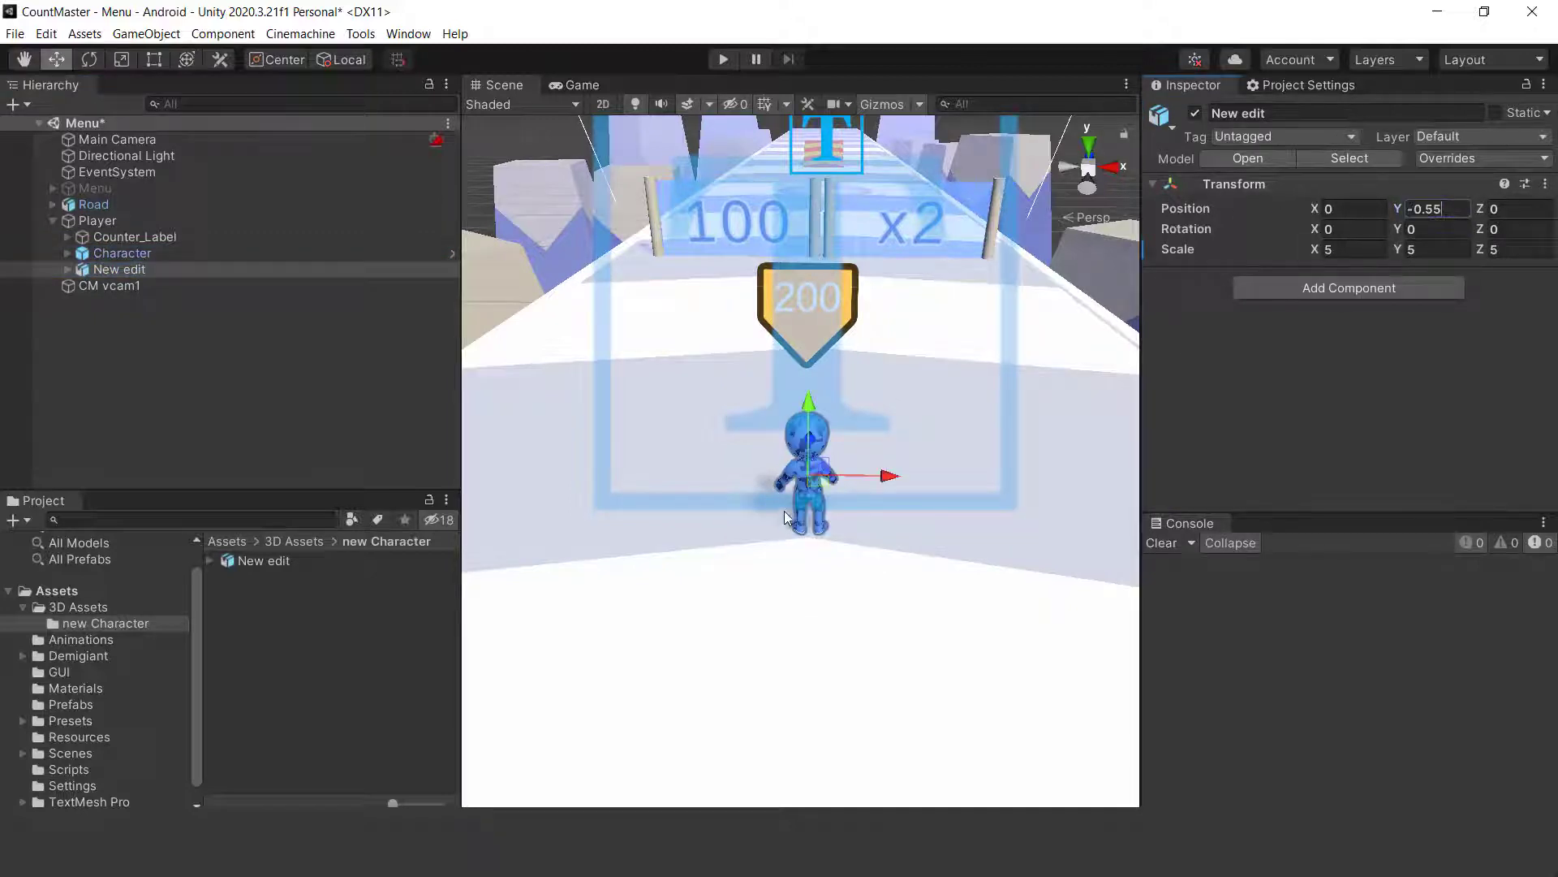
scroll(875, 487, up, 5)
right_drag(946, 515, 1047, 505)
middle_drag(879, 501, 1007, 428)
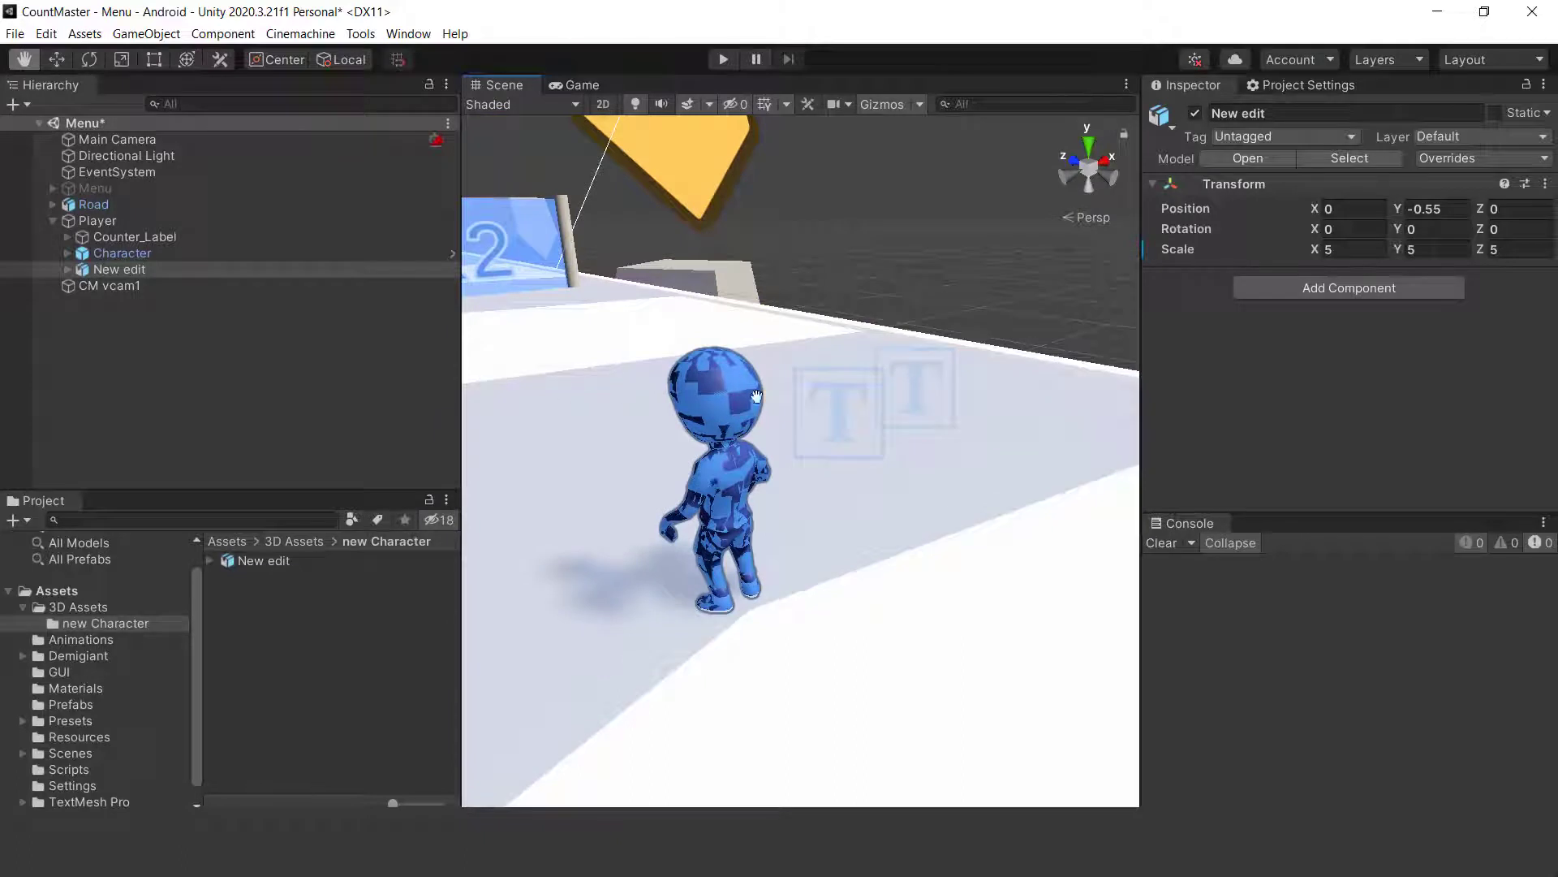
Copy the Rigidbody component from Character and paste it as new on New edit
click(121, 253)
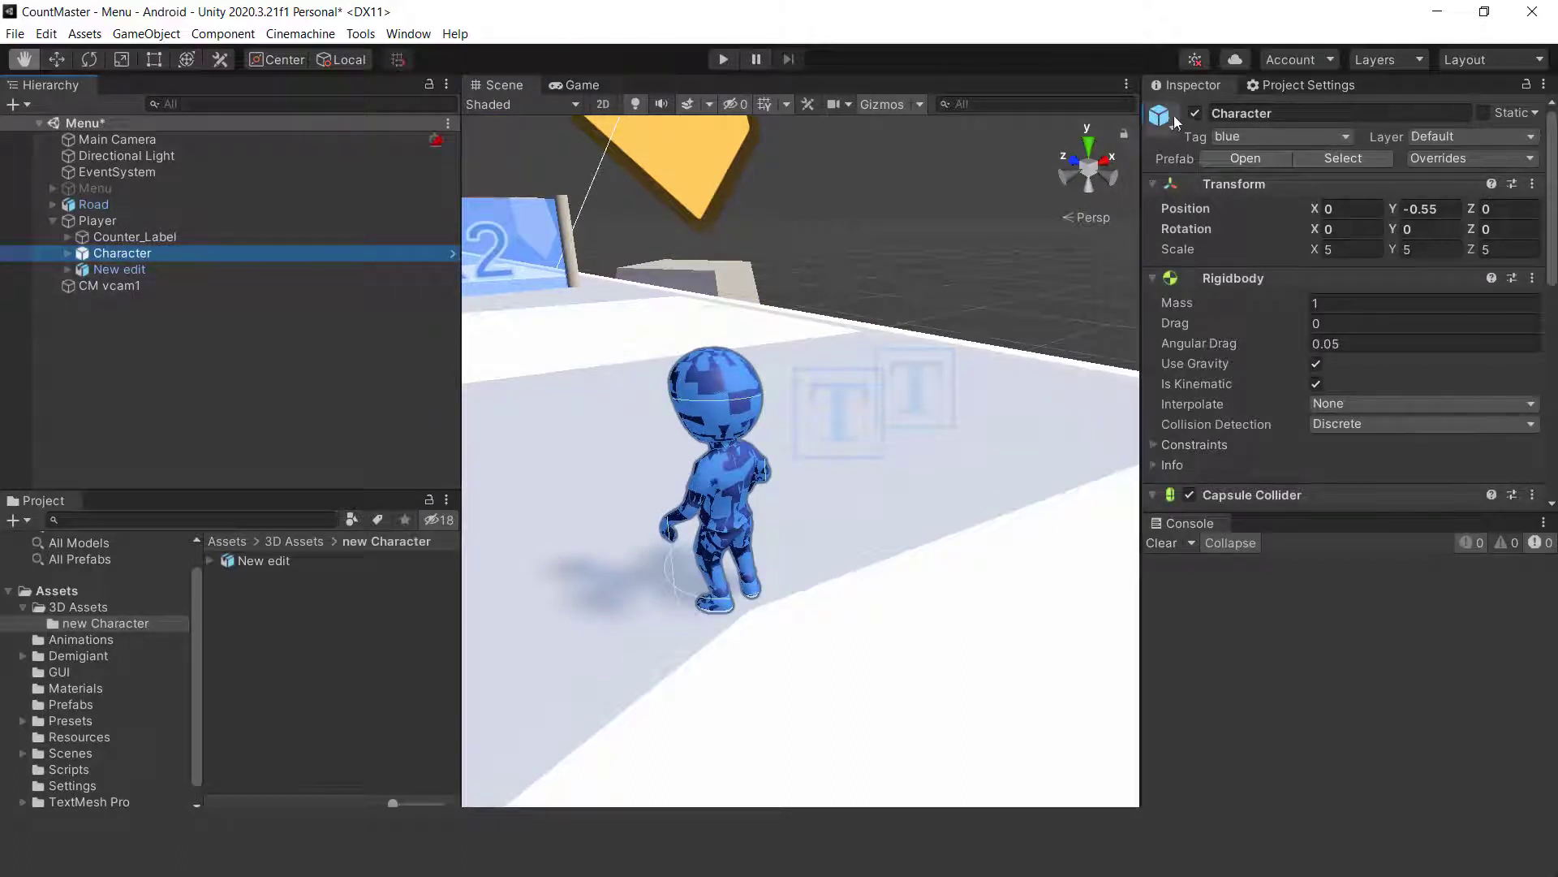
click(121, 271)
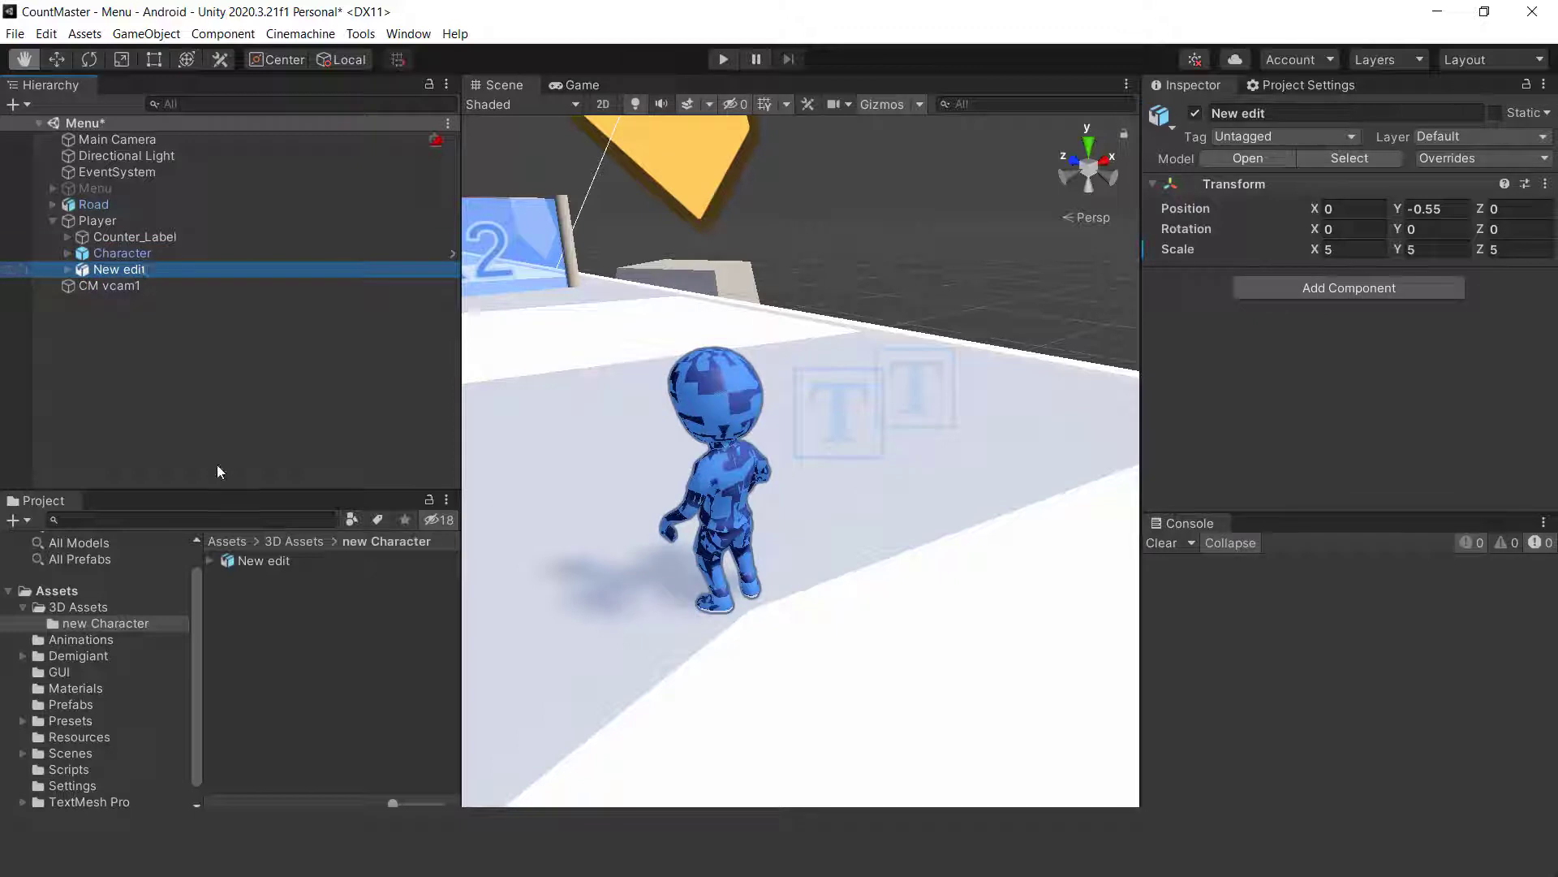
click(111, 254)
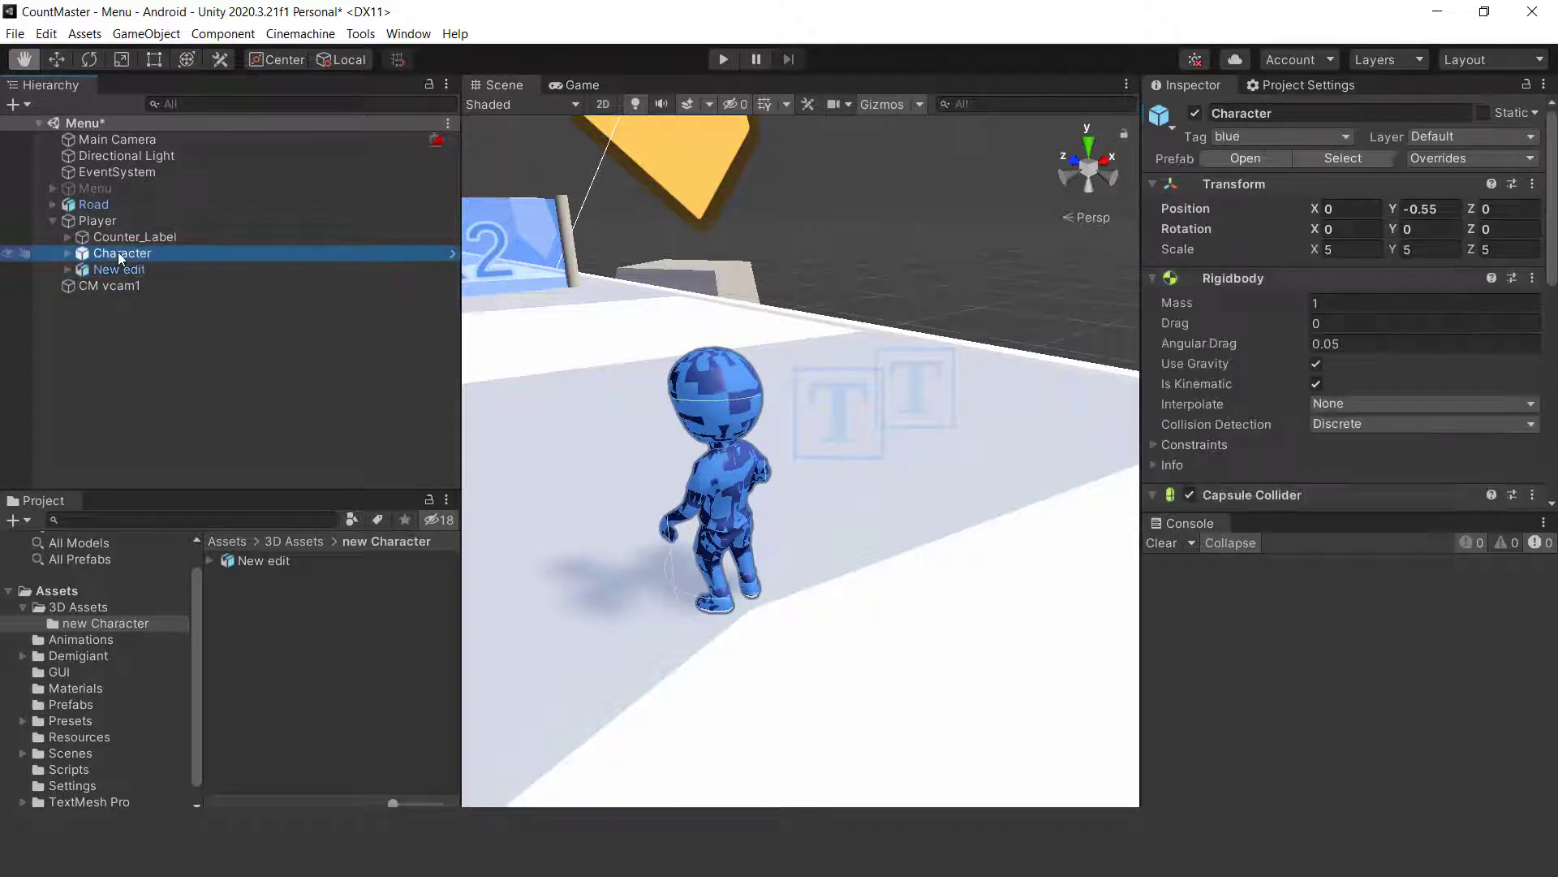
click(1533, 277)
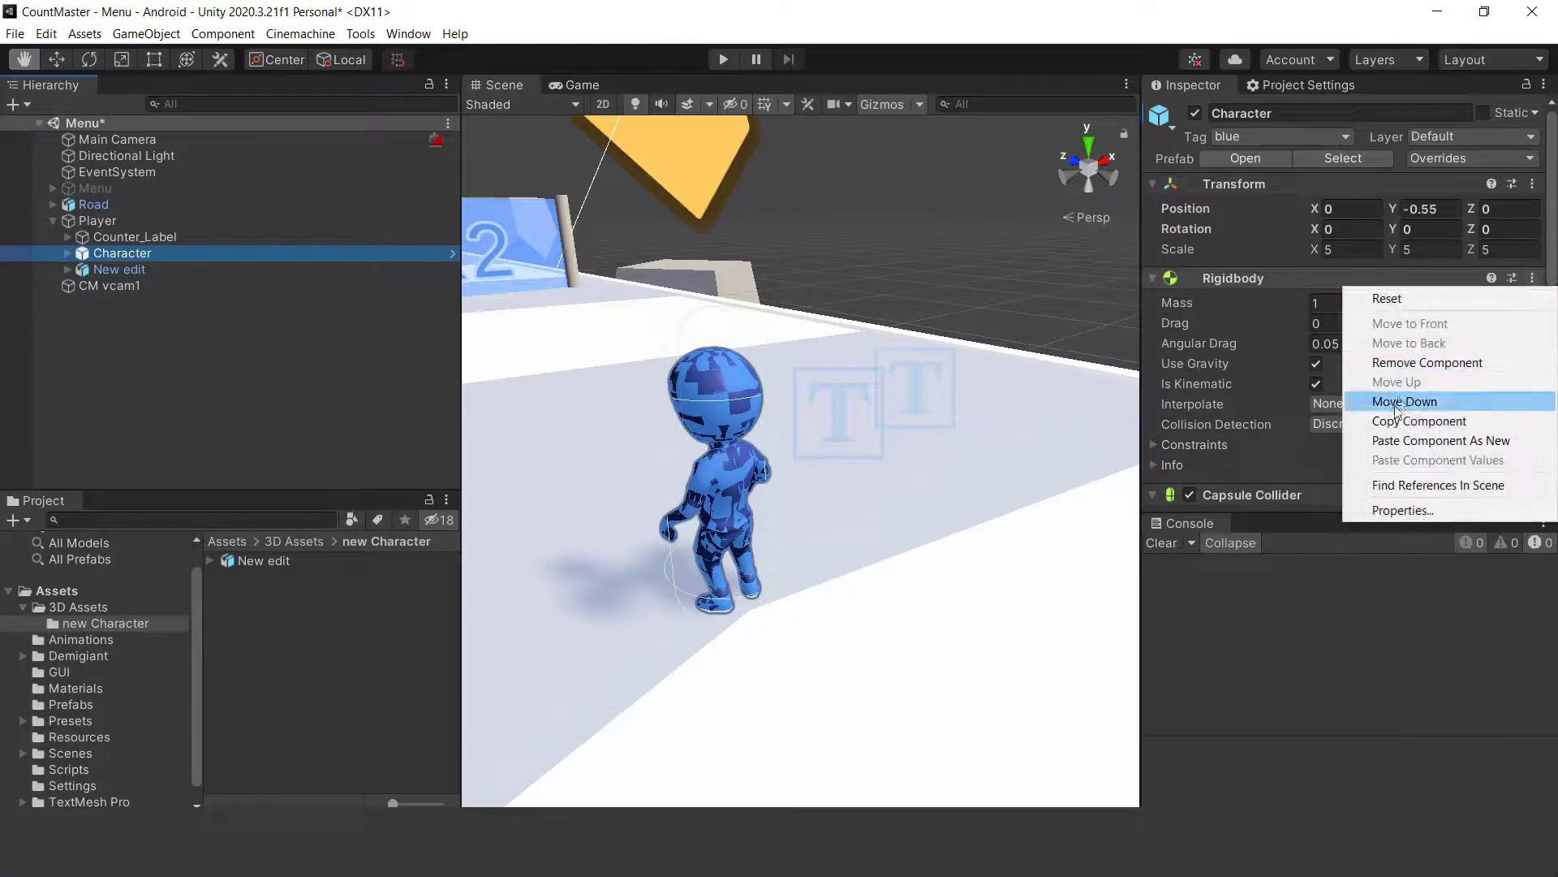
click(1419, 421)
click(118, 269)
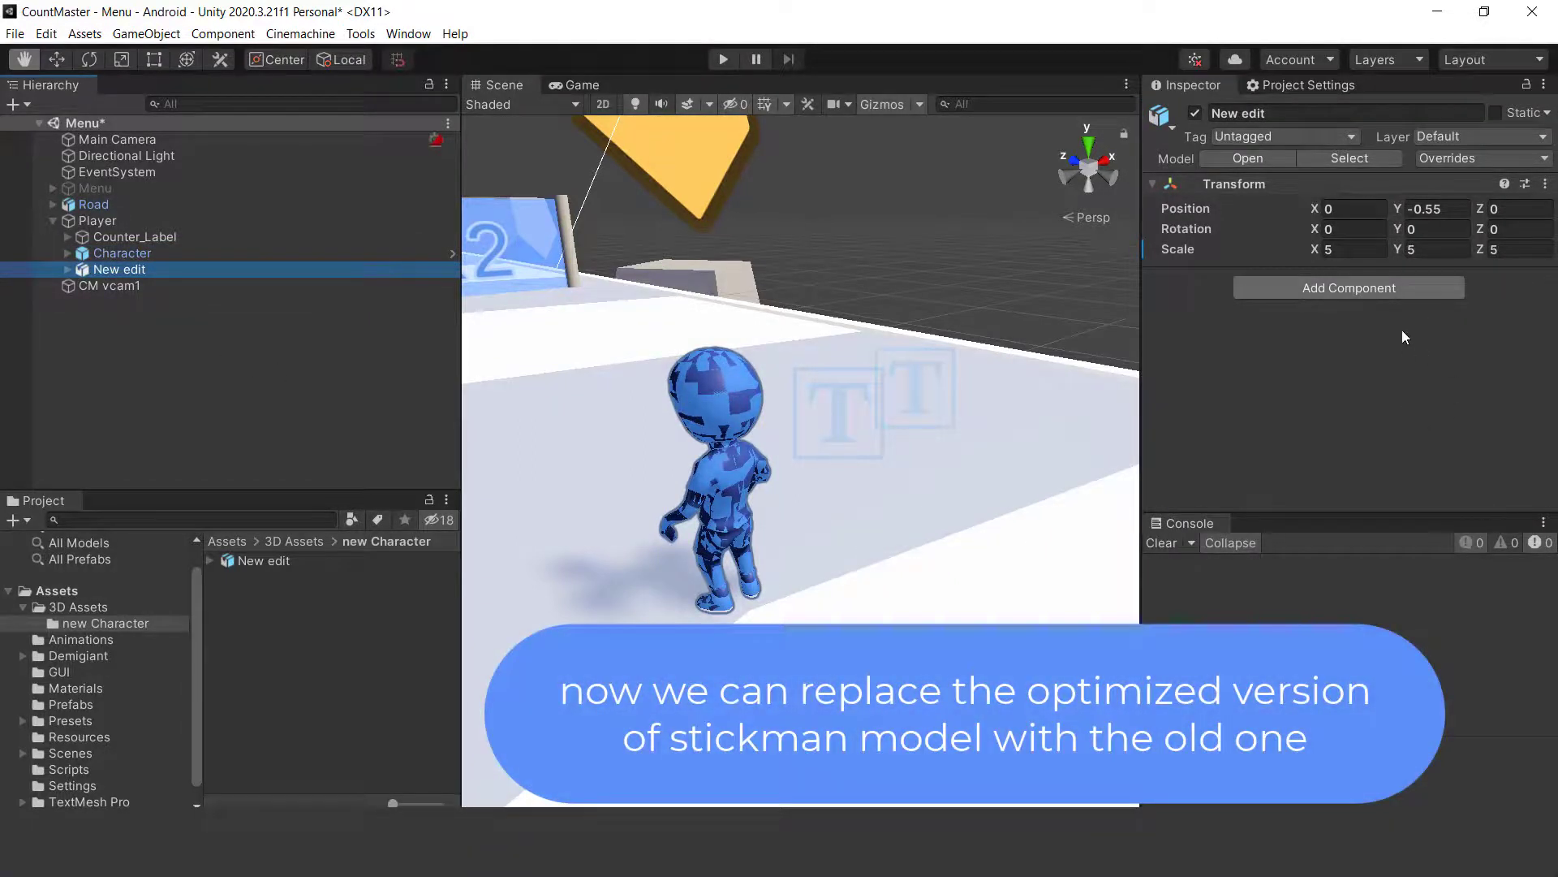
click(1412, 288)
click(1545, 184)
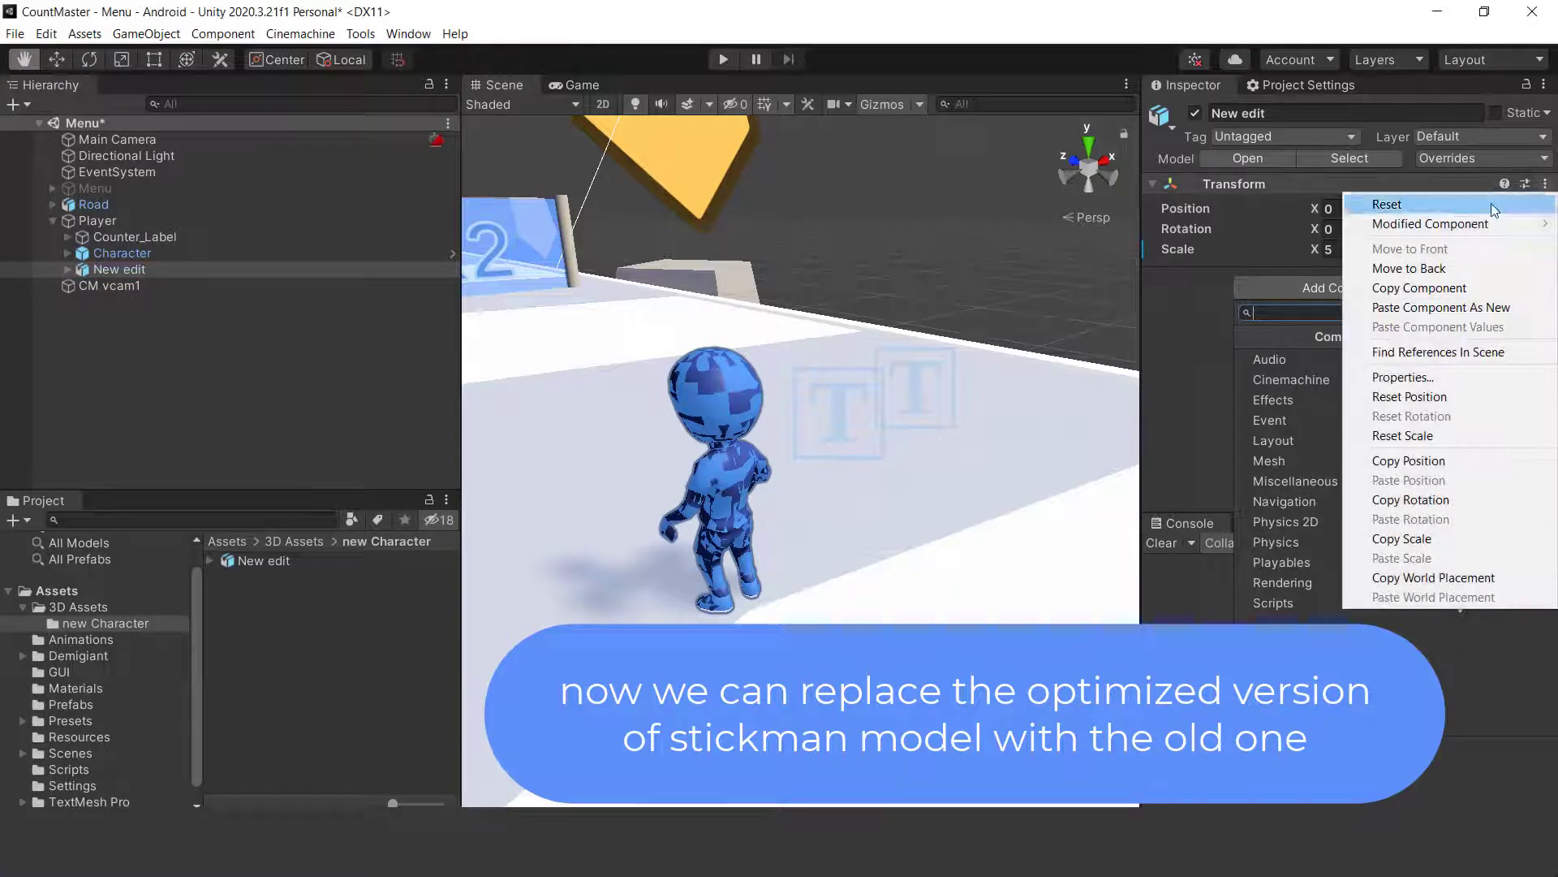
click(1441, 307)
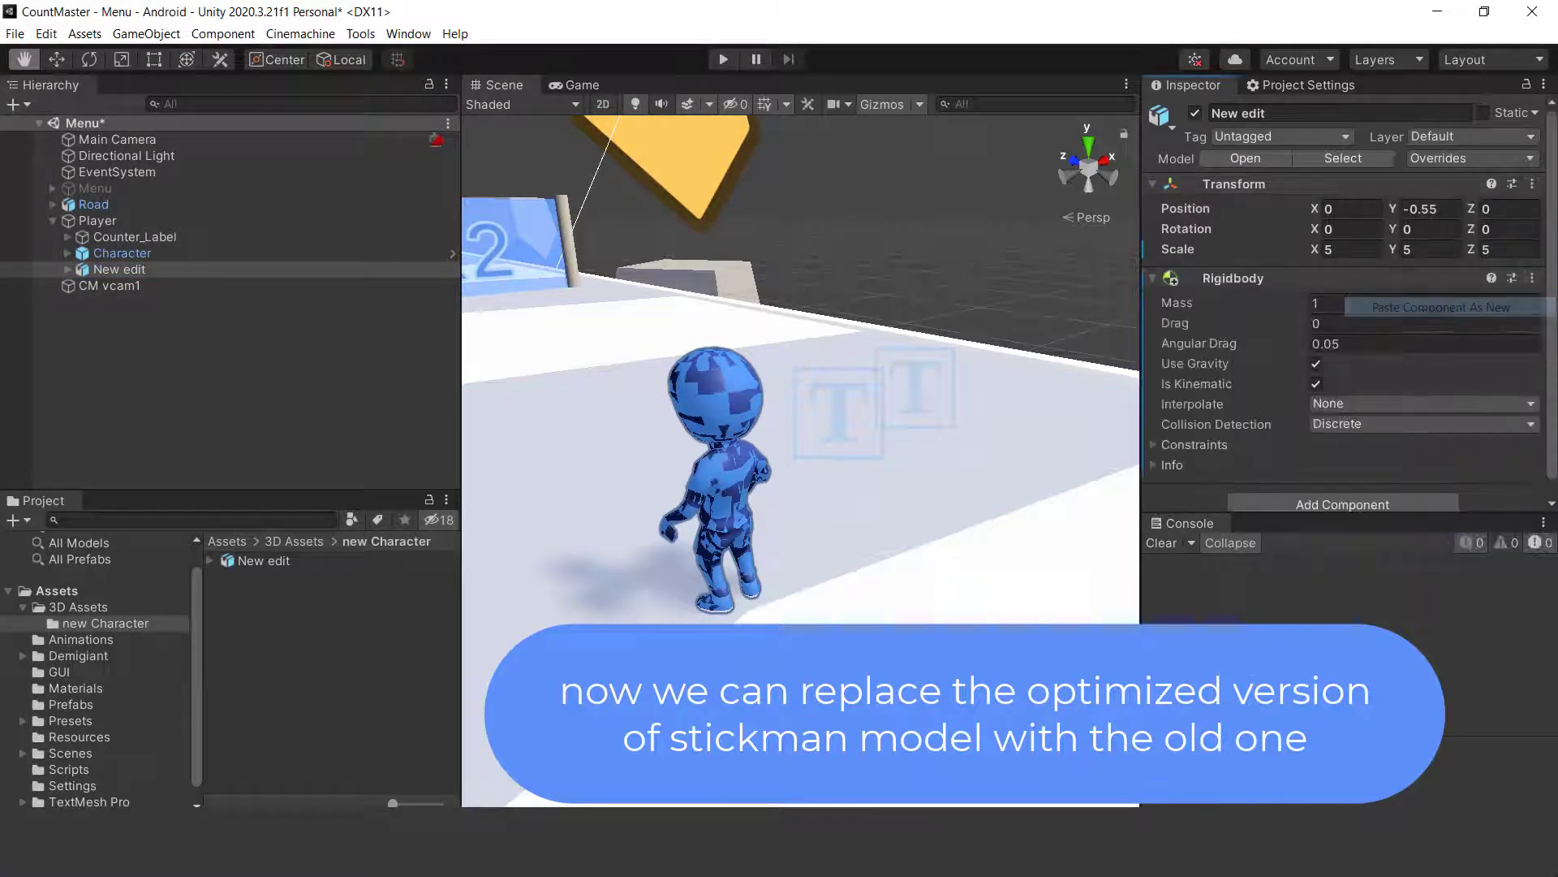
Copy the Capsule Collider component from Character and paste it as new on New edit
click(120, 253)
scroll(1348, 341, down, 3)
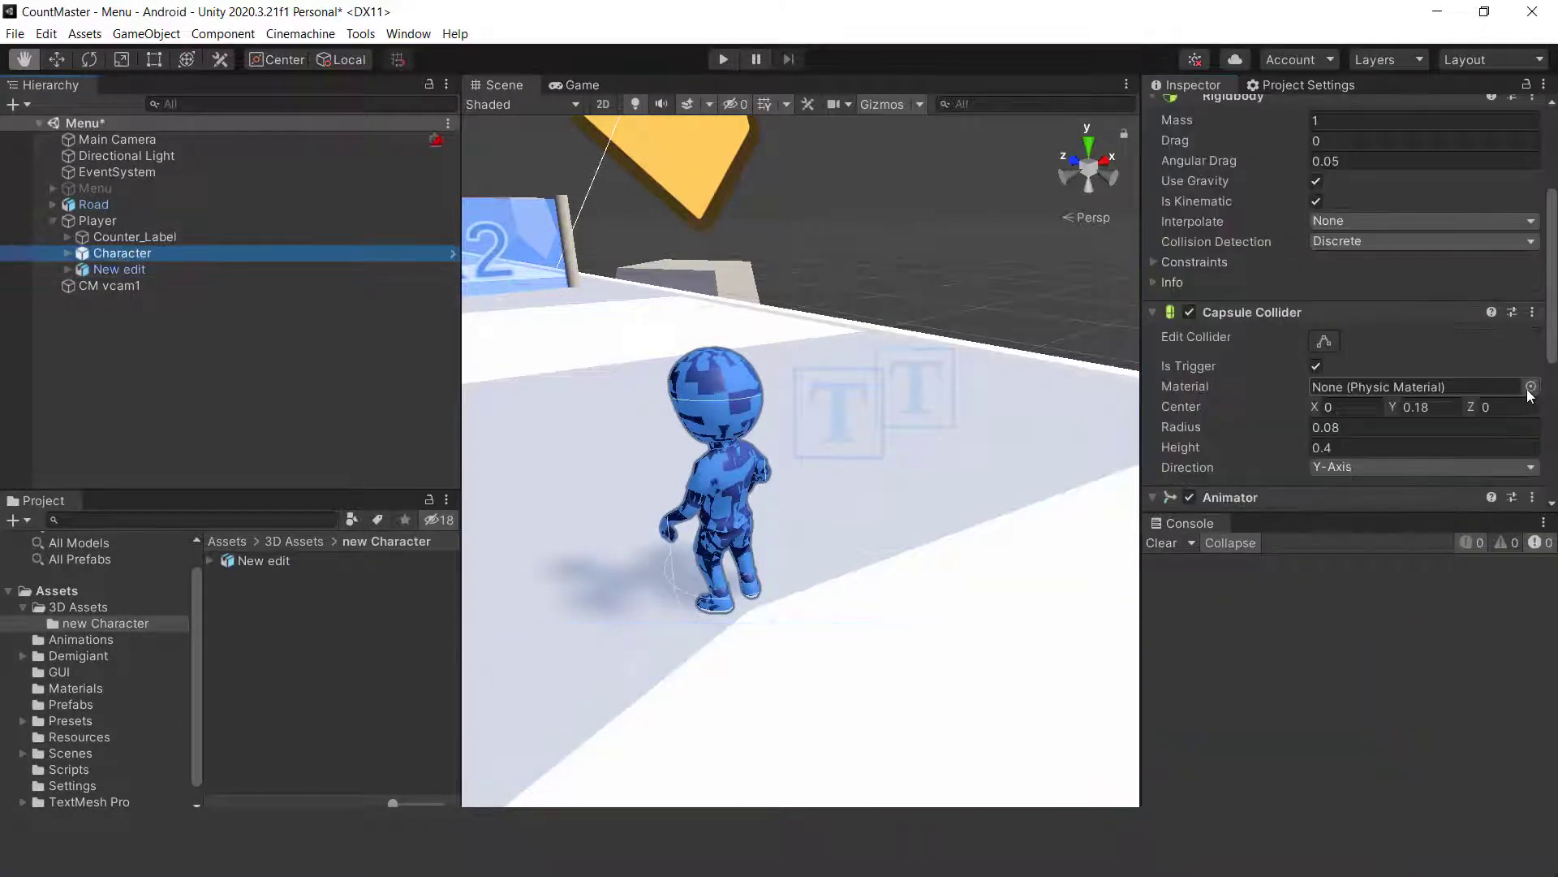
right_click(1452, 313)
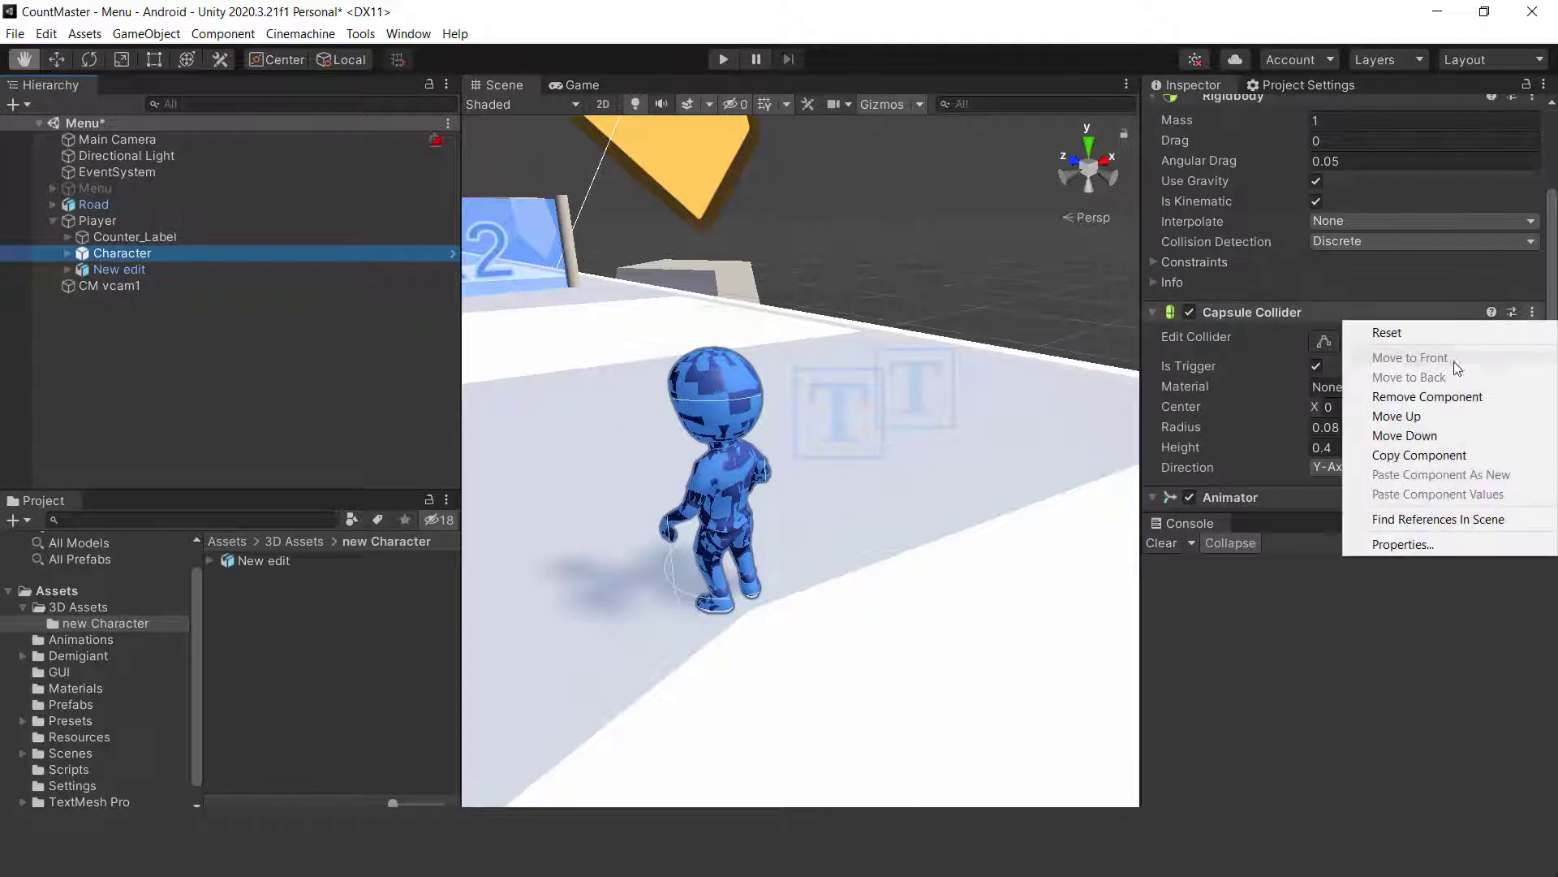
click(1419, 455)
click(134, 271)
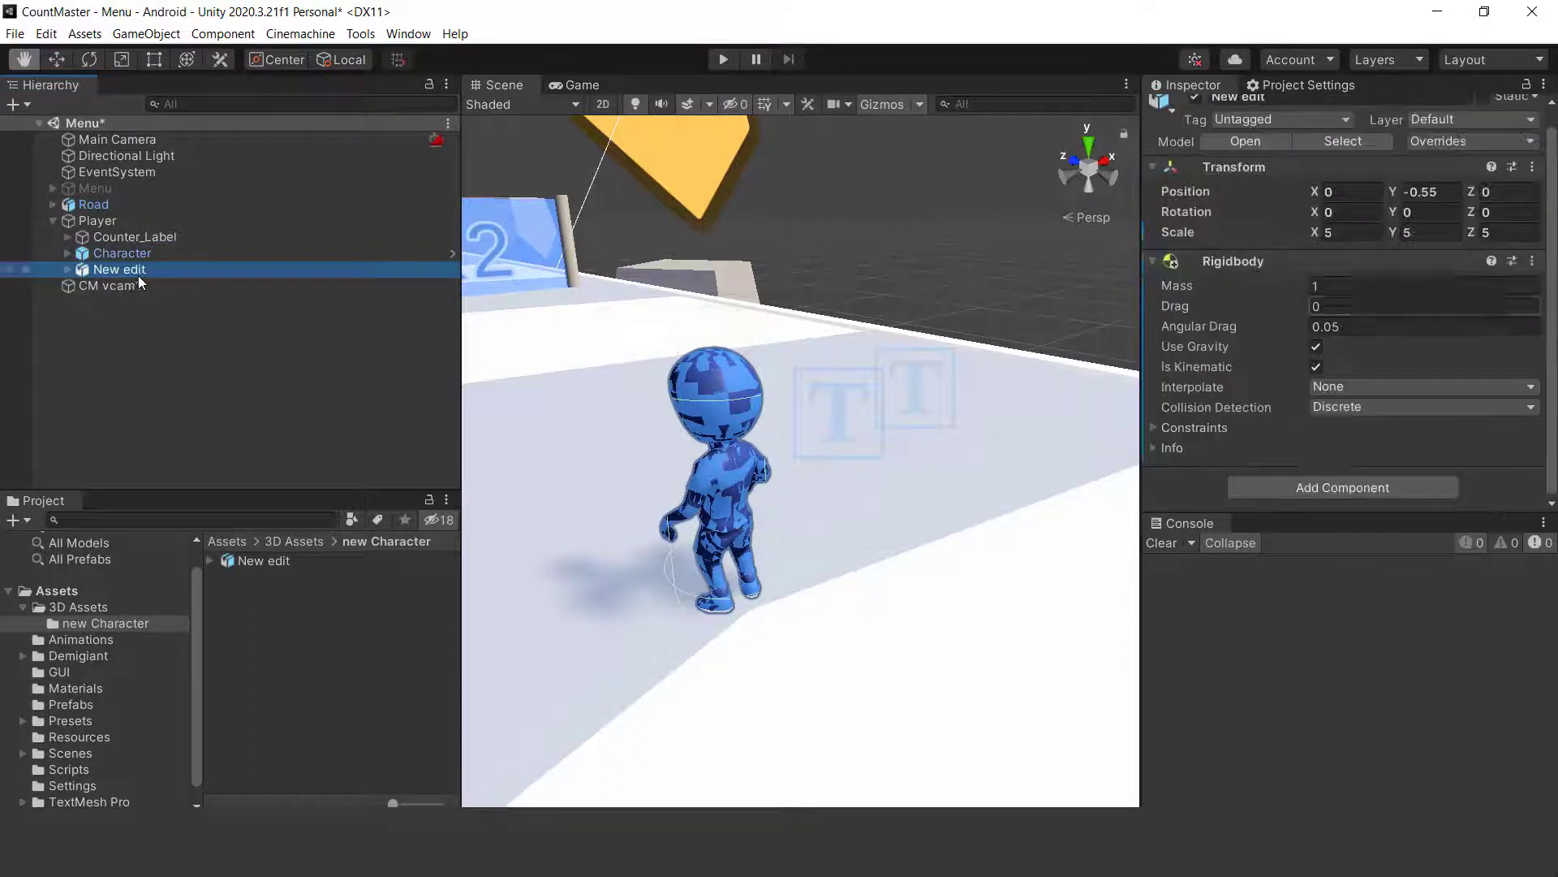
click(1532, 260)
click(1440, 443)
scroll(1380, 443, down, 3)
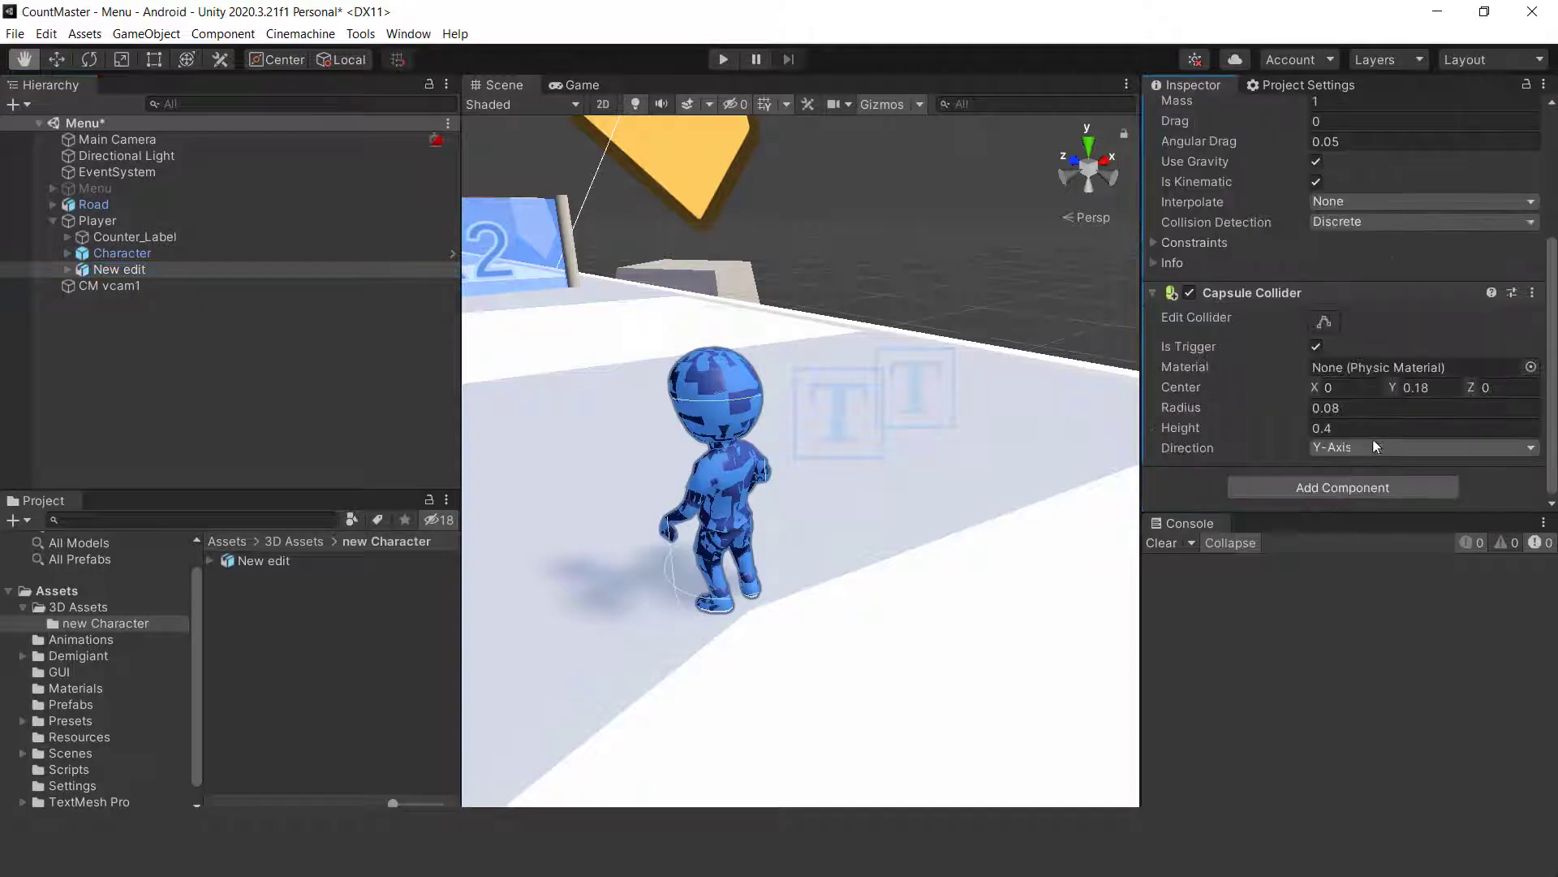
Copy the Animator component with the Player_animator controller from Character and paste it as new on New edit
click(169, 258)
scroll(1379, 325, down, 4)
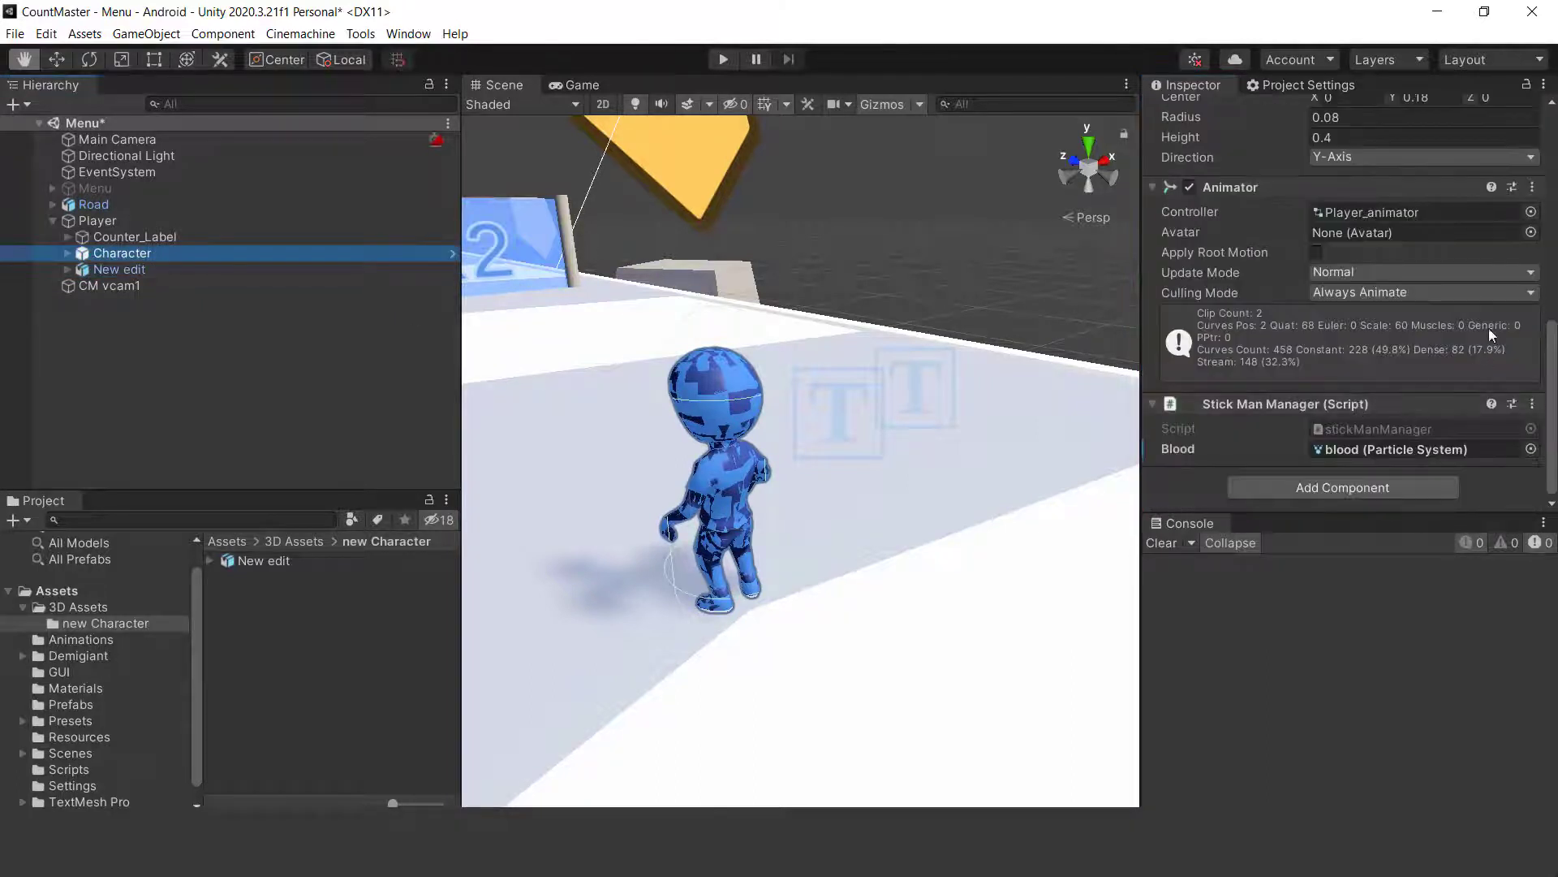
click(1532, 187)
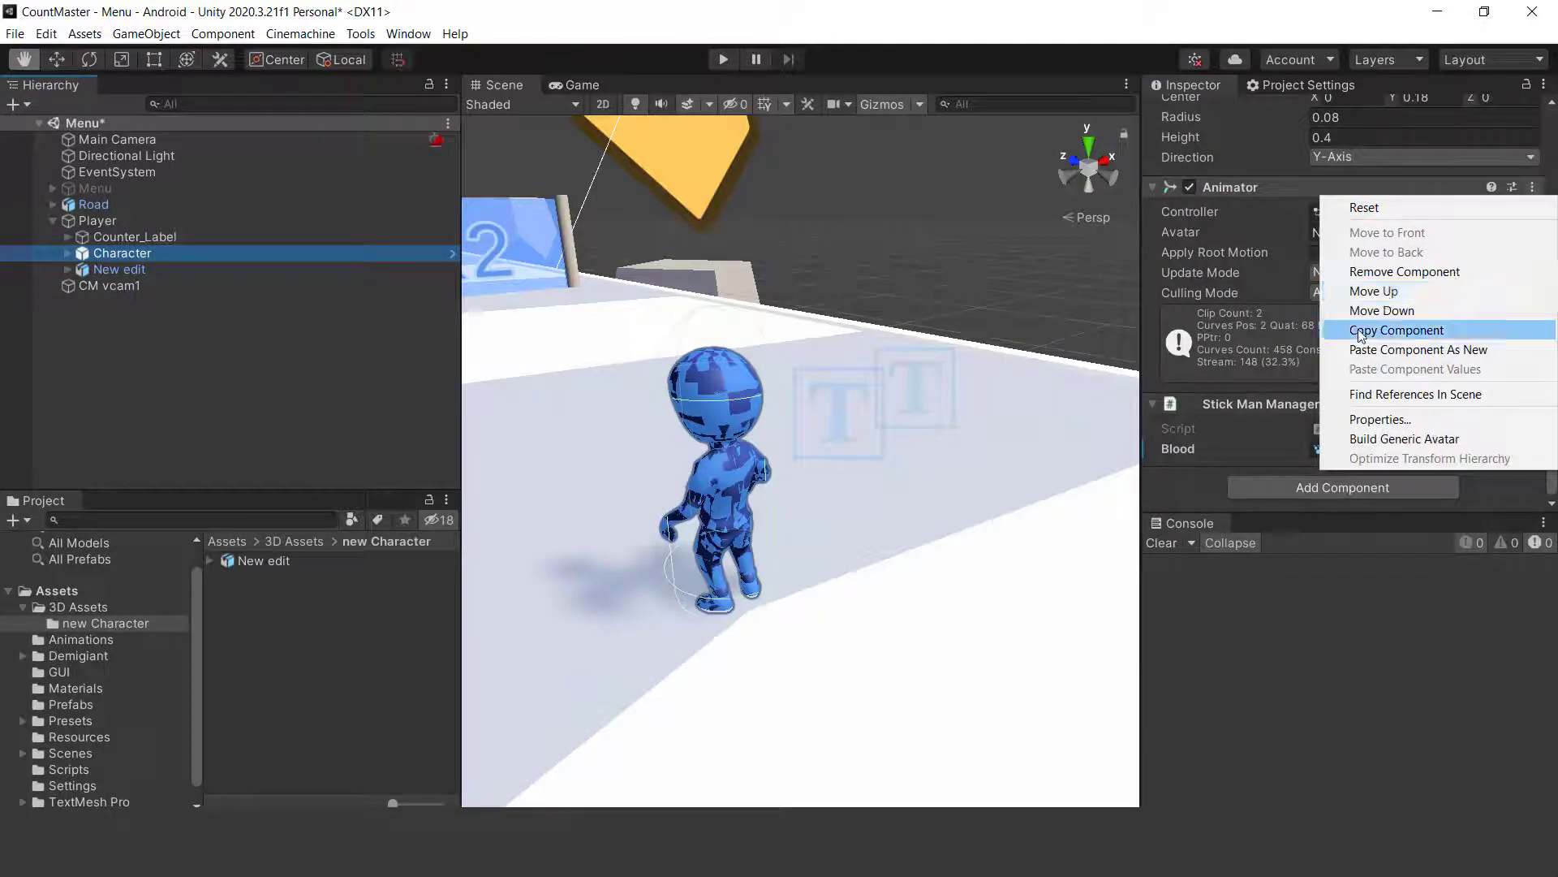
click(1396, 330)
click(147, 268)
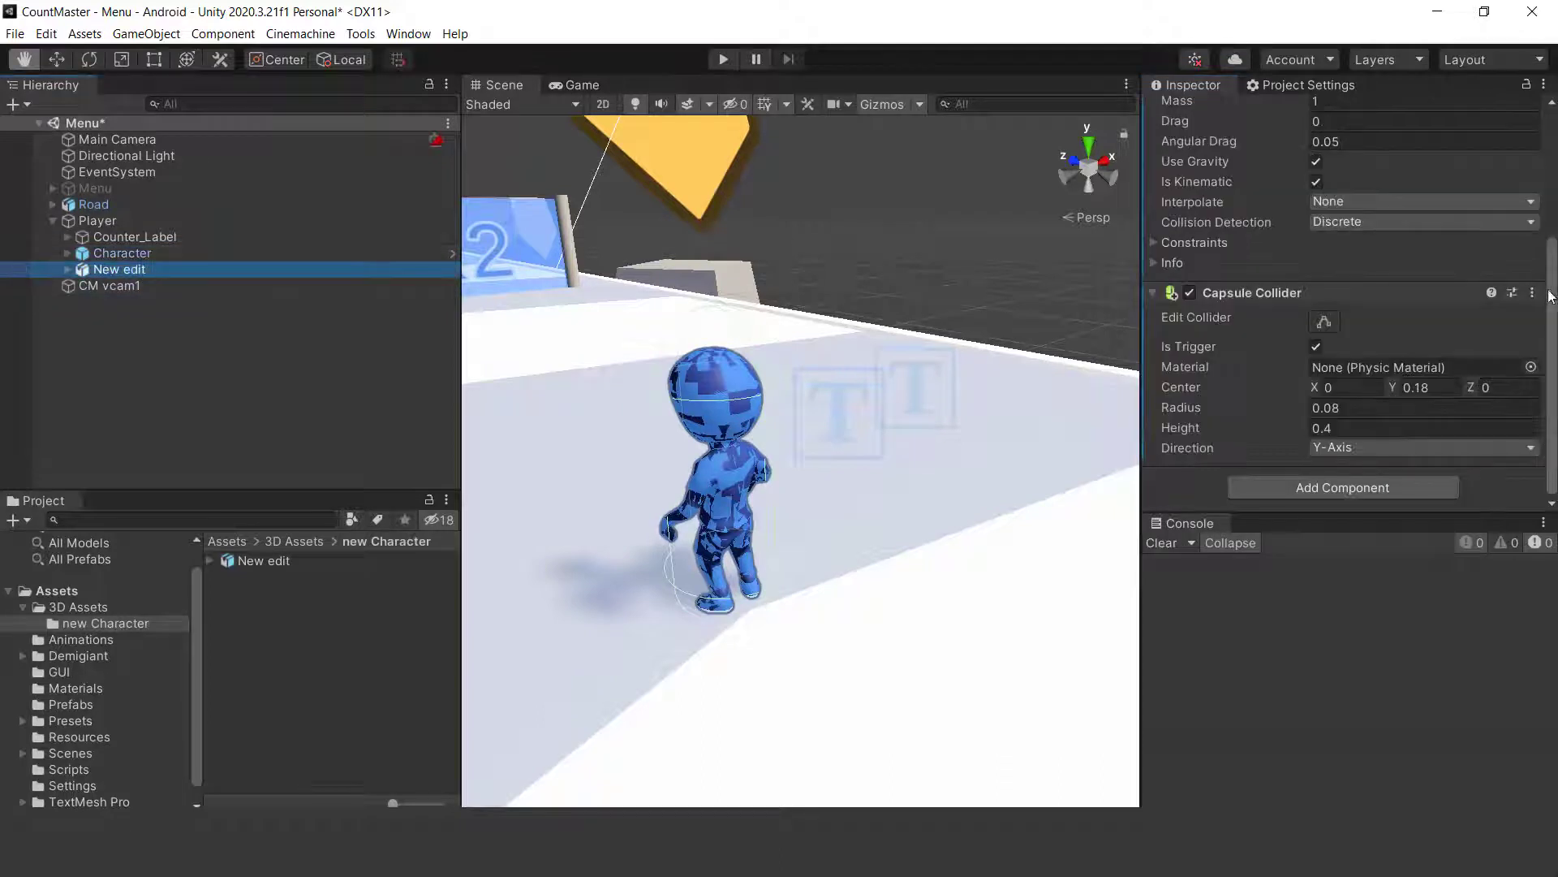
click(1532, 292)
click(1441, 474)
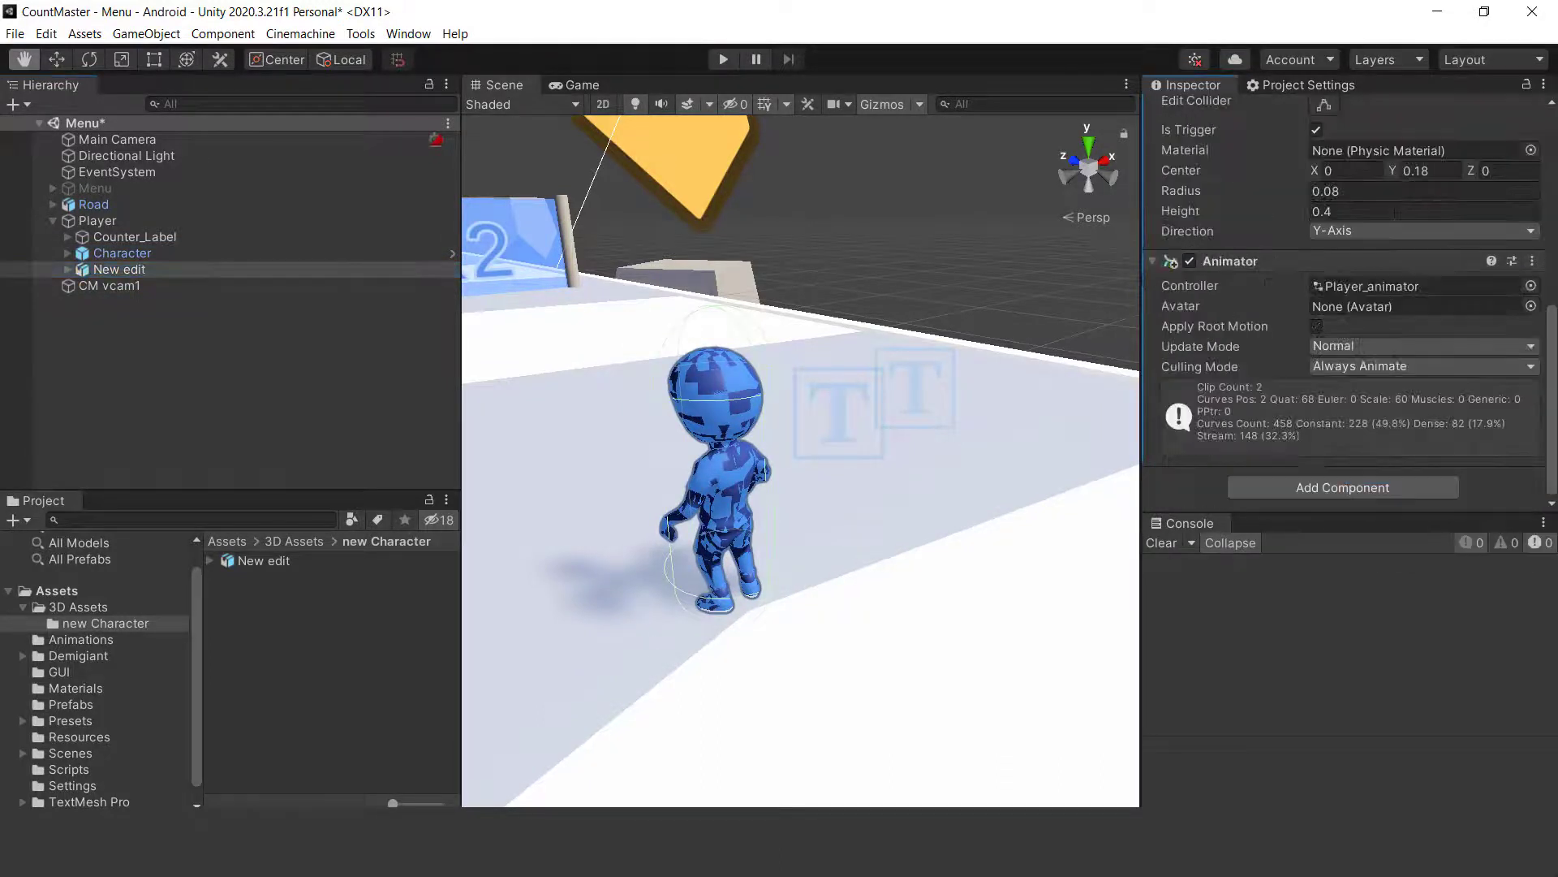
Set the tag of New edit to blue and look over its pasted components
click(130, 254)
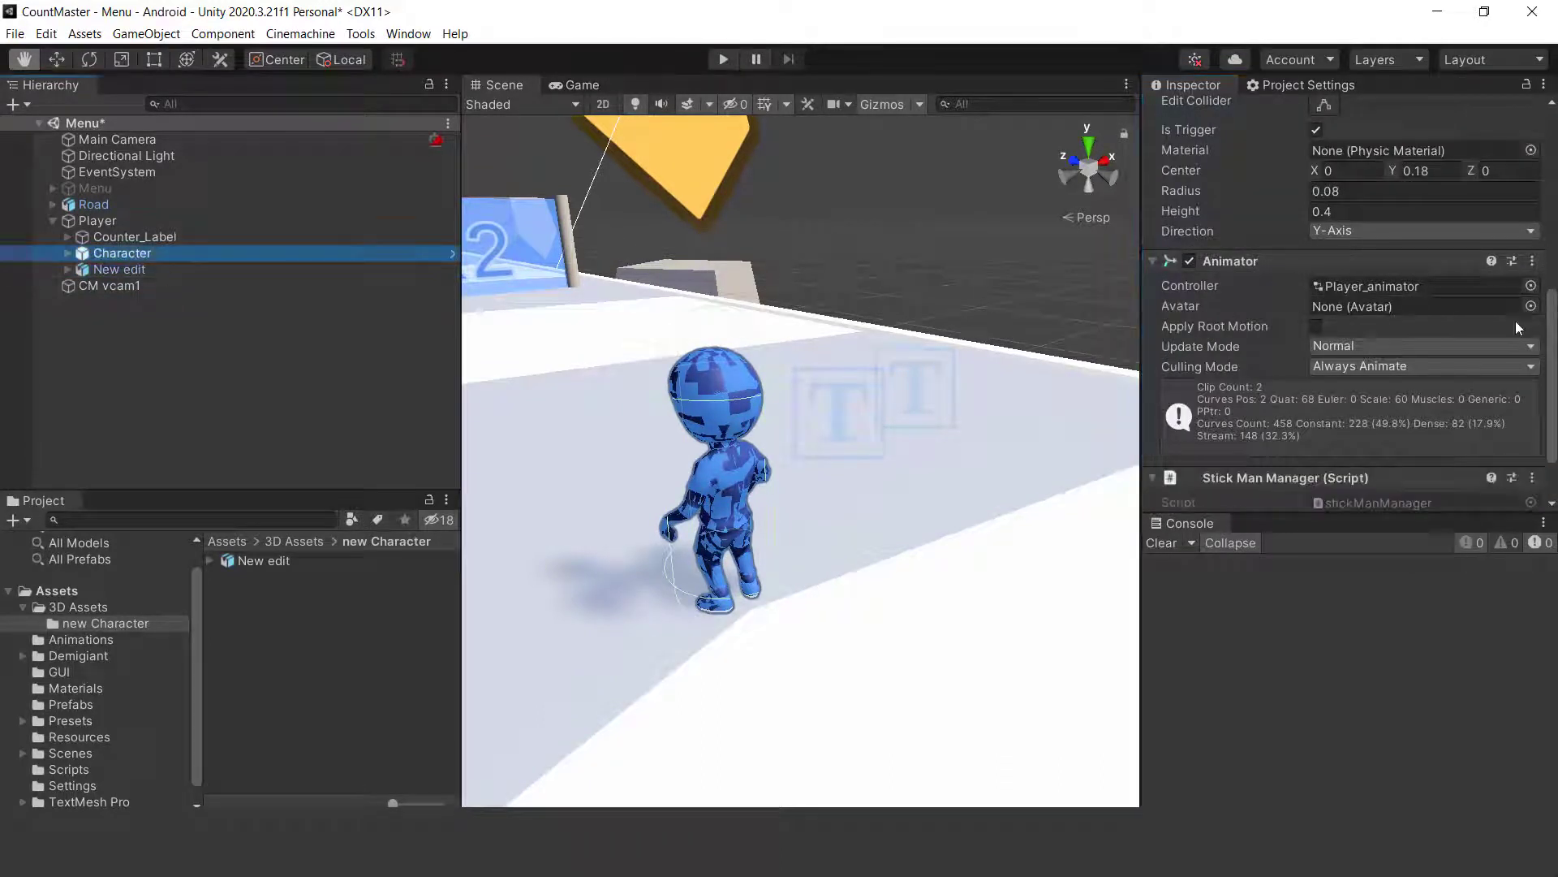
click(180, 272)
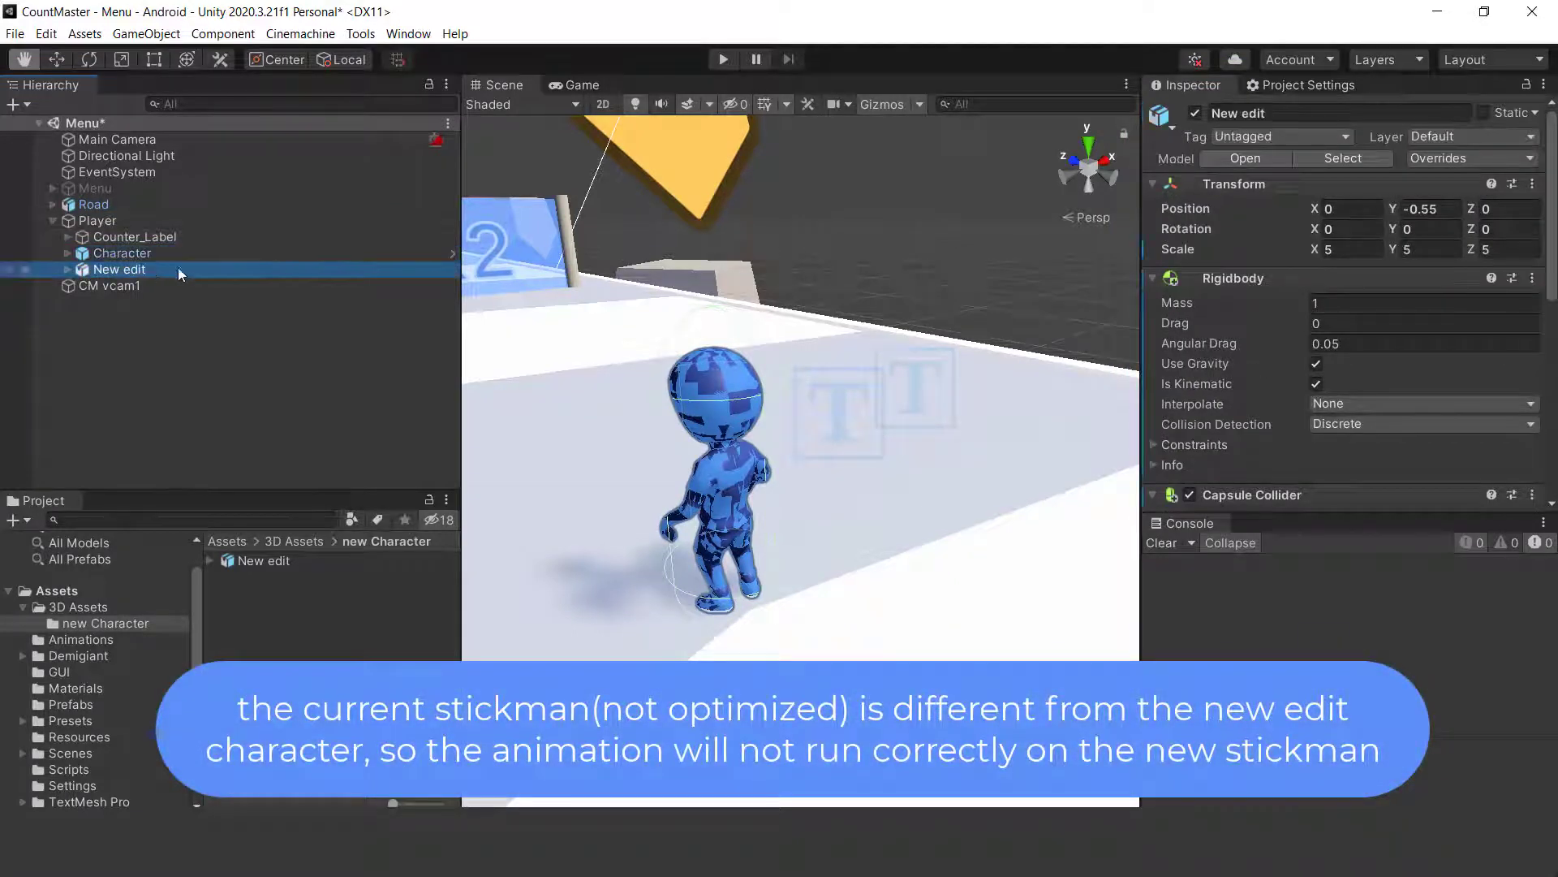
click(1298, 136)
click(1315, 331)
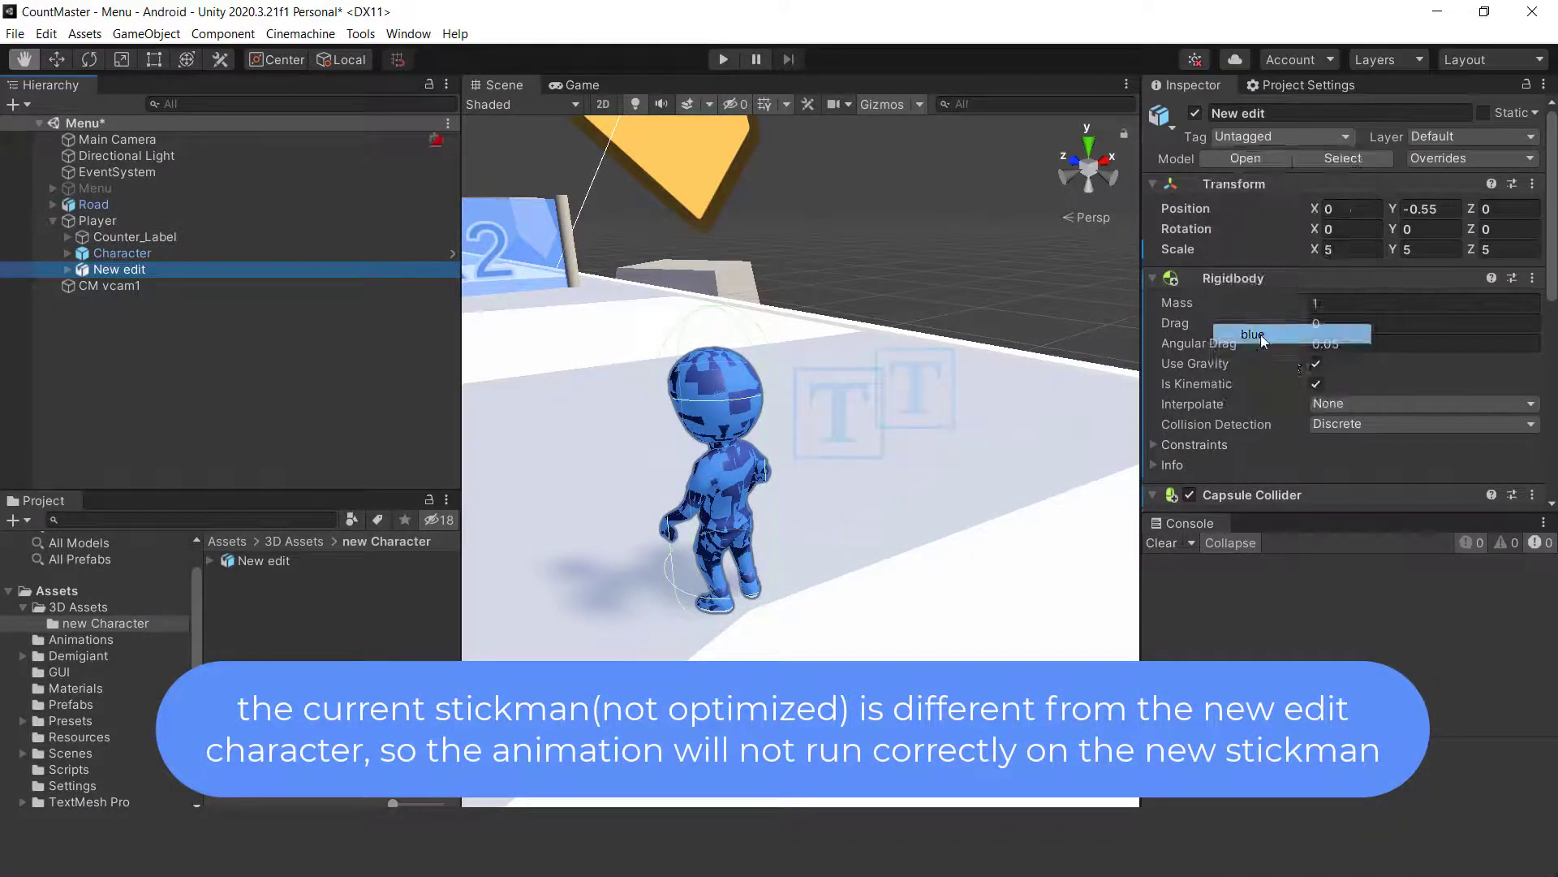
scroll(1375, 260, down, 5)
scroll(1375, 260, up, 5)
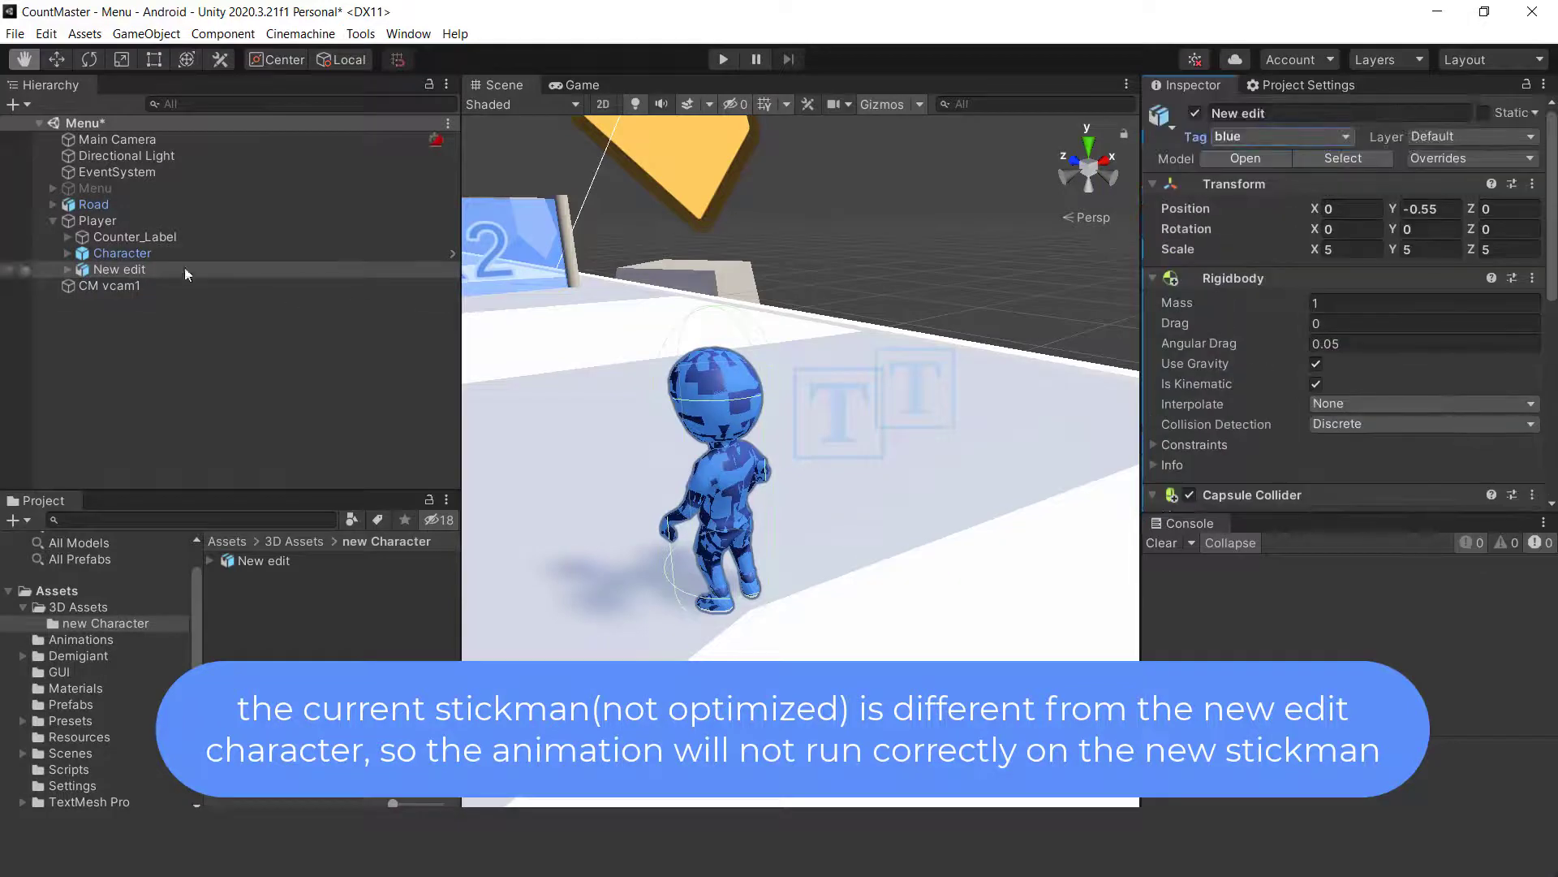
Compare the child objects of Character and New edit, and try to move mixamorig:Hips out of Armature directly under New edit
click(68, 253)
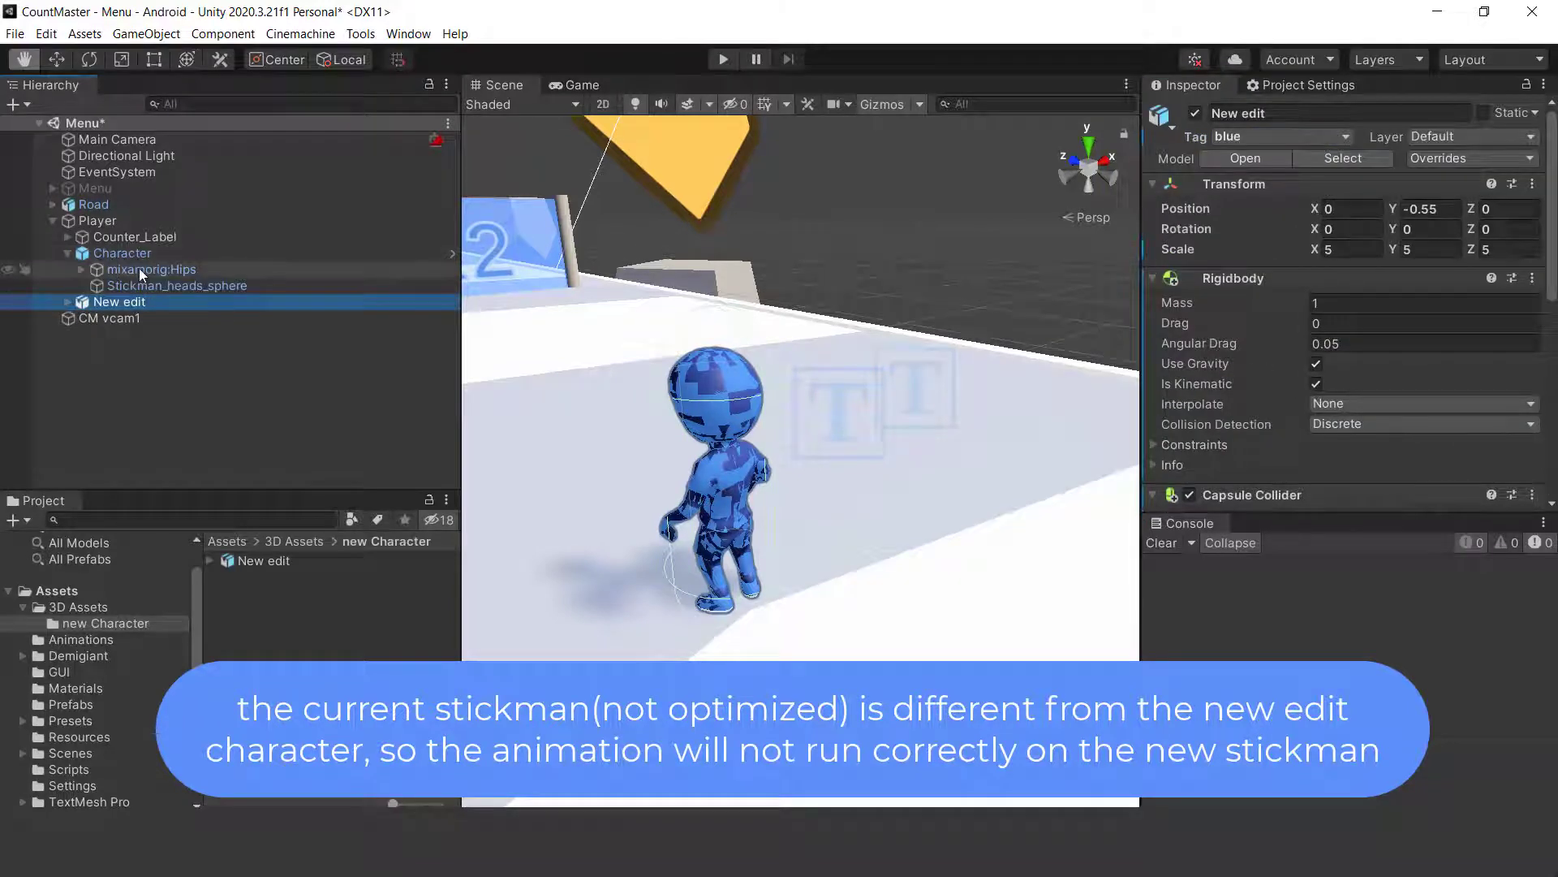
click(69, 302)
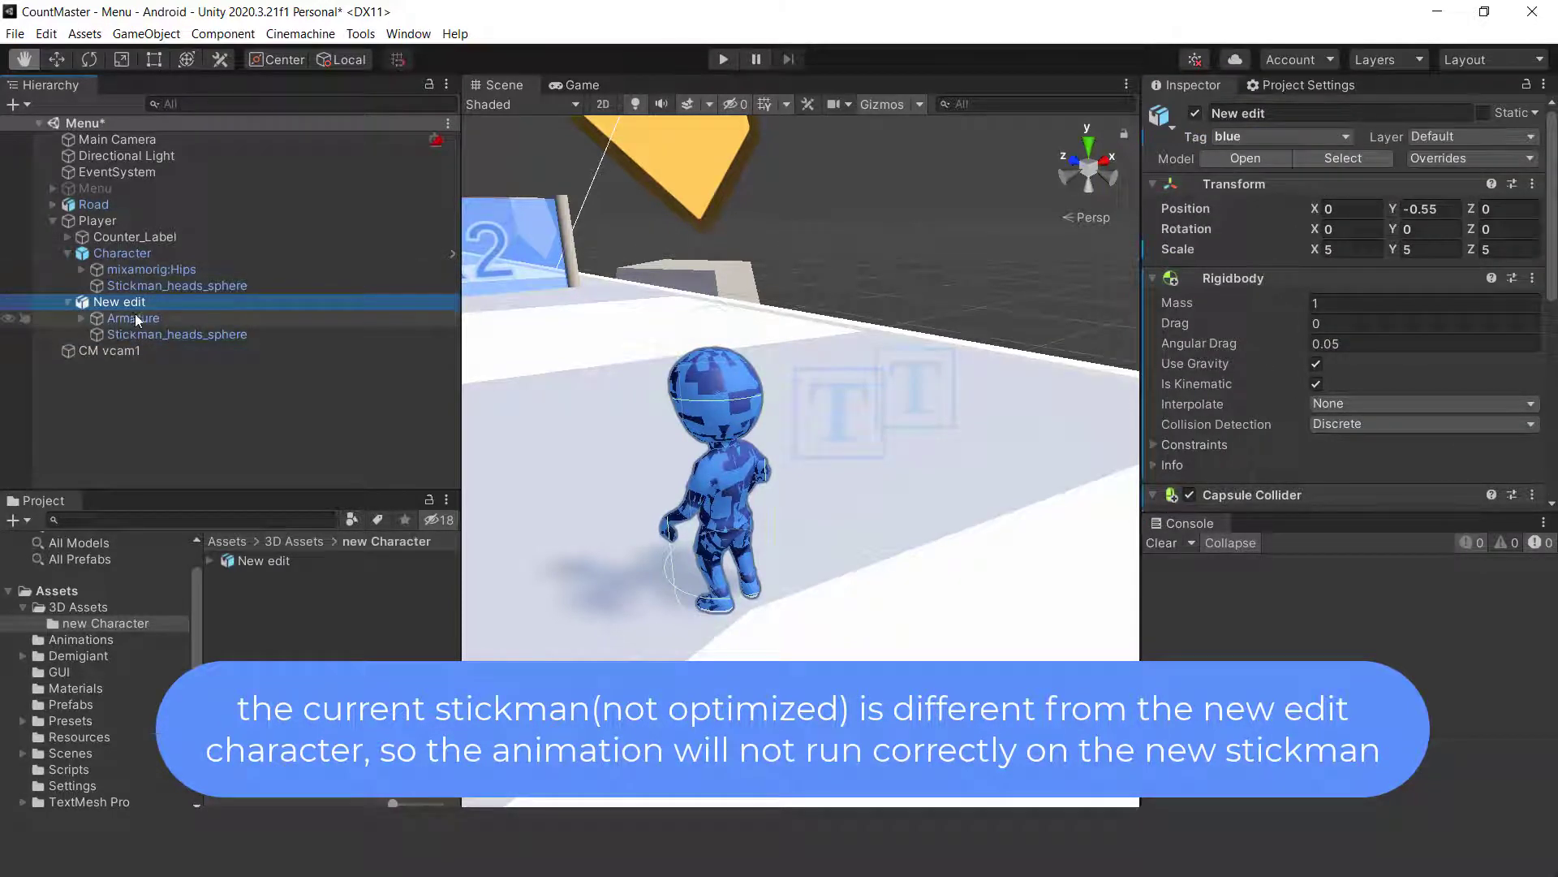
click(68, 253)
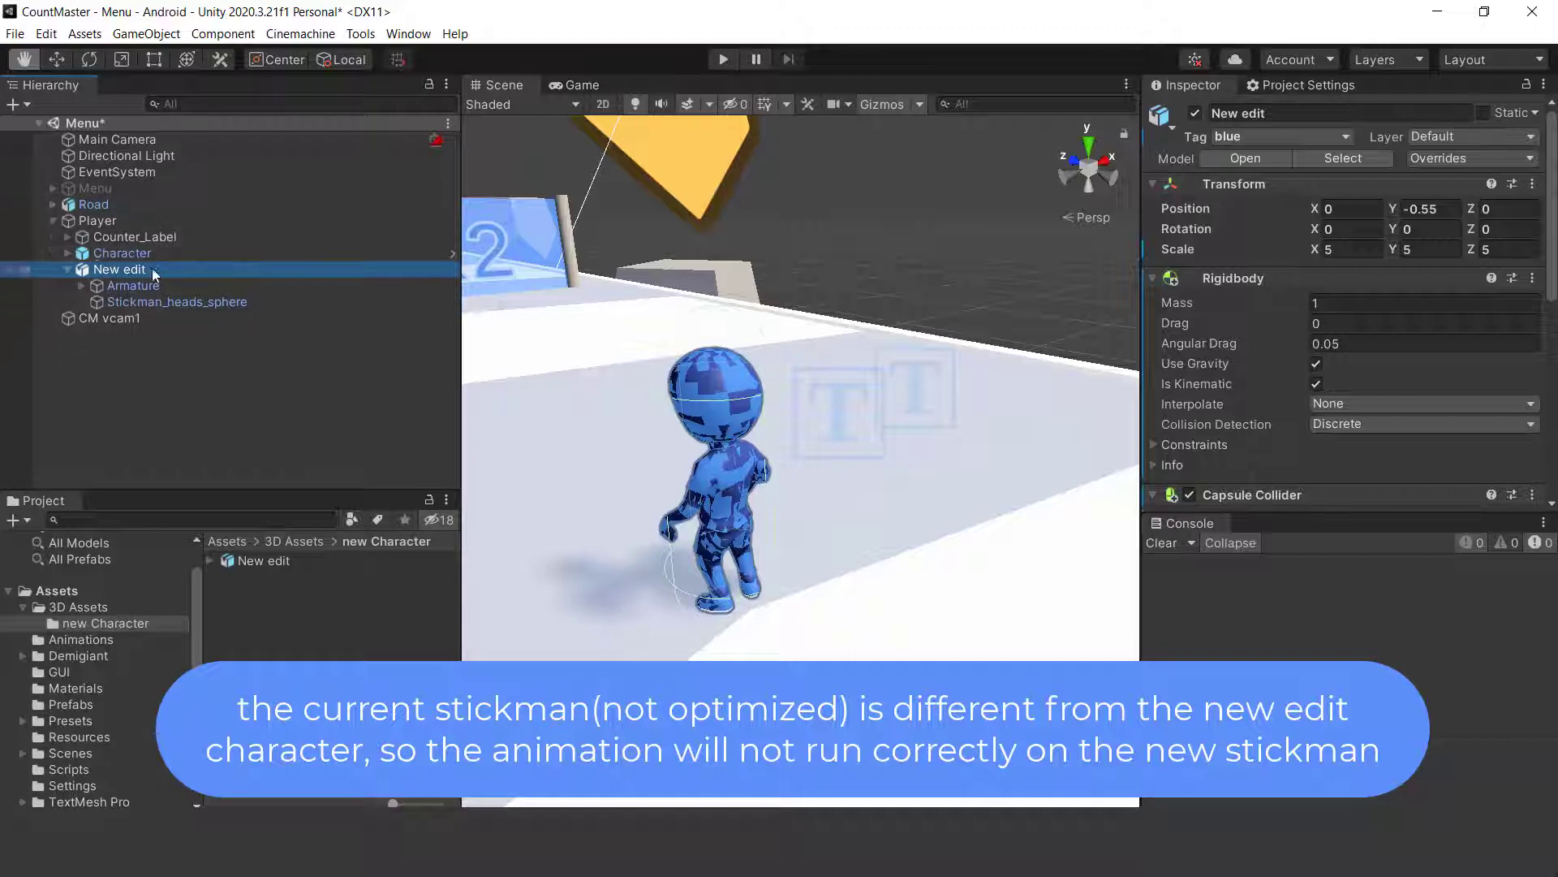
click(81, 285)
click(122, 301)
drag(119, 300, 168, 299)
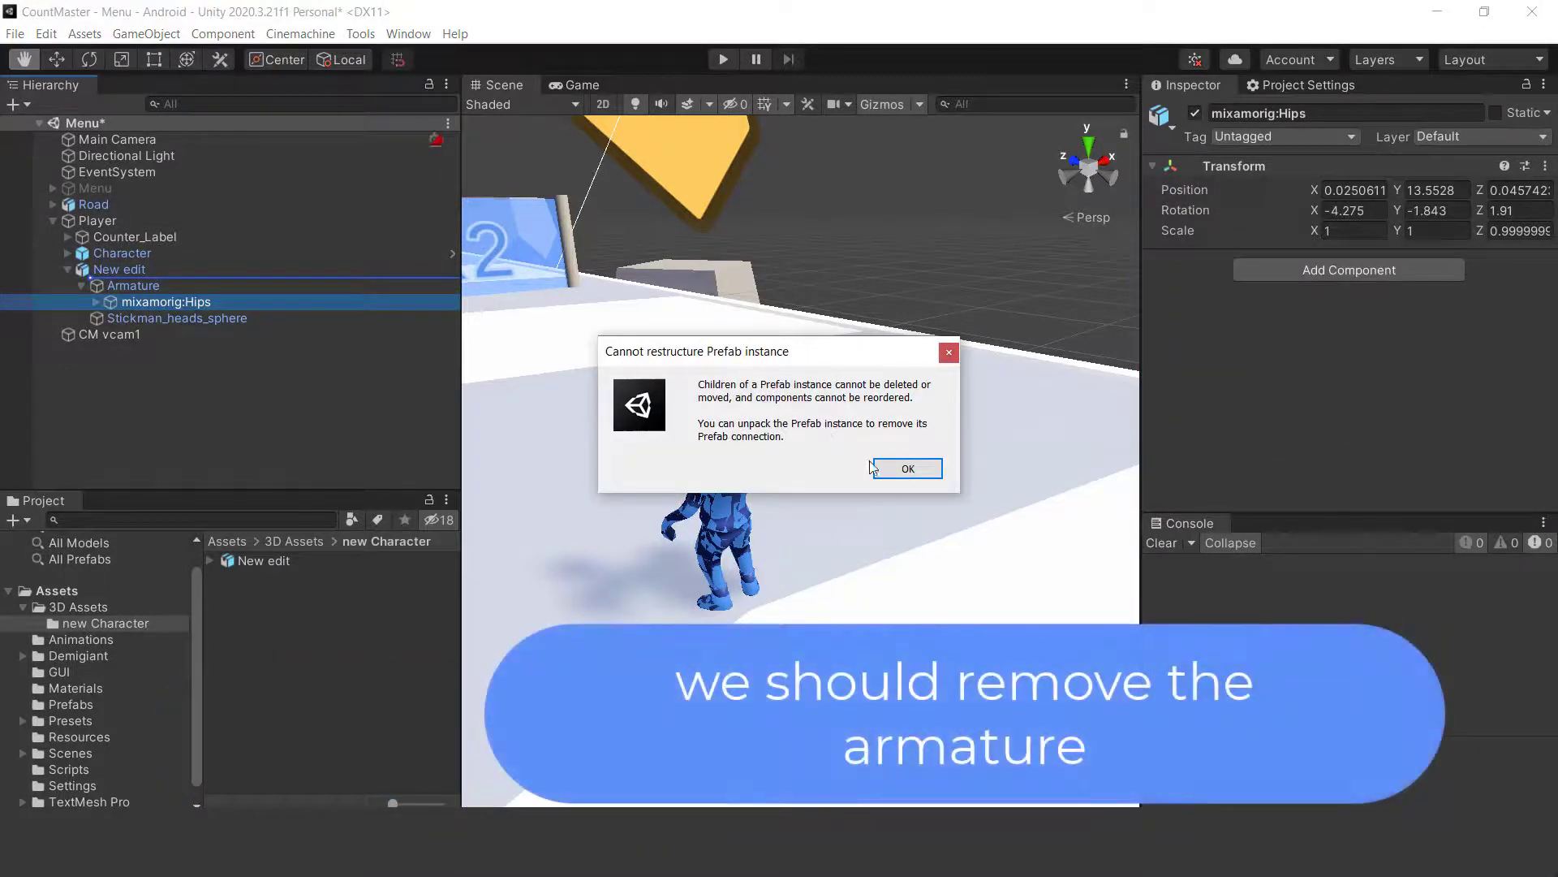
click(875, 468)
Unpack the New edit prefab instance completely
click(138, 276)
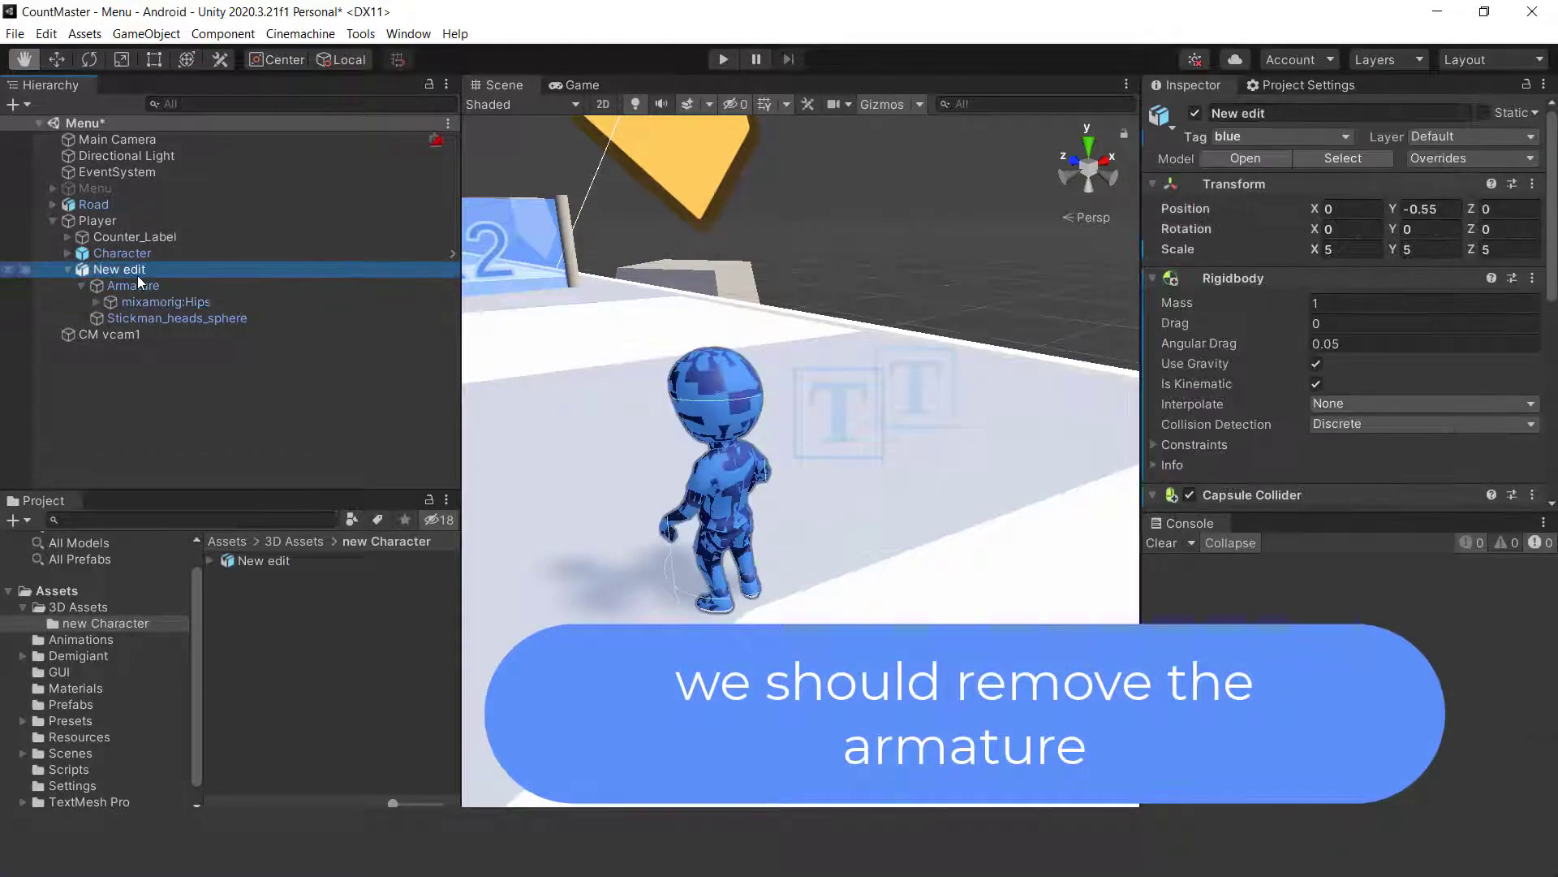
right_click(138, 276)
mouse_move(252, 445)
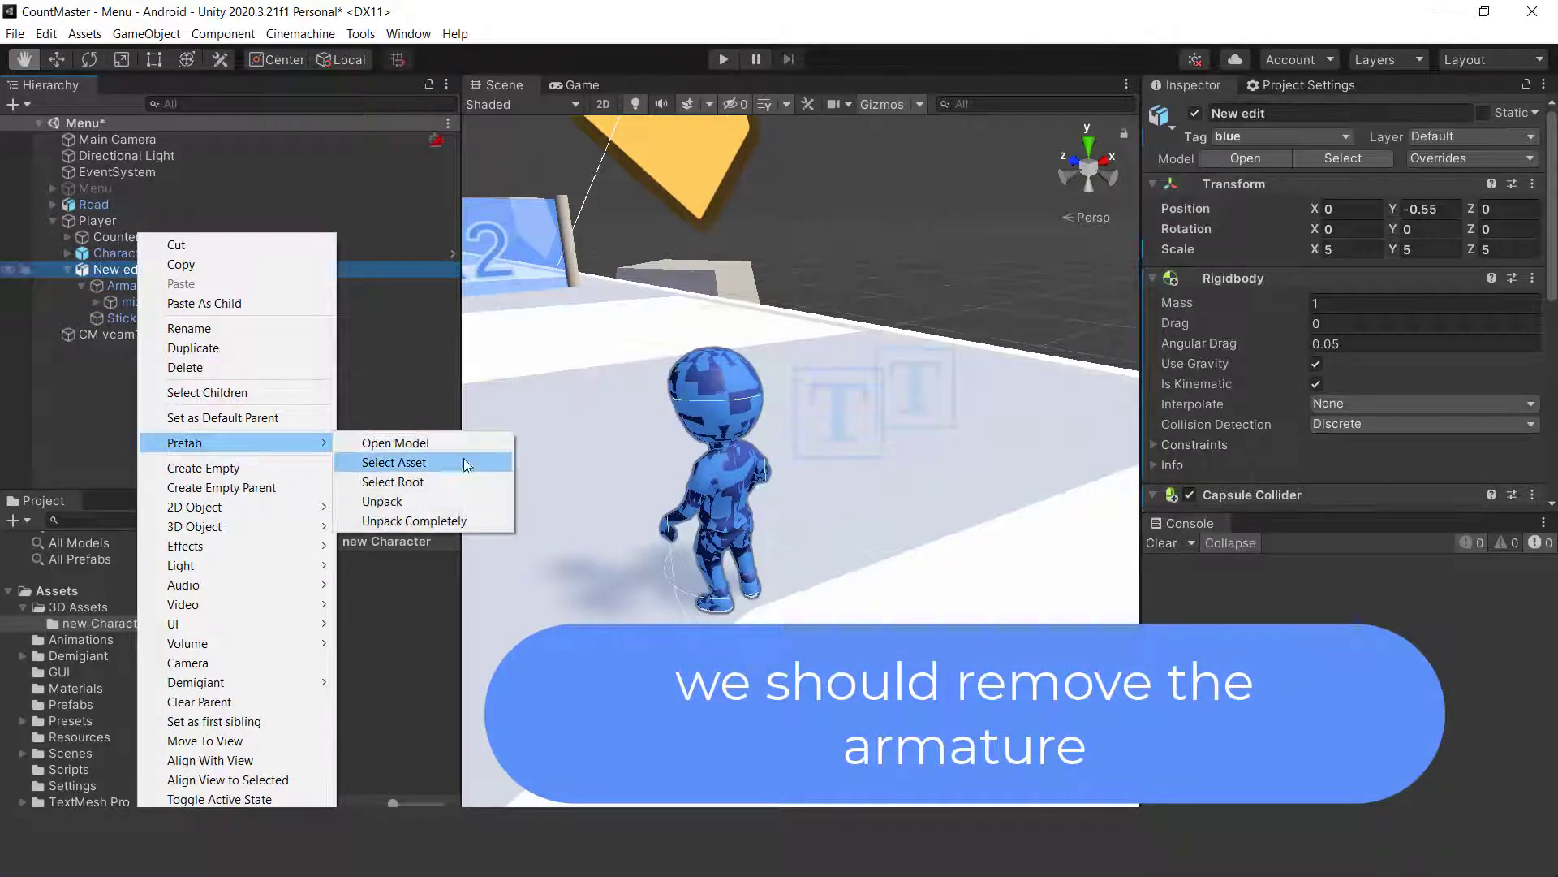
click(421, 522)
Move mixamorig:Hips directly under New edit, delete the empty Armature object, and select New edit
click(106, 303)
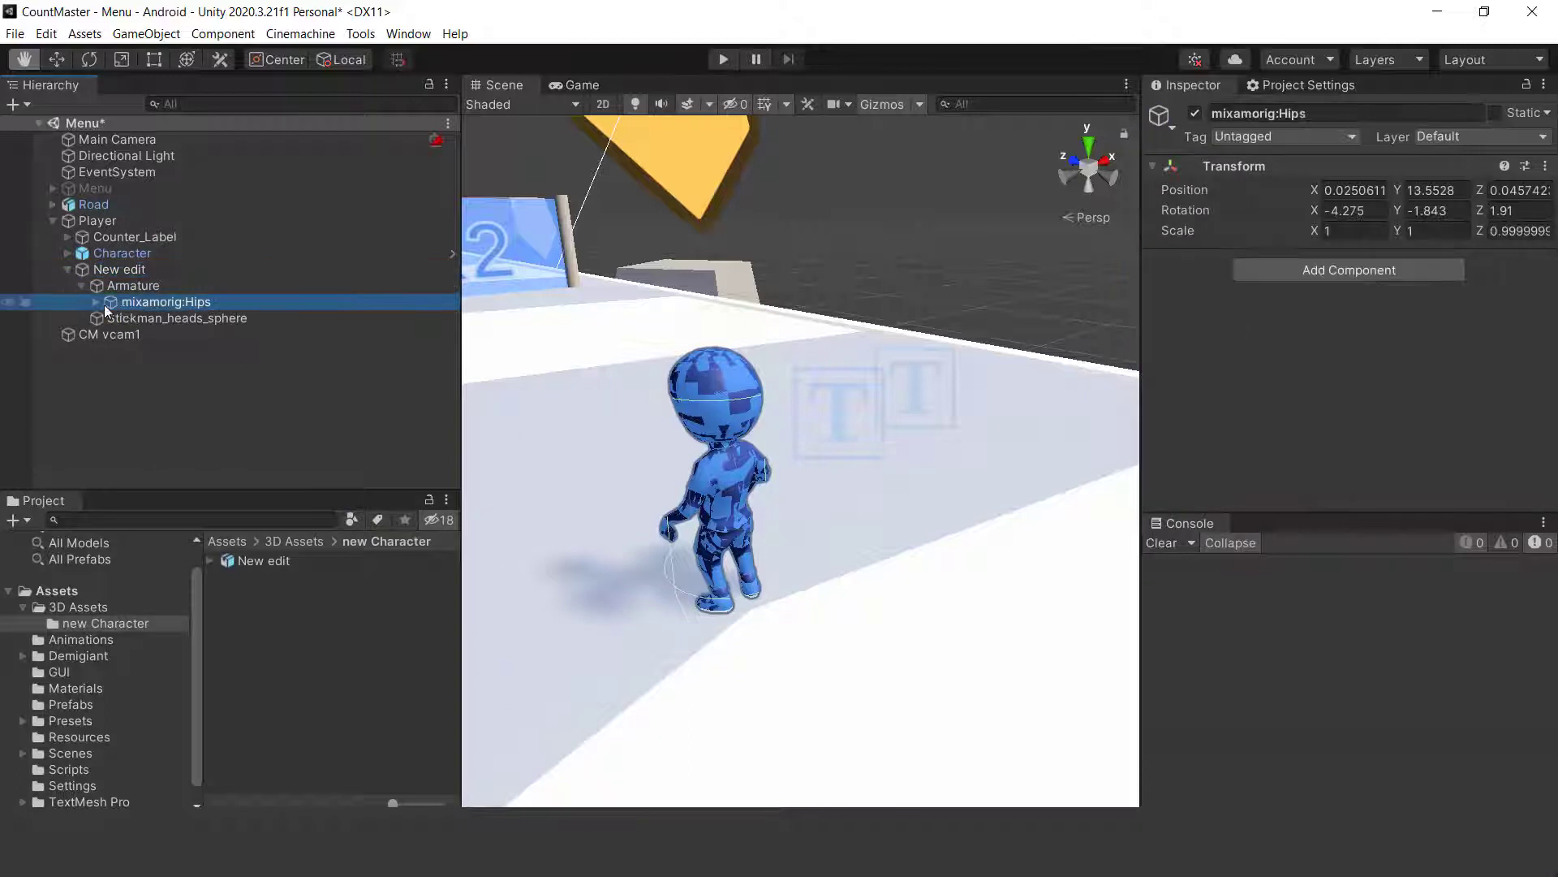
drag(104, 305, 117, 279)
click(142, 302)
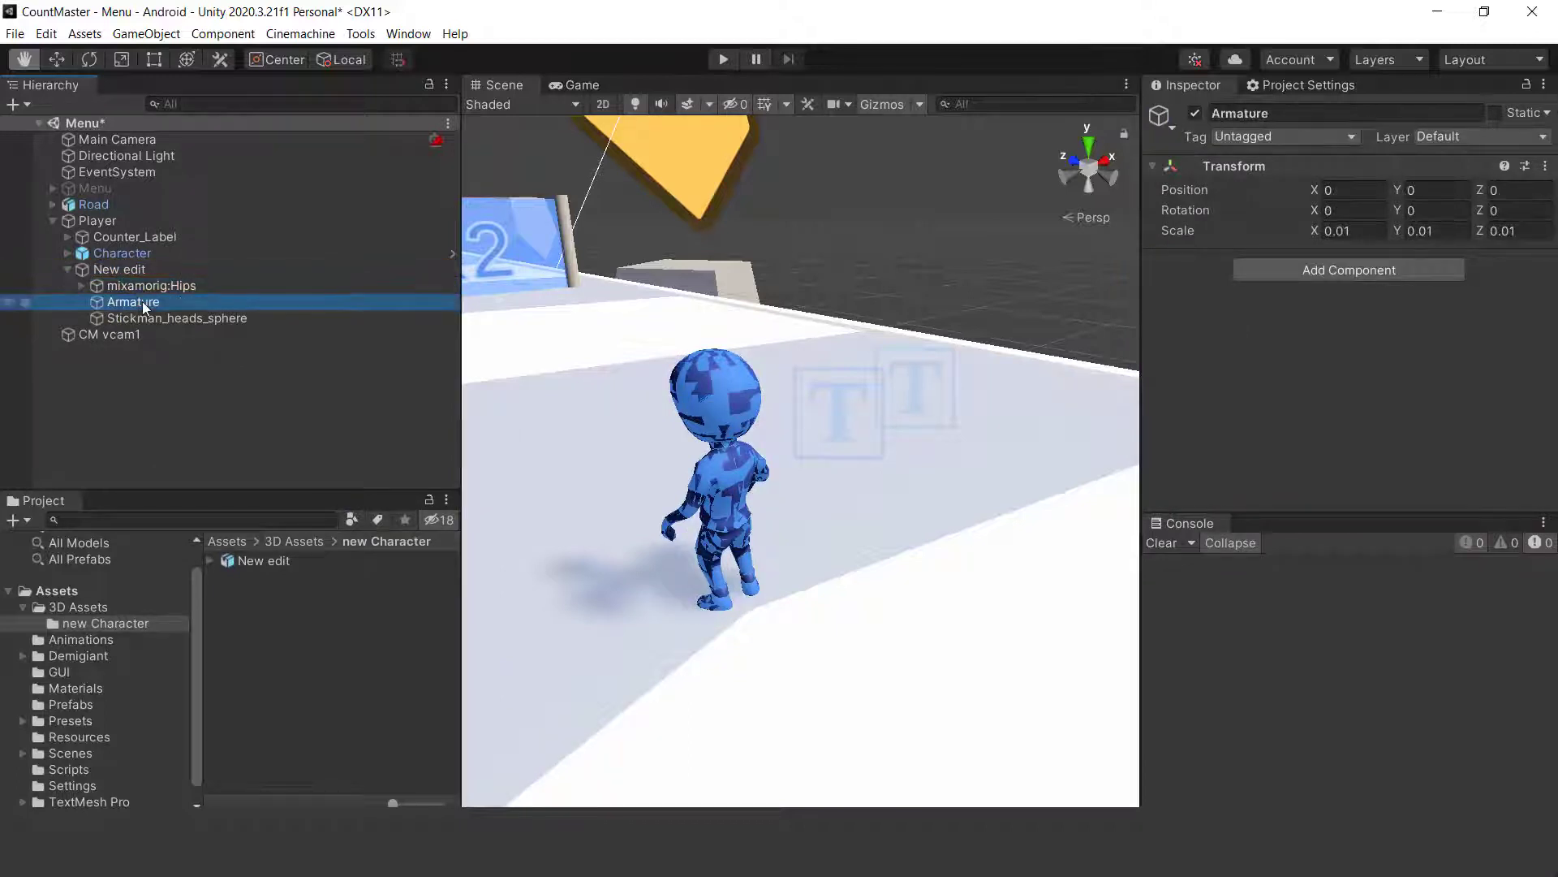
key(Delete)
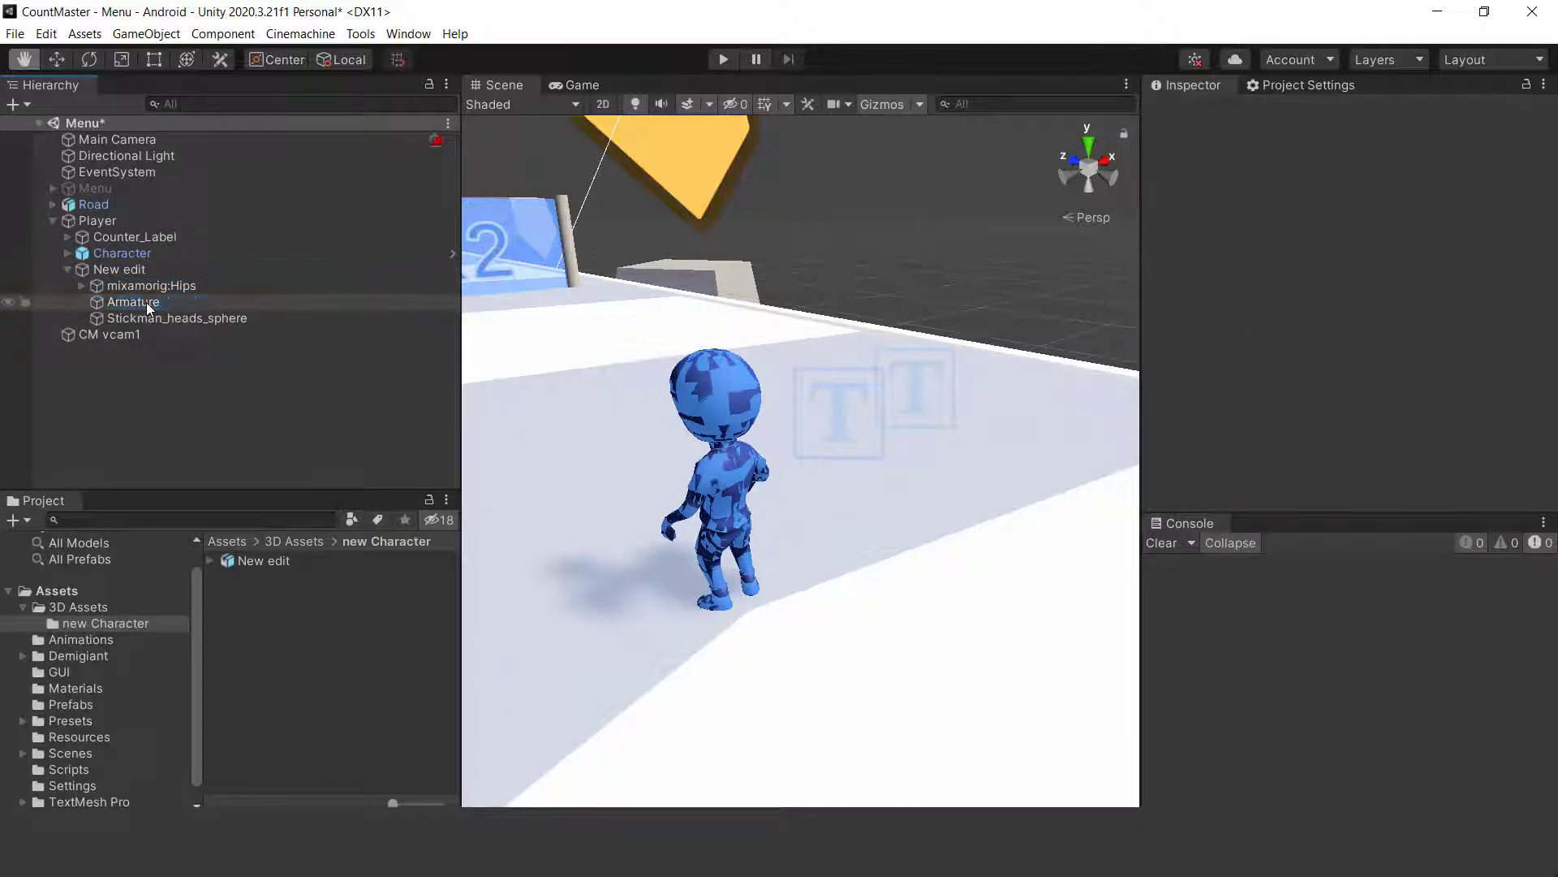
click(127, 275)
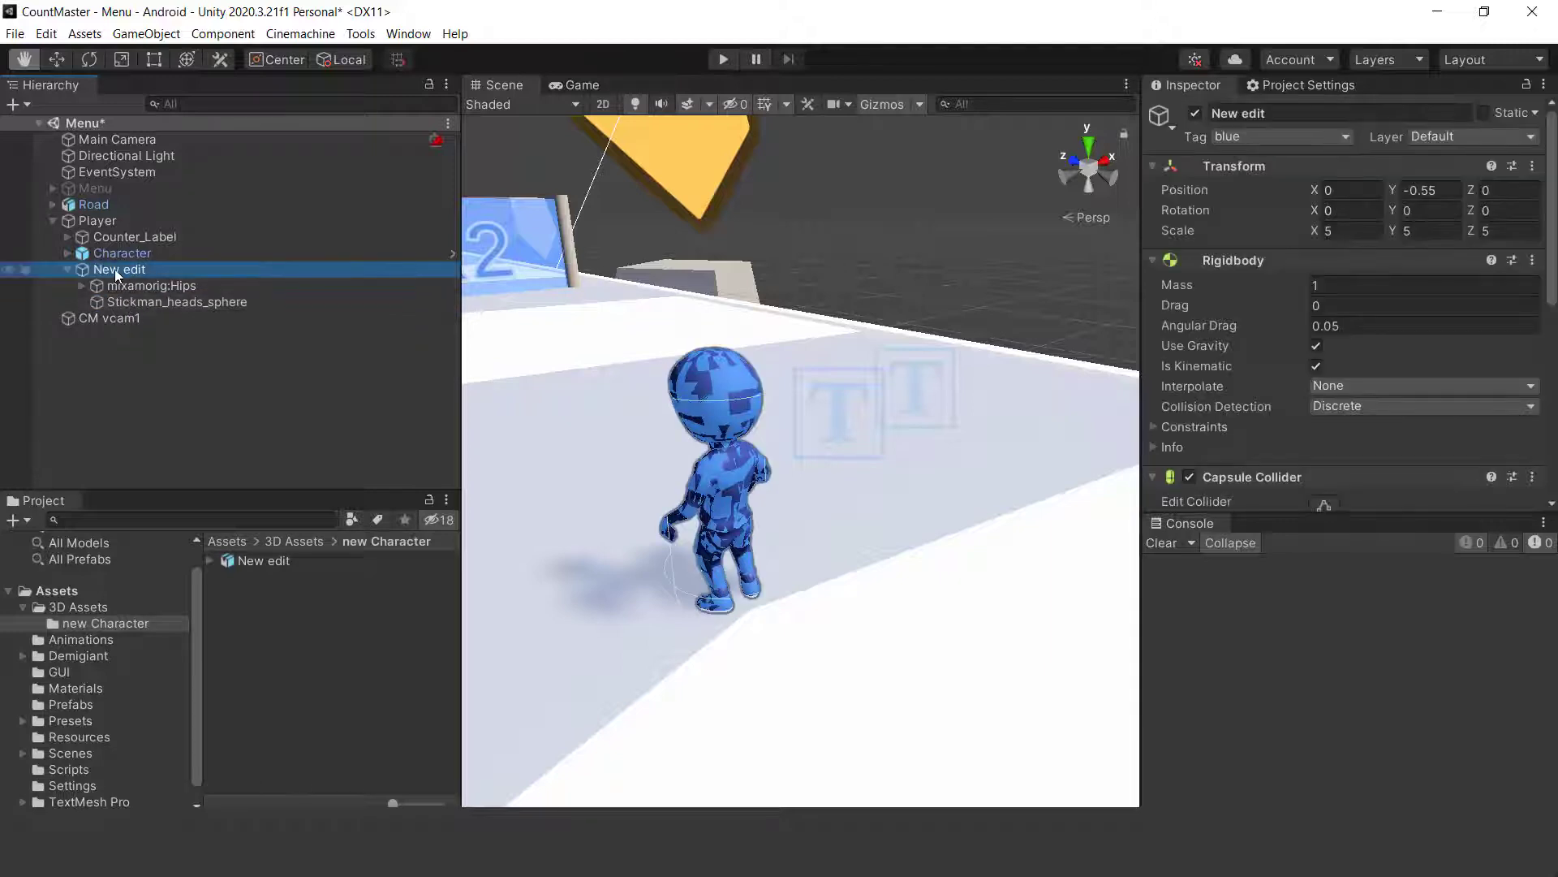
Rename the New edit object under Player to New blue and collapse its children
click(152, 269)
double_click(134, 270)
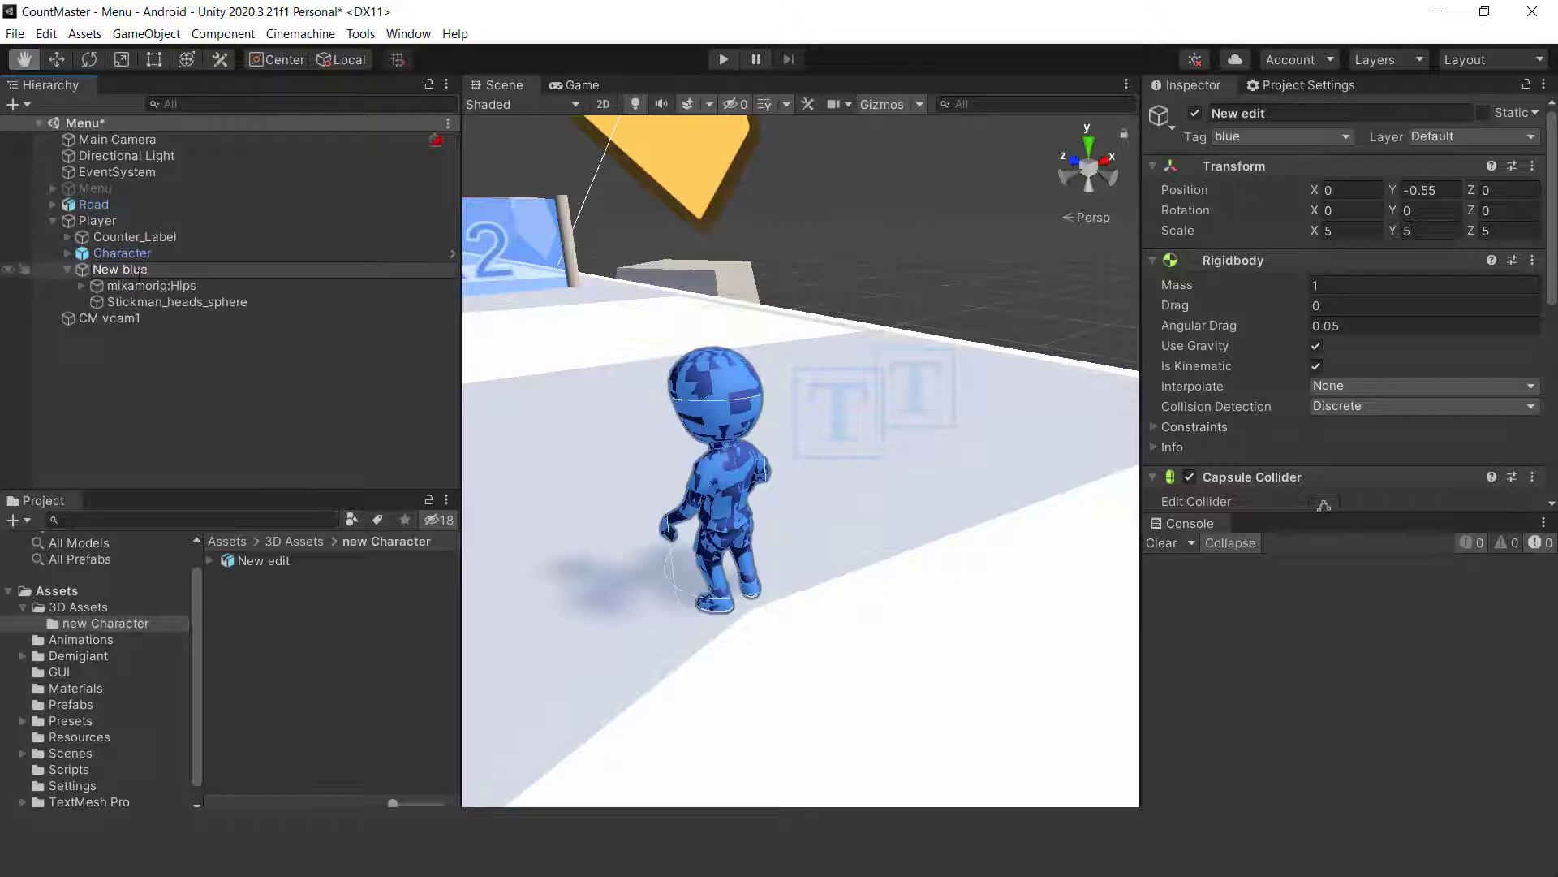
text(blue)
key(Return)
click(66, 269)
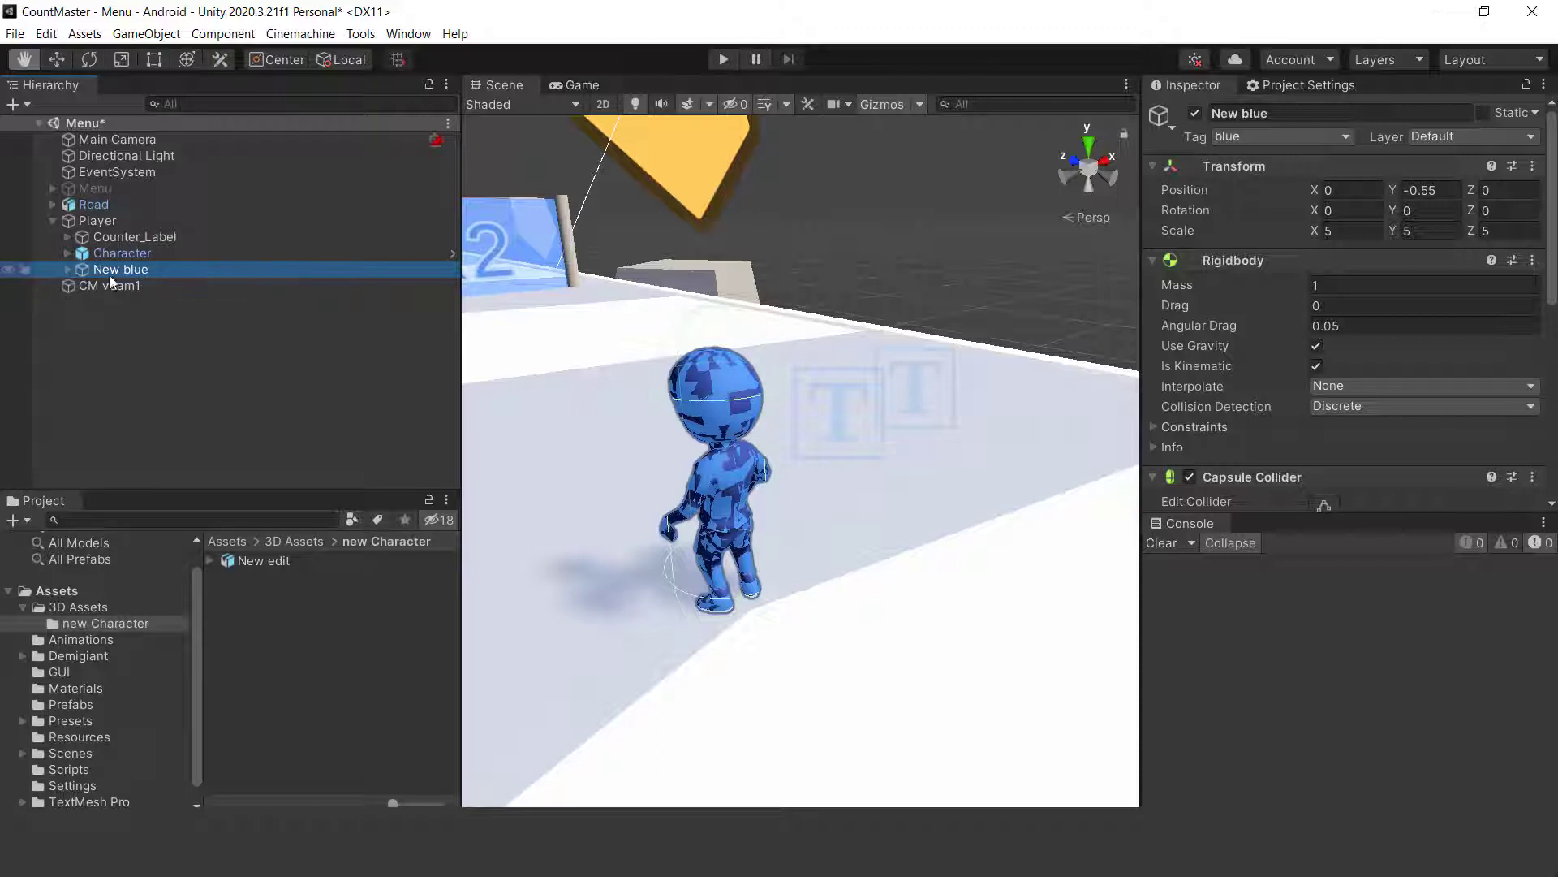
Make New blue a prefab in the Prefabs folder and delete its instance from the scene
drag(114, 271, 84, 702)
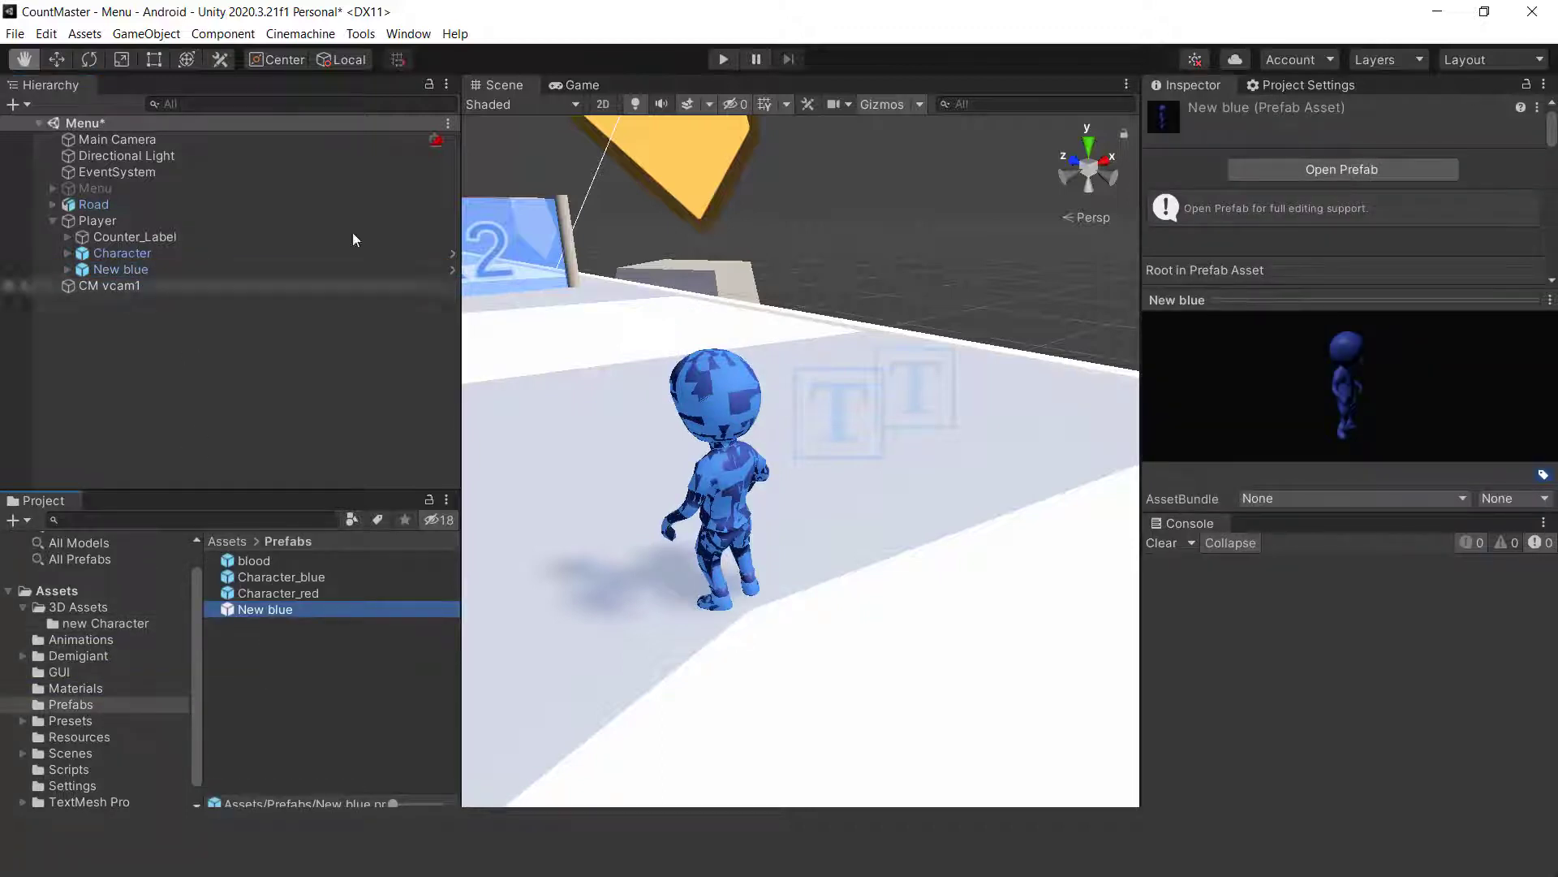
click(120, 271)
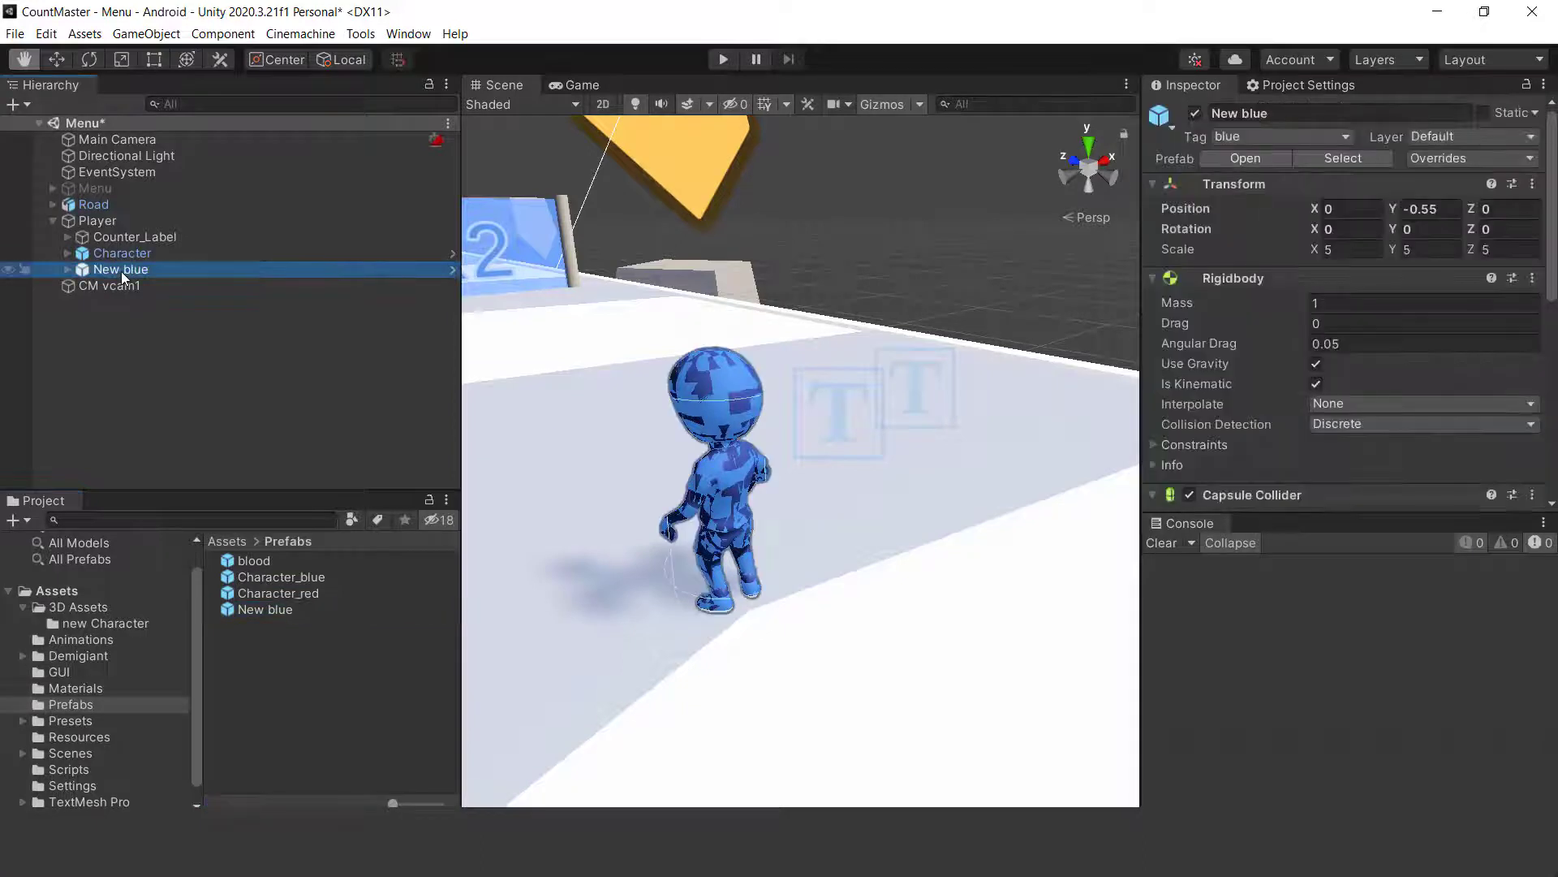
key(Delete)
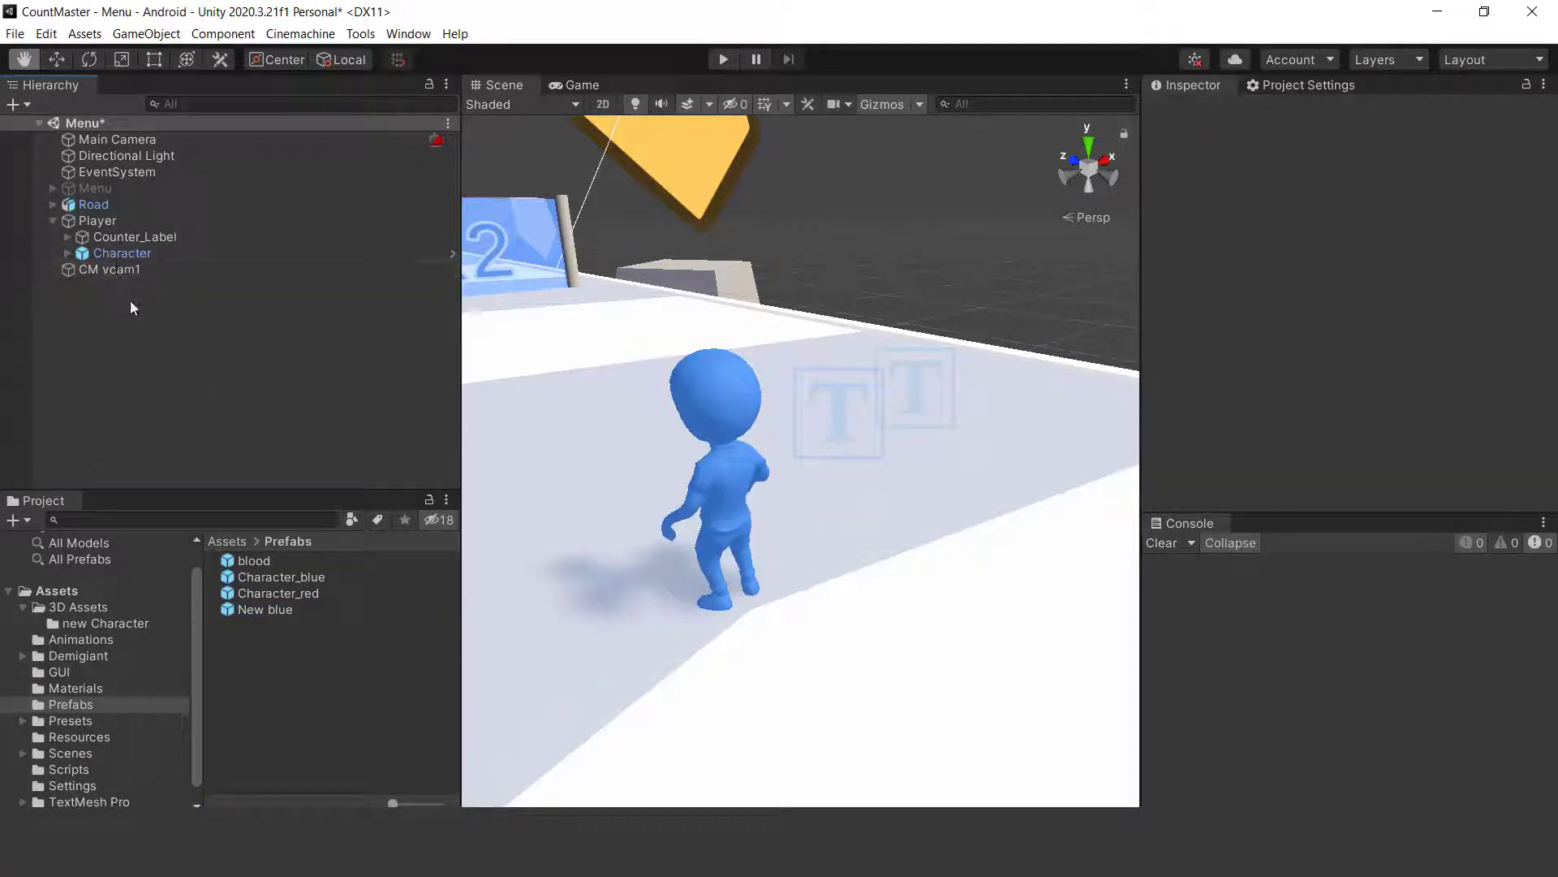
Look over the components of the New blue prefab asset down to its Animator
click(293, 607)
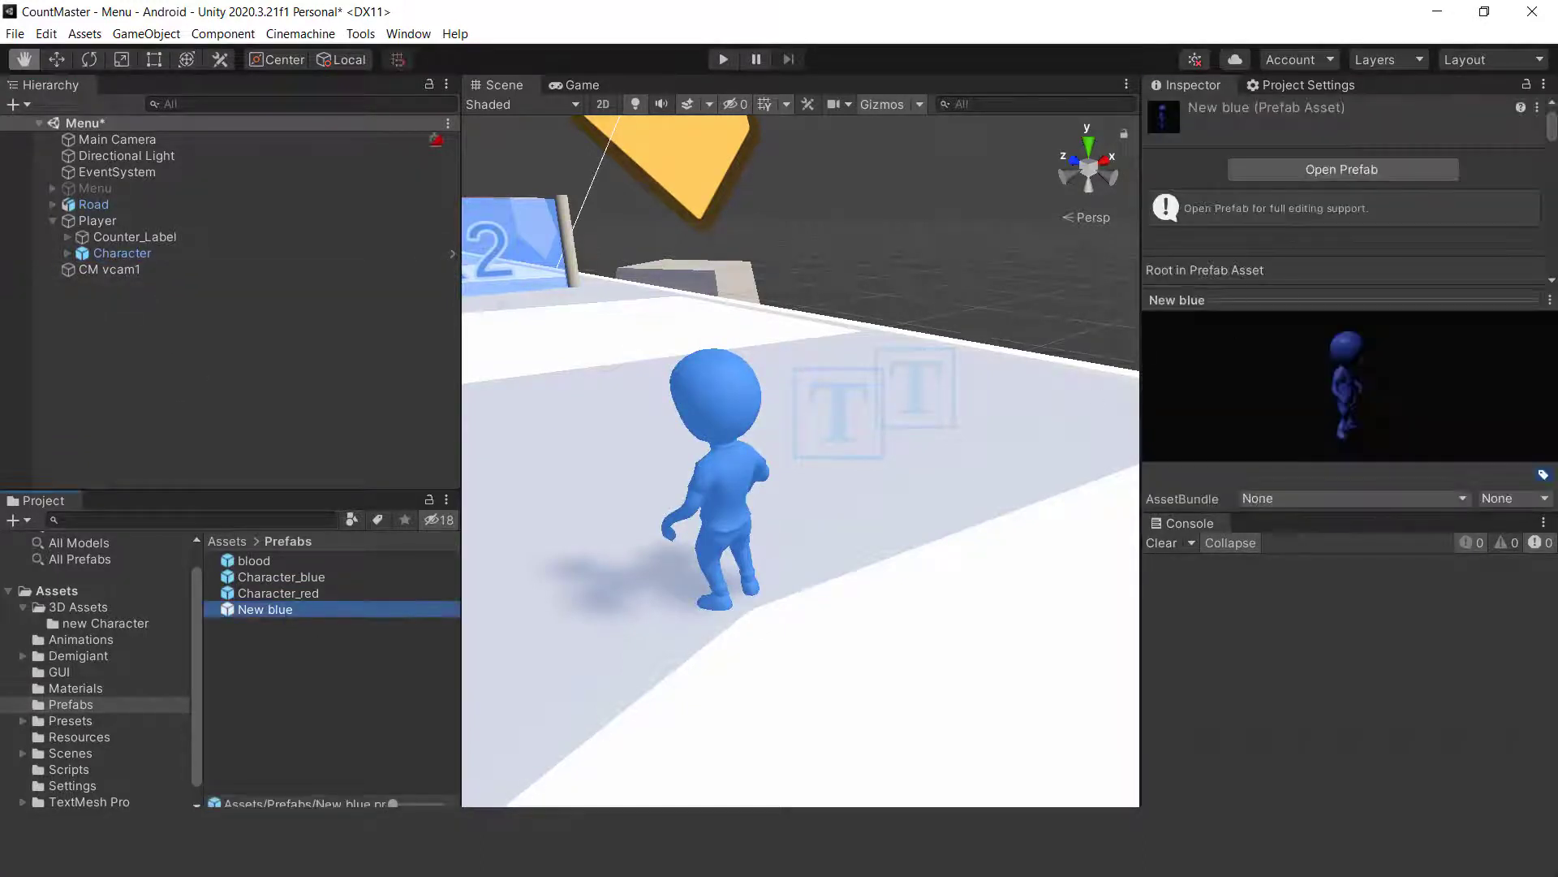
drag(1302, 300, 1302, 512)
scroll(1386, 307, down, 10)
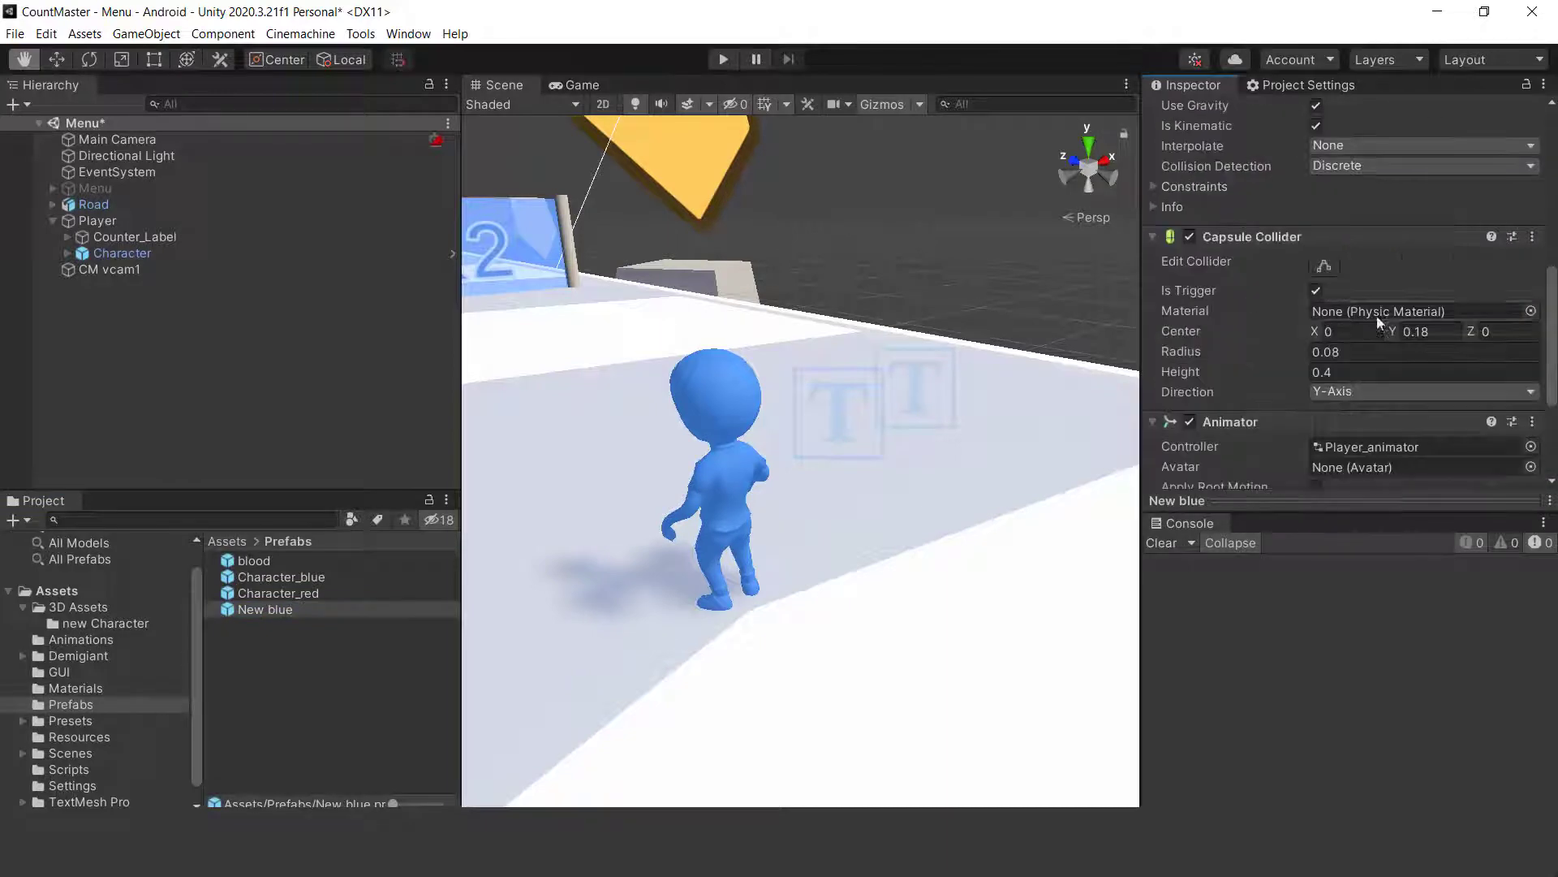
scroll(1414, 365, down, 5)
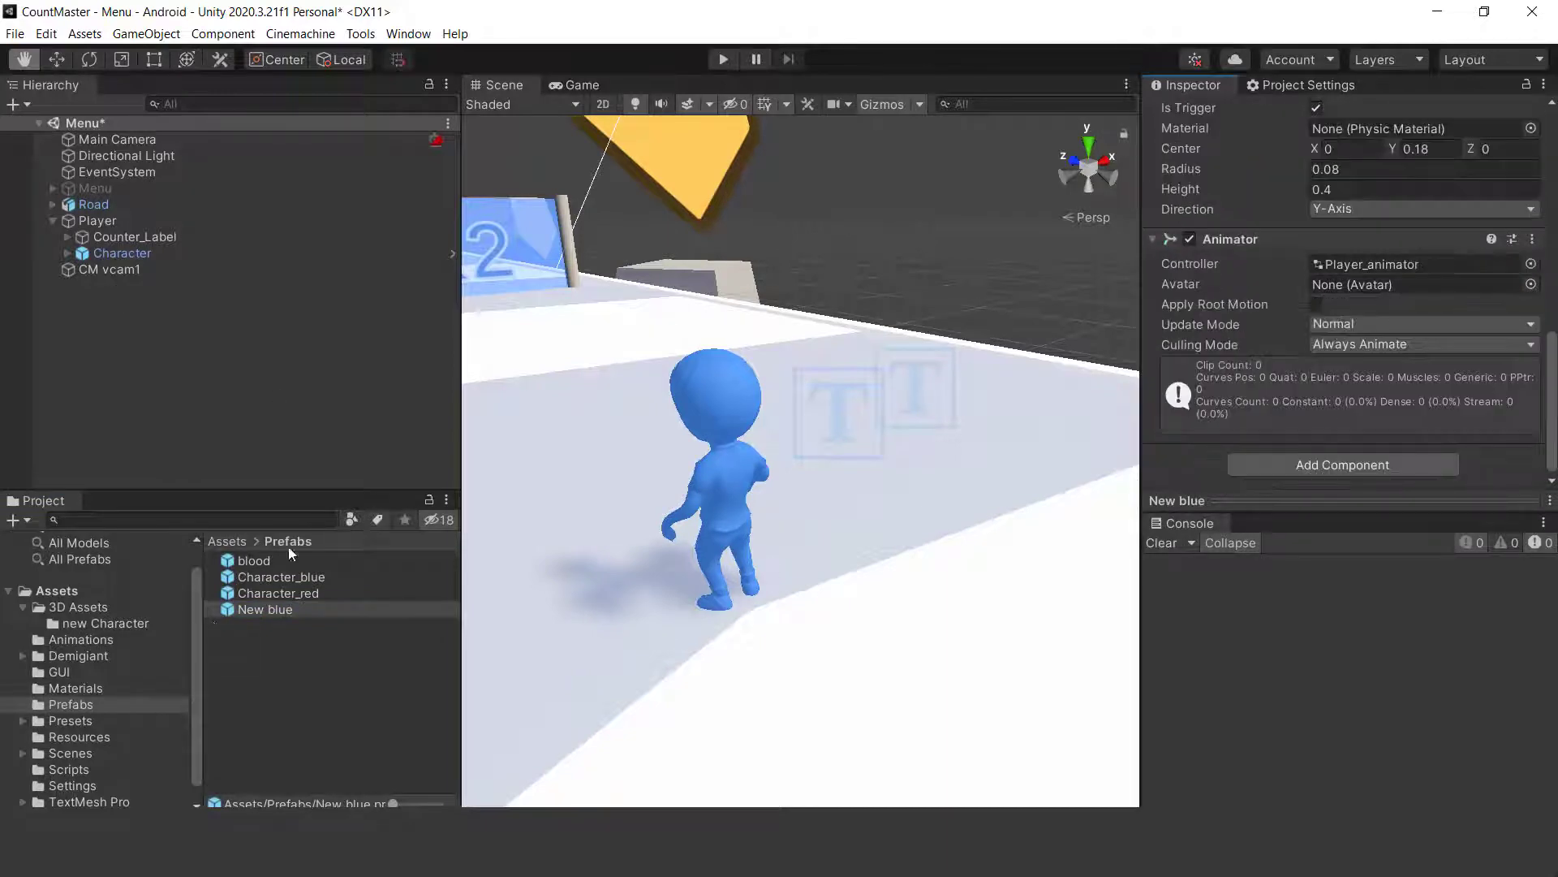
Open the New blue prefab for editing and collapse its leg and spine bones
double_click(251, 609)
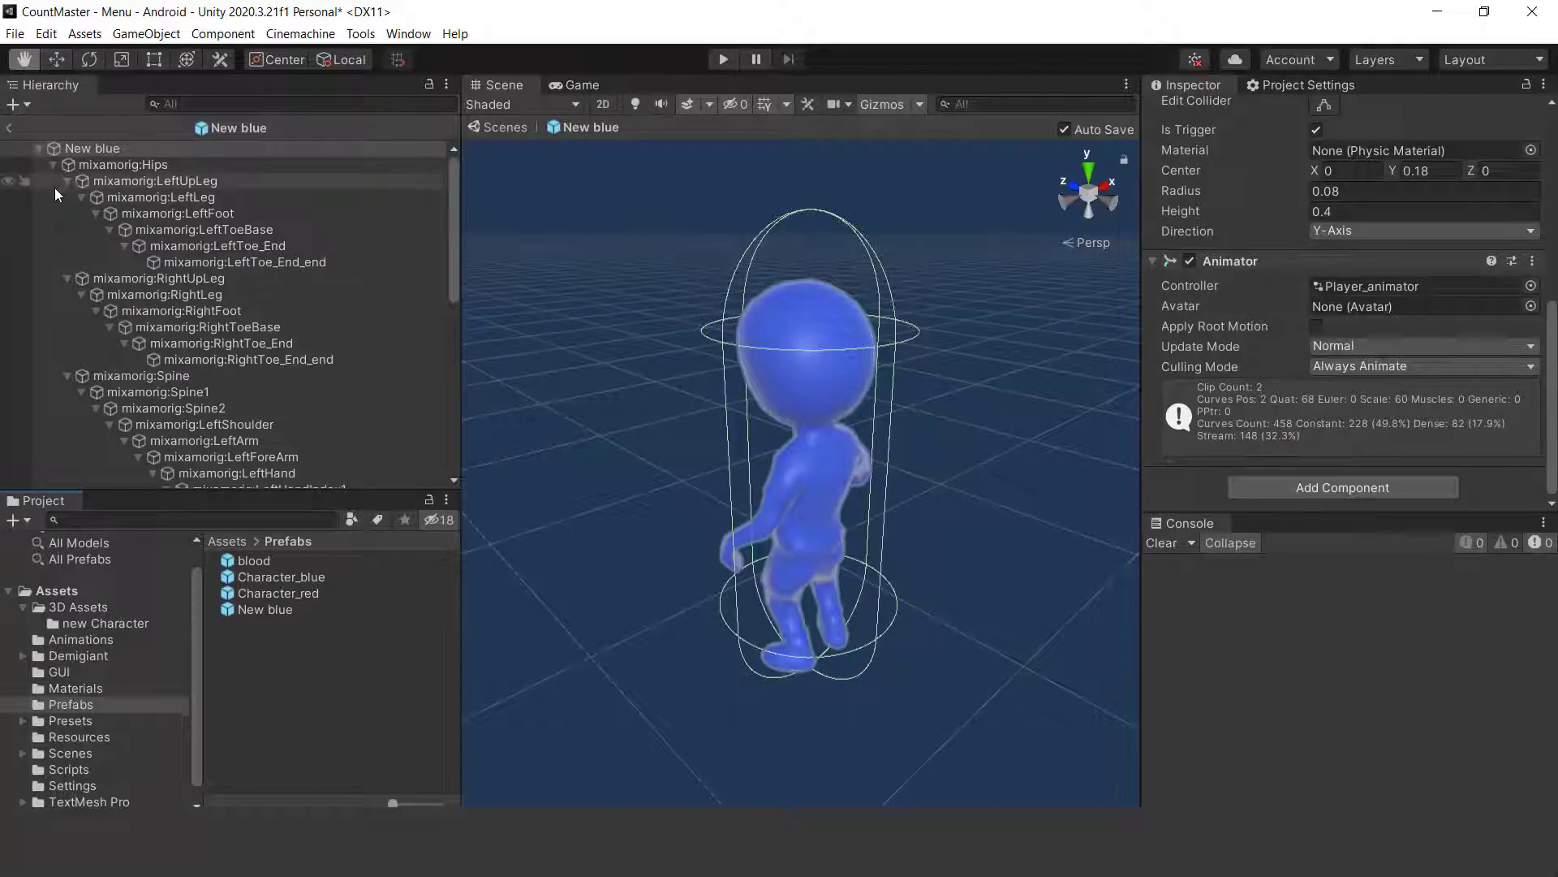
click(67, 181)
click(67, 197)
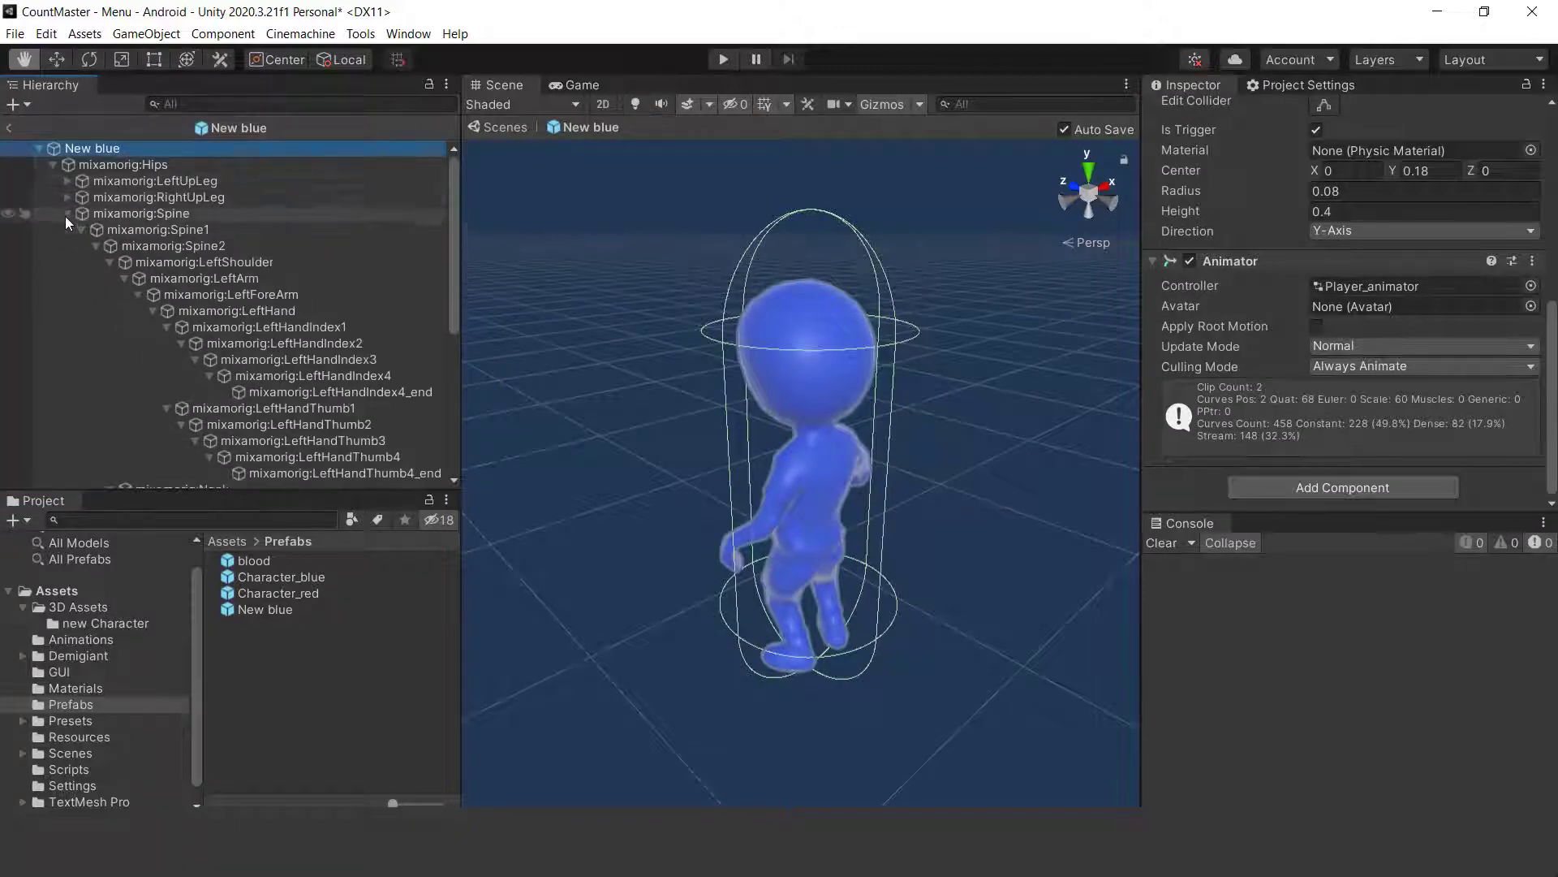
click(68, 214)
Assign the Character material to Stickman_heads_sphere in the New blue prefab and return to the scene
click(112, 229)
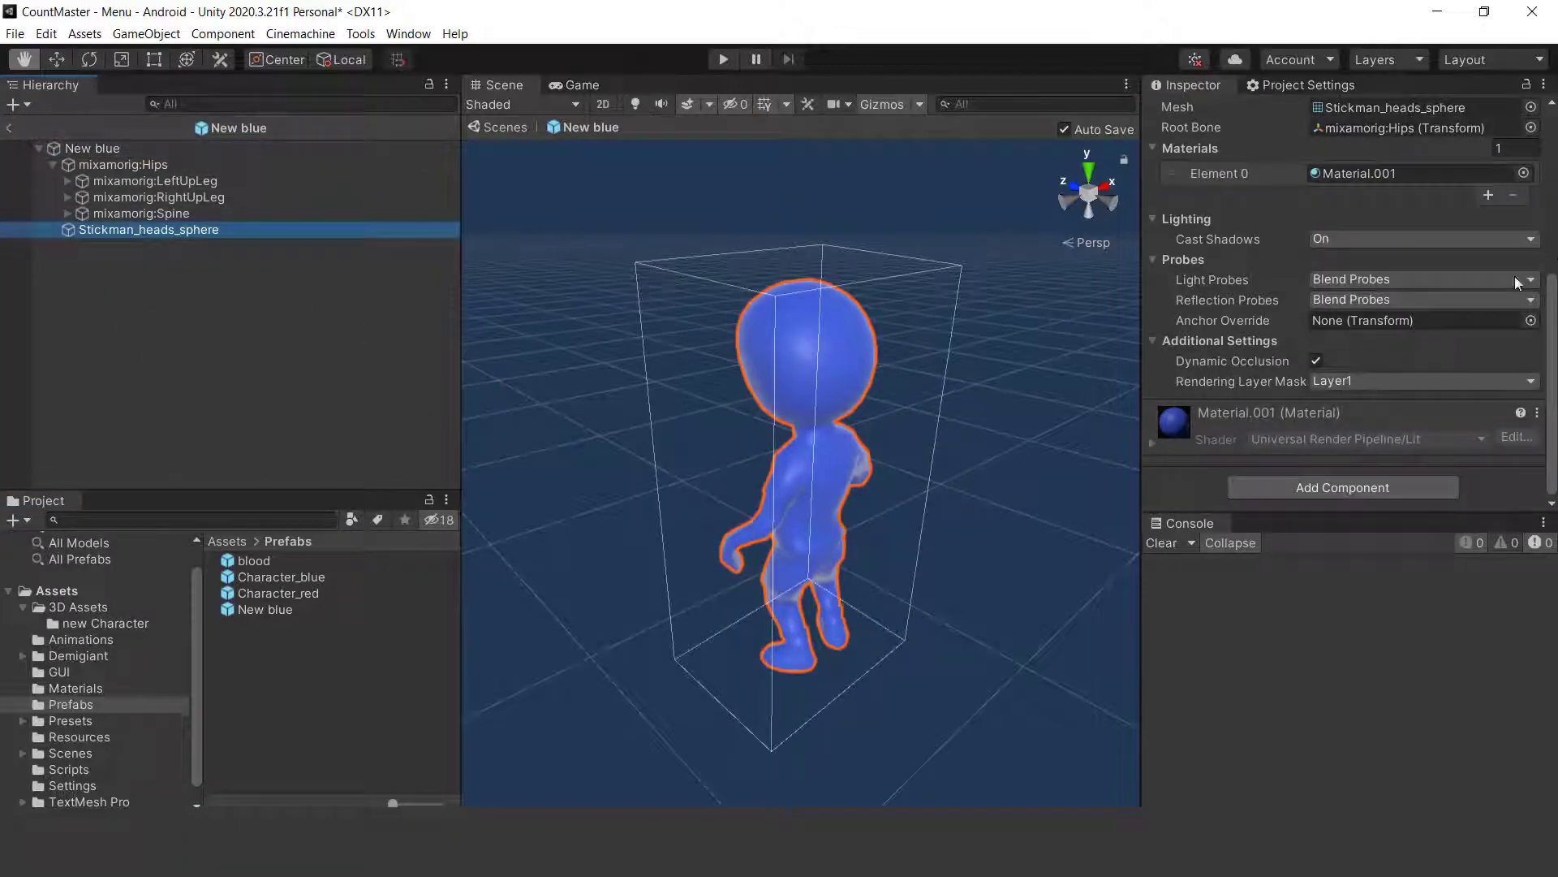
scroll(1498, 236, up, 5)
click(1524, 356)
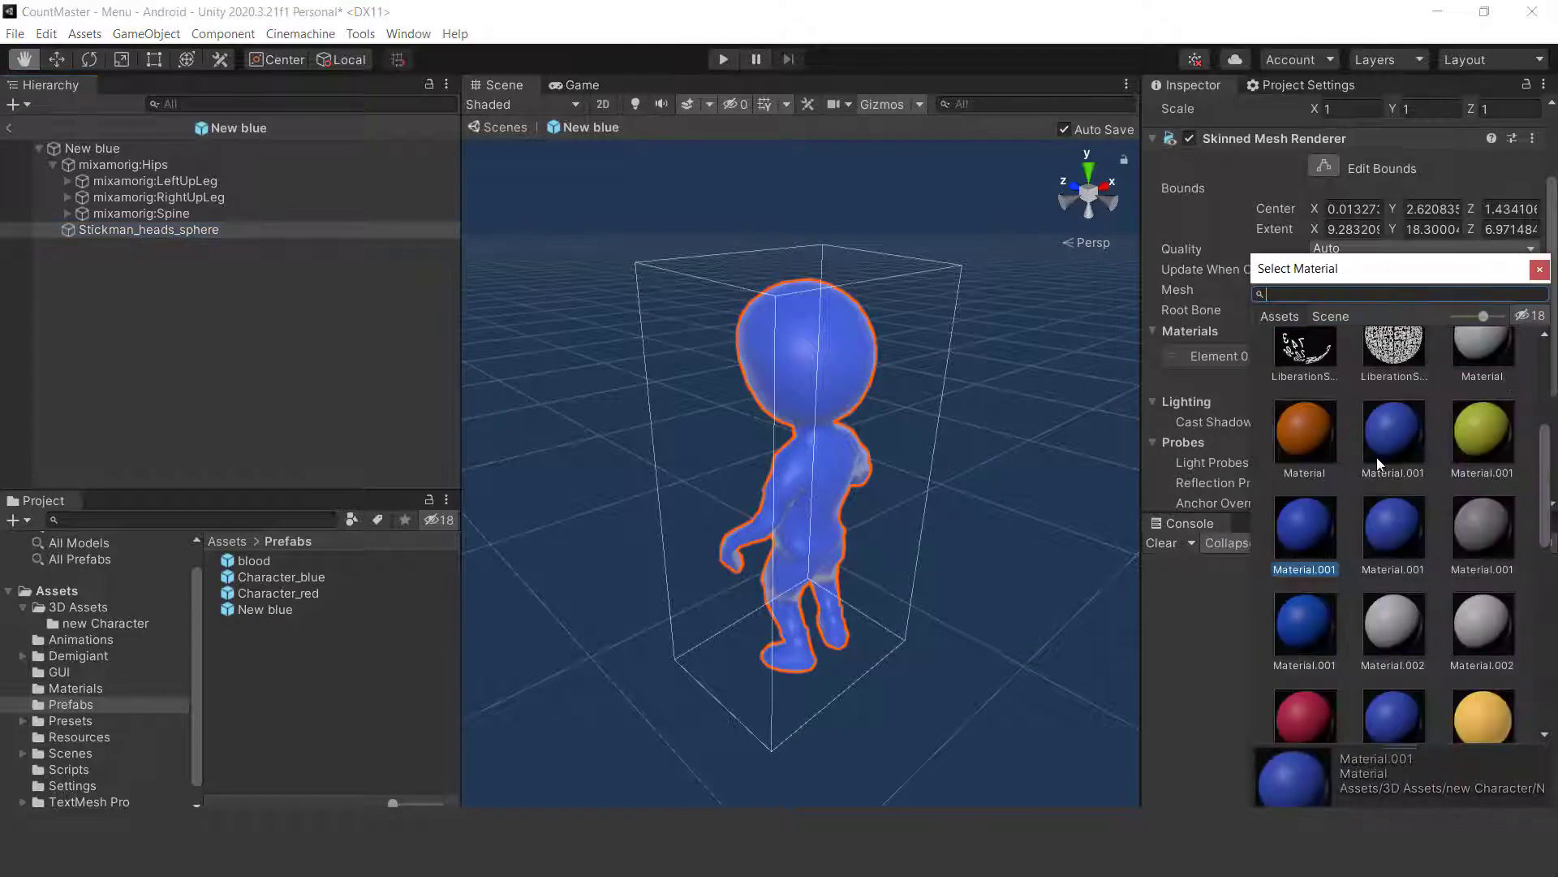
text(blue)
key(BackSpace)
key(BackSpace)
key(BackSpace)
key(BackSpace)
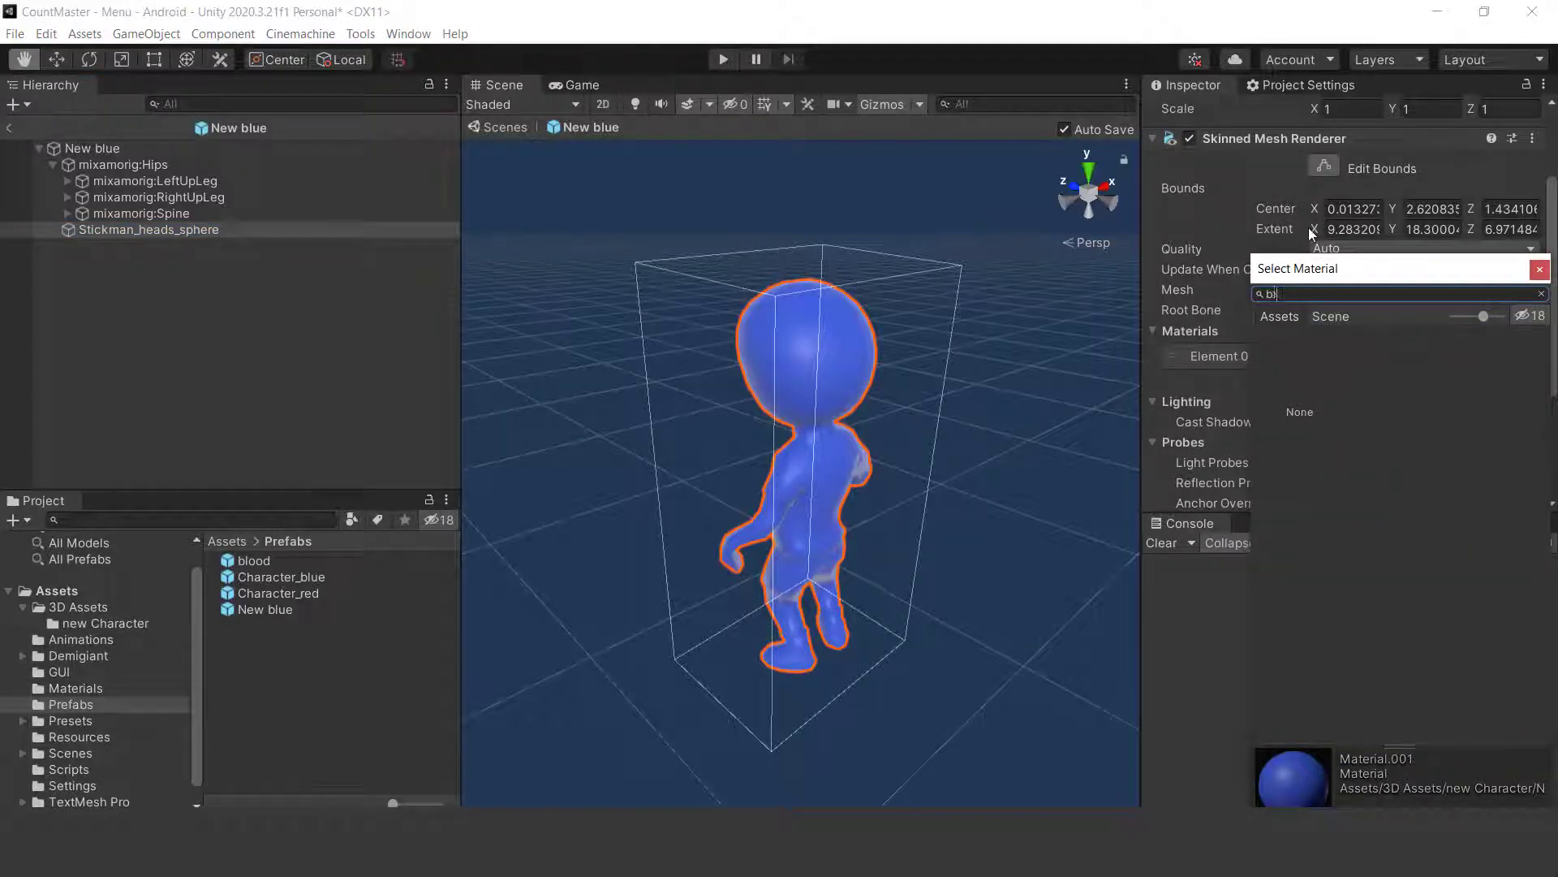
text(chara)
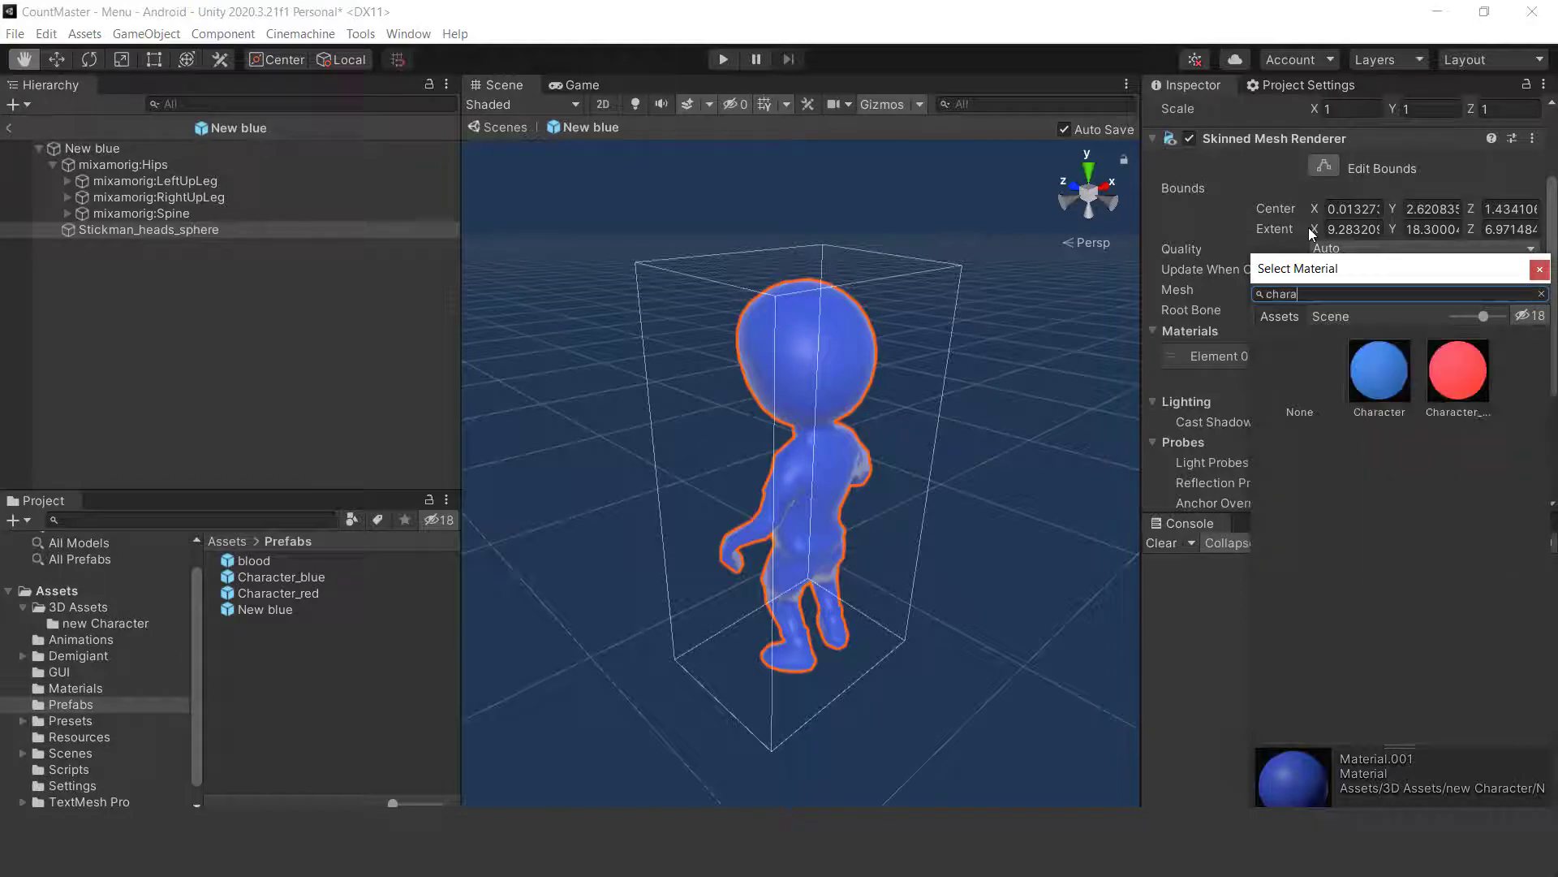
double_click(1379, 371)
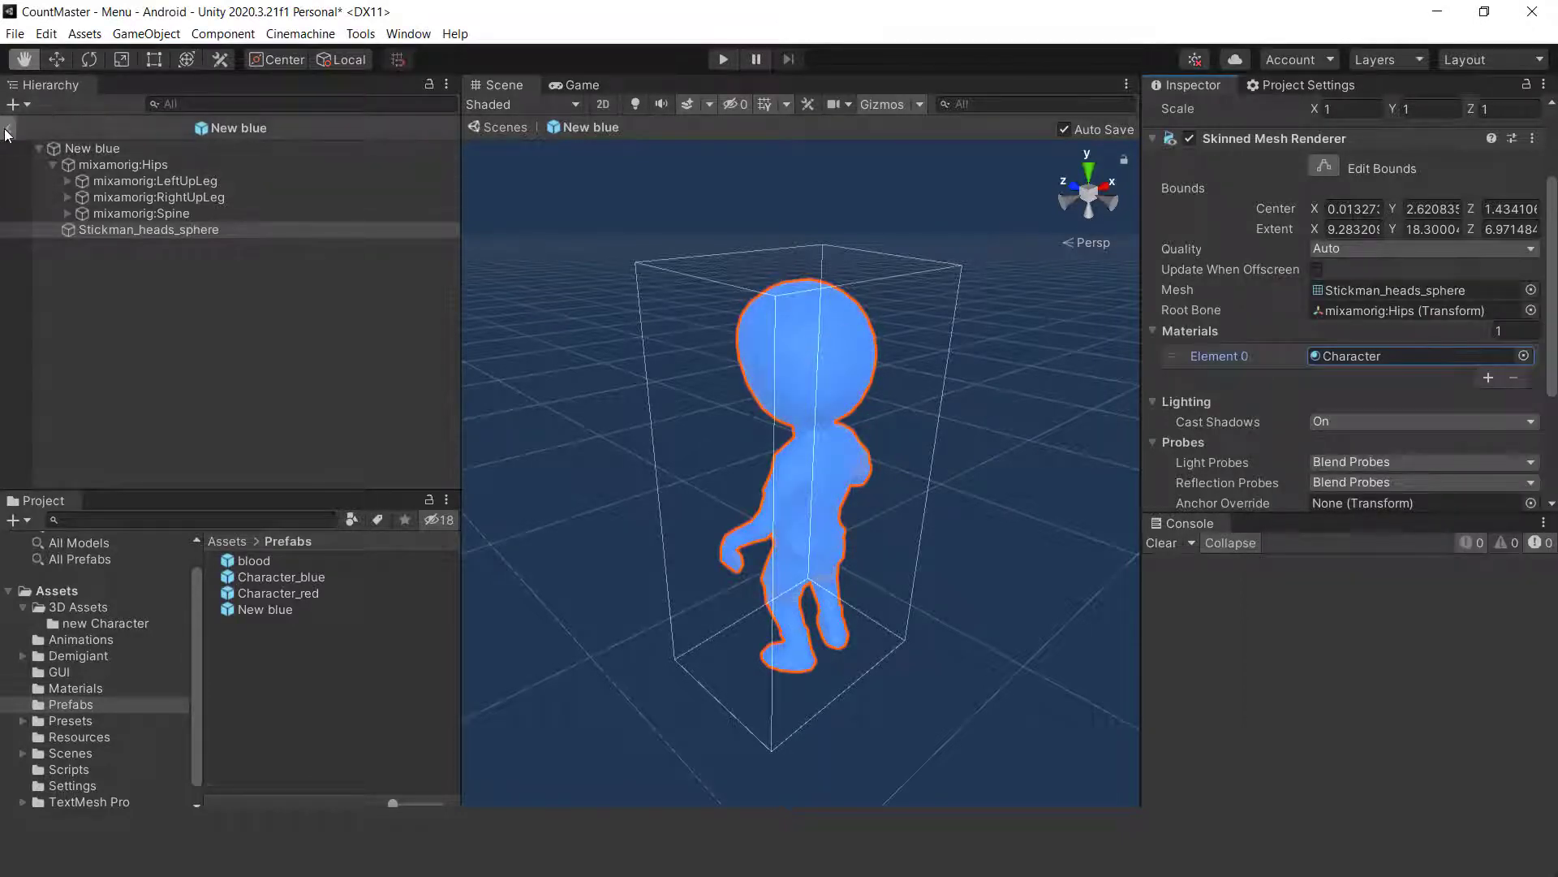
click(8, 129)
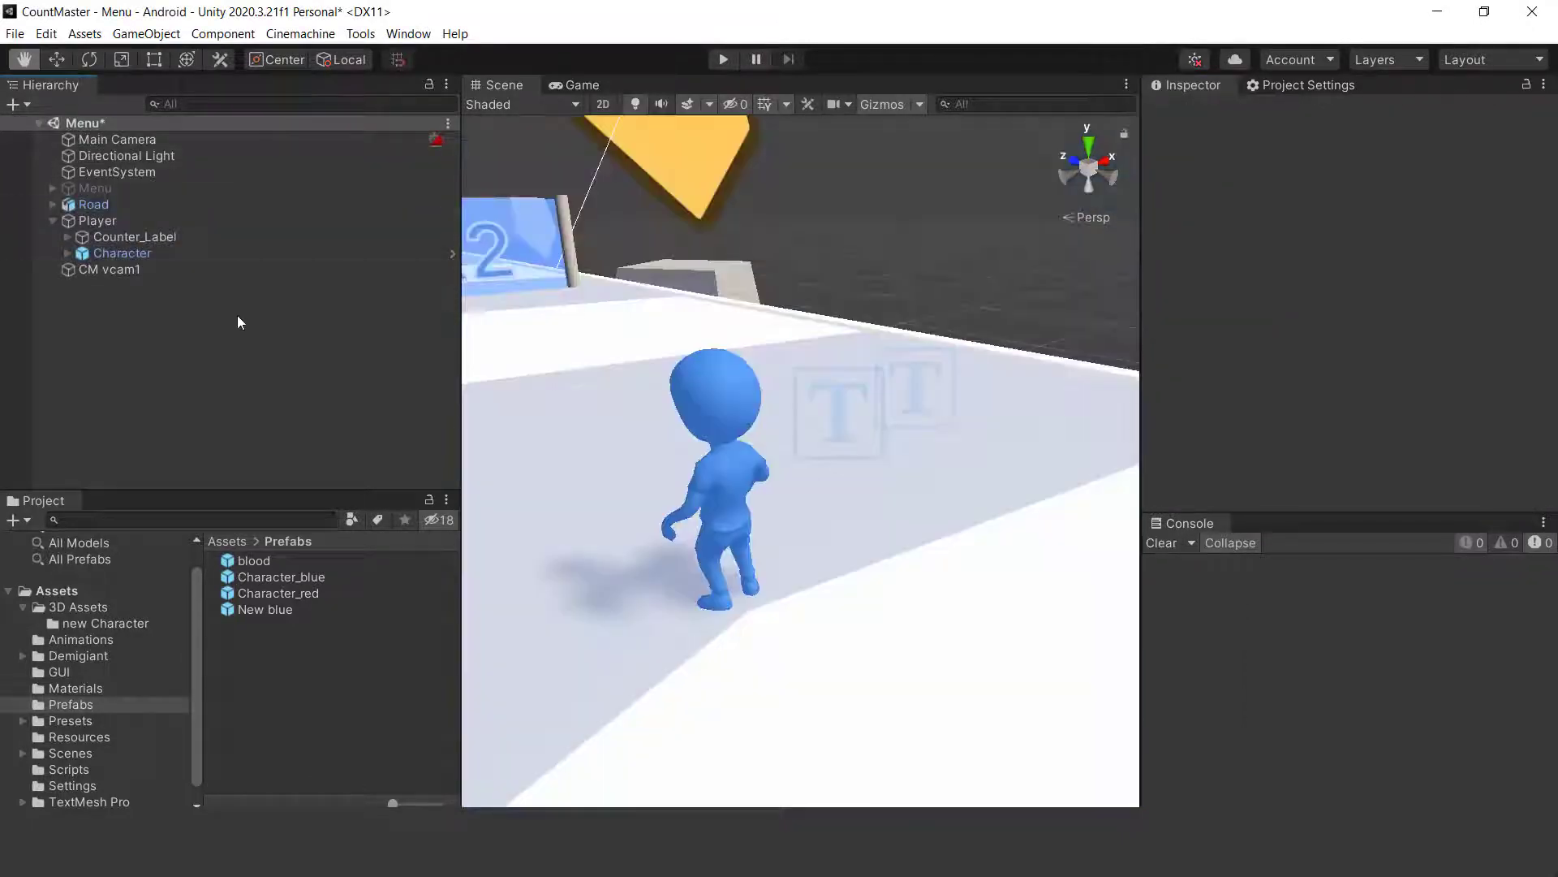
Look through the components of the Character object under Player, down to its Stick Man Manager script
click(142, 256)
scroll(1347, 309, down, 5)
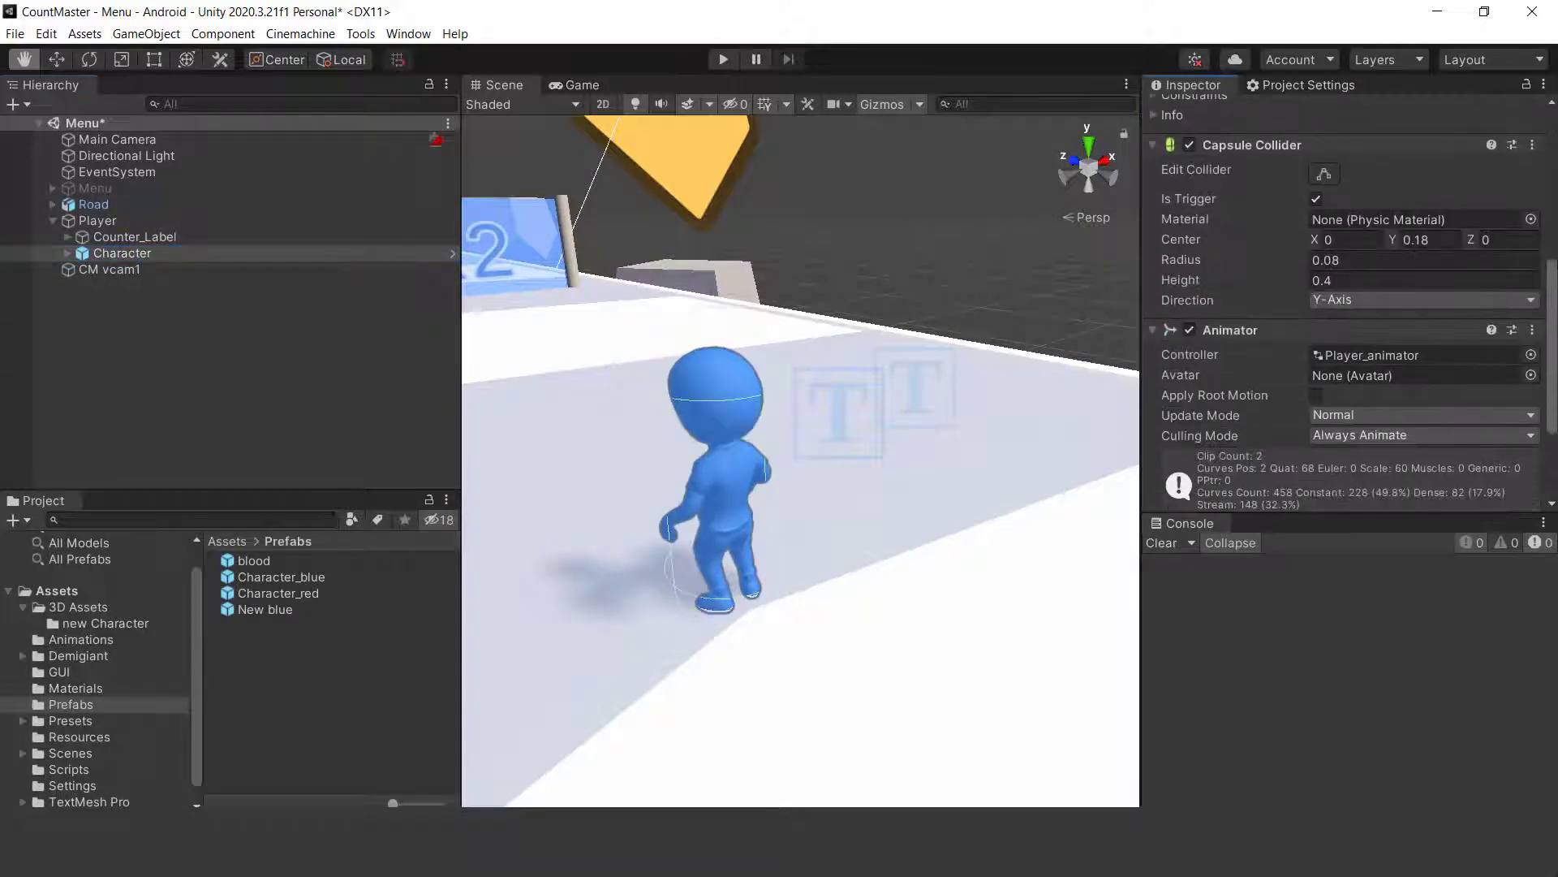
scroll(1554, 469, down, 3)
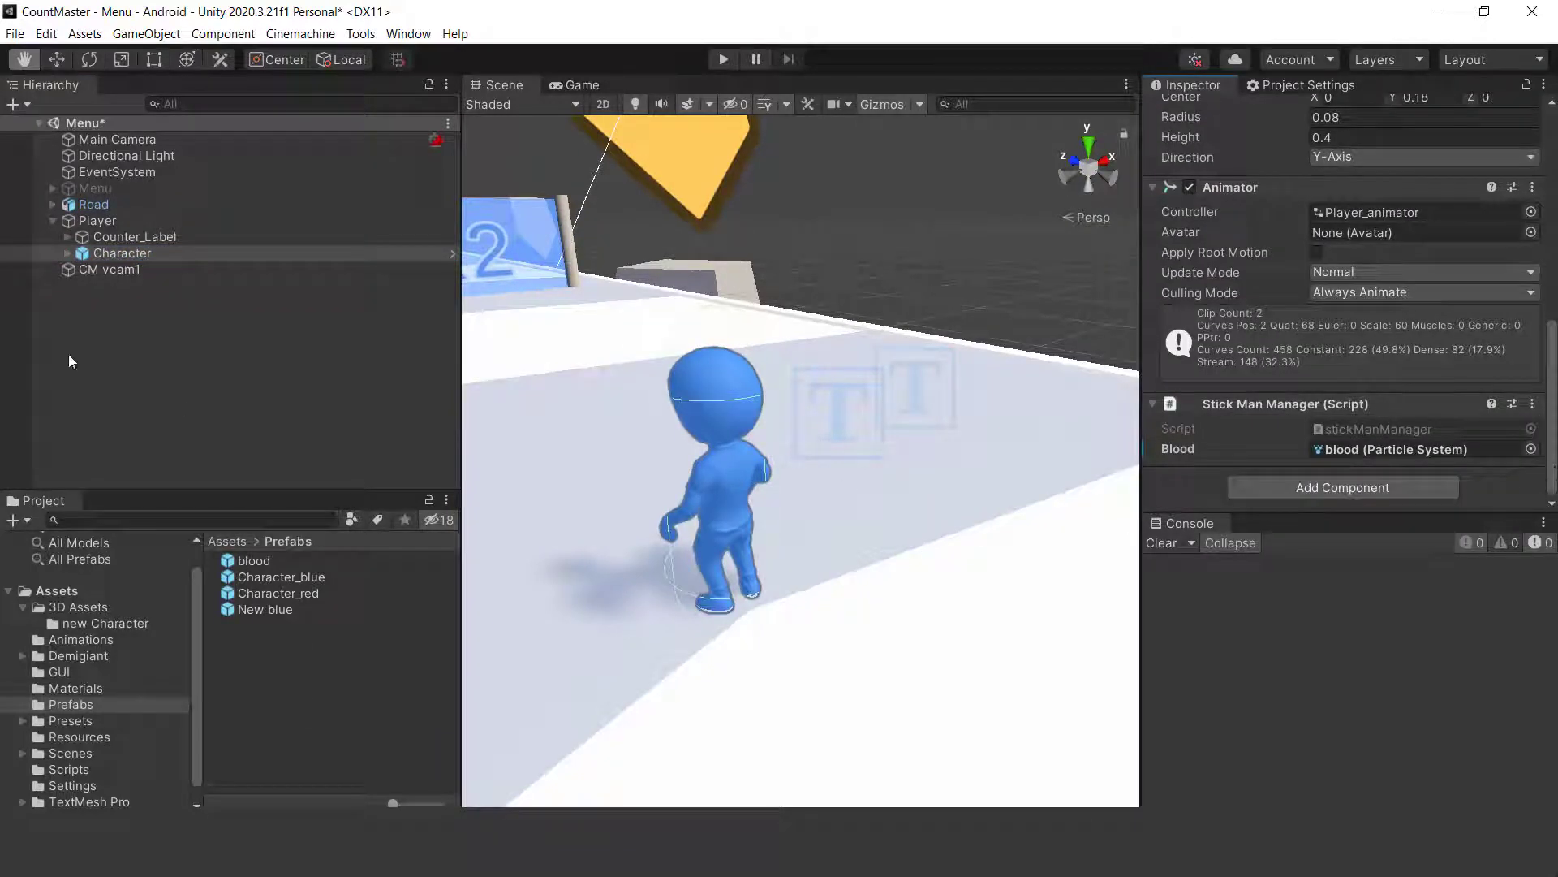
Assign the New blue prefab as the Stick Man in Player's Player Manager script
click(97, 220)
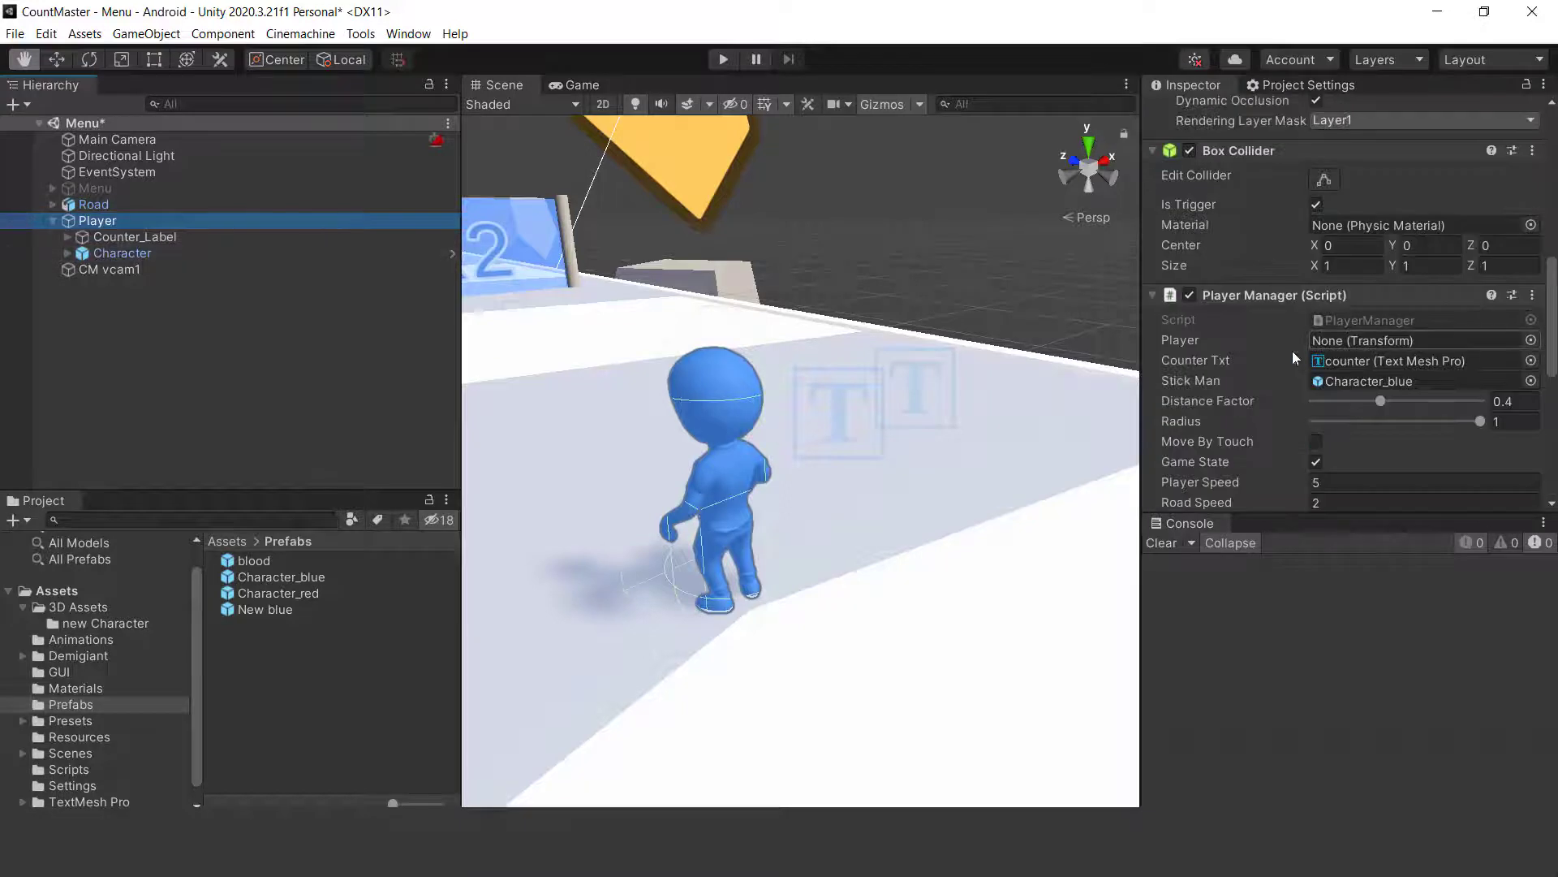
scroll(1556, 349, down, 3)
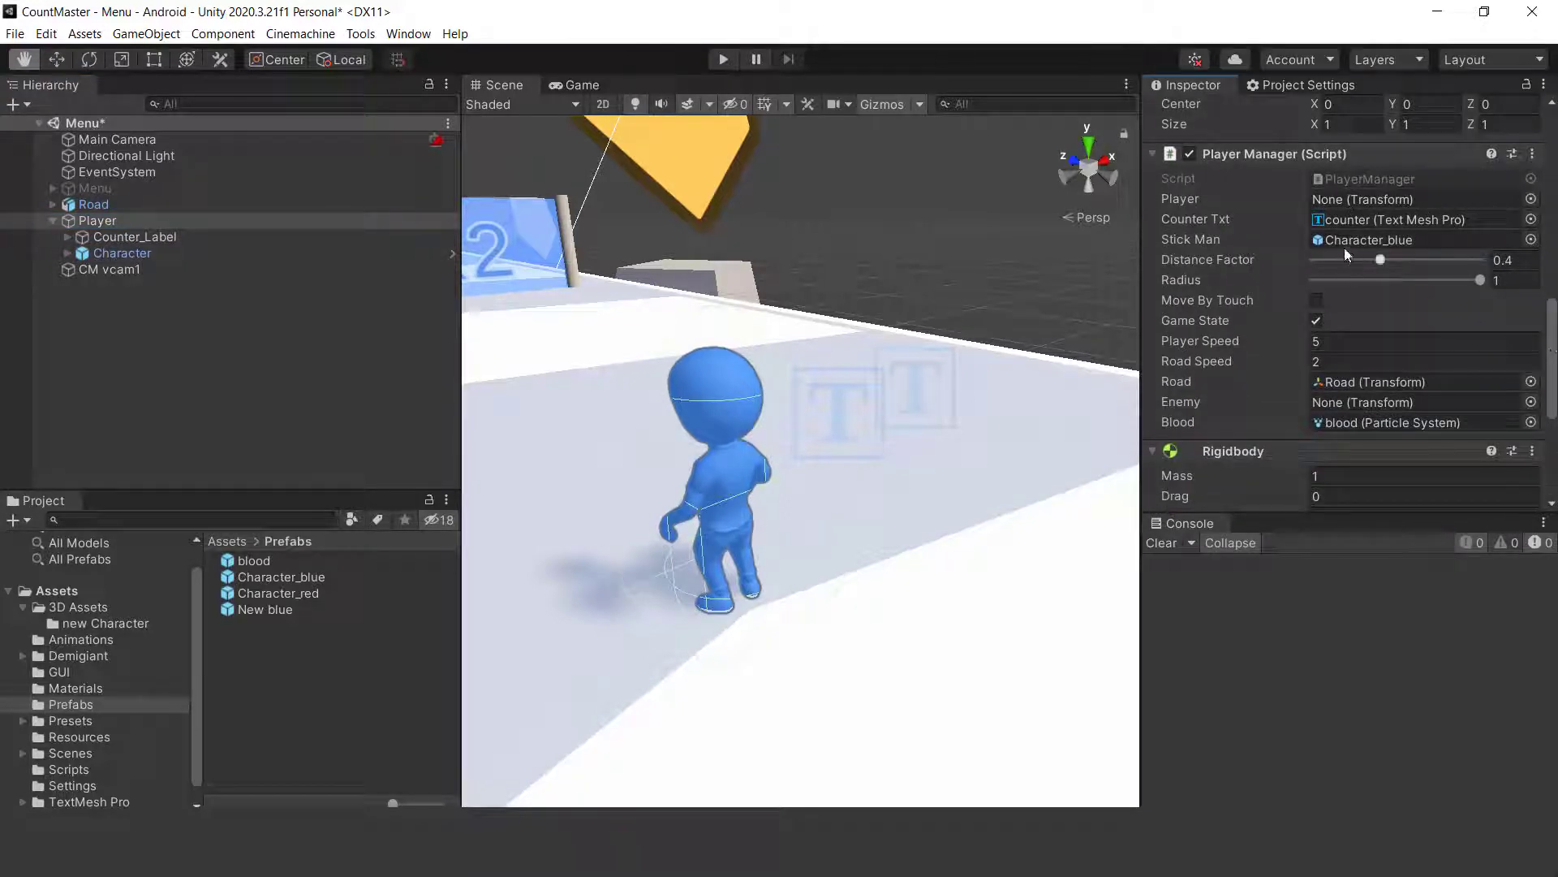
drag(272, 610, 1388, 240)
mouse_move(1550, 330)
mouse_down()
mouse_move(1550, 367)
mouse_move(1547, 300)
mouse_up()
Play-test the game with the new stickmen, check the rendering statistics, and stop playing
click(576, 86)
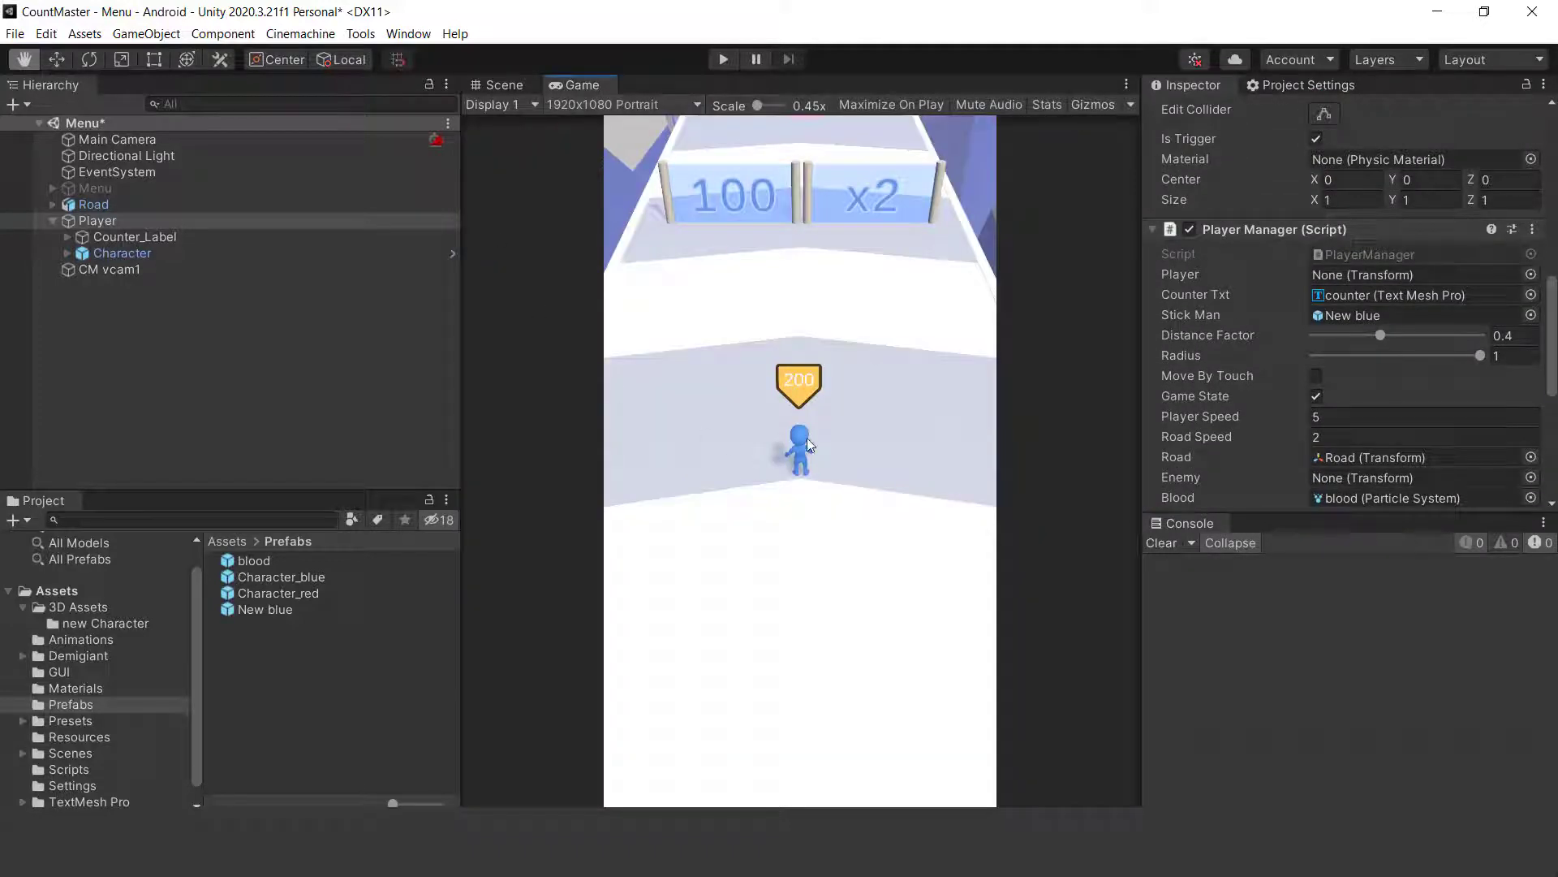
click(724, 60)
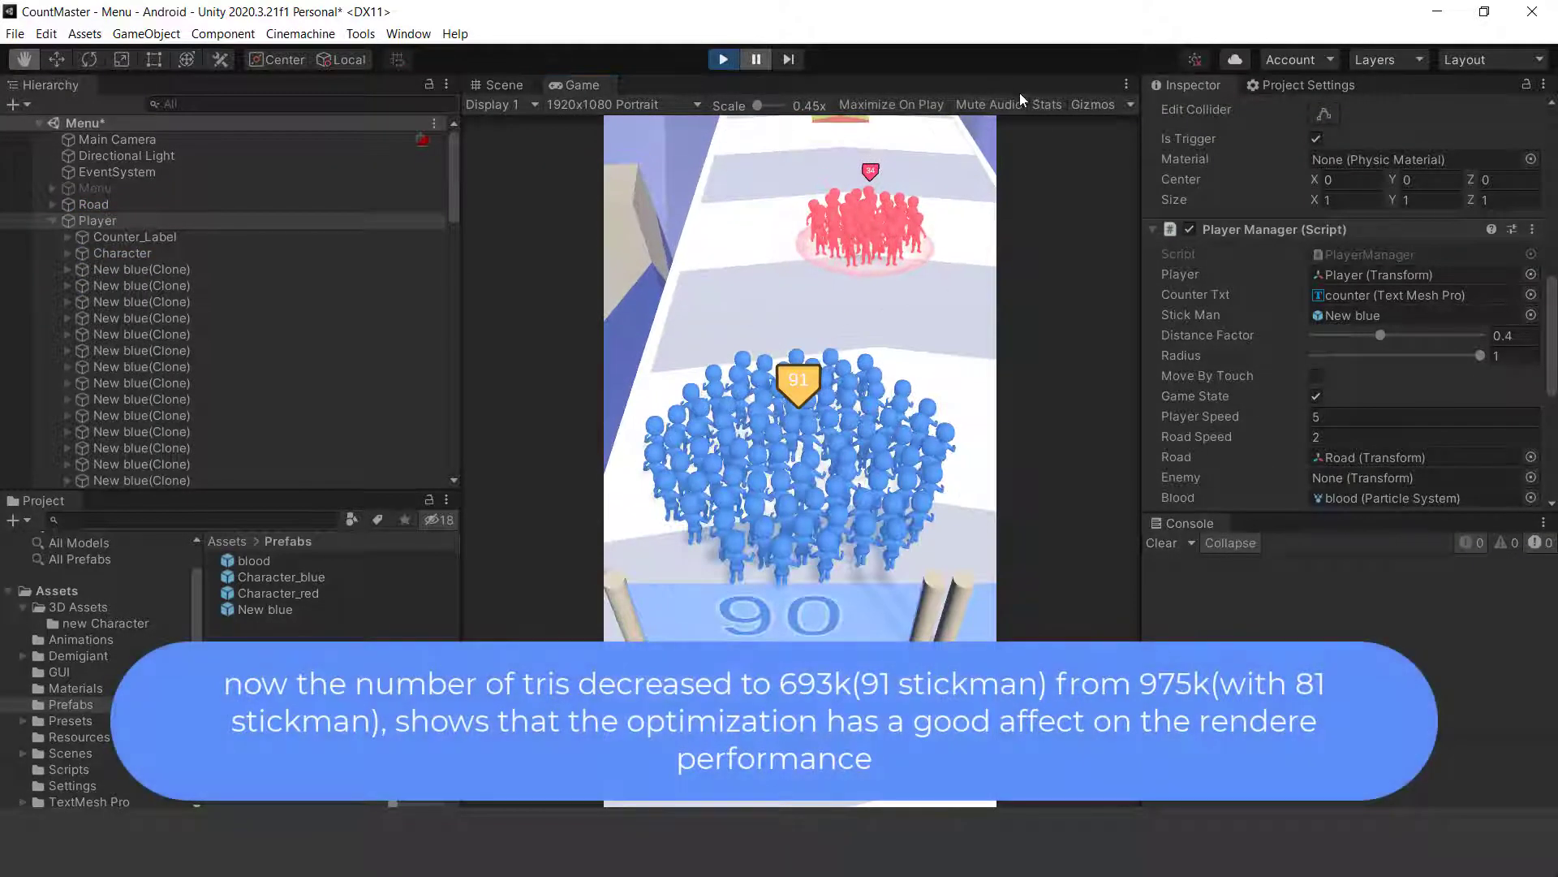
click(1046, 105)
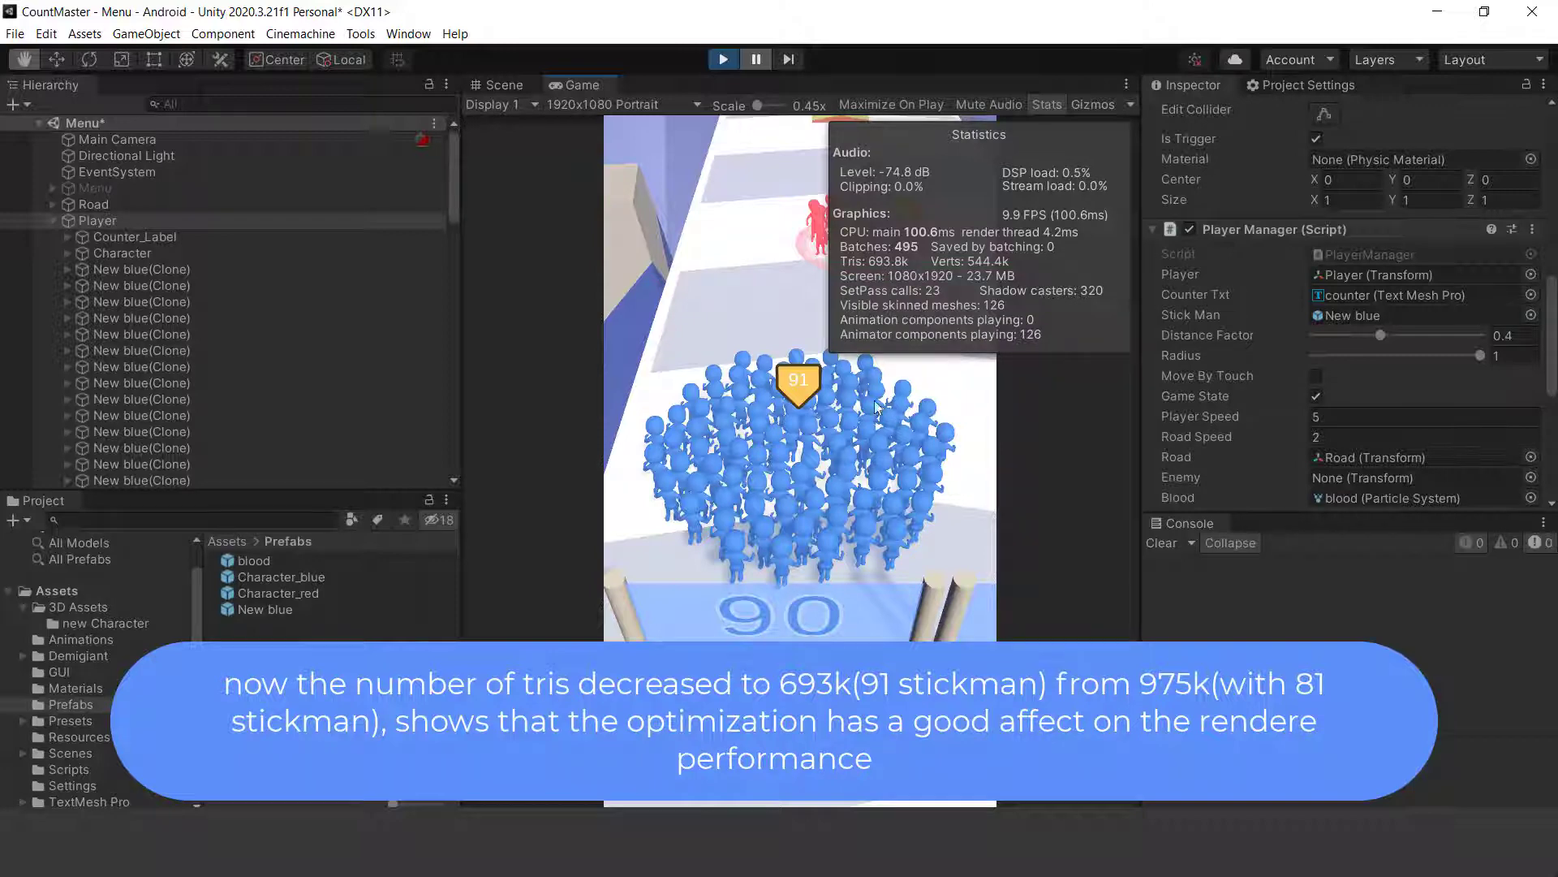
click(1046, 104)
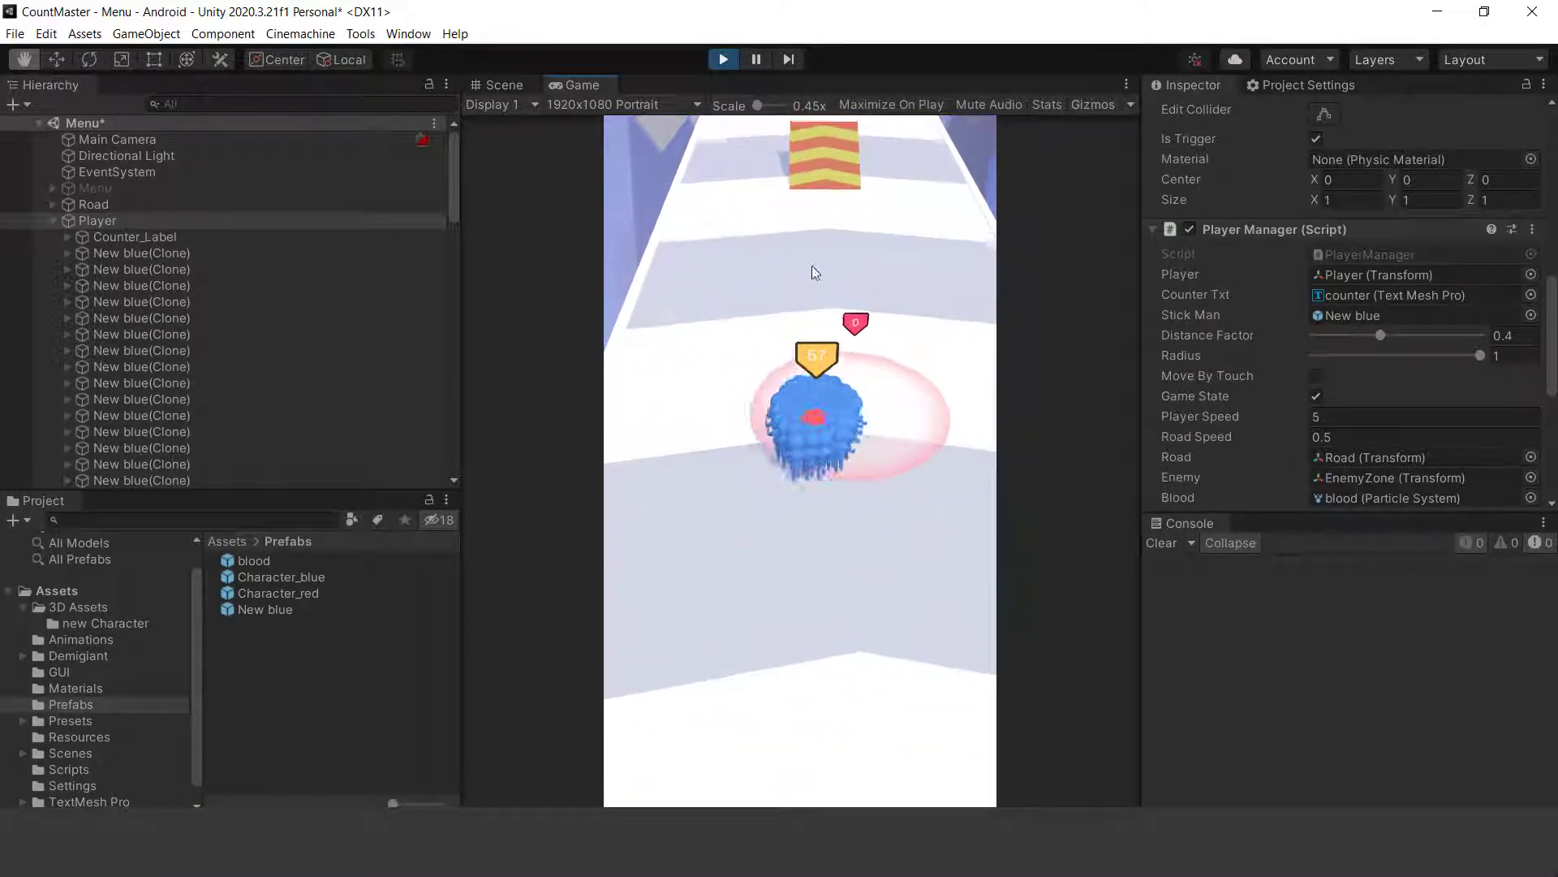
click(724, 60)
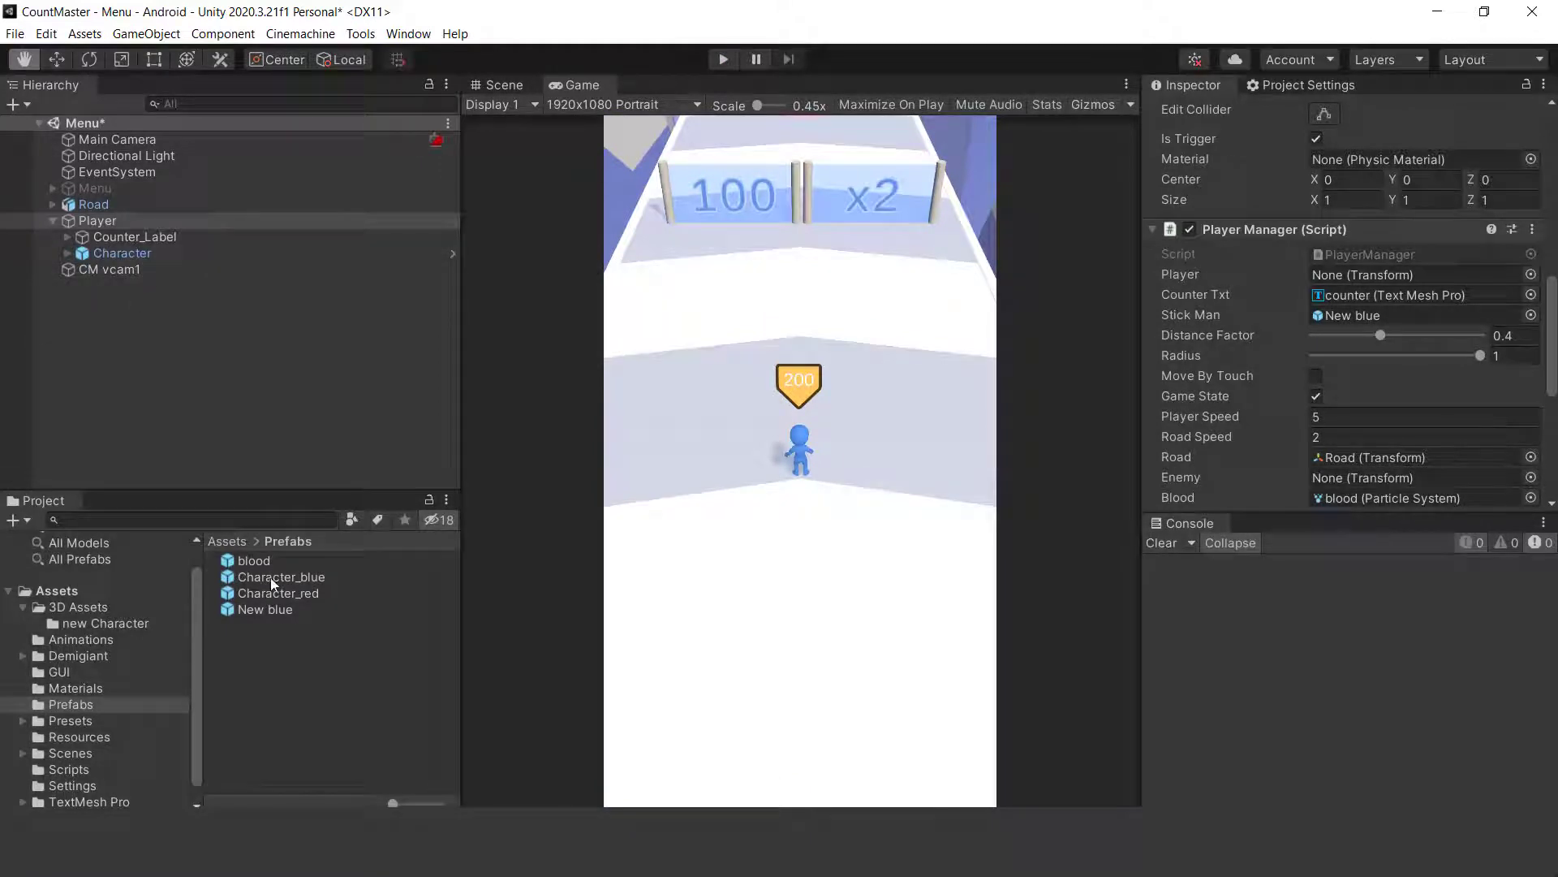
Review the New blue prefab's tag, transform and attached components
click(257, 609)
scroll(1347, 324, up, 5)
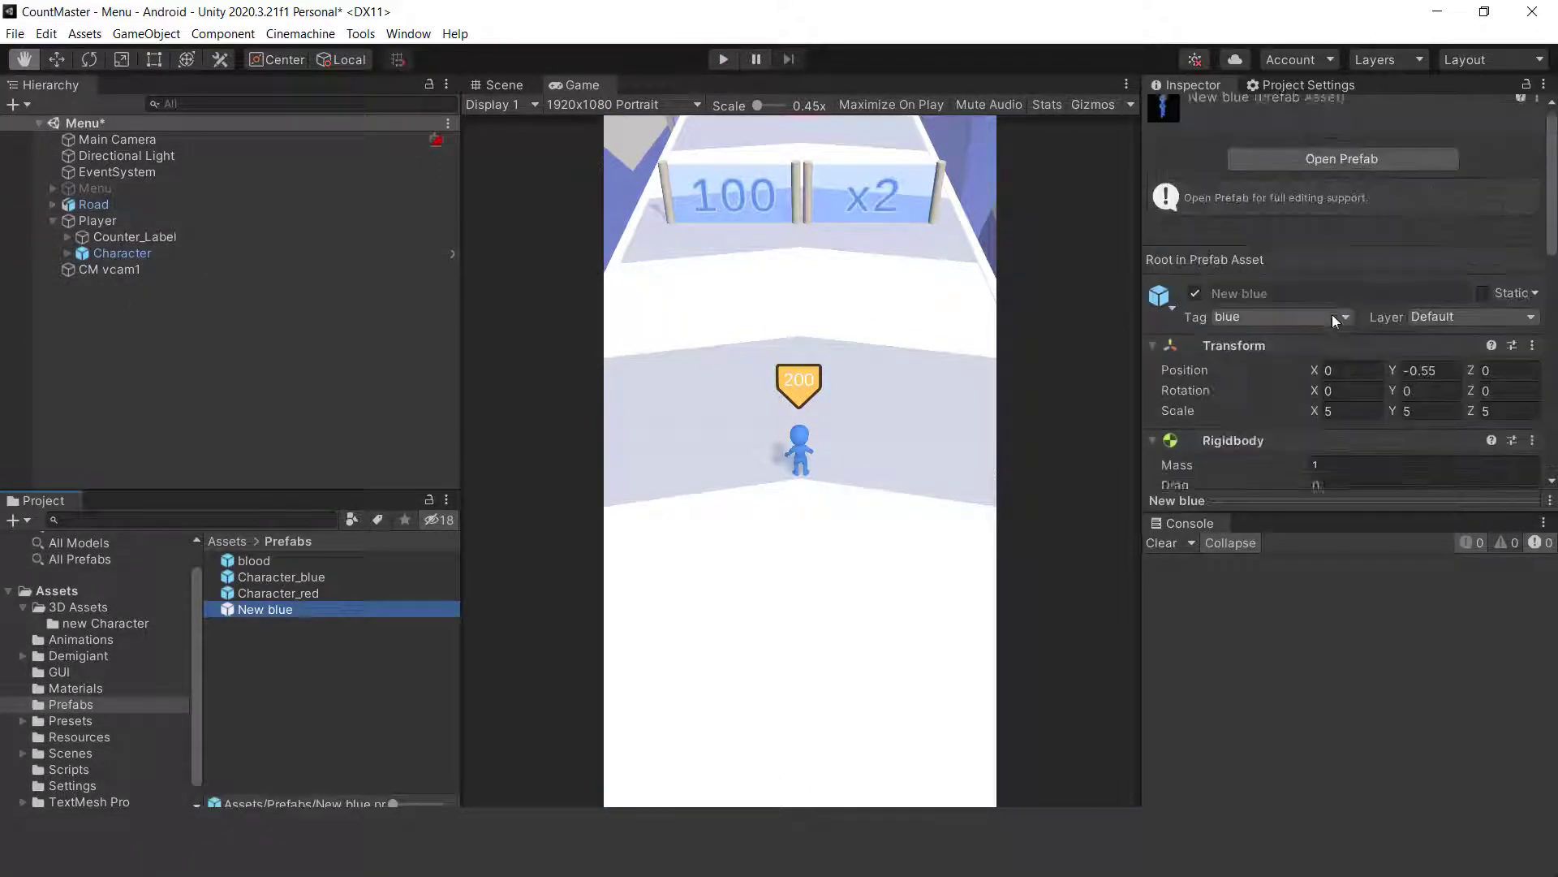
scroll(1332, 314, down, 6)
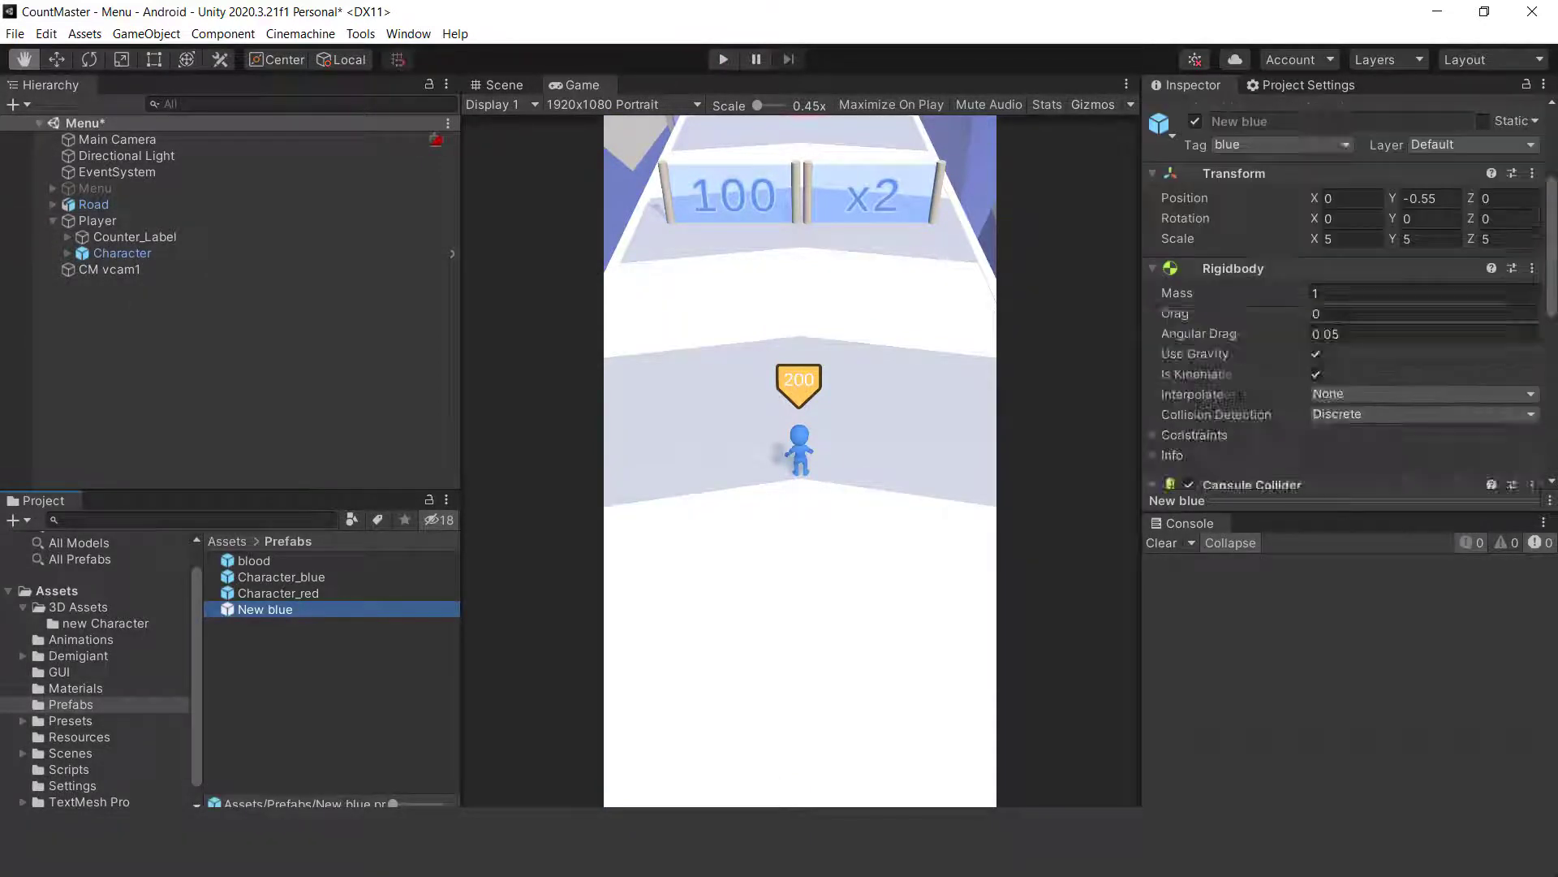
Copy the Stick Man Manager script component from Character and paste it as new onto the New blue prefab
click(118, 235)
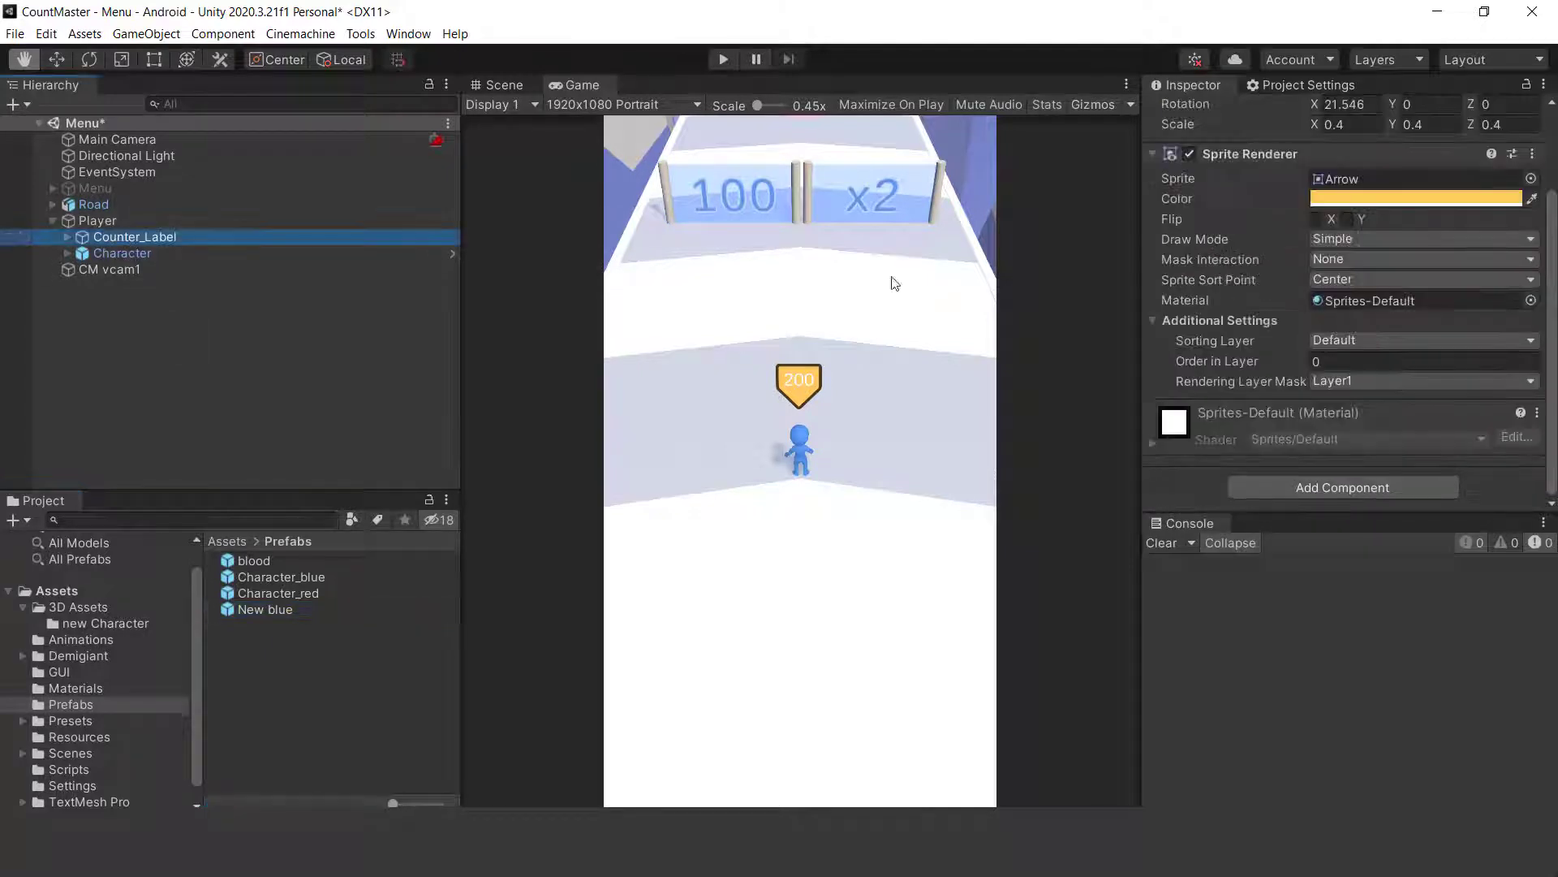
scroll(1550, 296, up, 3)
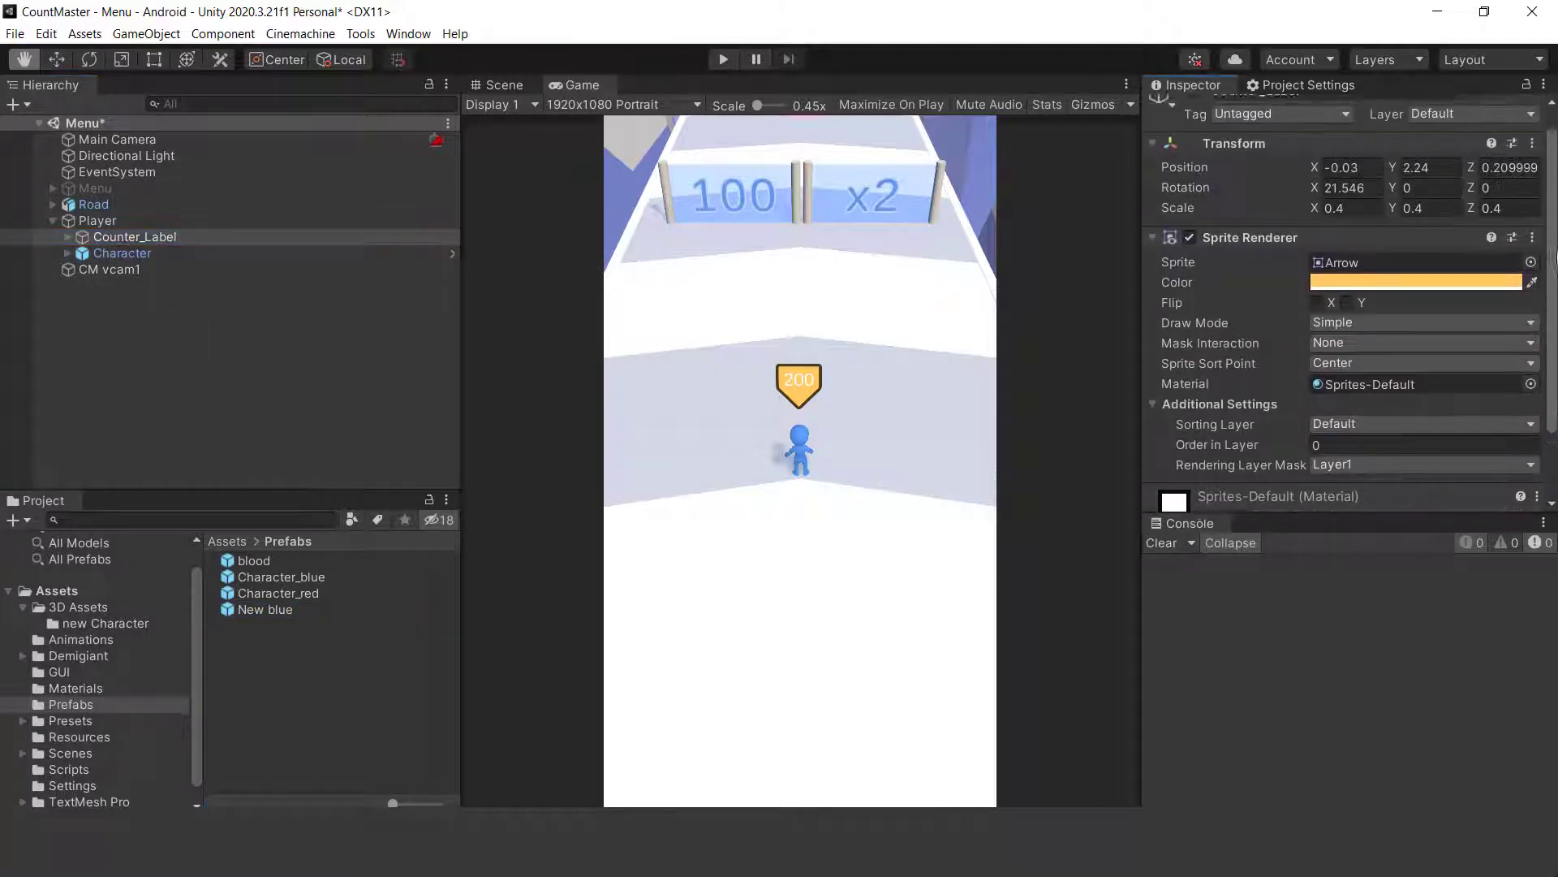
click(121, 253)
scroll(1483, 376, down, 5)
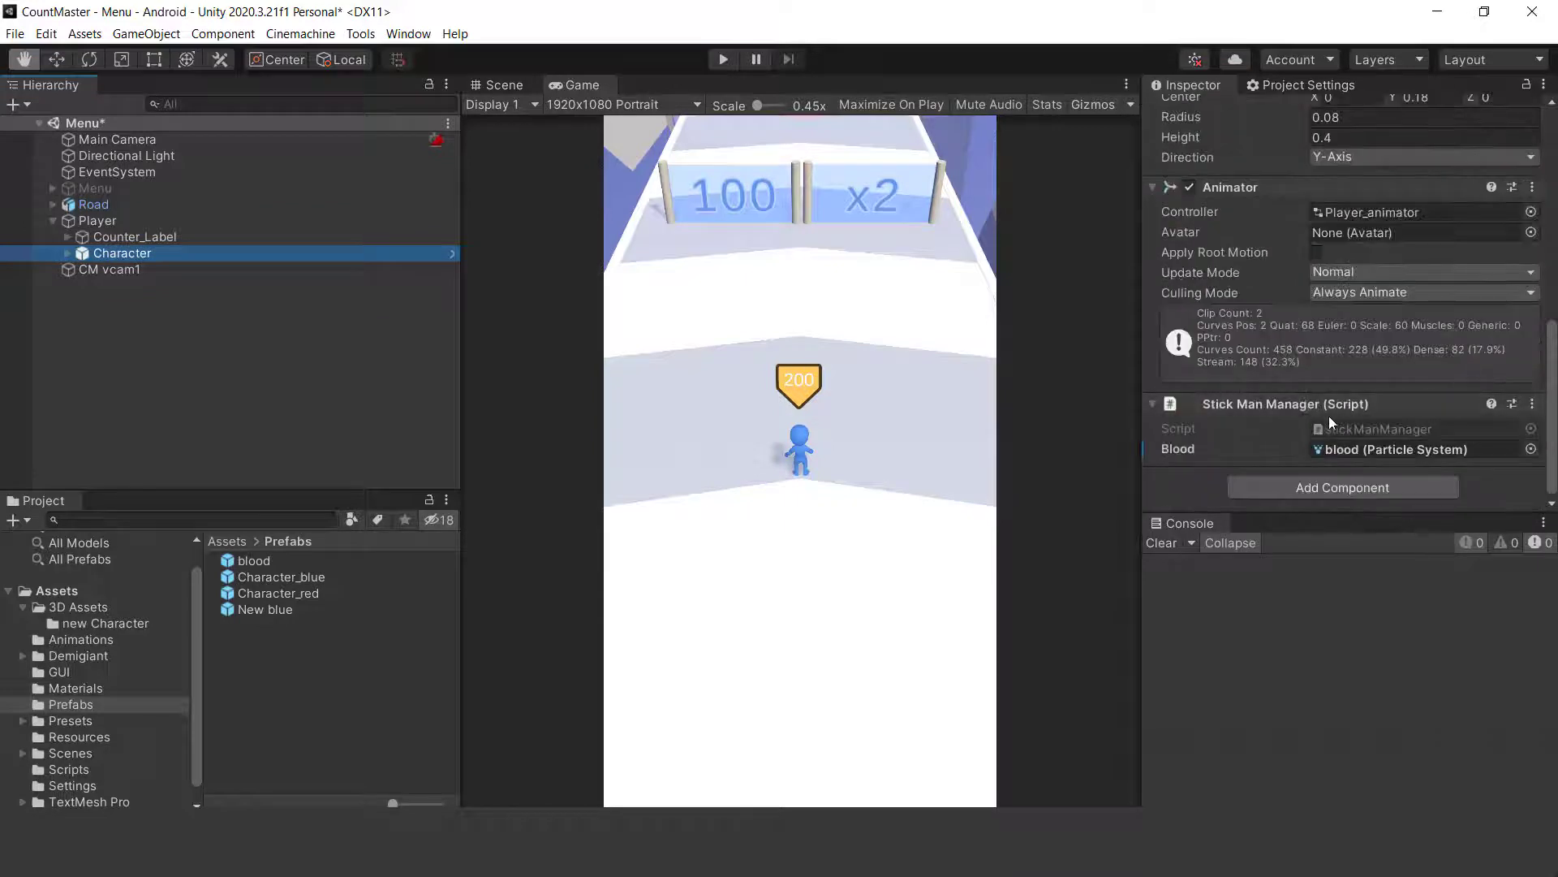
click(1532, 405)
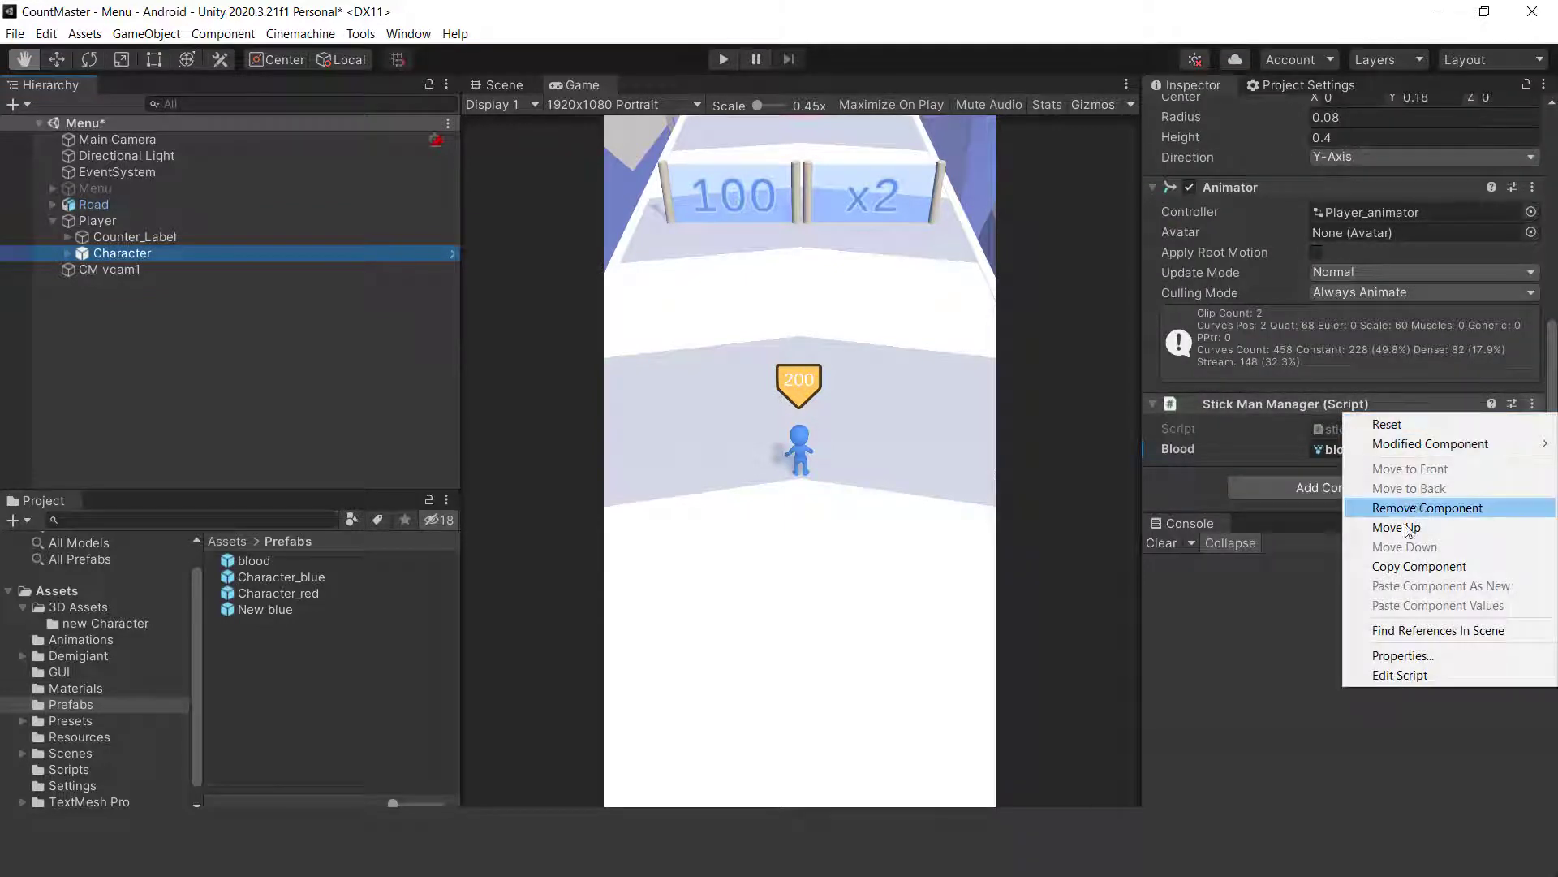
click(1401, 567)
click(268, 609)
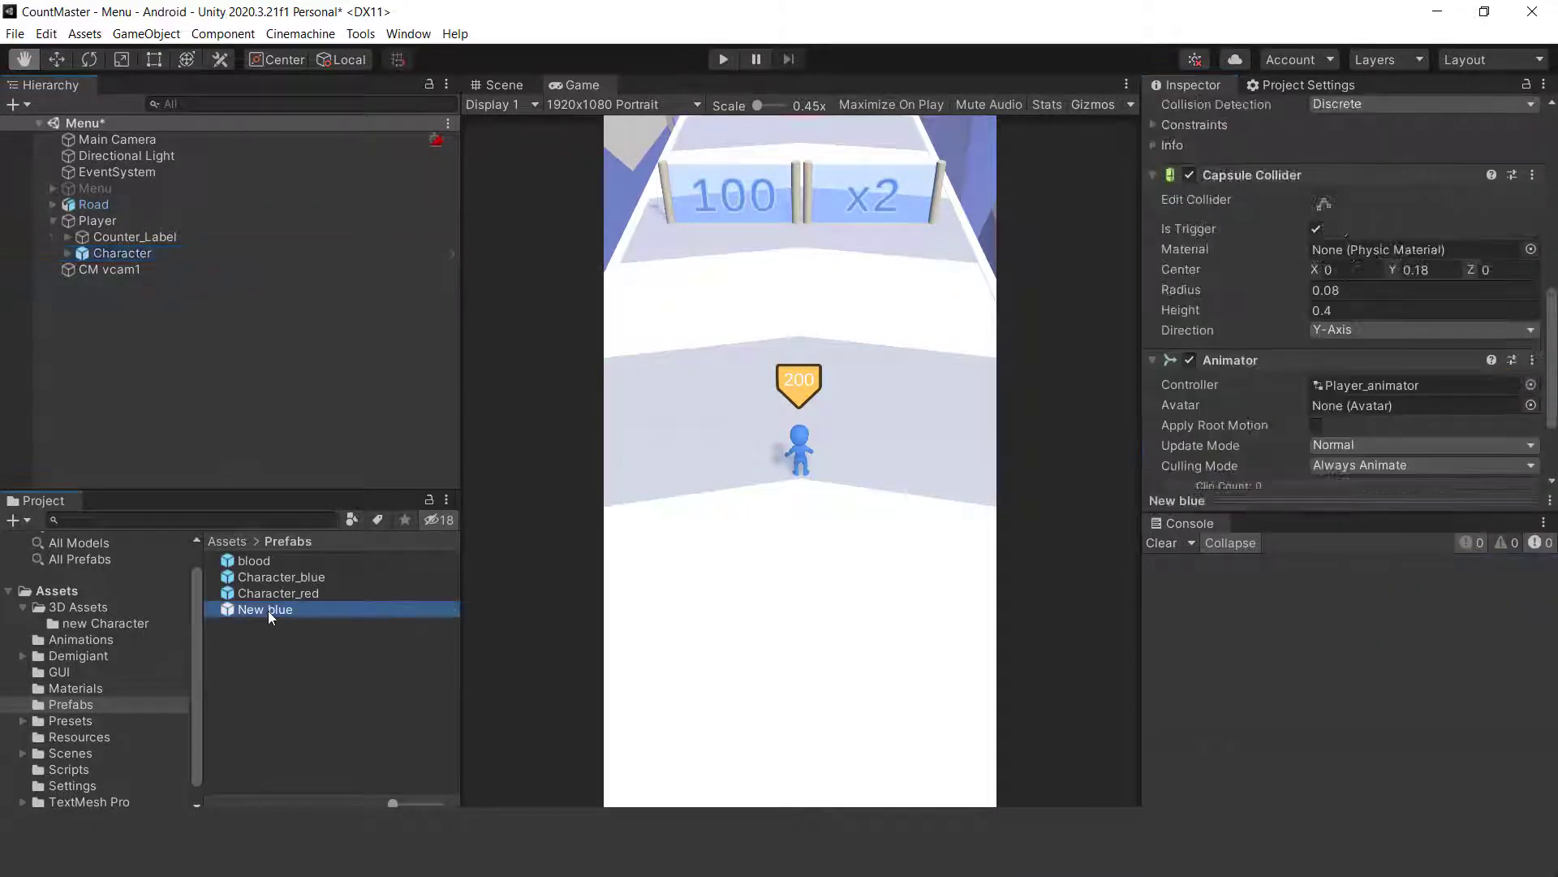
click(1532, 360)
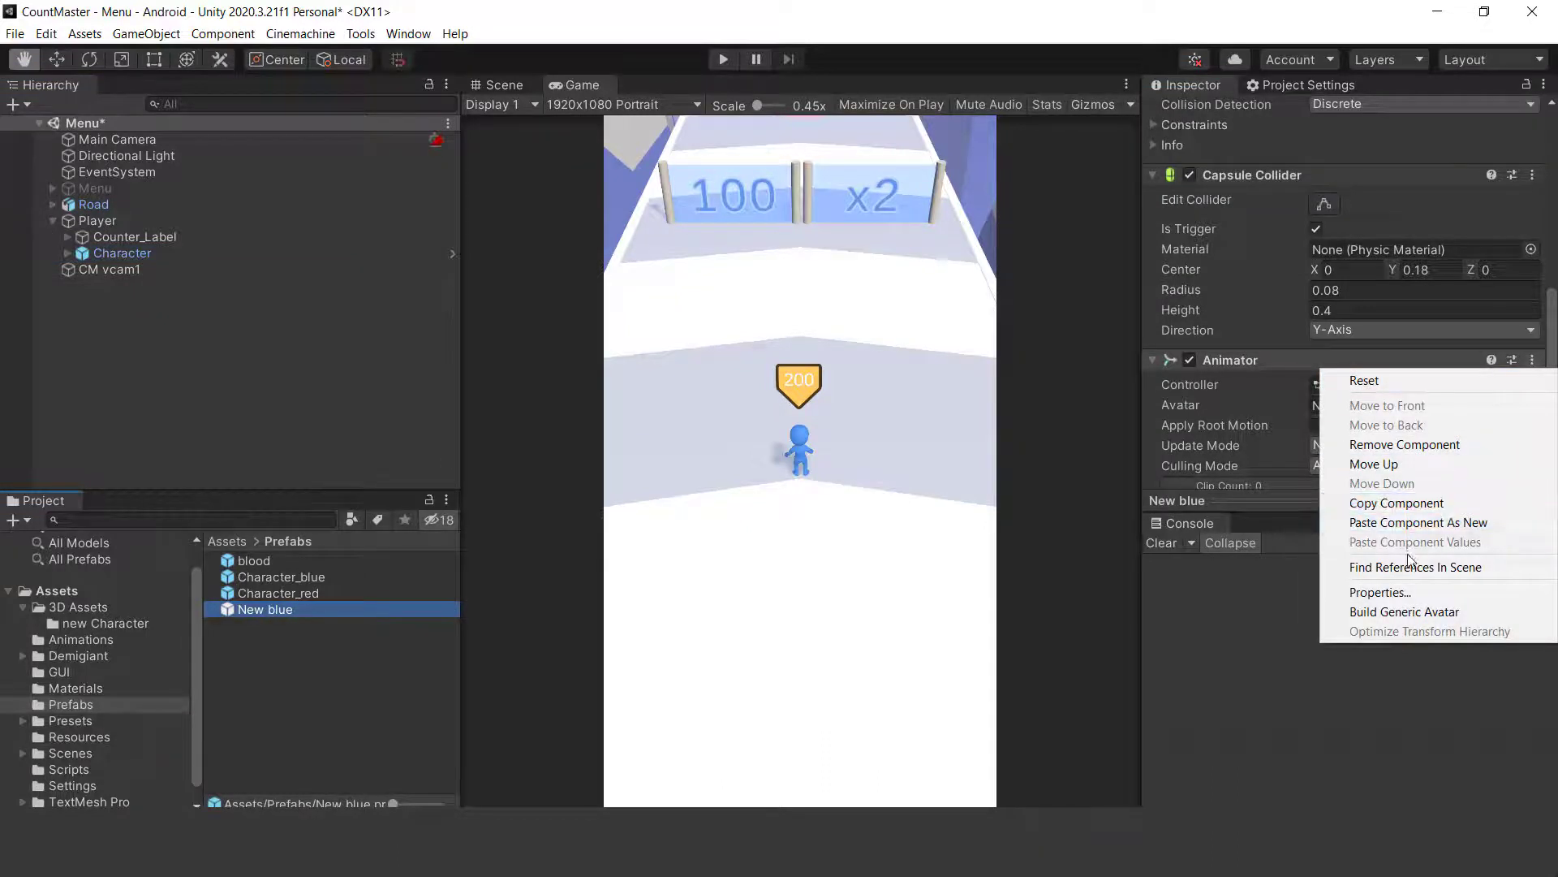
click(1404, 526)
scroll(1448, 463, down, 3)
scroll(1447, 462, down, 1)
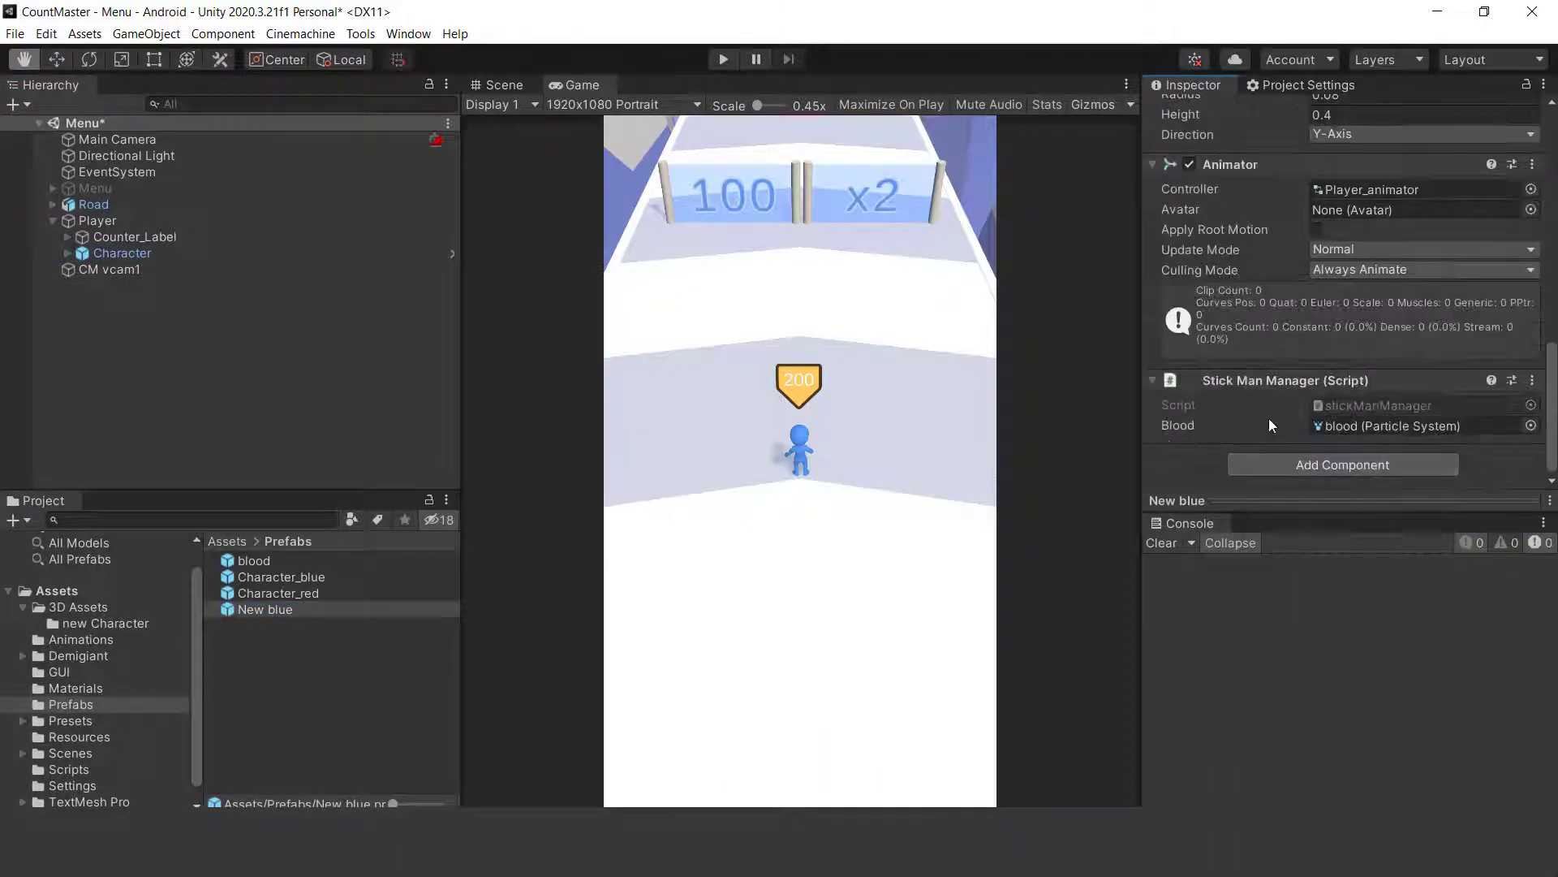
Save the Menu scene and select the New blue prefab
click(15, 33)
click(48, 118)
click(264, 612)
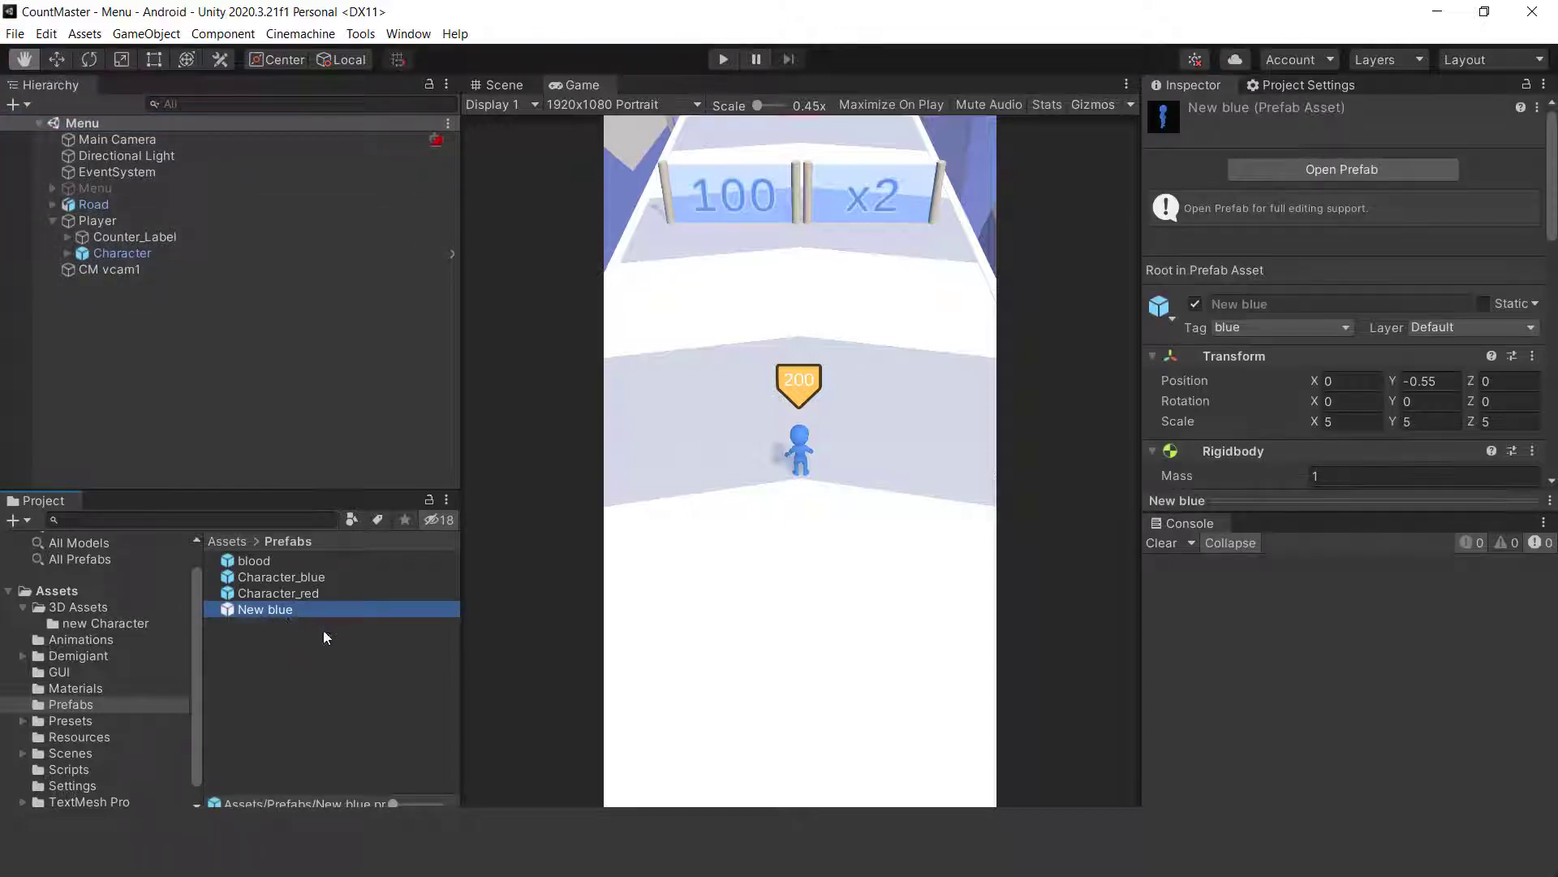
Duplicate the New blue prefab and name the copy New red
key(ctrl+d)
click(292, 613)
drag(287, 616, 269, 620)
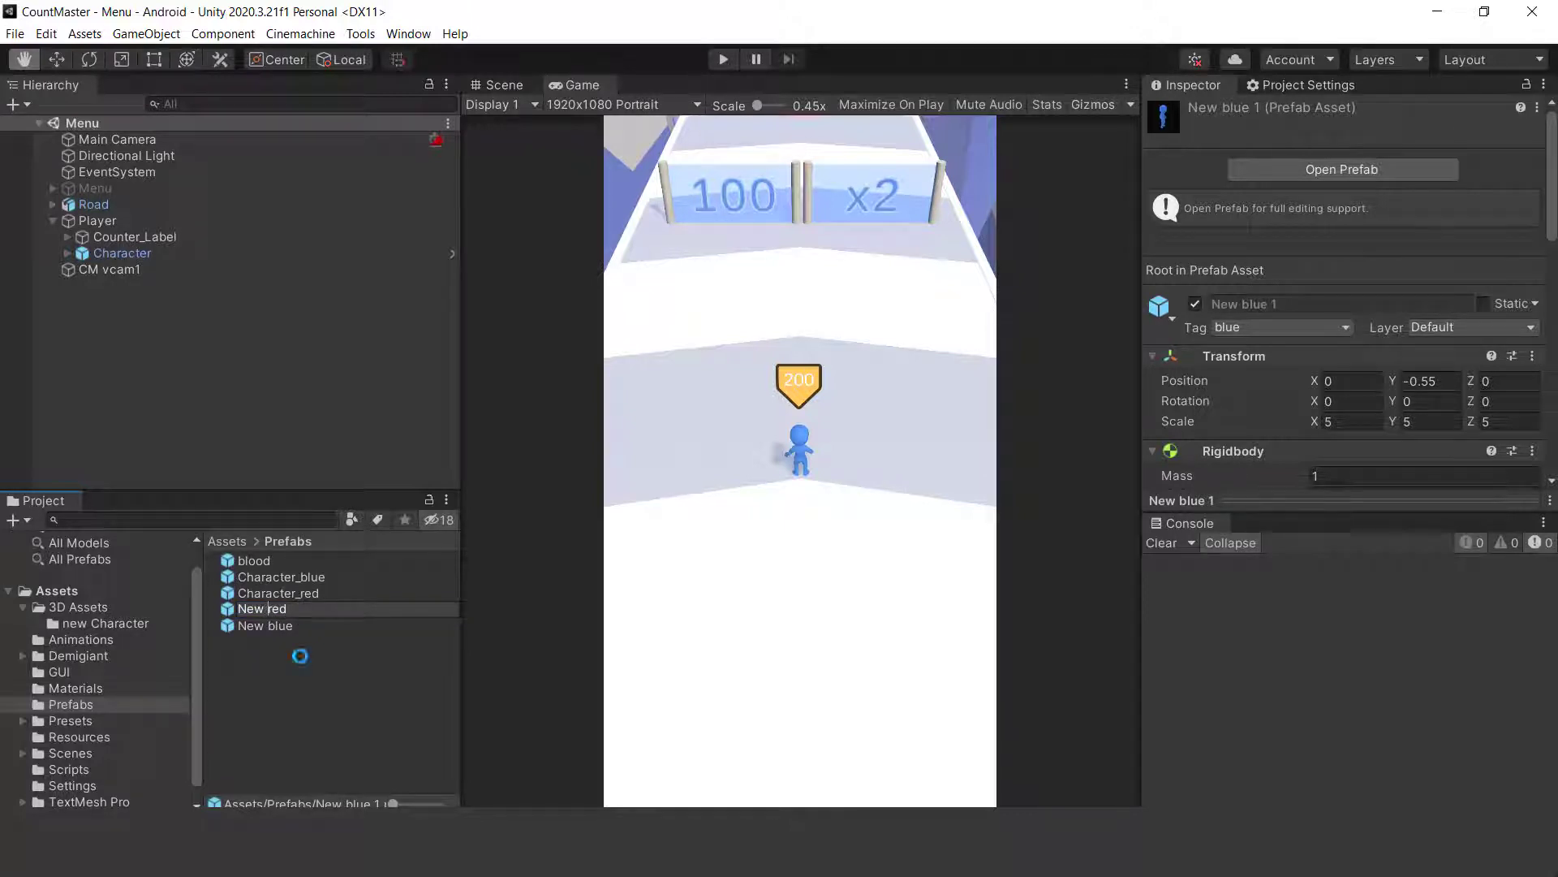
key(Return)
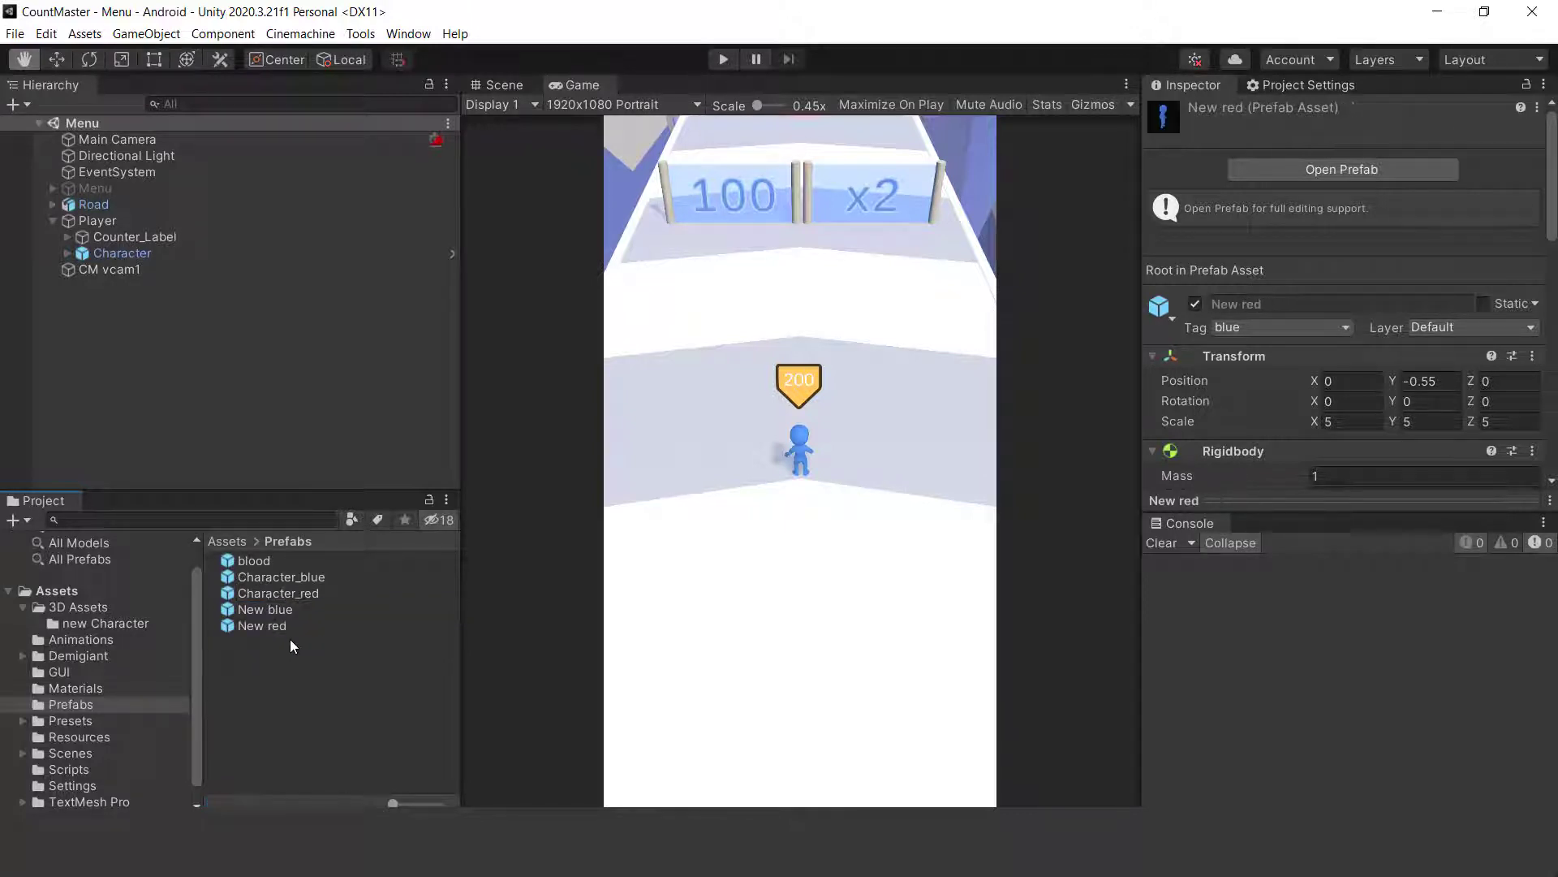
Review the Character_red prefab's tag, transform and attached components as the reference for New red
click(313, 577)
click(317, 592)
scroll(1343, 309, down, 5)
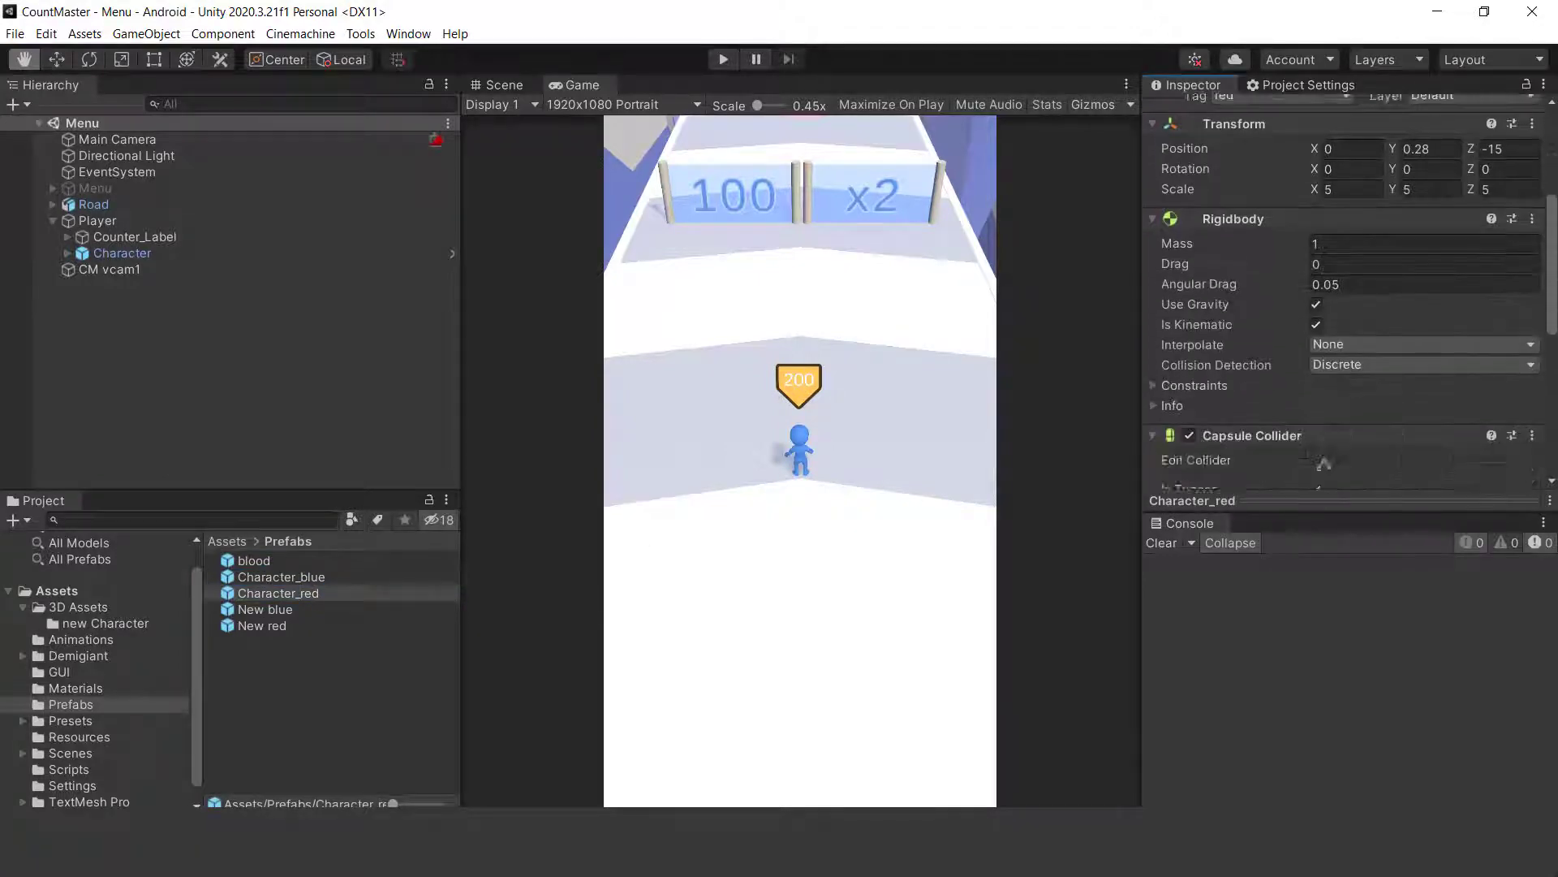
scroll(1343, 309, down, 4)
scroll(1542, 244, up, 8)
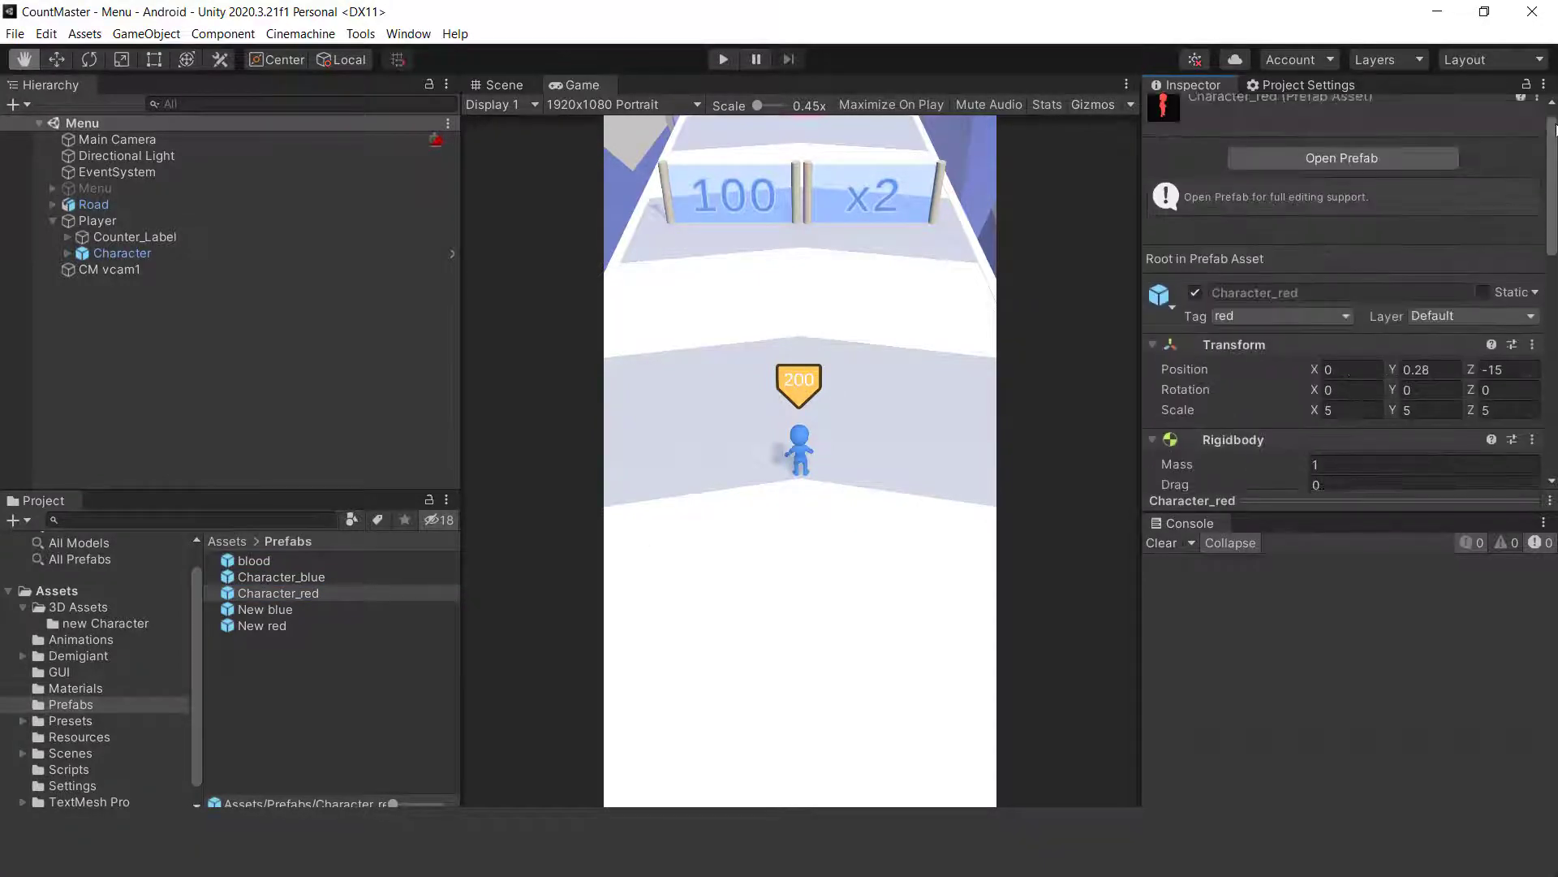
scroll(1547, 243, down, 8)
Remove the Stick Man Manager script from the New red prefab and set its tag to red
click(276, 625)
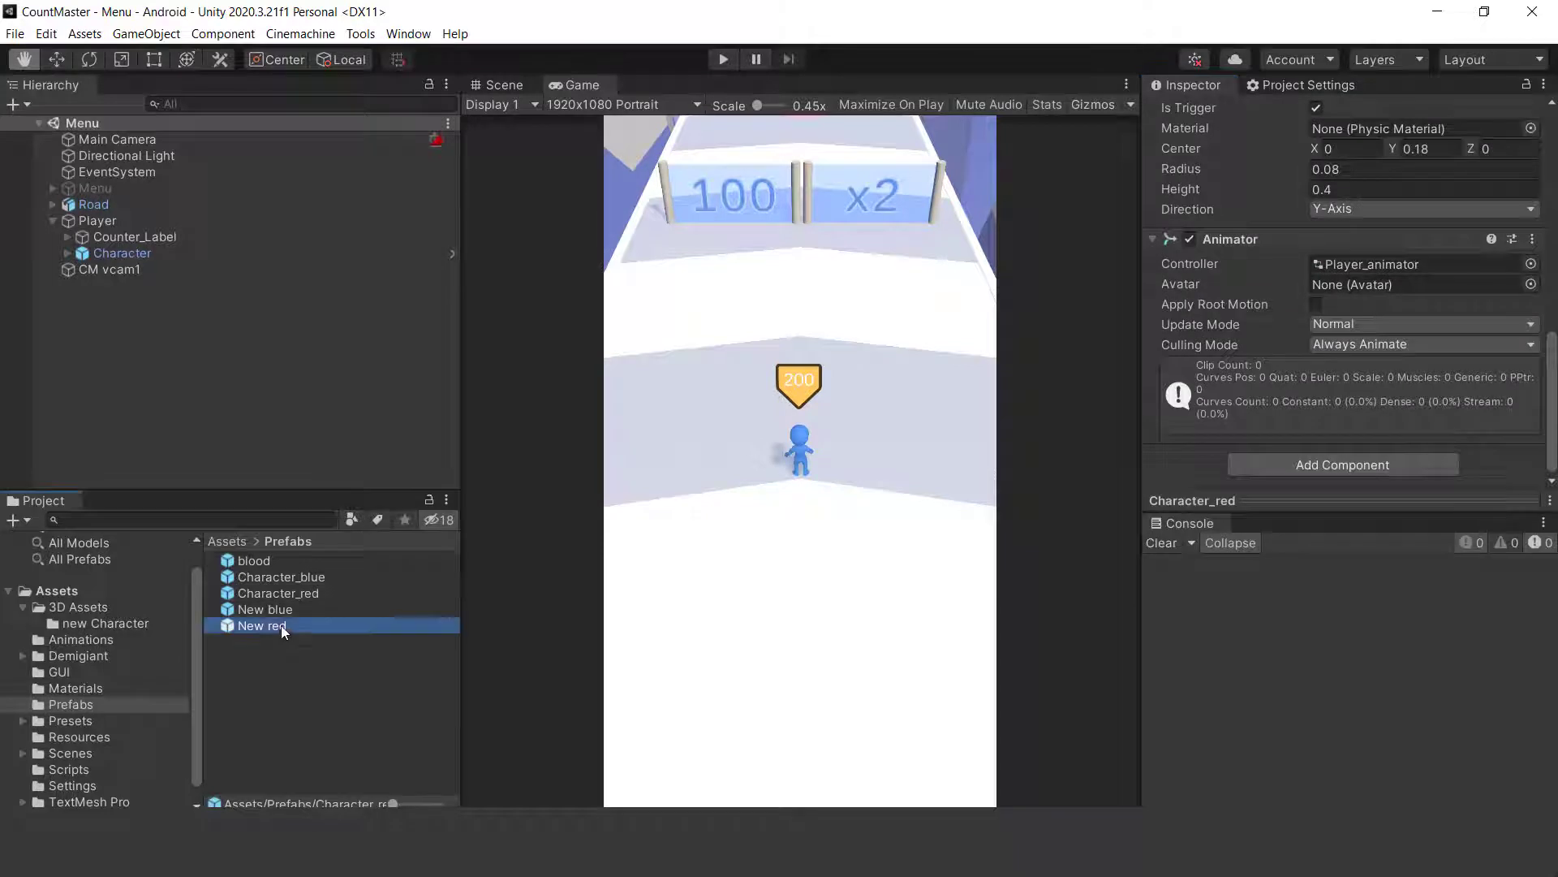
click(1533, 455)
click(1436, 540)
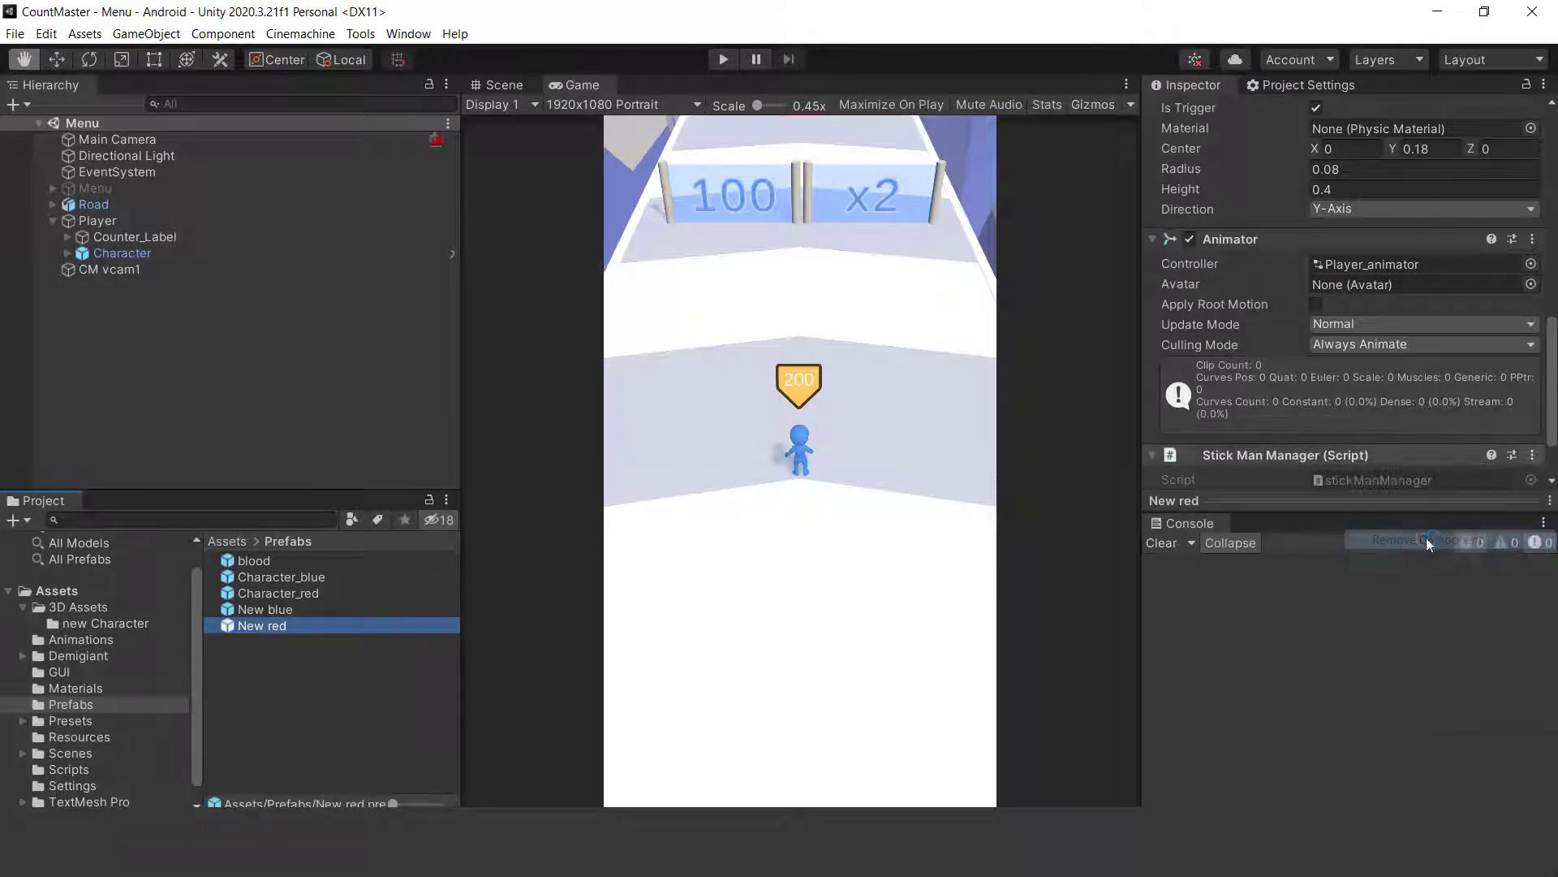
scroll(1552, 171, up, 8)
scroll(1440, 159, up, 2)
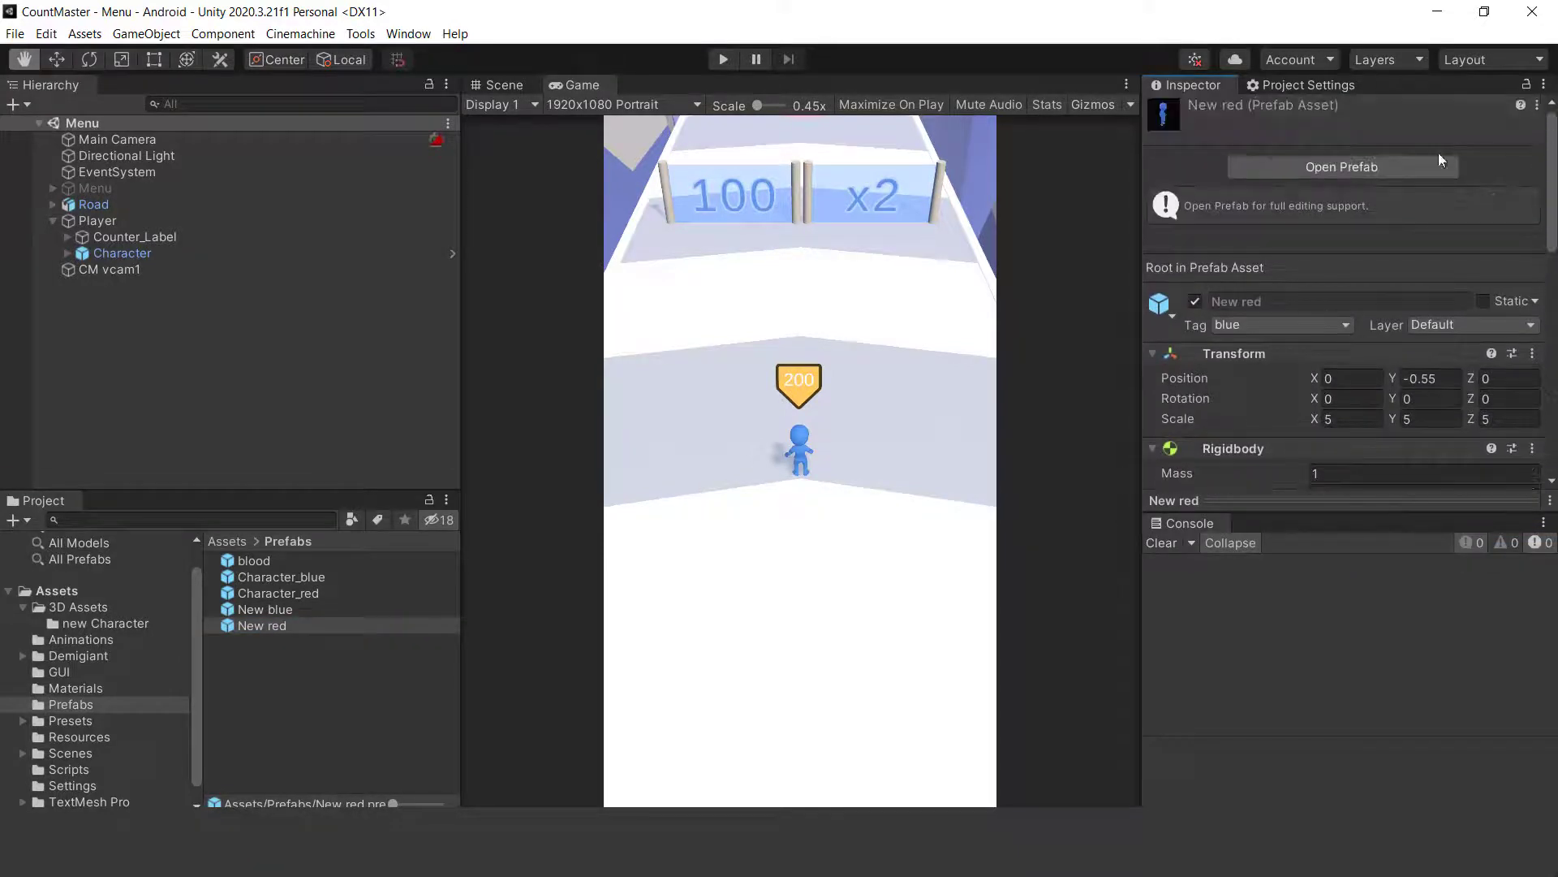
click(1253, 329)
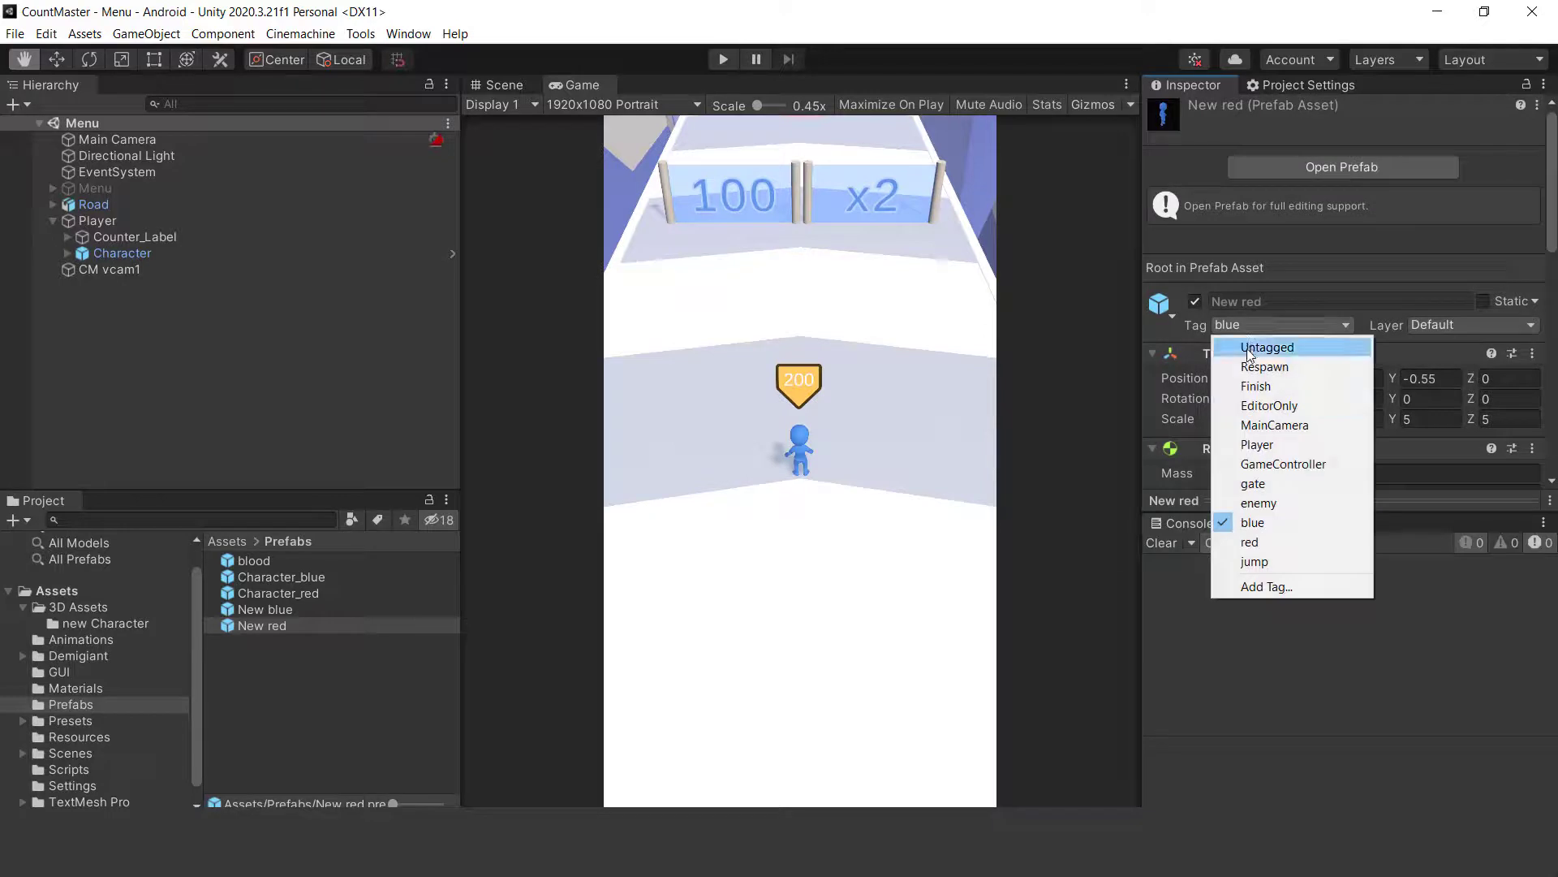
click(1265, 542)
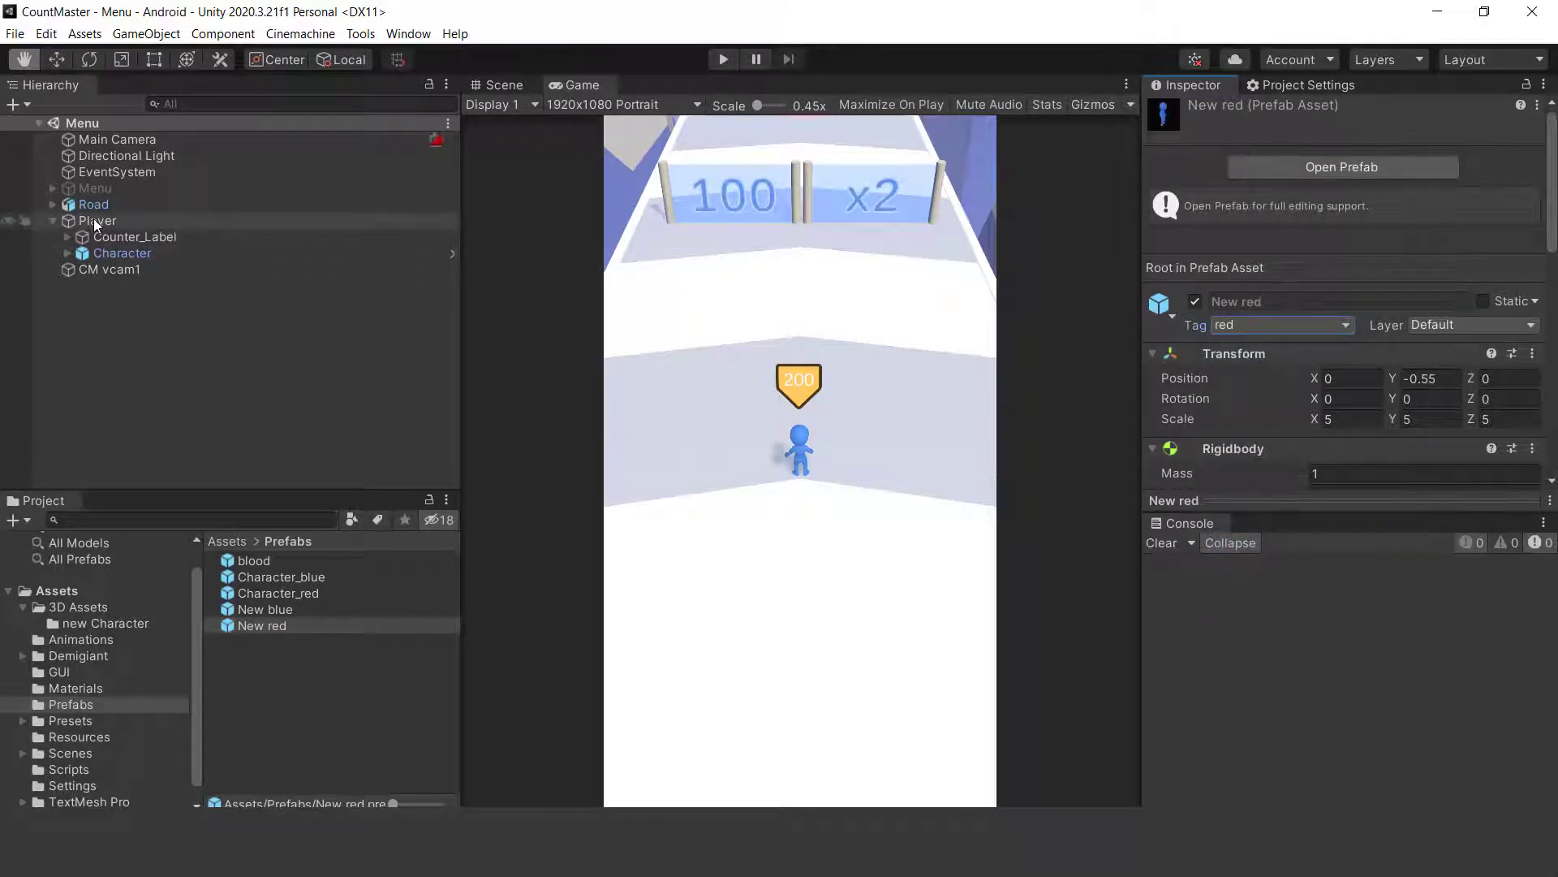
Assign the New red prefab as the Stick Man in the Enemy Manager script of EnemyZone's EnemyManager object under Road
click(53, 204)
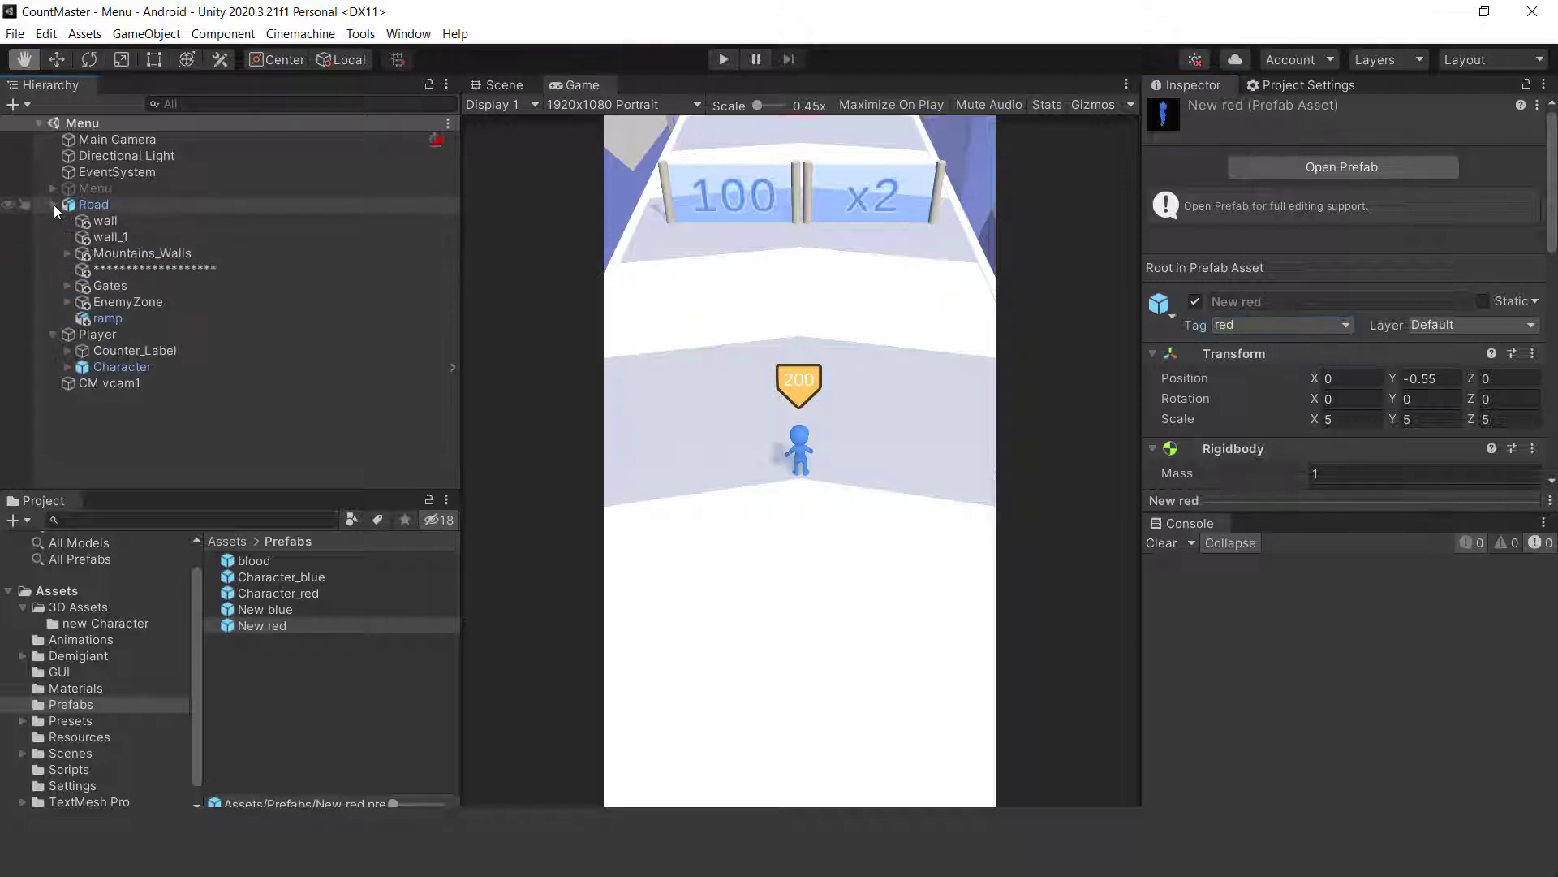
click(260, 302)
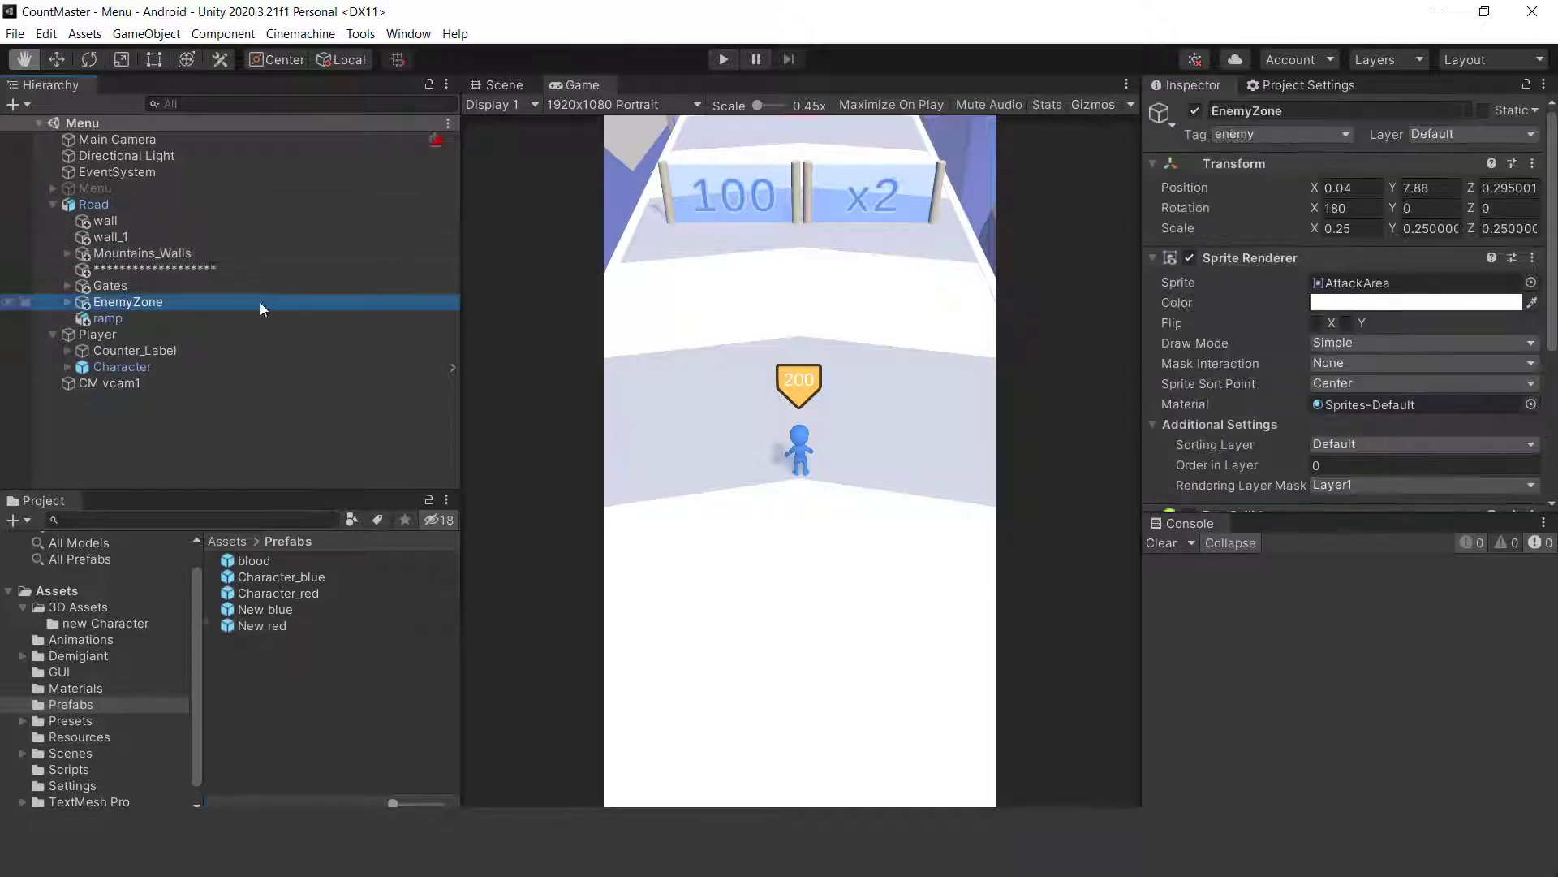
drag(1552, 294, 1552, 350)
click(67, 301)
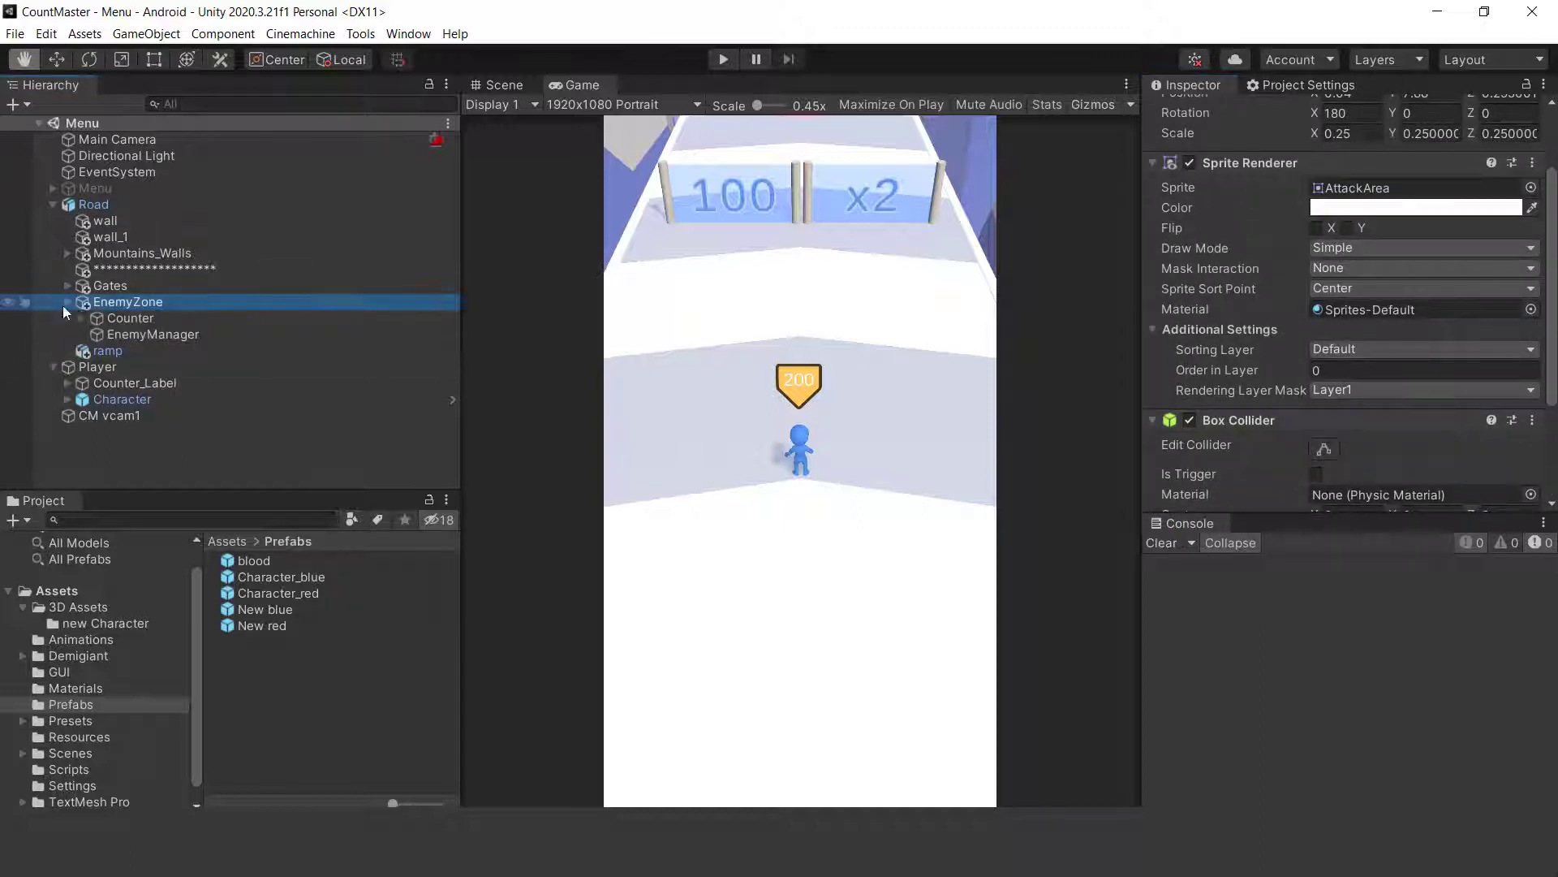
click(153, 335)
drag(1552, 252, 1552, 397)
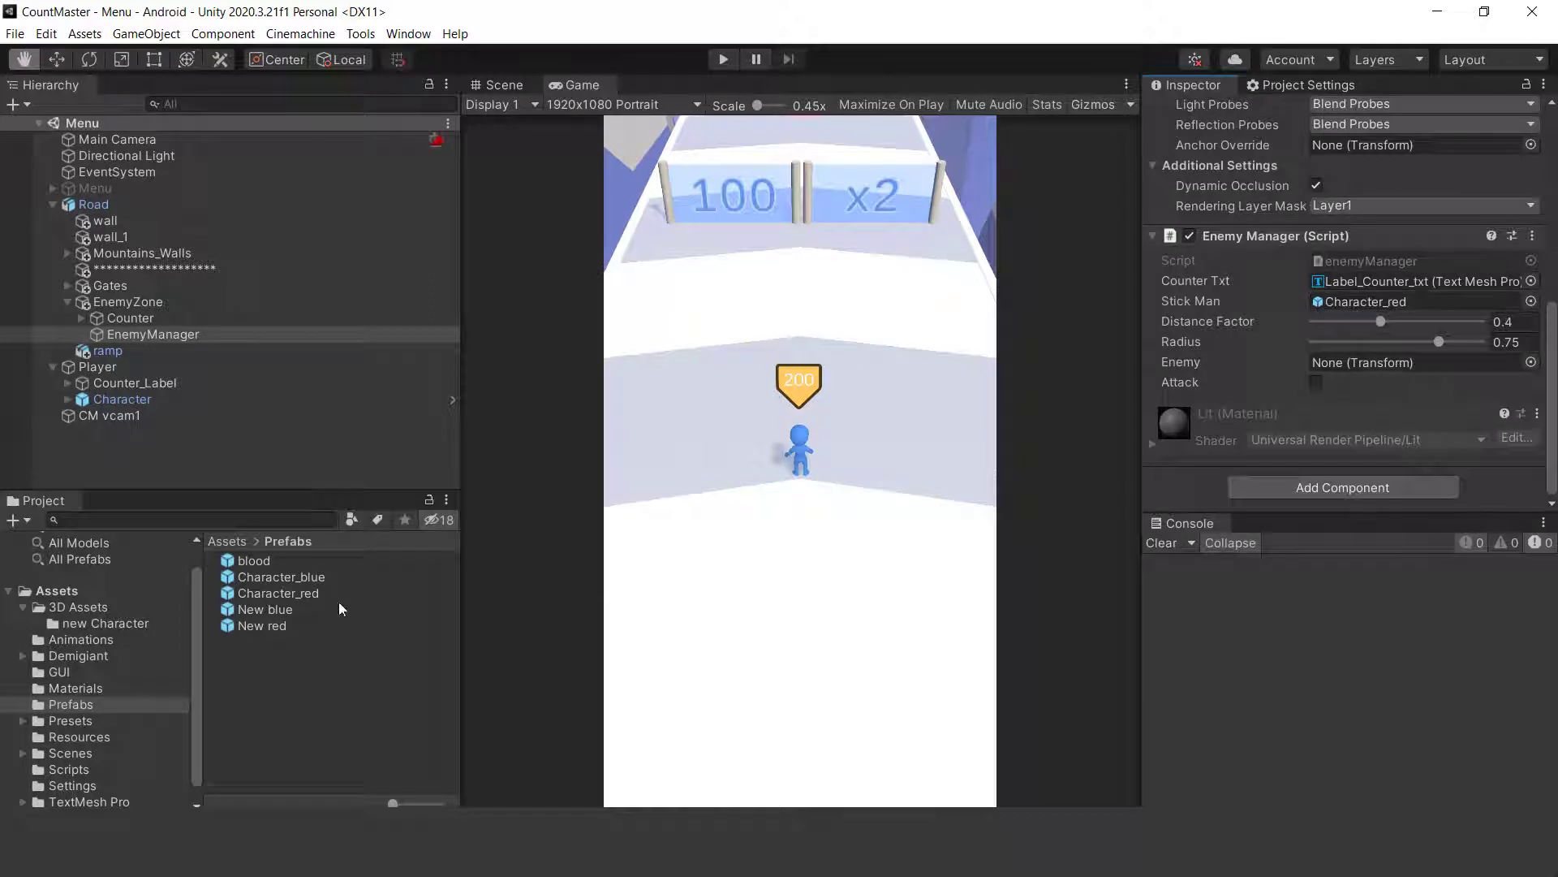
drag(274, 628, 1366, 299)
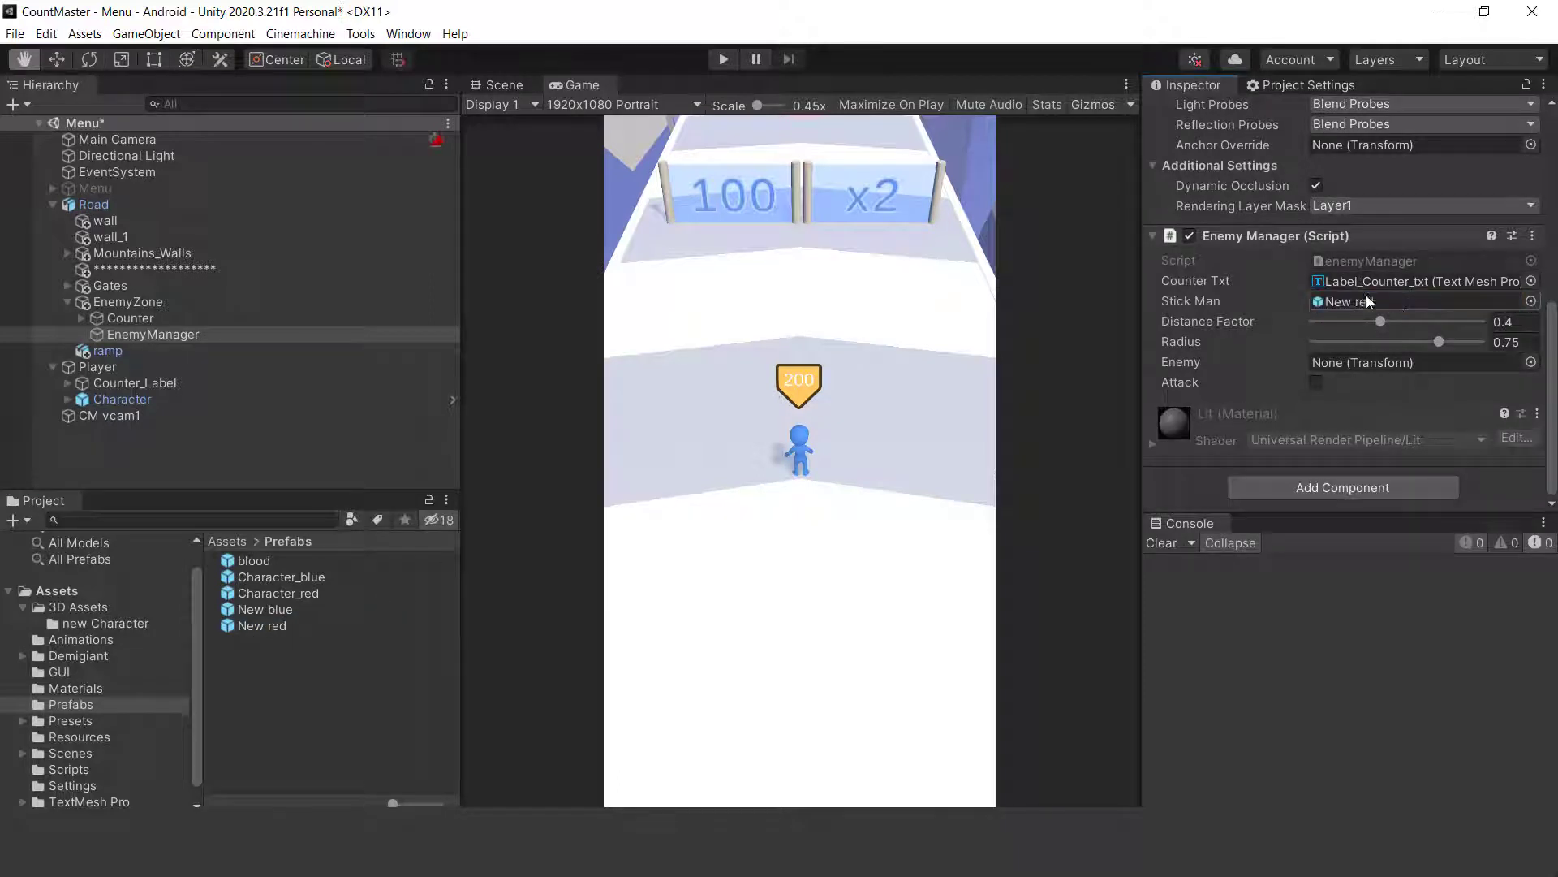
Play-test the game with the New red prefab as the enemy, check the rendering statistics, and stop playing
click(722, 59)
click(1047, 105)
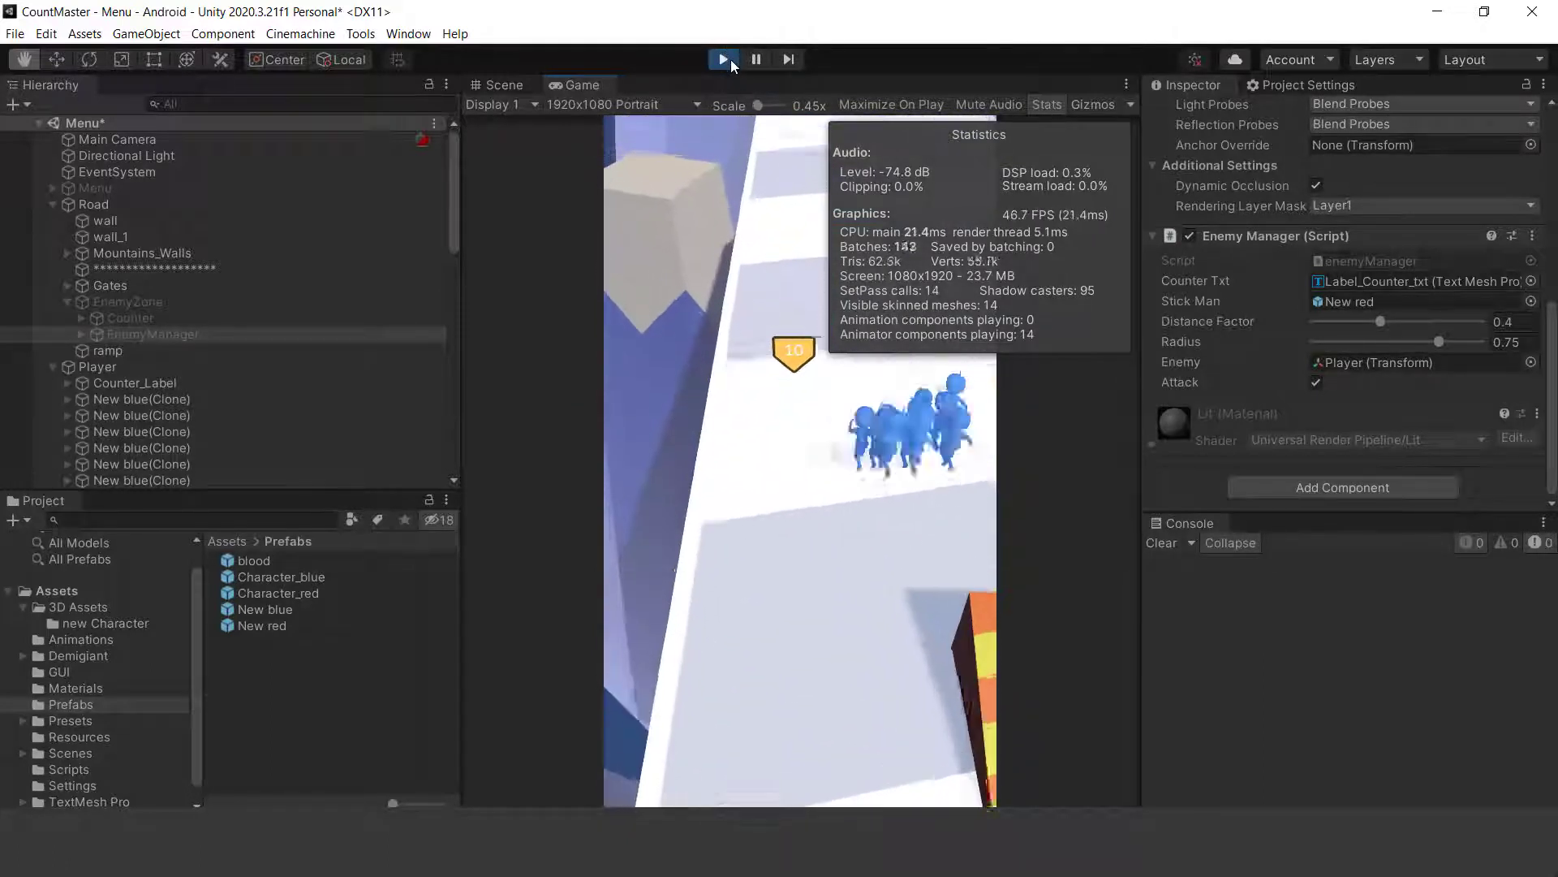
click(730, 60)
click(731, 60)
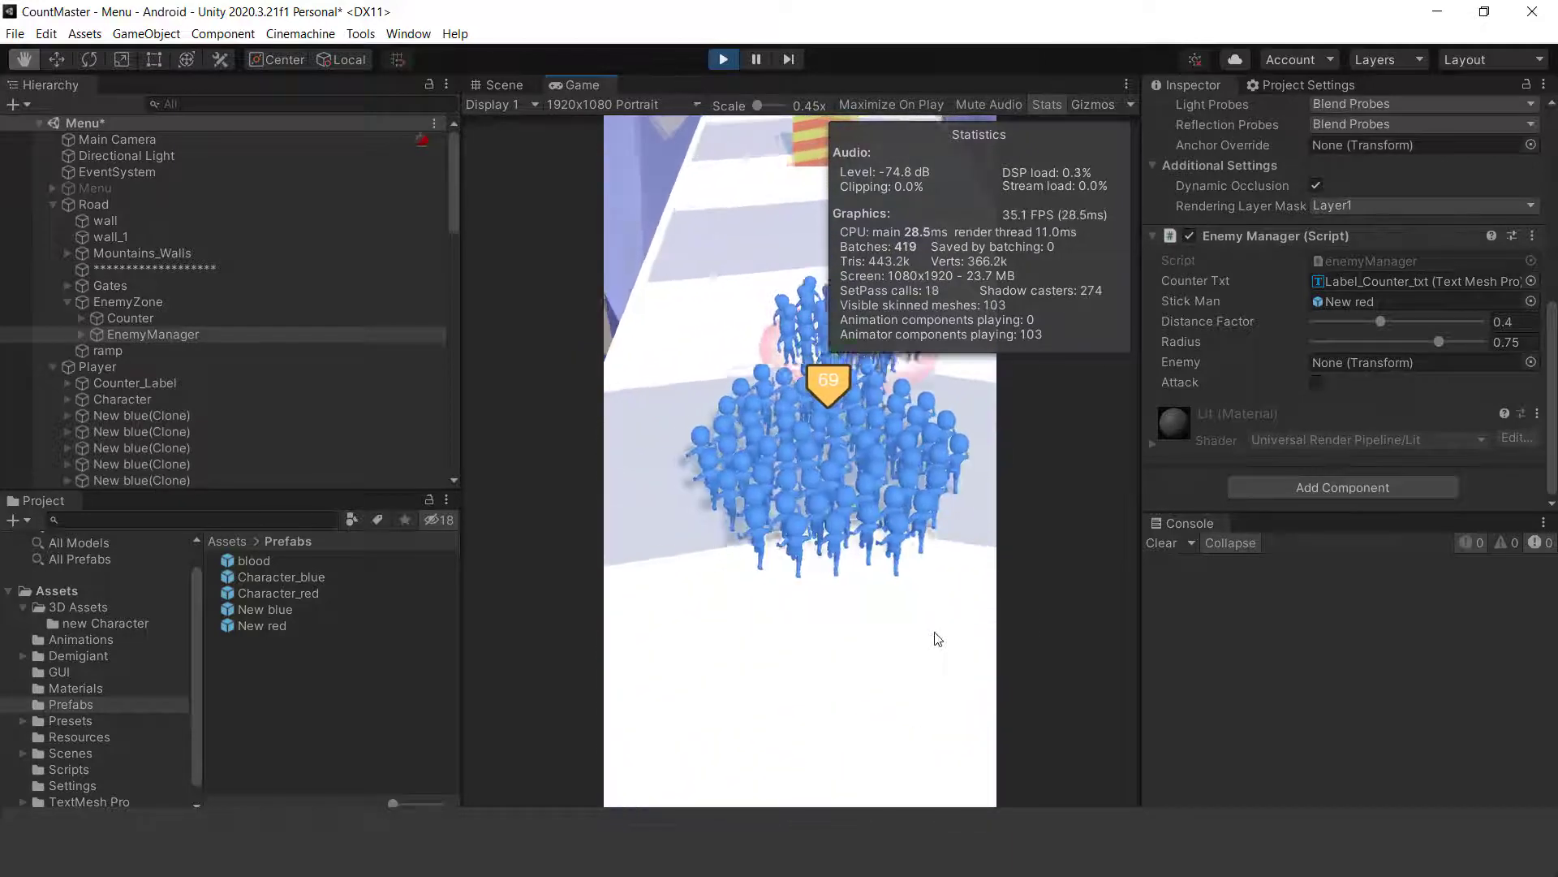
click(723, 60)
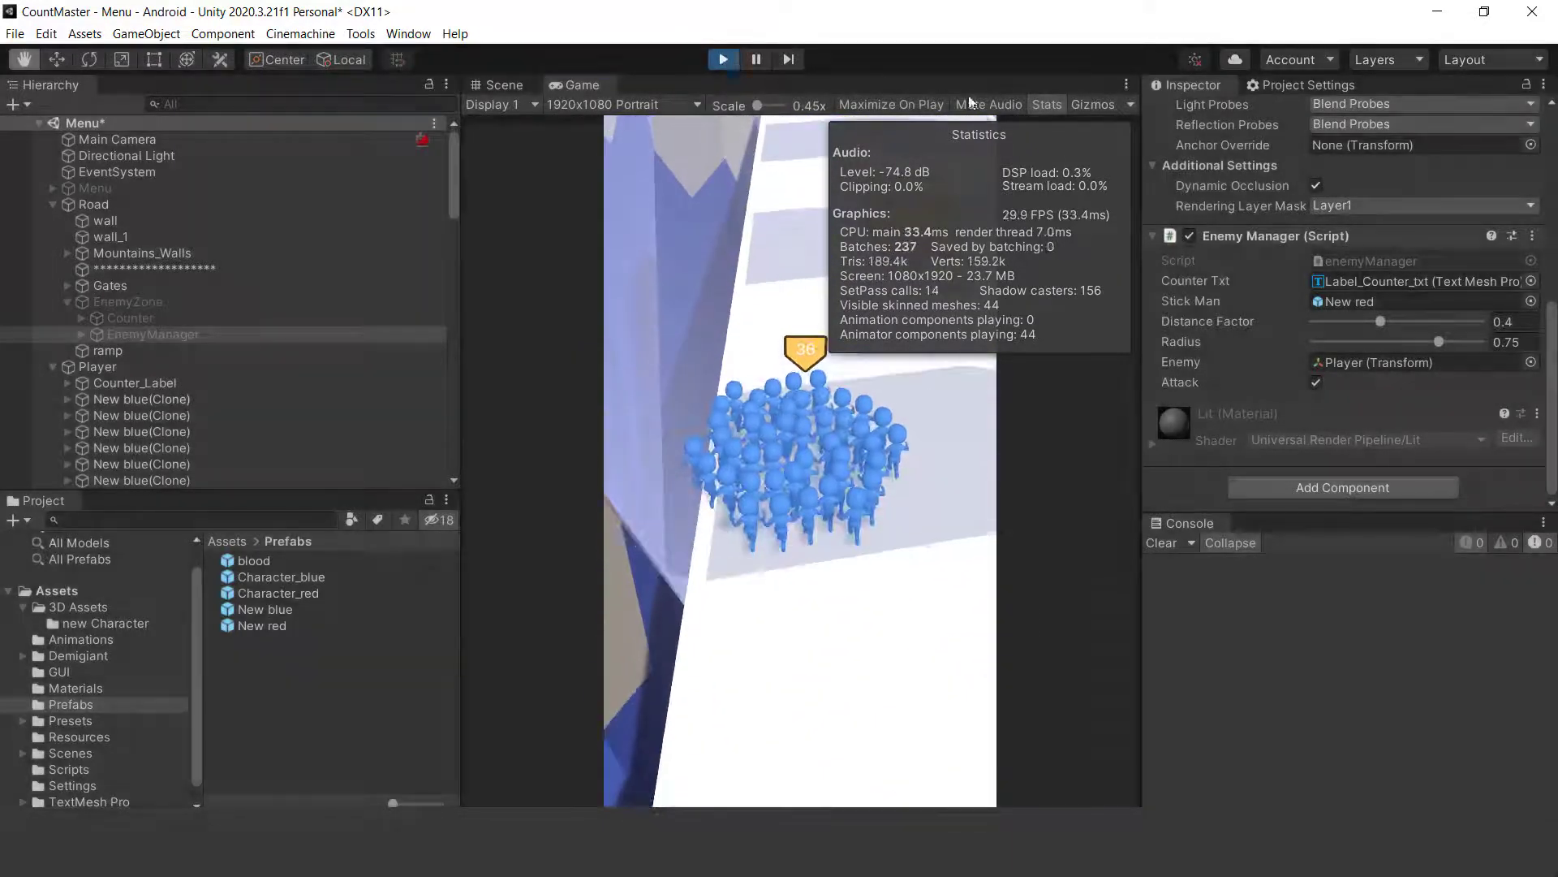
click(1046, 106)
Set the Stickman_heads_sphere material in the New red prefab to Character_Red and save the Menu scene
click(262, 625)
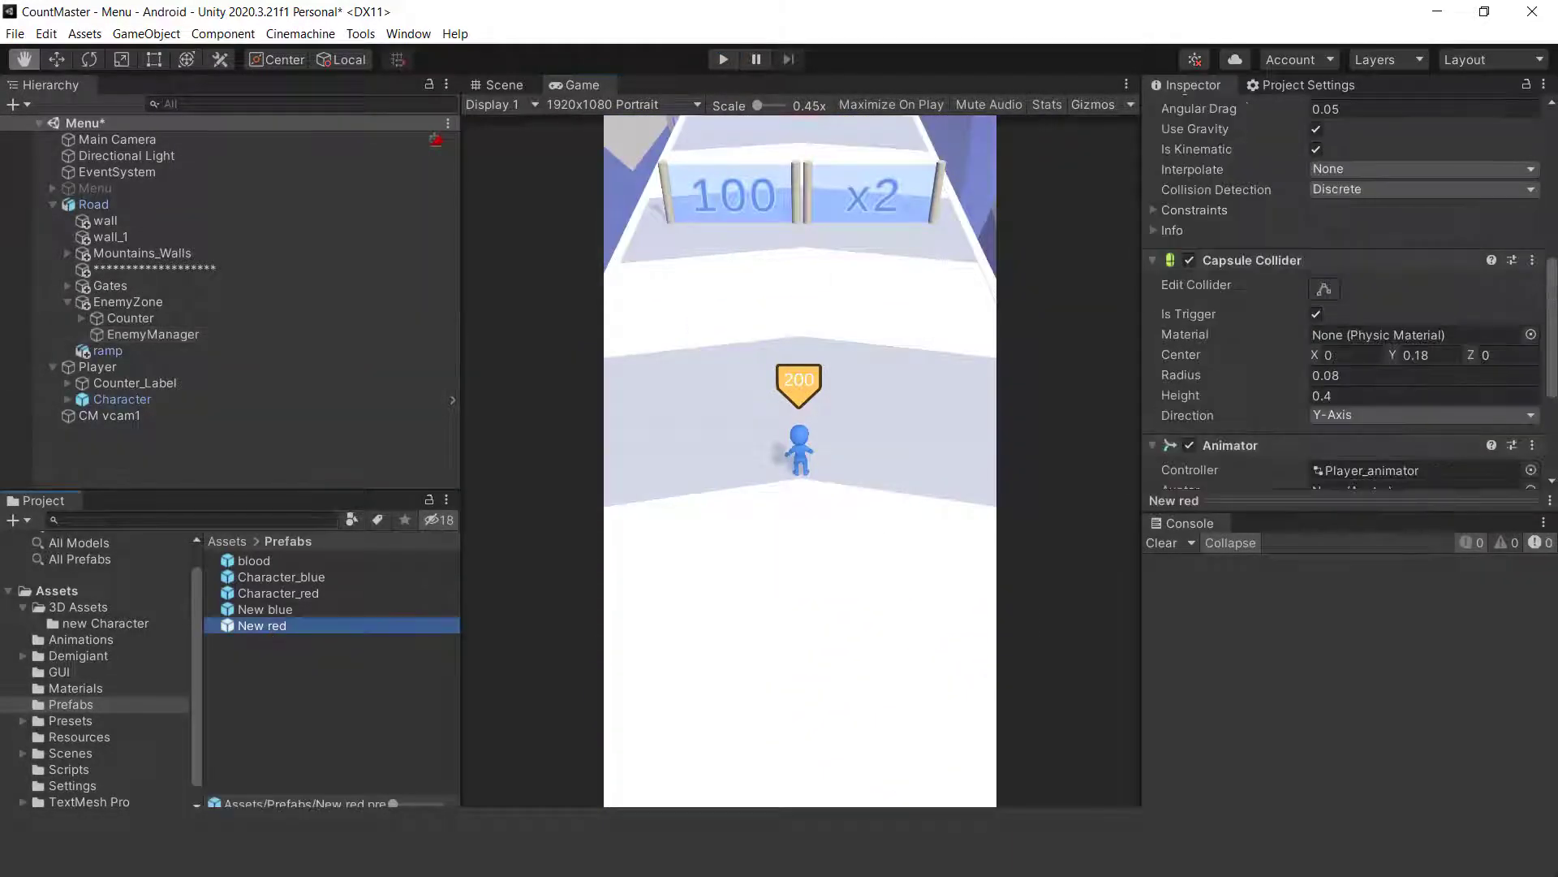
scroll(1555, 441, up, 4)
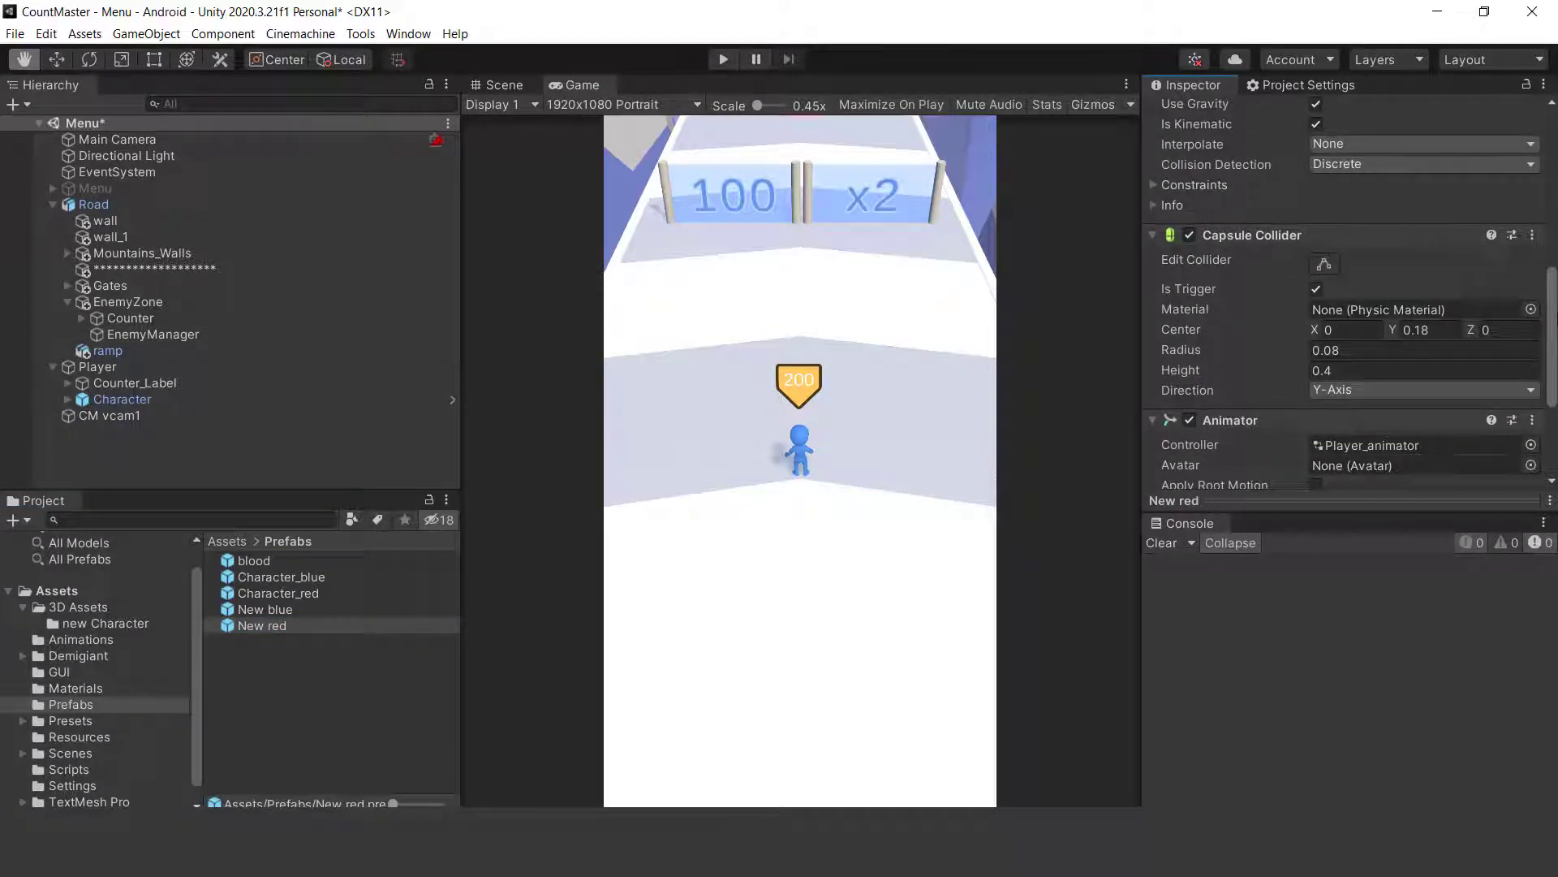
scroll(1555, 441, down, 1)
double_click(260, 625)
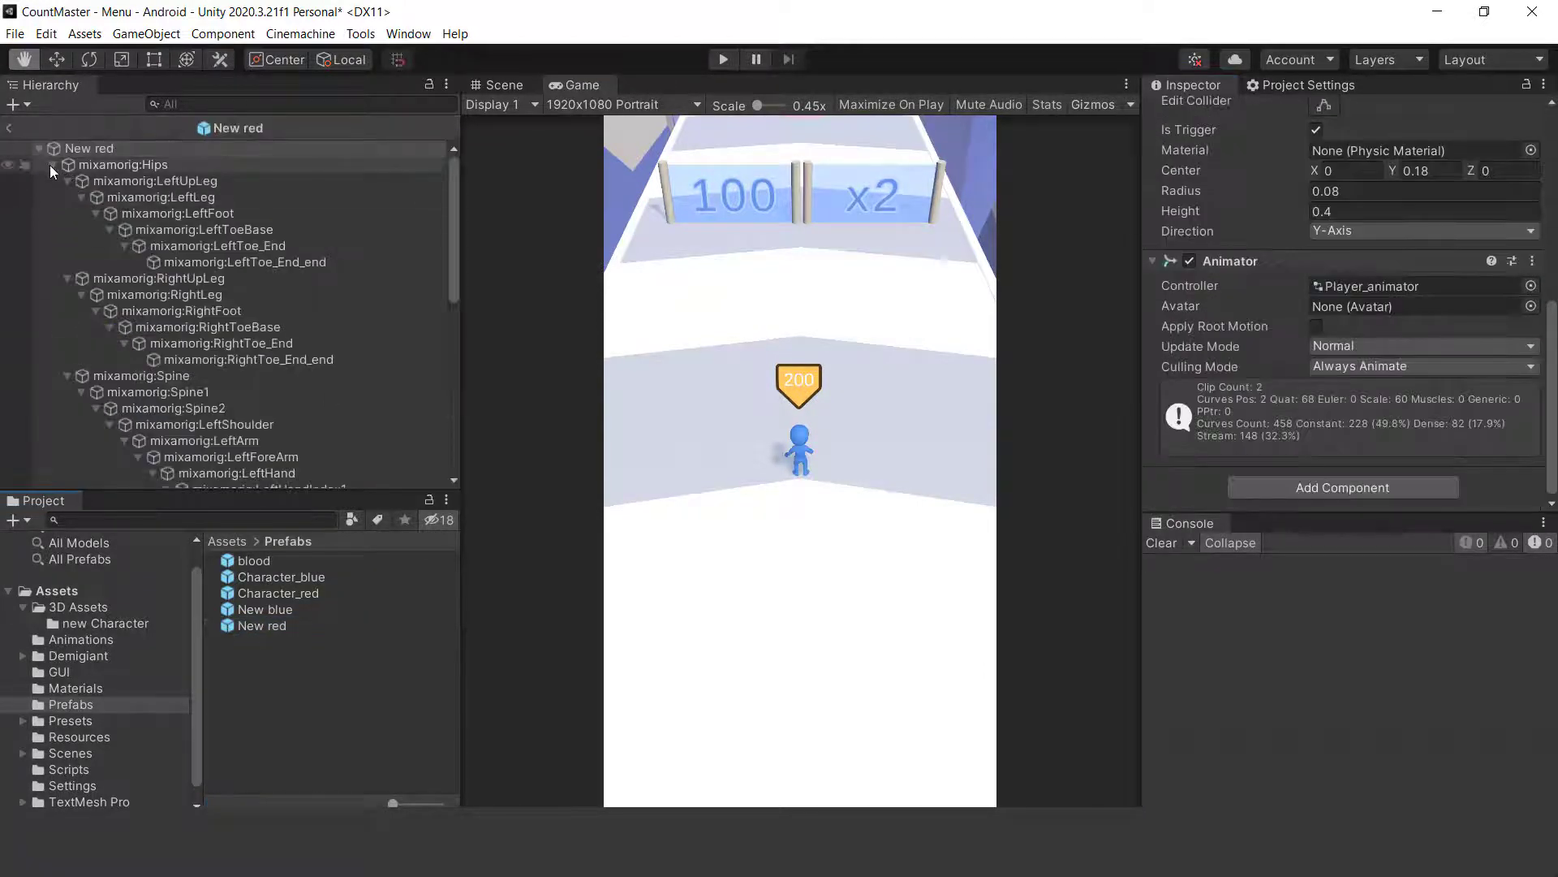
click(52, 164)
click(96, 180)
scroll(1552, 301, up, 2)
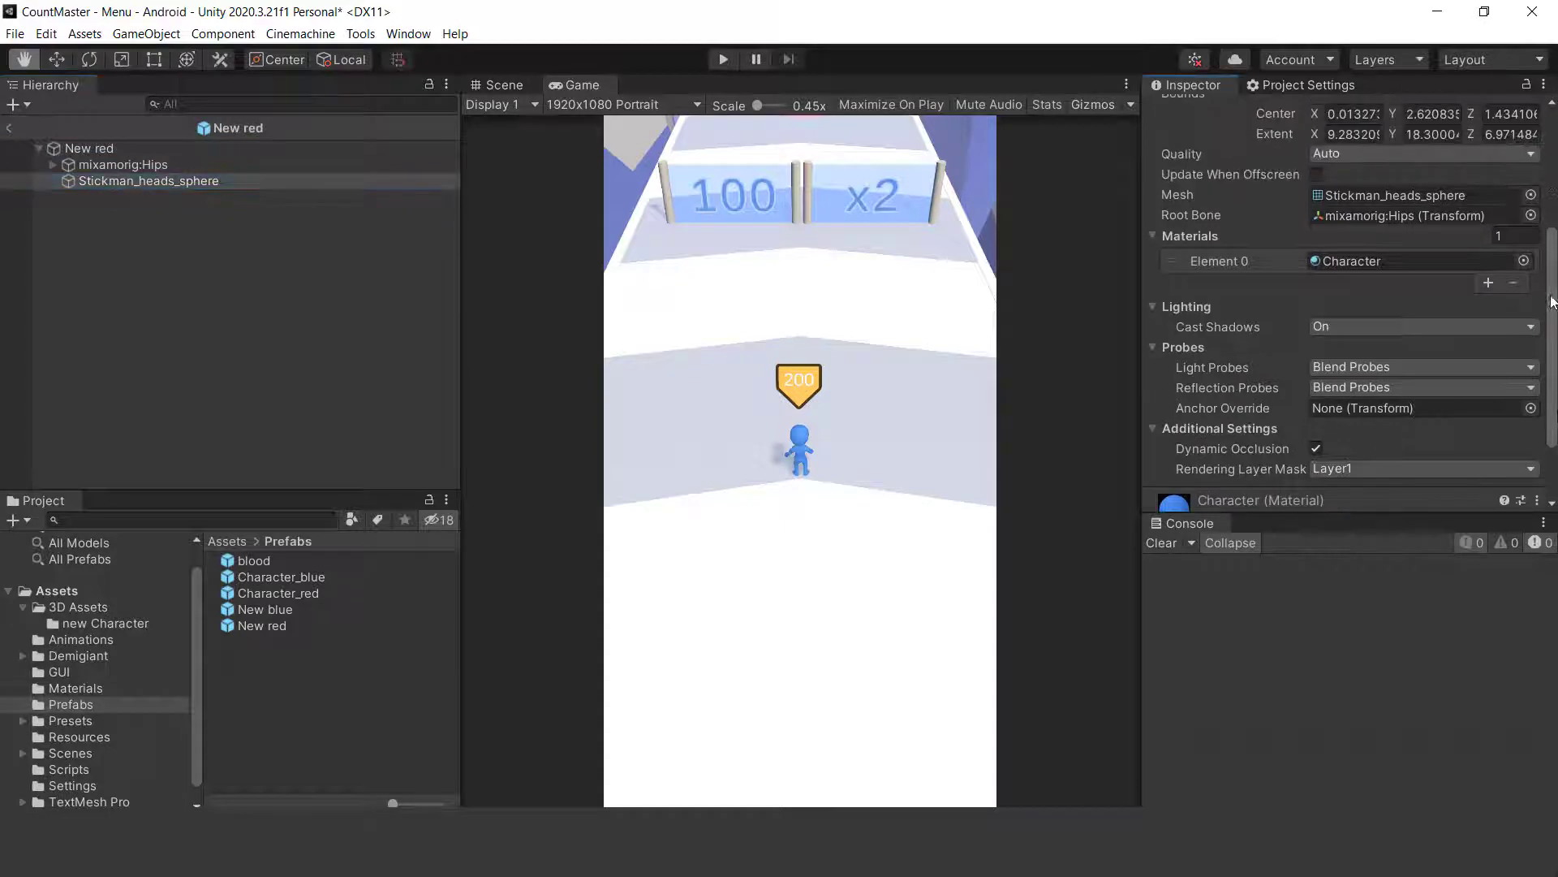
click(1525, 261)
double_click(1313, 459)
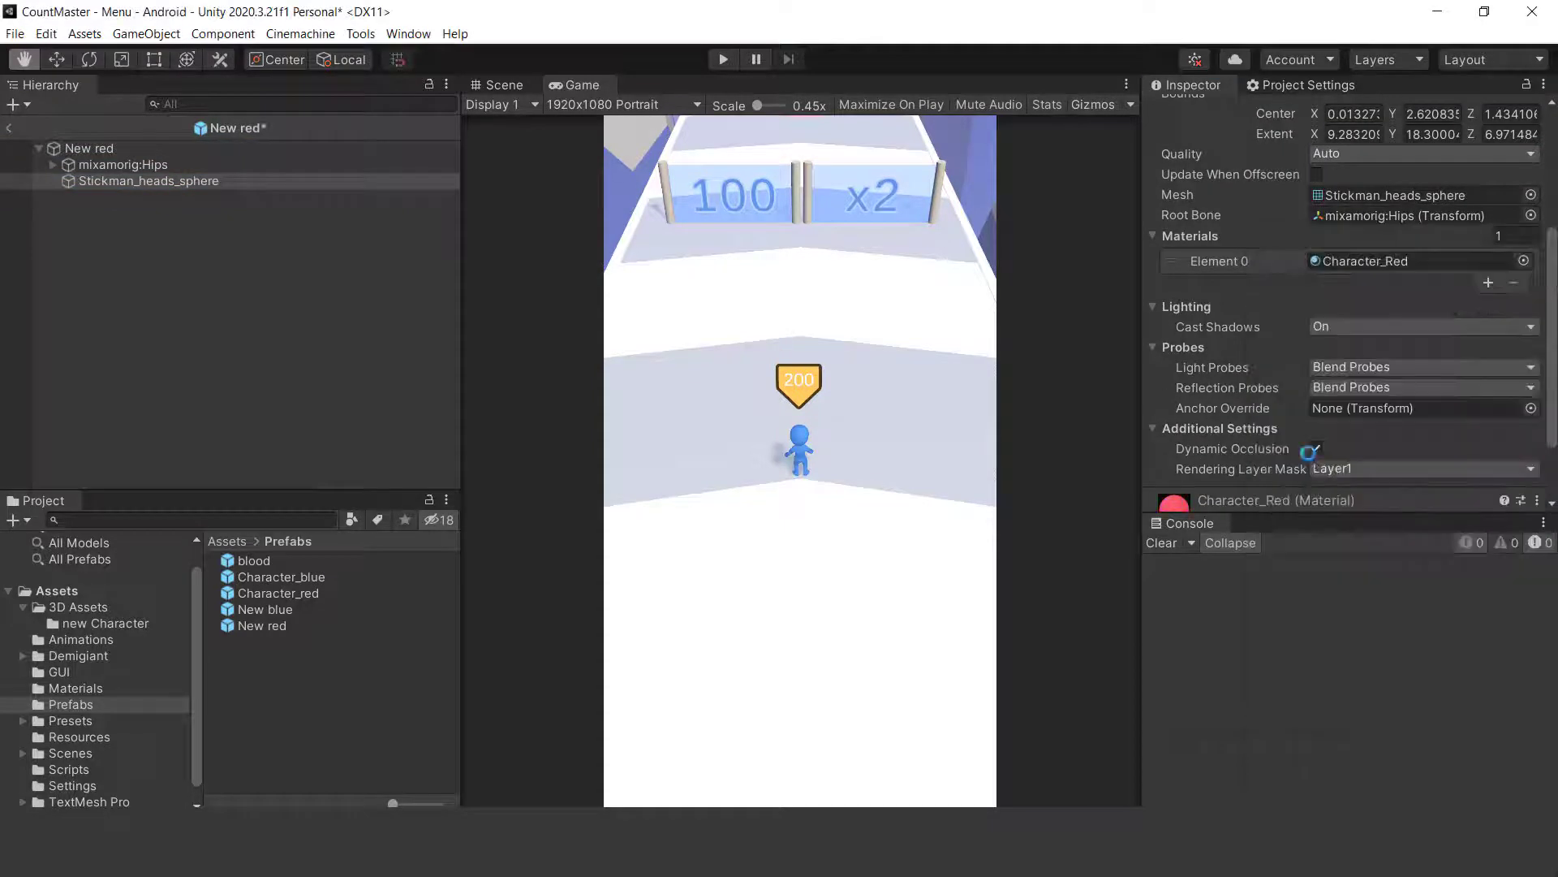
click(16, 129)
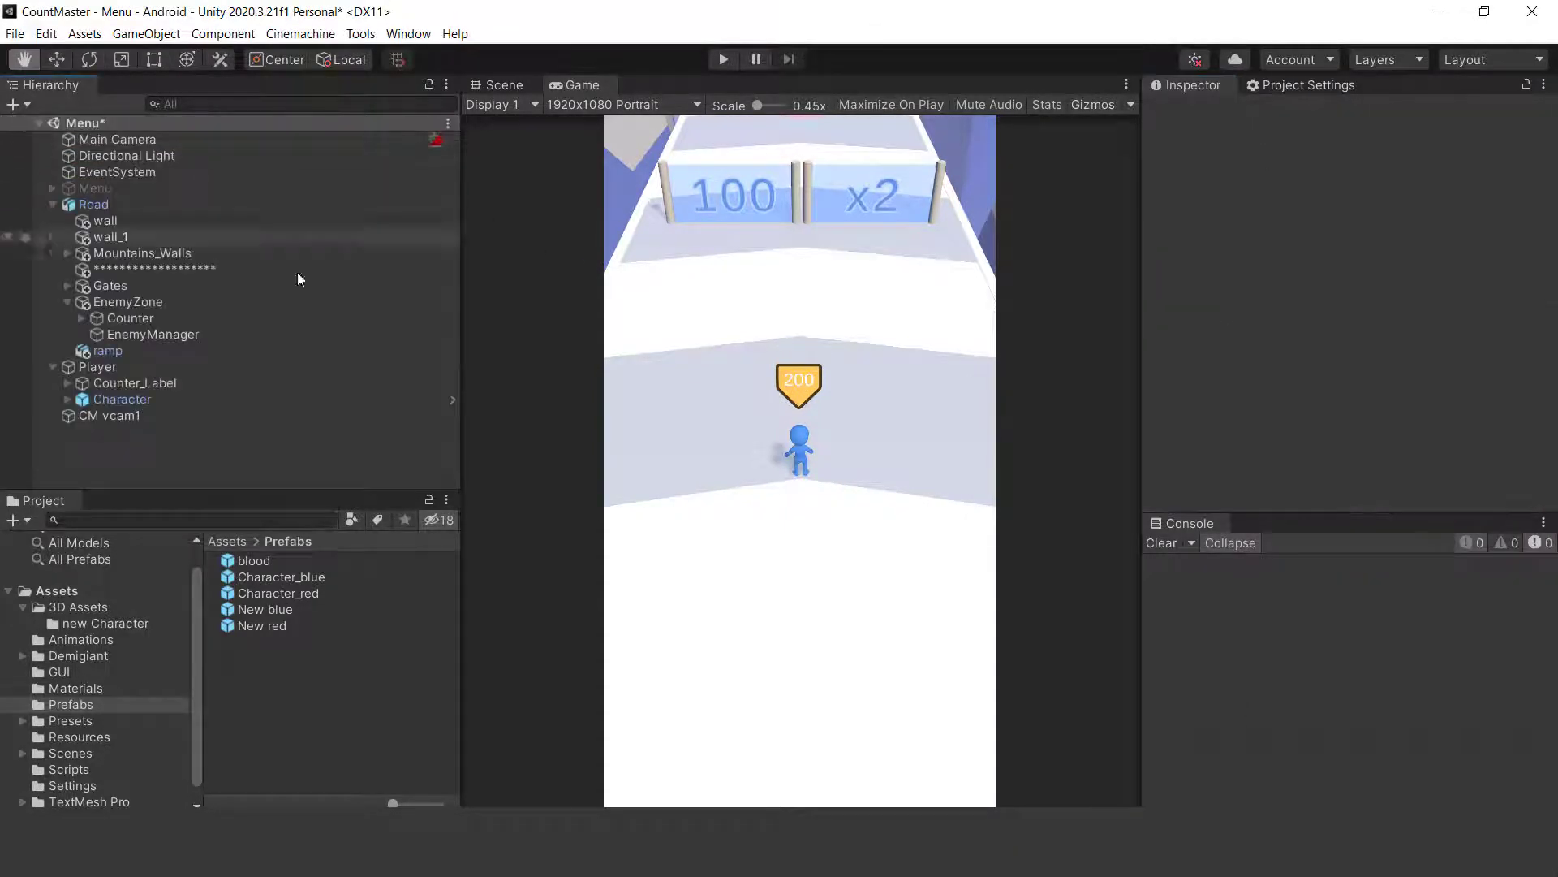
click(53, 204)
key(ctrl+s)
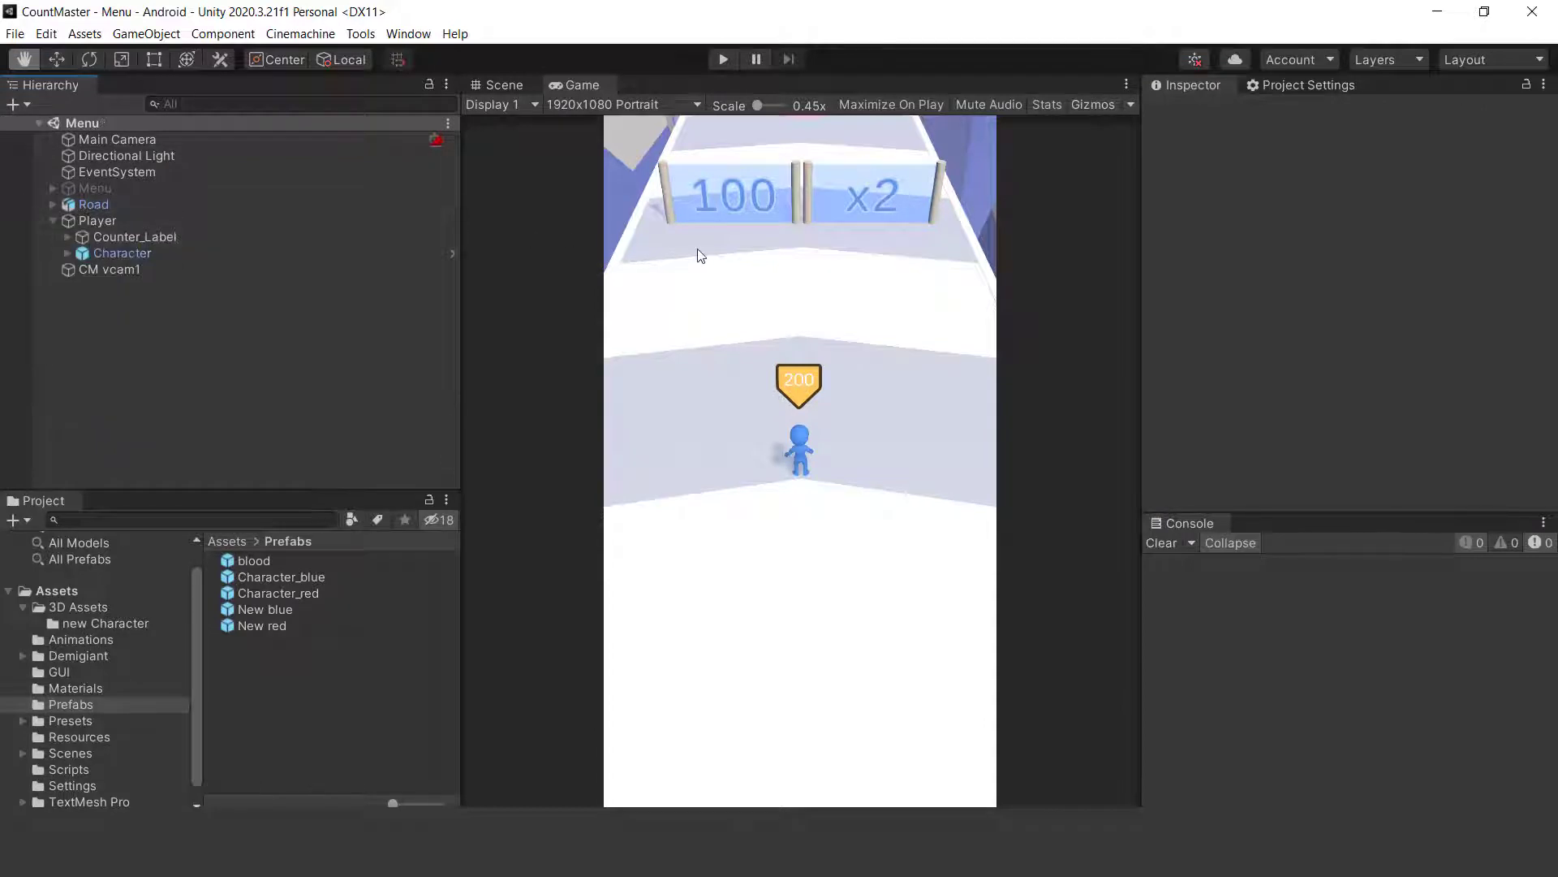
Play-test the game with the red-coloured enemies, check the triangle count in the statistics, and stop playing
click(723, 59)
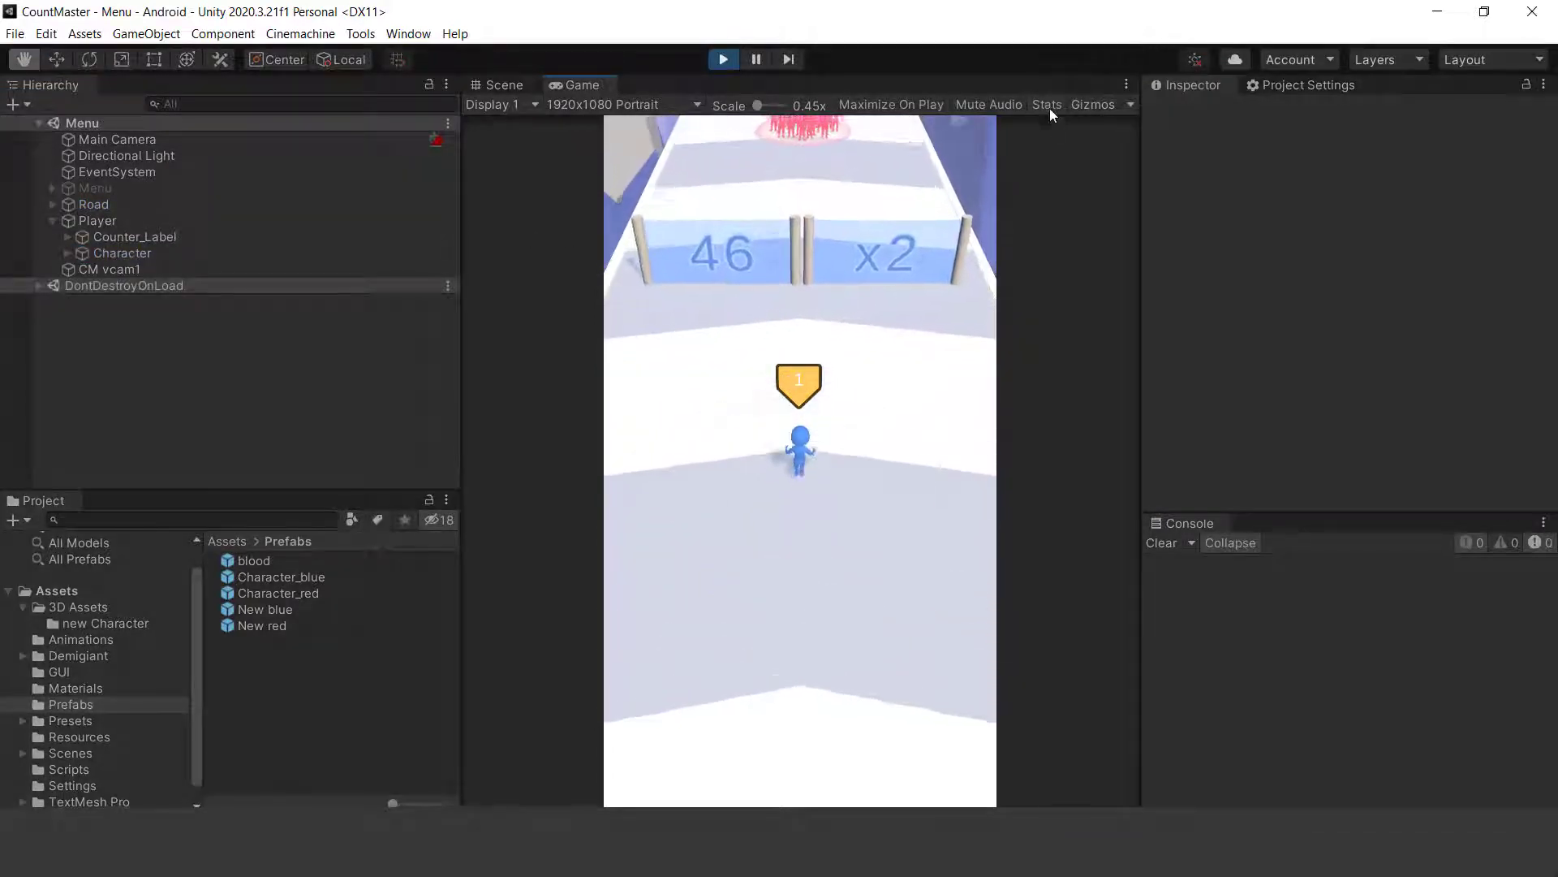
click(1047, 105)
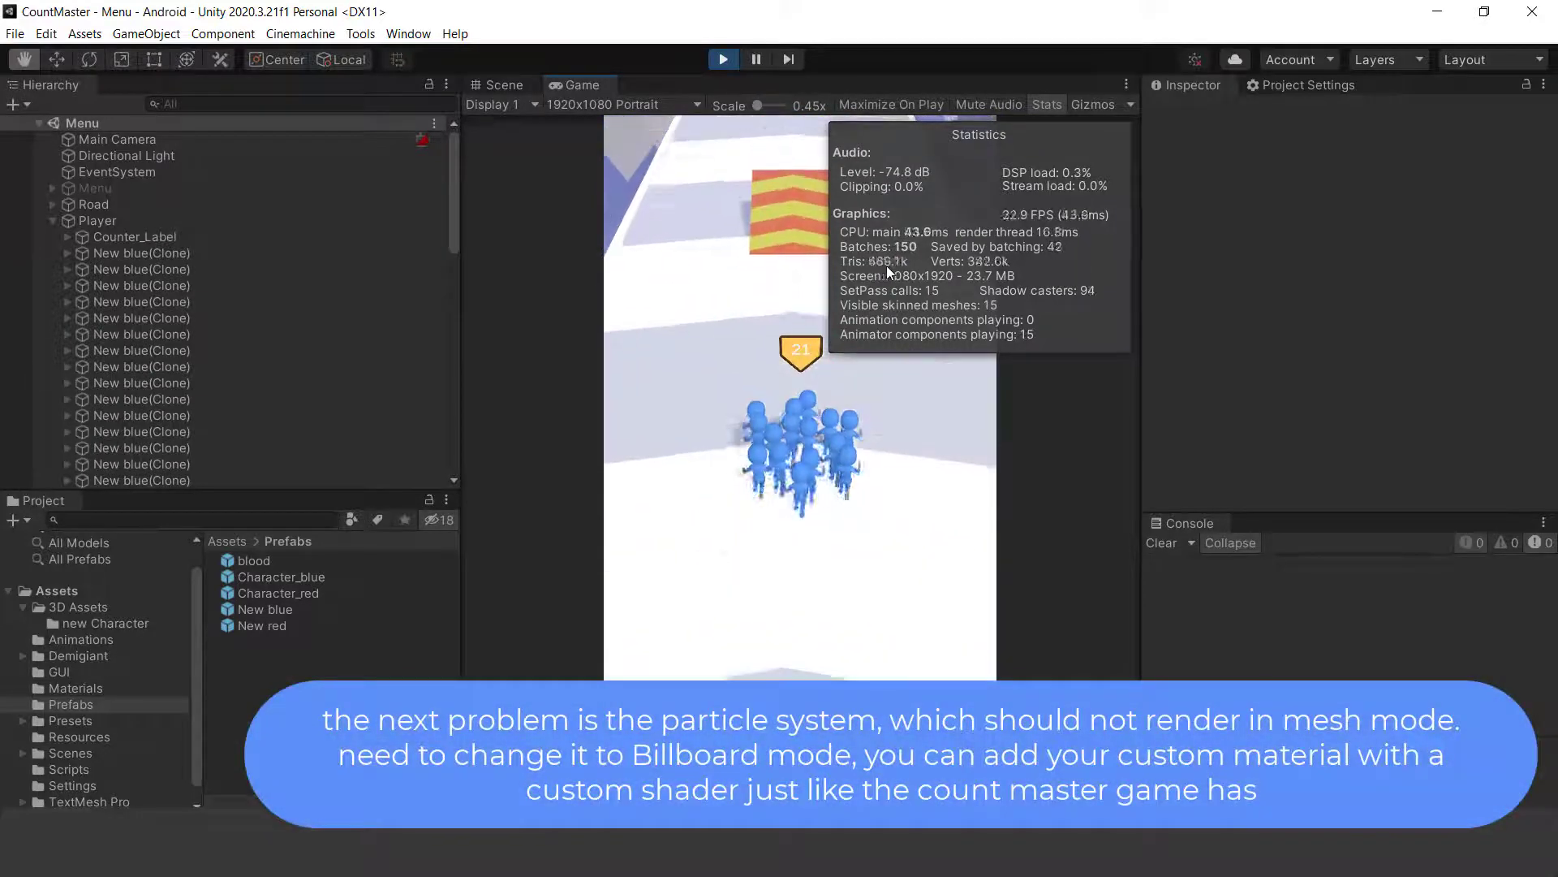
click(728, 59)
click(1045, 105)
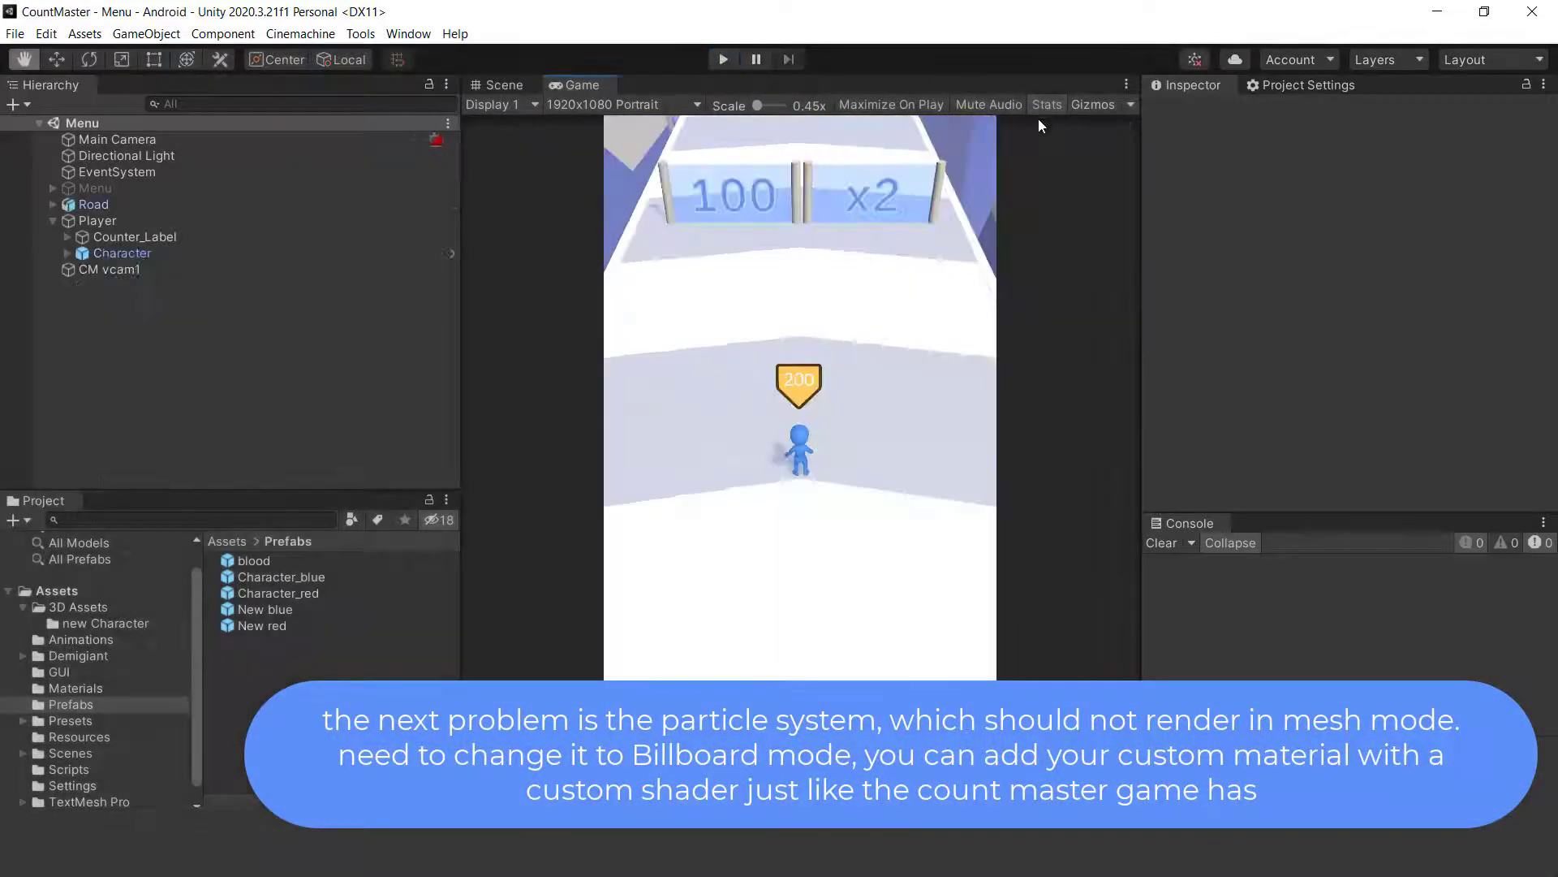
Open the blood prefab and set the root particle system's Render Mode to Billboard
click(254, 561)
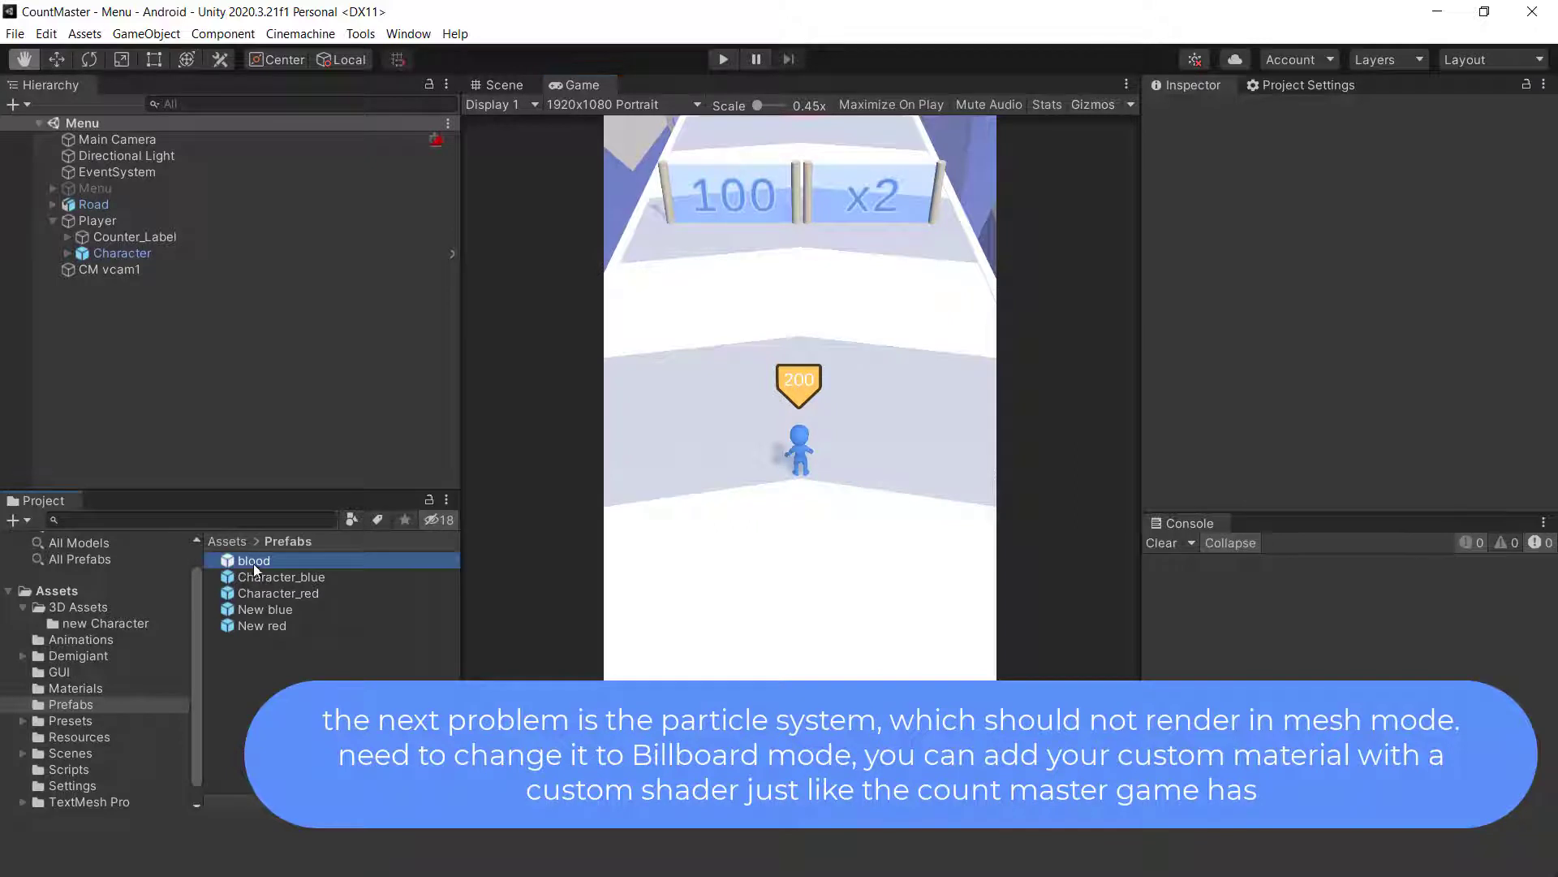
double_click(256, 562)
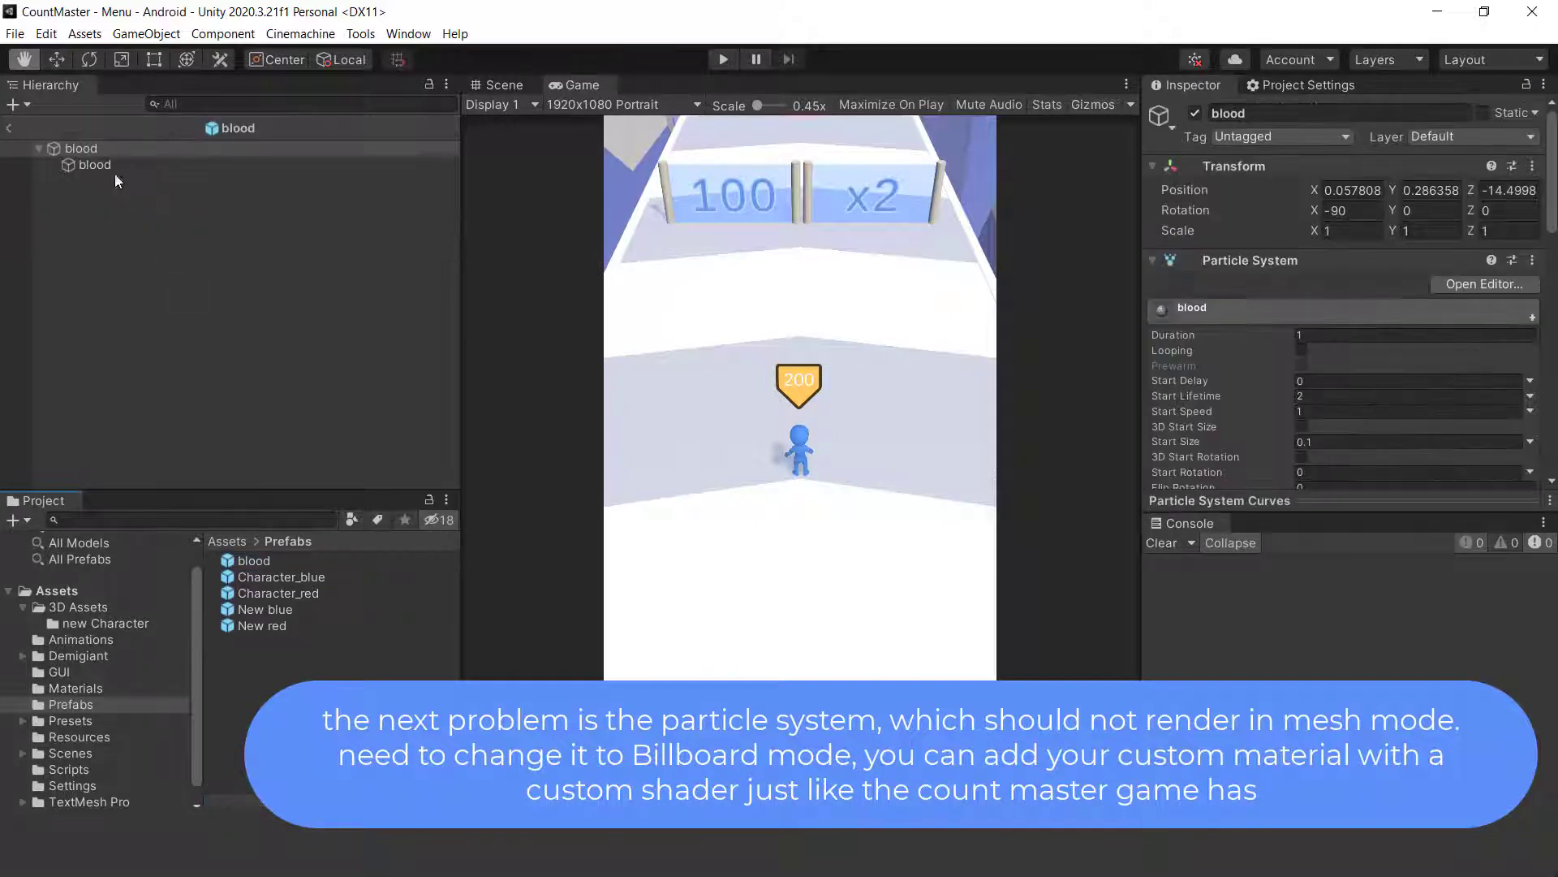
drag(1552, 211, 1553, 454)
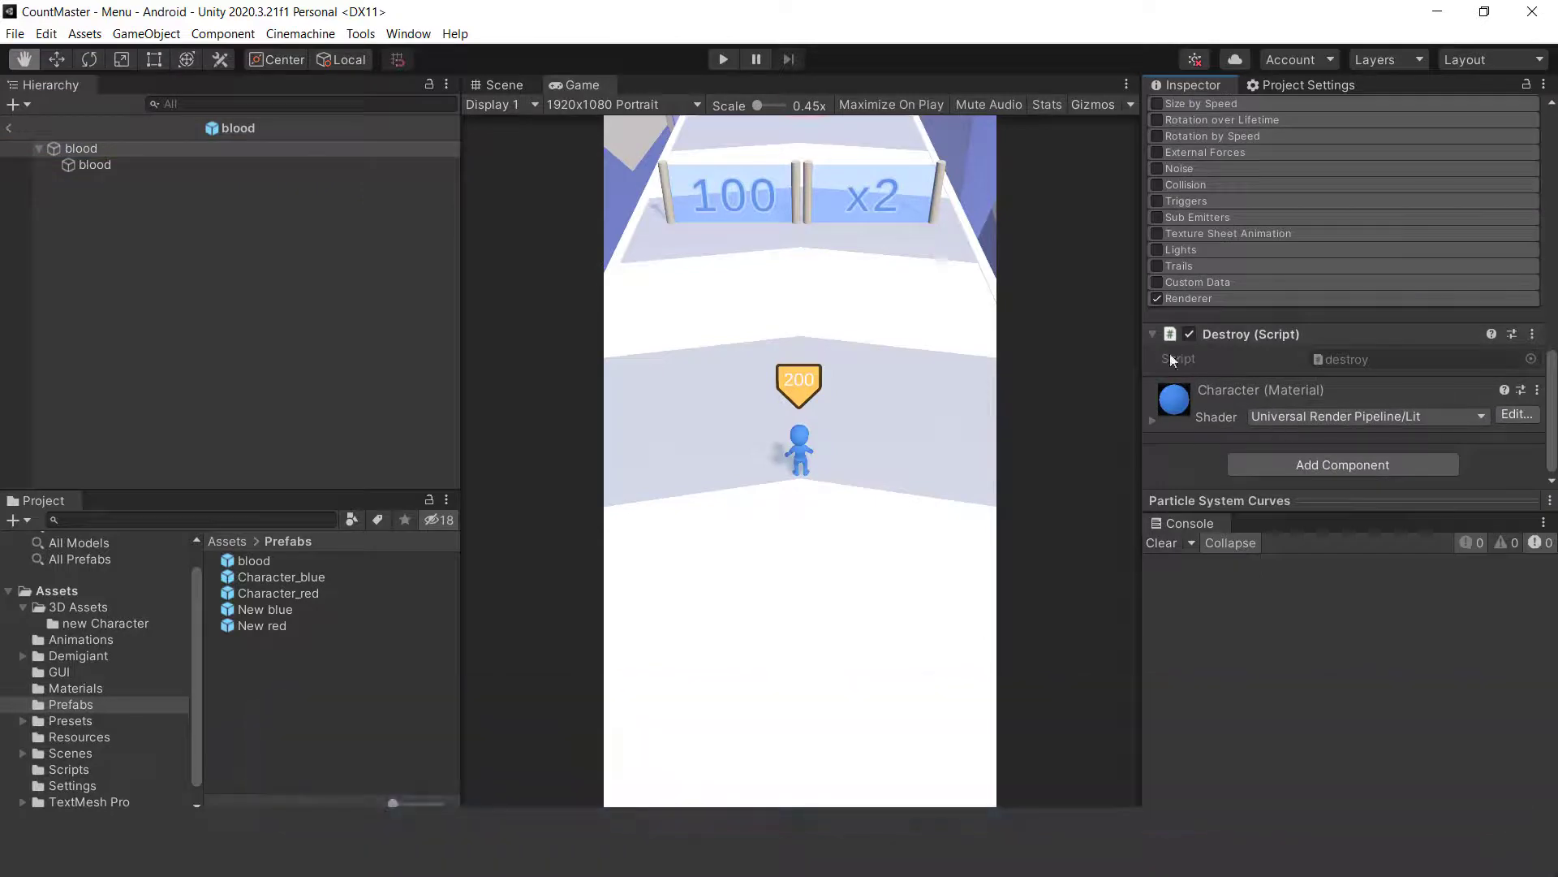
click(1177, 298)
click(1347, 318)
click(1349, 335)
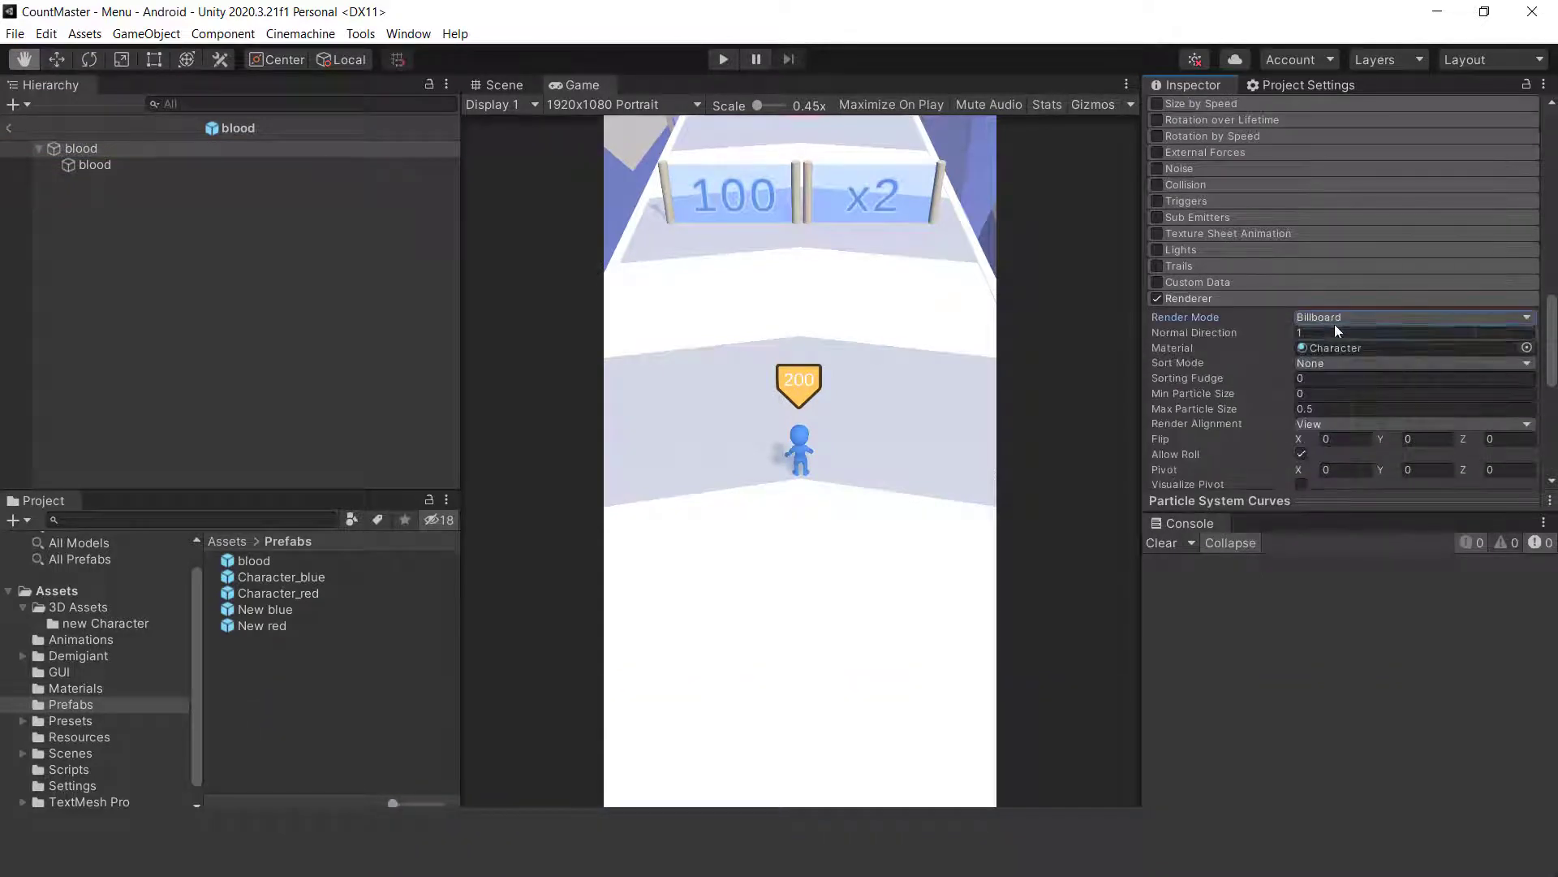
Set the child blood particle system's Render Mode to Billboard and look through its remaining renderer settings
click(119, 164)
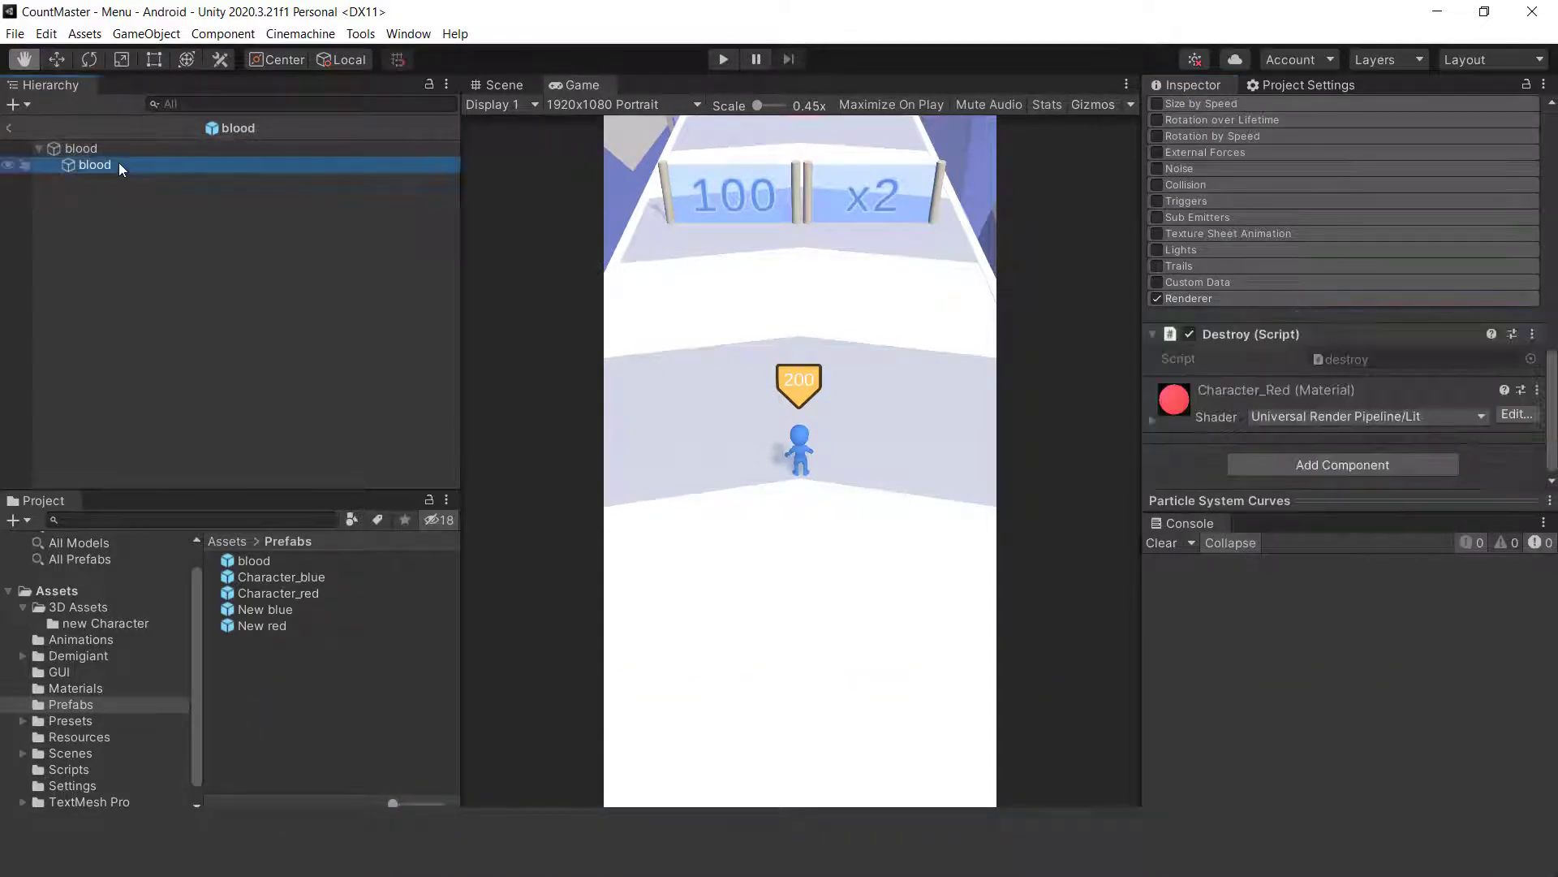
click(1219, 302)
click(1328, 320)
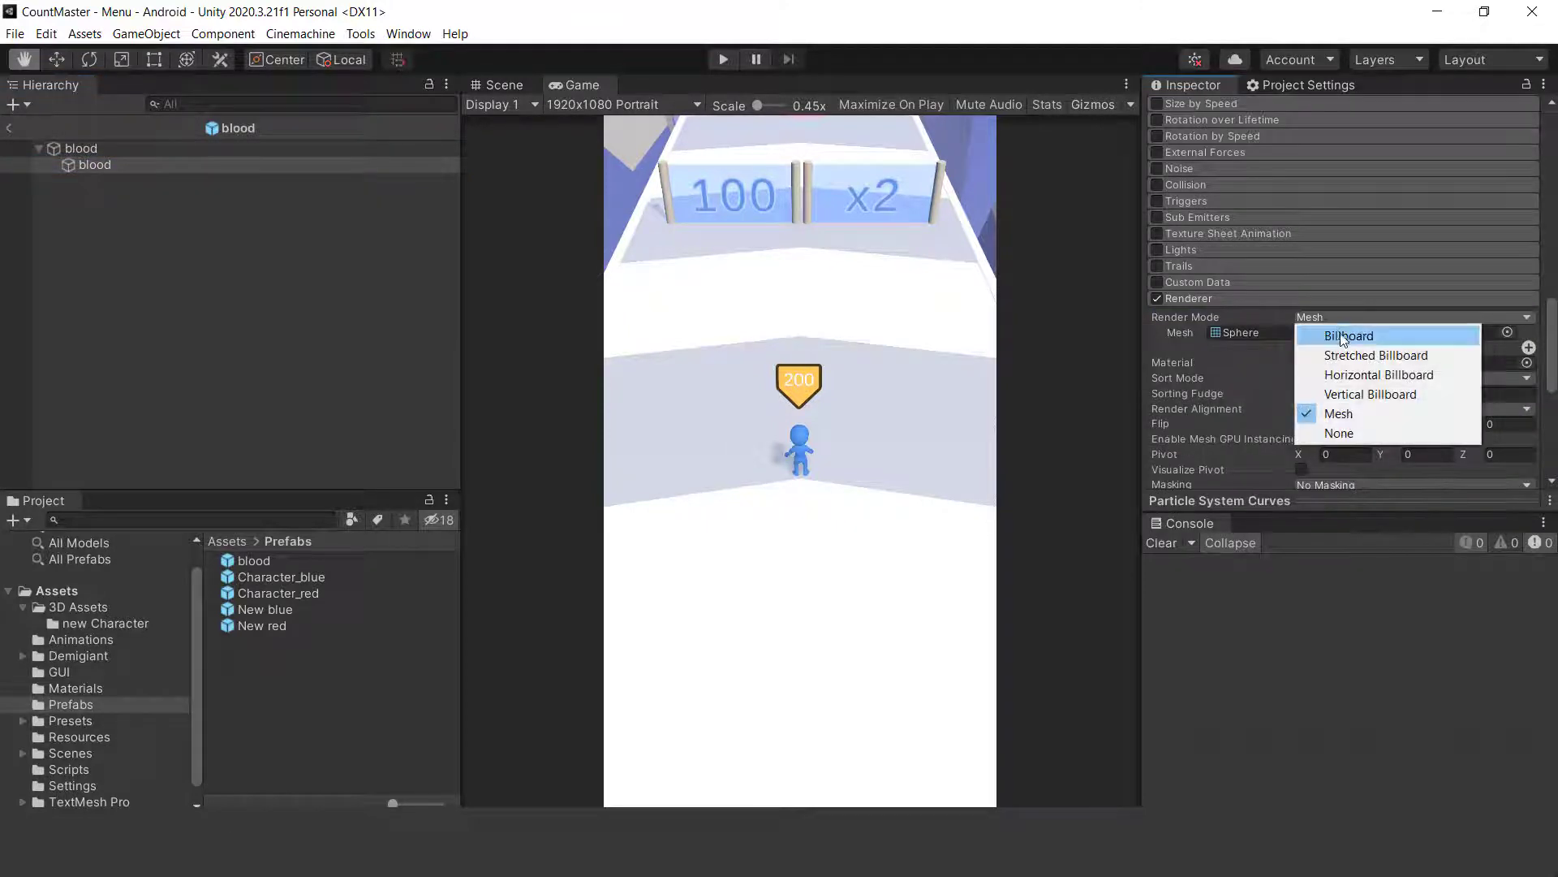
click(1347, 335)
scroll(1344, 292, down, 5)
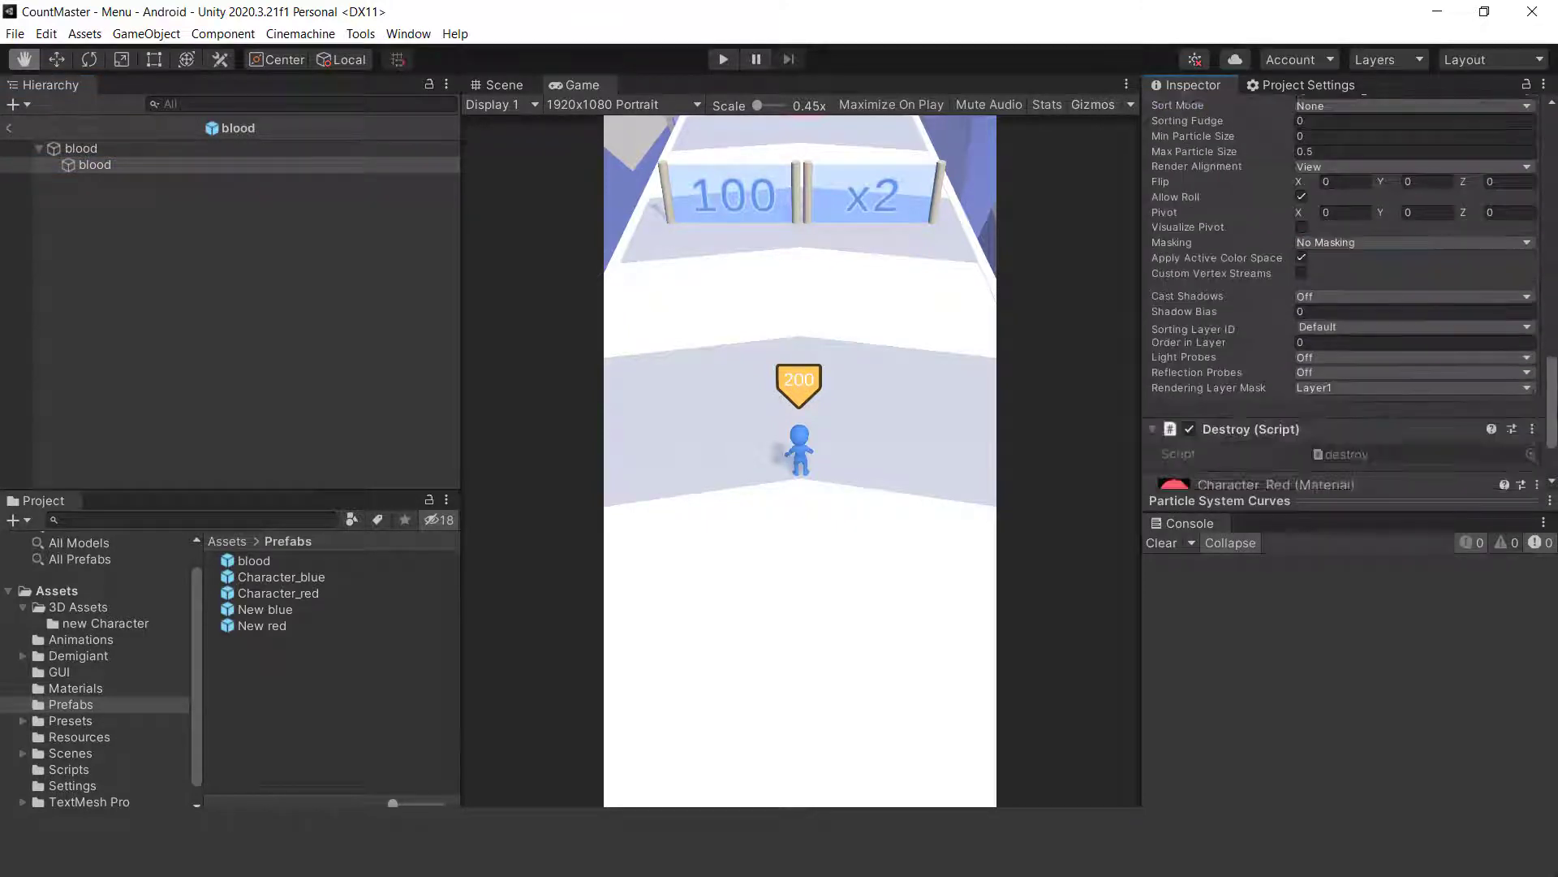
scroll(1344, 292, up, 5)
scroll(1343, 293, down, 3)
scroll(1403, 471, down, 2)
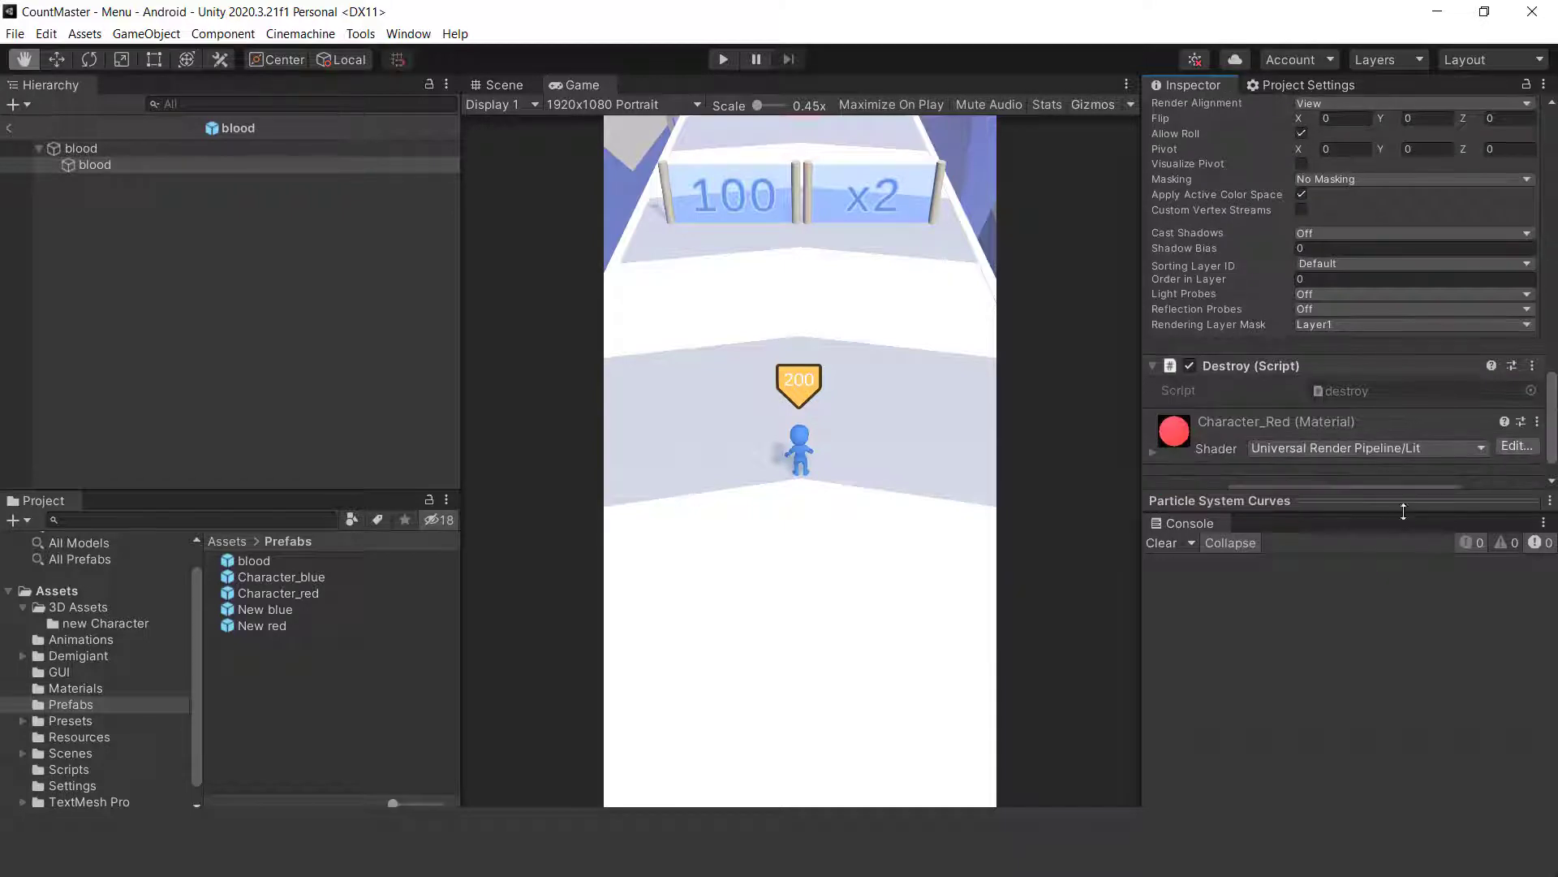
Leave the blood prefab and play-test the game to check the billboard blood particles in the enemy fight, stopping play at the end
scroll(1345, 442, down, 1)
click(1152, 420)
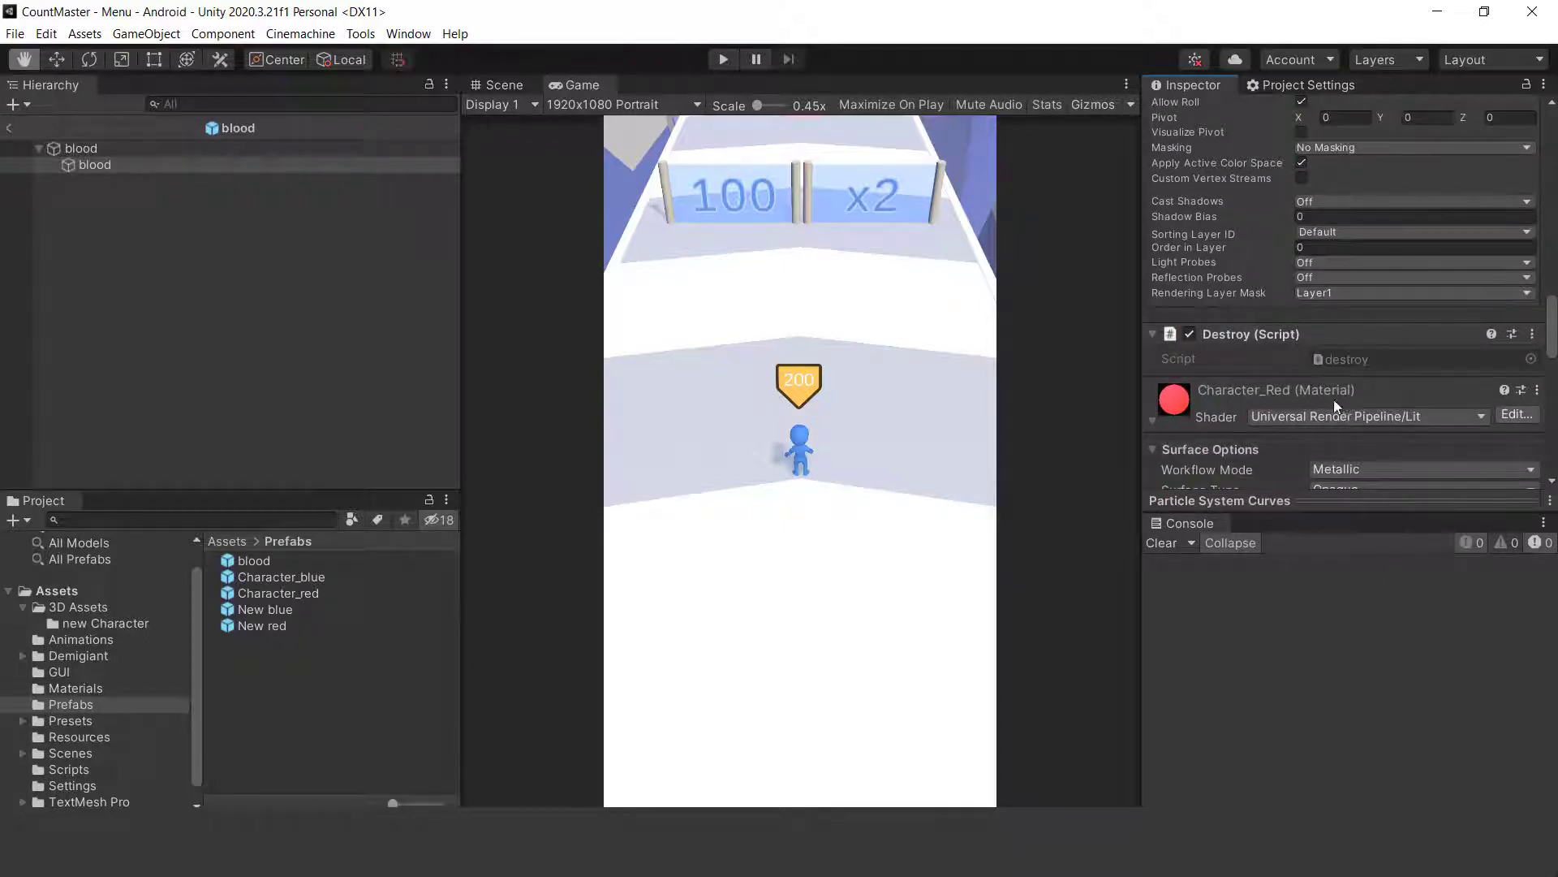
click(8, 128)
click(723, 59)
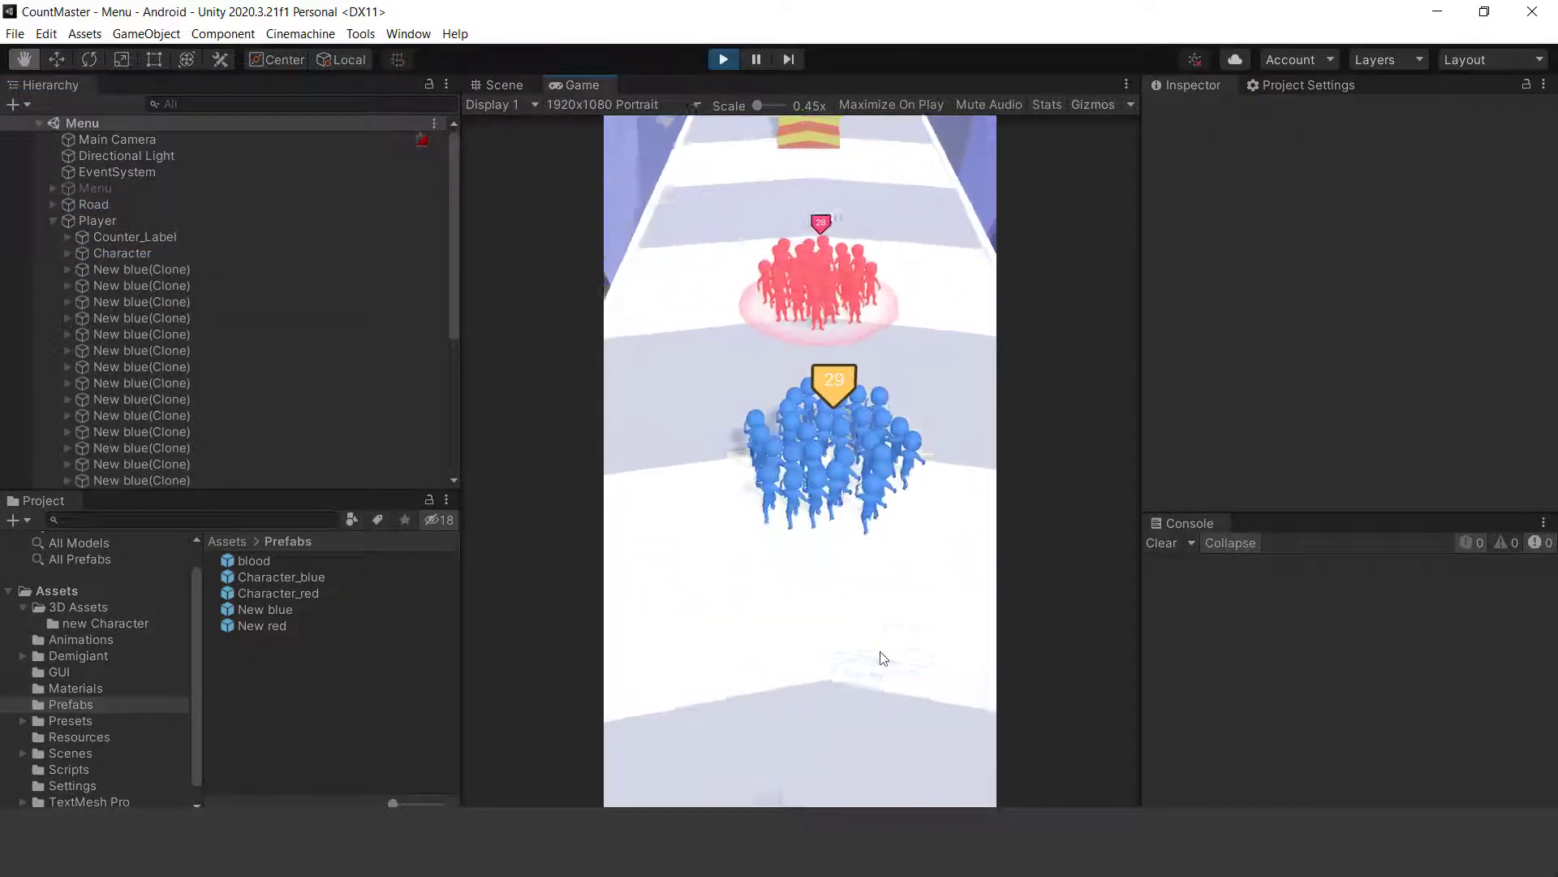
click(723, 59)
Play-test the game with the statistics overlay shown to check triangle count and frame rate, ending with play stopped and the overlay hidden
click(1044, 108)
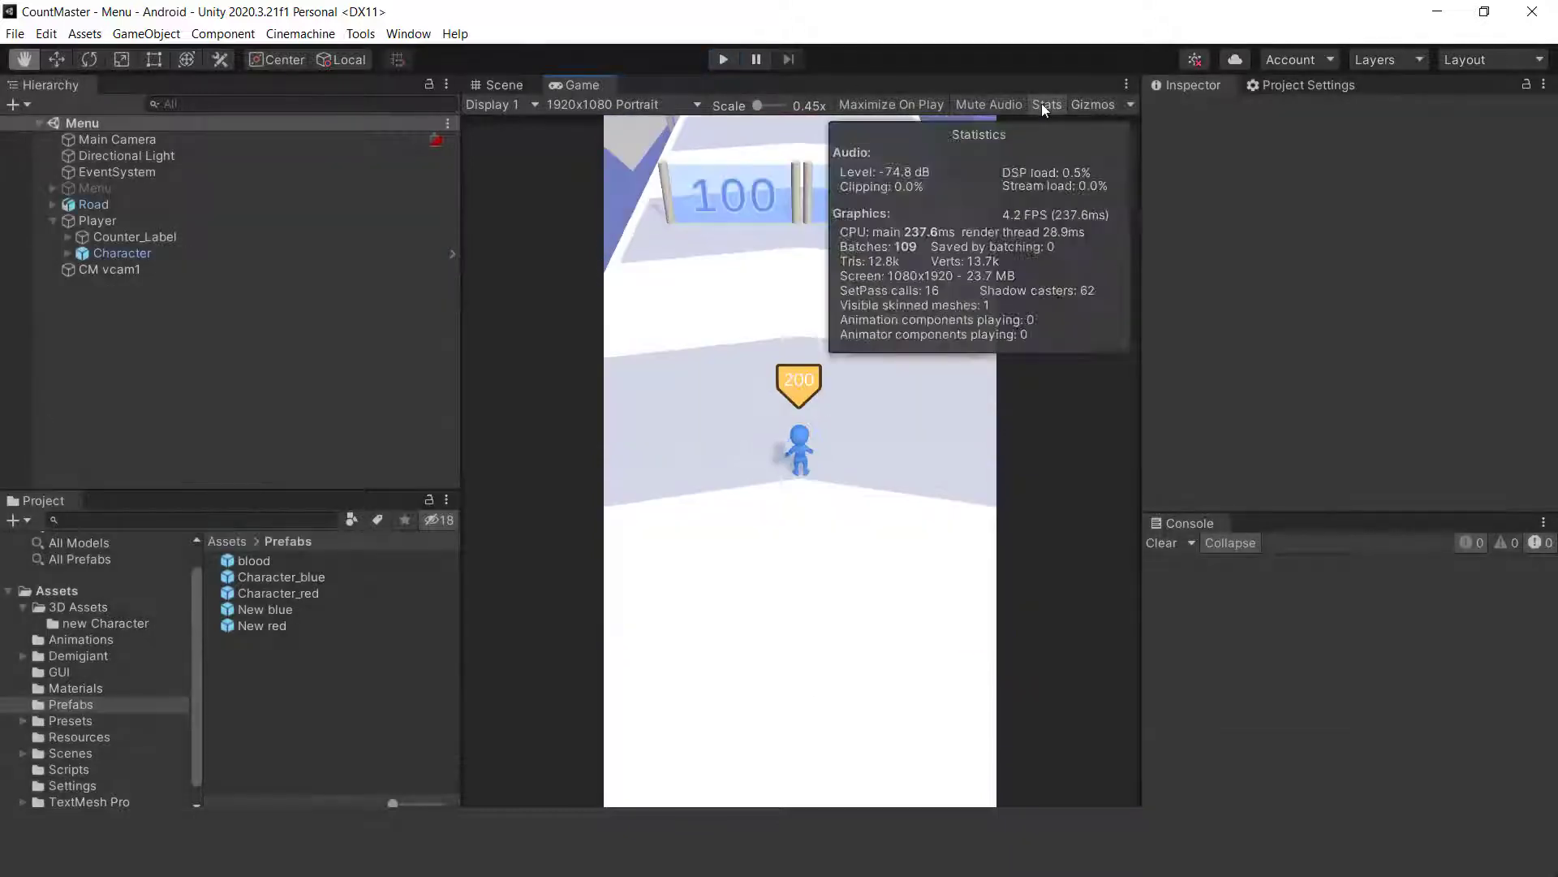
click(723, 59)
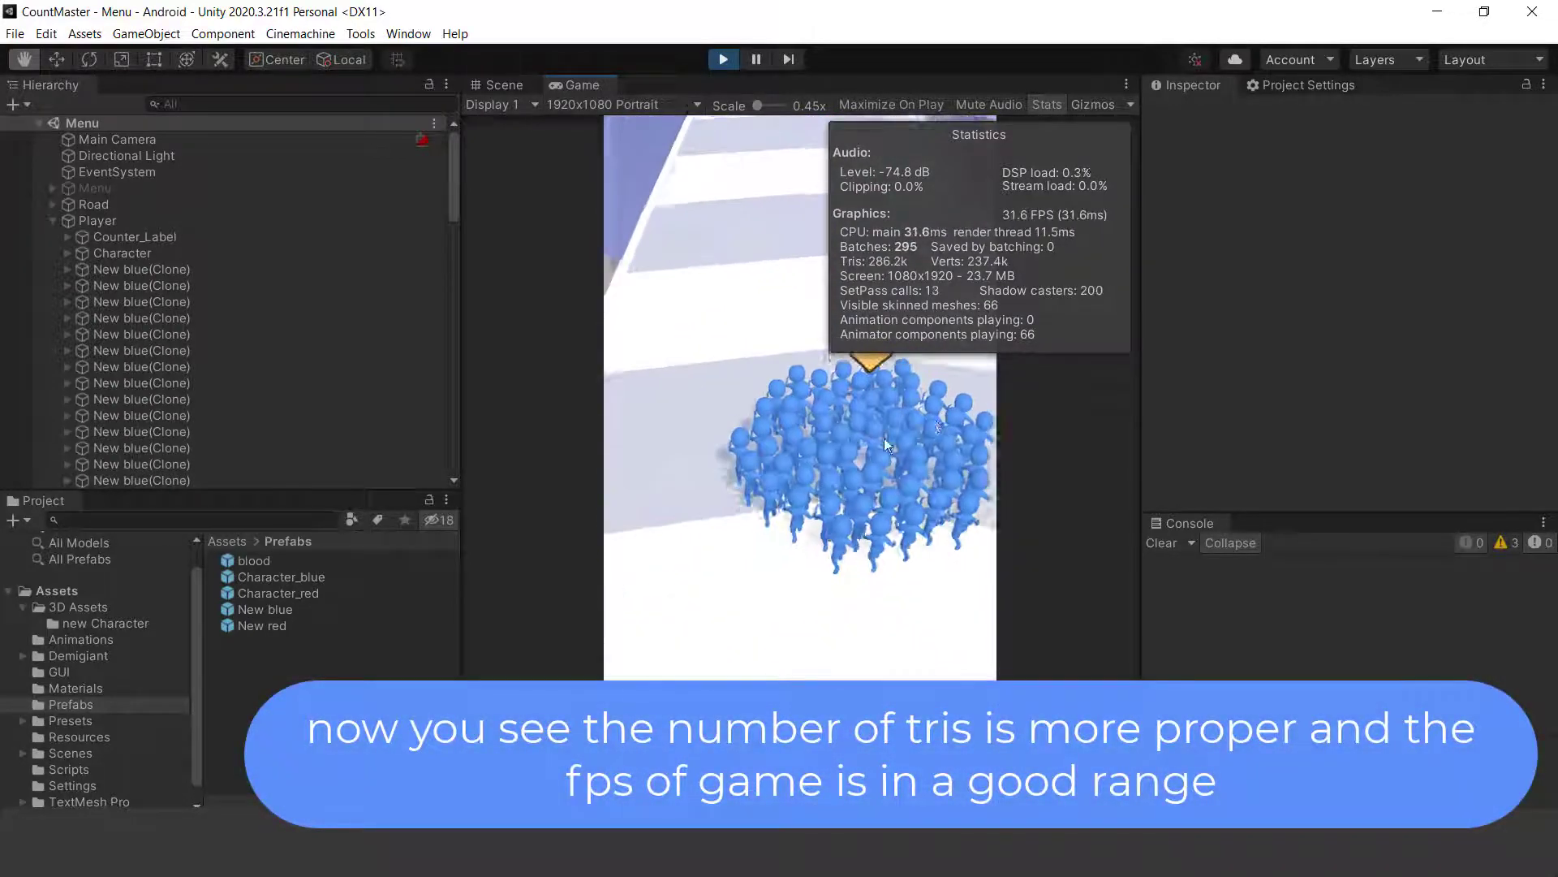
click(723, 59)
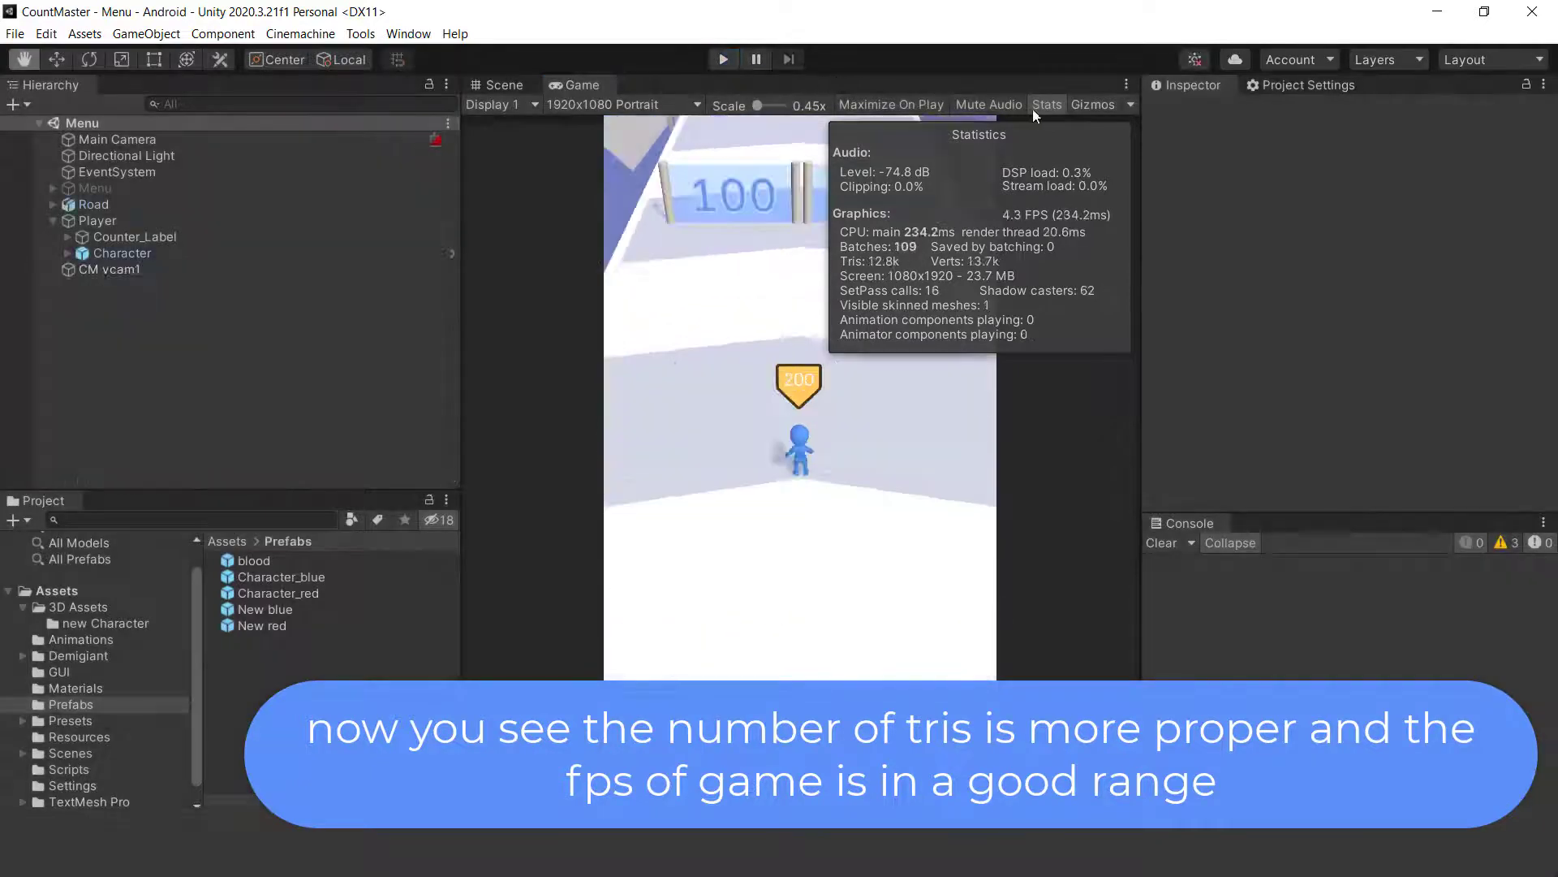
click(1046, 104)
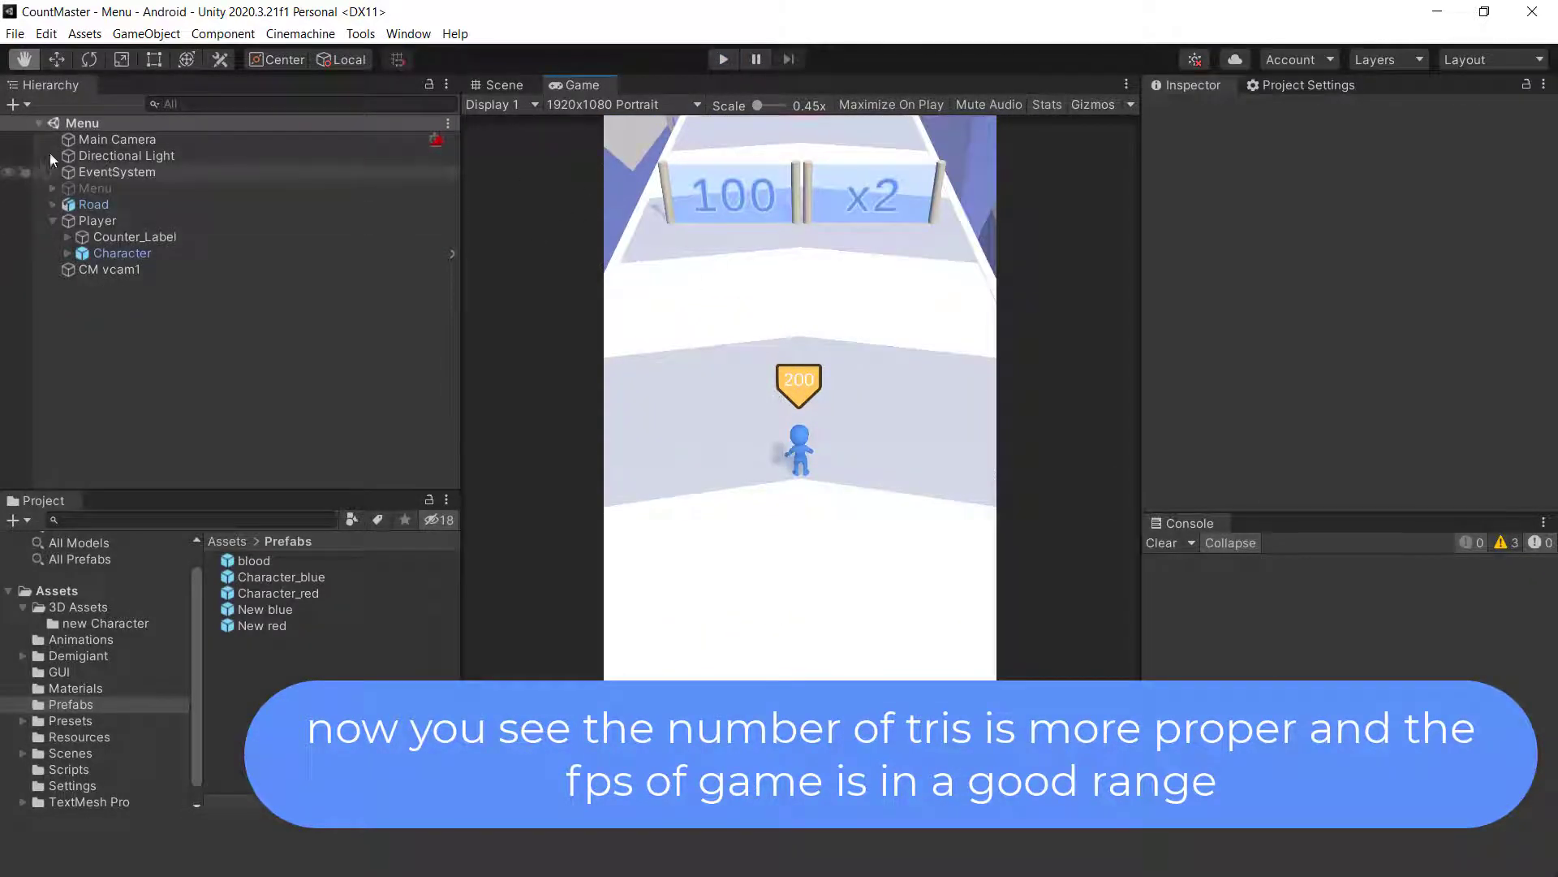
Set the Far Clip Plane of the CM vcam1 virtual camera to 20 and check its view volume against the road in the Scene view
click(49, 221)
click(99, 236)
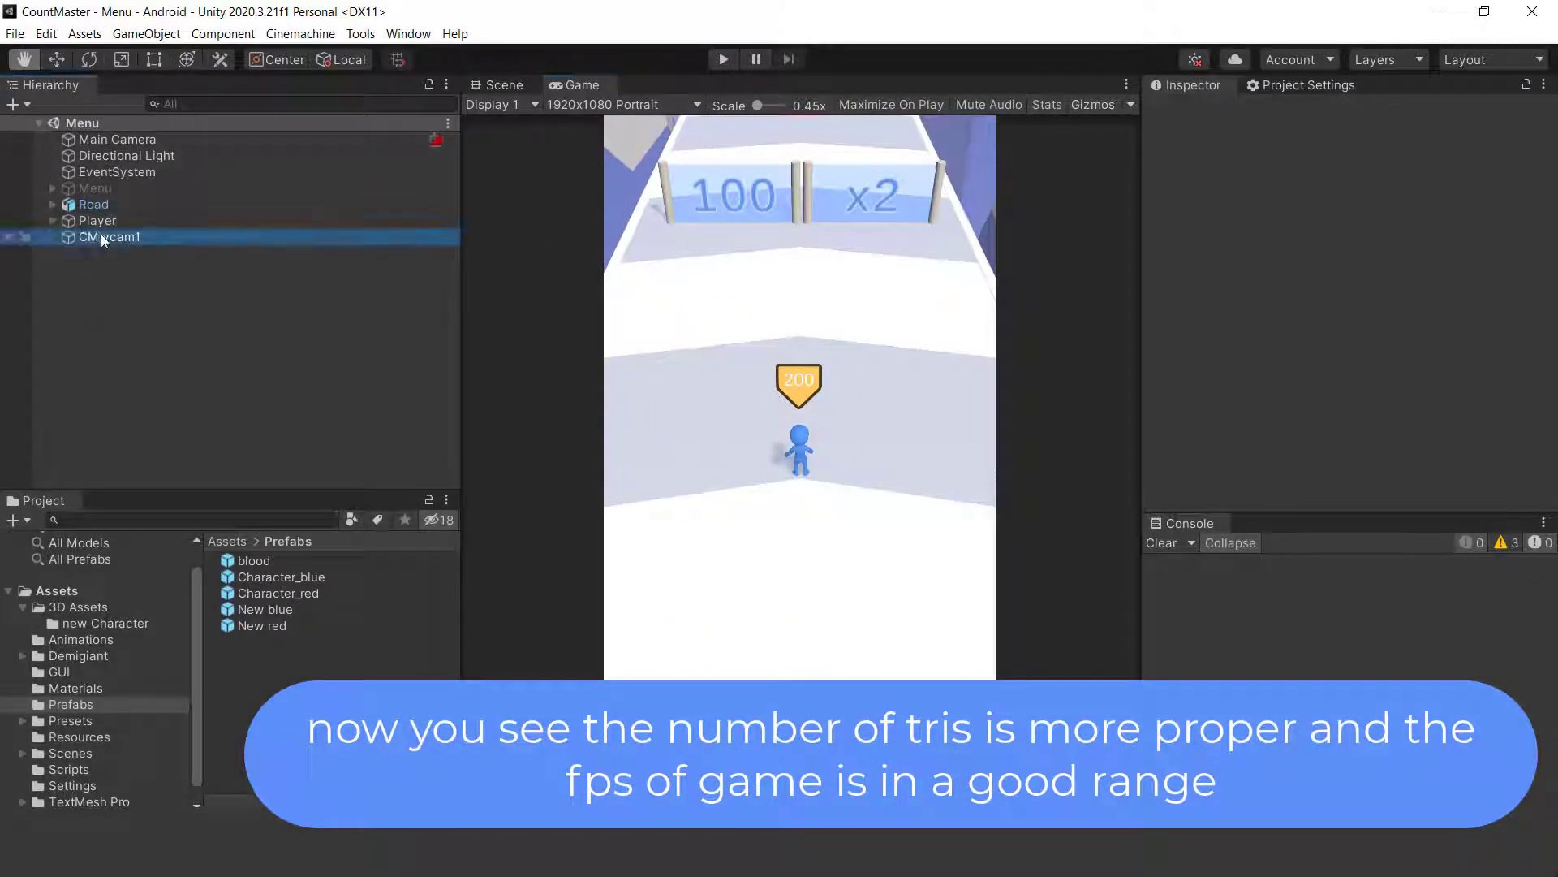
scroll(1343, 324, down, 3)
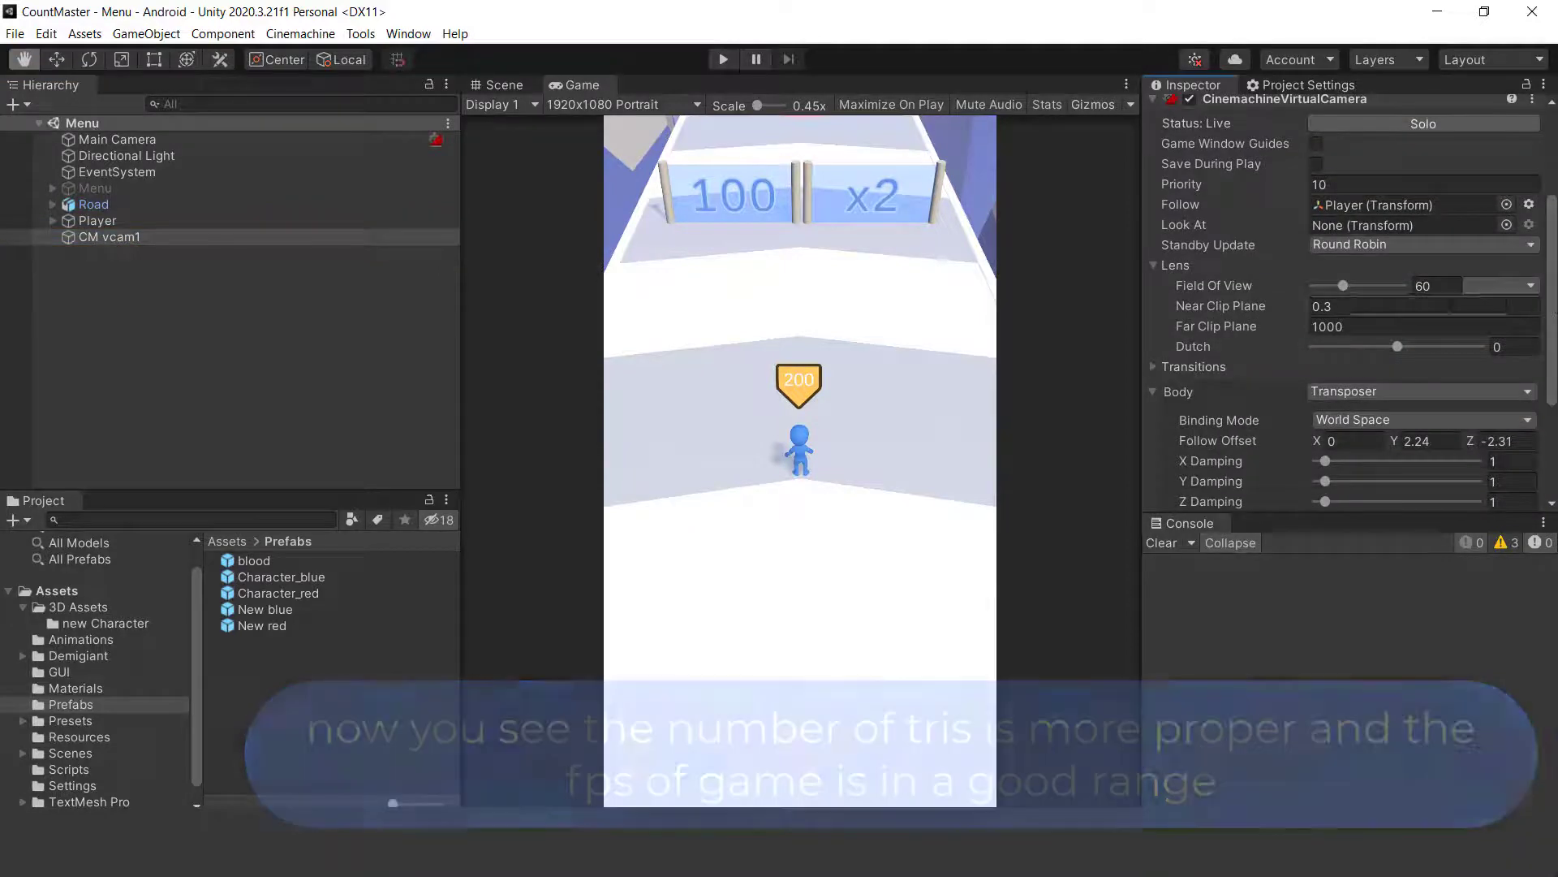
click(500, 86)
right_drag(690, 308, 835, 335)
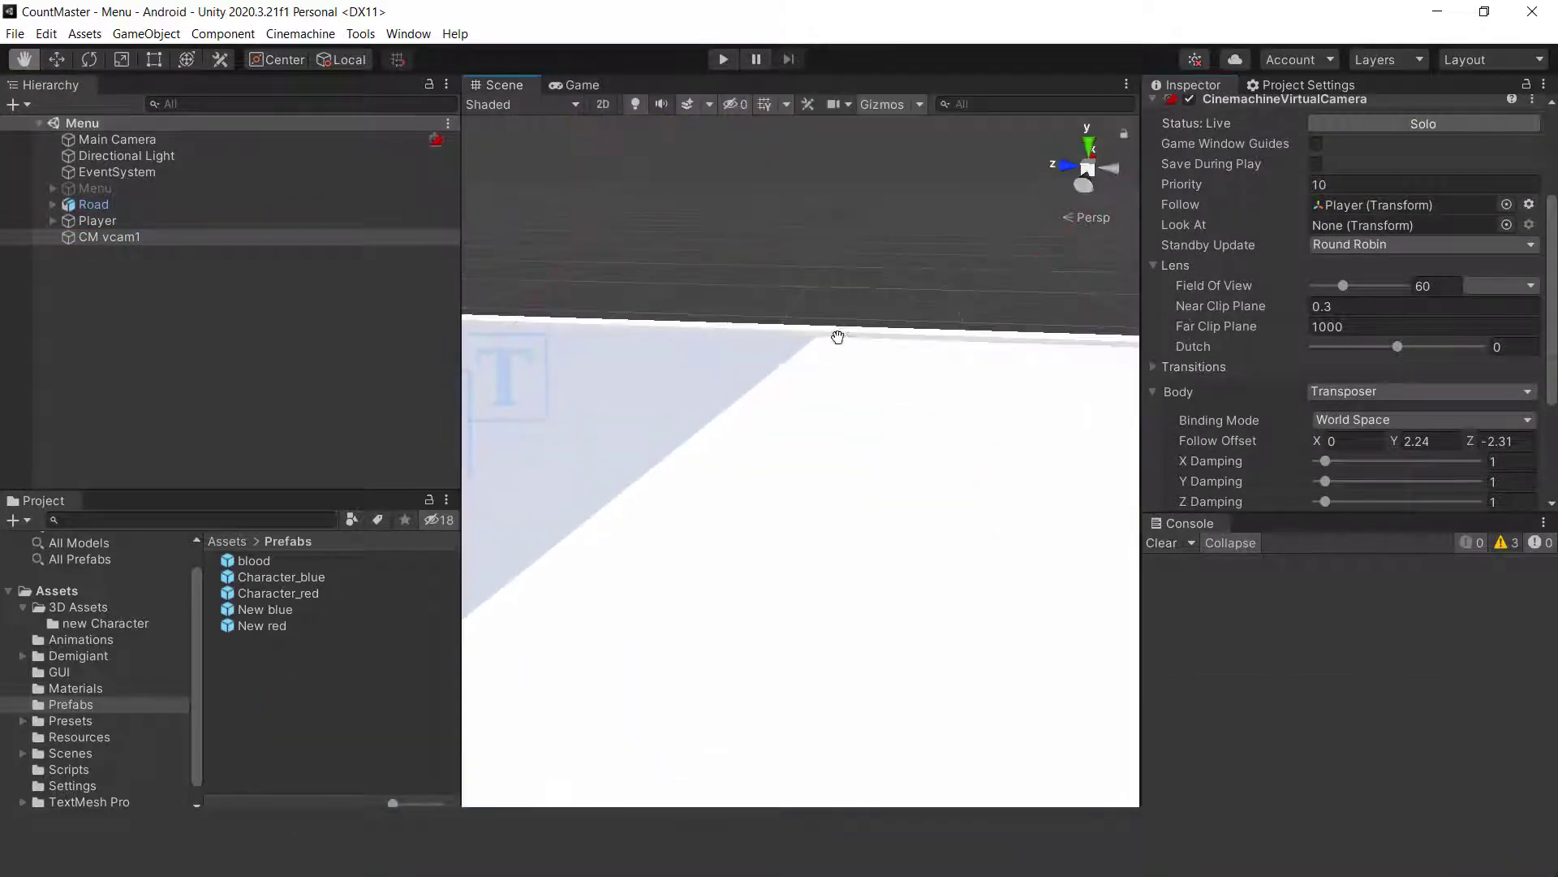
scroll(876, 361, down, 6)
right_drag(915, 385, 698, 380)
scroll(696, 380, down, 5)
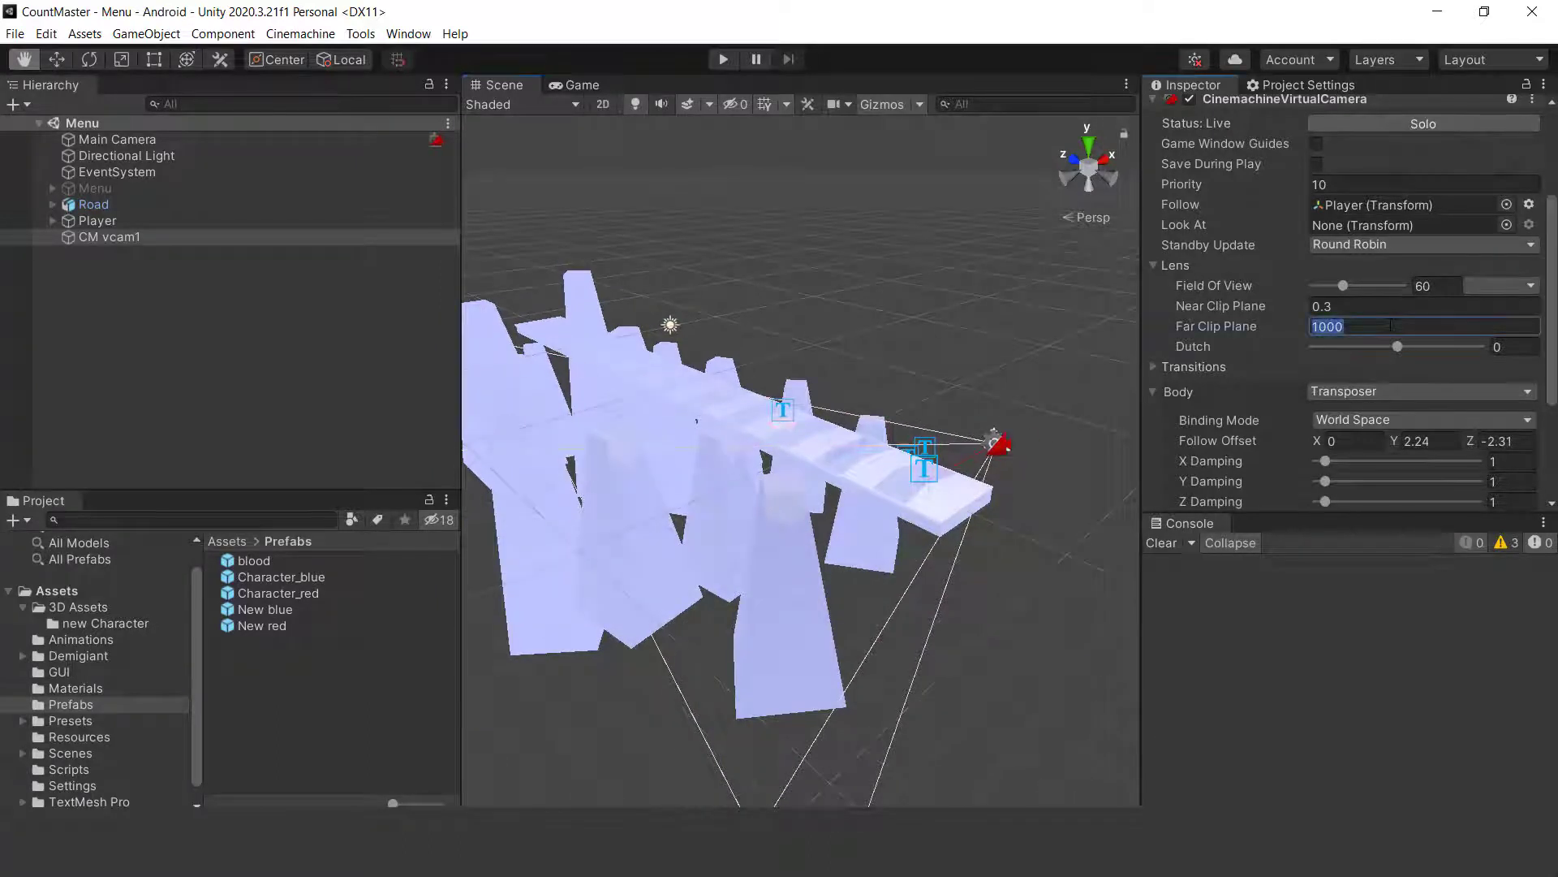
text(100)
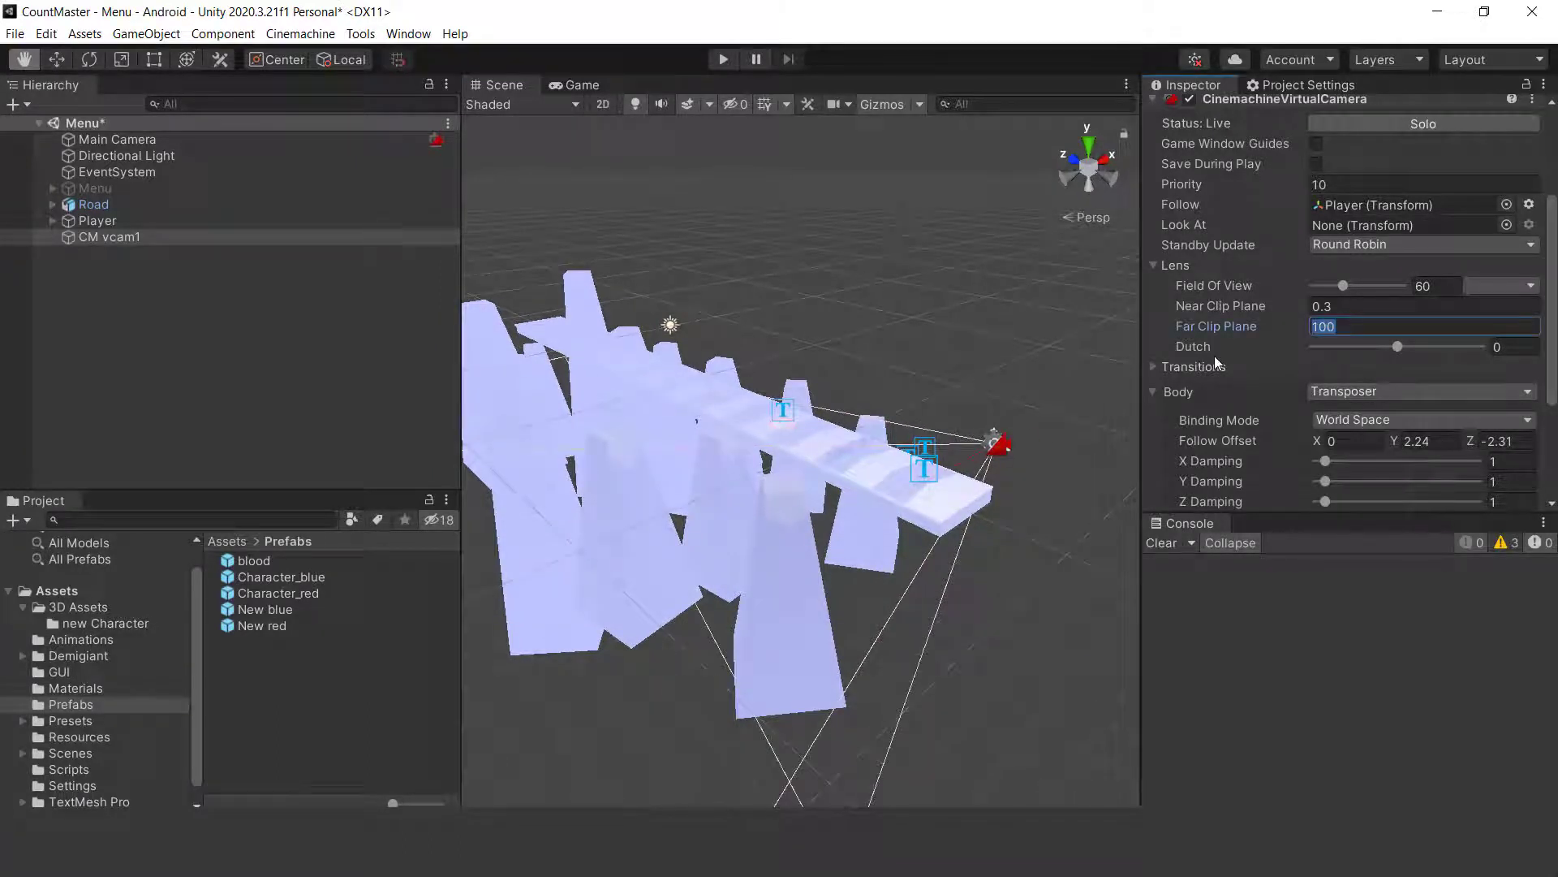
text(20)
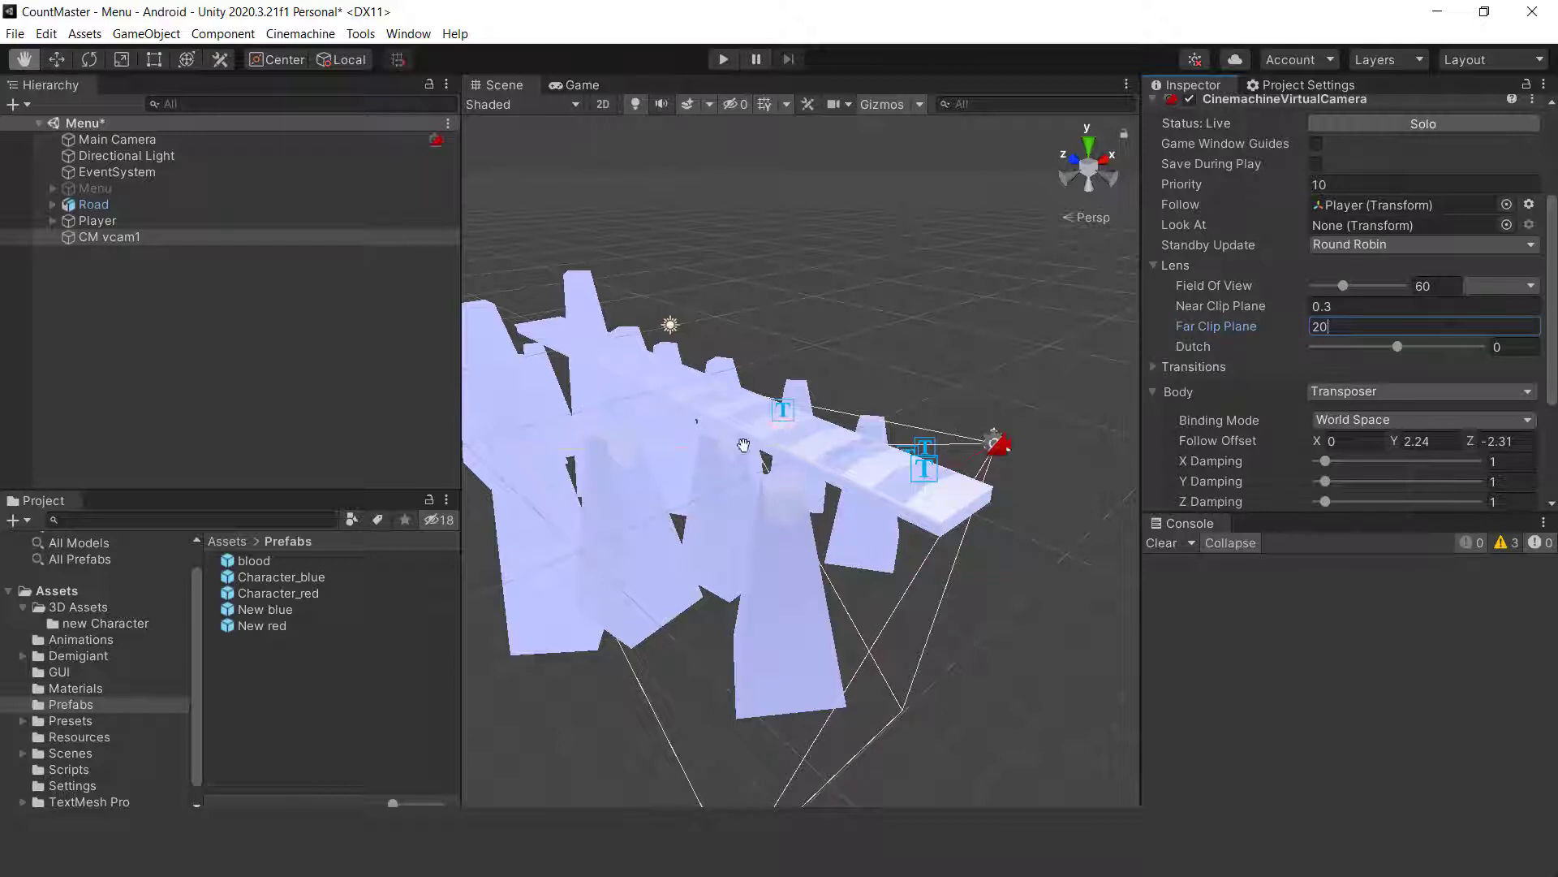
right_drag(763, 388, 807, 477)
middle_drag(807, 477, 812, 526)
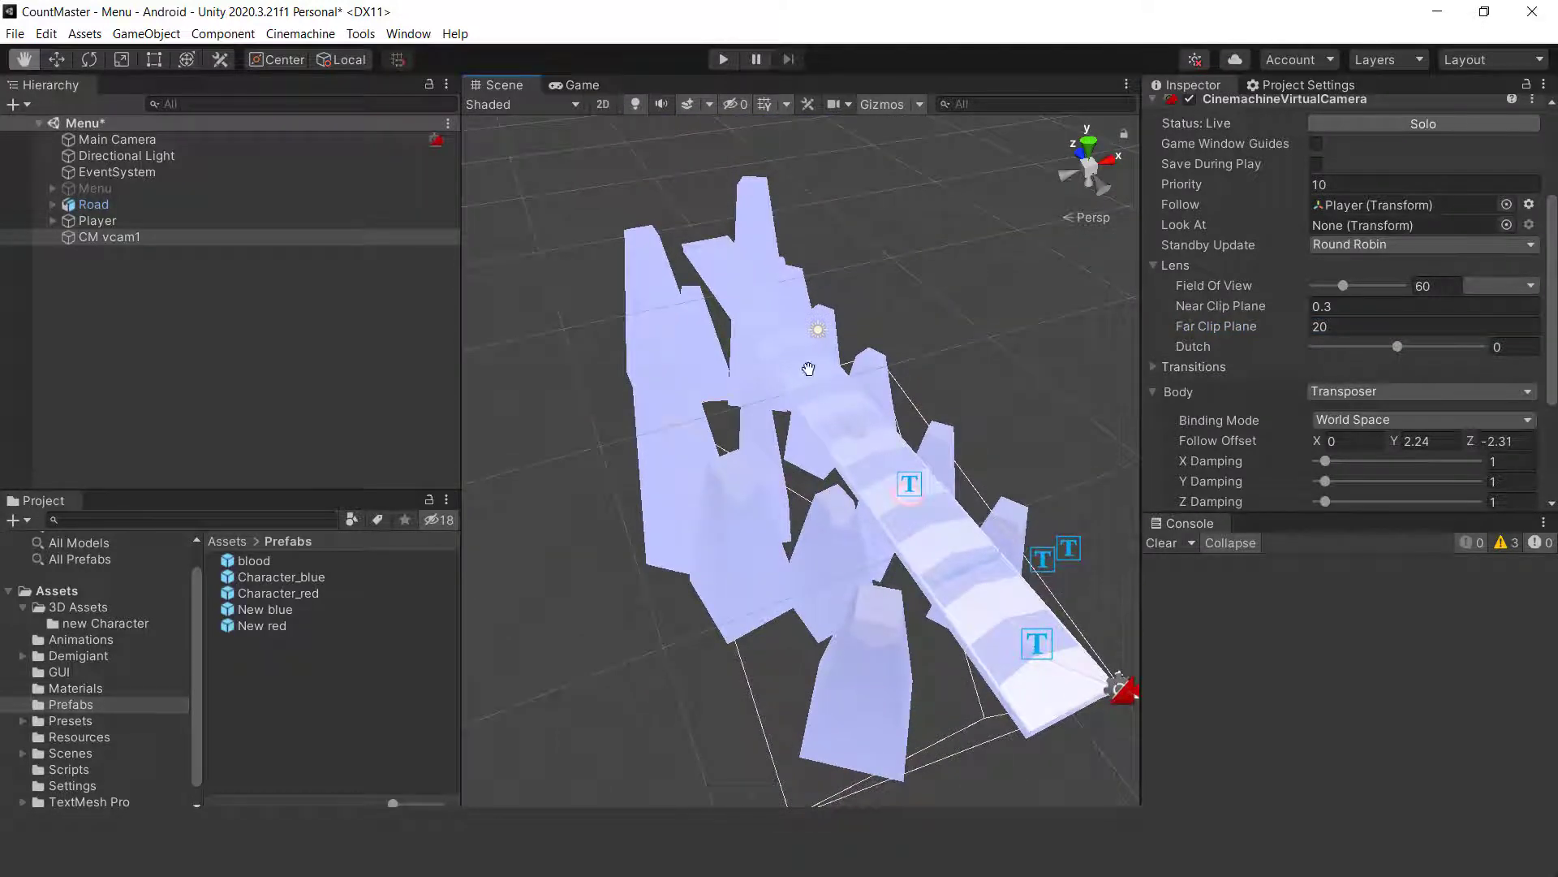
click(581, 85)
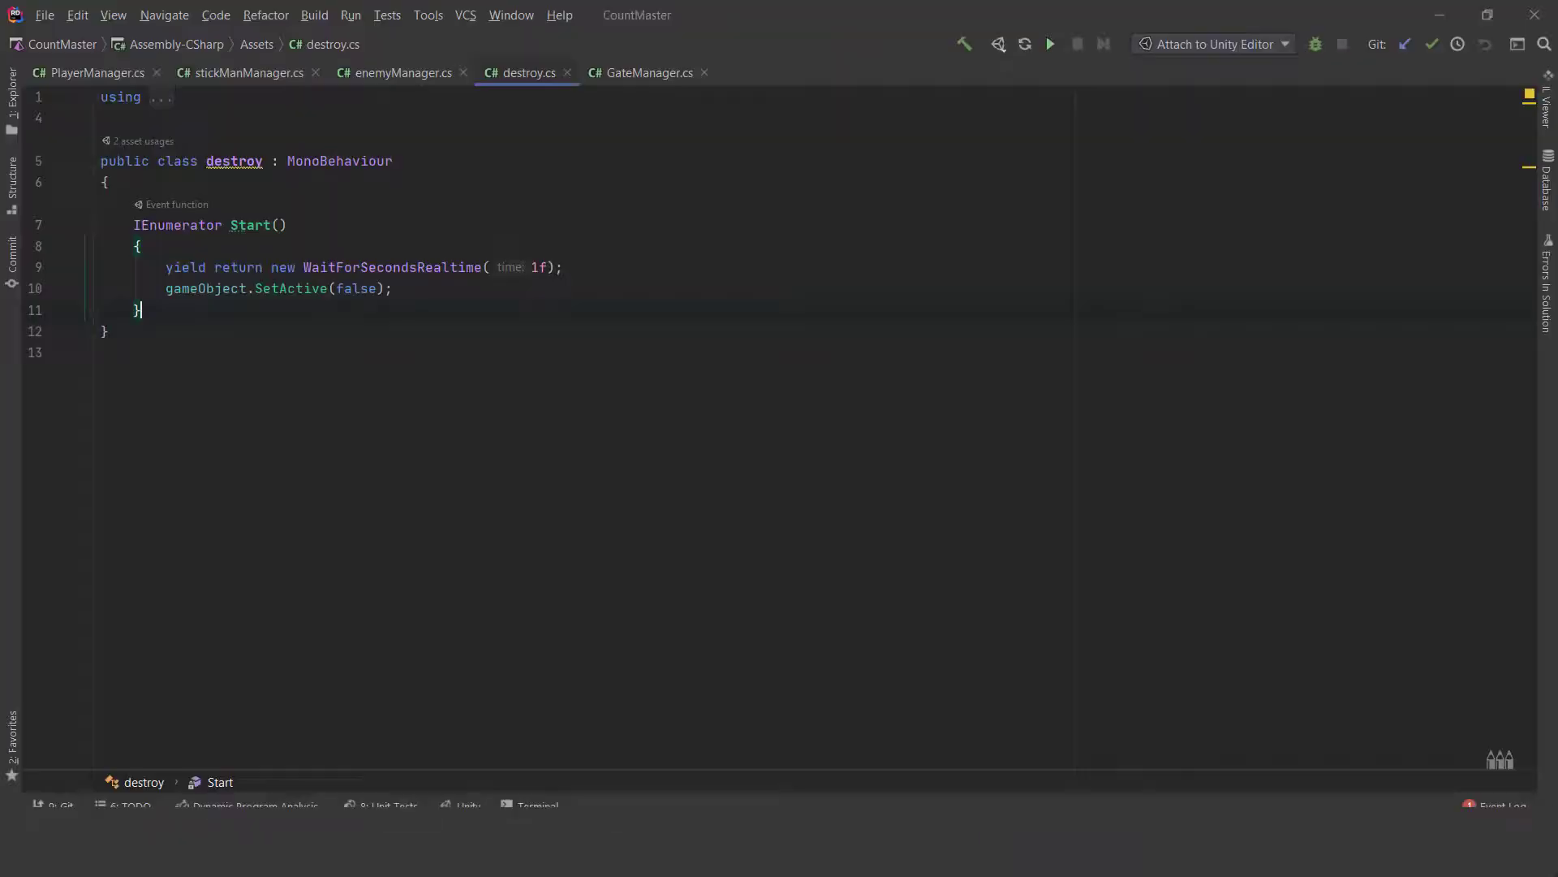
Switch to the code editor, comment out the road.Translate line in the Update method of PlayerManager.cs, save the script and return to Unity
click(116, 70)
scroll(779, 428, up, 5)
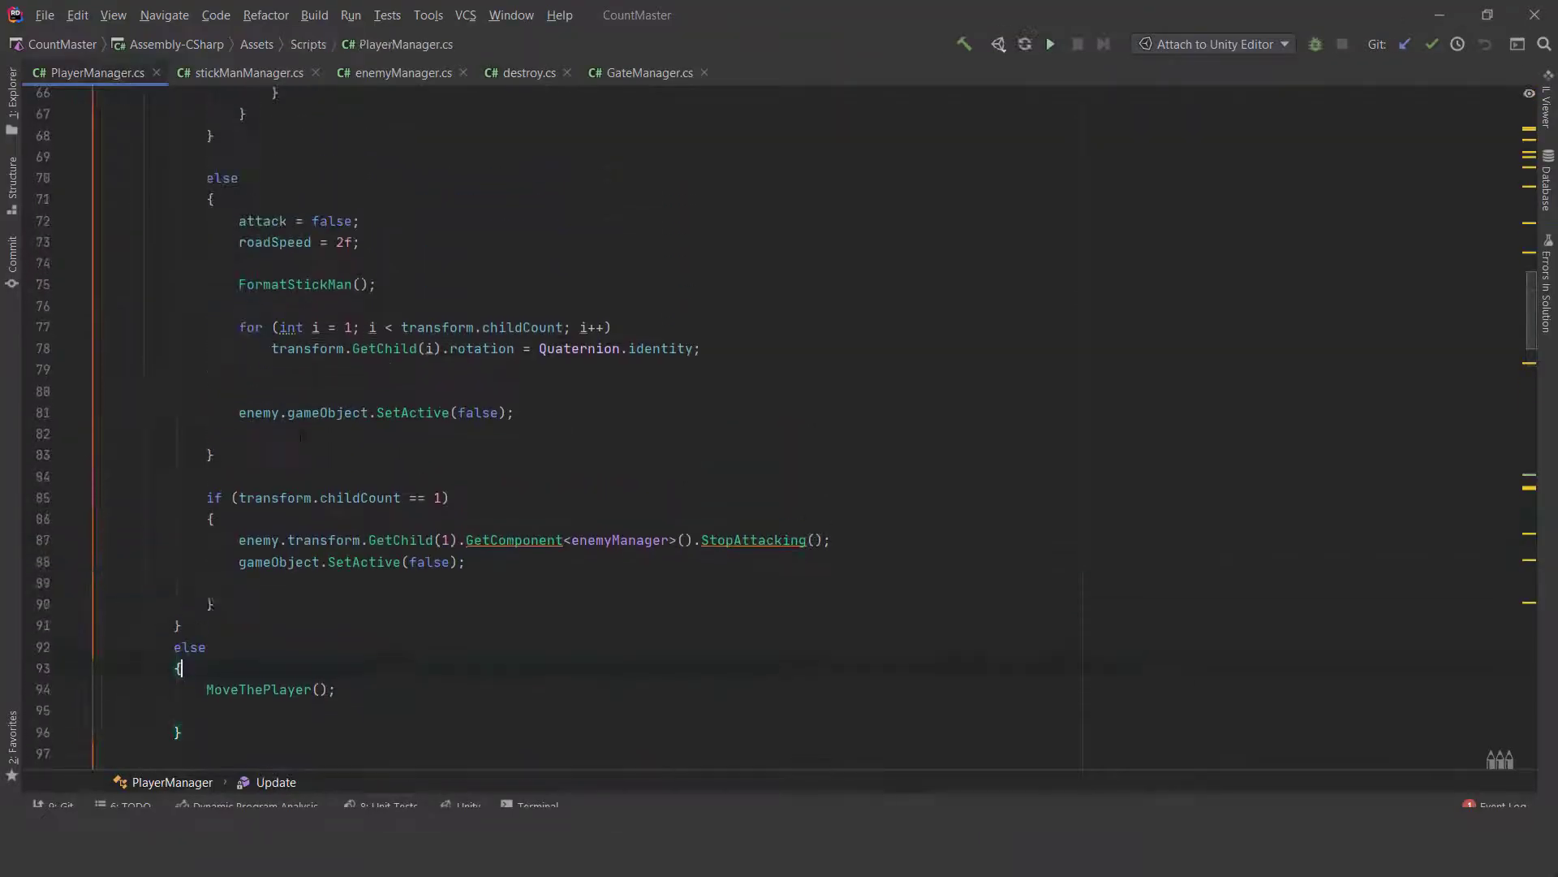
drag(1532, 298, 1542, 353)
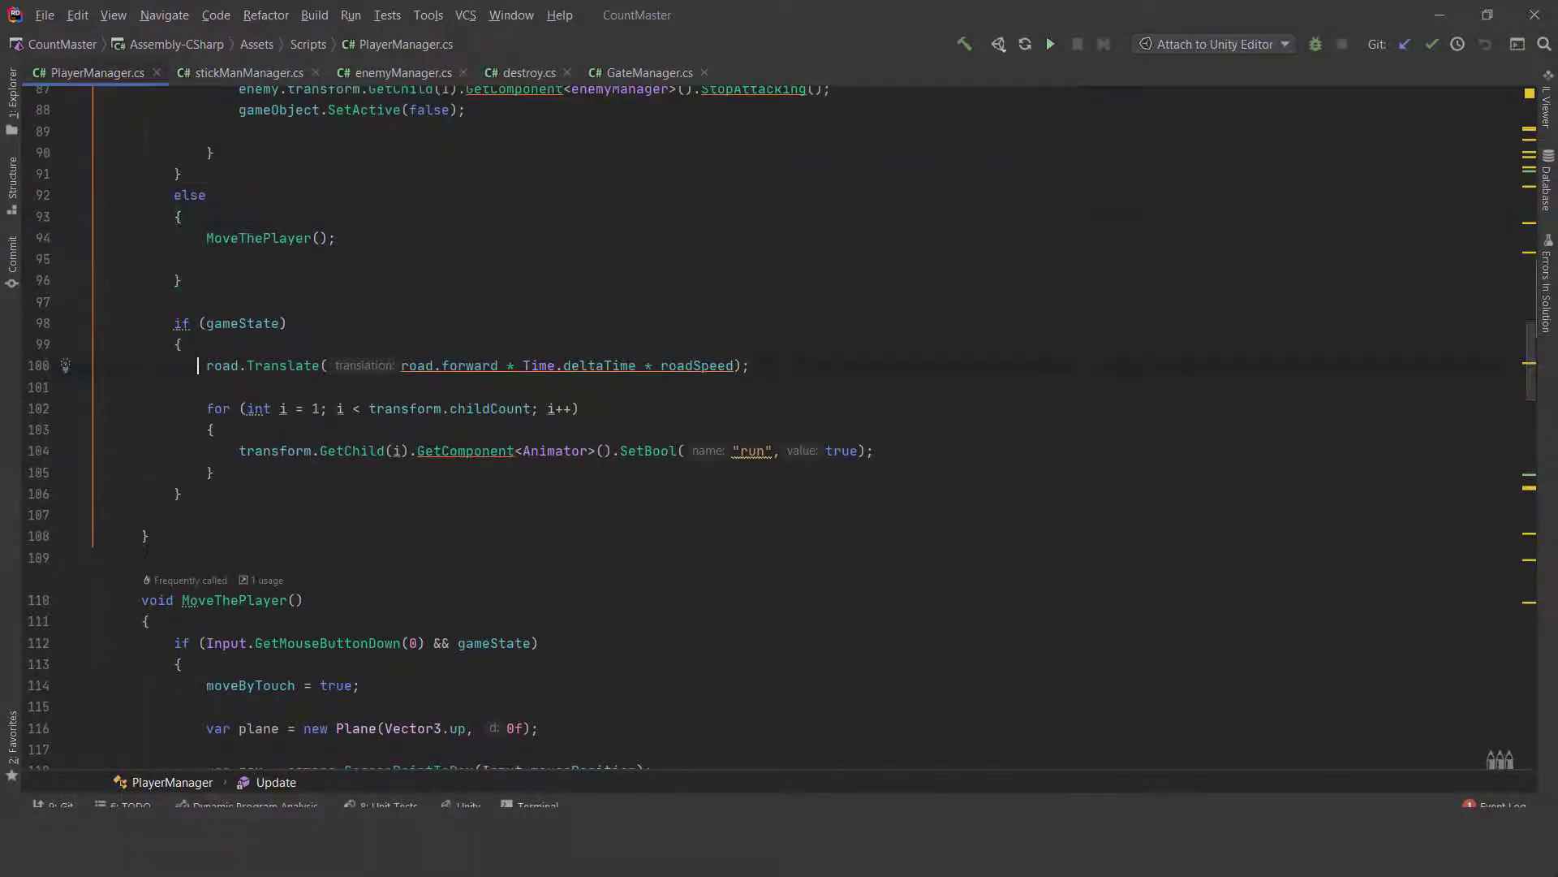
text(//)
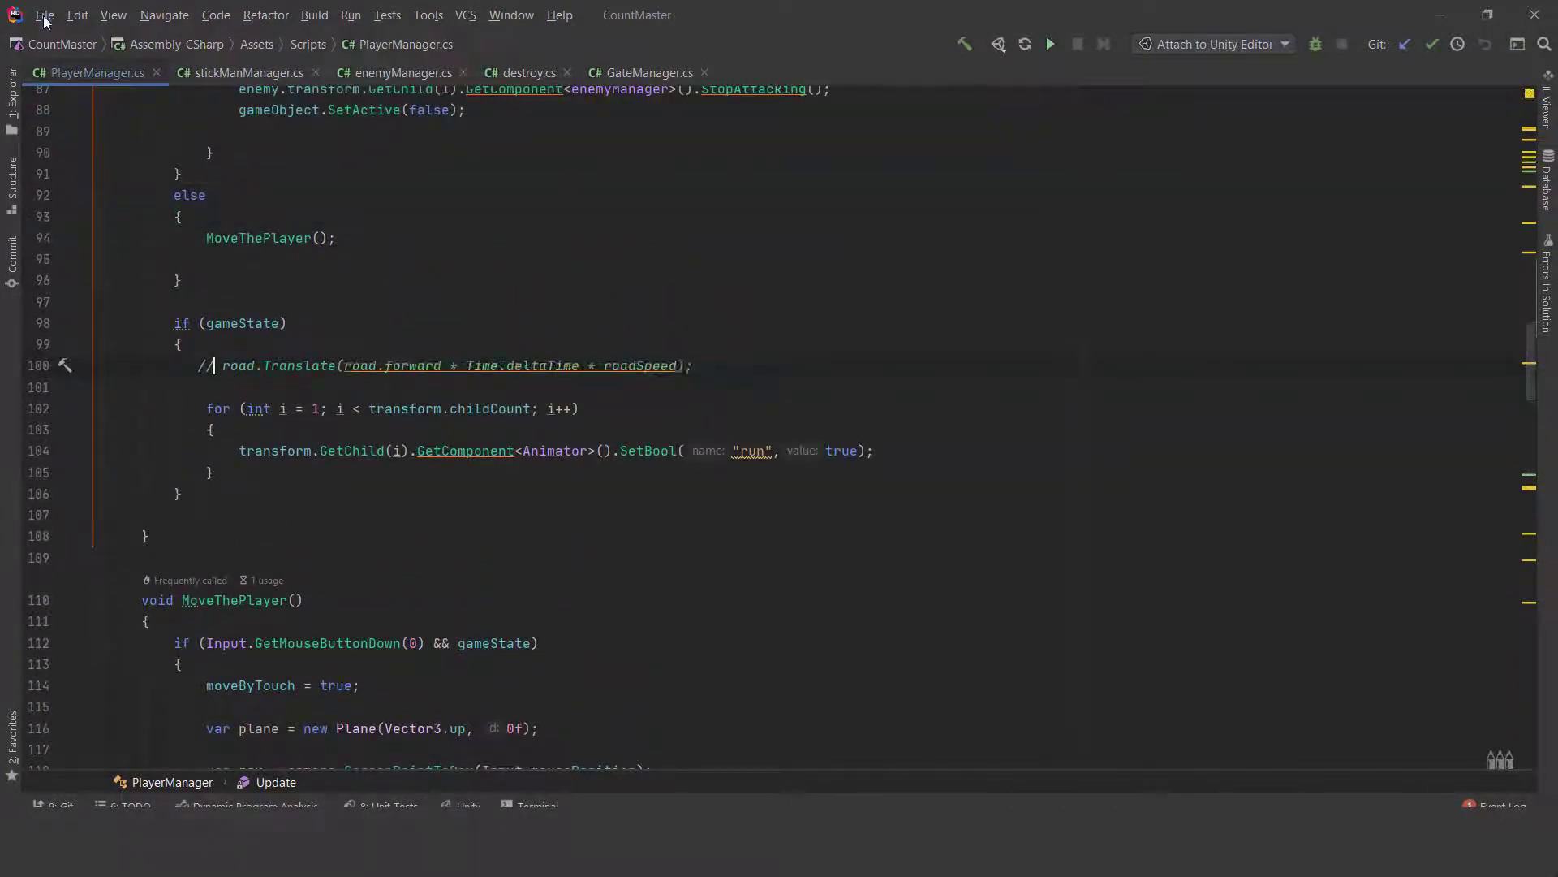
click(43, 15)
click(68, 85)
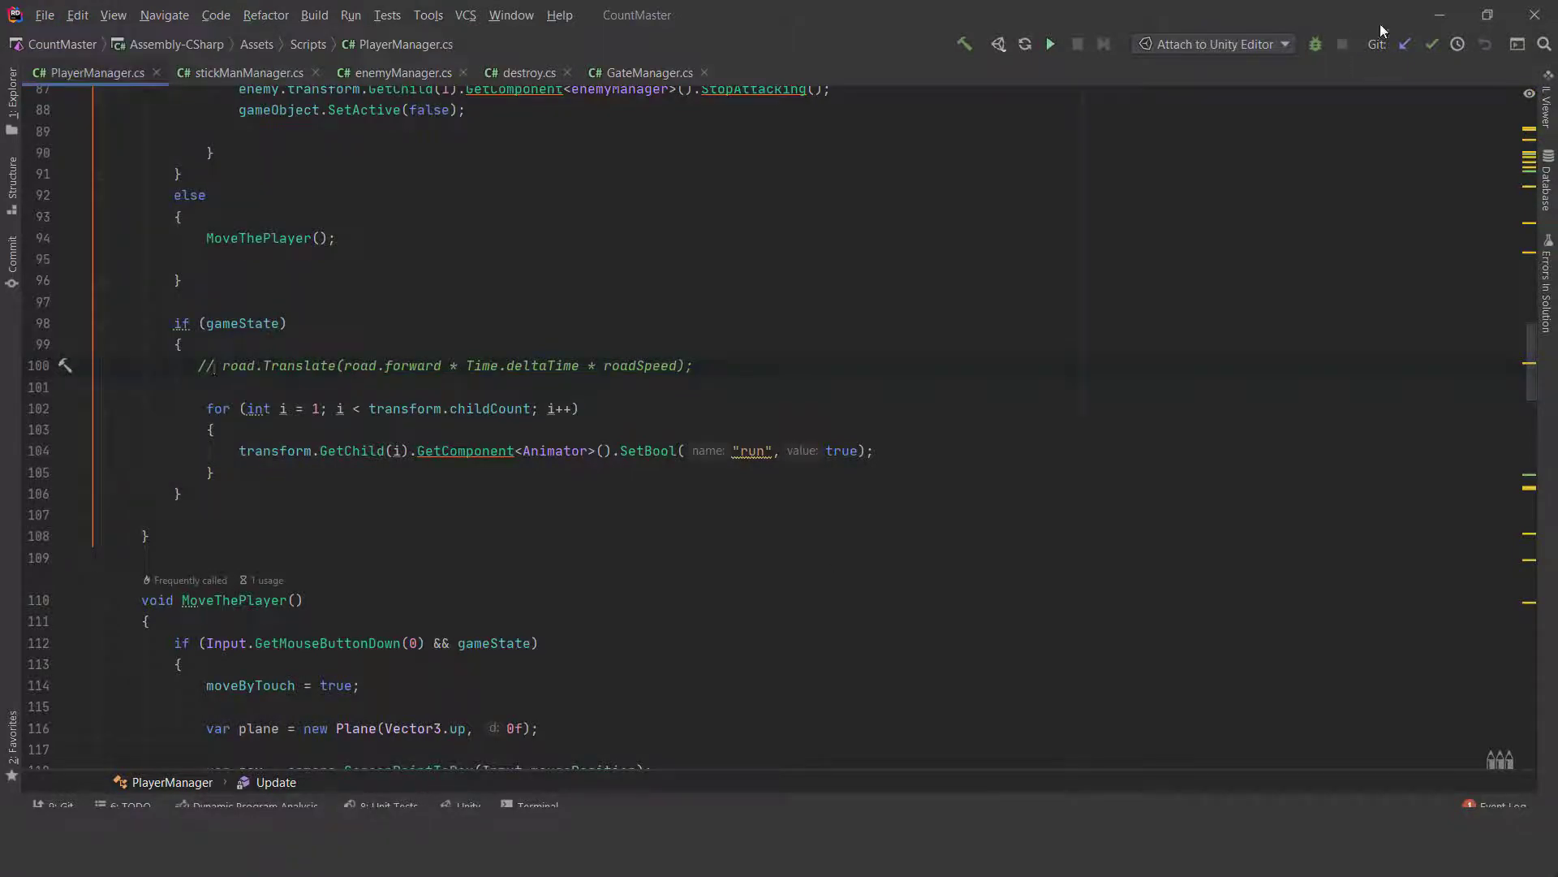
click(1437, 14)
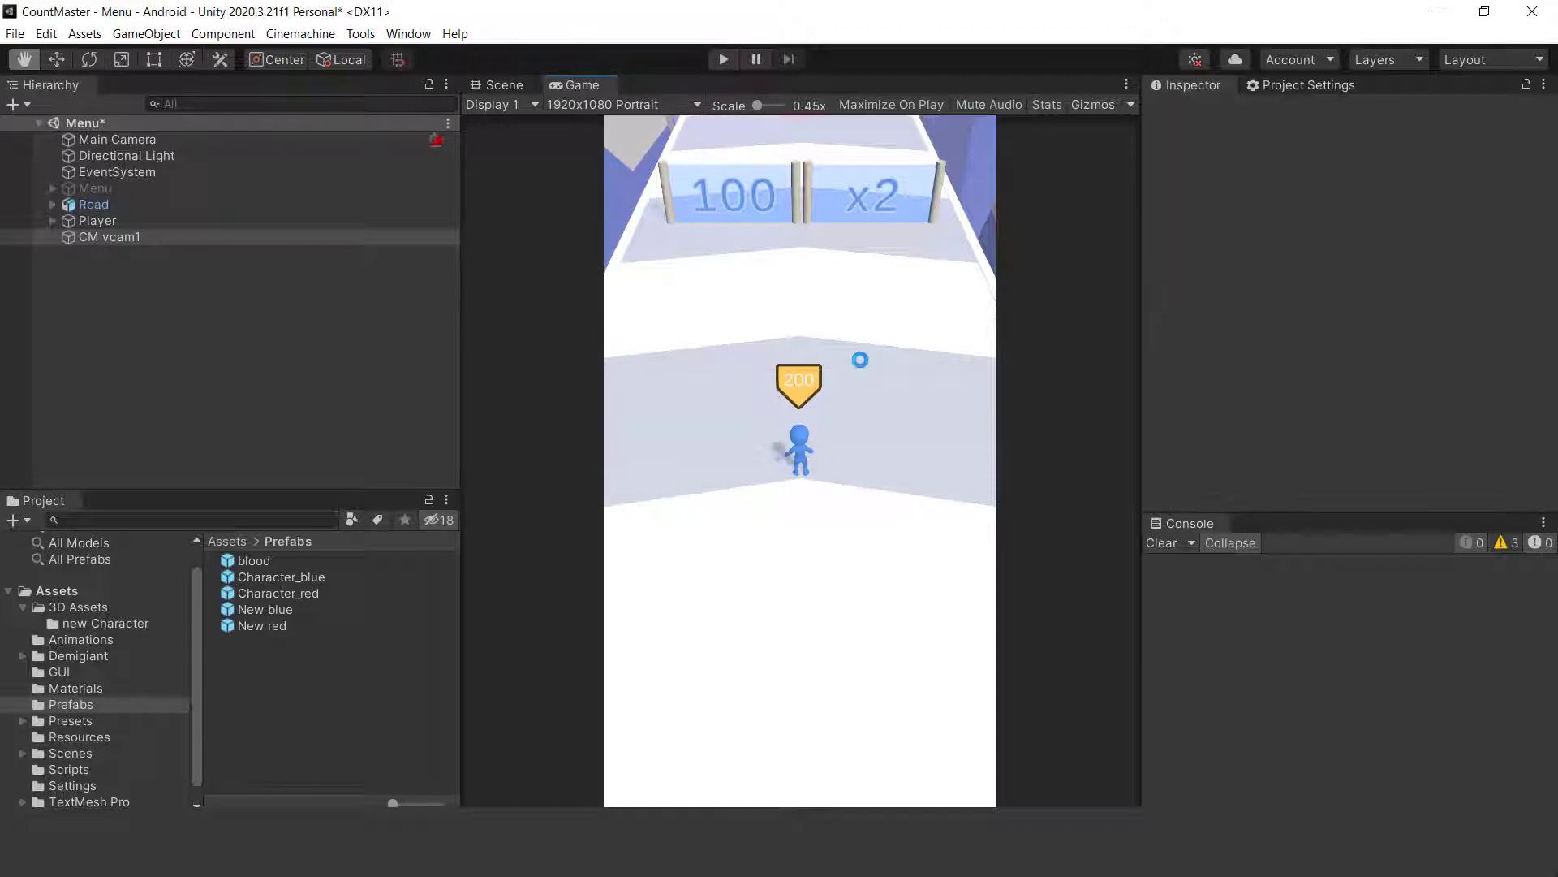
Run the game with statistics shown to compare CM vcam1 Far Clip Plane values of 1000 and 10, ending with play stopped and statistics hidden
click(1040, 107)
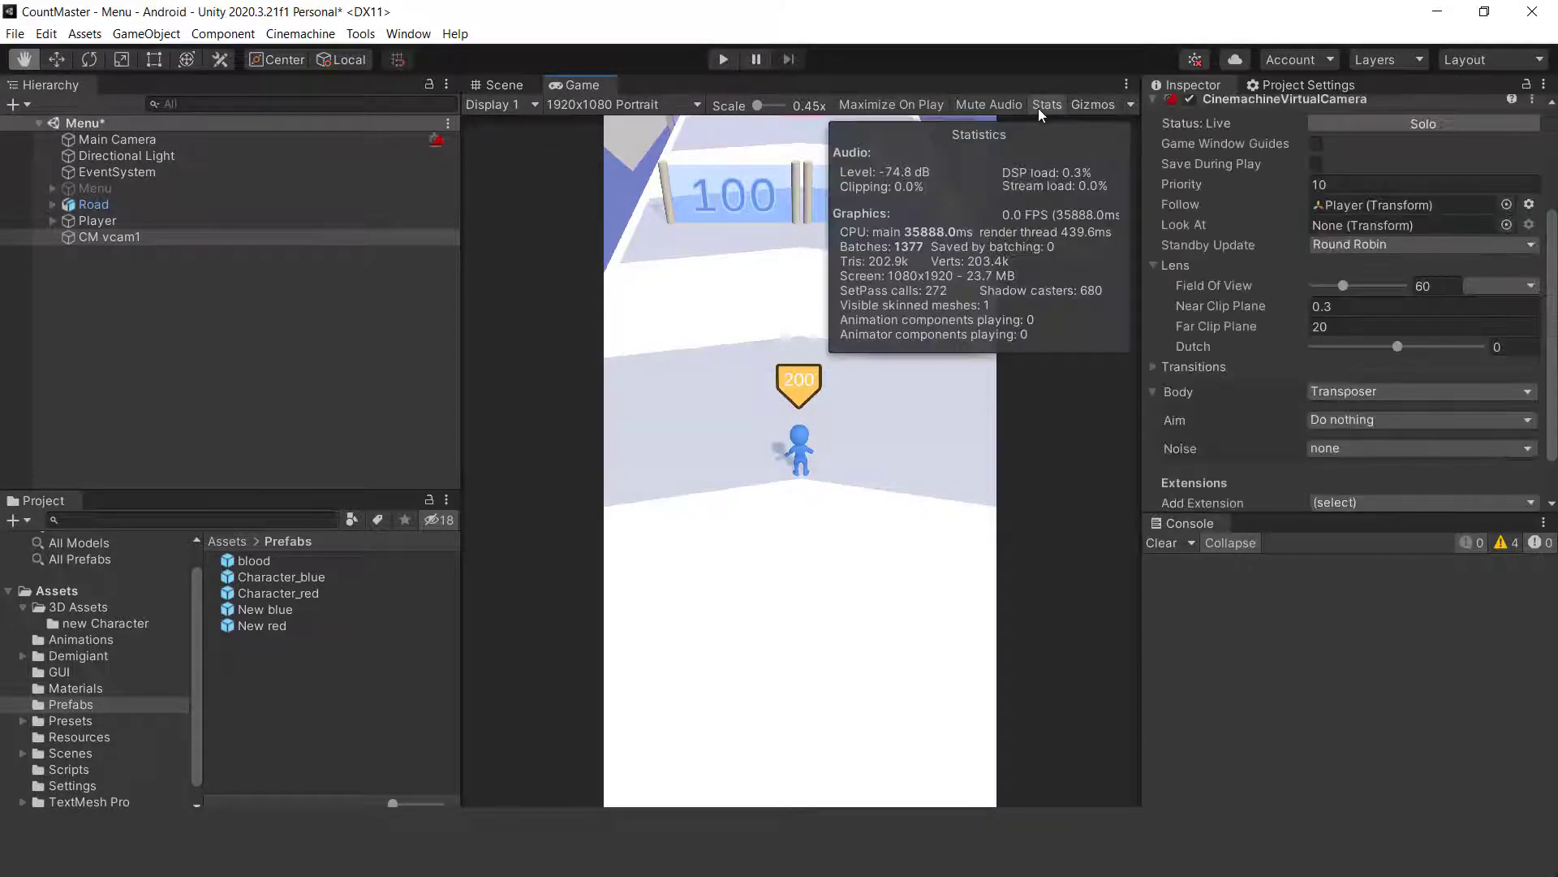
click(109, 233)
click(722, 59)
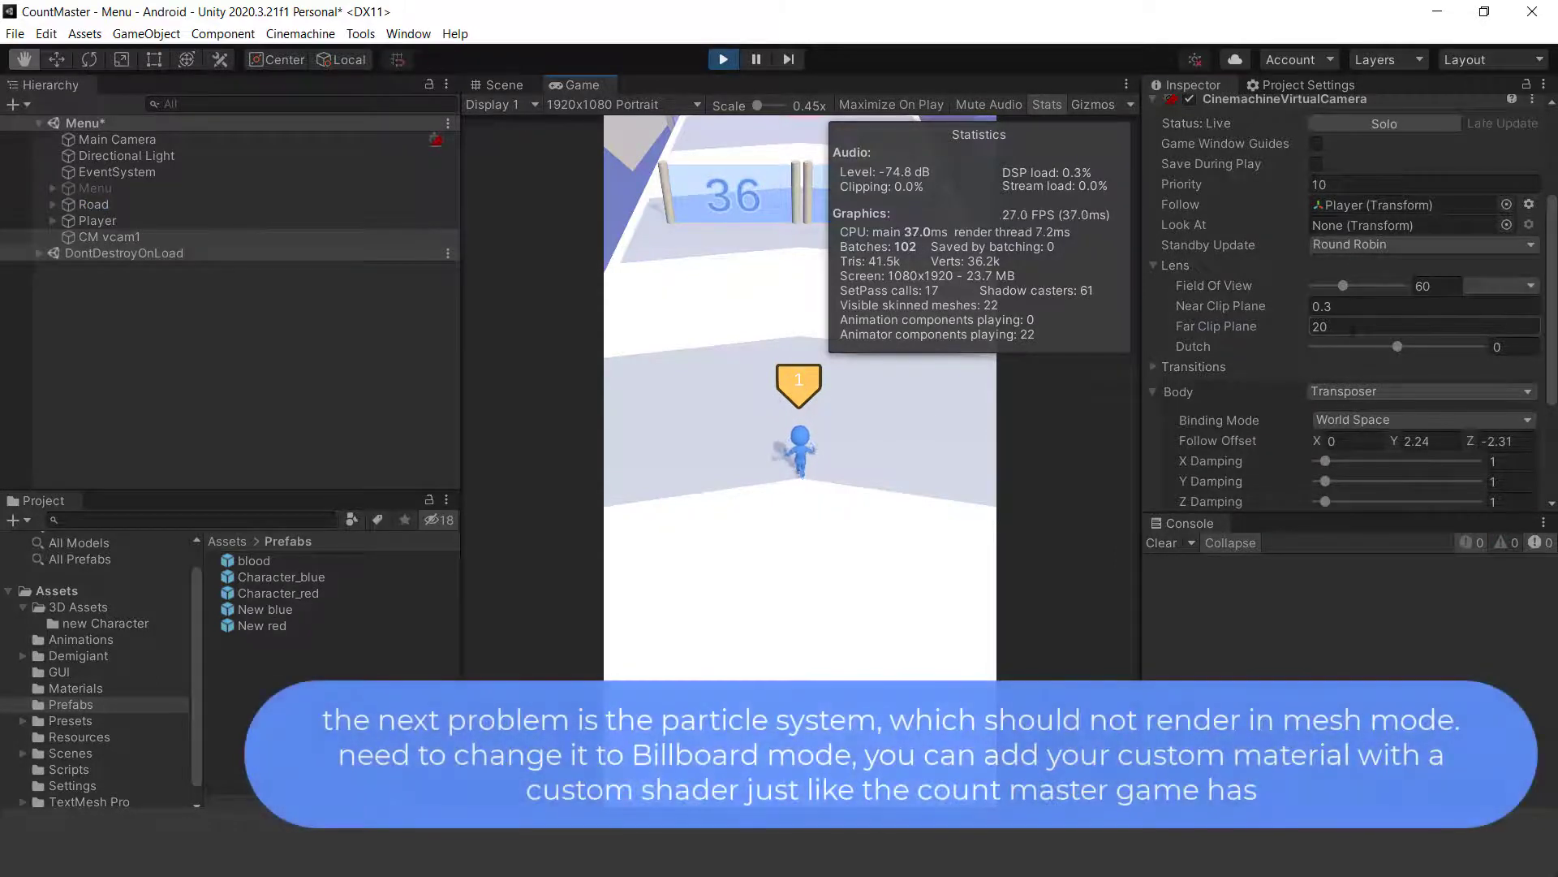
click(1365, 333)
text(1000)
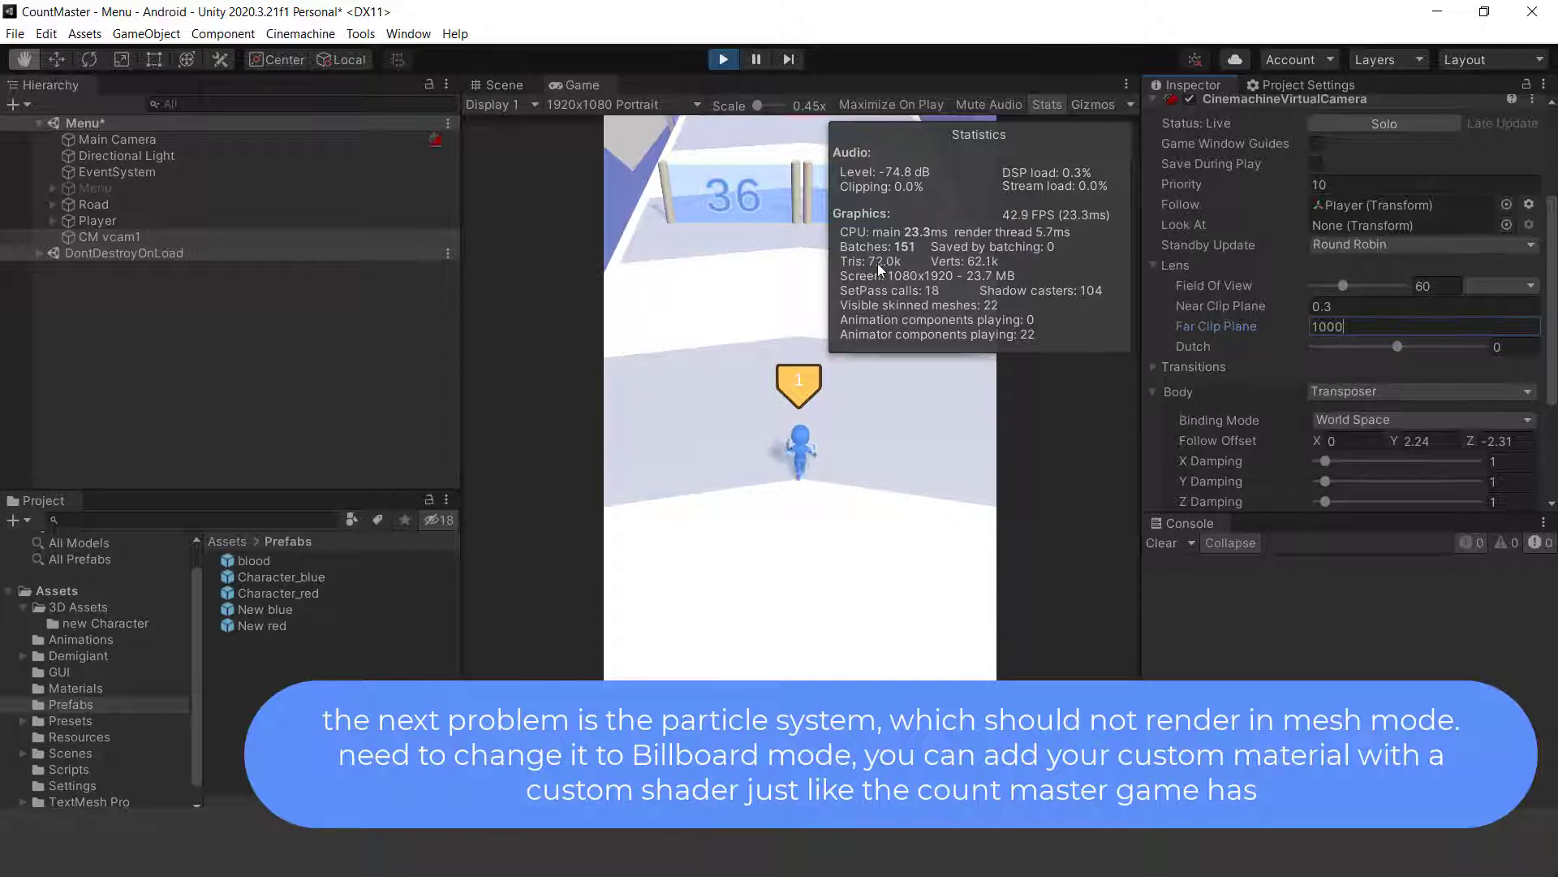
text(10)
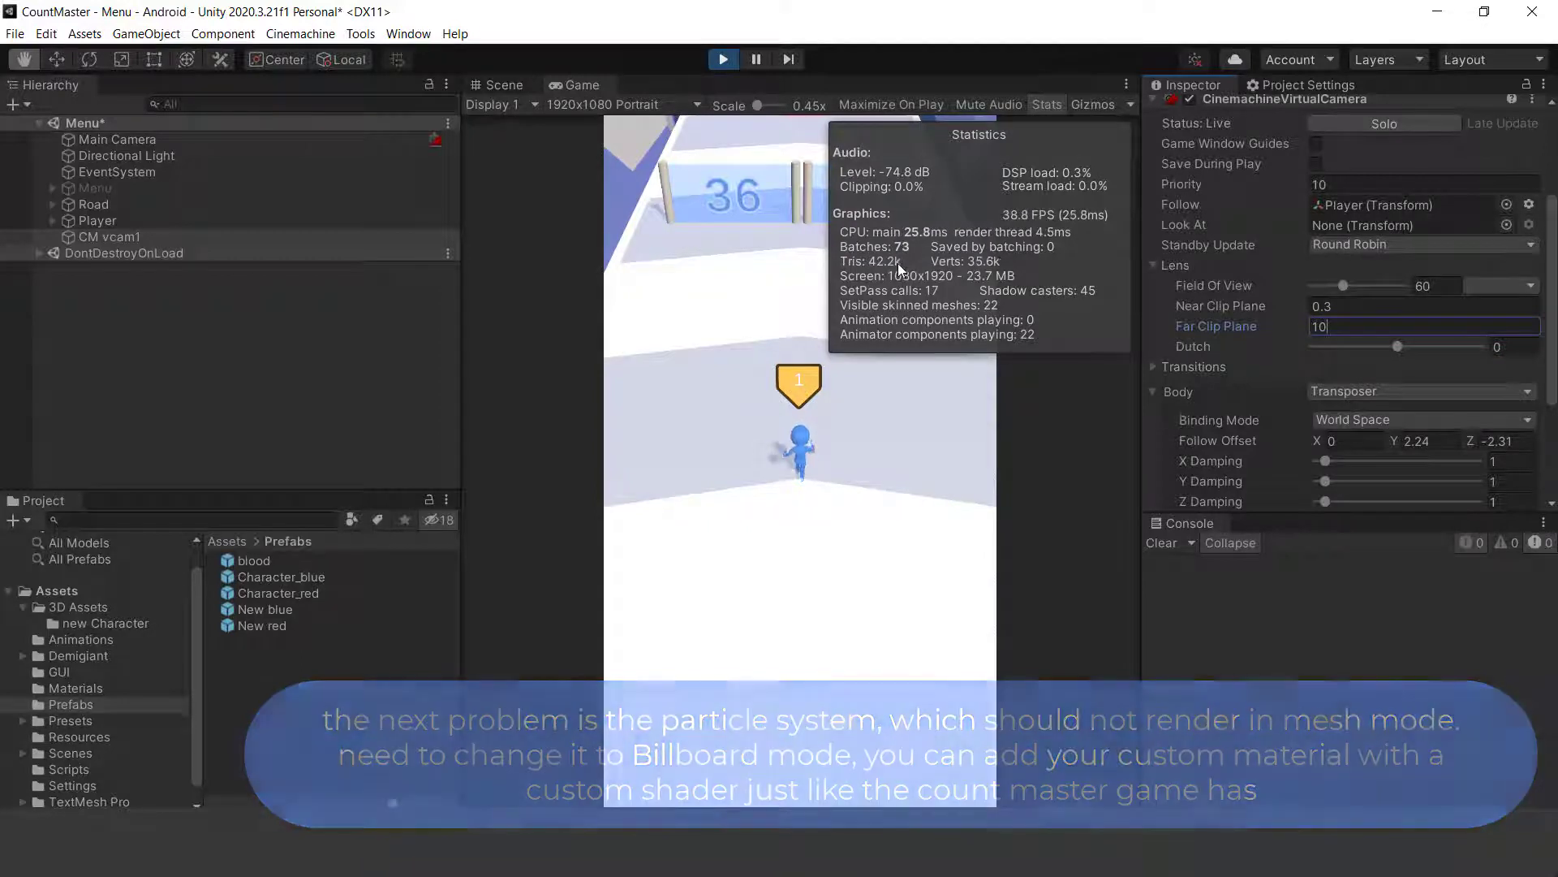
click(816, 550)
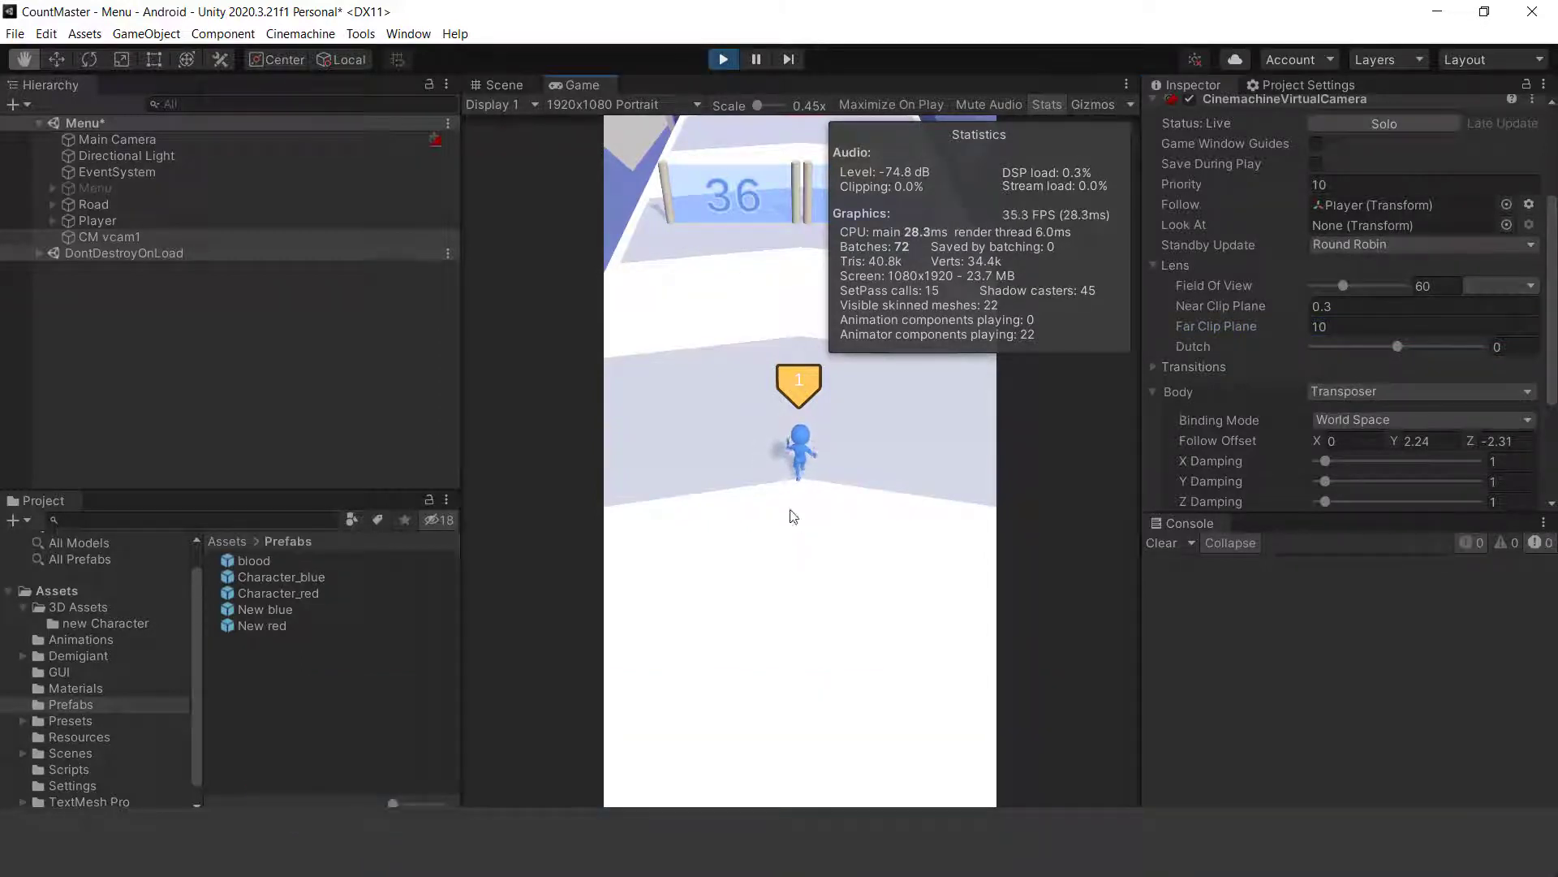
click(723, 59)
click(1045, 102)
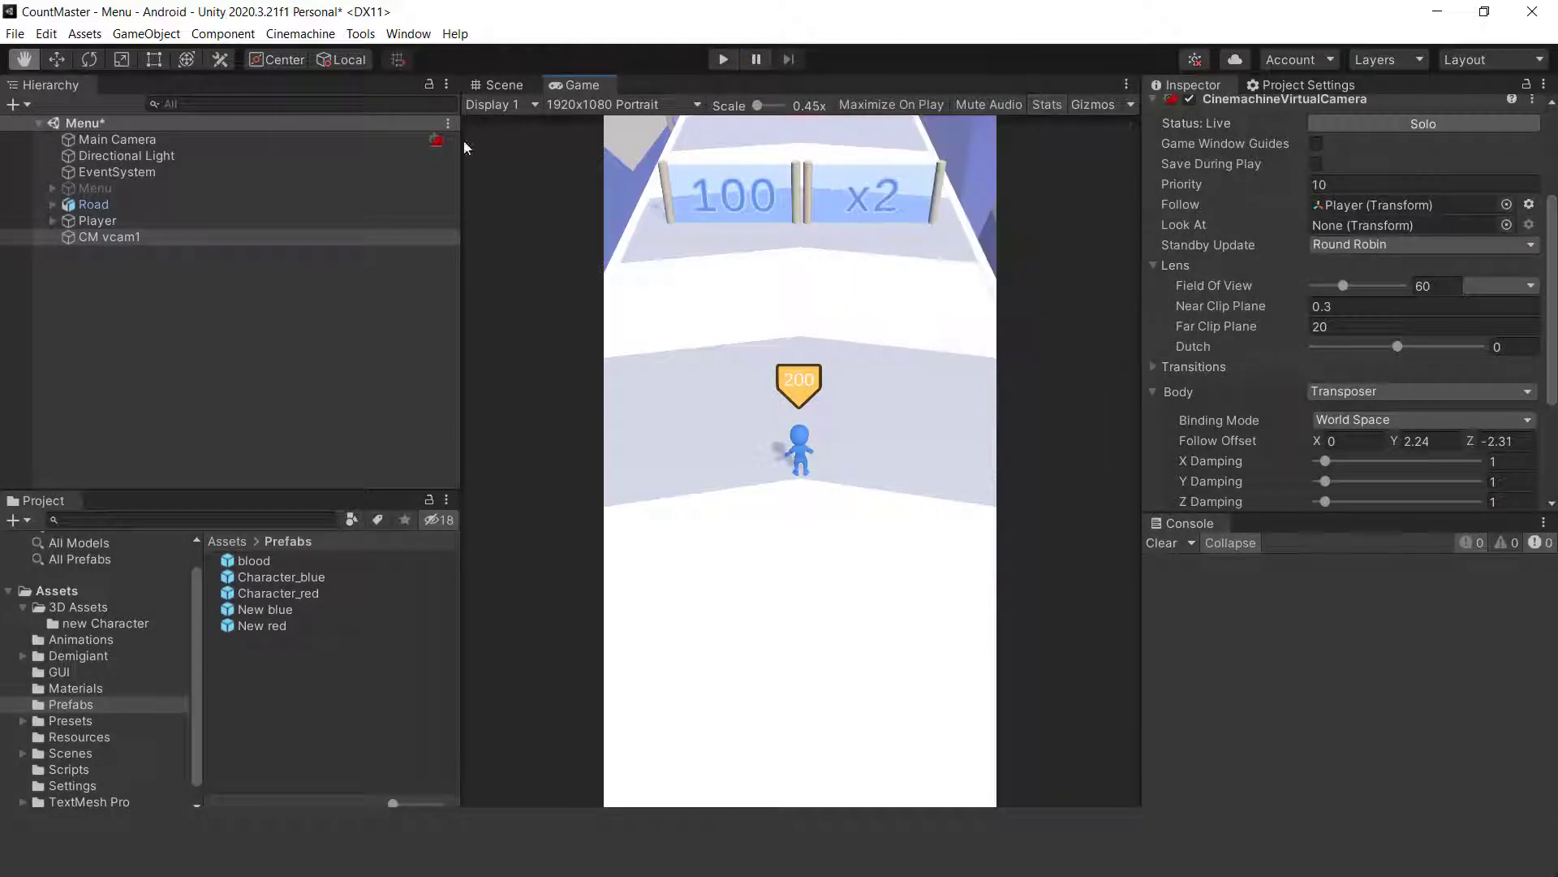
Examine the static flag options of the Road object without changing them
click(50, 204)
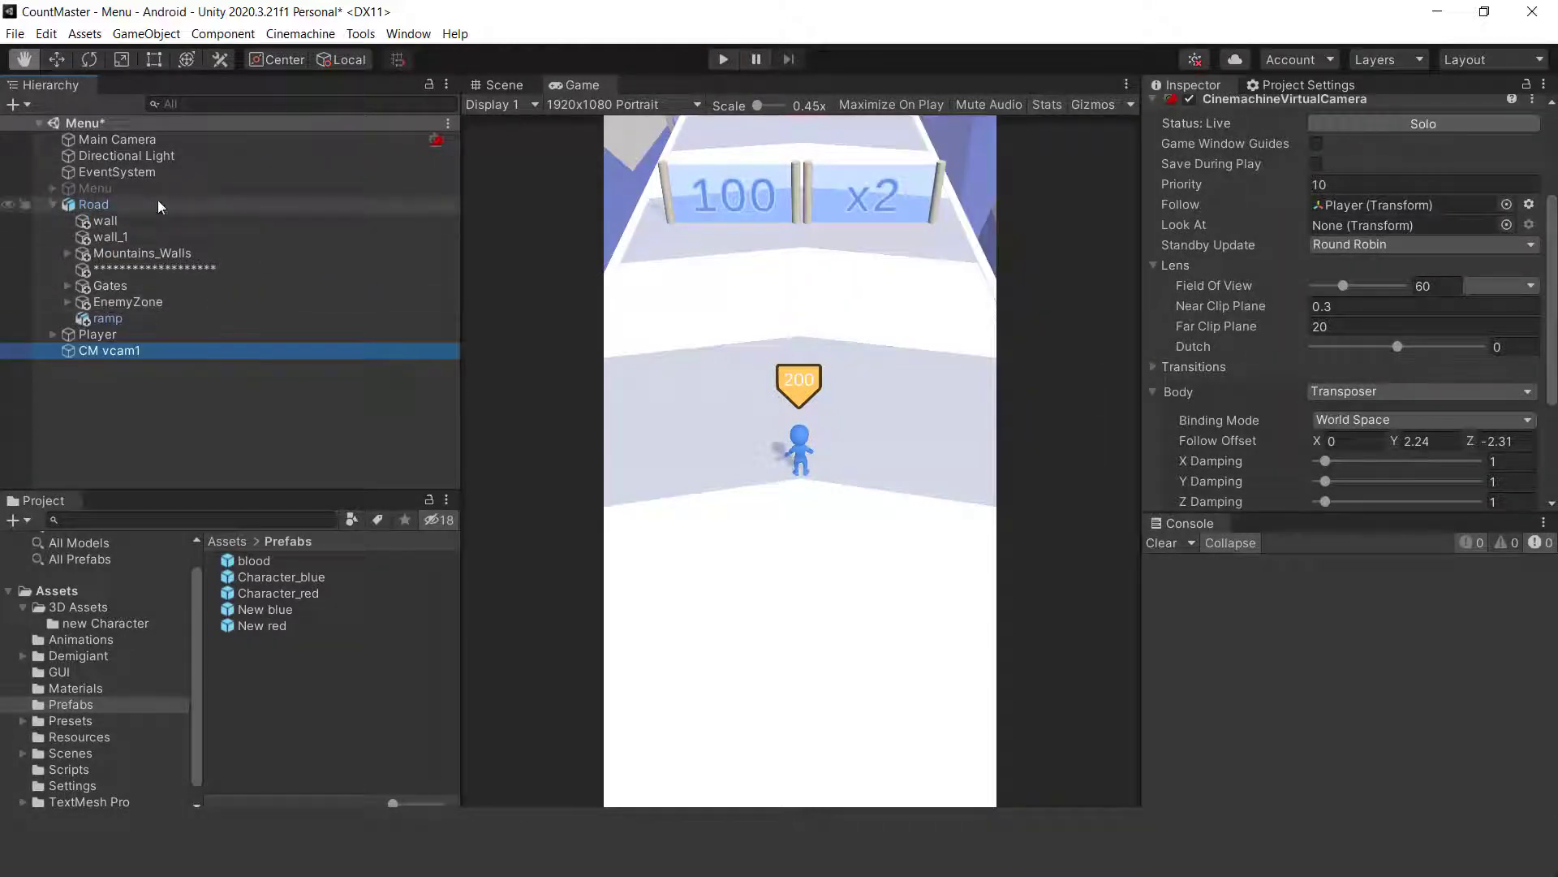
click(111, 207)
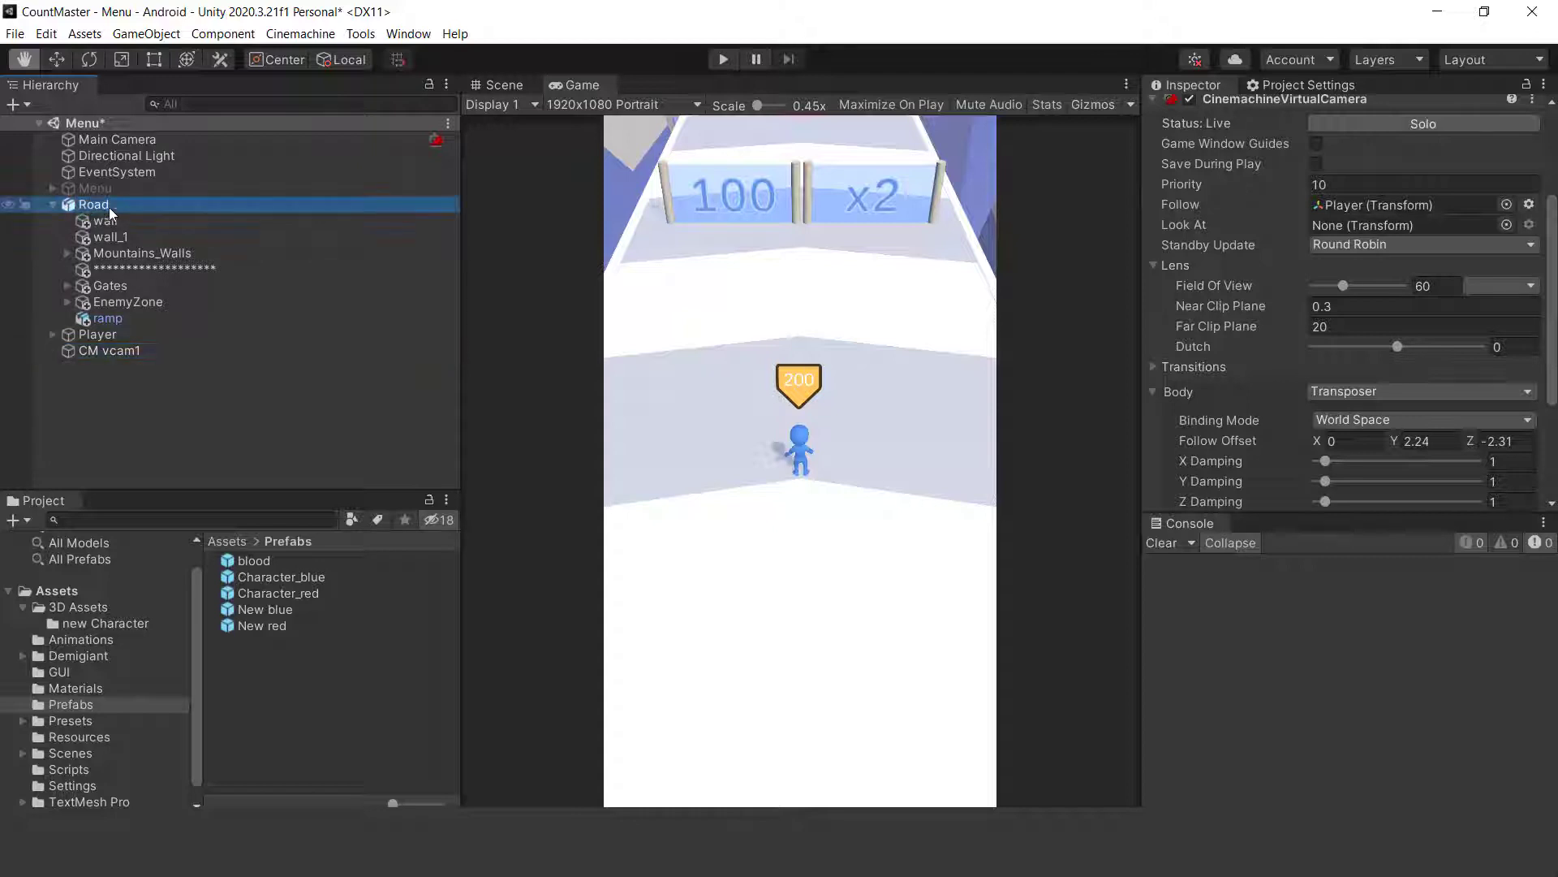
scroll(1542, 180, up, 4)
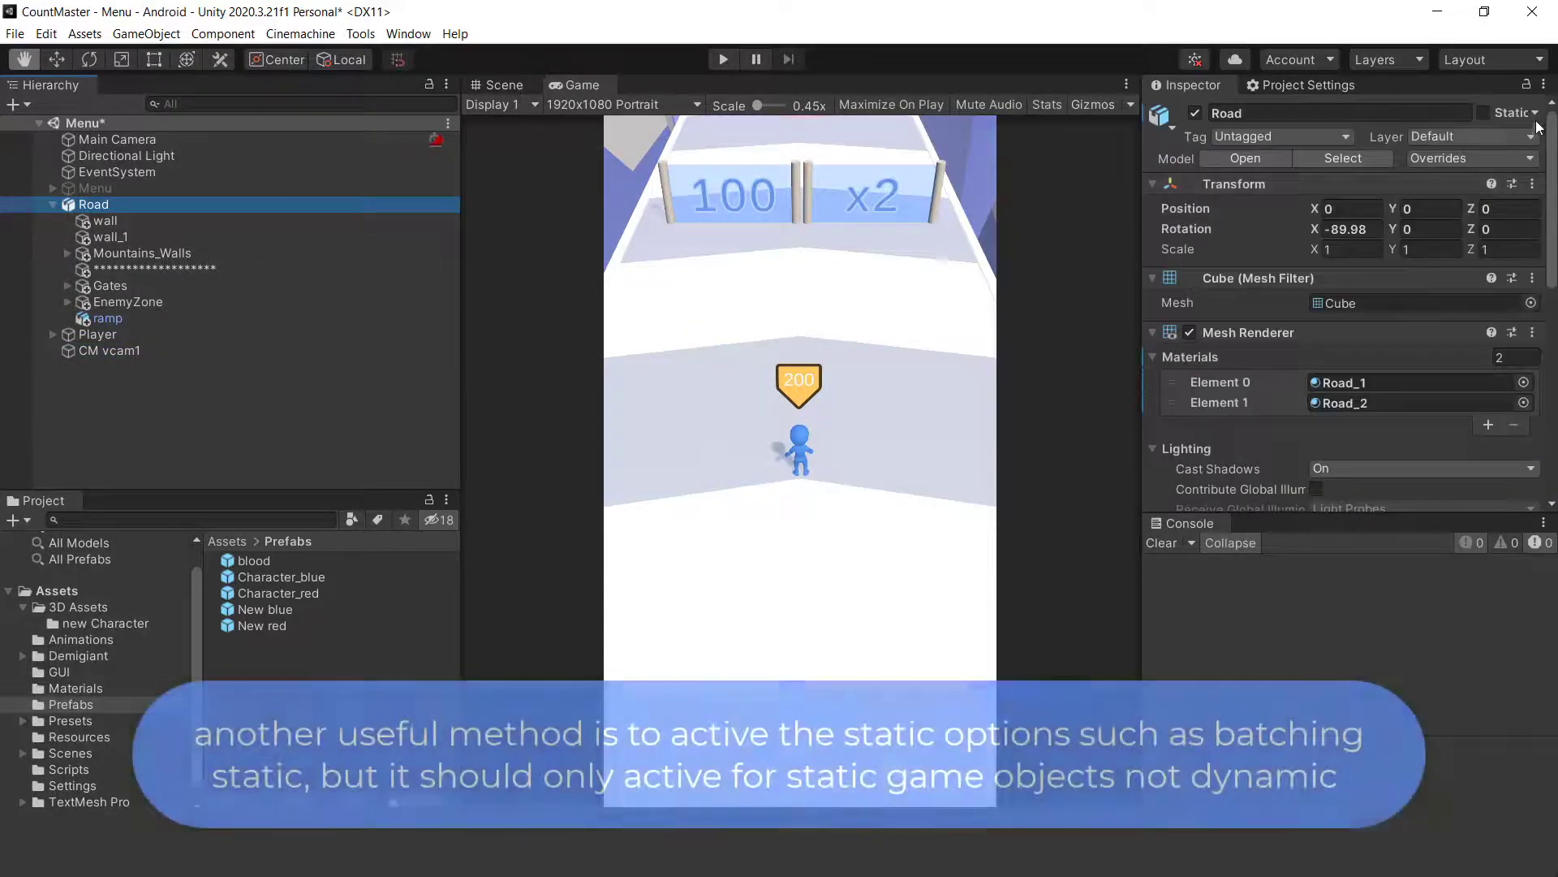
click(1544, 119)
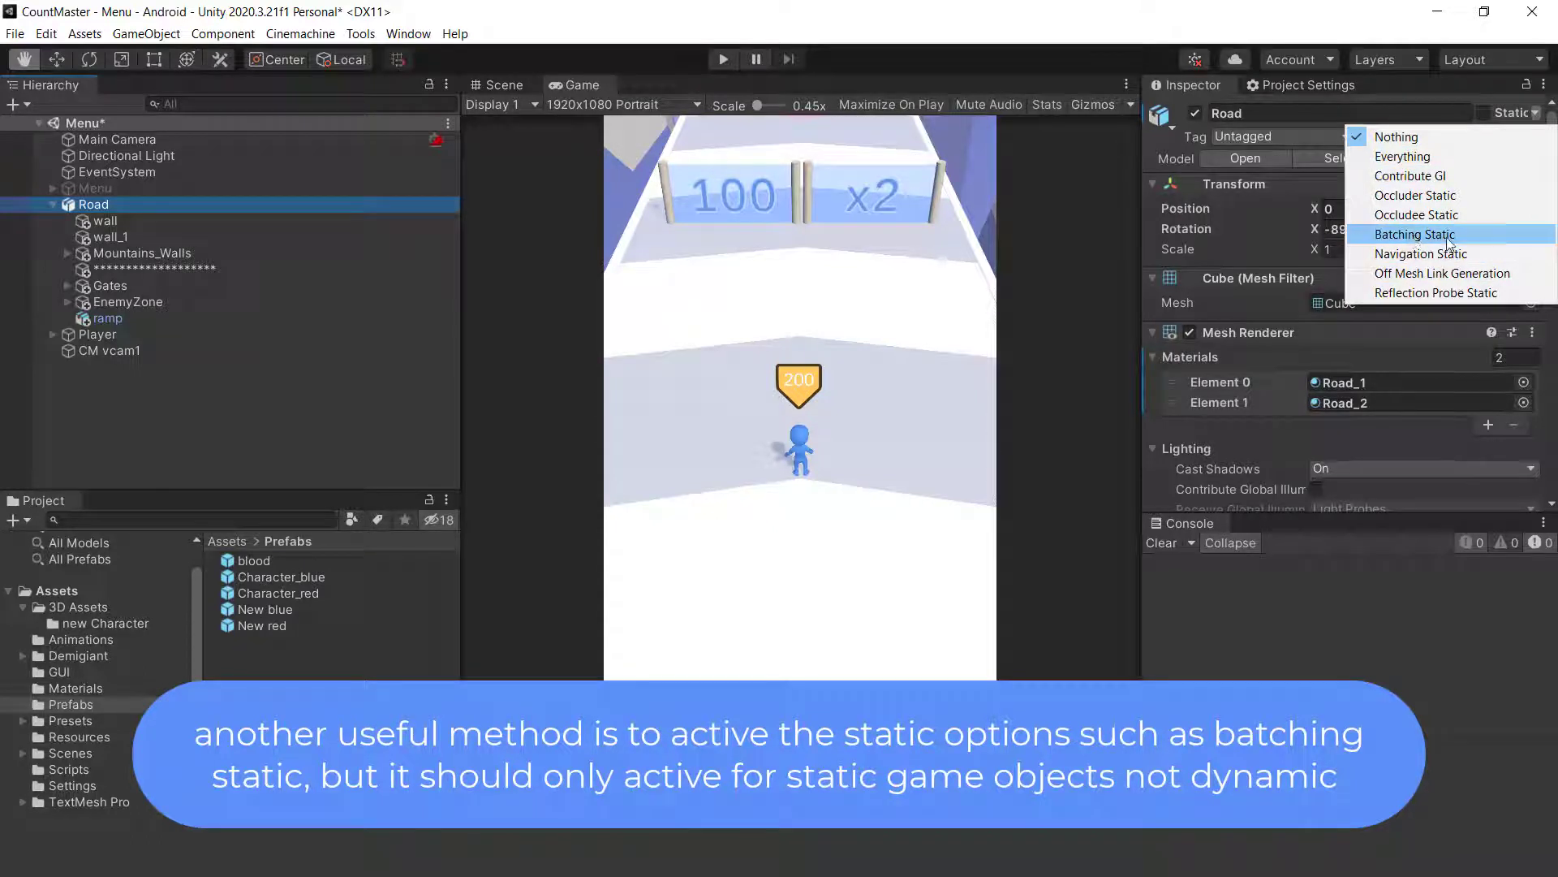
click(1324, 651)
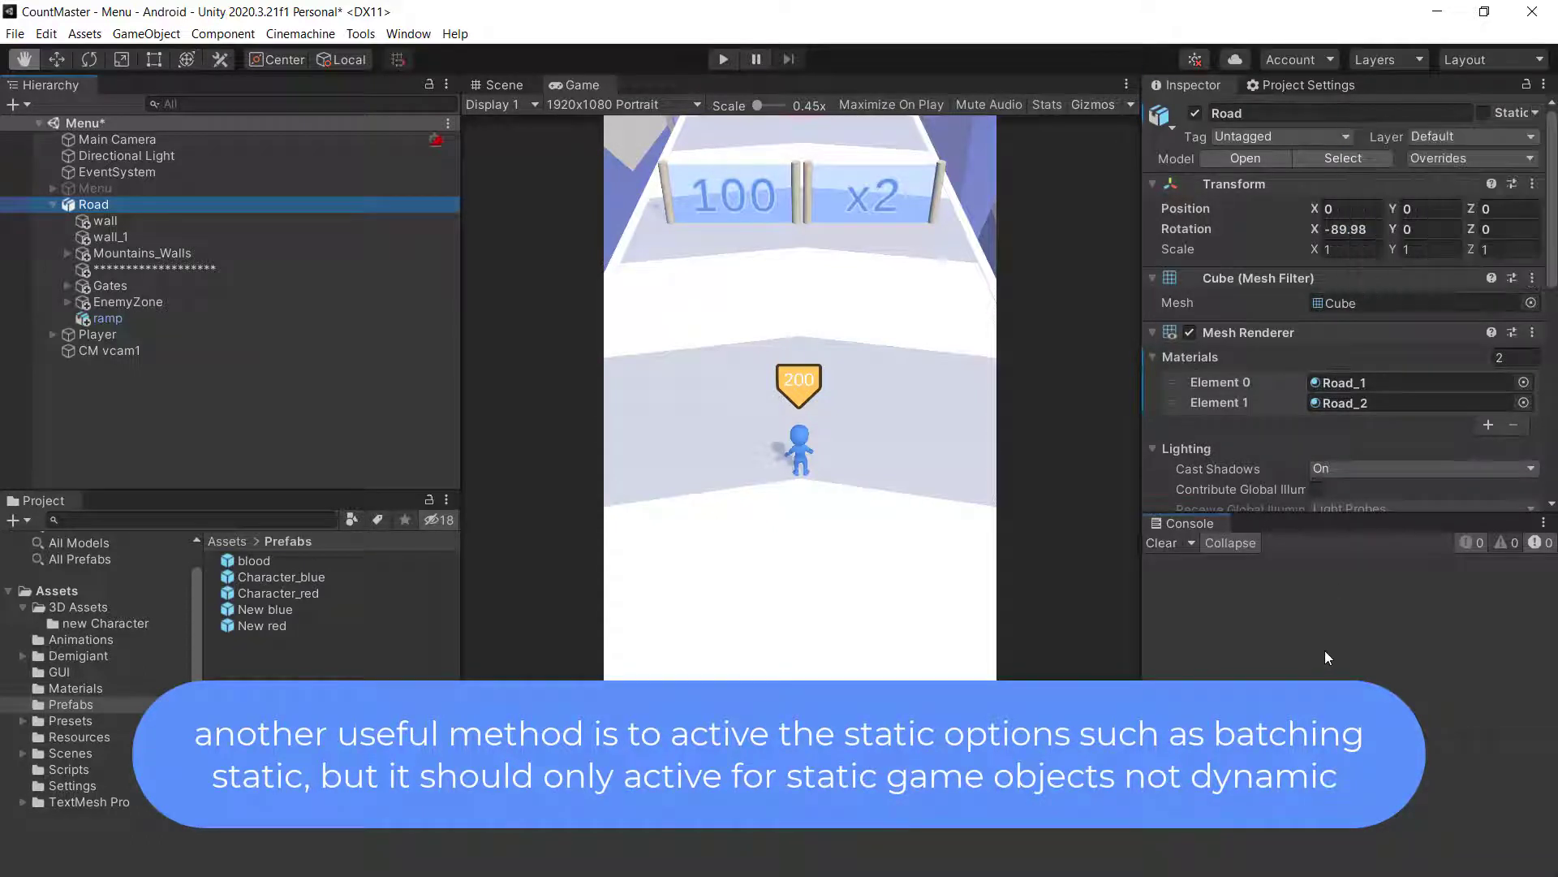
Enable the Batching Static flag for Mountains_Walls and all its child objects, and view the mountains in the Scene view
click(139, 255)
click(1546, 113)
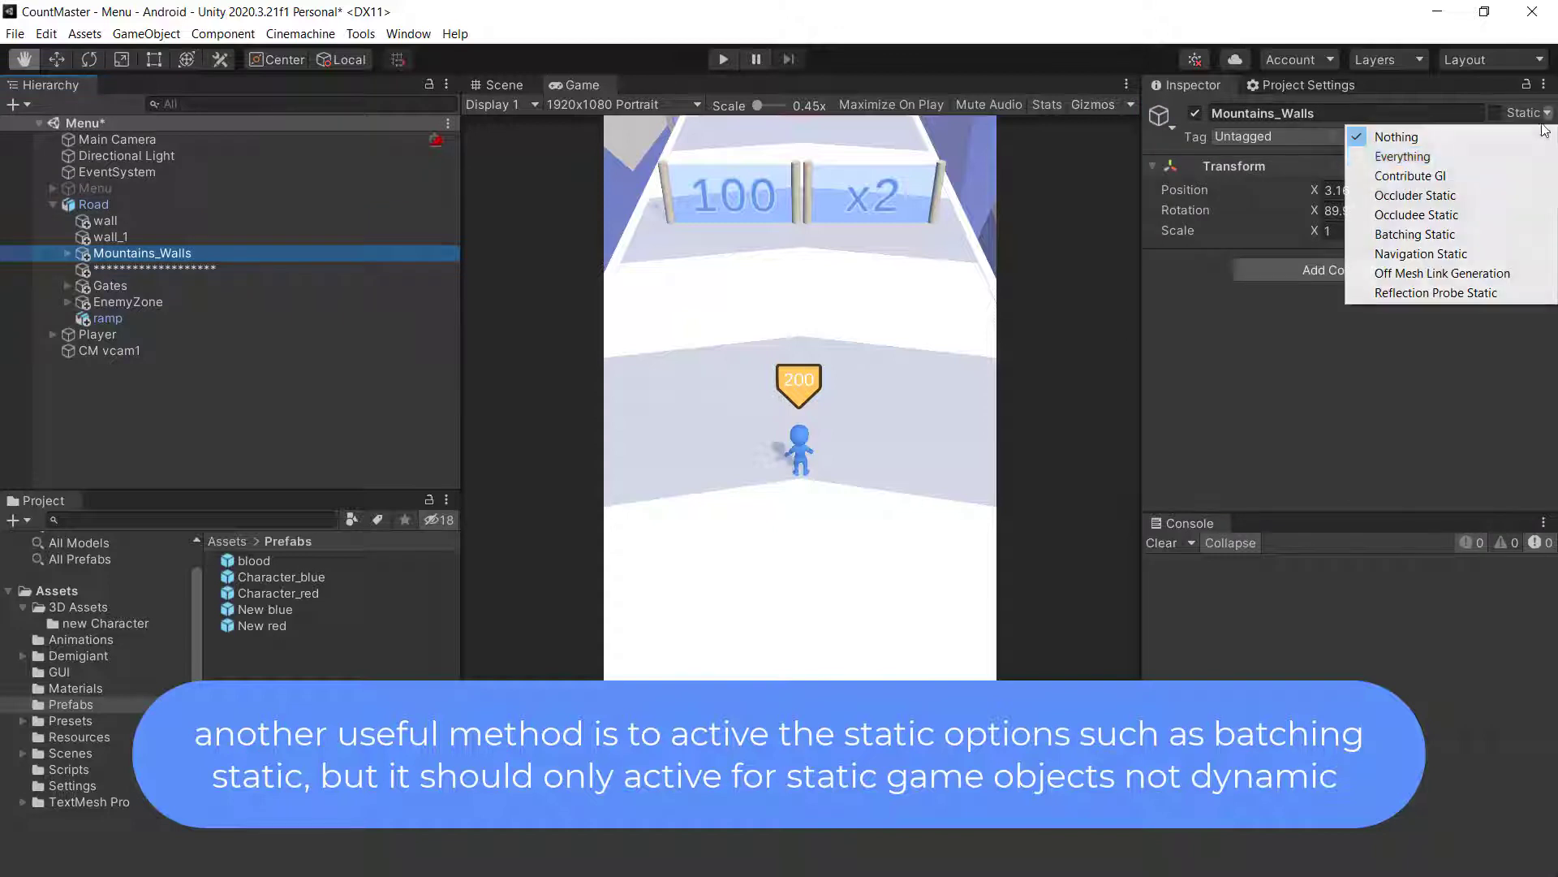
click(1395, 234)
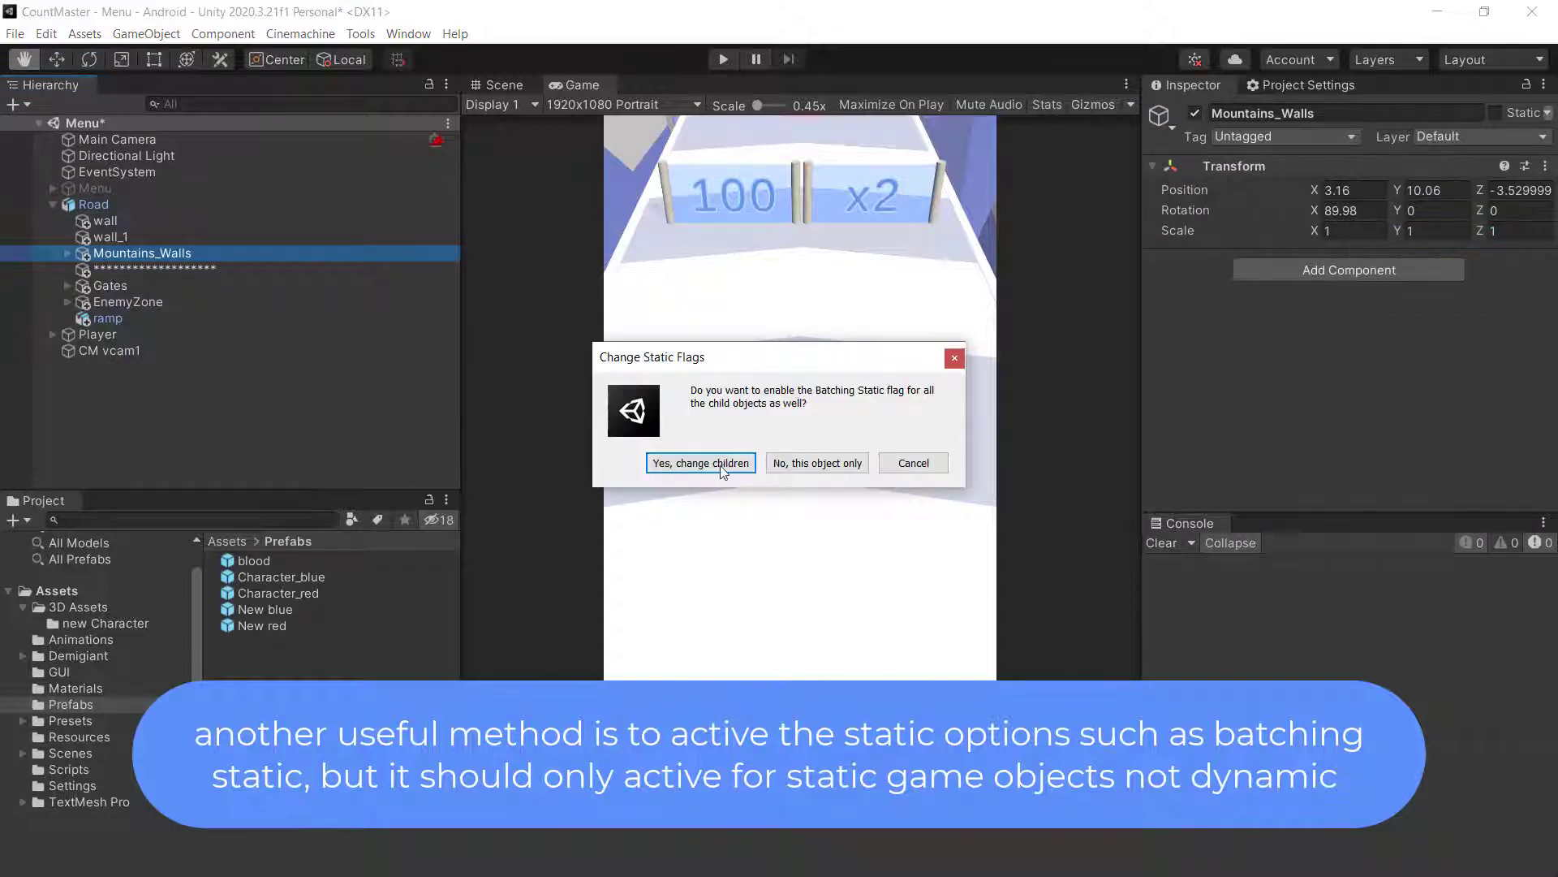
click(700, 462)
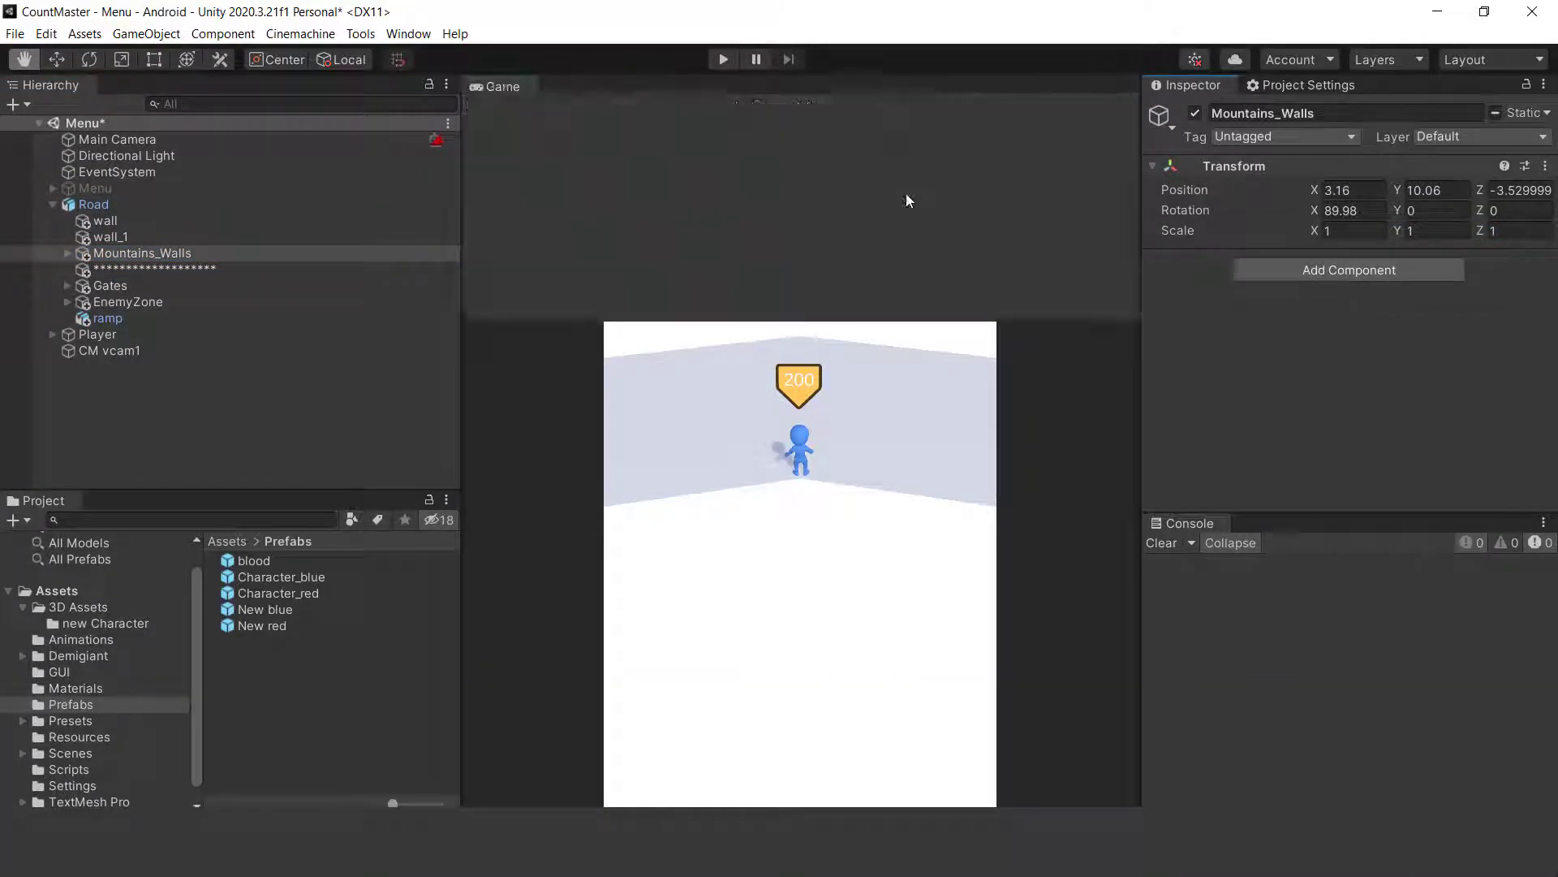
scroll(671, 485, up, 10)
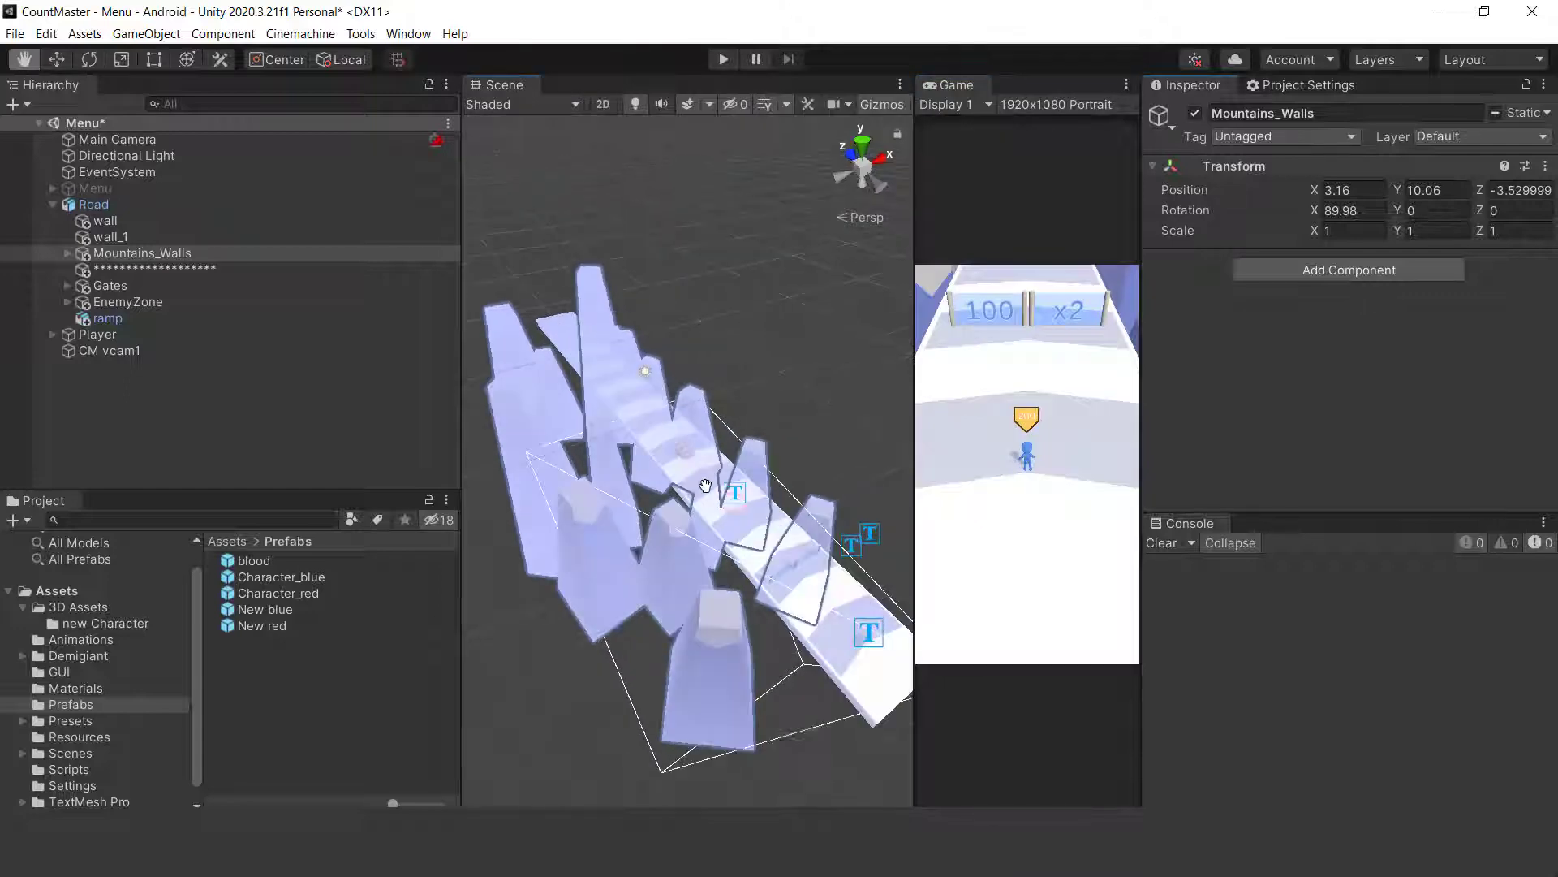
scroll(667, 432, down, 3)
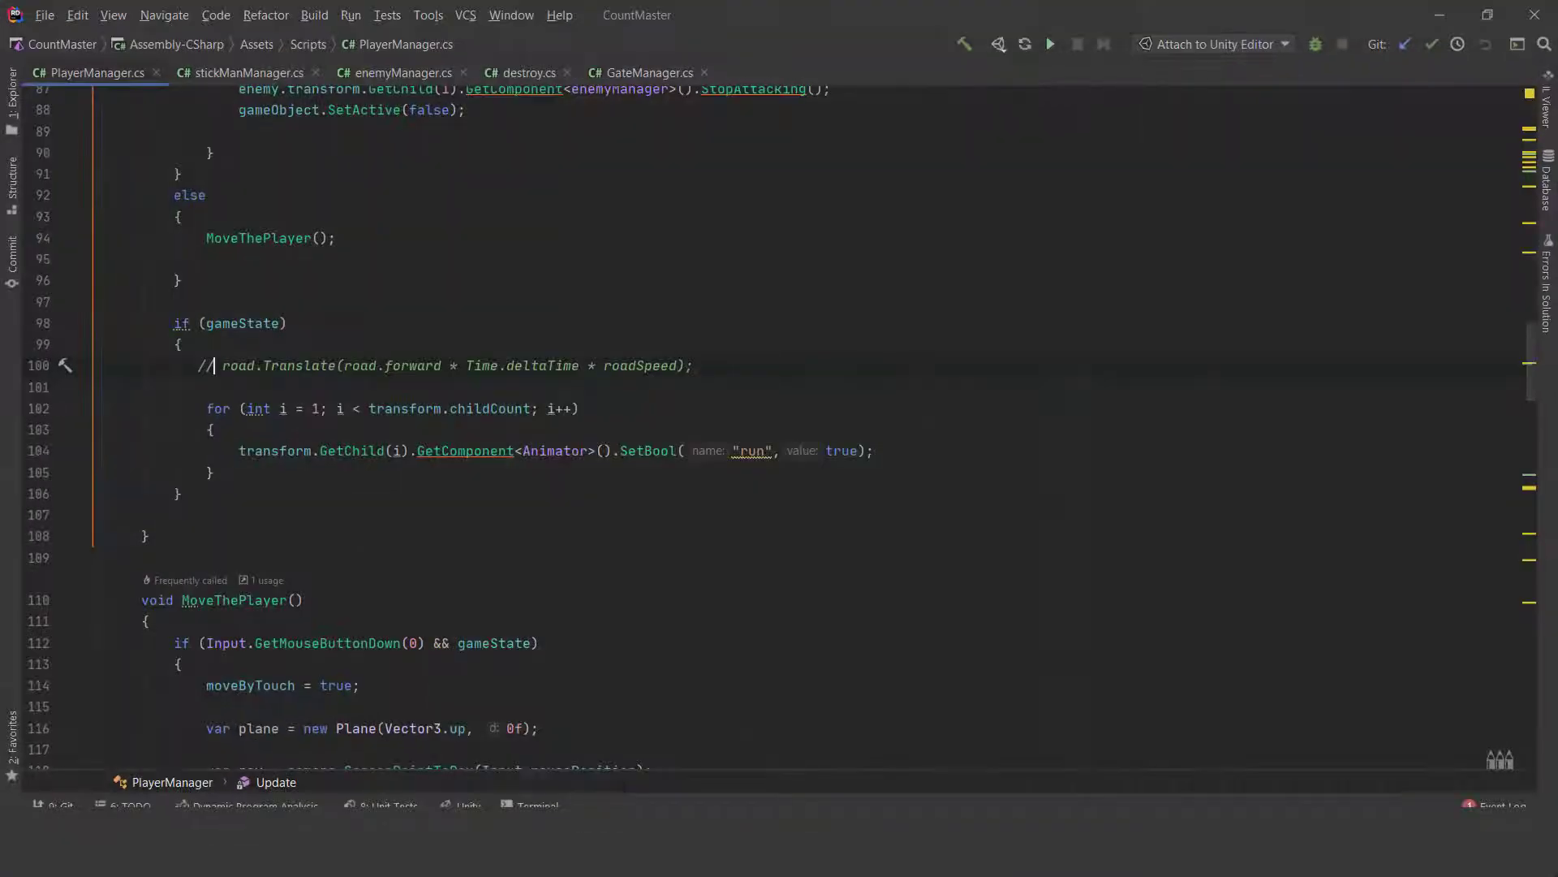
Uncomment the road.Translate line in the Update method of PlayerManager.cs, save all files and return to Unity
key(ctrl+slash)
click(44, 14)
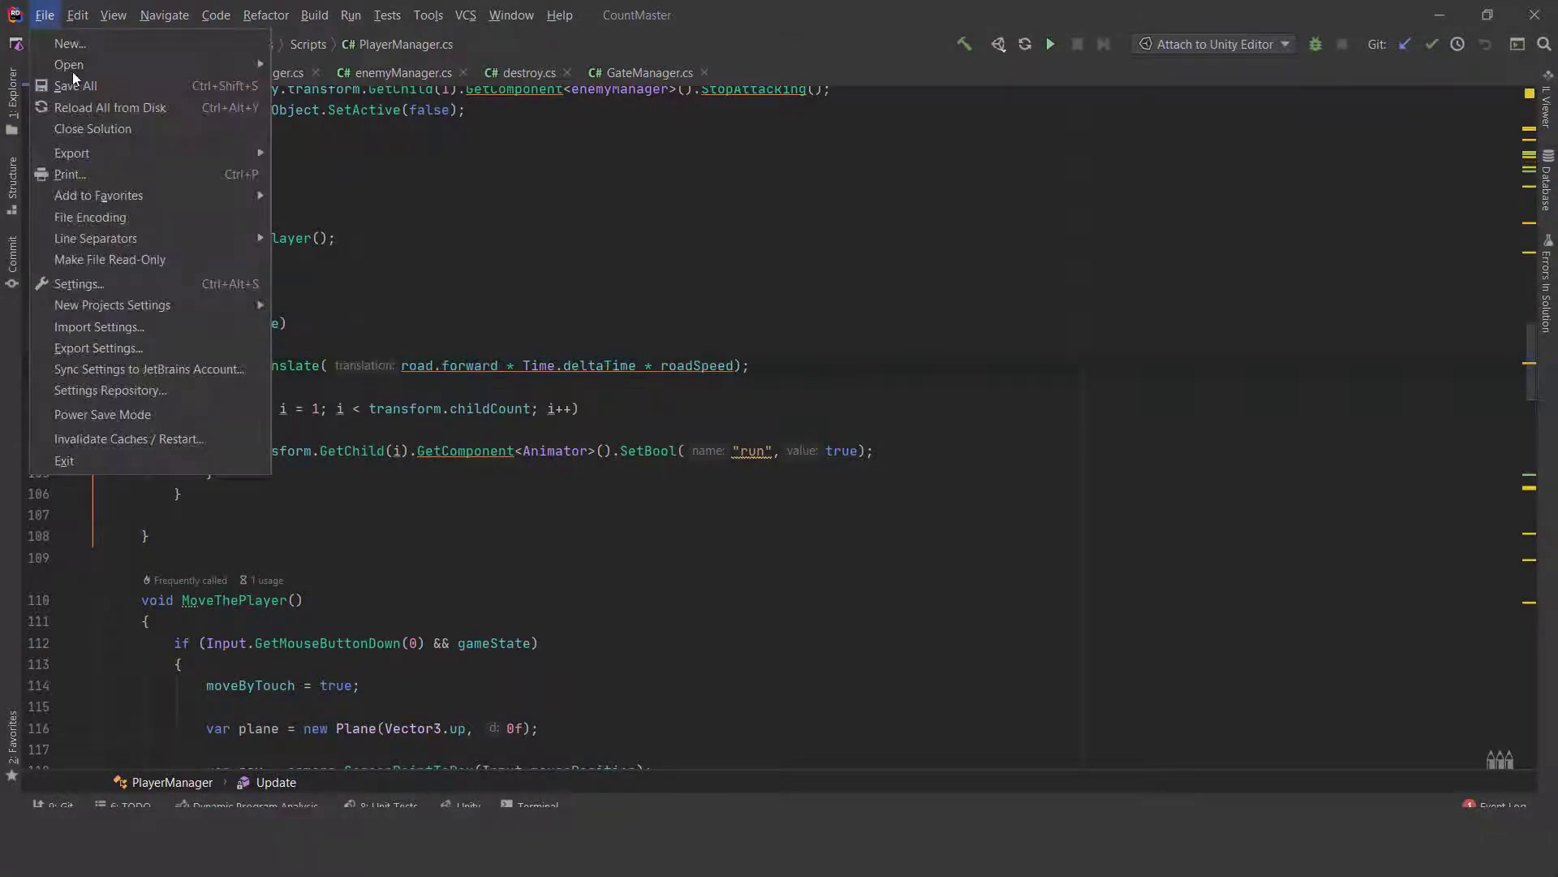
click(76, 89)
click(1440, 15)
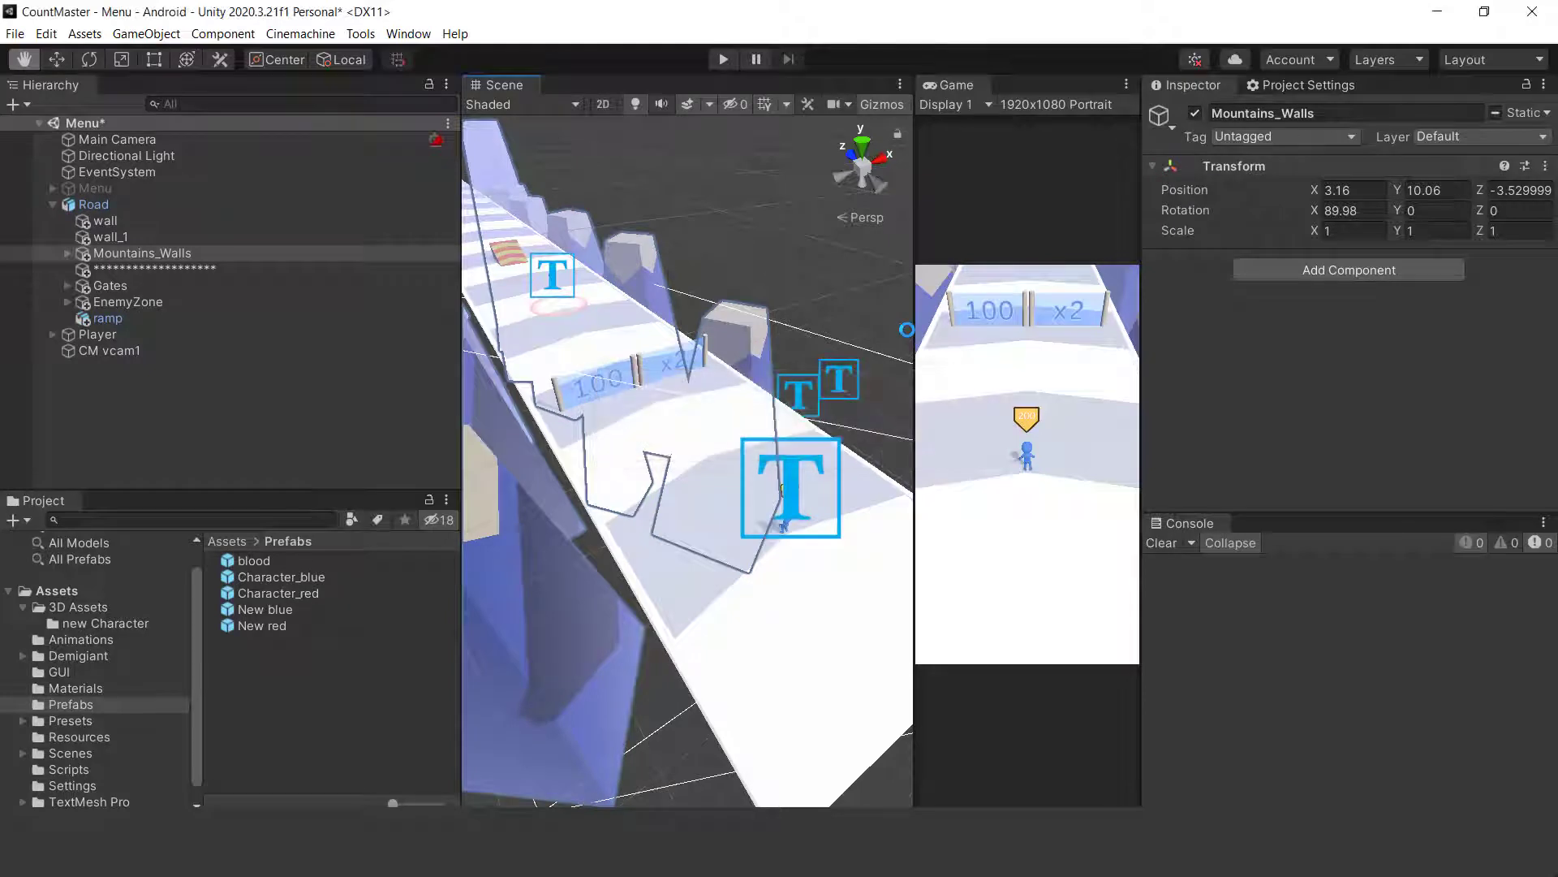
Run the game to watch how the mountains behave while the road moves, and stop it
click(719, 59)
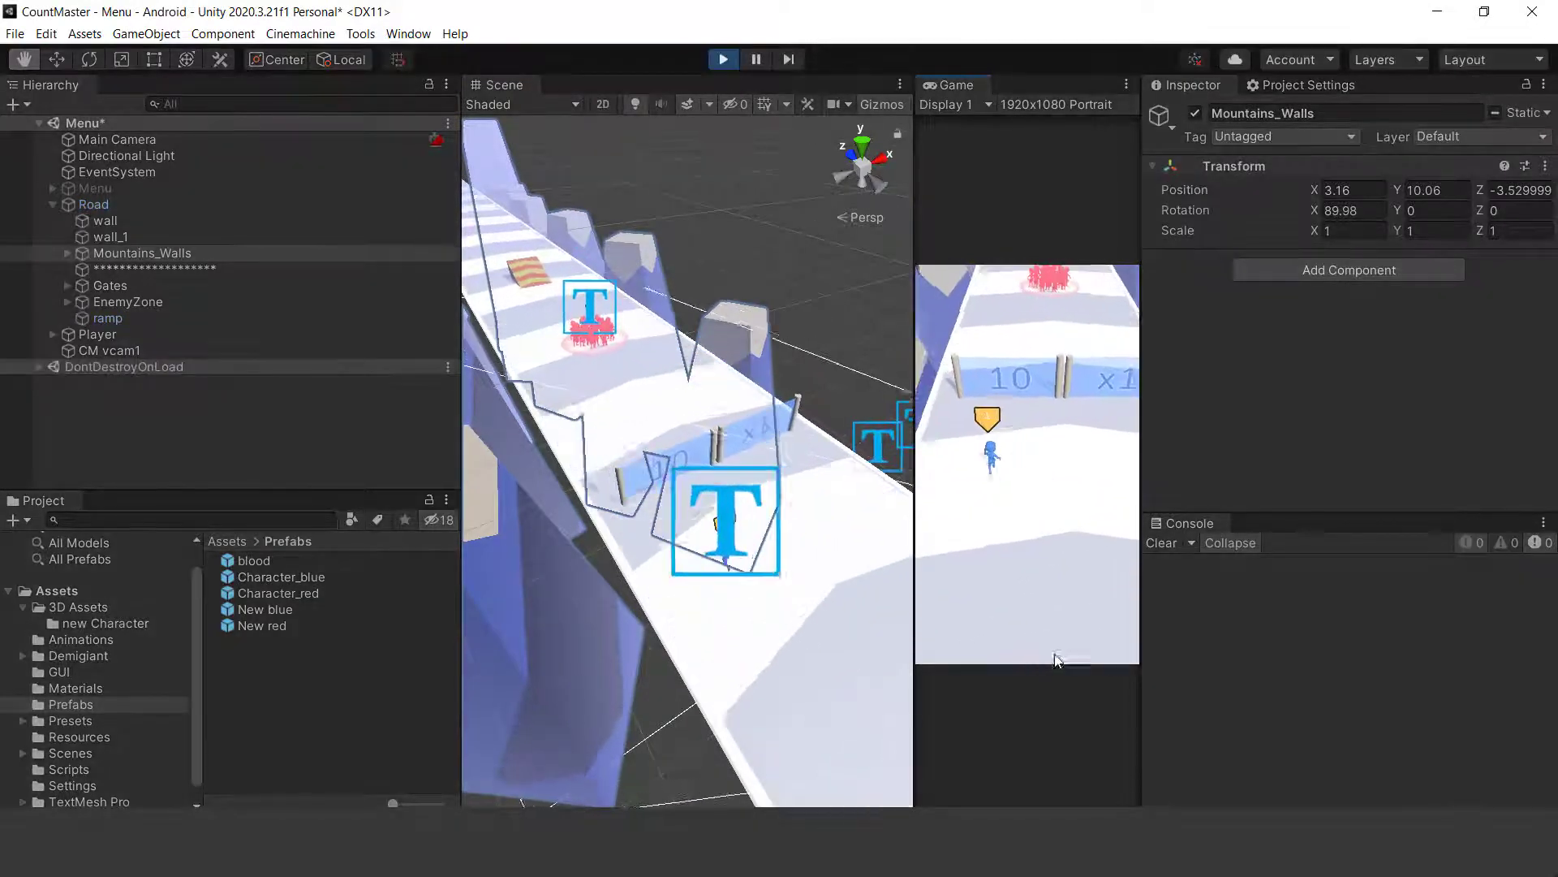
drag(1057, 660, 1110, 660)
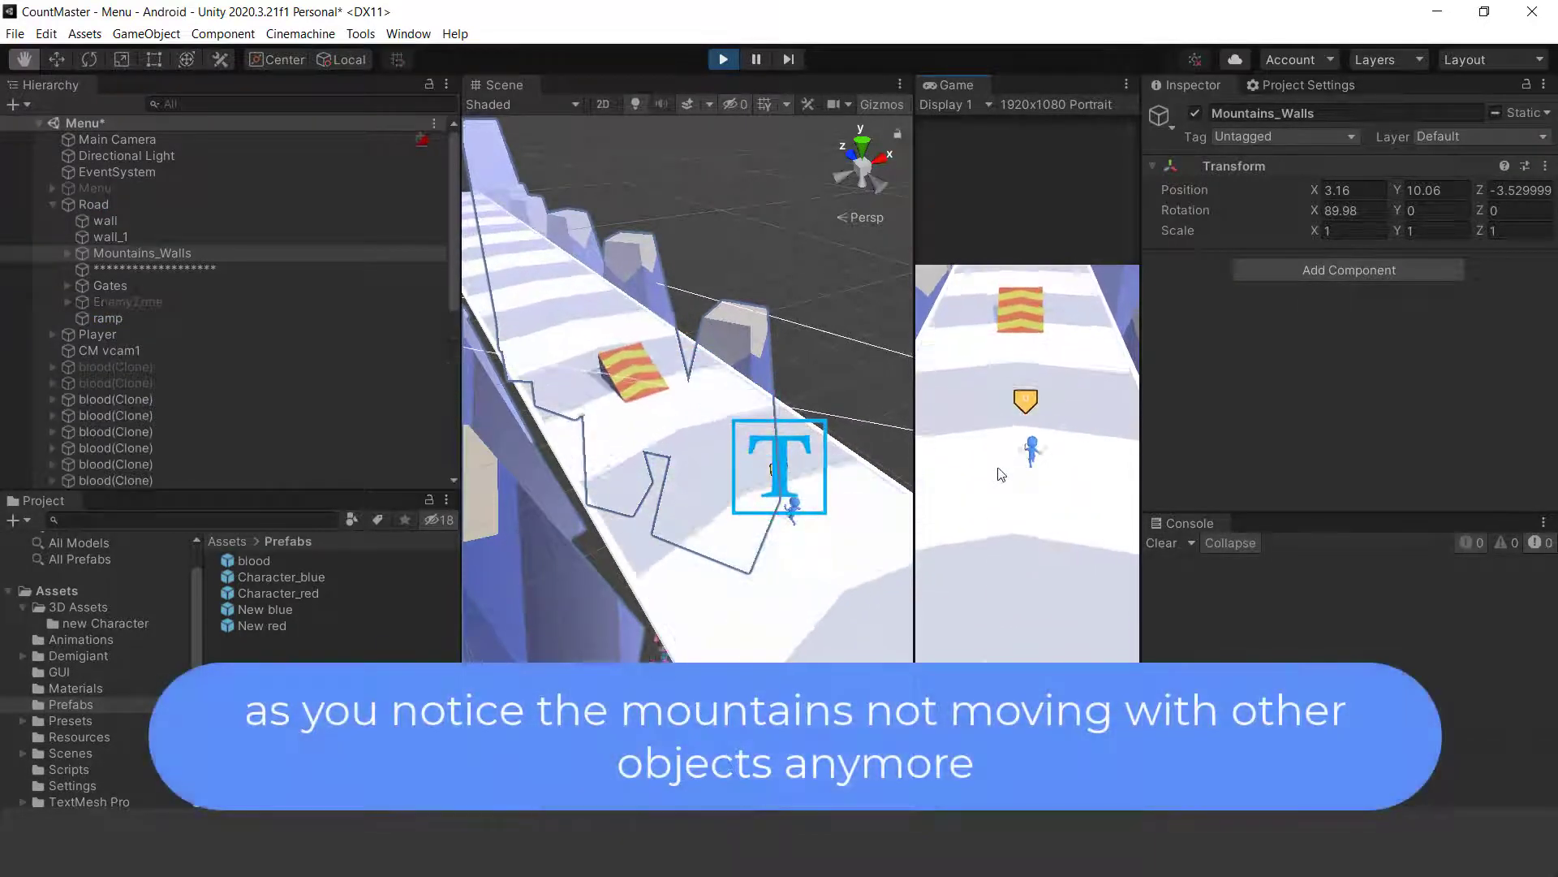
click(725, 59)
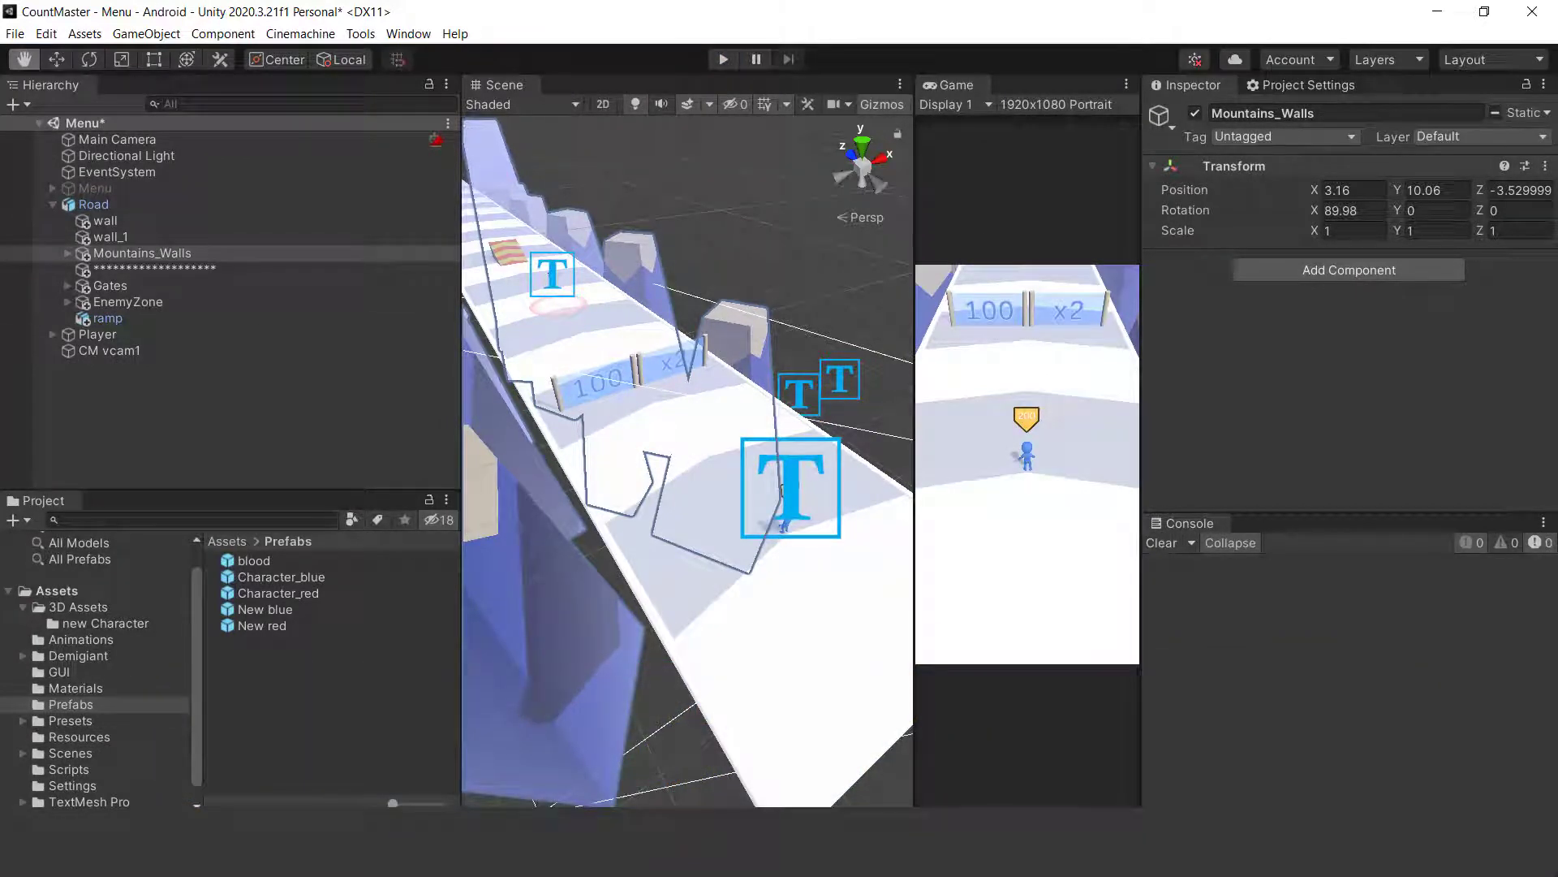
Disable the Batching Static flag for Mountains_Walls and all its child objects, and test-run the game
click(1529, 113)
click(1429, 233)
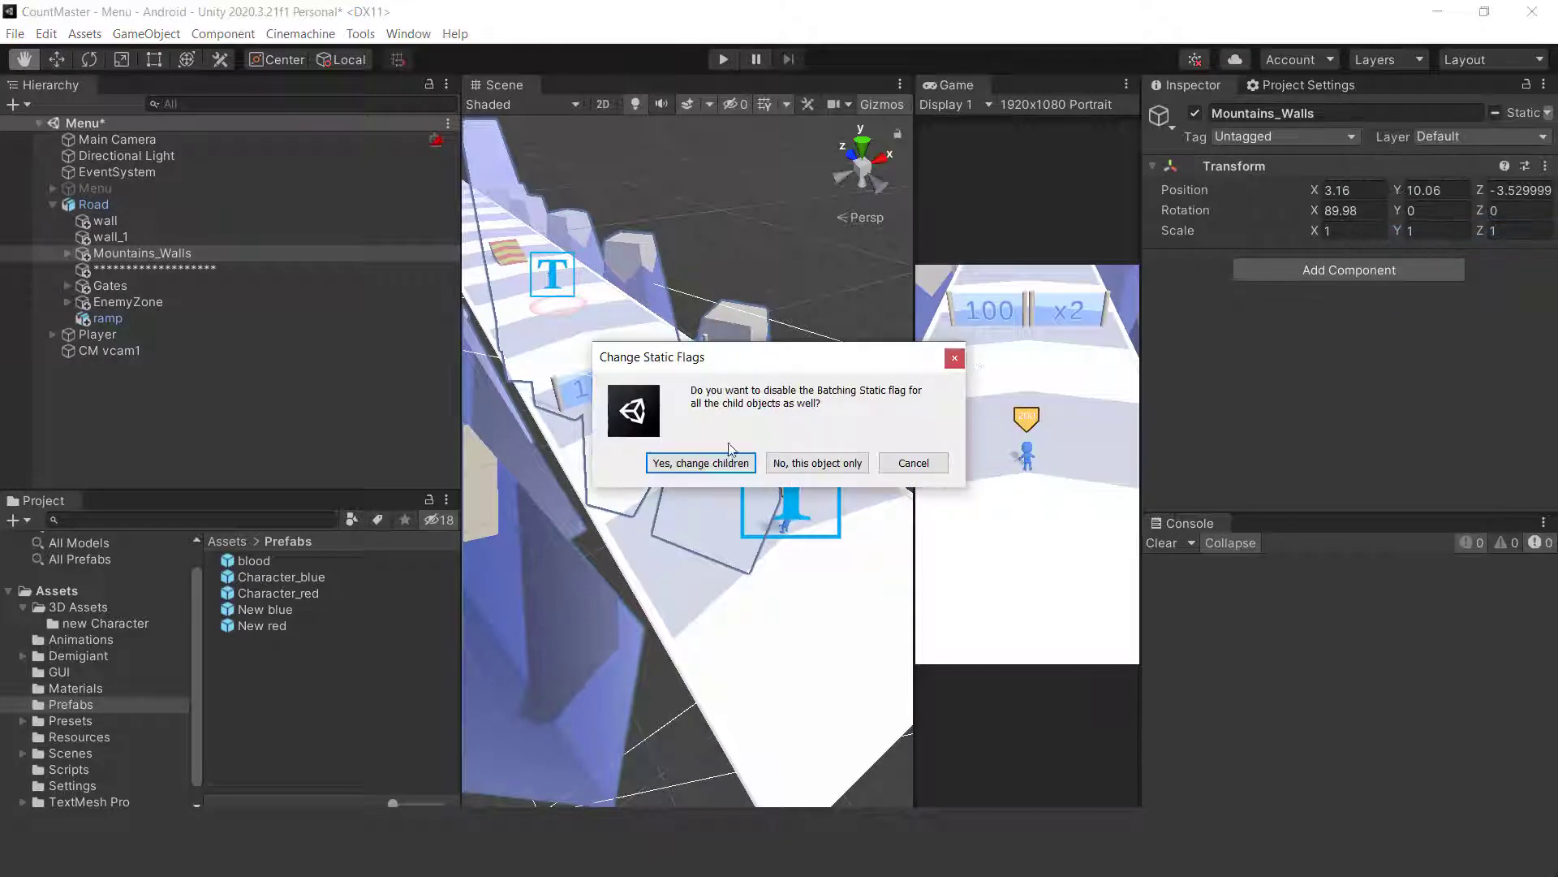
click(728, 462)
click(723, 59)
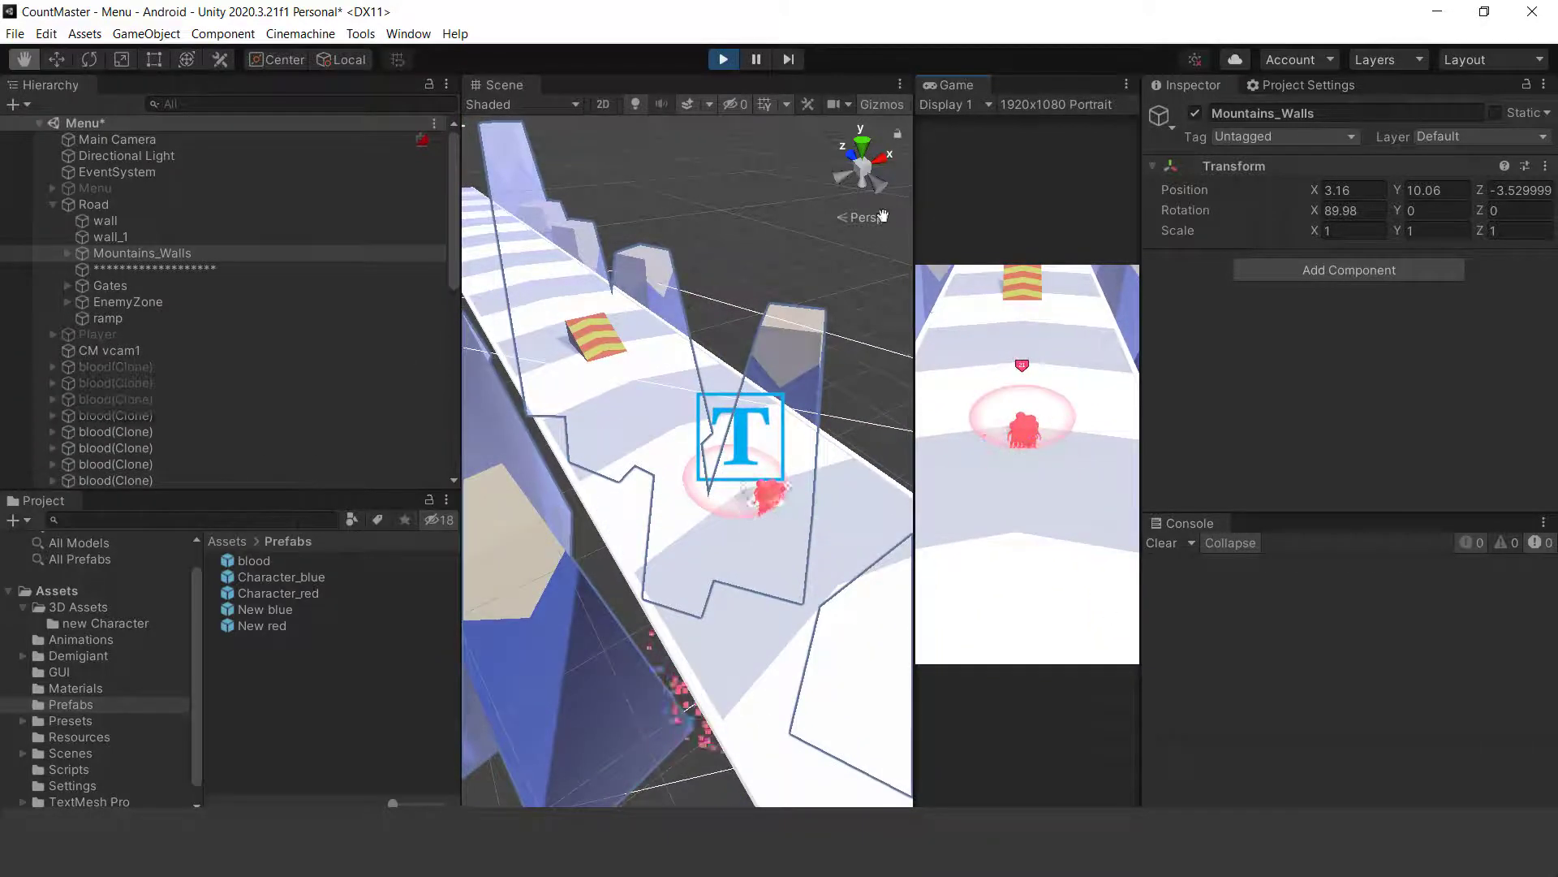
key(ctrl+p)
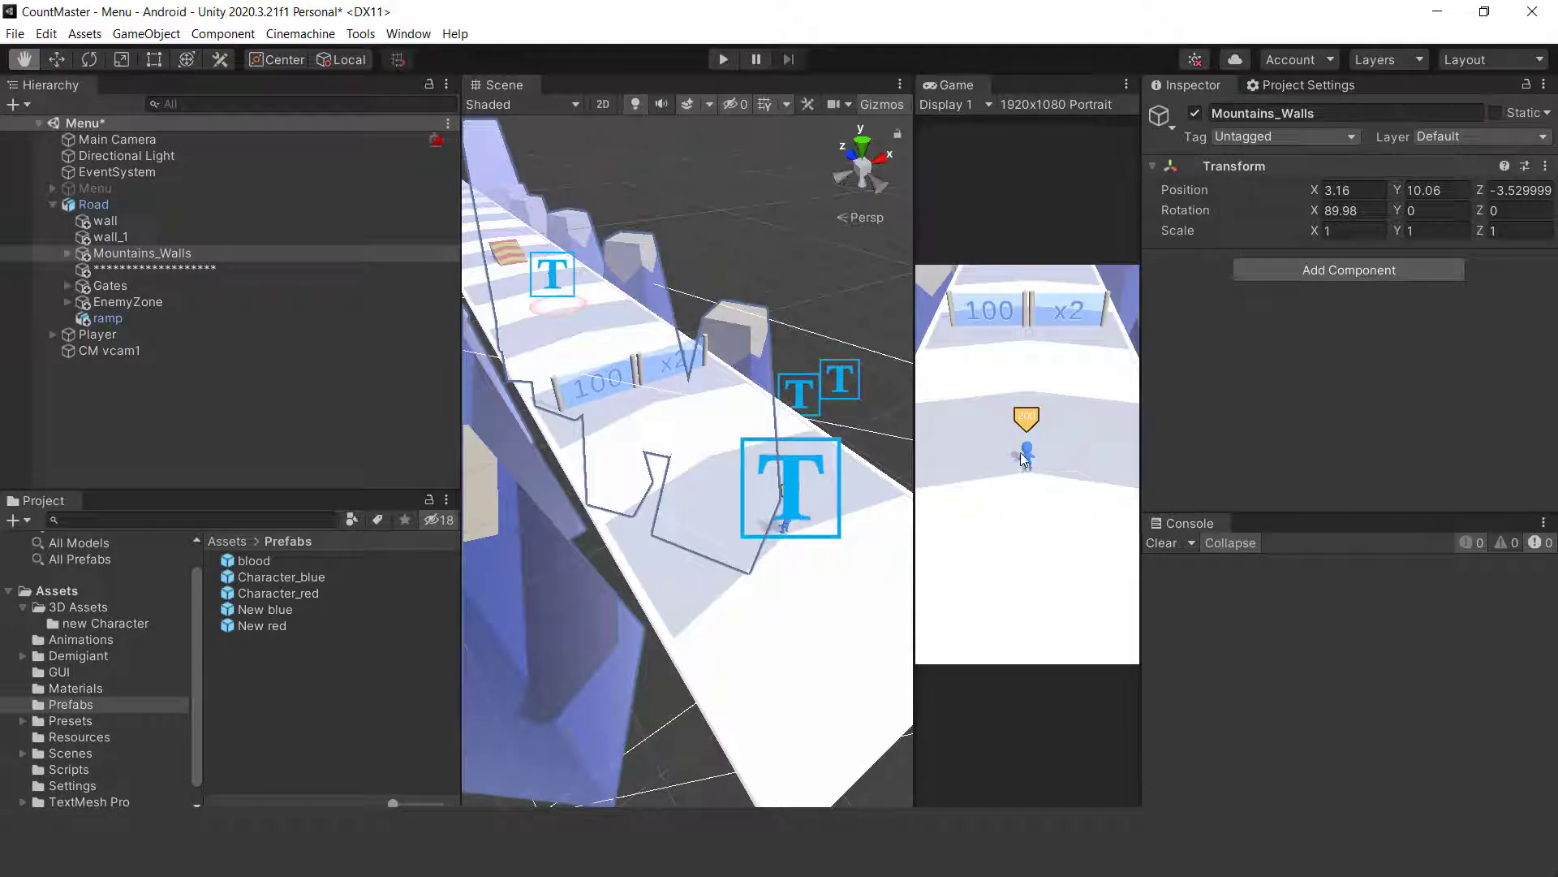
Widen the Game view and enable the Occluder Static and Occludee Static flags for Mountains_Walls and all its child objects
drag(913, 481, 712, 486)
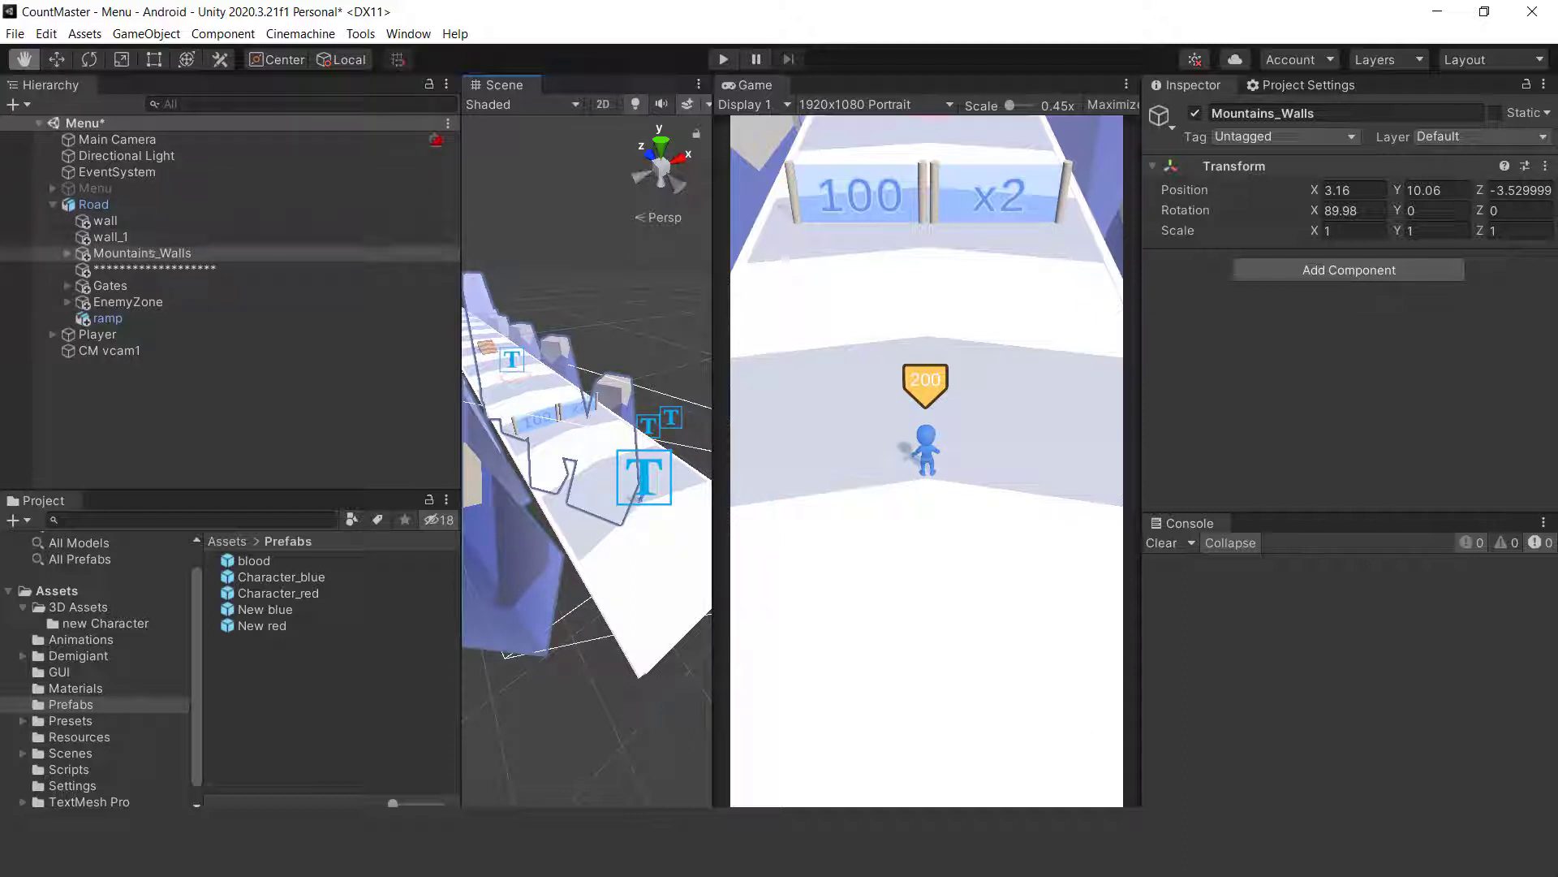
click(1549, 116)
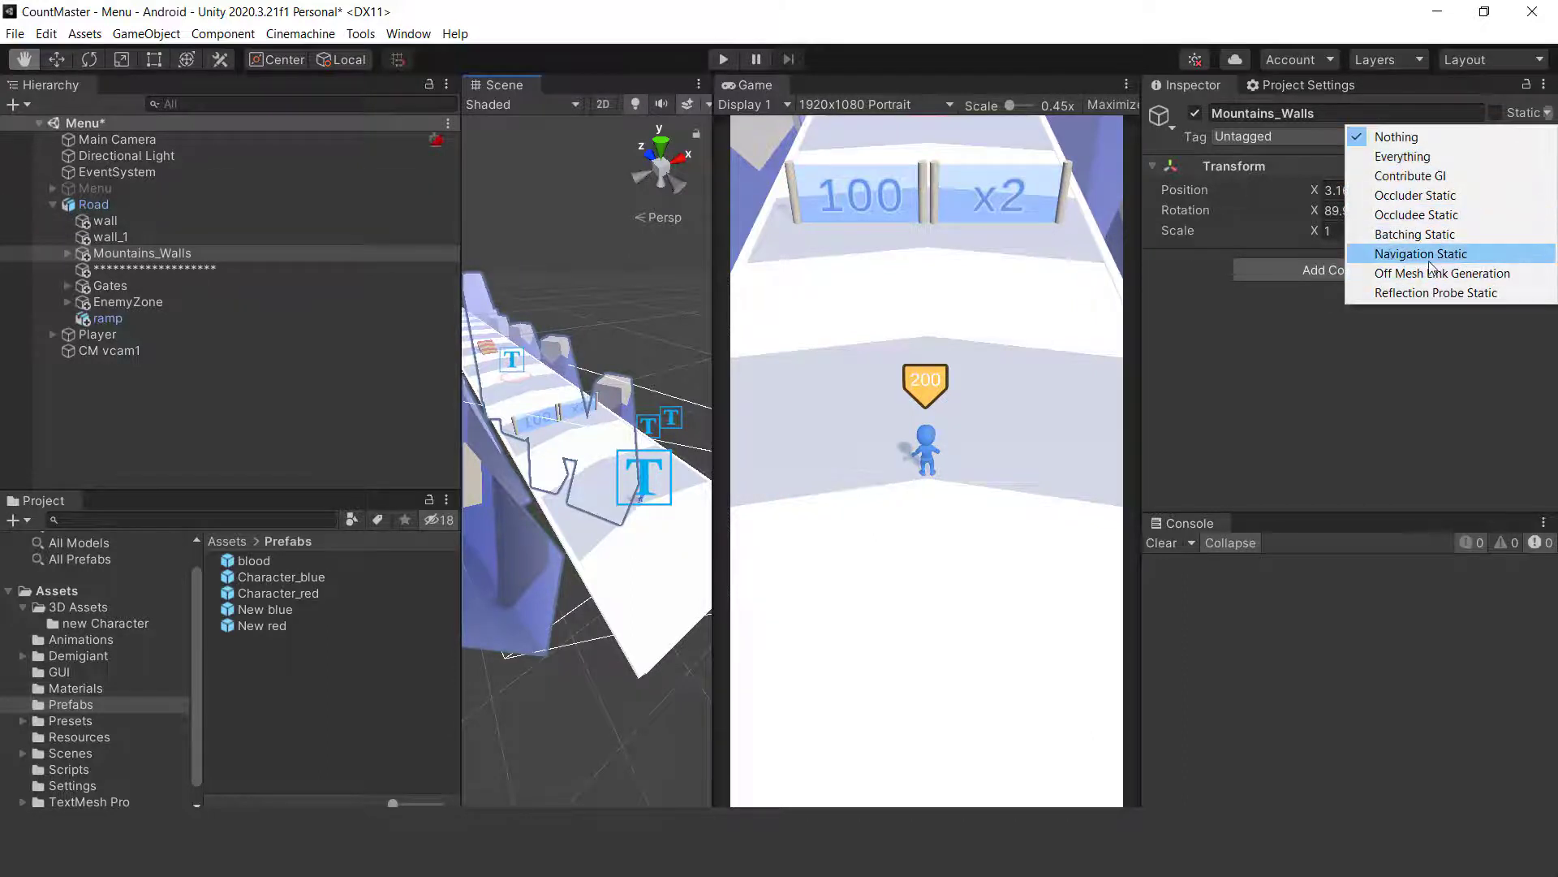
click(1416, 214)
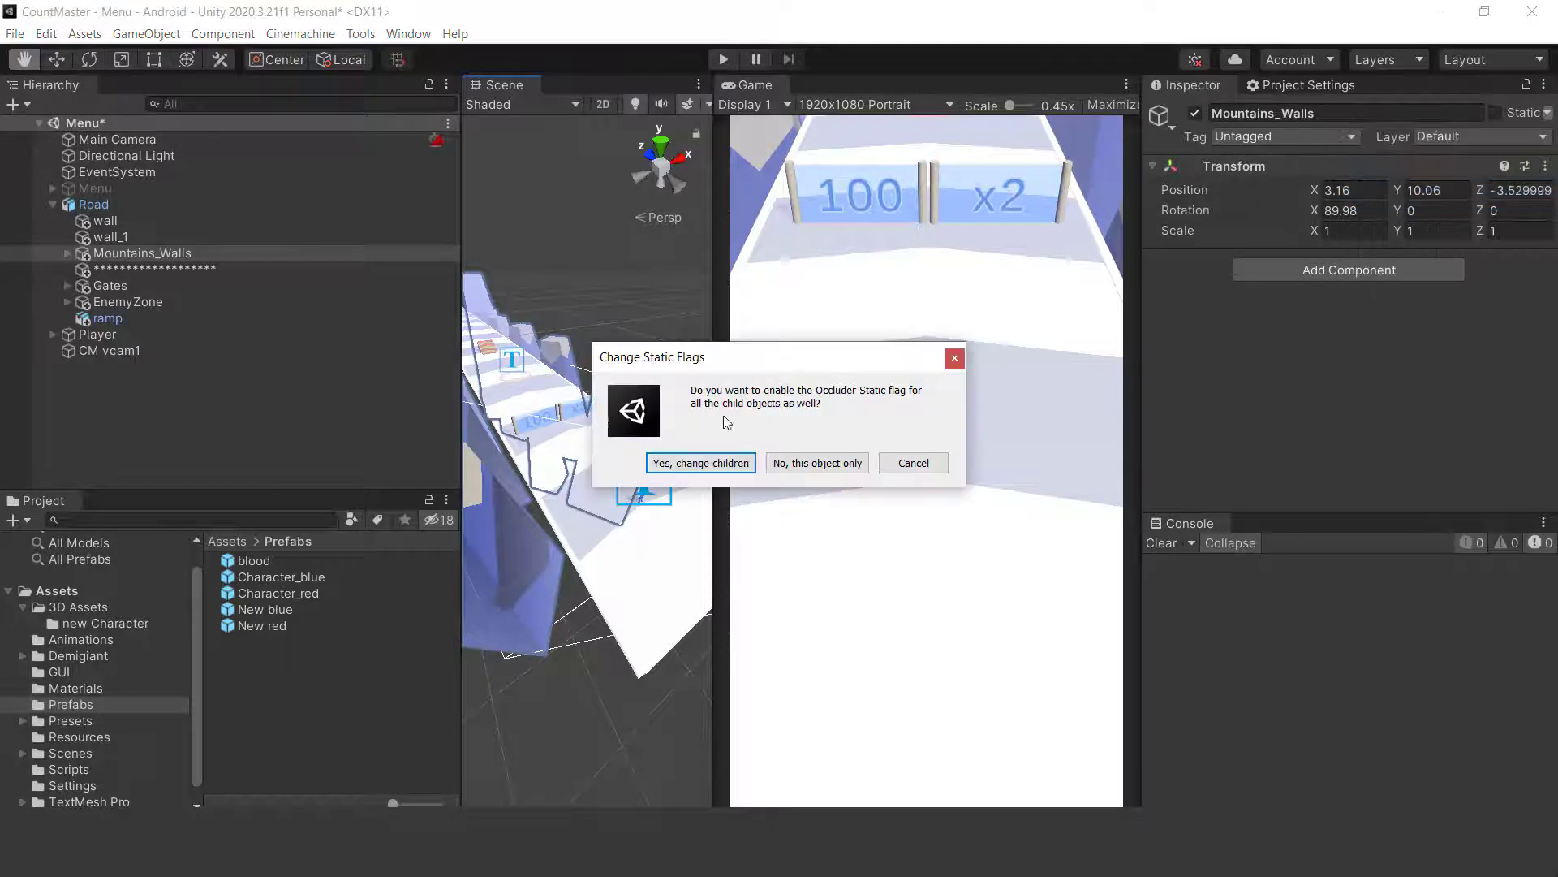
click(701, 469)
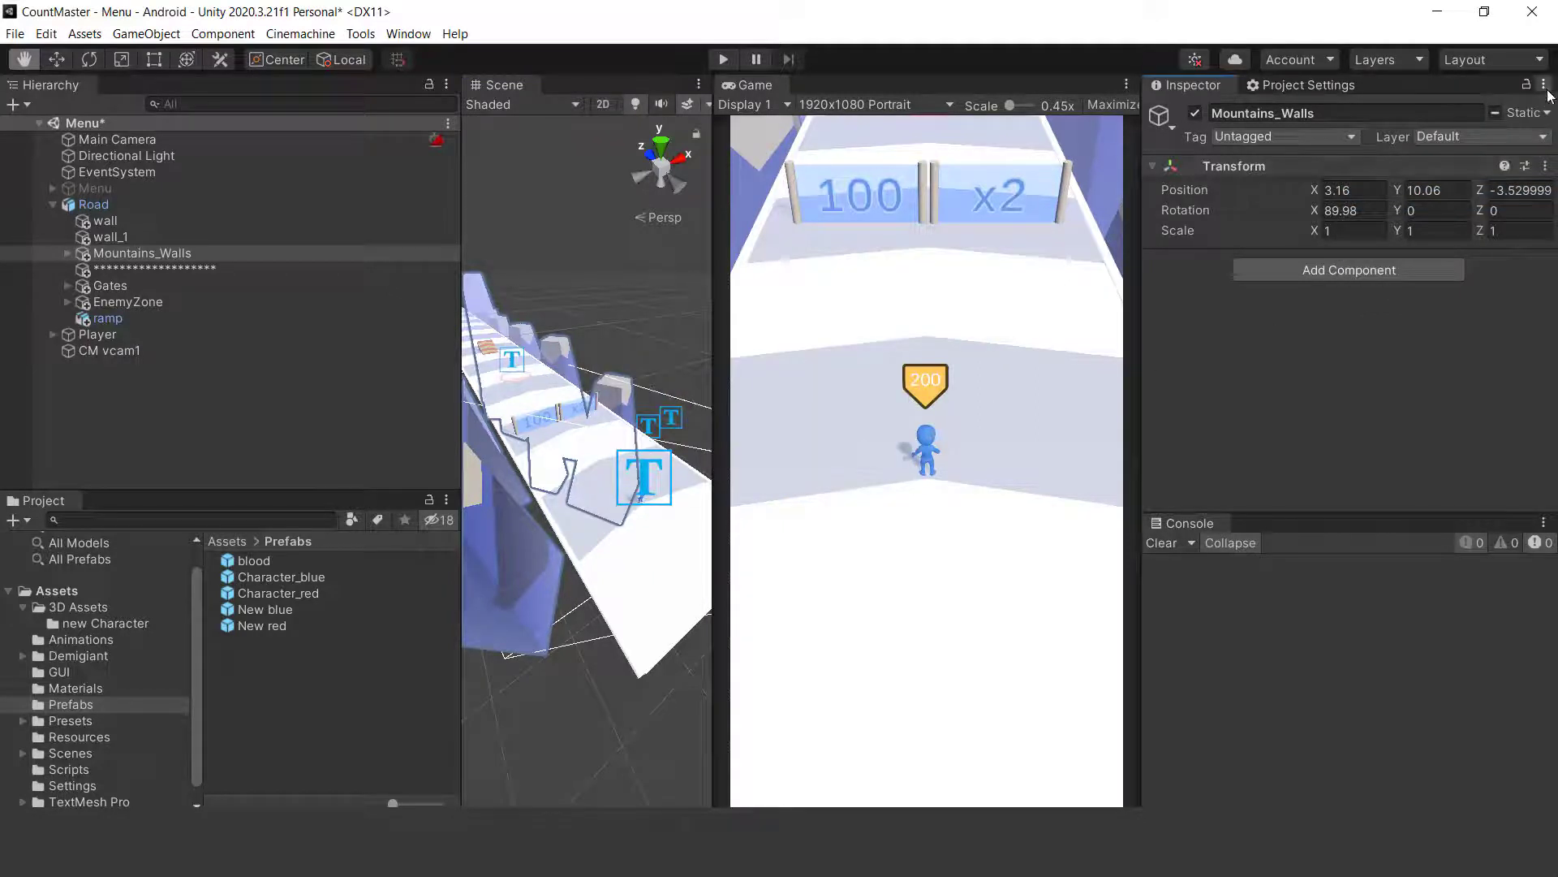
click(1547, 116)
click(1428, 195)
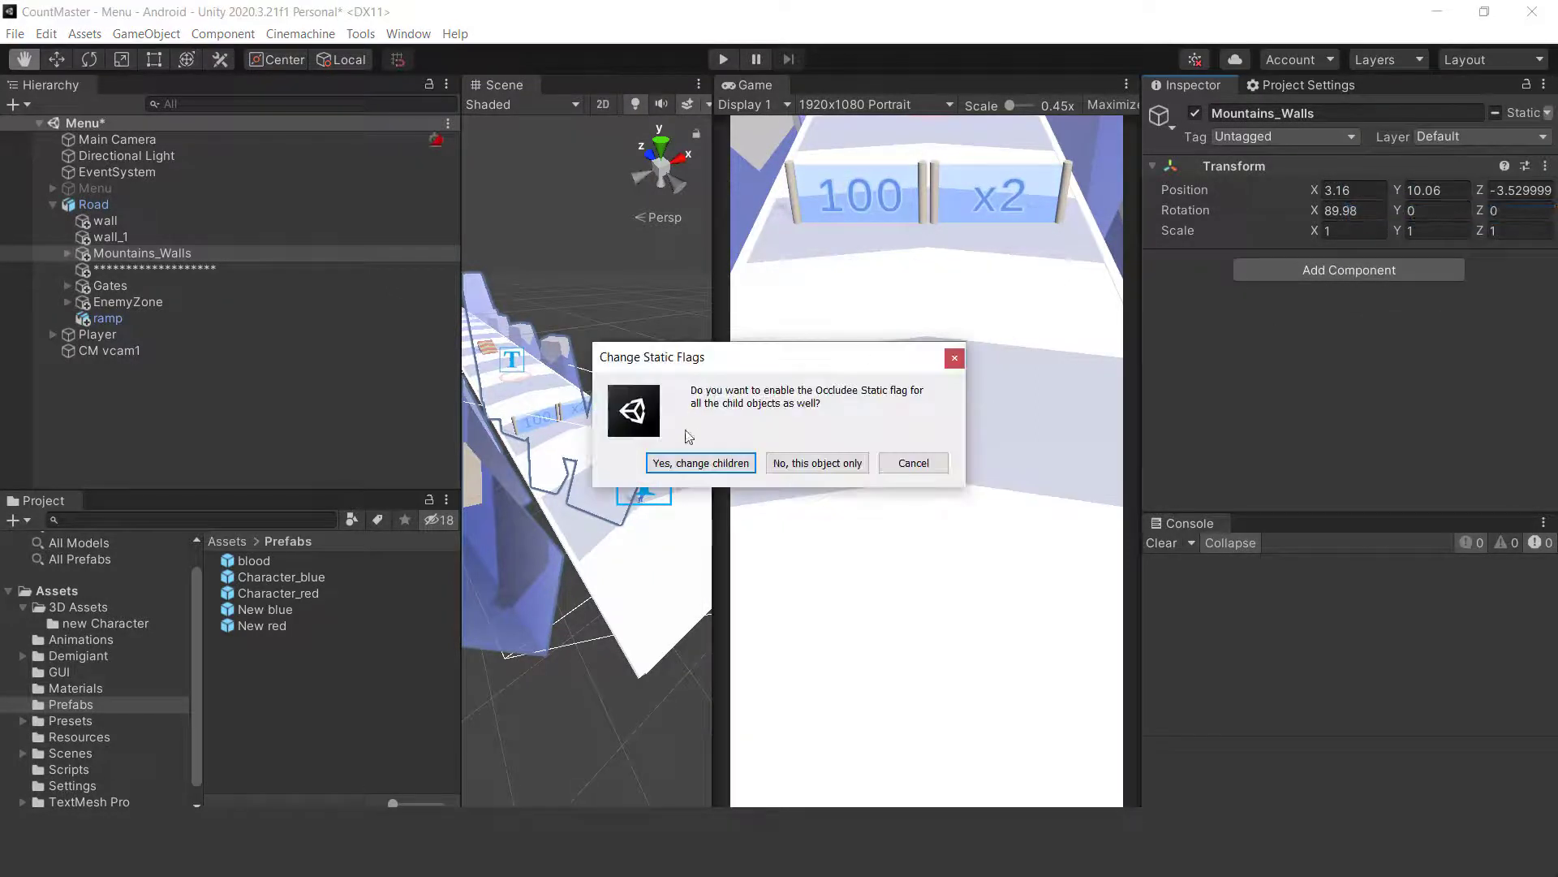
click(689, 455)
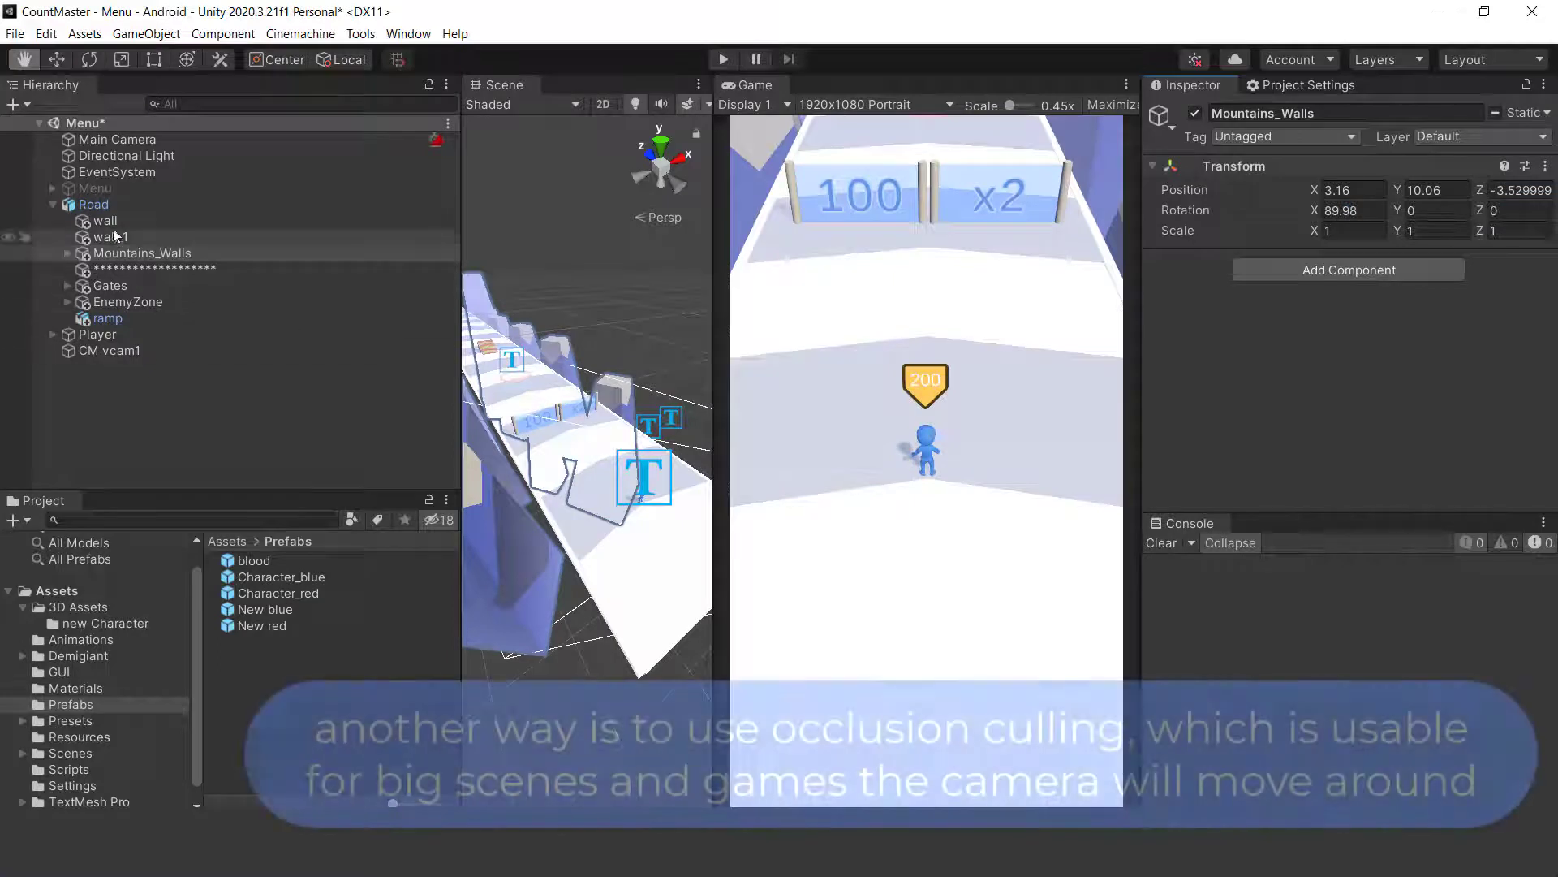
Enable the Occluder Static and Occludee Static flags for the Road object and its child objects
click(422, 204)
click(1534, 113)
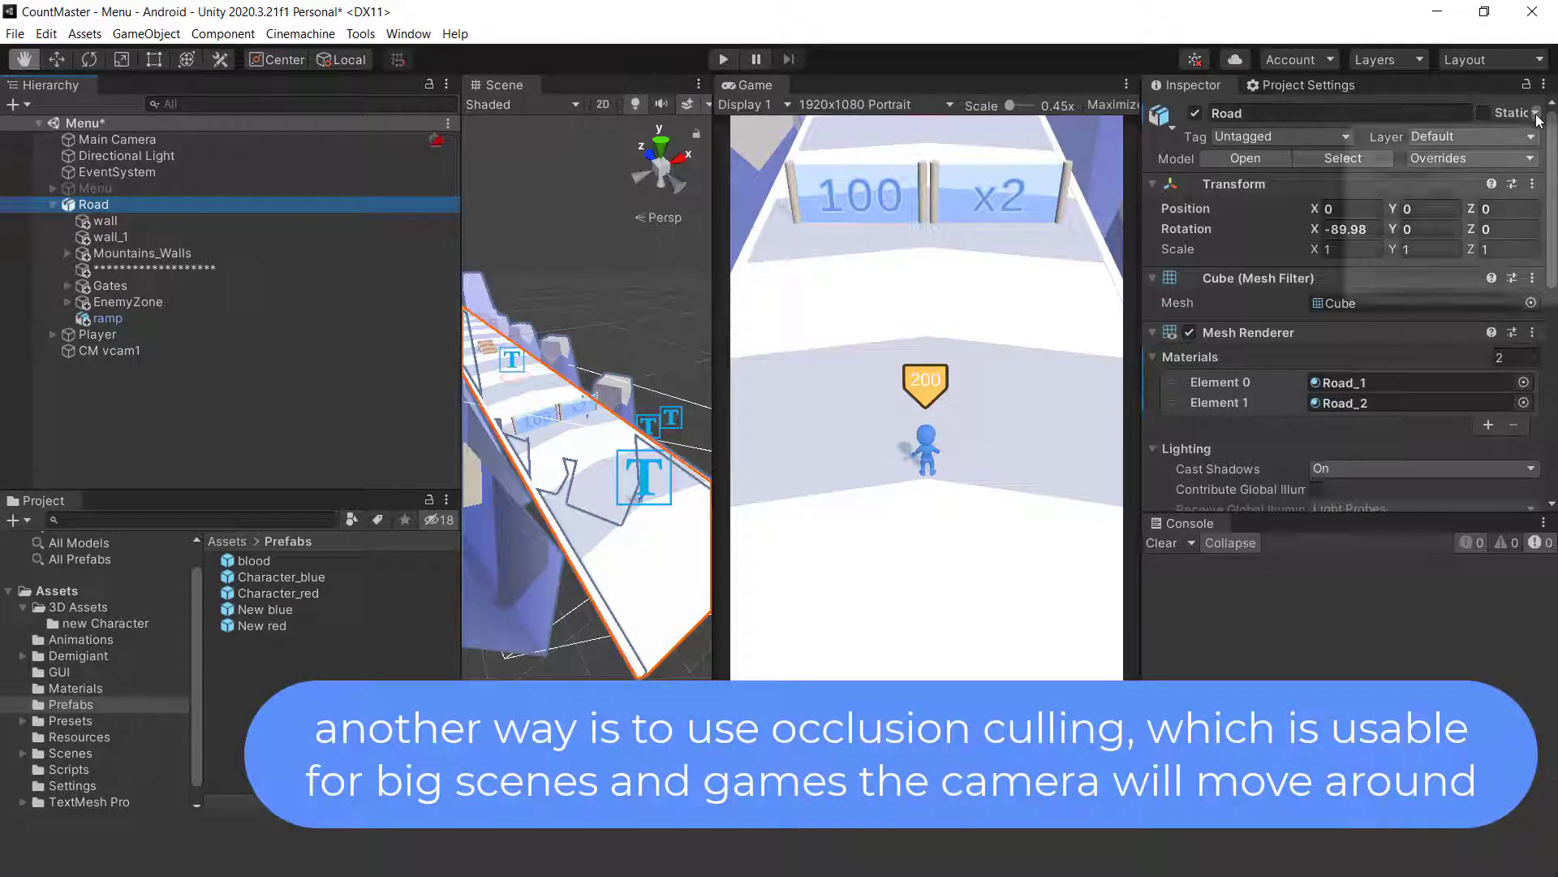
click(1397, 203)
click(708, 478)
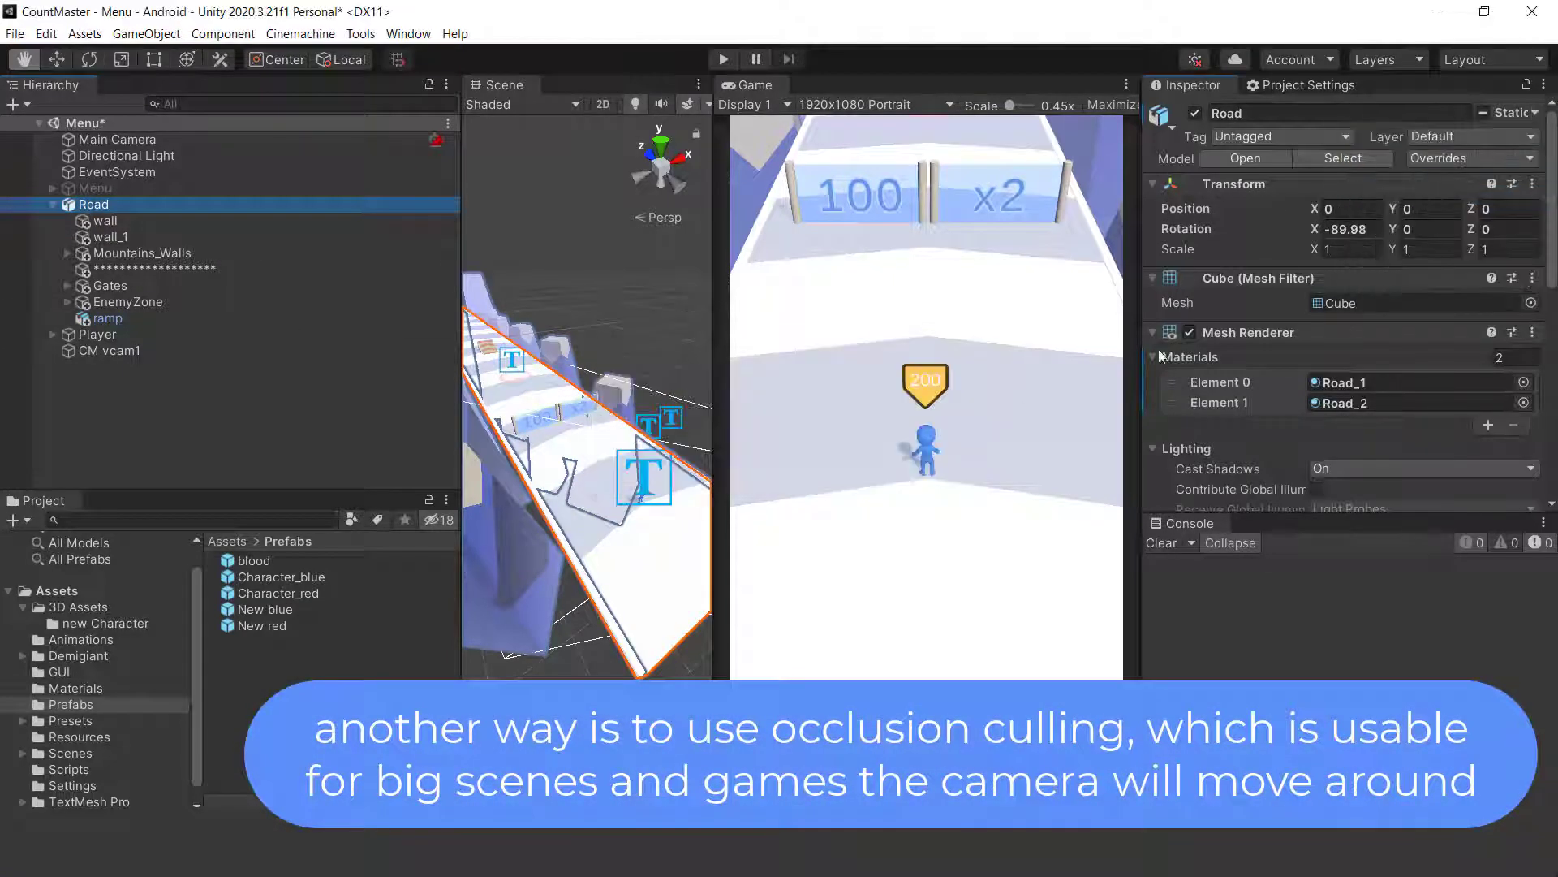
click(1537, 114)
click(1413, 215)
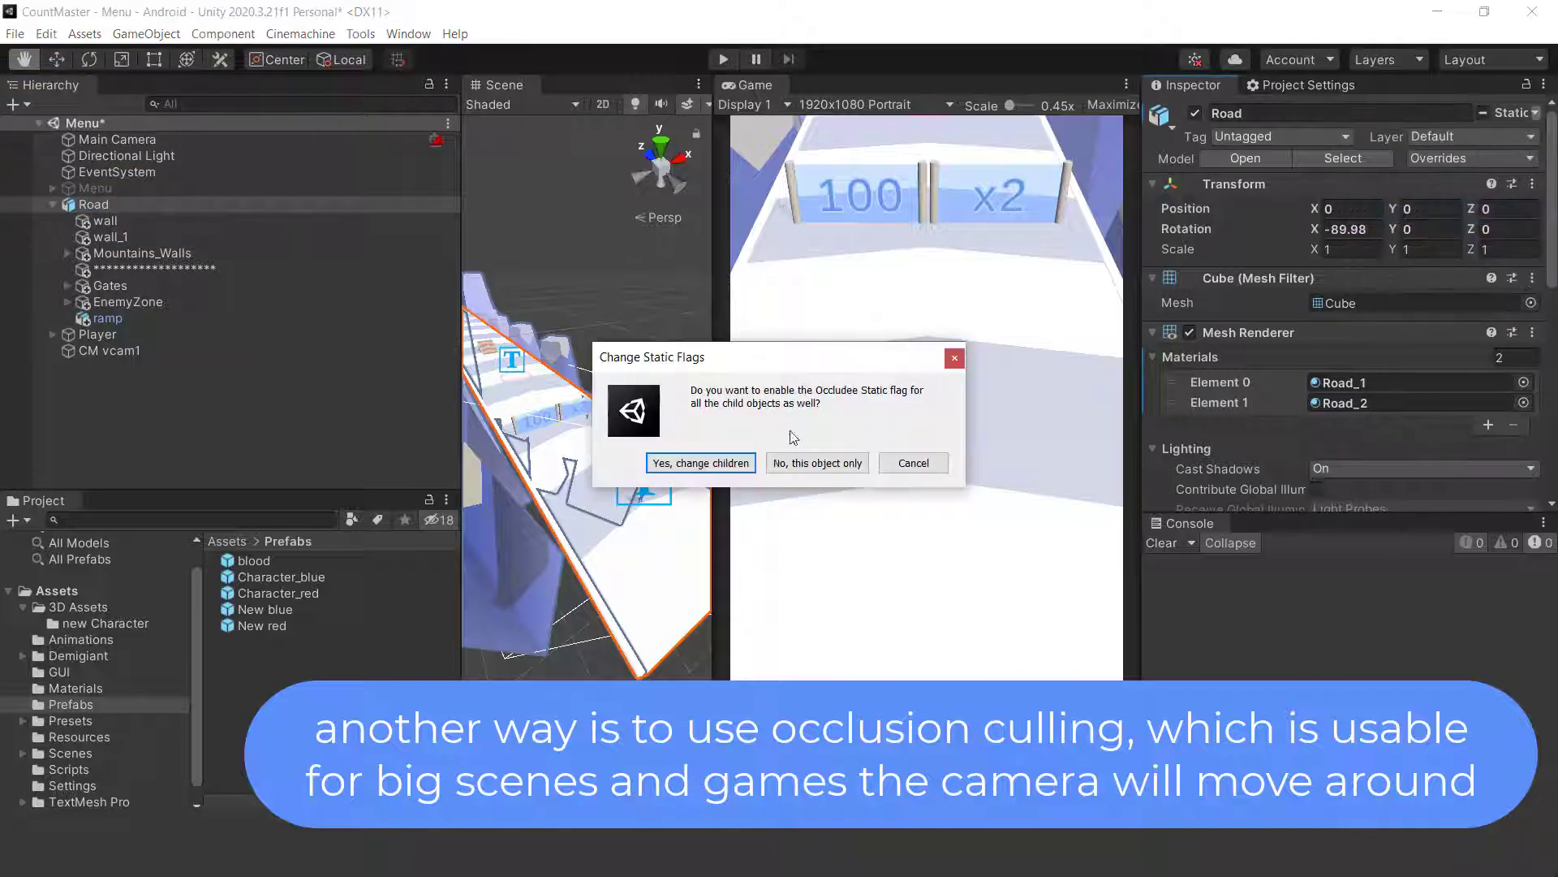
click(773, 462)
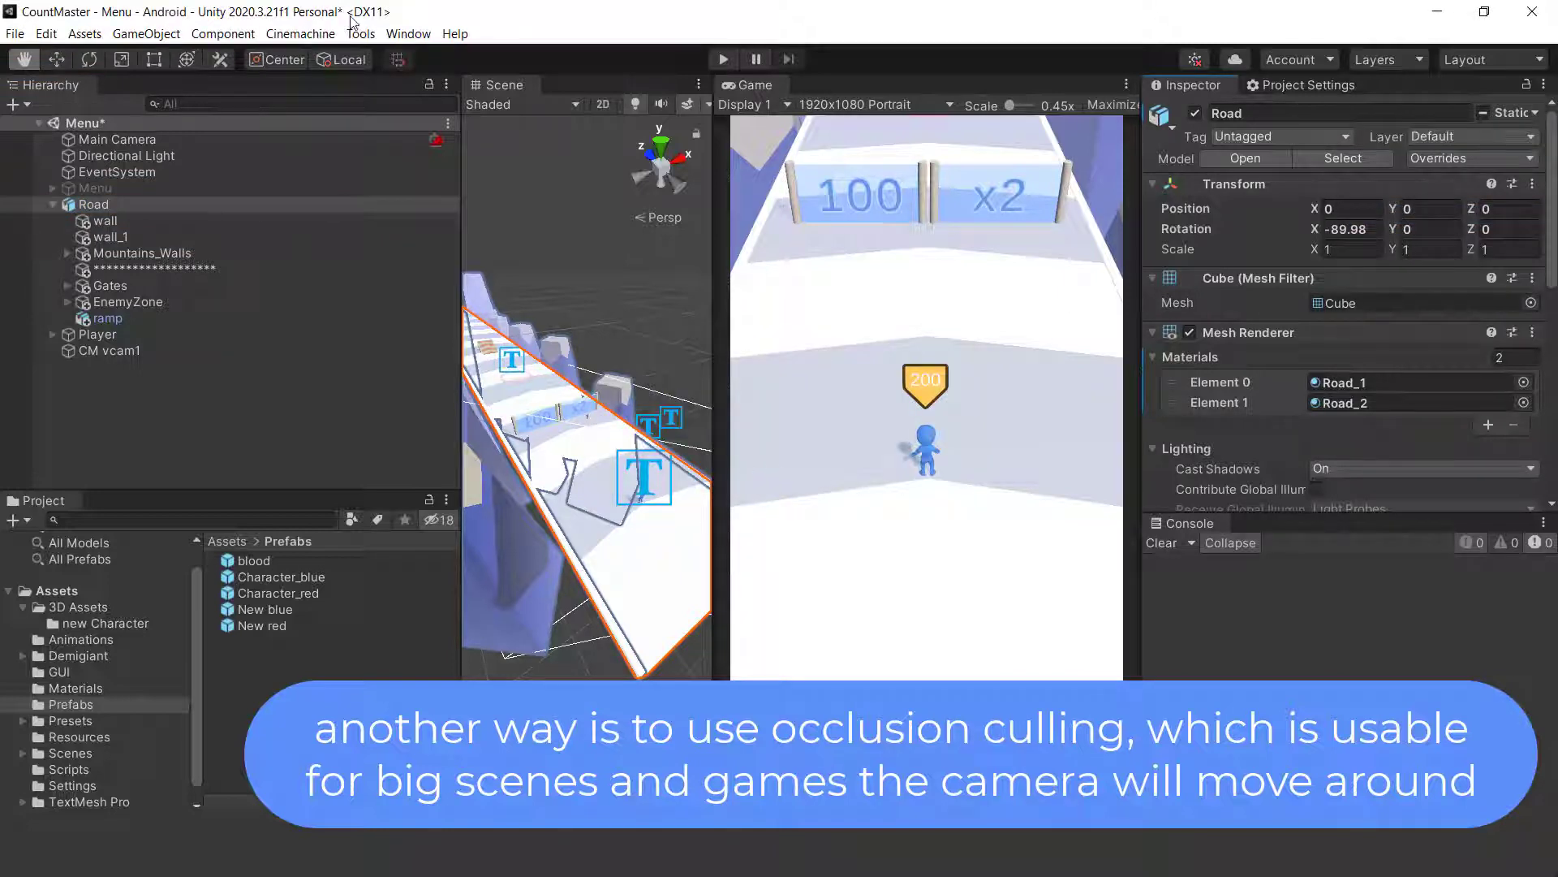
Open the Occlusion Culling settings and bake the scene's occlusion data
click(409, 33)
mouse_move(549, 307)
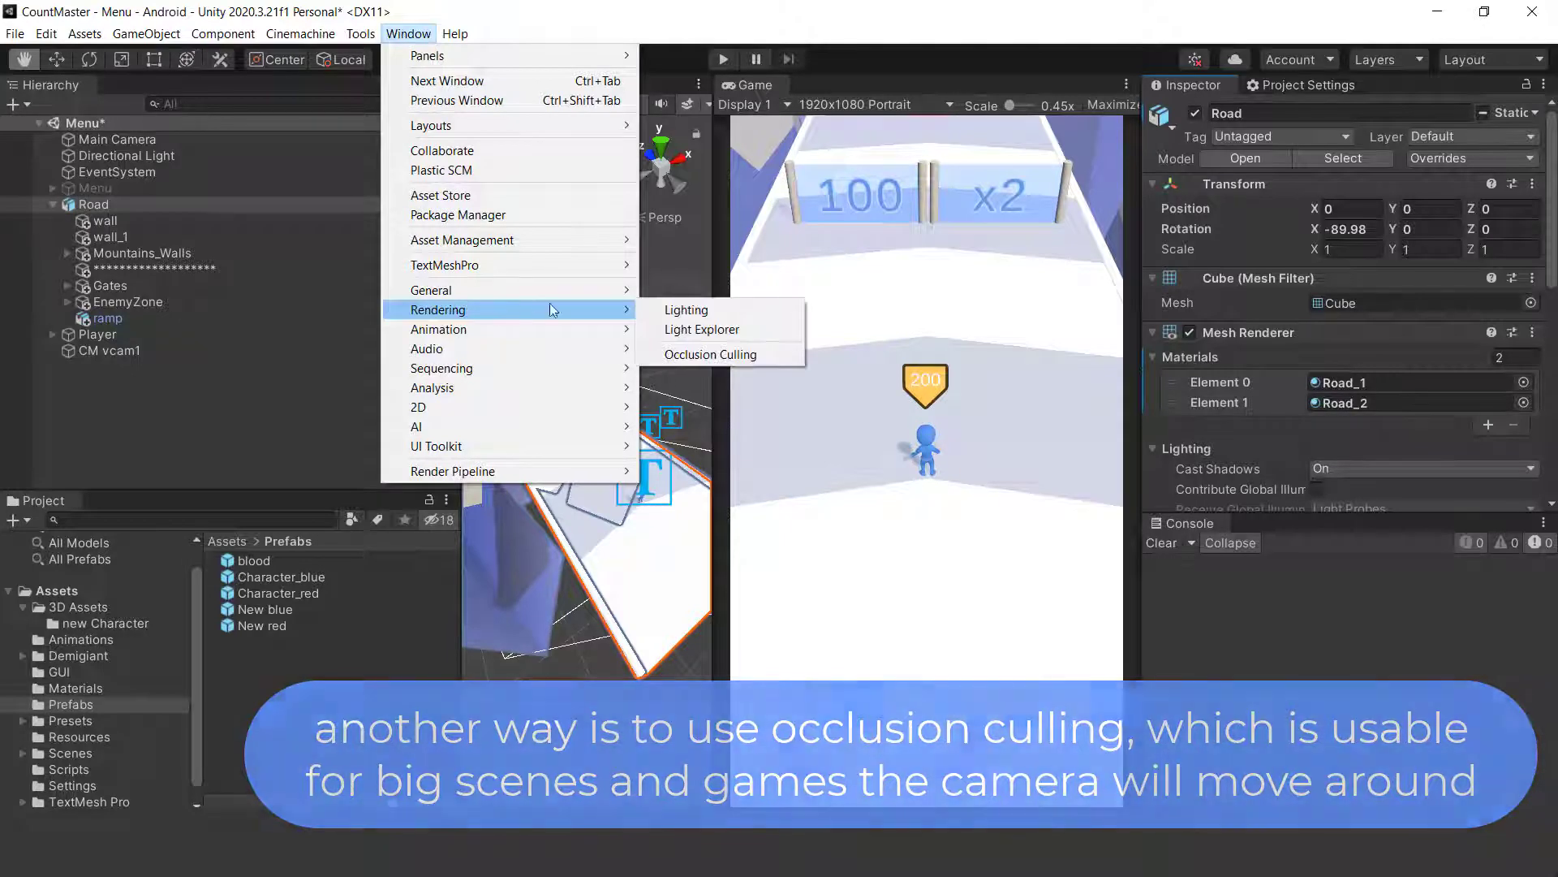
click(708, 354)
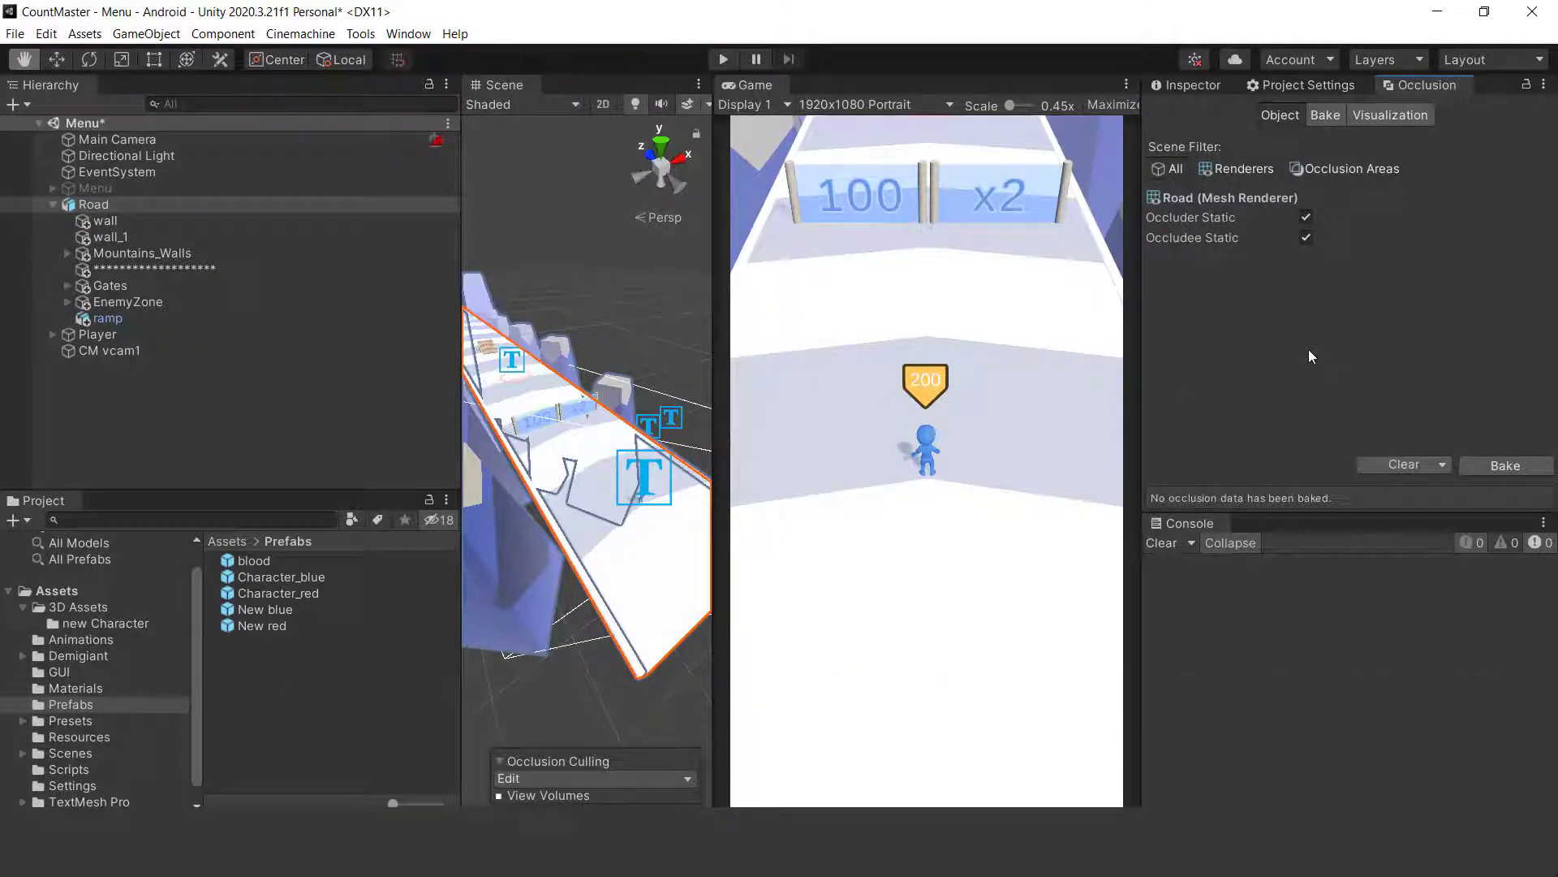
click(1503, 466)
Examine the baked occlusion volumes around the road and mountains in the Scene view, hiding and reshowing View Volumes
scroll(649, 357, down, 5)
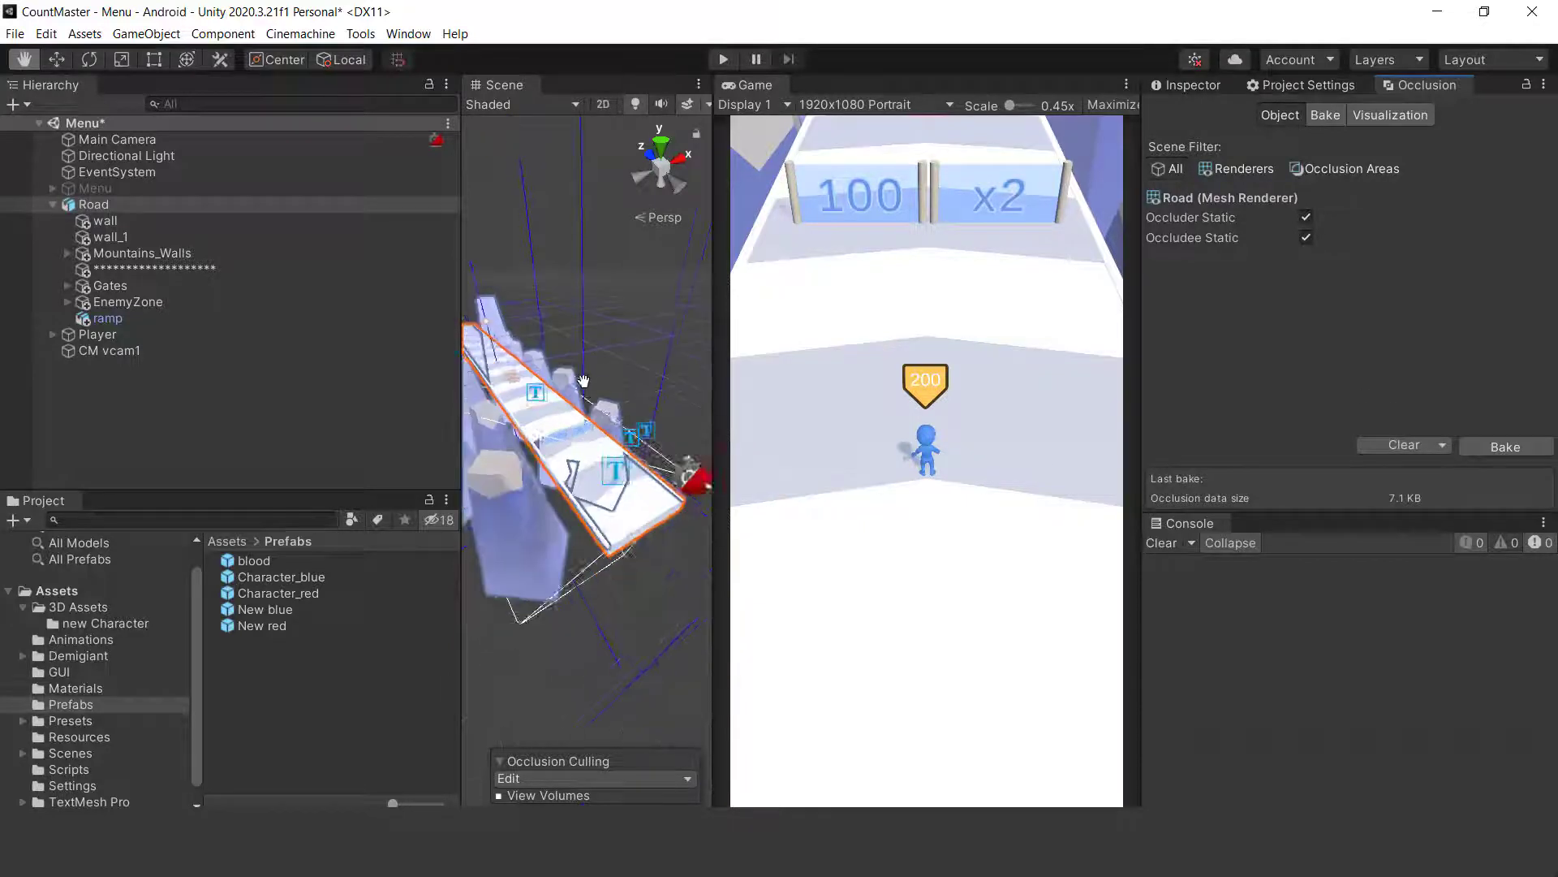
alt+drag(649, 361, 582, 452)
scroll(625, 389, down, 2)
scroll(582, 452, up, 8)
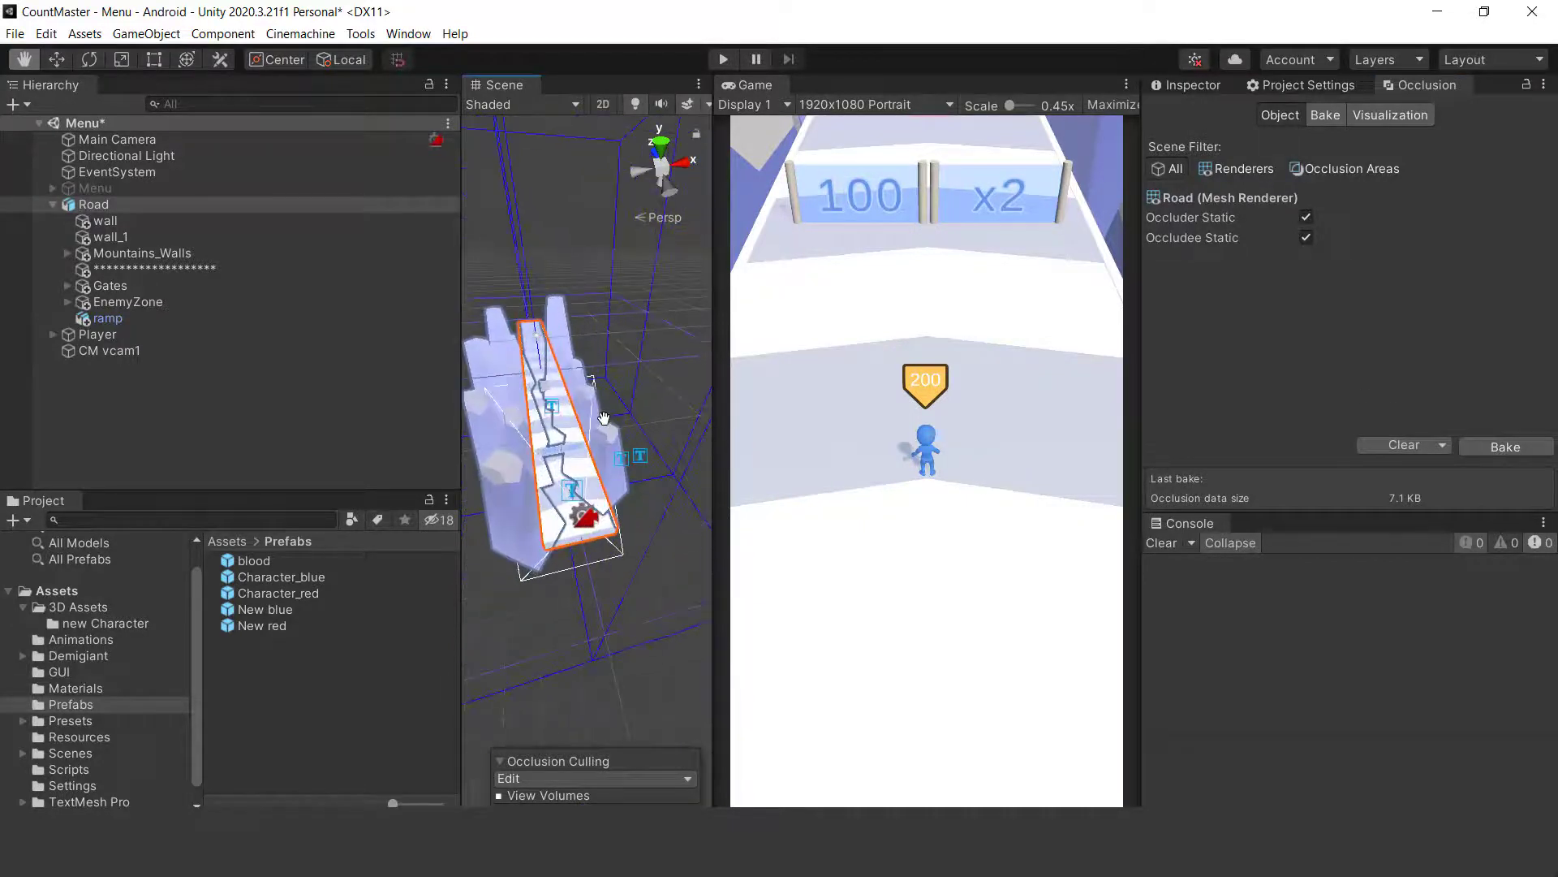
drag(655, 396, 575, 678)
click(498, 796)
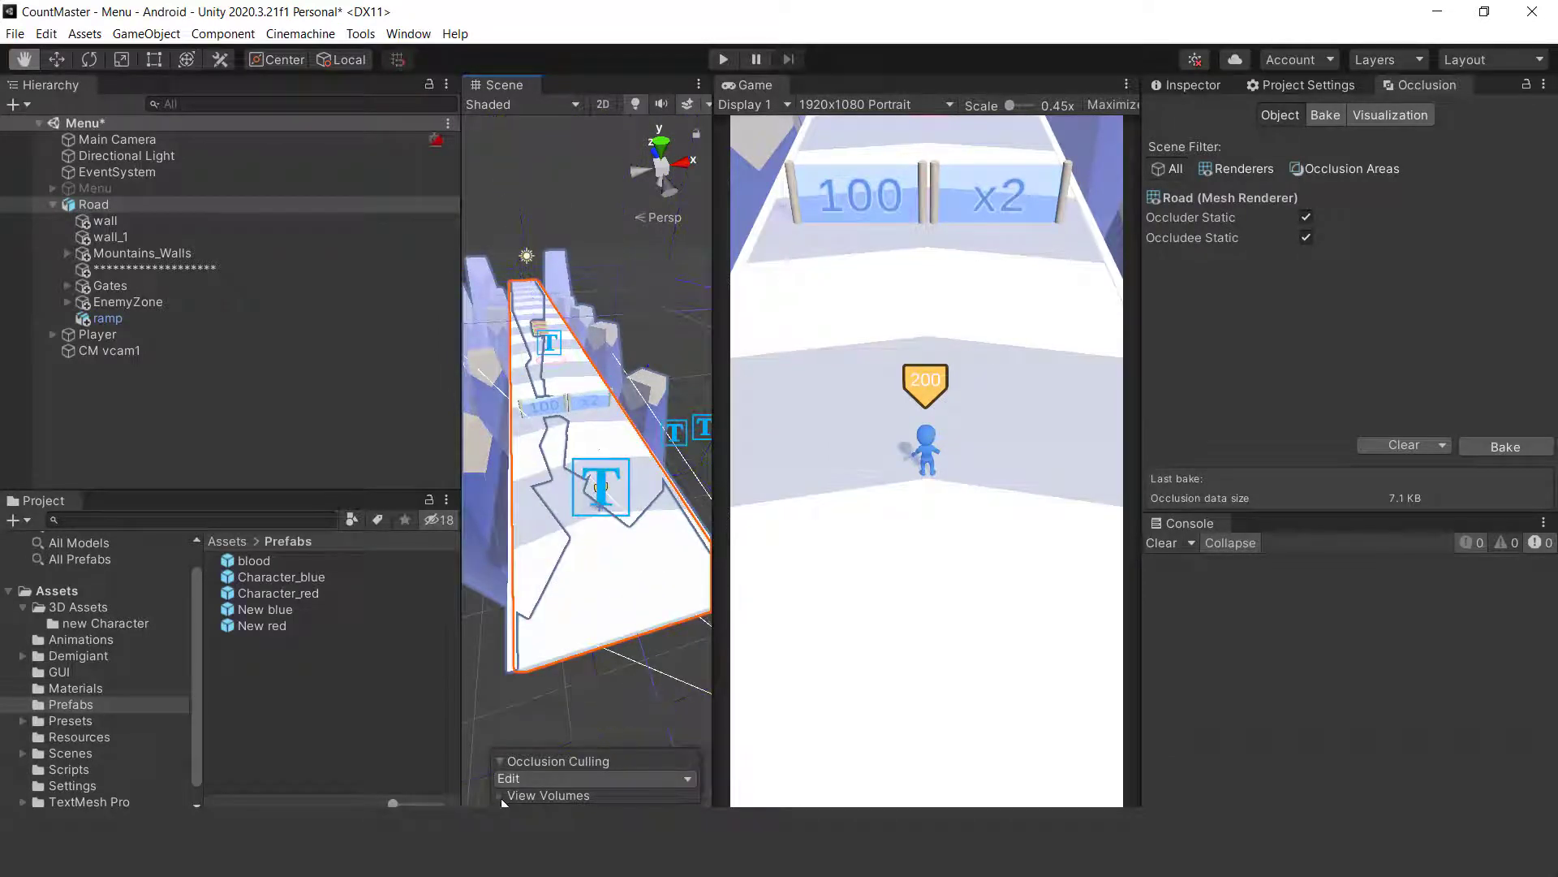
click(499, 795)
alt+drag(637, 397, 532, 433)
scroll(588, 406, down, 3)
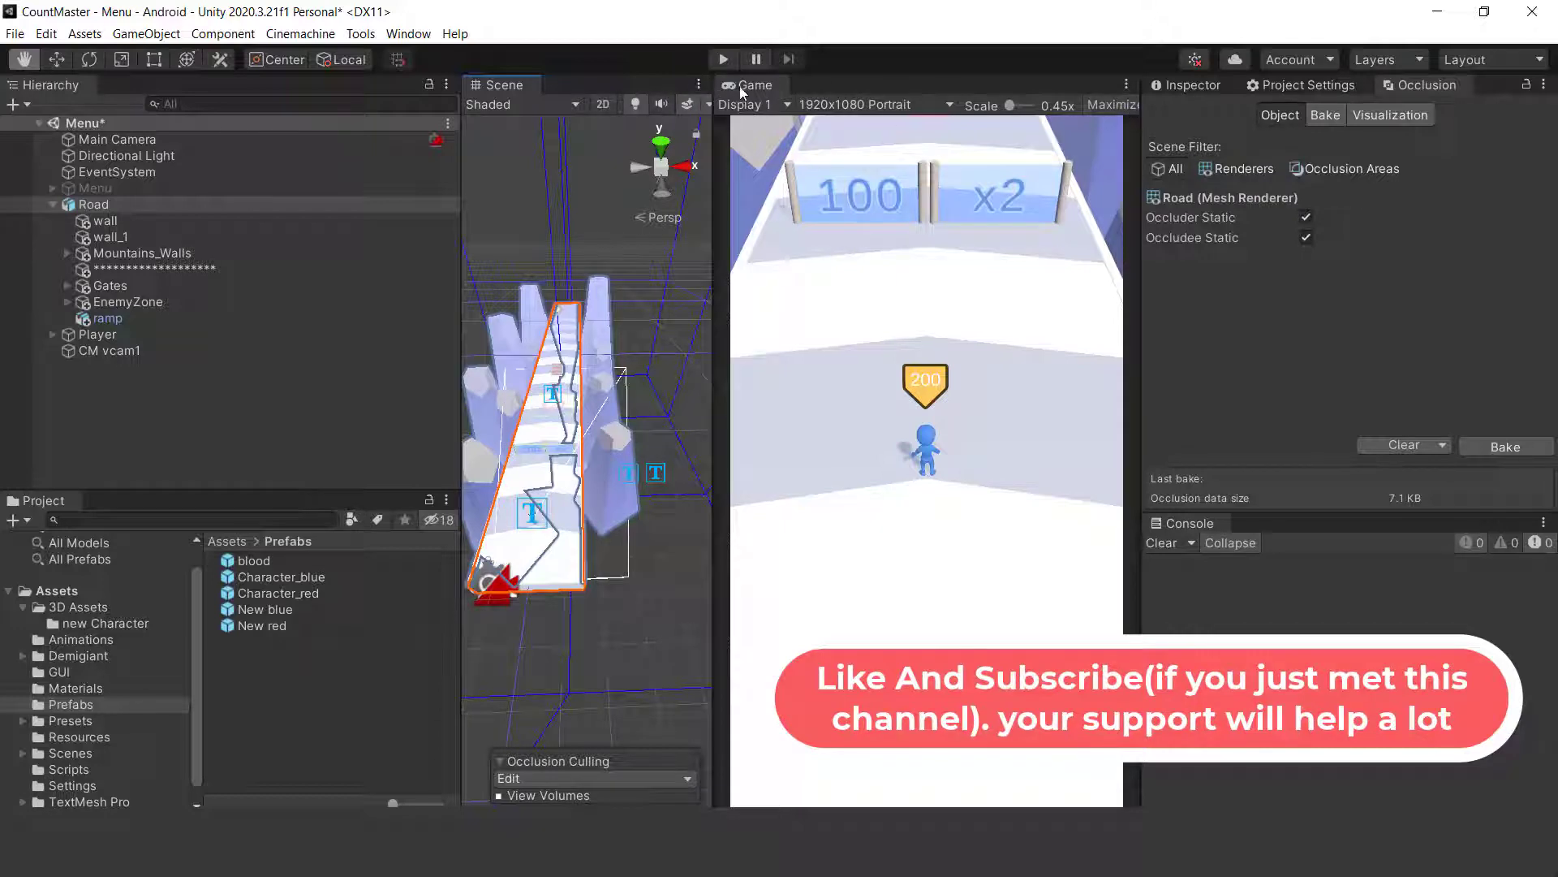
Dock the Game view together with the Scene view, widen that area and show the Road object's Inspector
drag(741, 86, 571, 88)
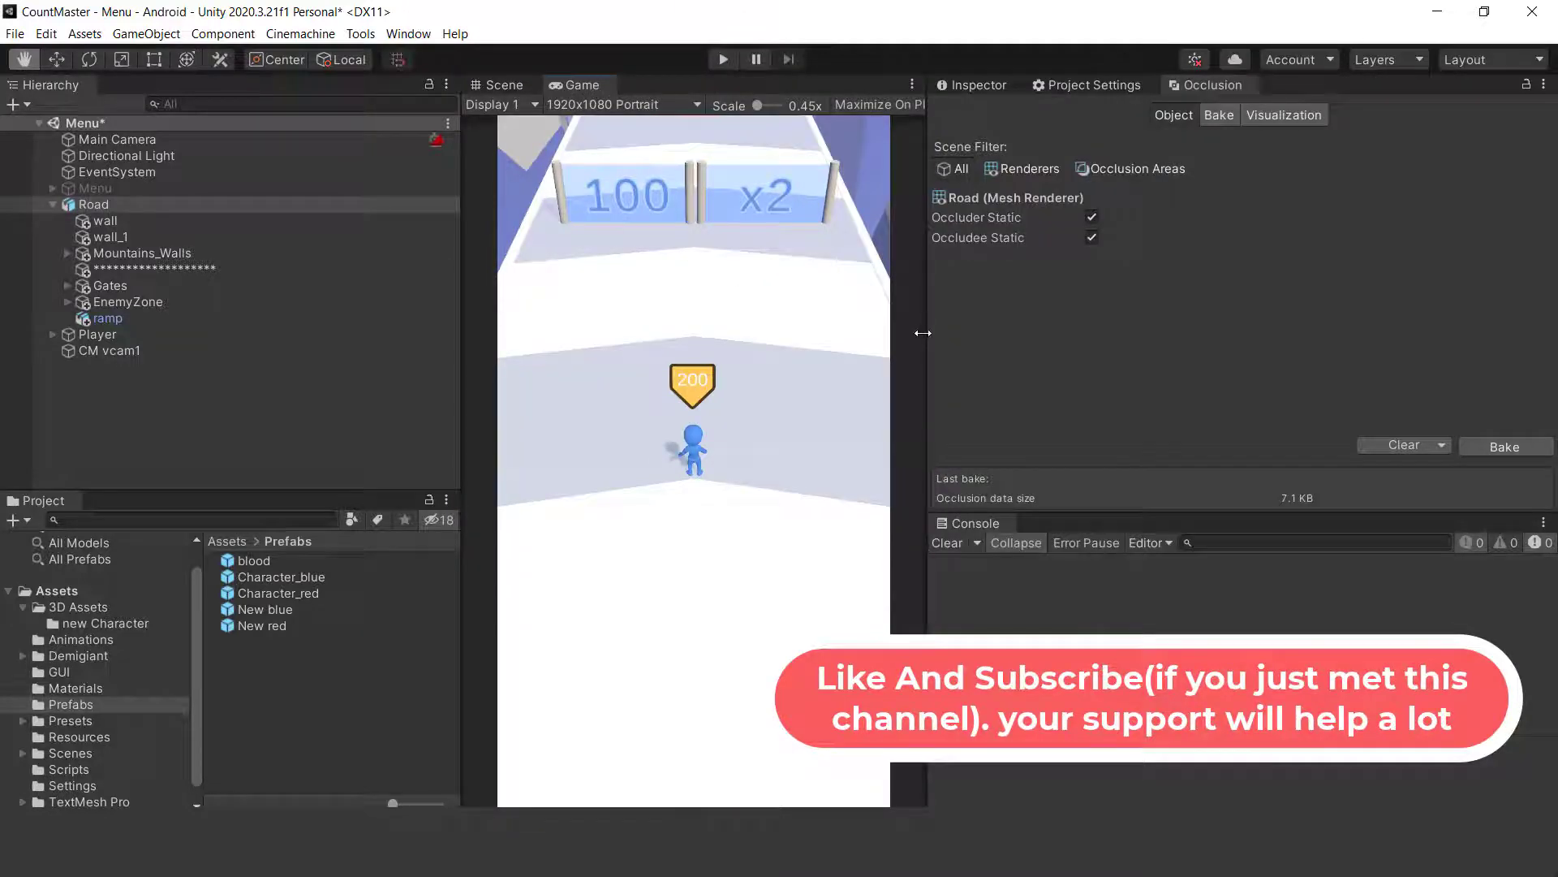
drag(922, 333, 1085, 279)
click(1155, 87)
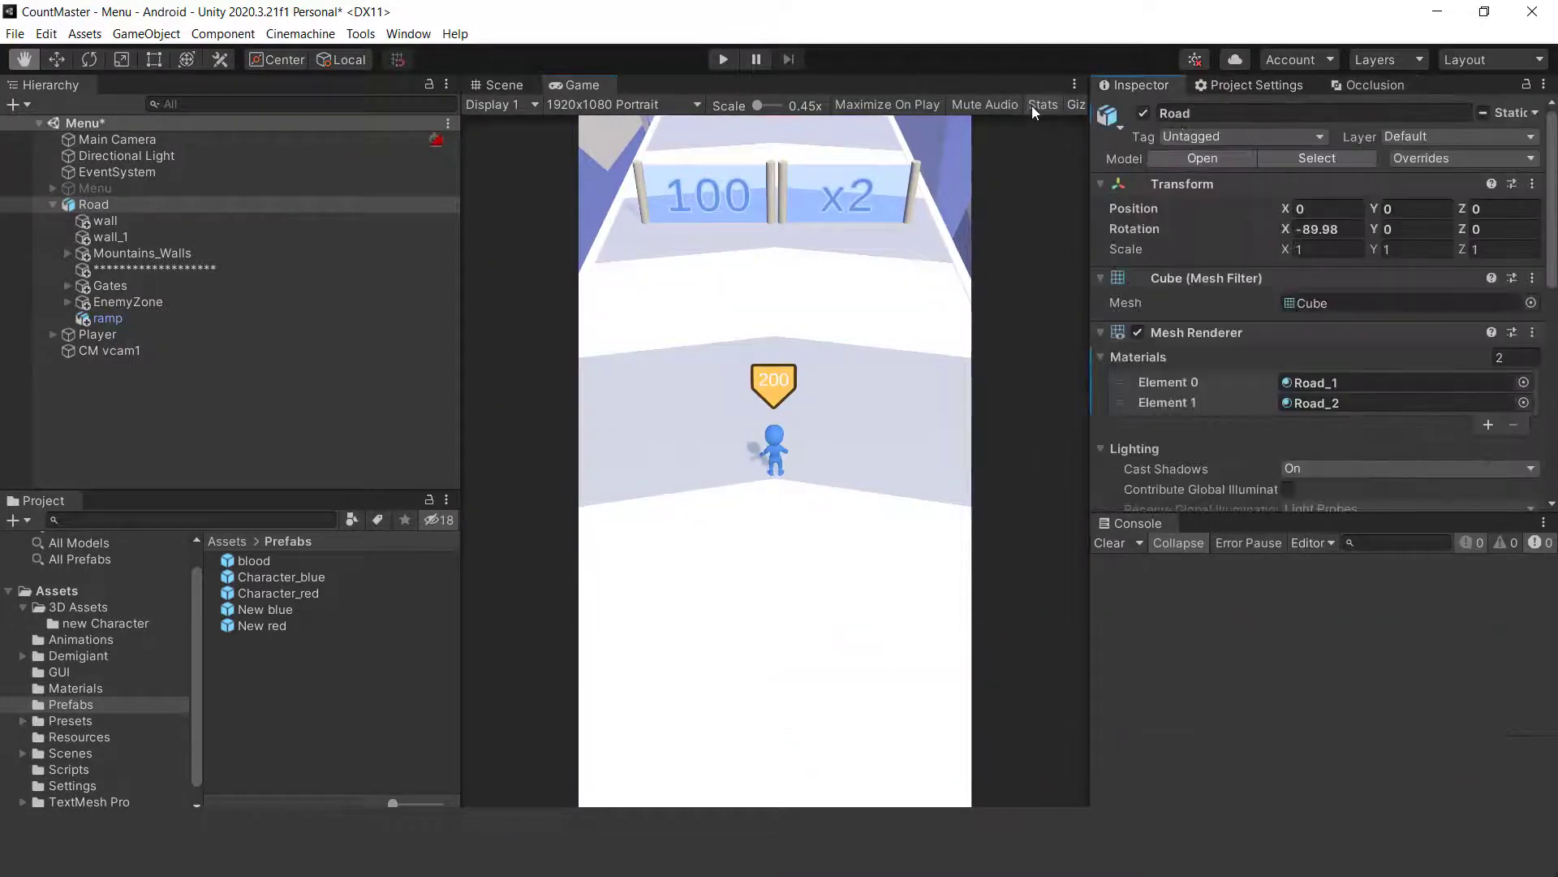
Run the game with statistics shown to check the effect of occlusion culling, ending with play stopped and statistics hidden
click(1039, 106)
click(723, 60)
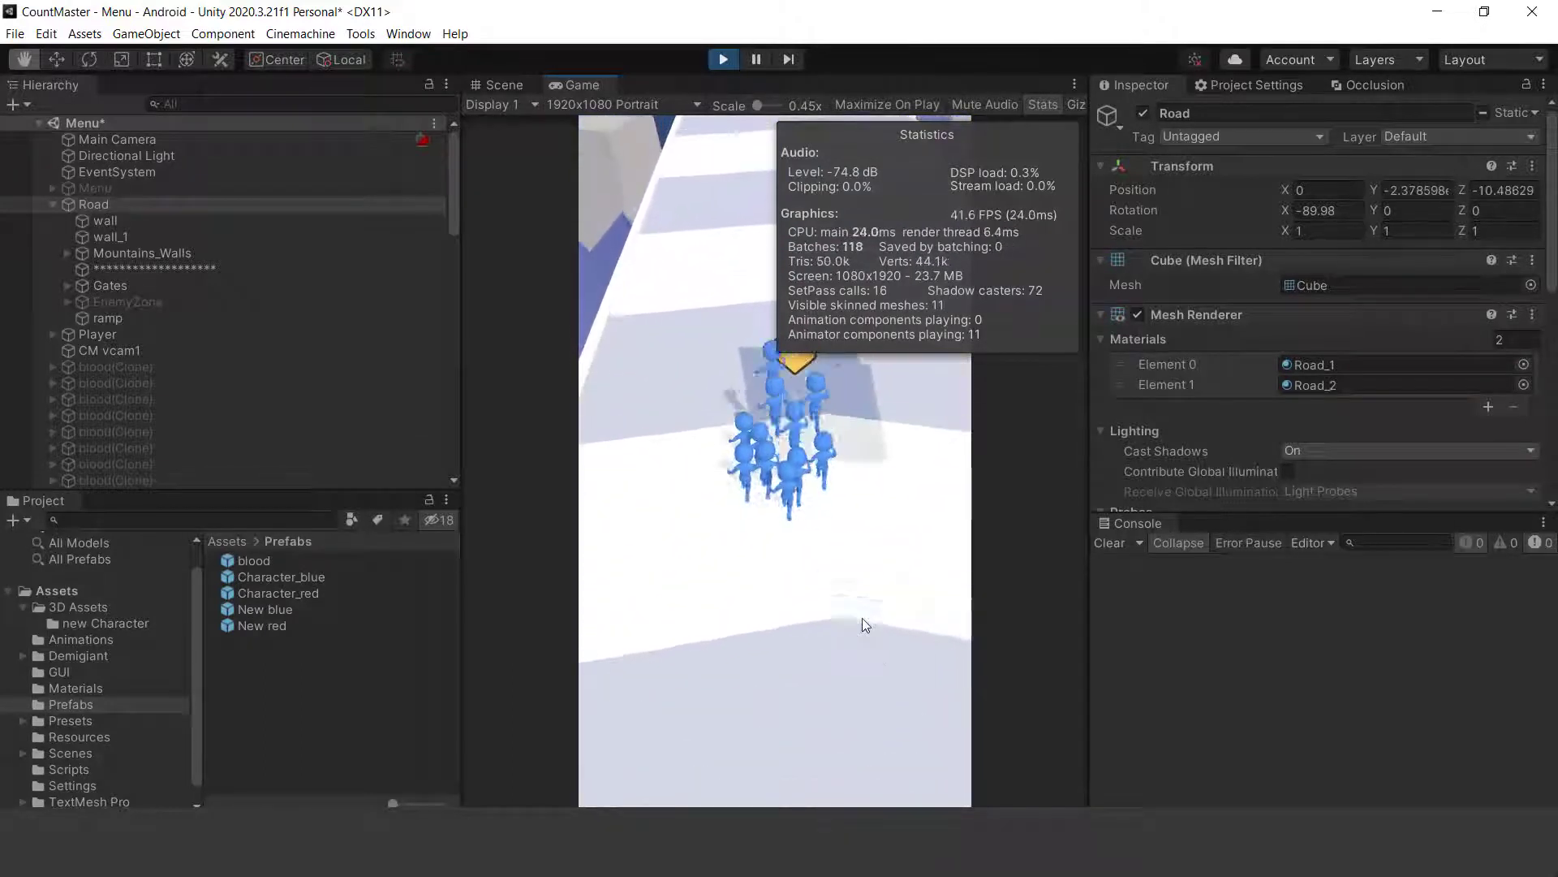
click(723, 60)
click(1042, 105)
Select the ramp in the Scene view and disable its Mesh Collider component
click(504, 84)
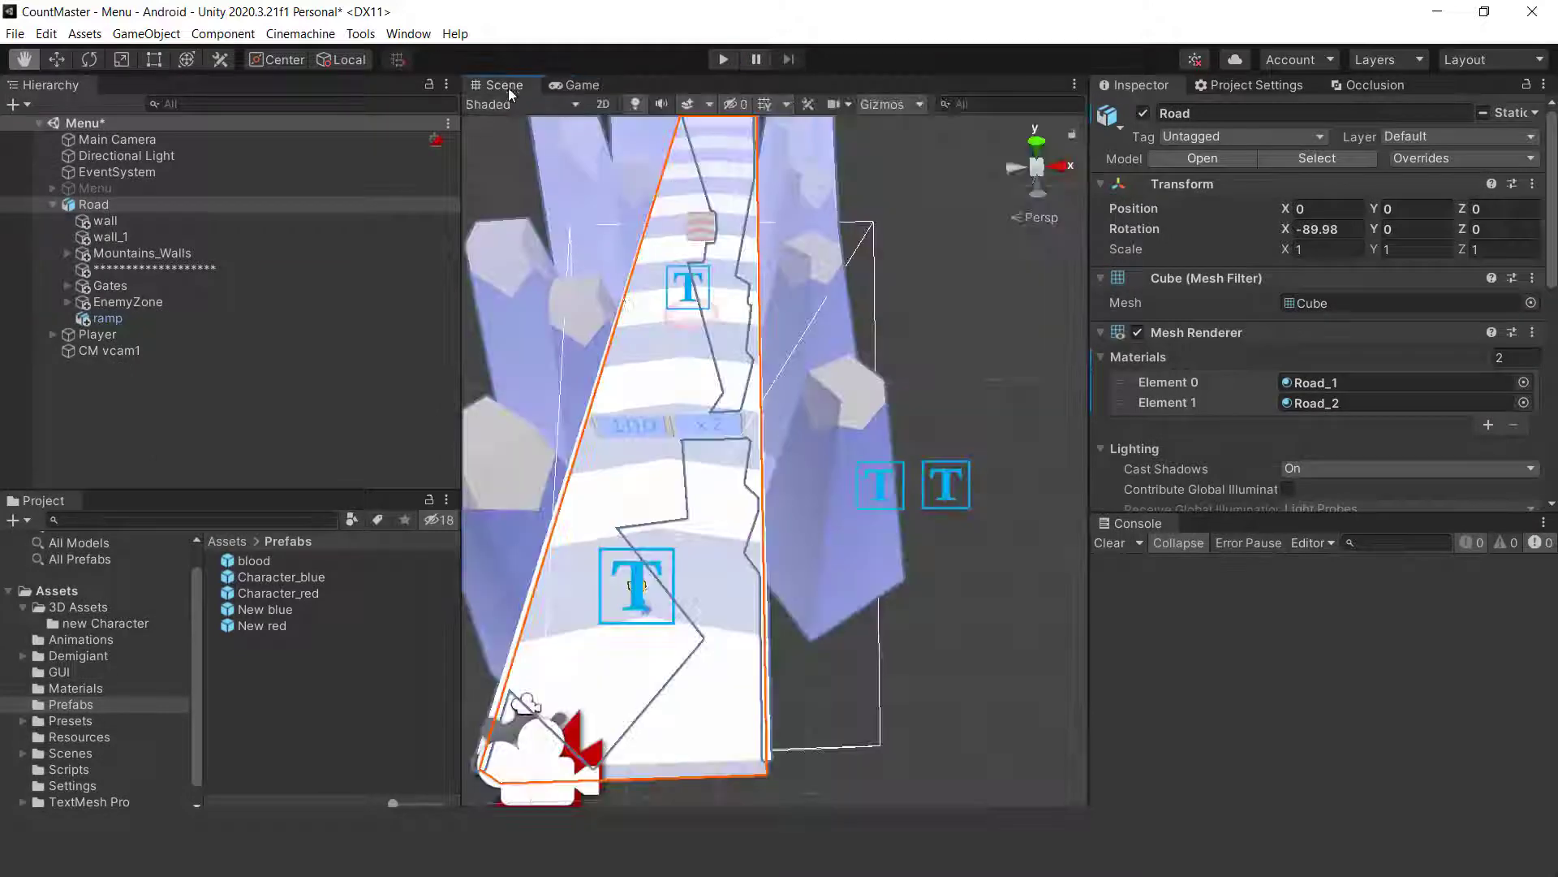
scroll(664, 304, down, 5)
drag(664, 303, 779, 584)
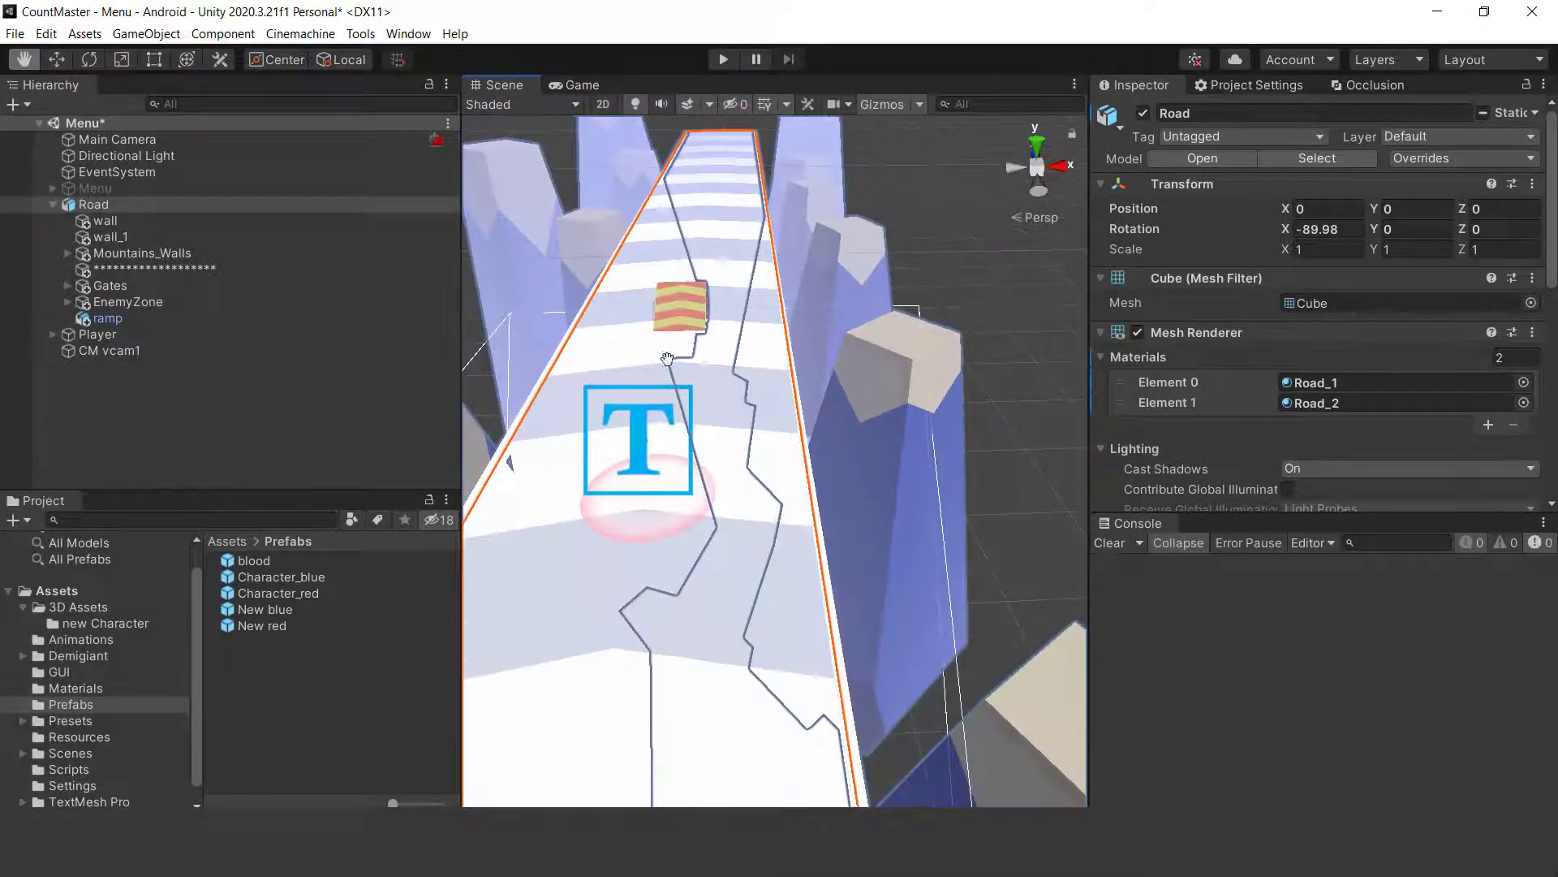
scroll(675, 303, up, 5)
drag(699, 274, 855, 612)
scroll(581, 215, down, 2)
drag(581, 215, 753, 412)
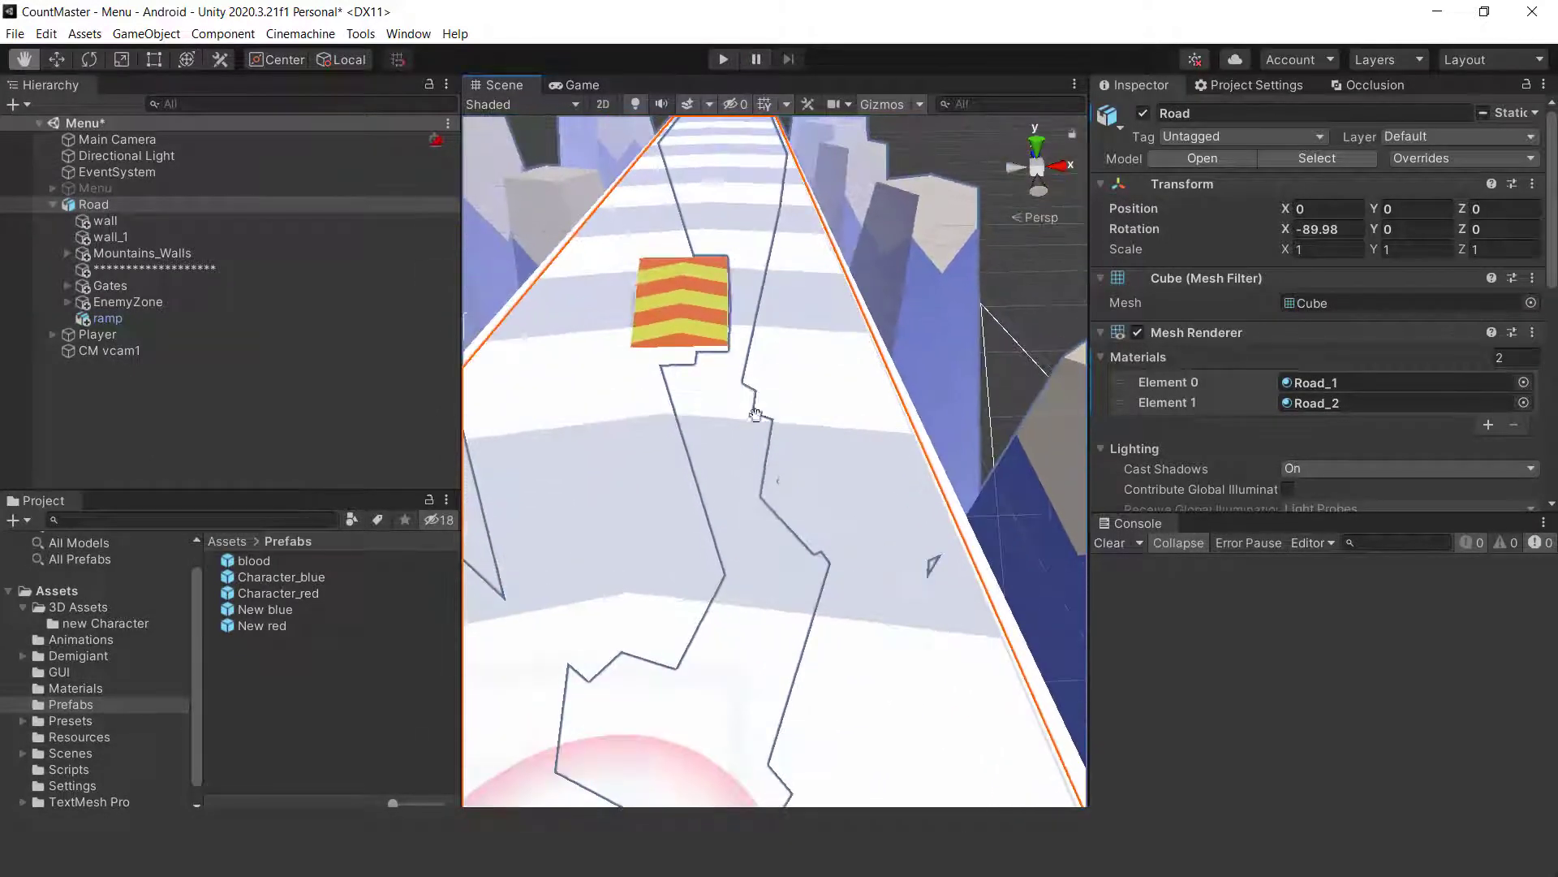
key(w)
click(714, 307)
scroll(1298, 398, down, 10)
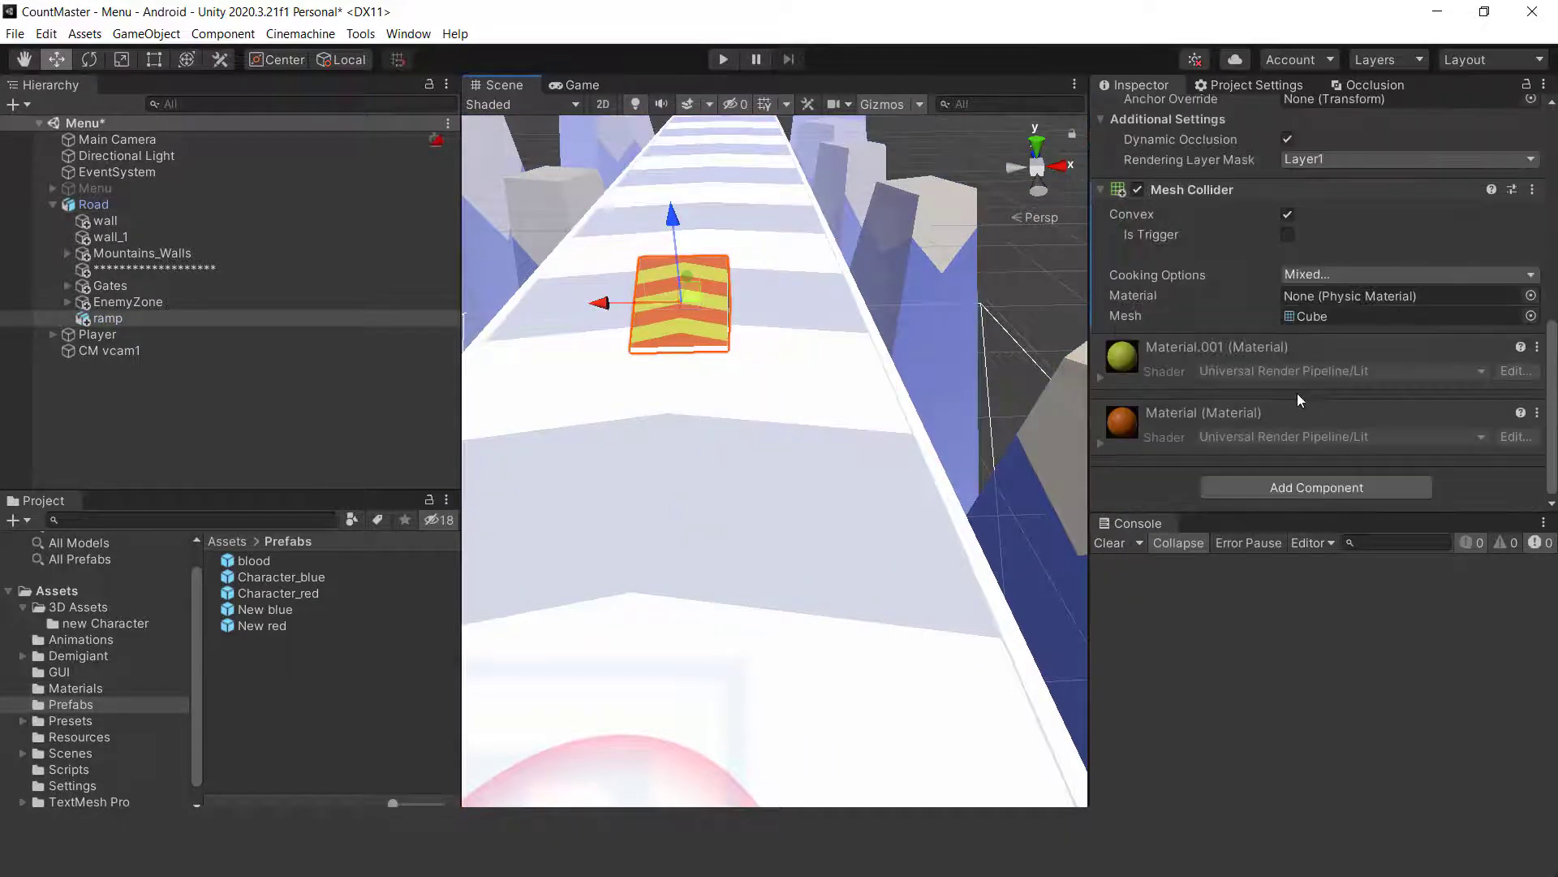
scroll(1288, 365, up, 4)
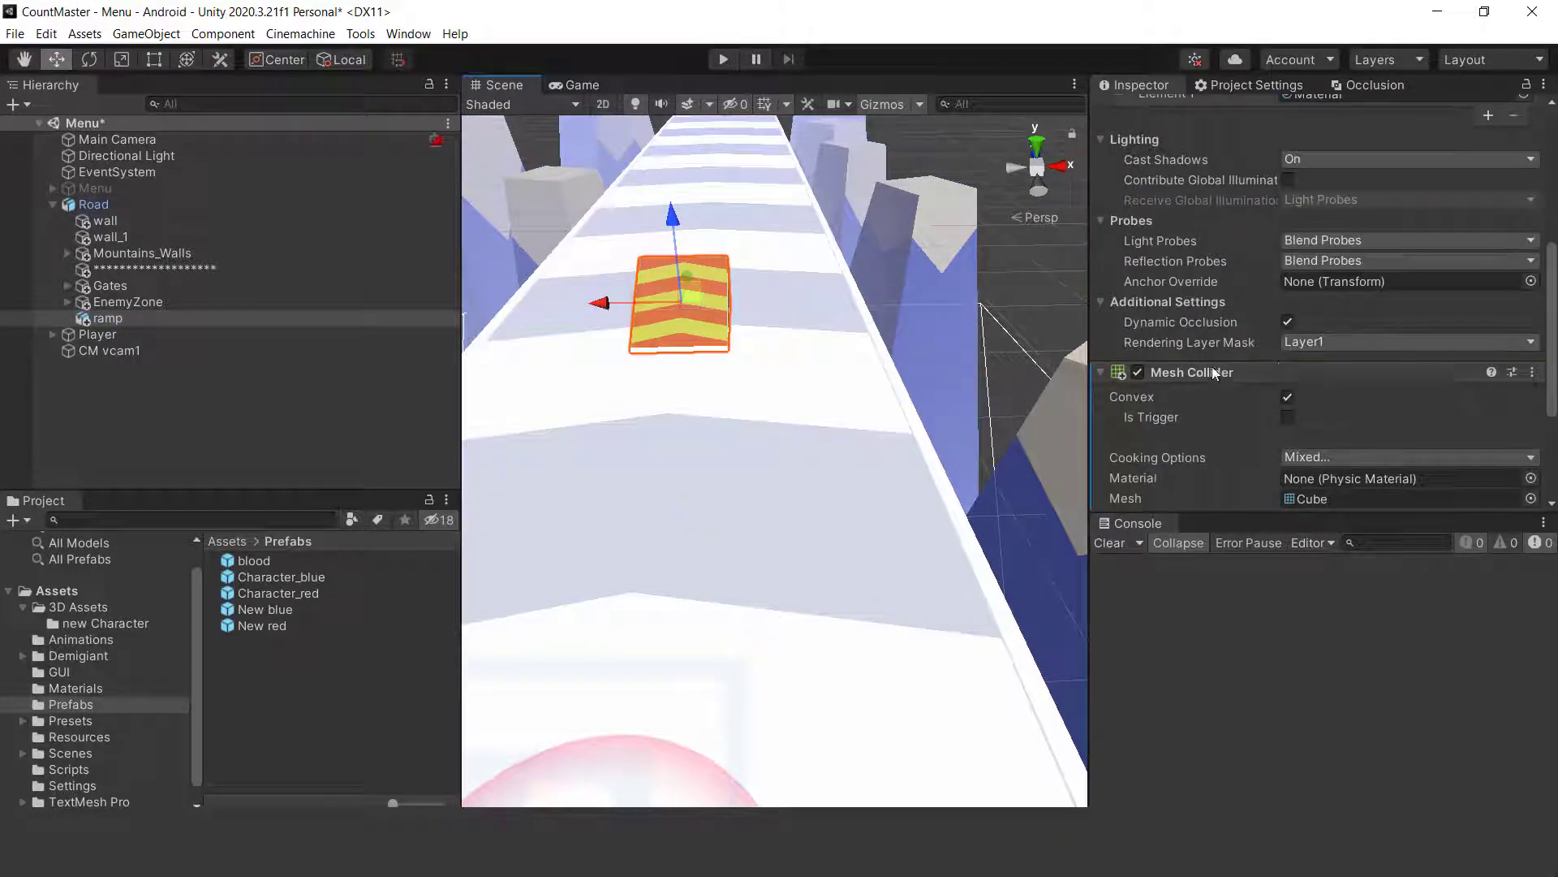
click(1139, 372)
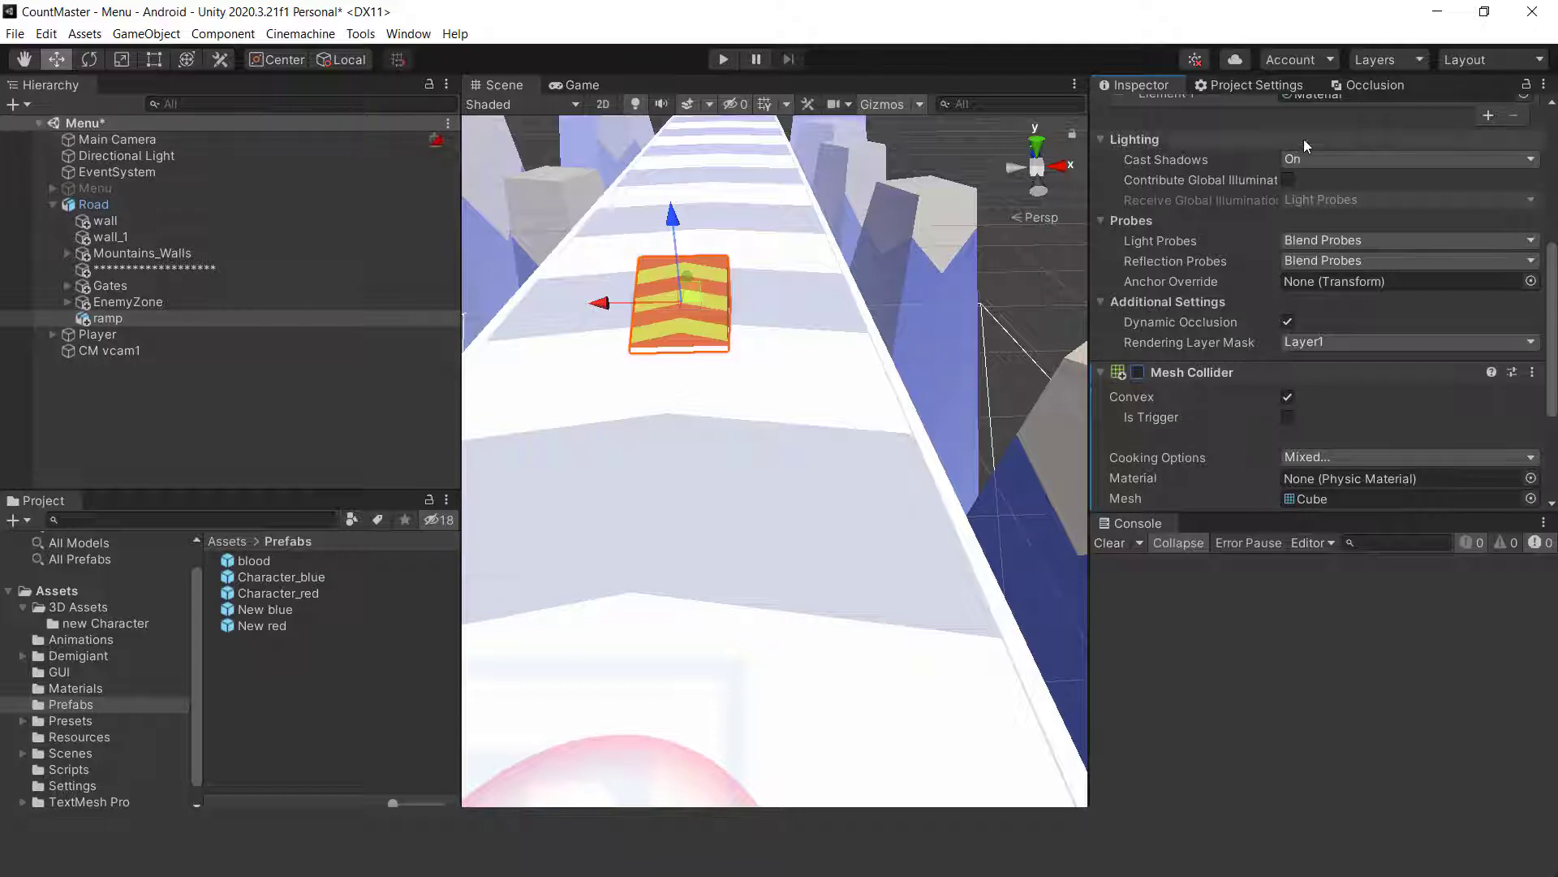
Bake the occlusion data again and run the game to check how the crowd passes the ramp
click(1372, 87)
click(1501, 448)
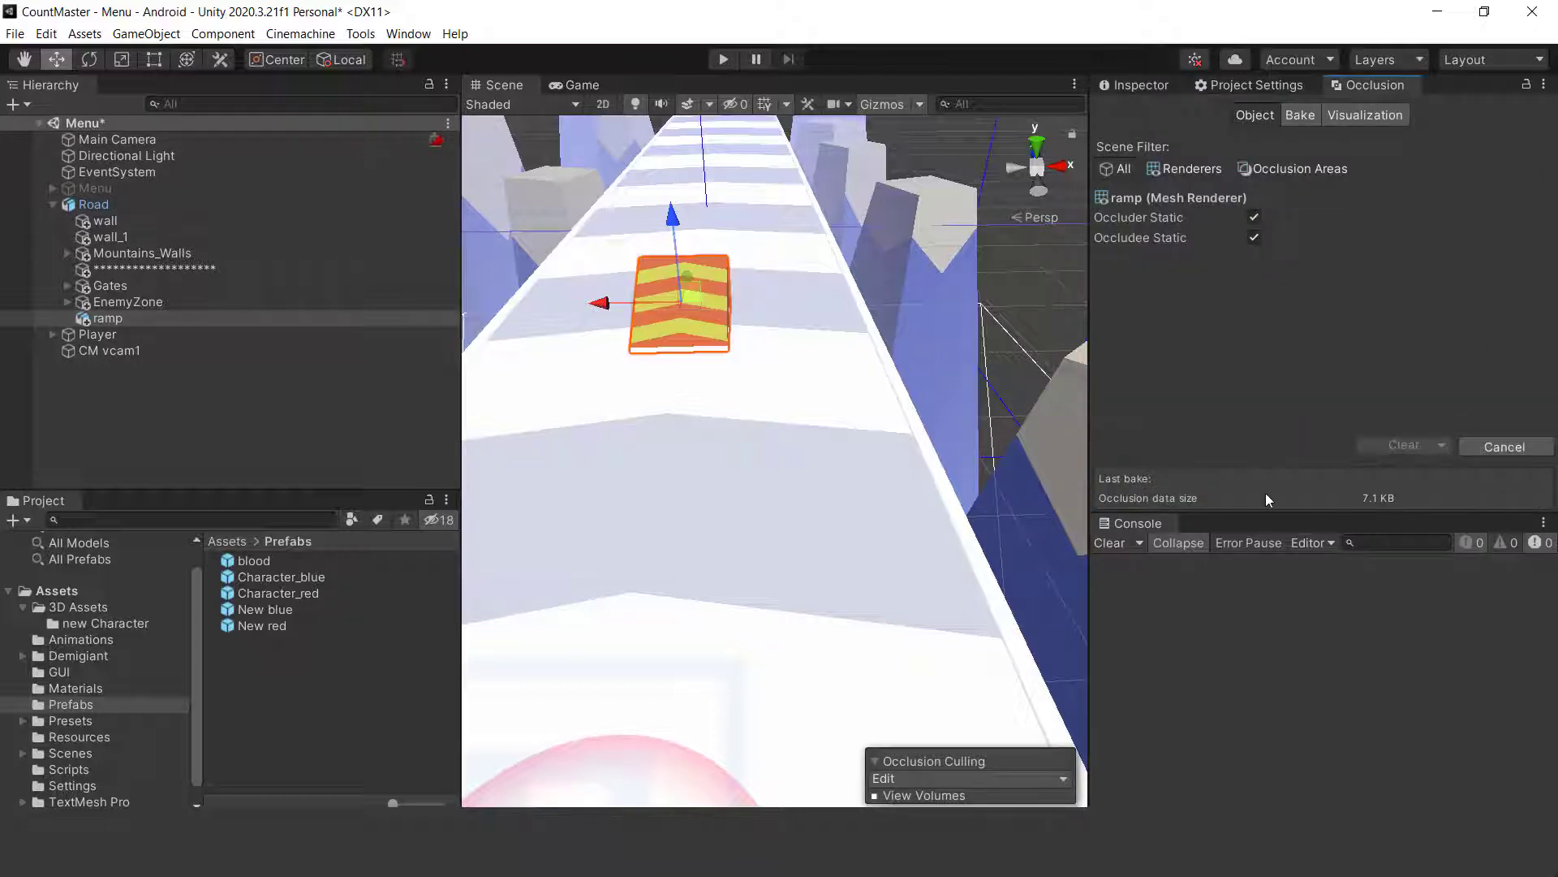
key(ctrl+p)
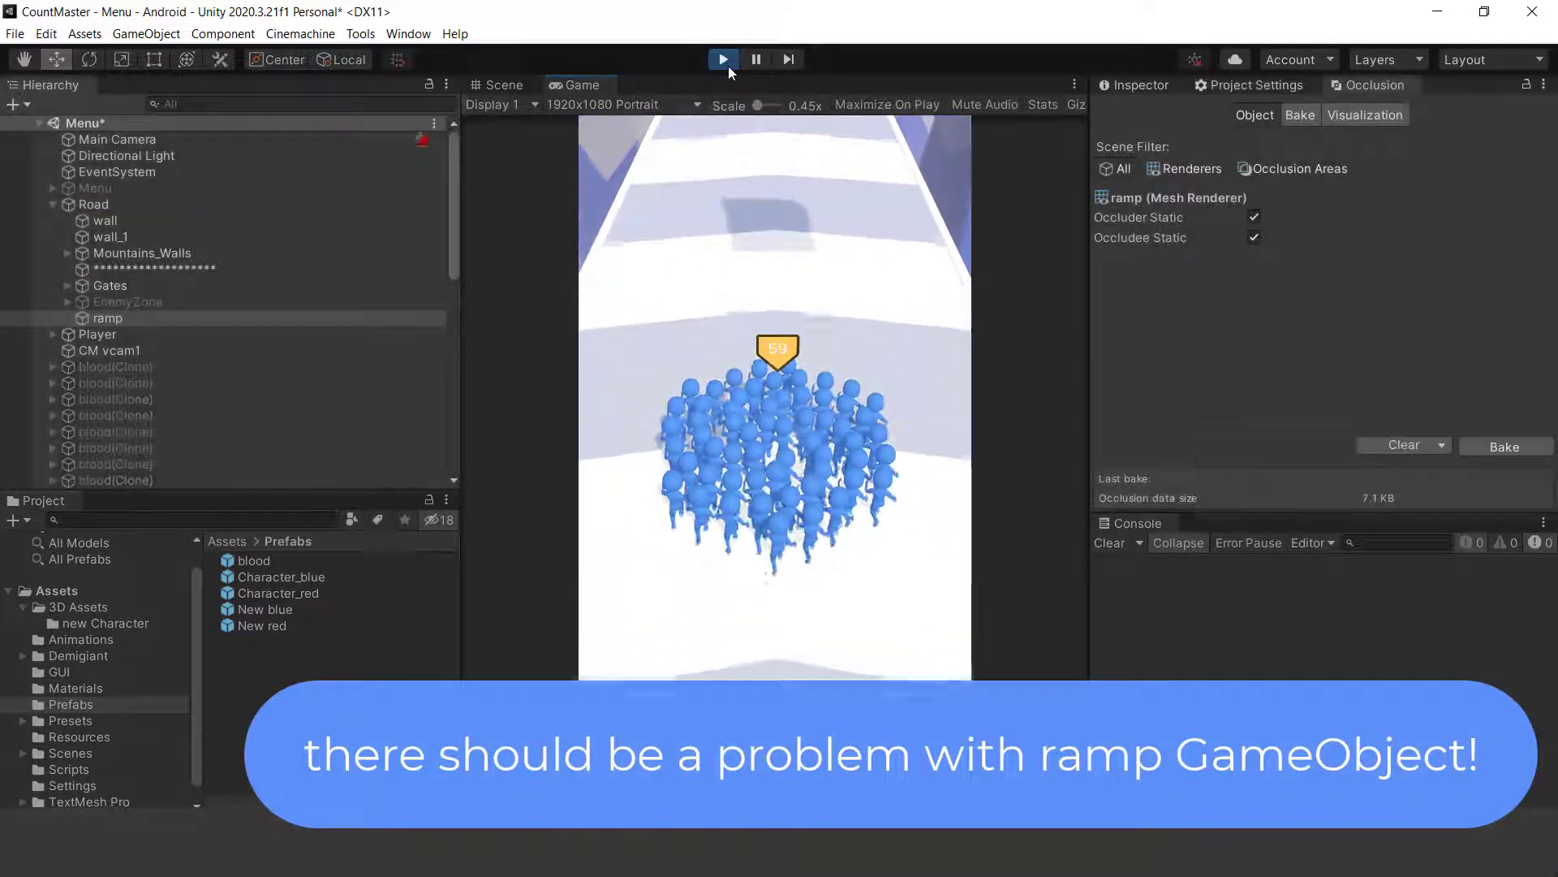
Stop the game and re-enable the ramp's Mesh Collider component
click(723, 60)
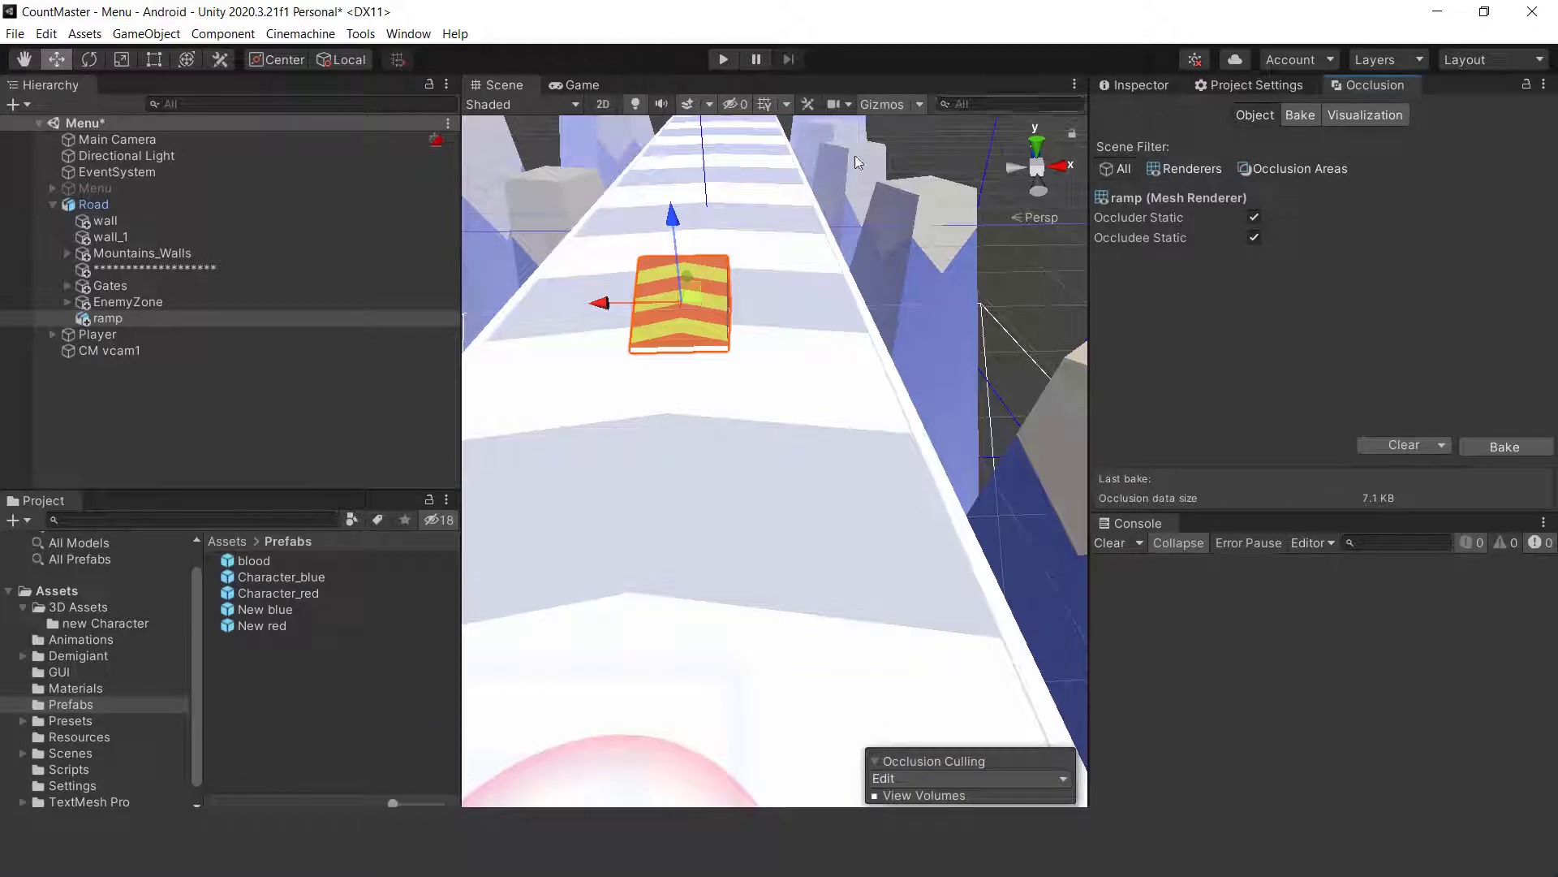
click(1167, 84)
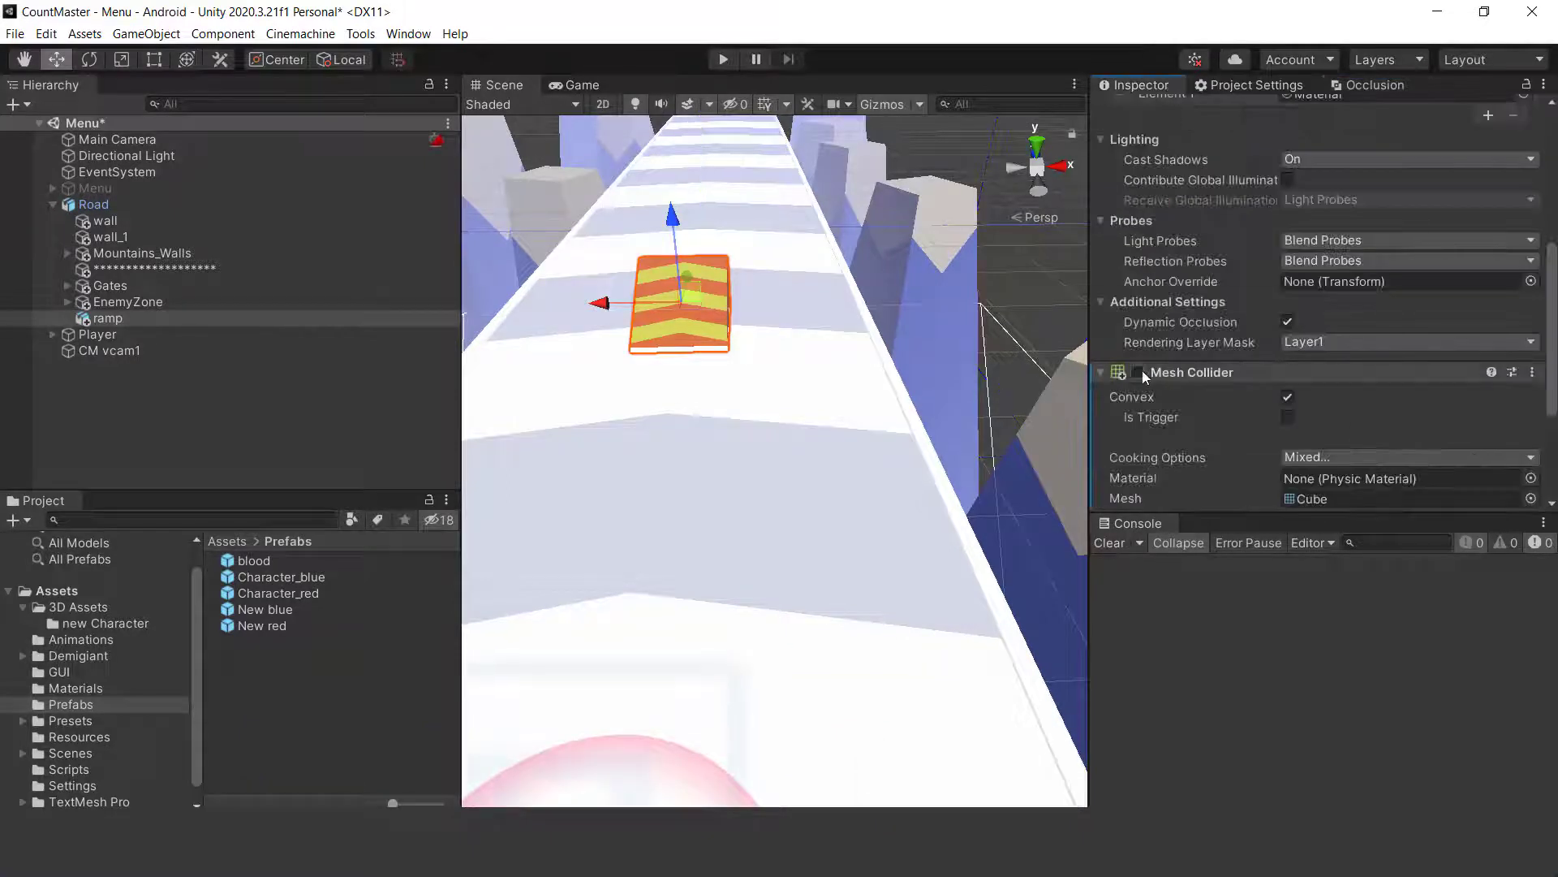
scroll(1333, 403, up, 5)
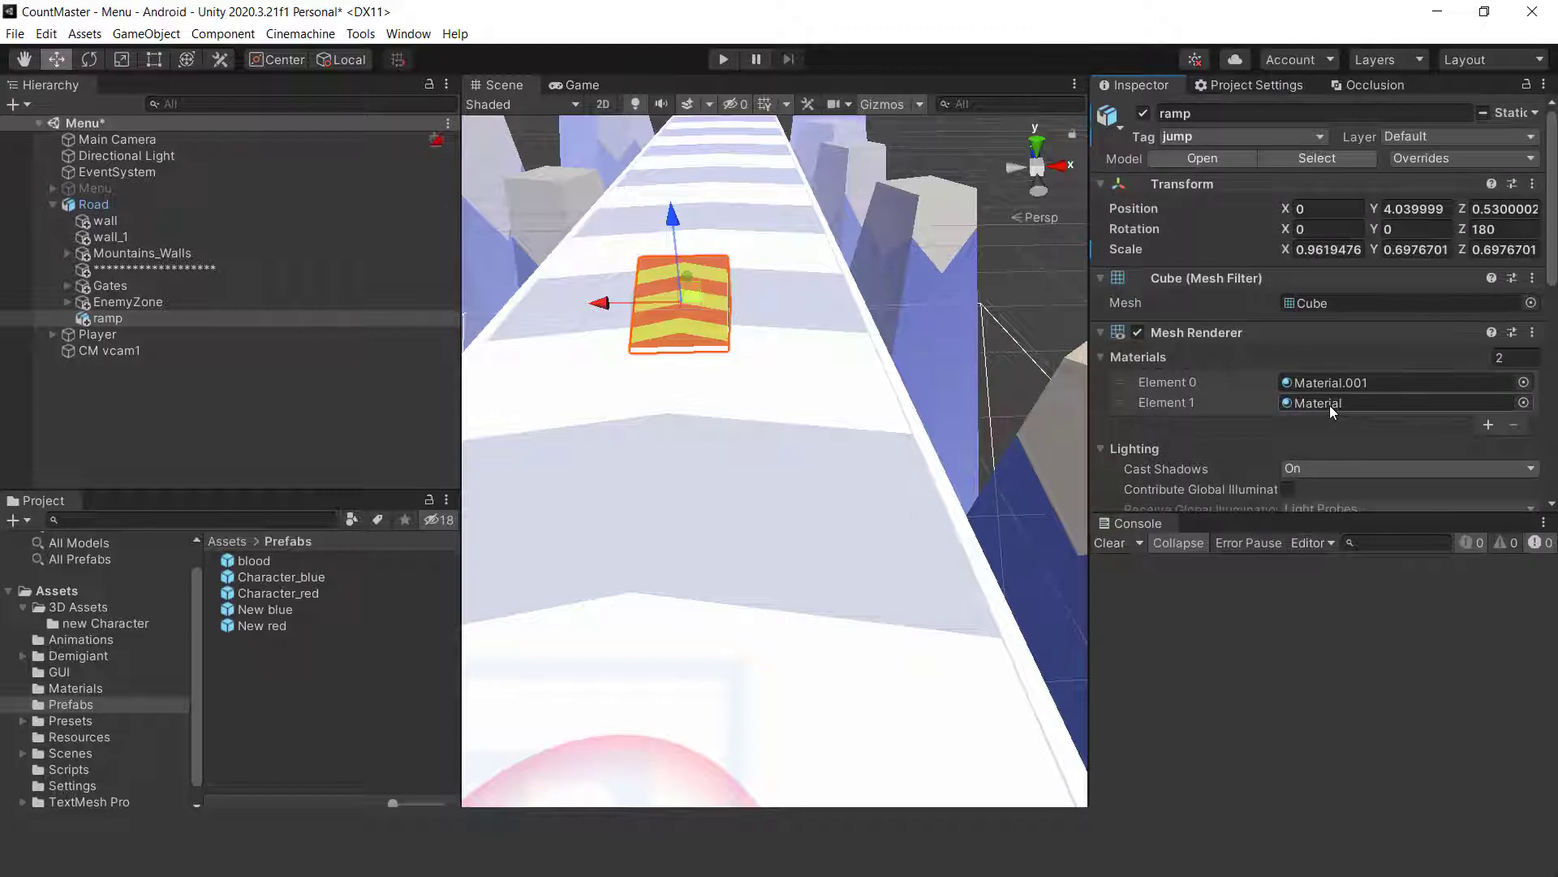
scroll(1337, 341, down, 3)
scroll(1337, 352, down, 4)
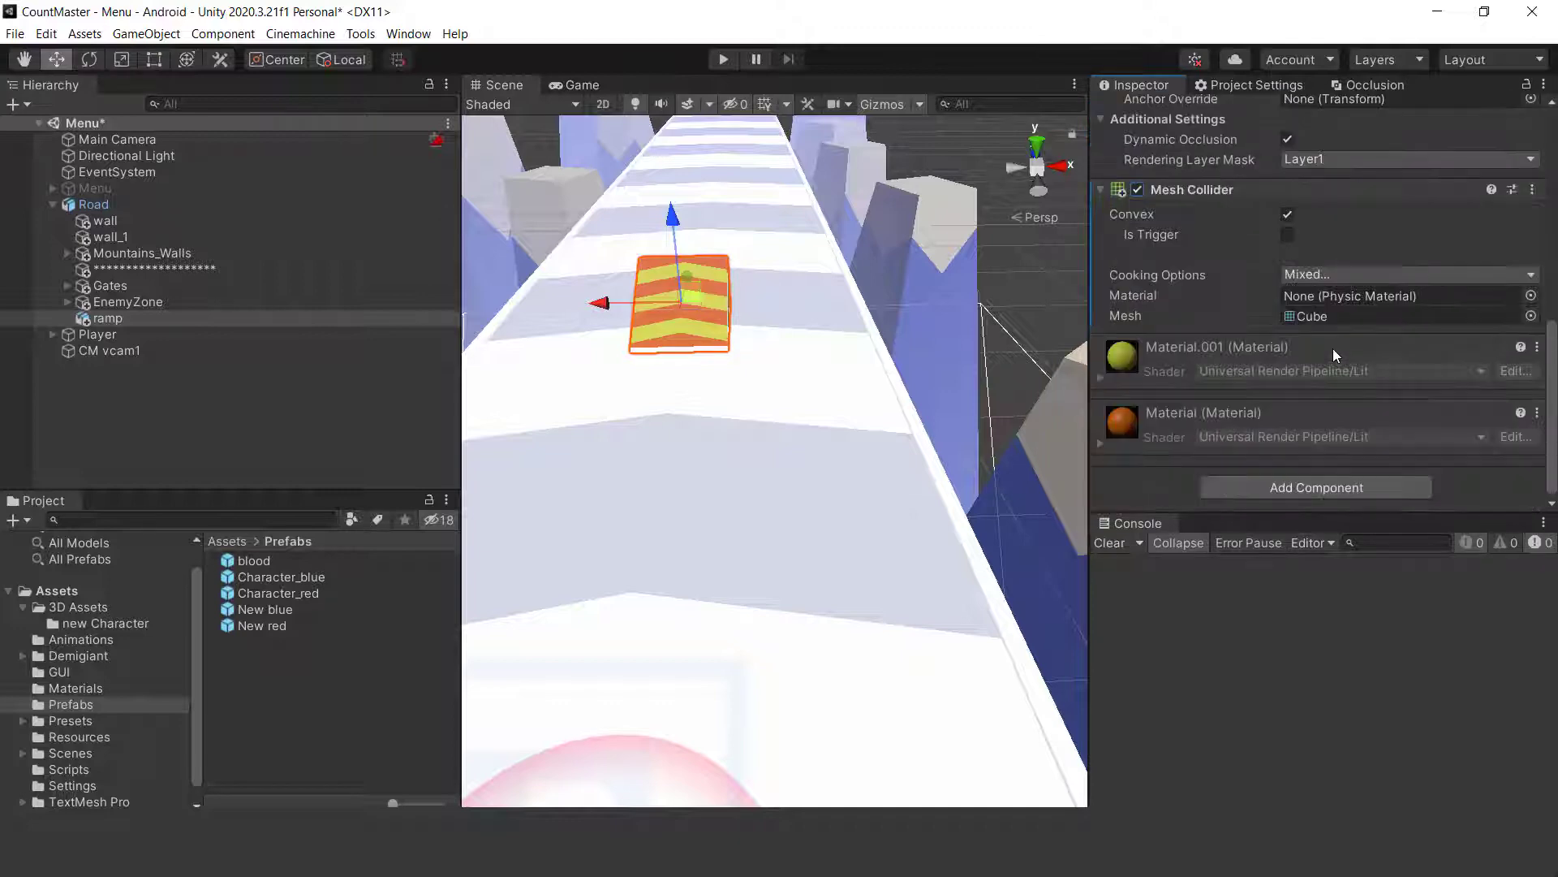
scroll(1332, 348, up, 3)
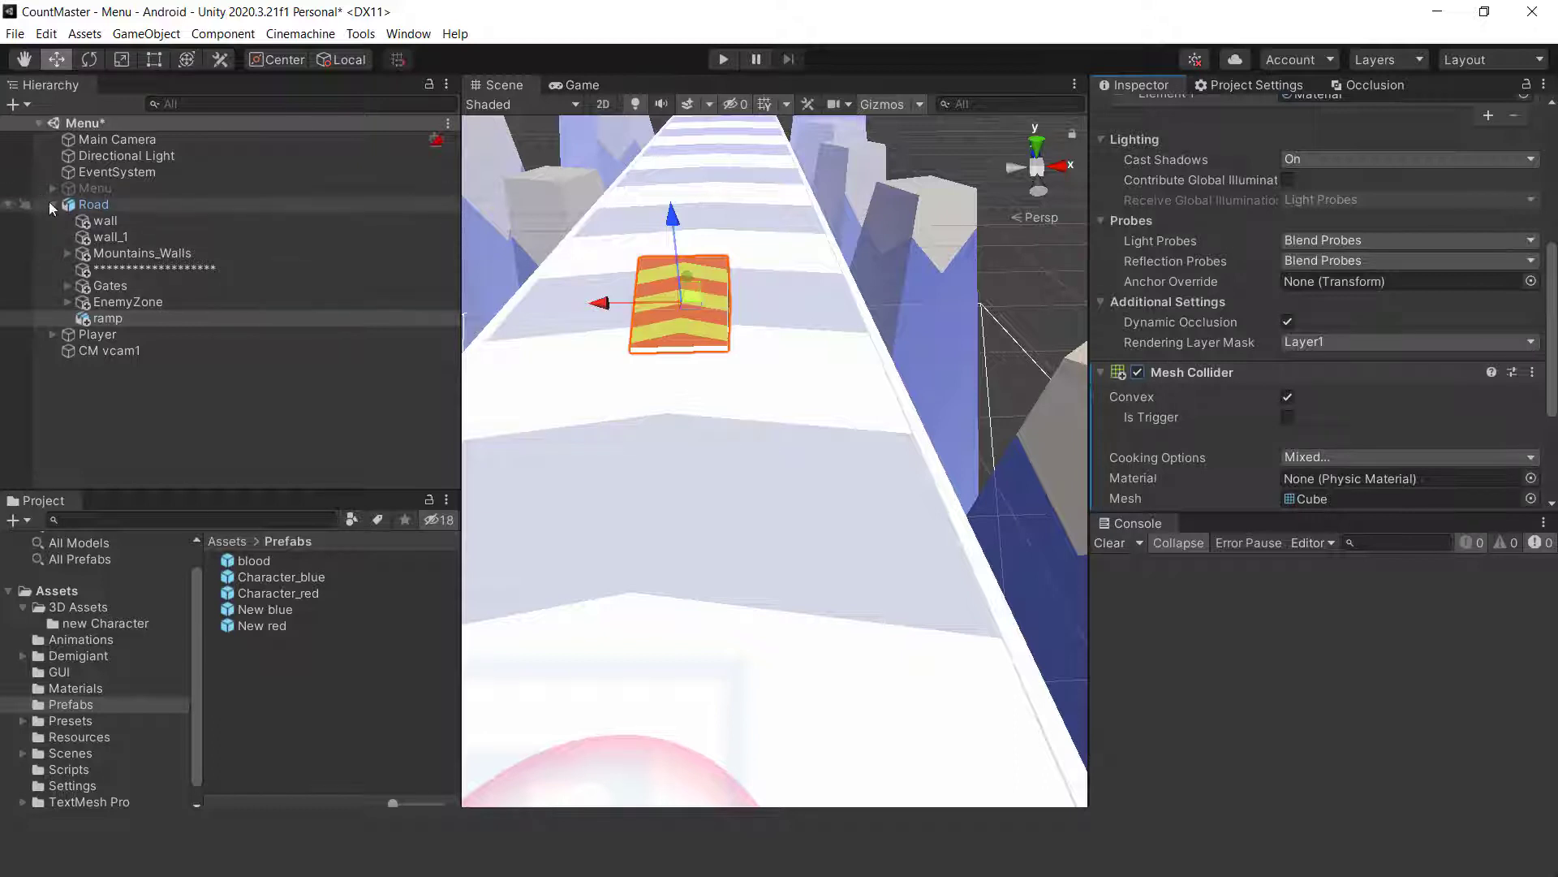
scroll(1380, 312, up, 5)
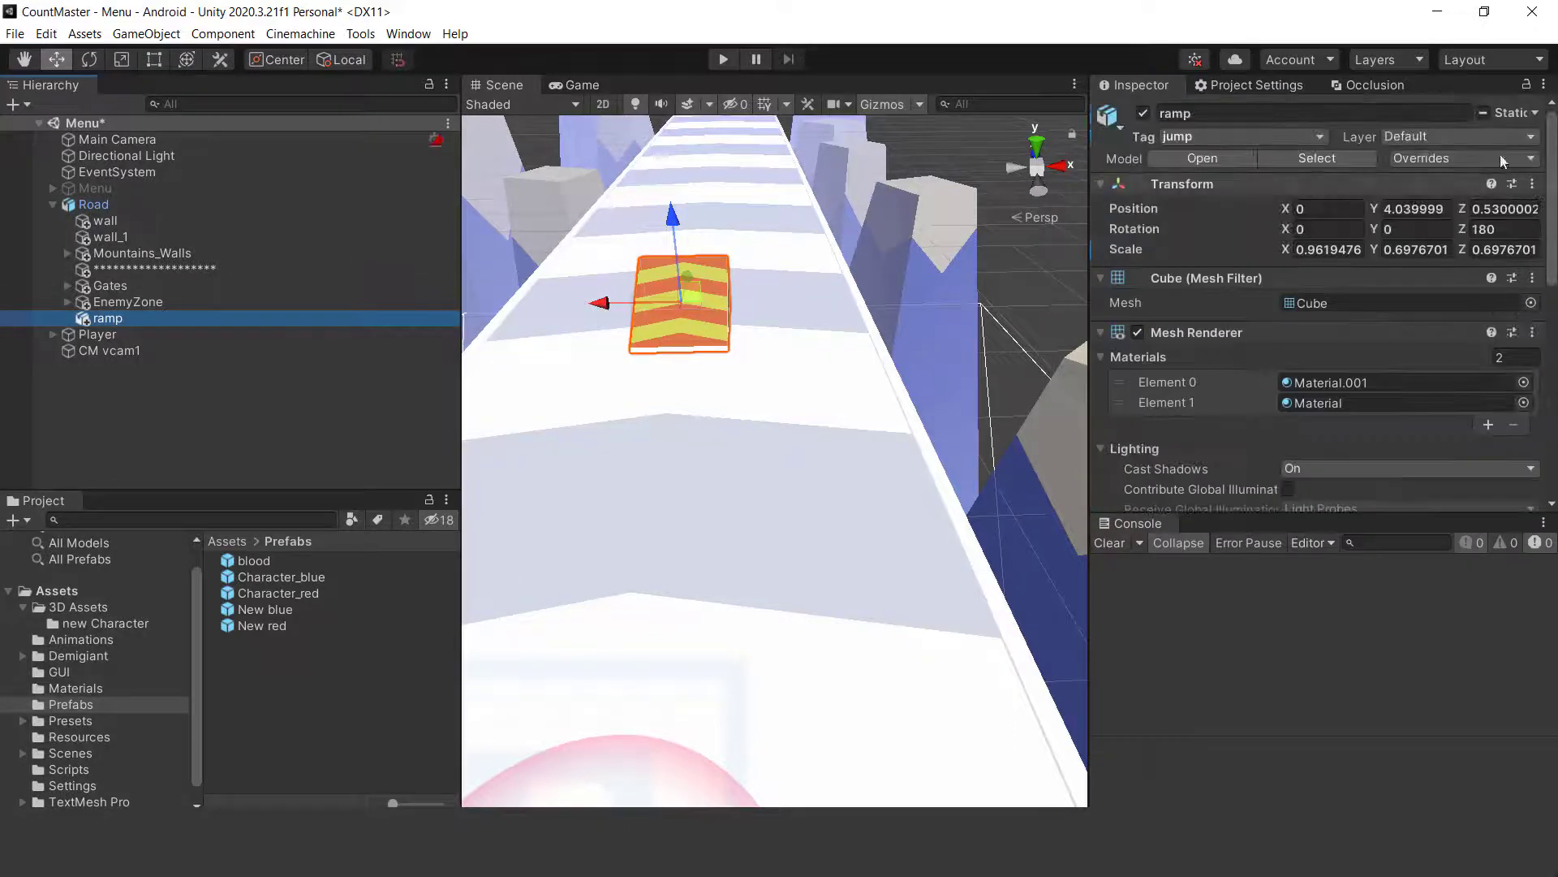
Check the ramp's static flags, clear the baked occlusion data and return to the ramp's Inspector
click(1533, 114)
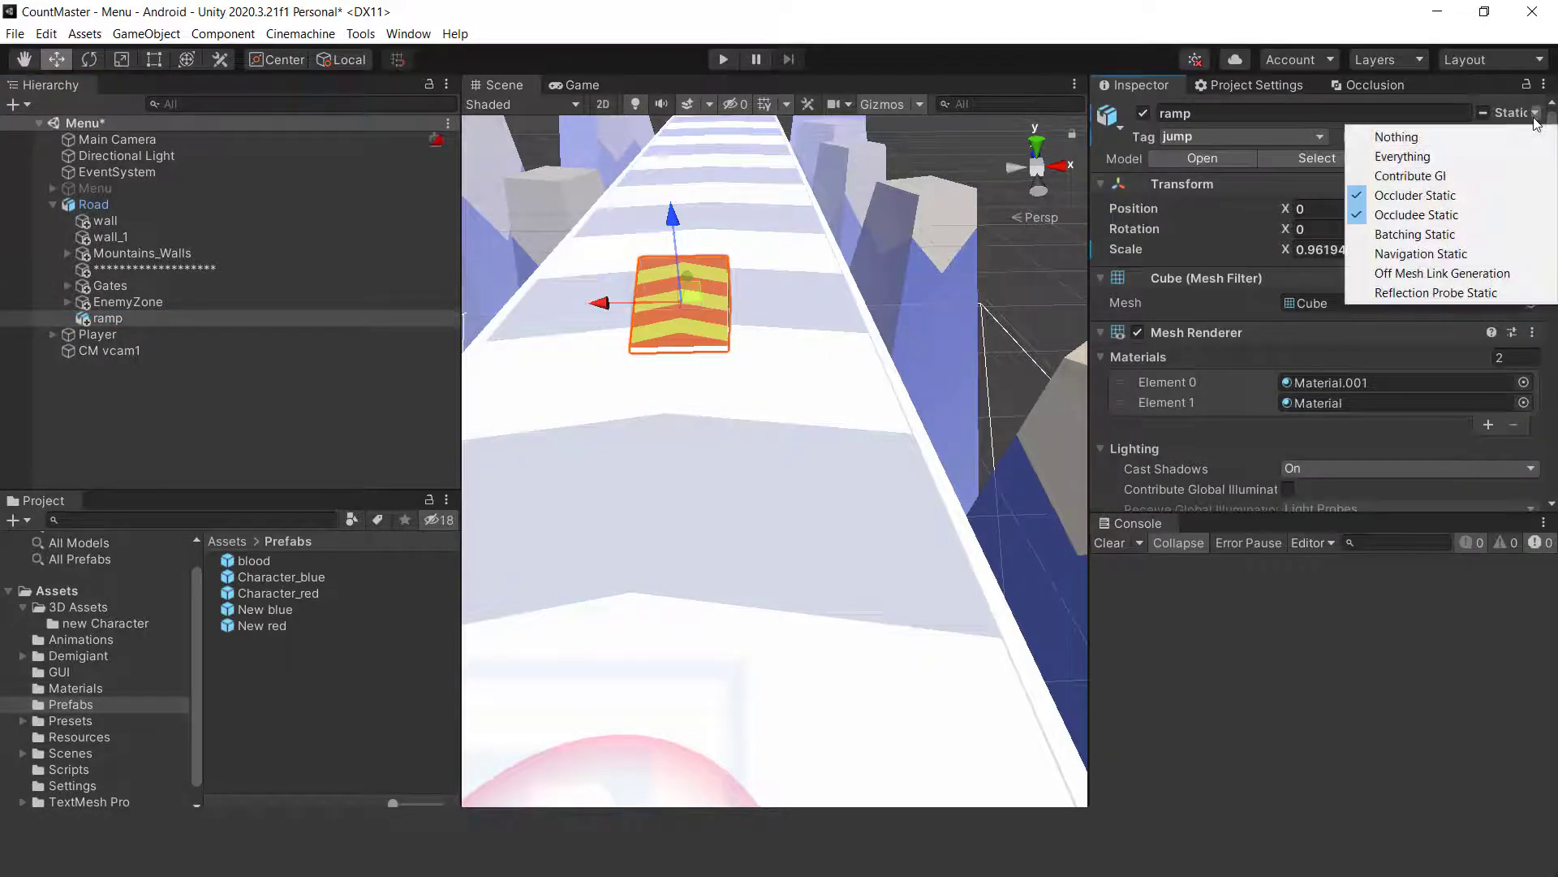
click(1389, 669)
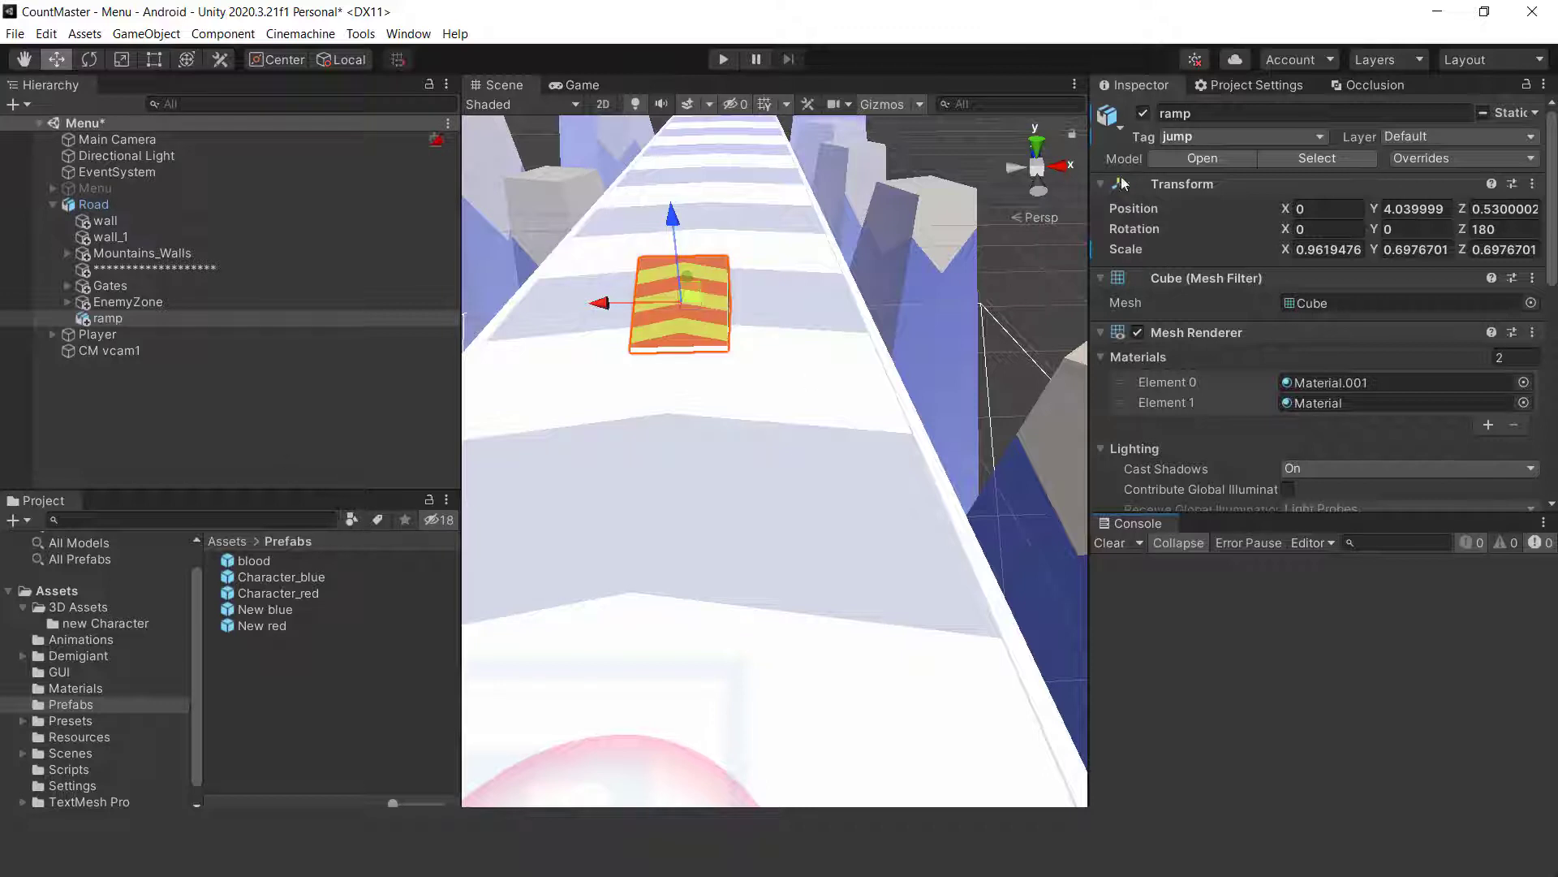
click(1359, 86)
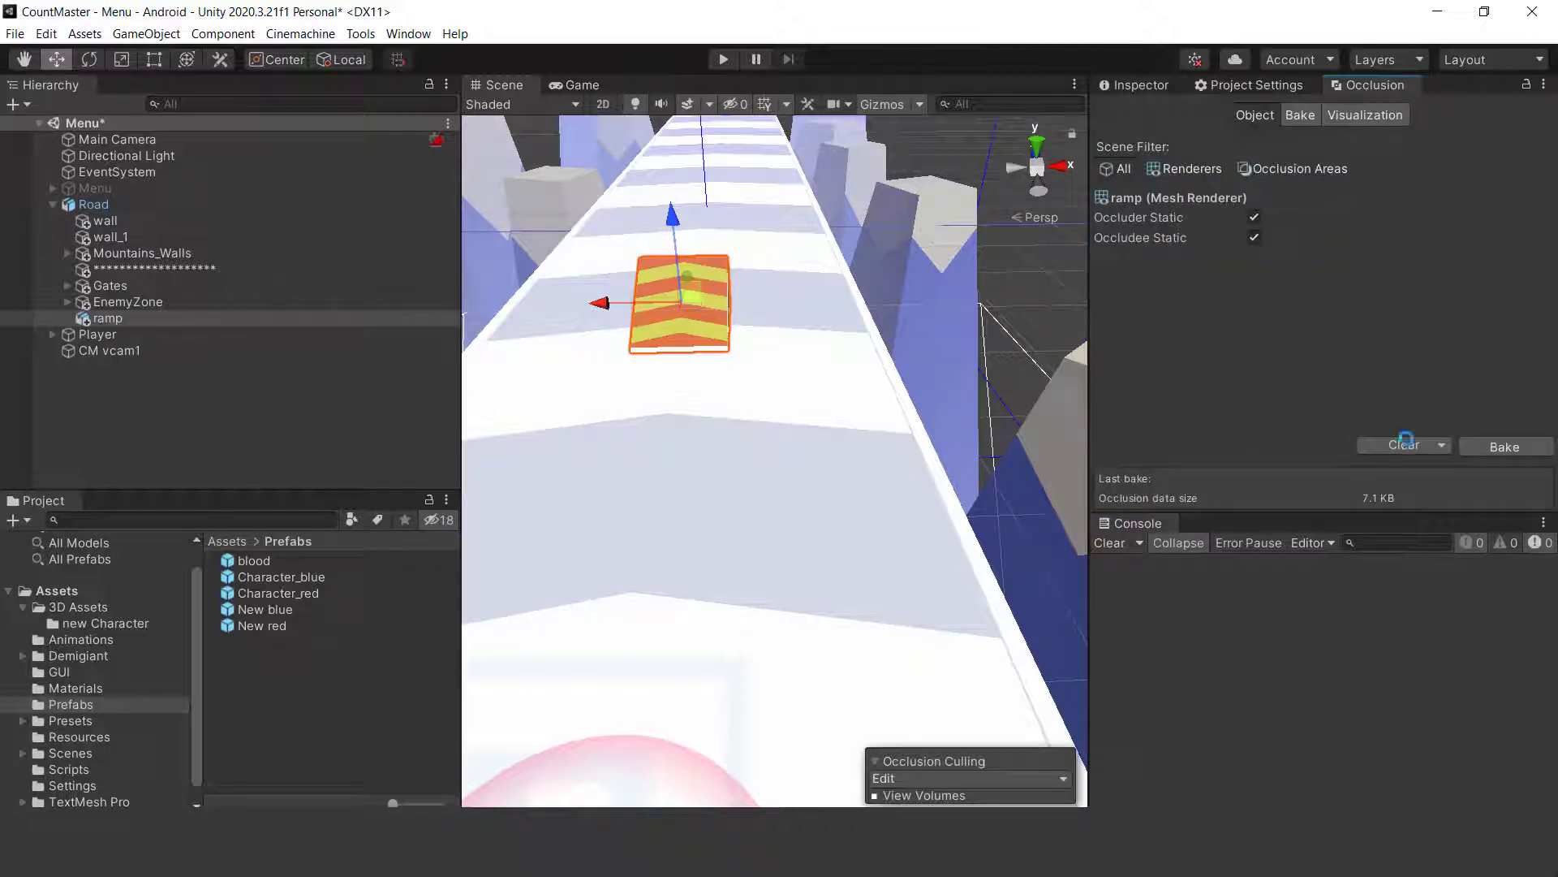
click(1120, 86)
Run the game with statistics shown to check how the crowd passes the ramp, ending with statistics hidden and play stopped
click(723, 59)
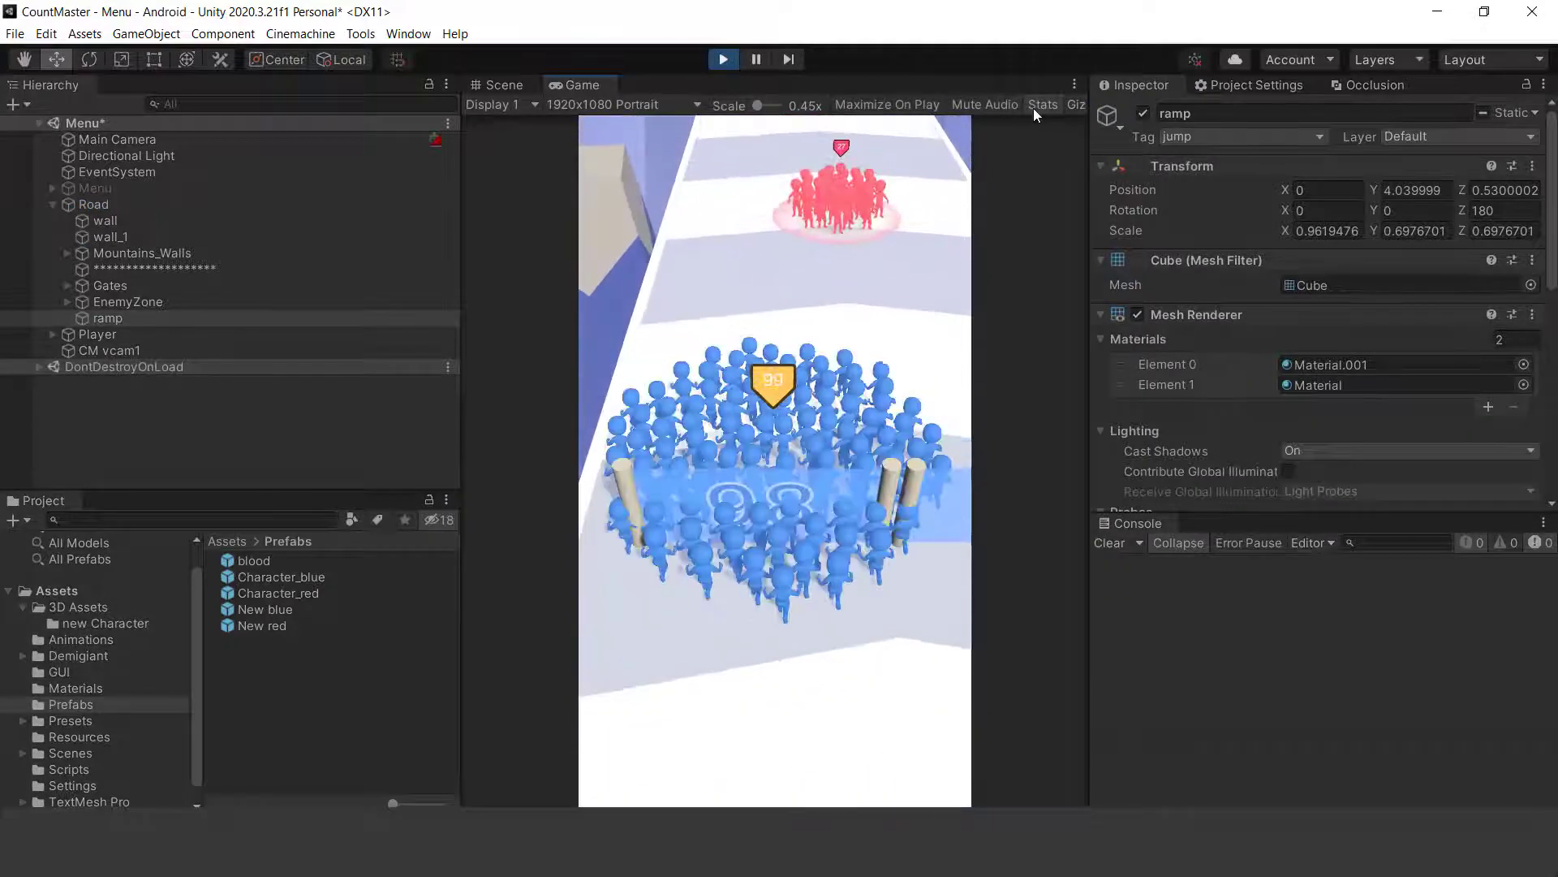
click(1042, 104)
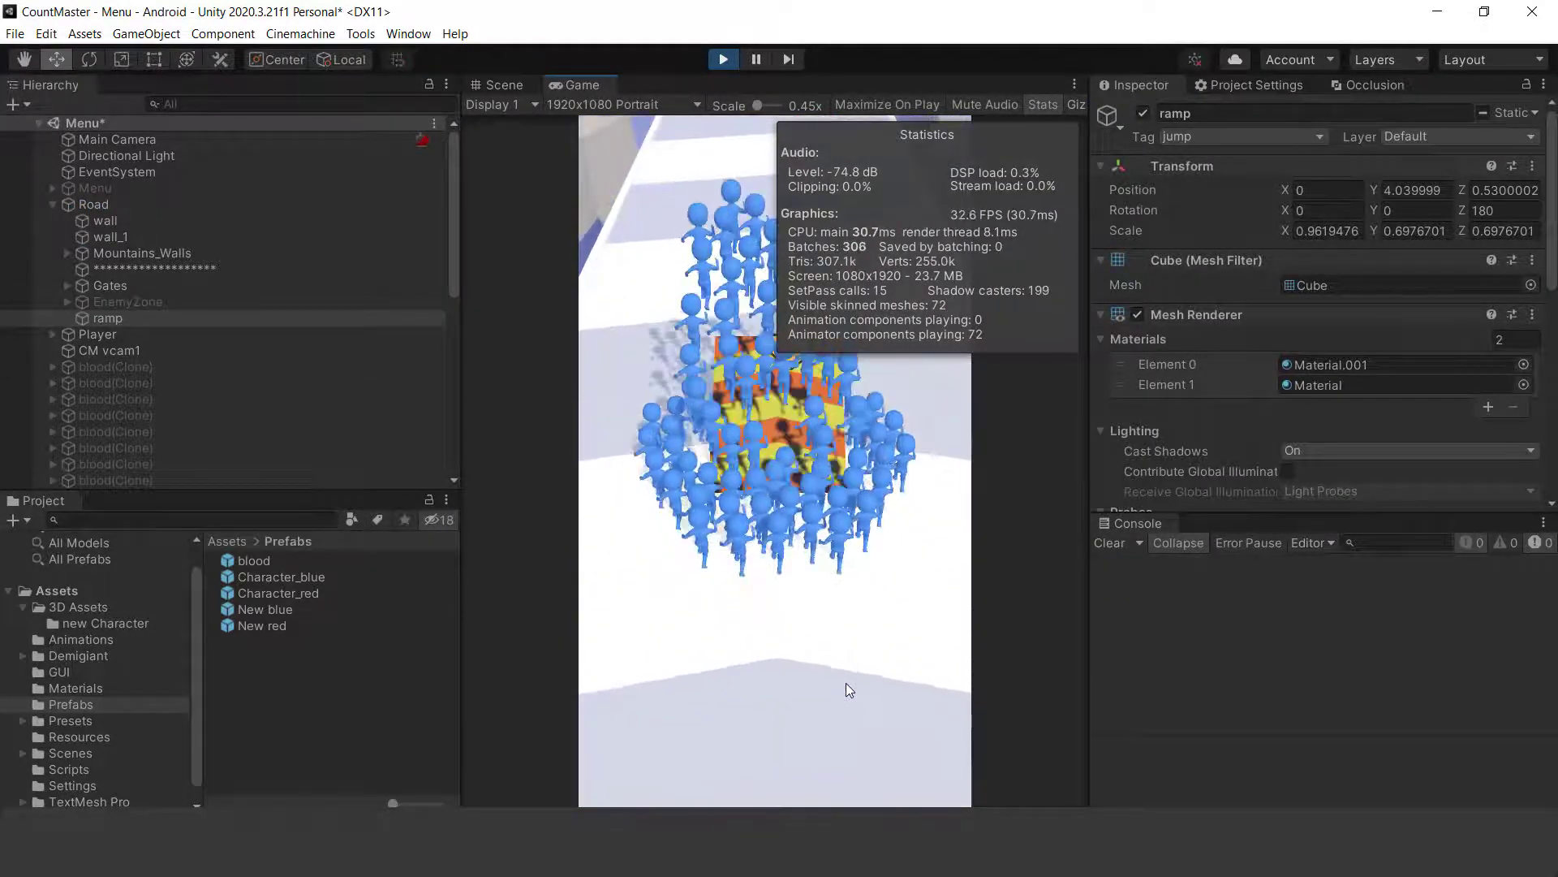
click(1042, 104)
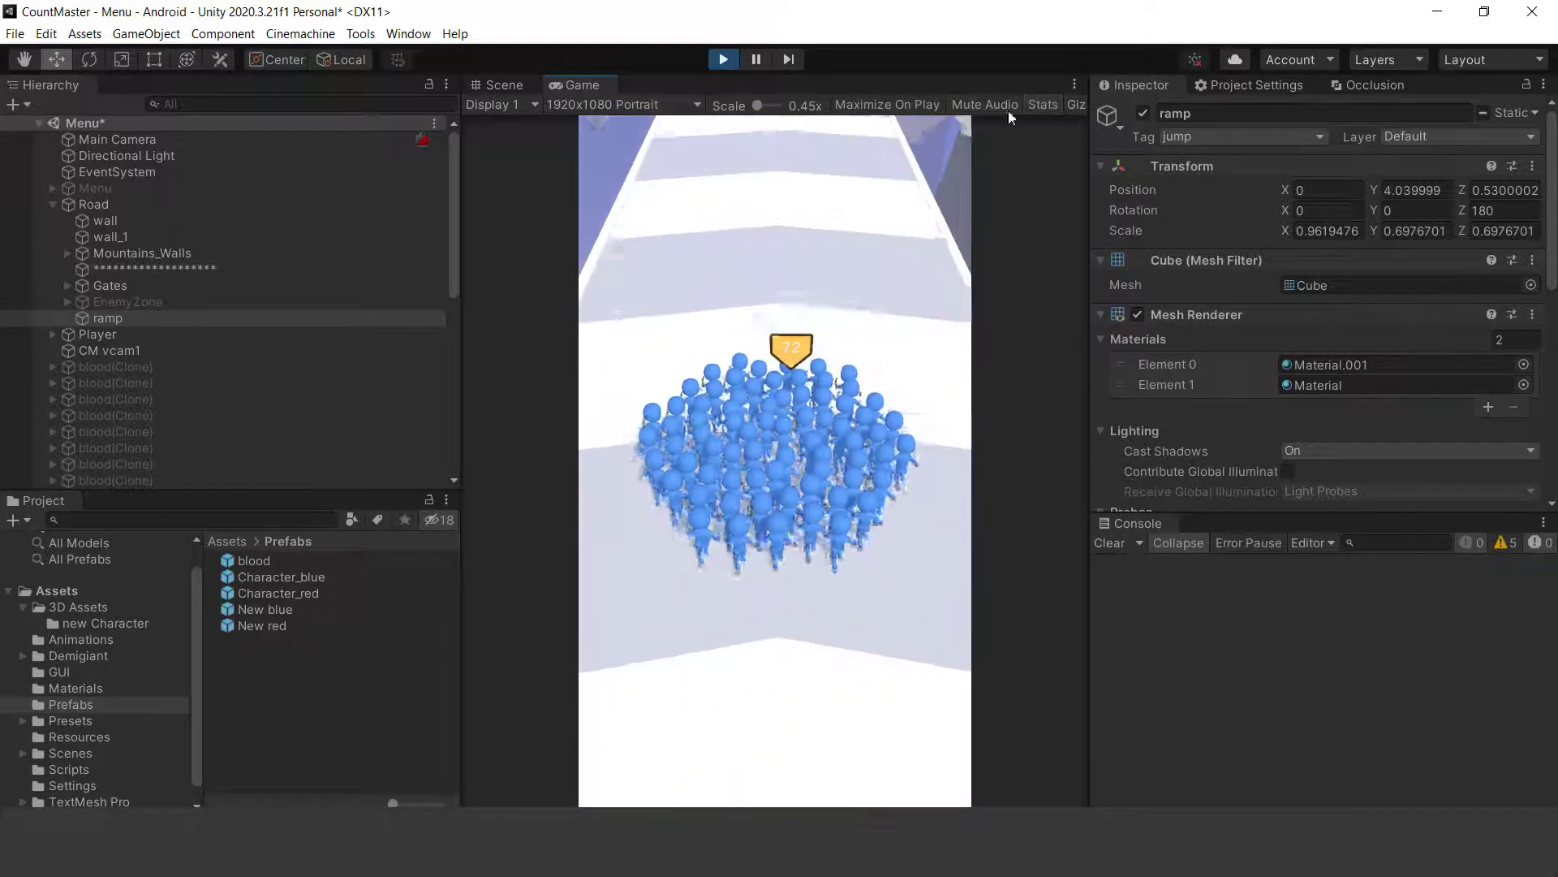
key(ctrl+p)
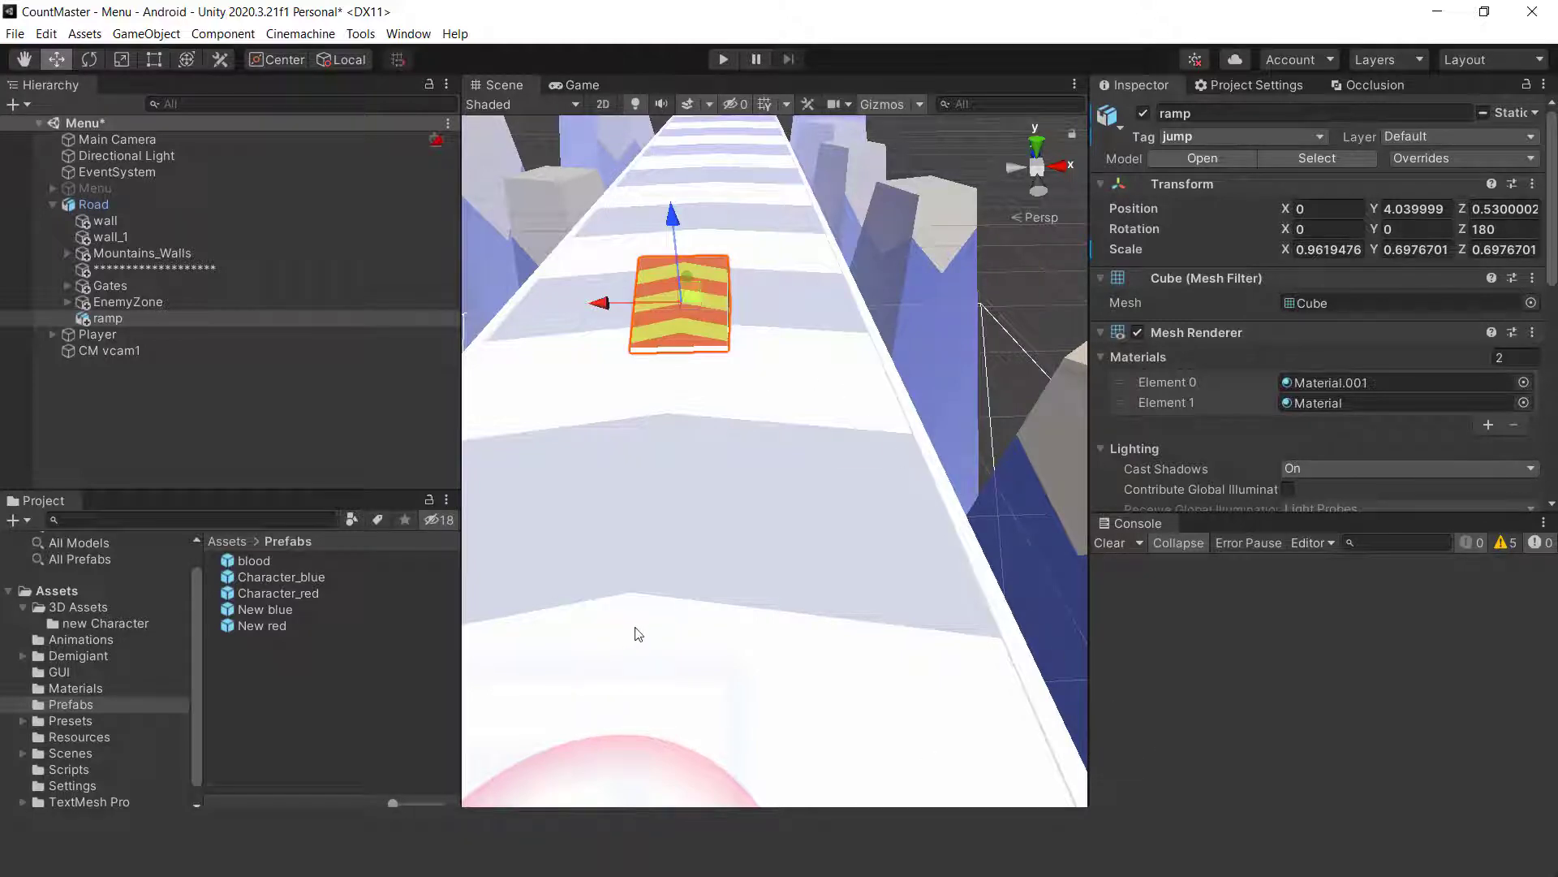
Switch to the code editor to look over the PlayerManager.cs script, ending back in Unity
key(alt+Tab)
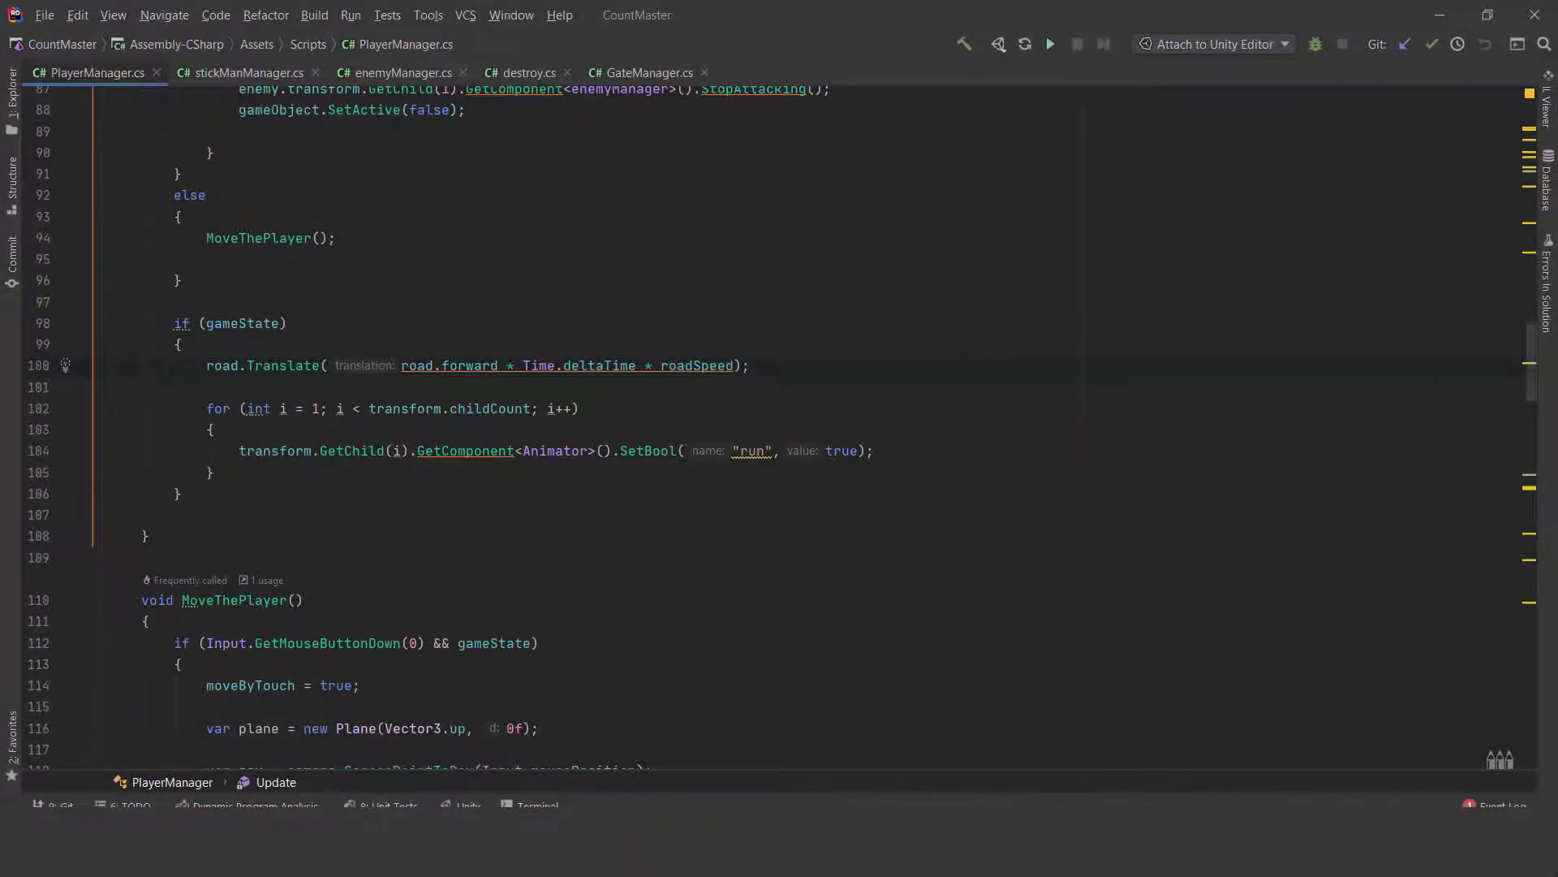
drag(1529, 376, 1525, 265)
click(1437, 18)
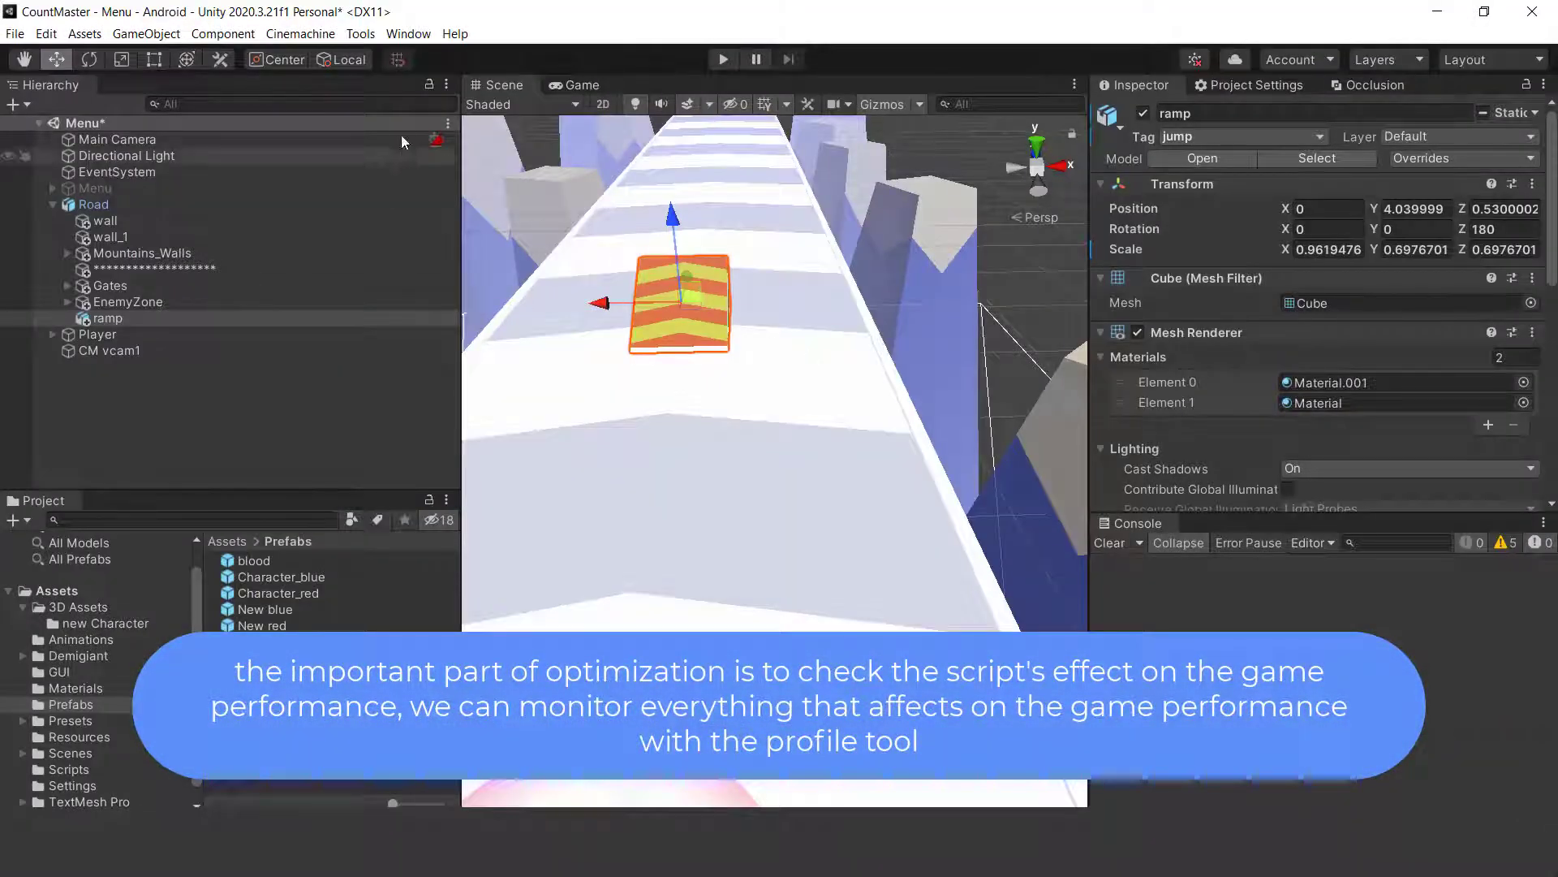
Open the Profiler, move its window over the Scene view and turn on Deep Profile
click(408, 33)
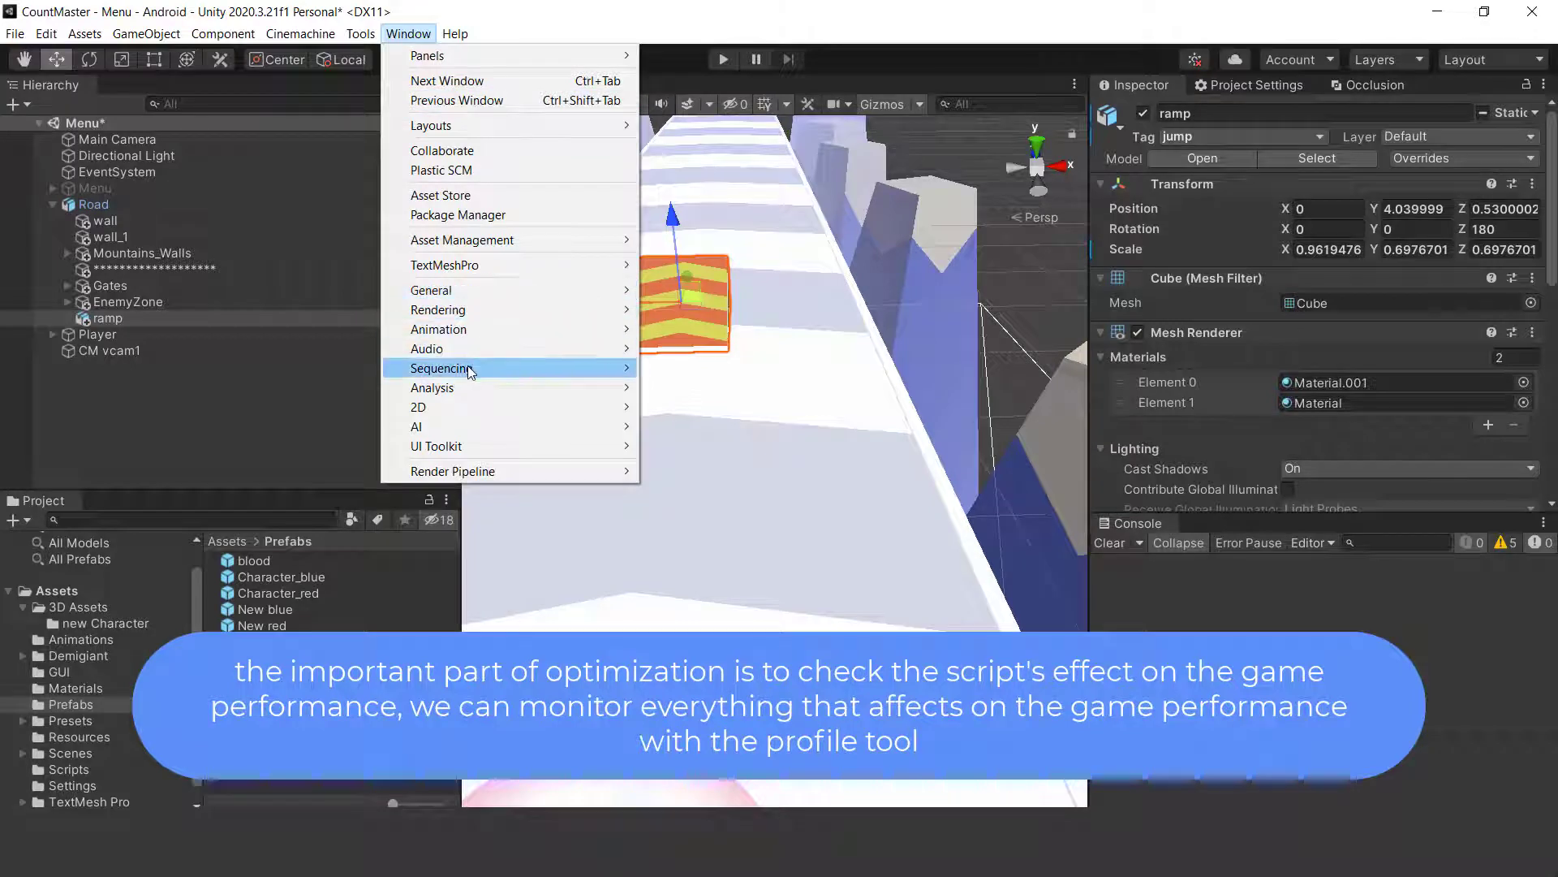
mouse_move(469, 387)
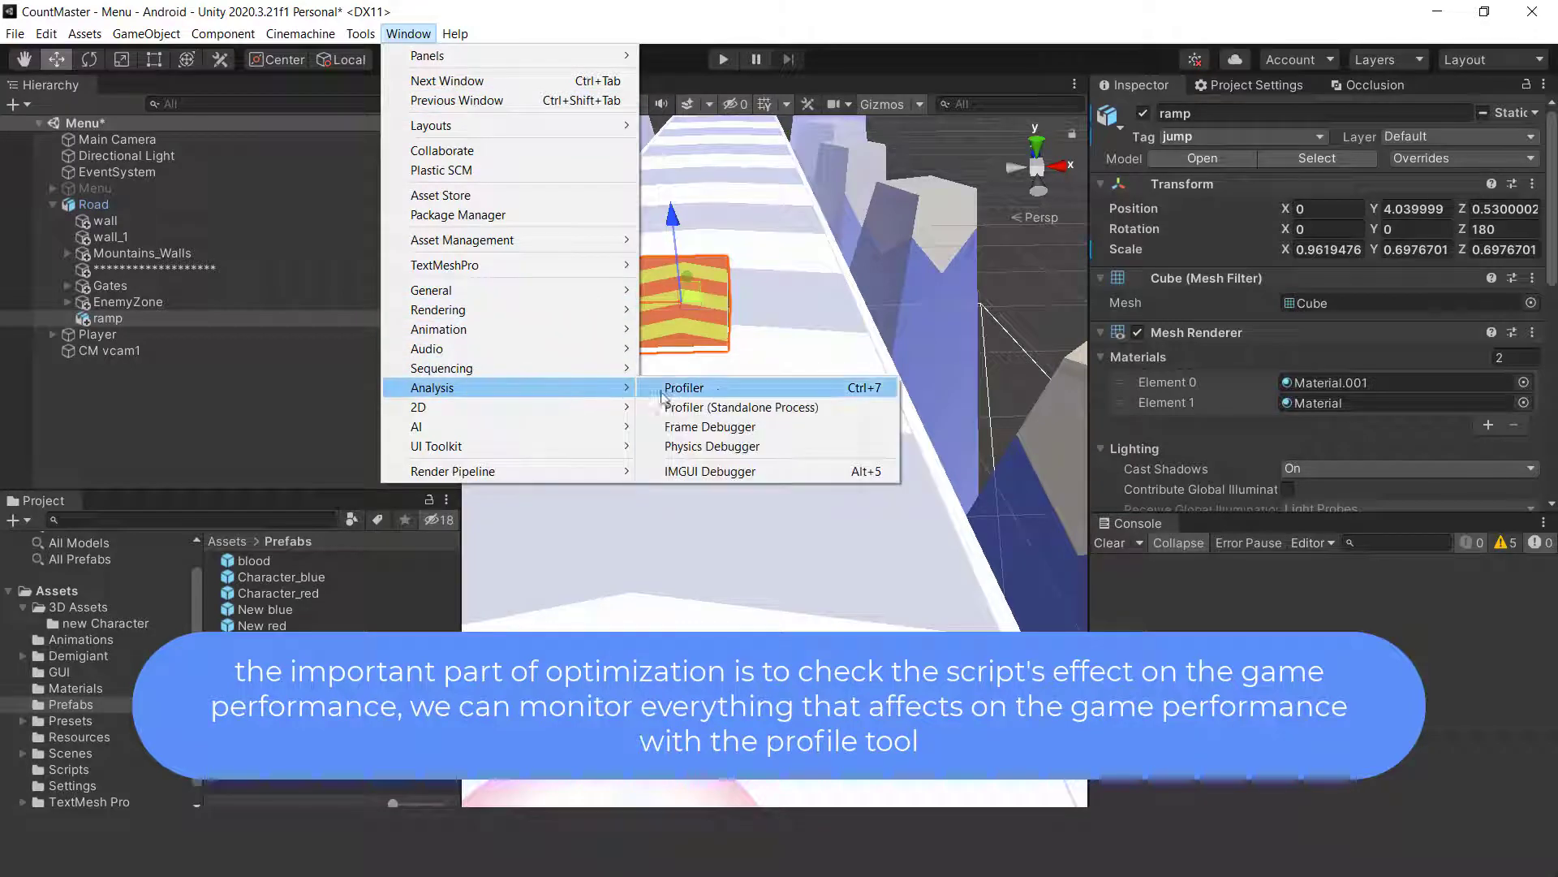
click(720, 389)
drag(768, 429, 1083, 324)
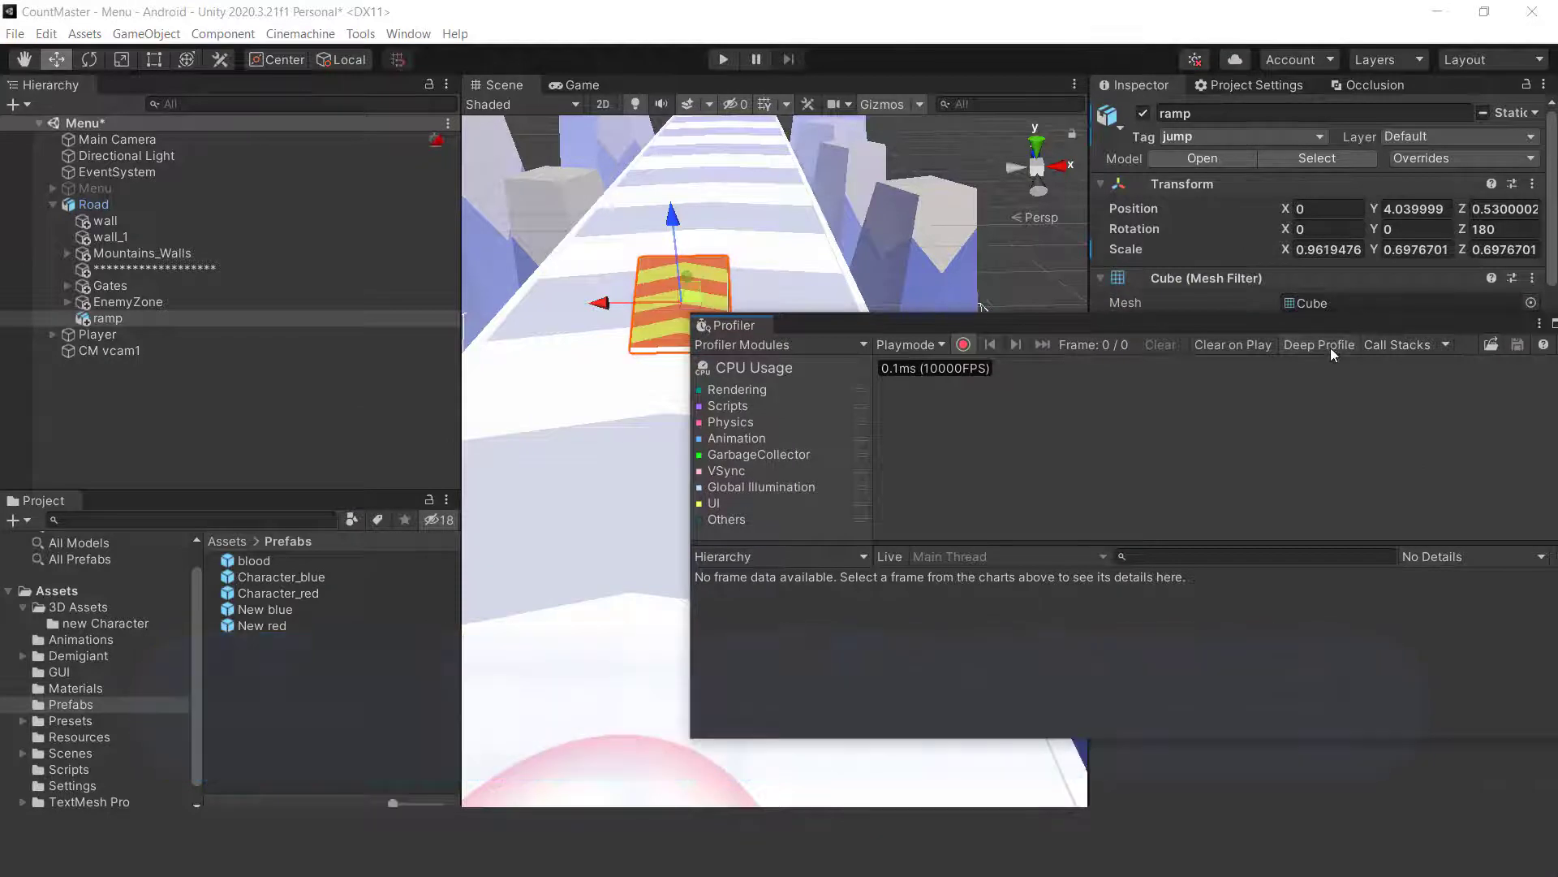
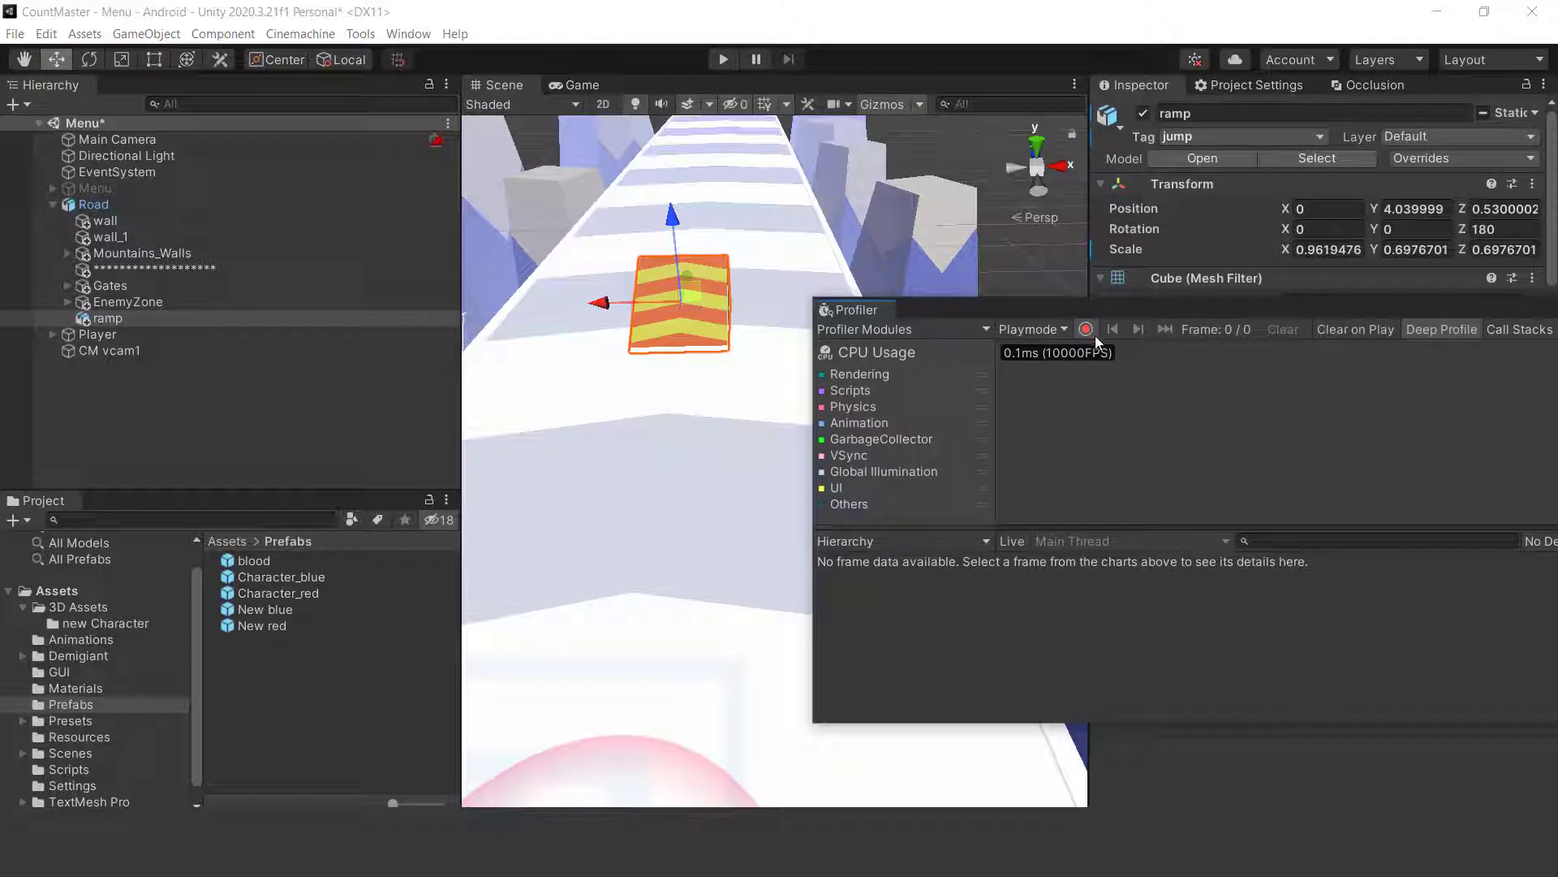
Record a short game run in the Profiler, stop play, then reposition and enlarge the Profiler window
click(724, 60)
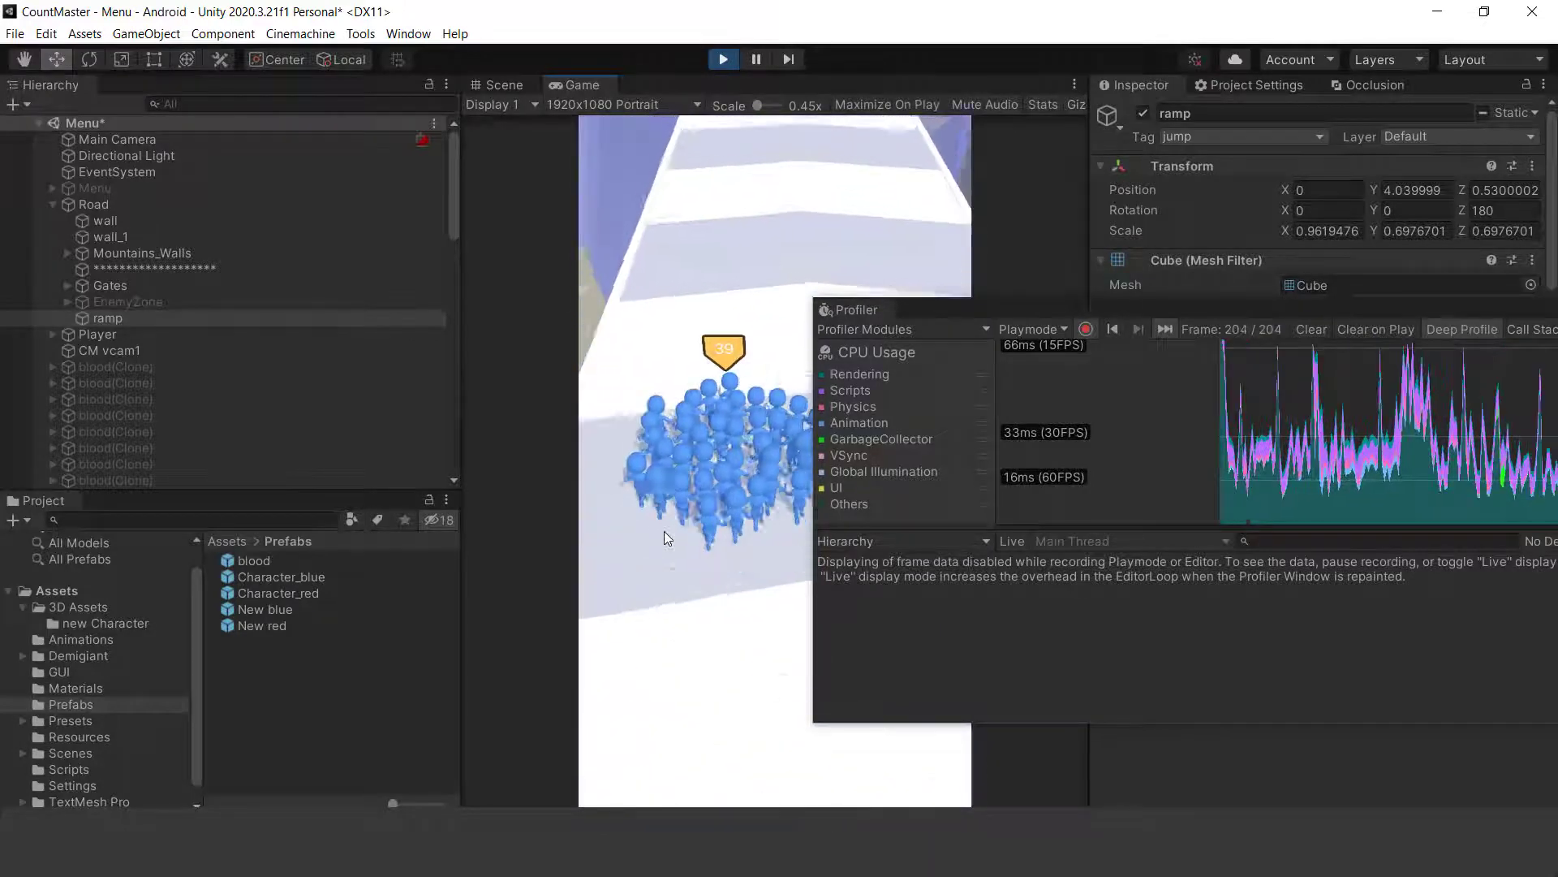
click(725, 59)
drag(971, 302, 597, 142)
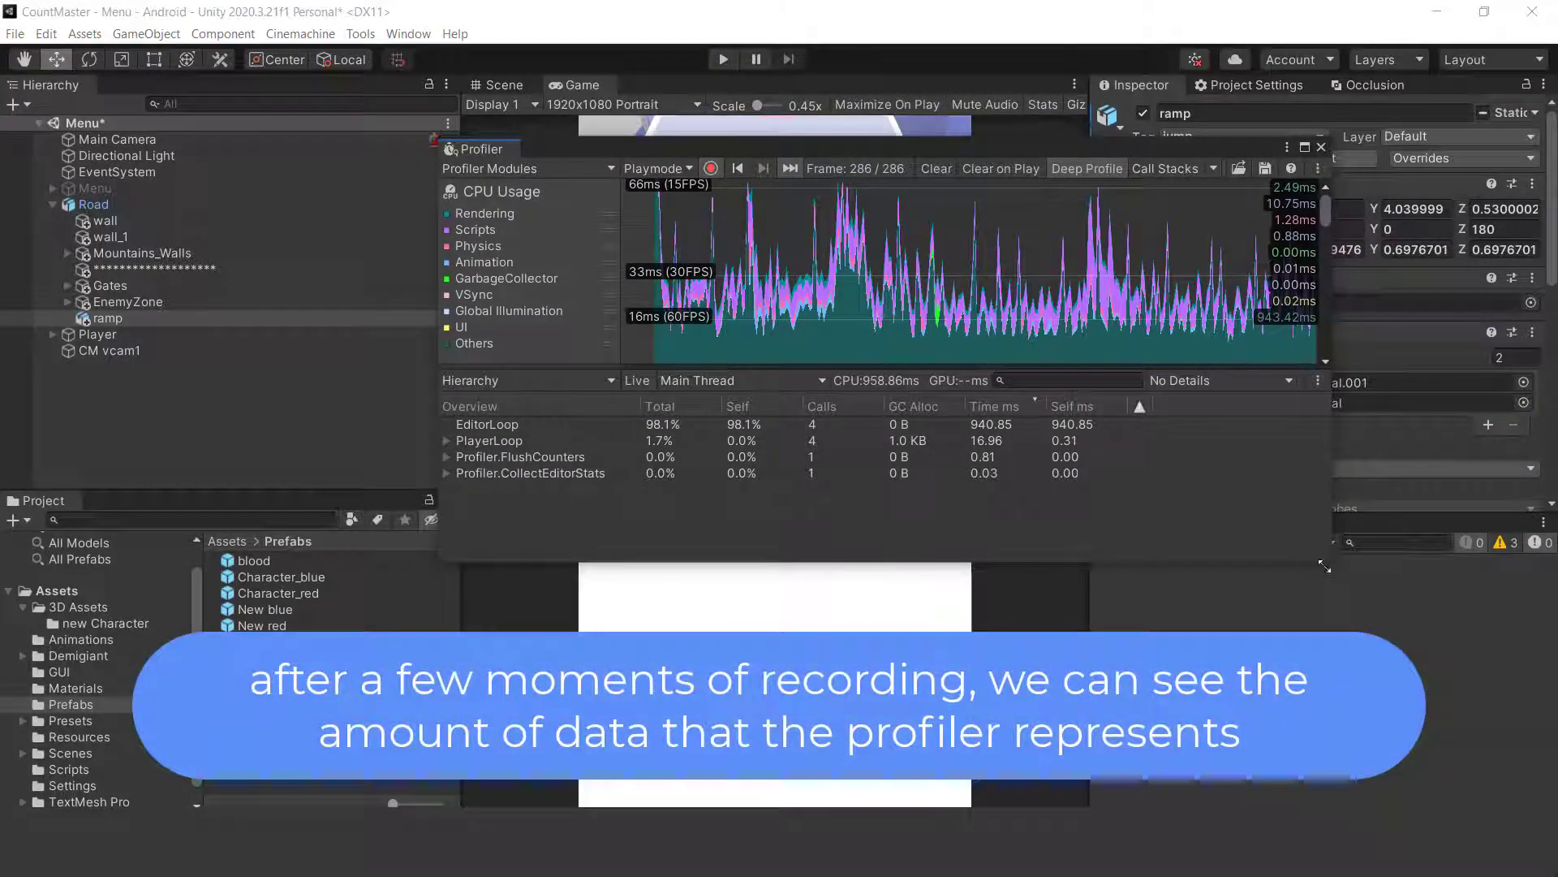
drag(1329, 561, 1422, 641)
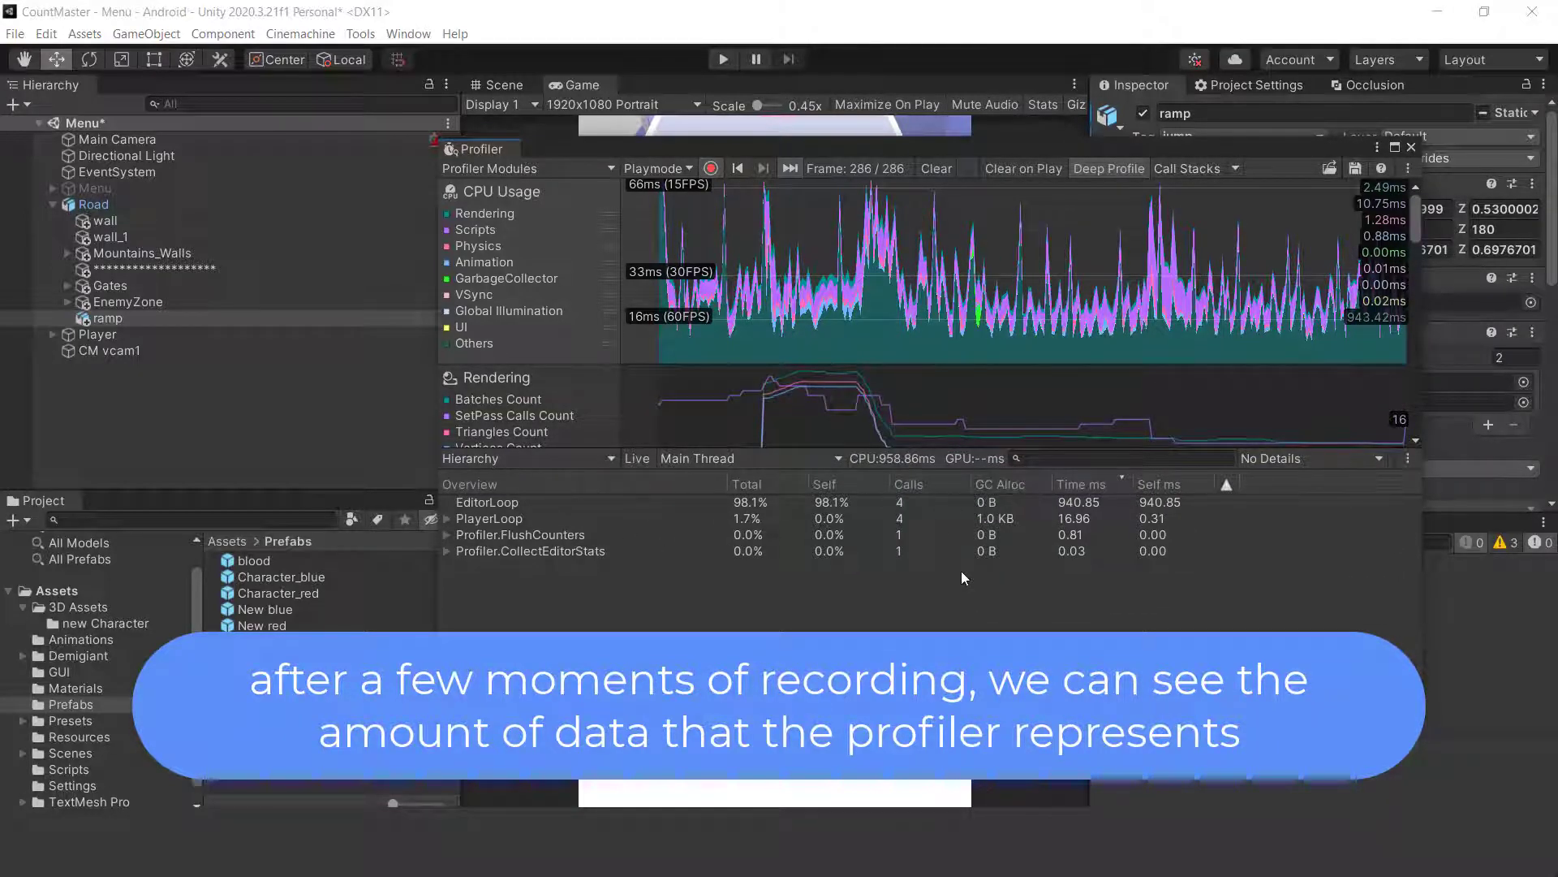
Expand PlayerLoop in the CPU hierarchy and examine the garbage allocation of PlayerLoop, GUI.Repaint and the render pipeline loop
click(446, 518)
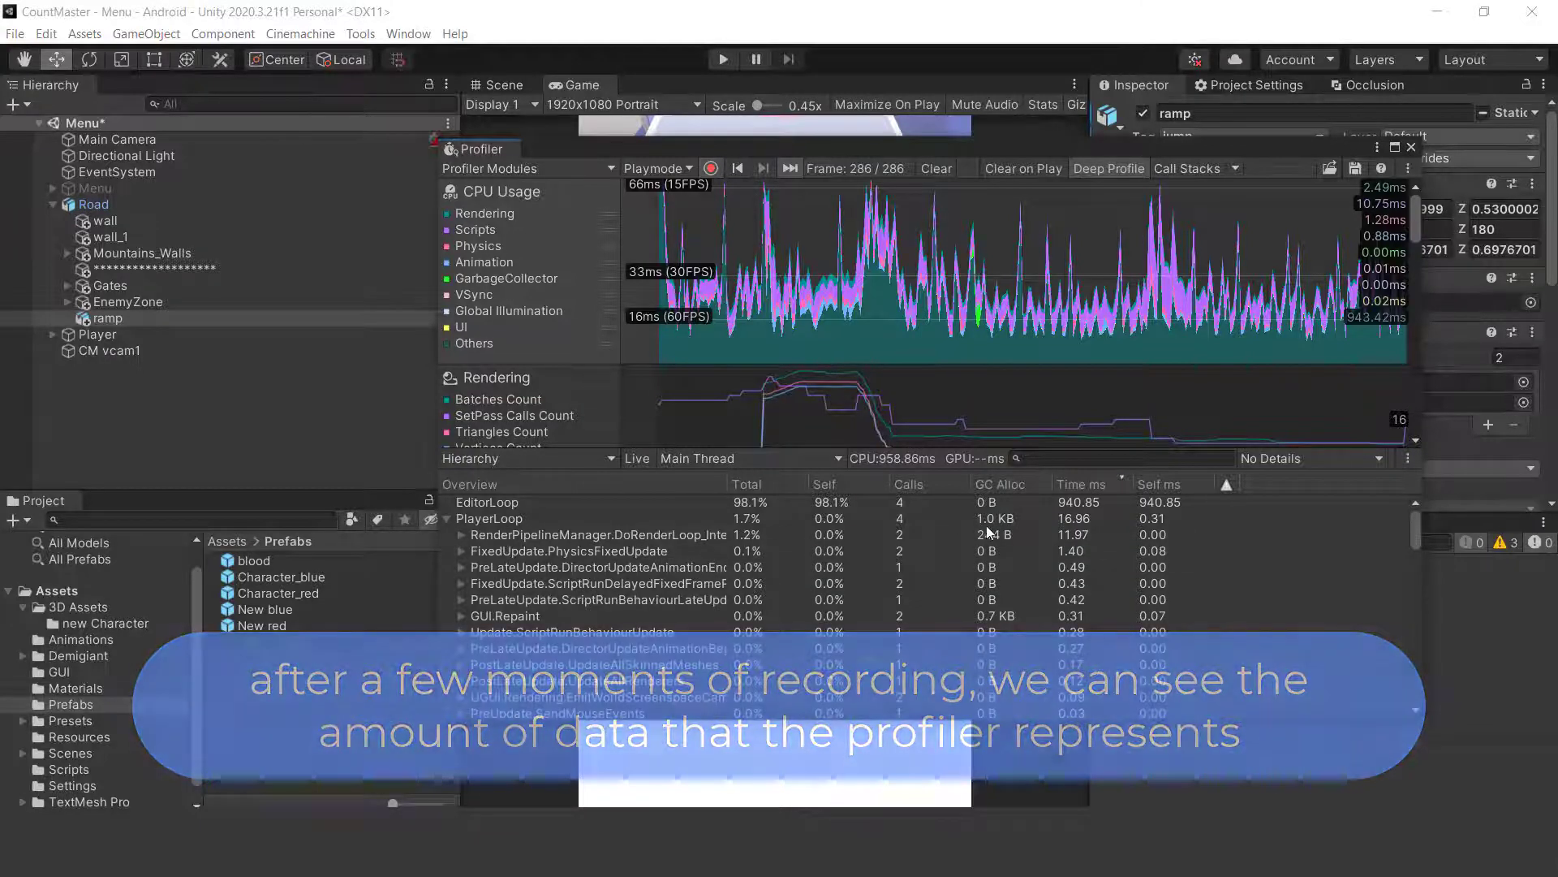
click(999, 522)
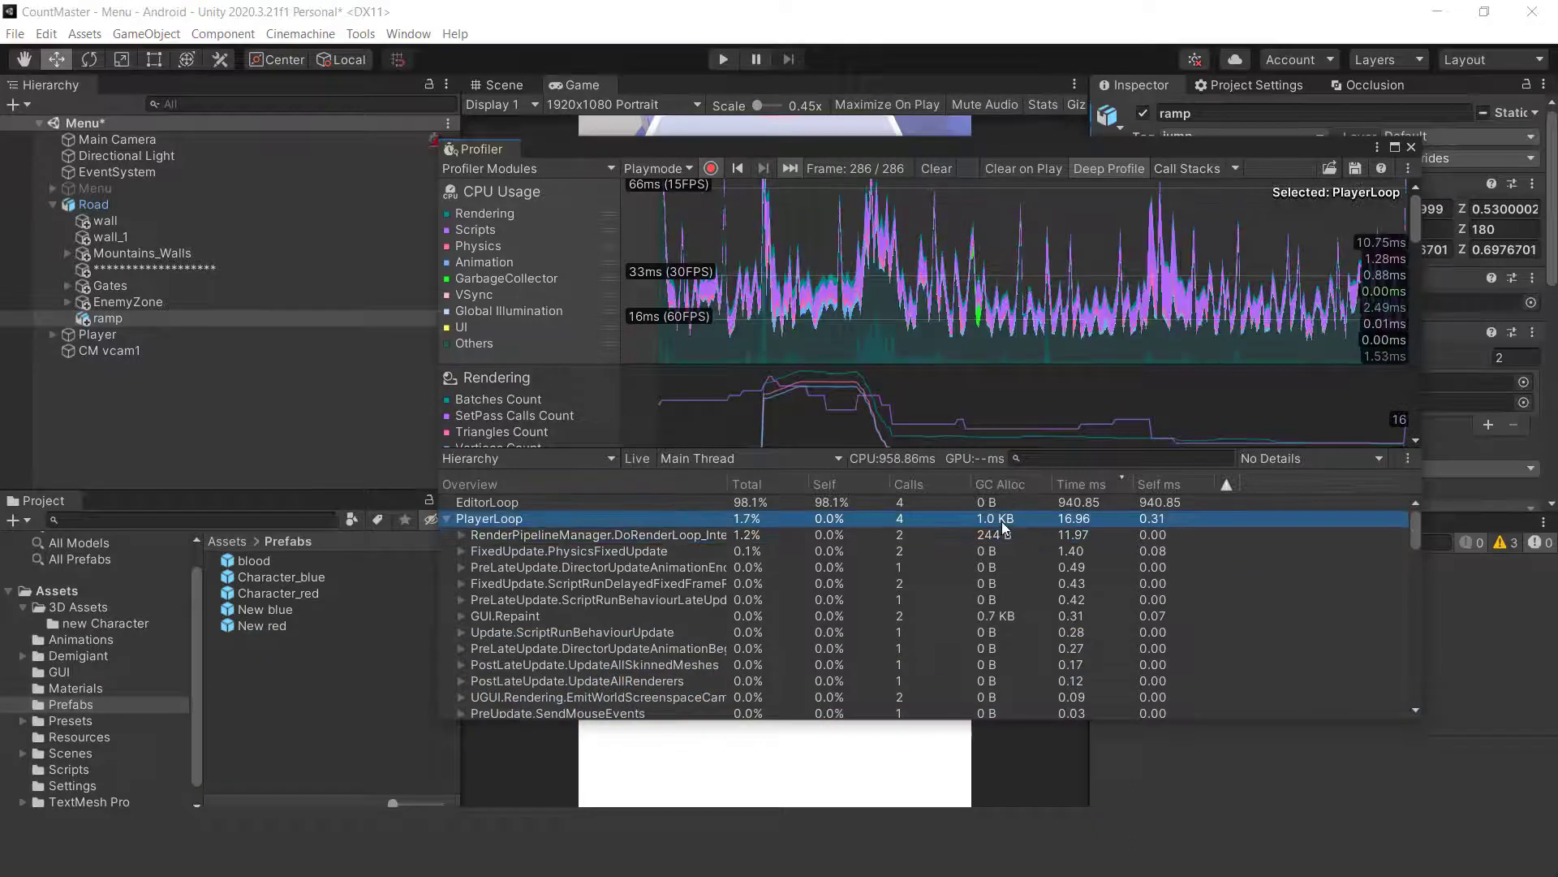
click(1003, 616)
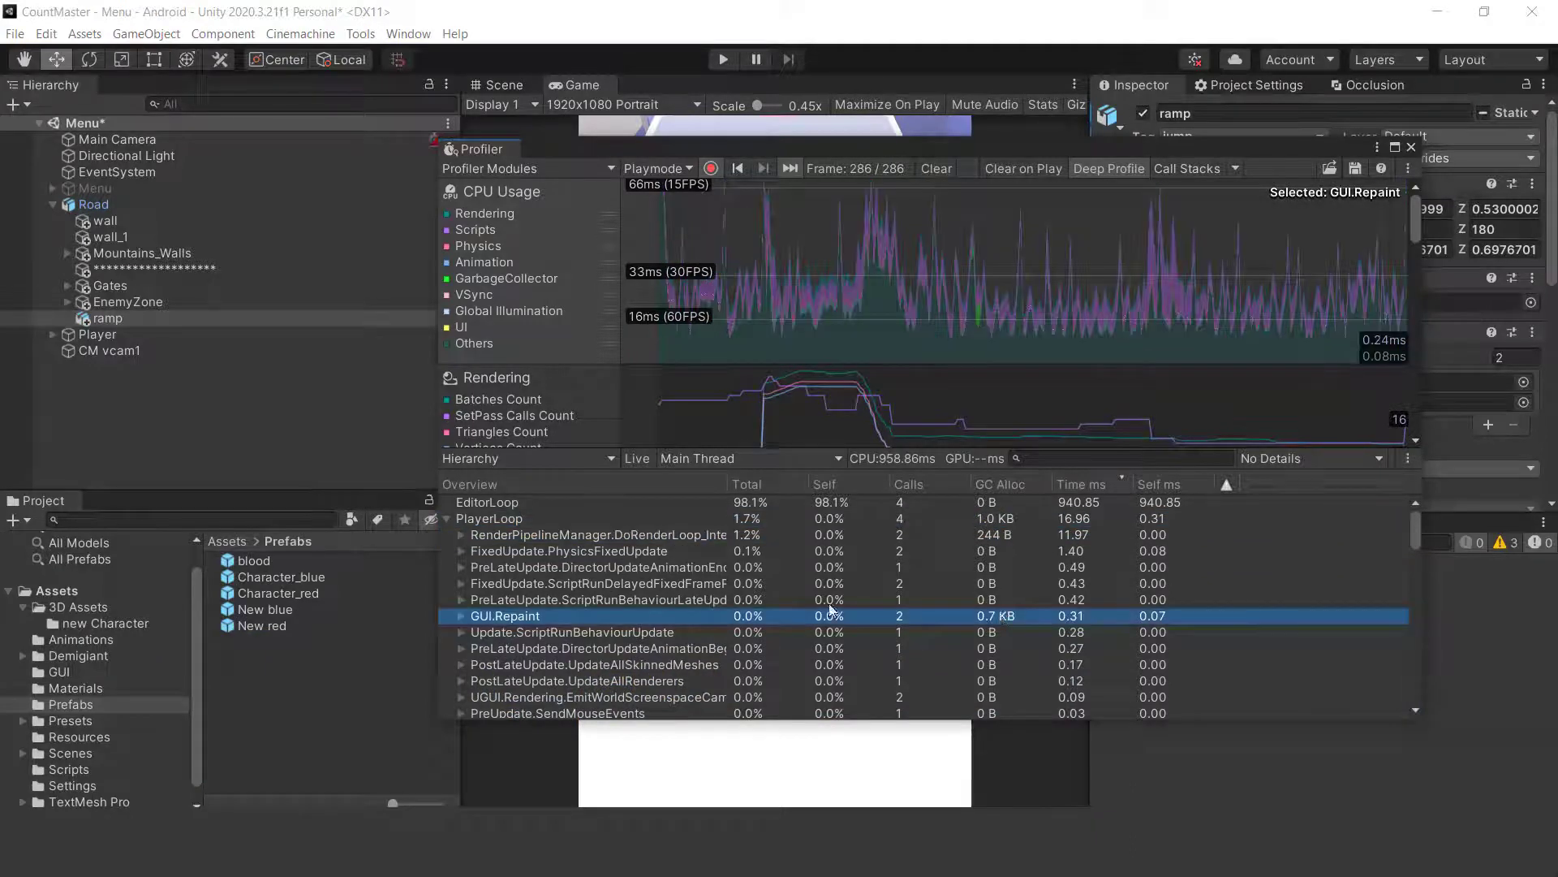
click(1009, 536)
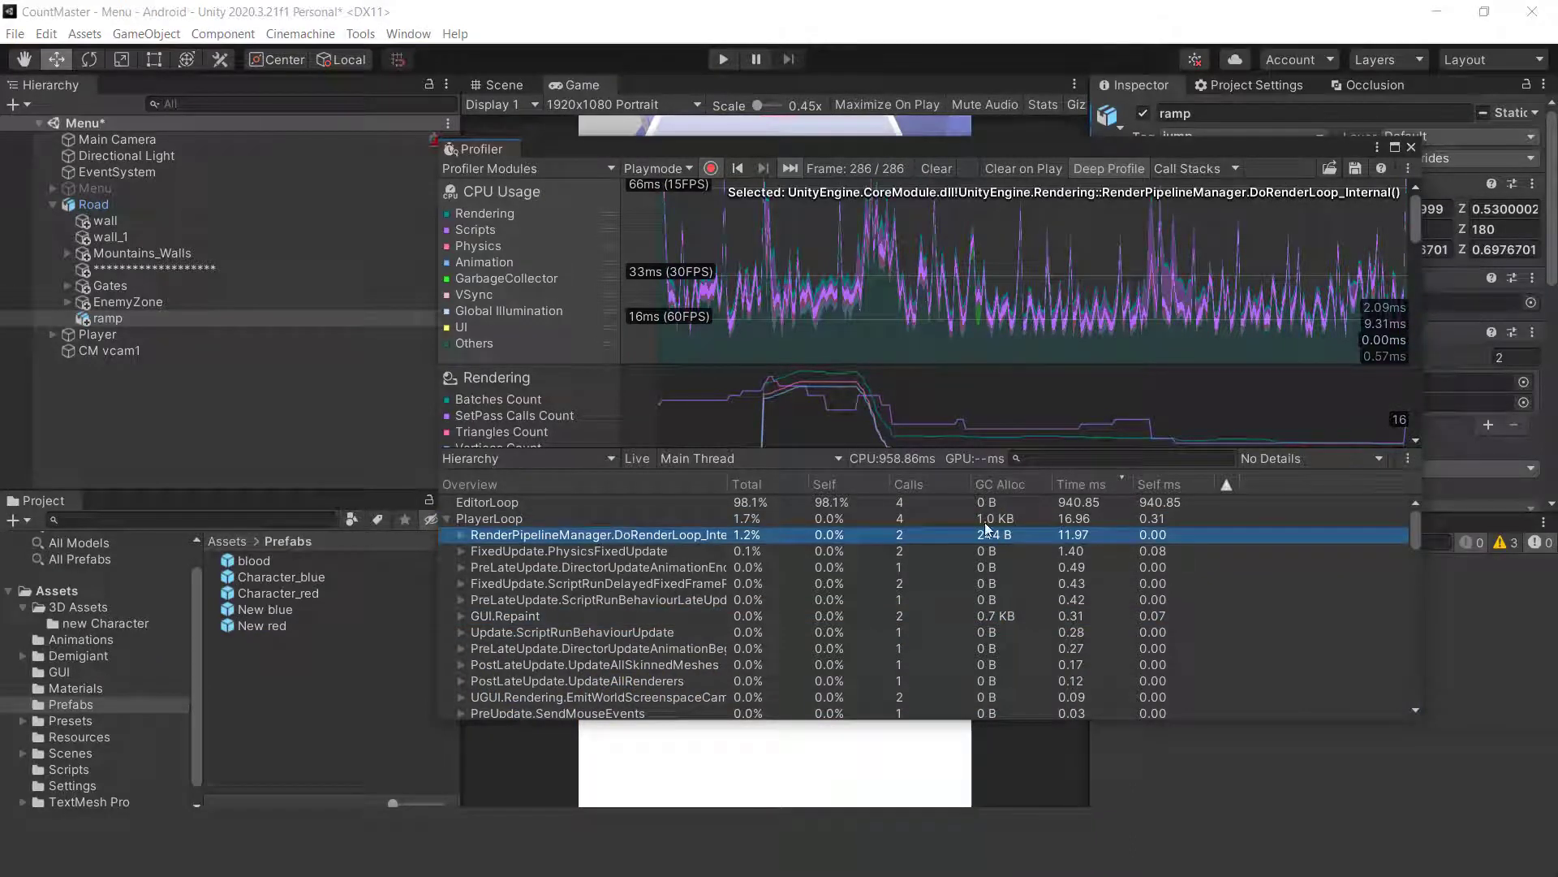
click(982, 519)
scroll(667, 591, down, 2)
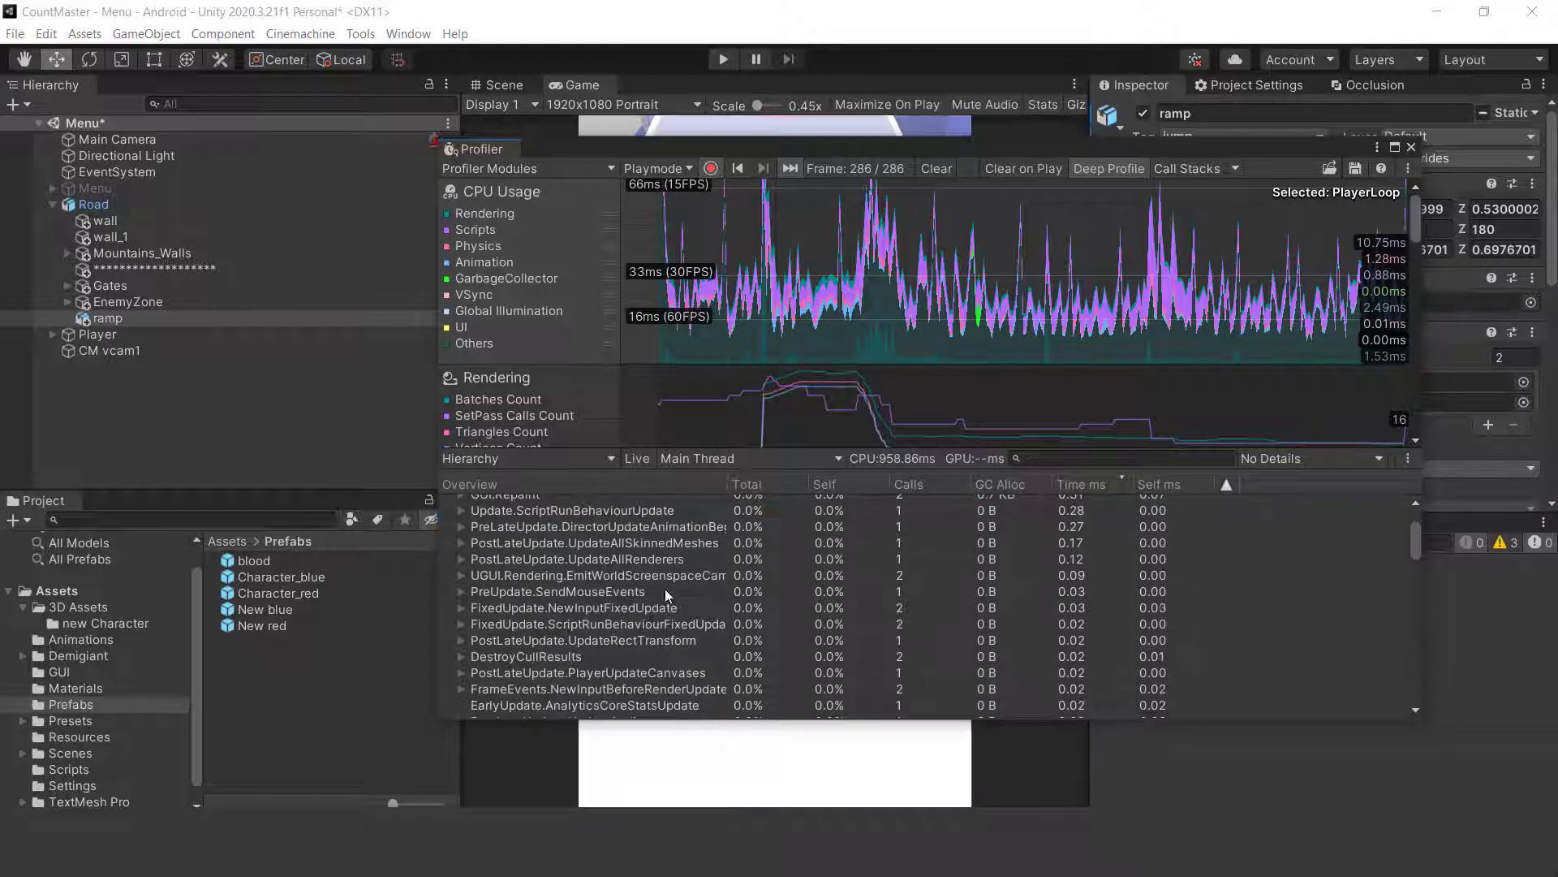
scroll(779, 587, up, 2)
Inspect the render pipeline loop's child calls, then scan the other PlayerLoop entries for garbage allocation
click(971, 533)
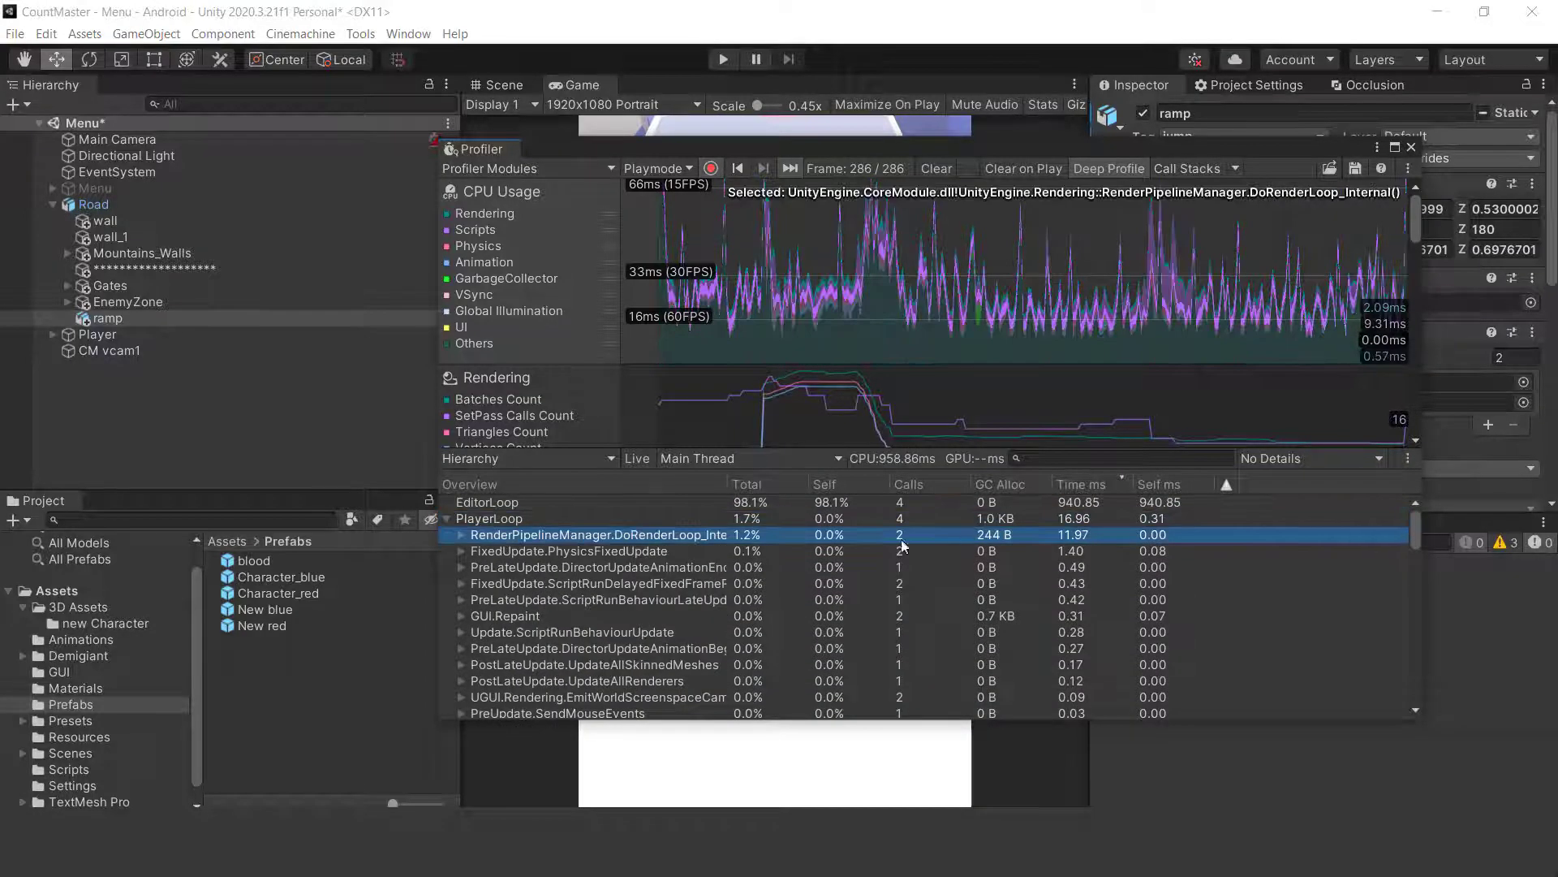
click(458, 550)
click(463, 533)
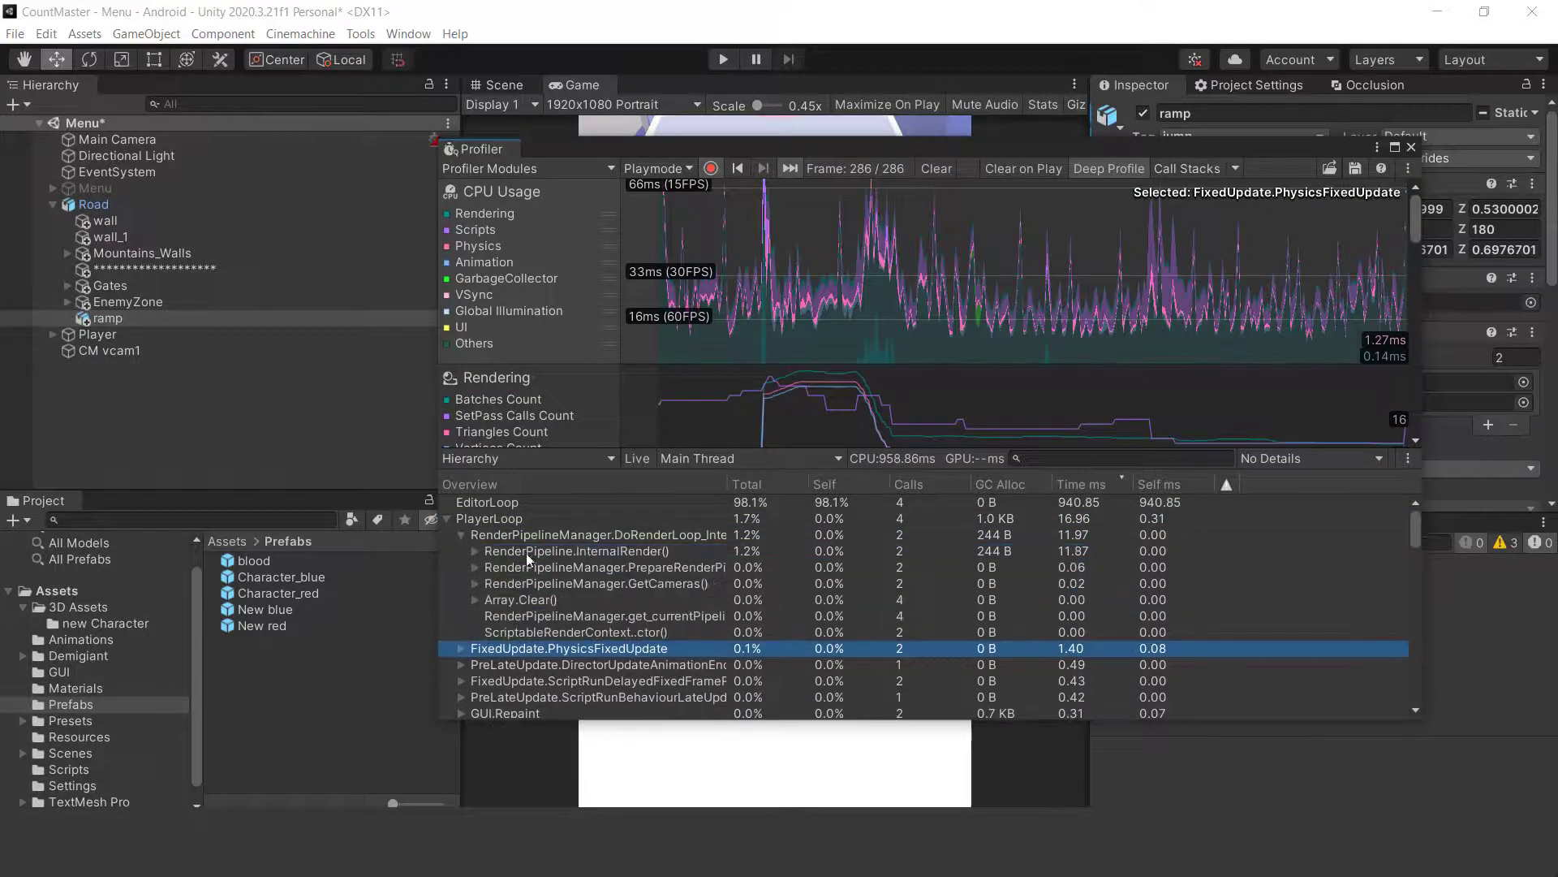
click(463, 534)
click(1005, 616)
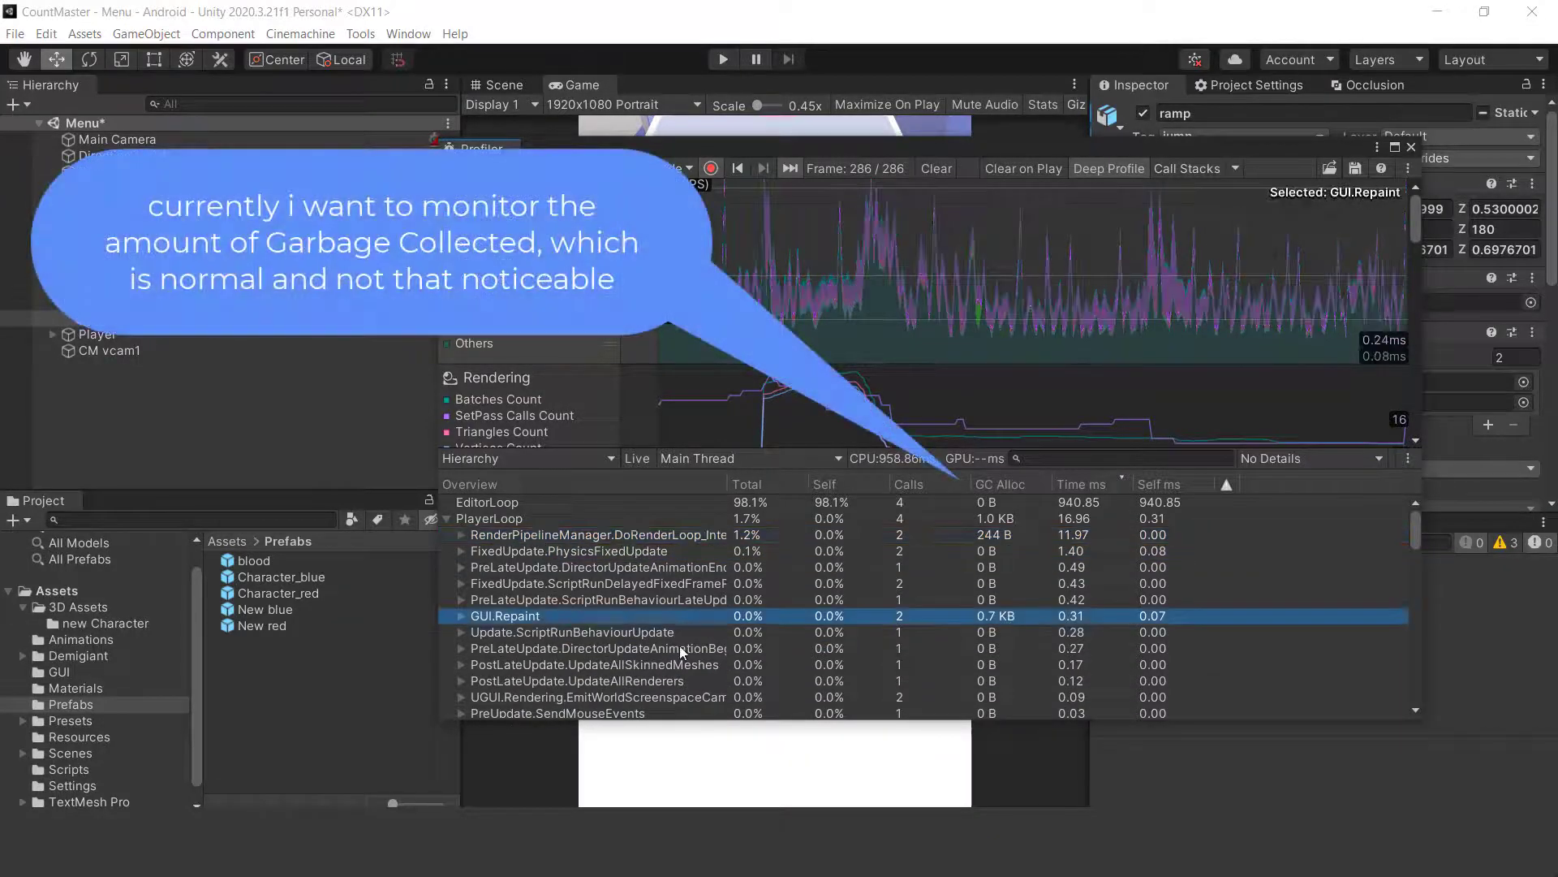
scroll(1050, 646, down, 6)
scroll(1049, 650, up, 8)
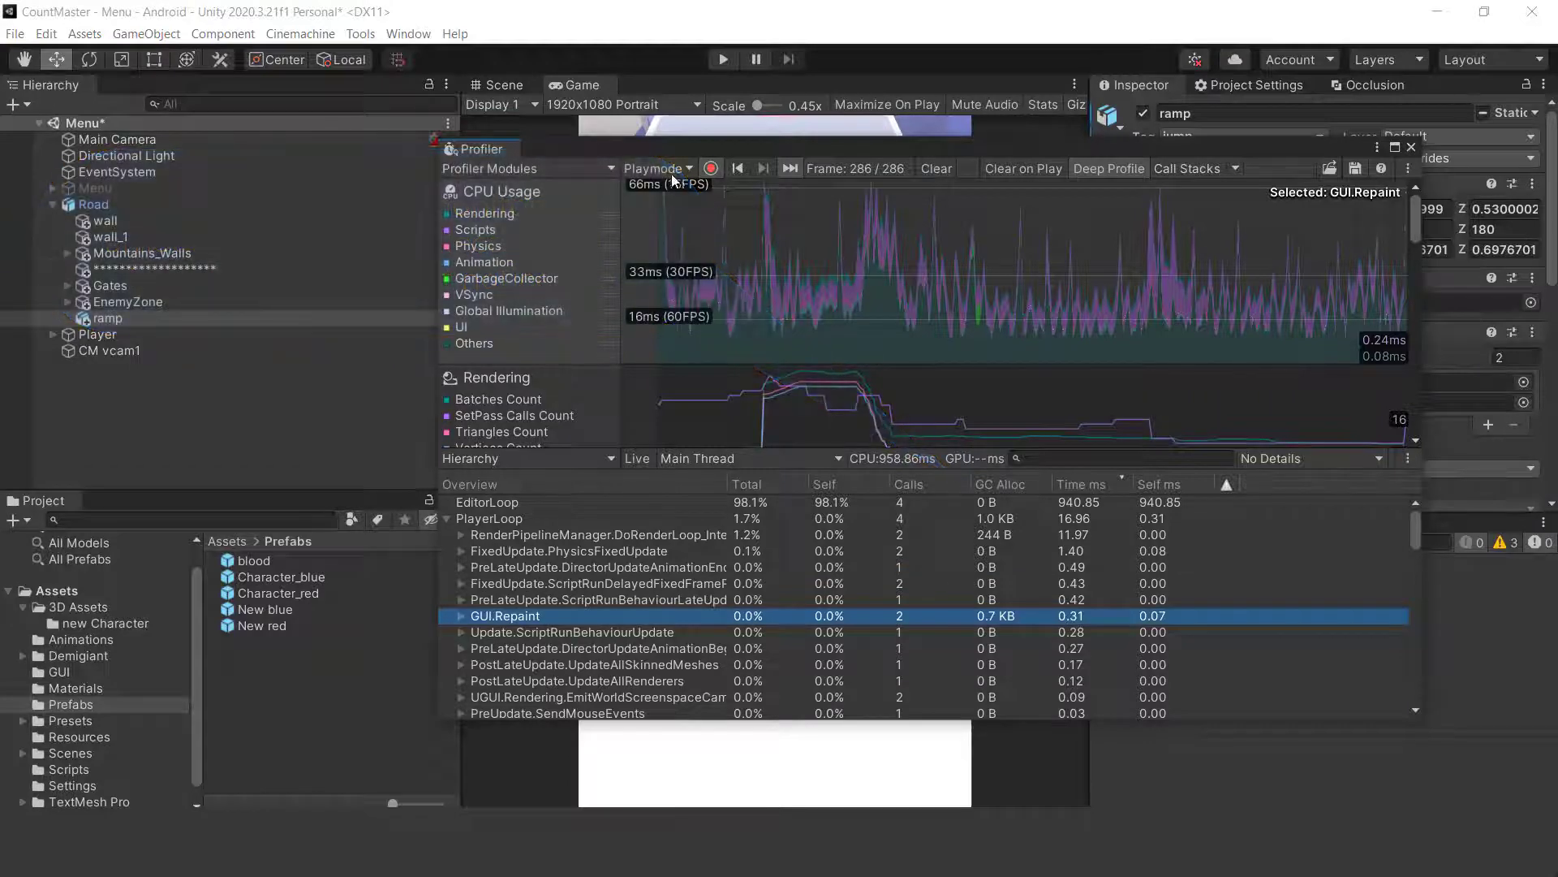
Go to the spike at frame 41, expand Update.ScriptRunBehaviourUpdate and BehaviourUpdate, and examine the DOTweenComponent.Update() entry
drag(688, 191, 766, 205)
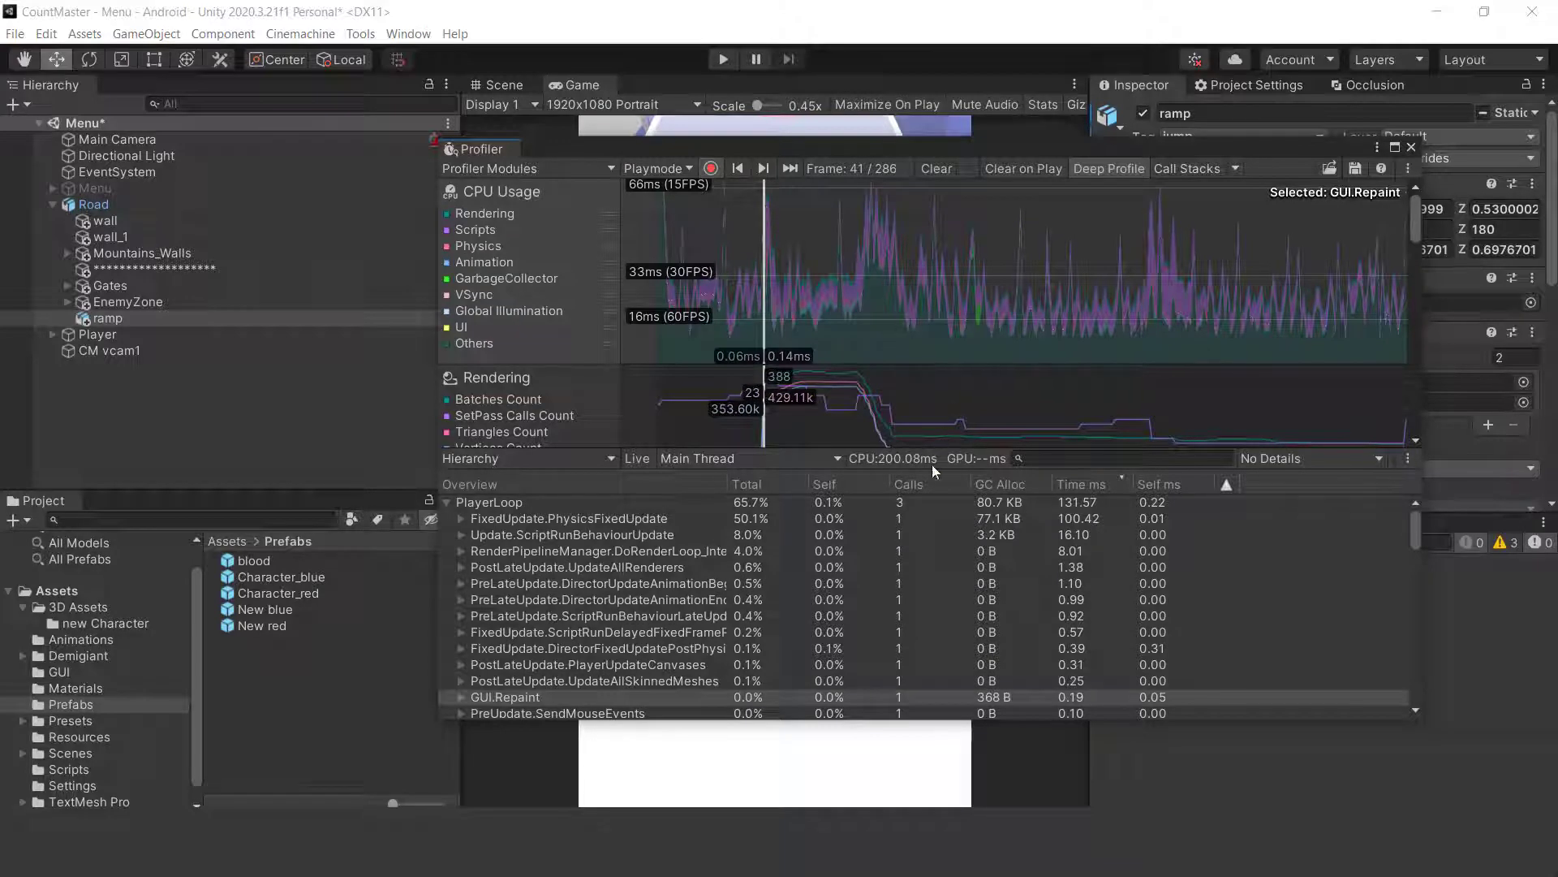
click(903, 529)
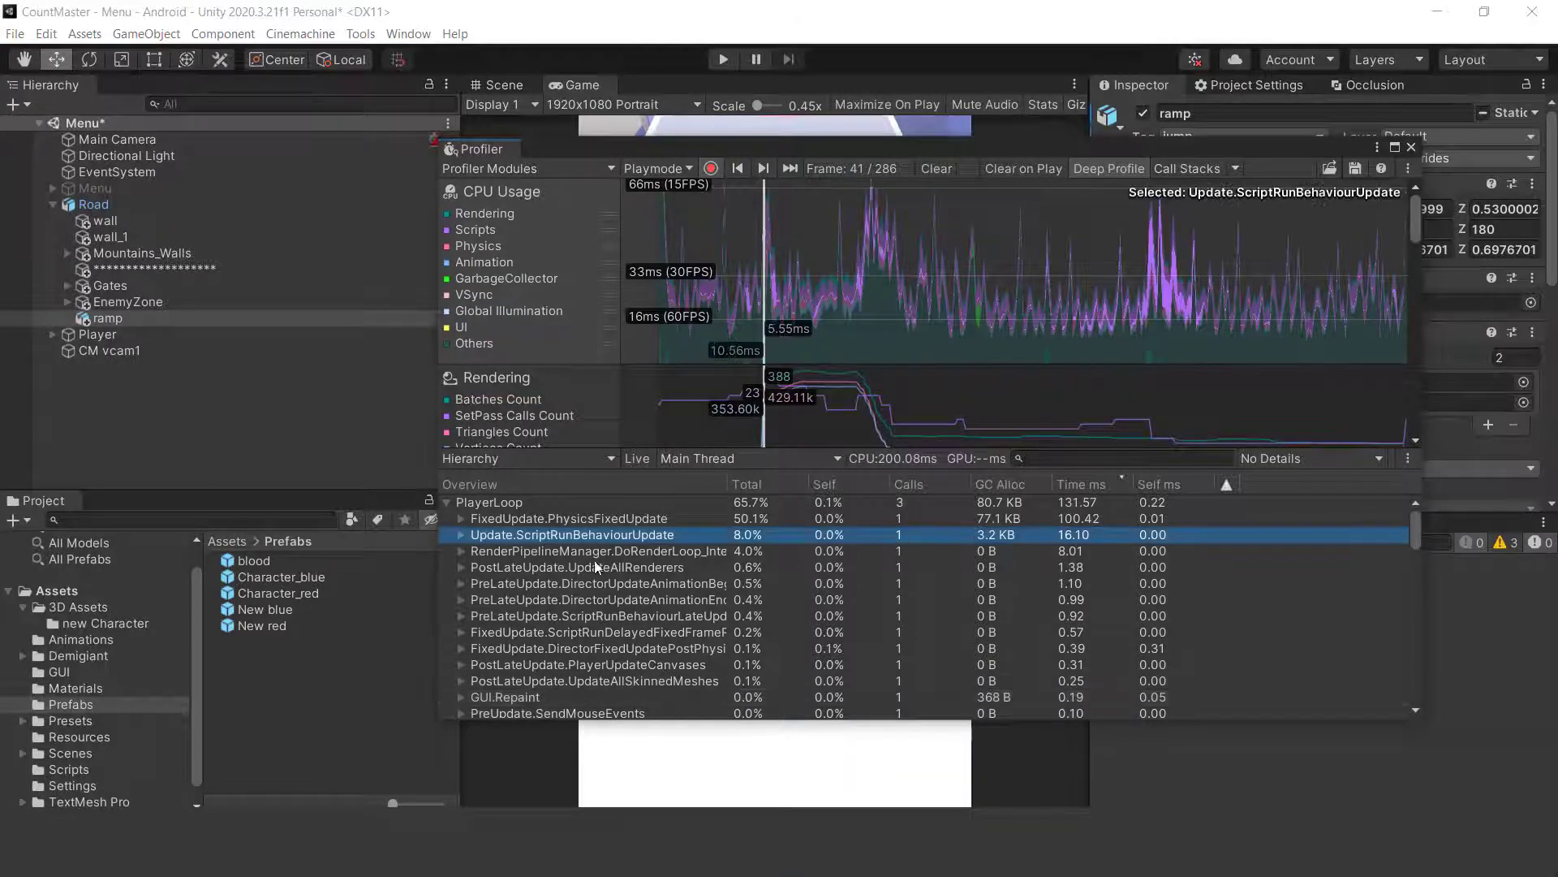
click(459, 534)
click(467, 552)
click(470, 550)
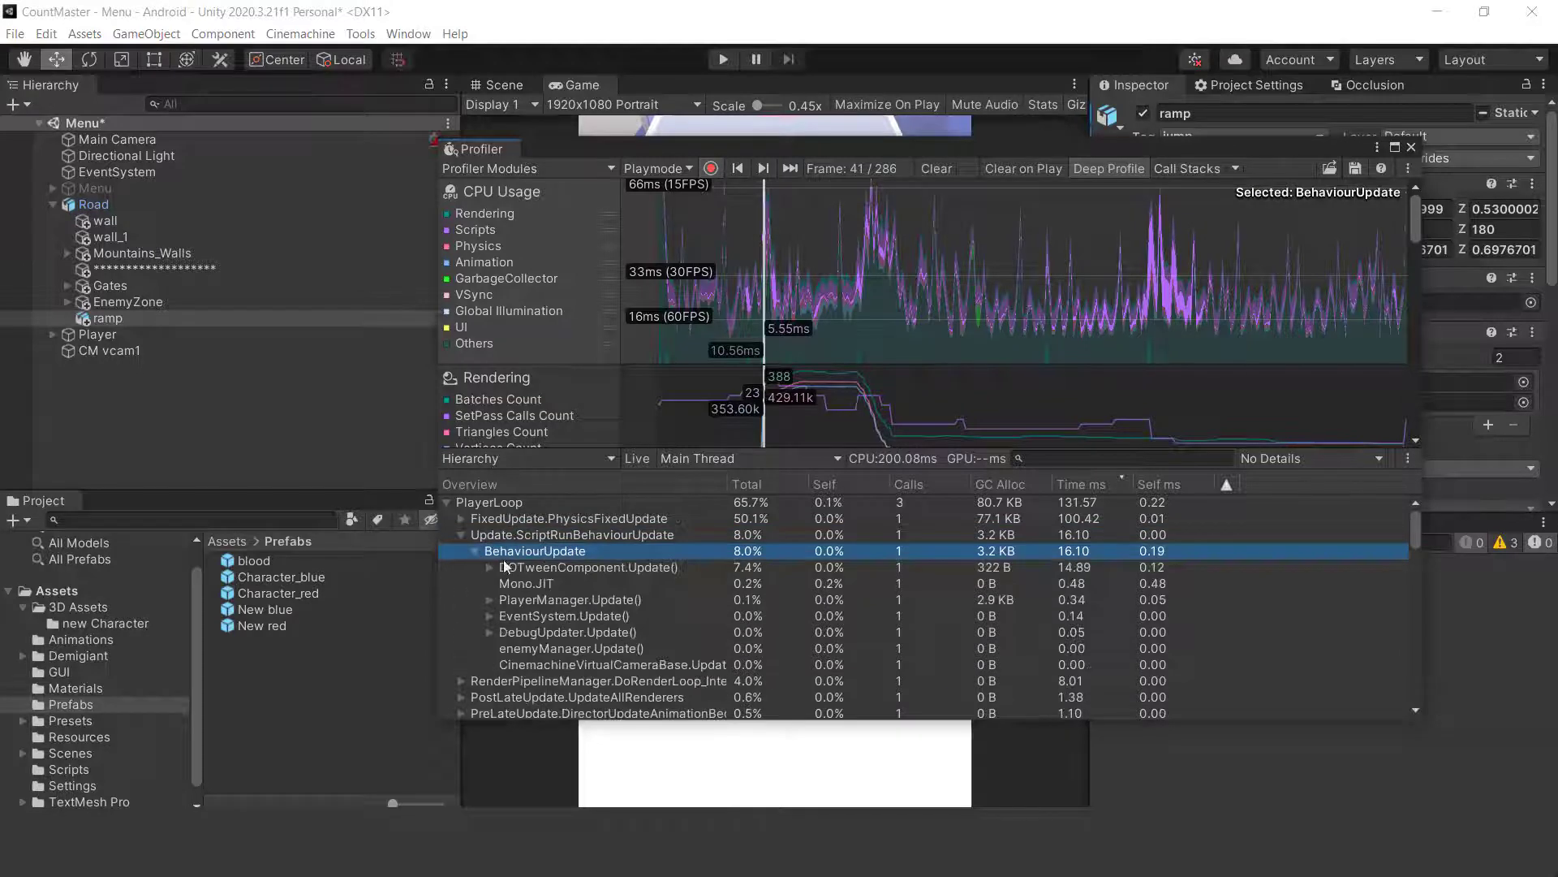
click(1005, 566)
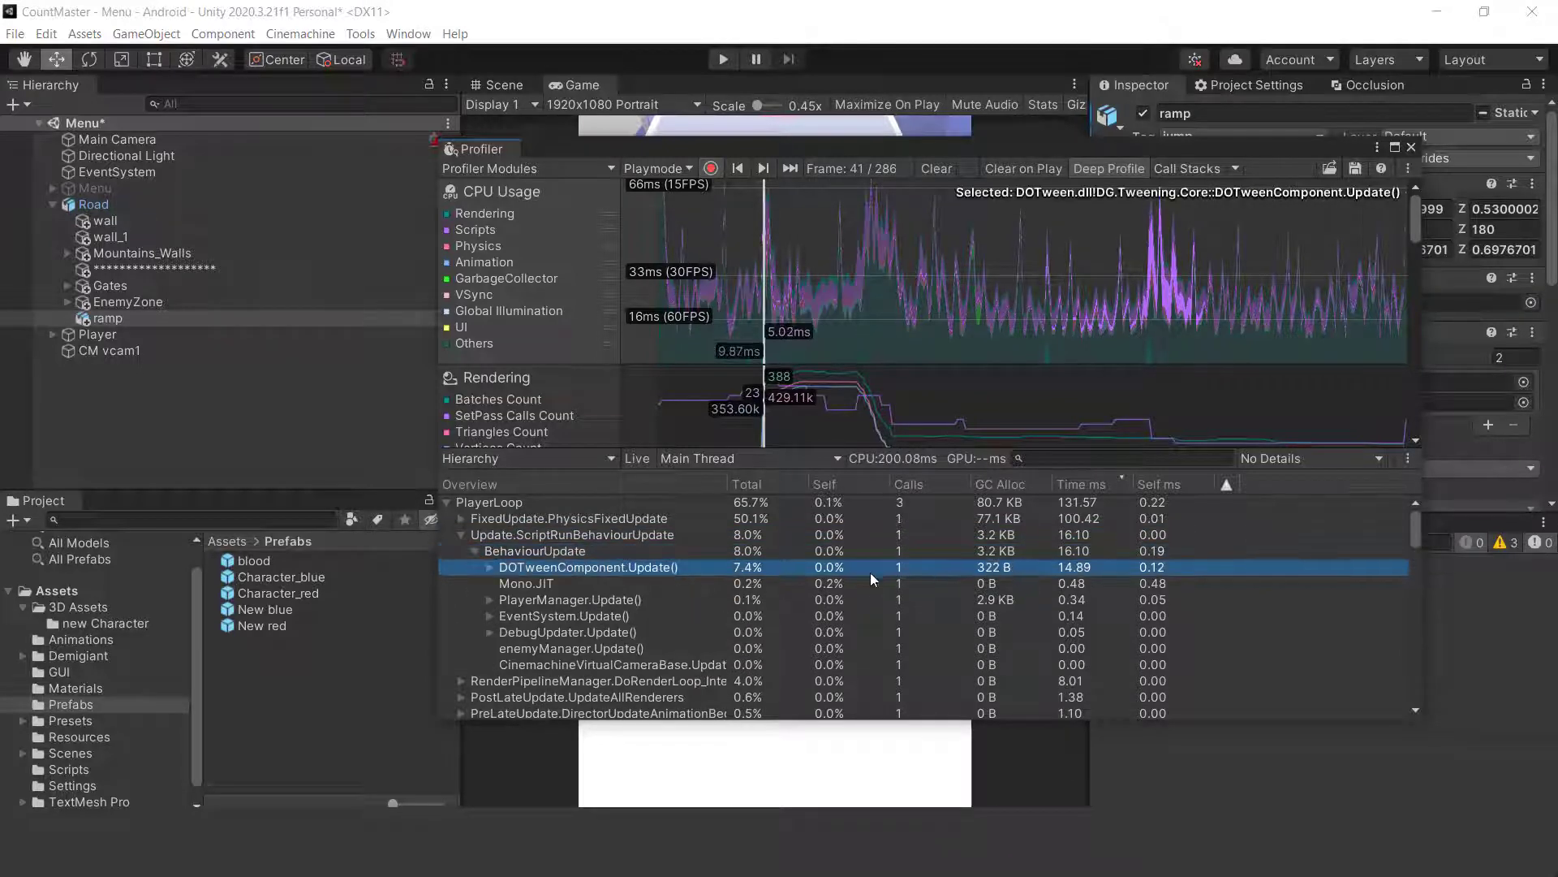
Expand DOTweenComponent.Update() through its nested TweenManager.Update() calls and examine the calls' garbage allocation
click(490, 566)
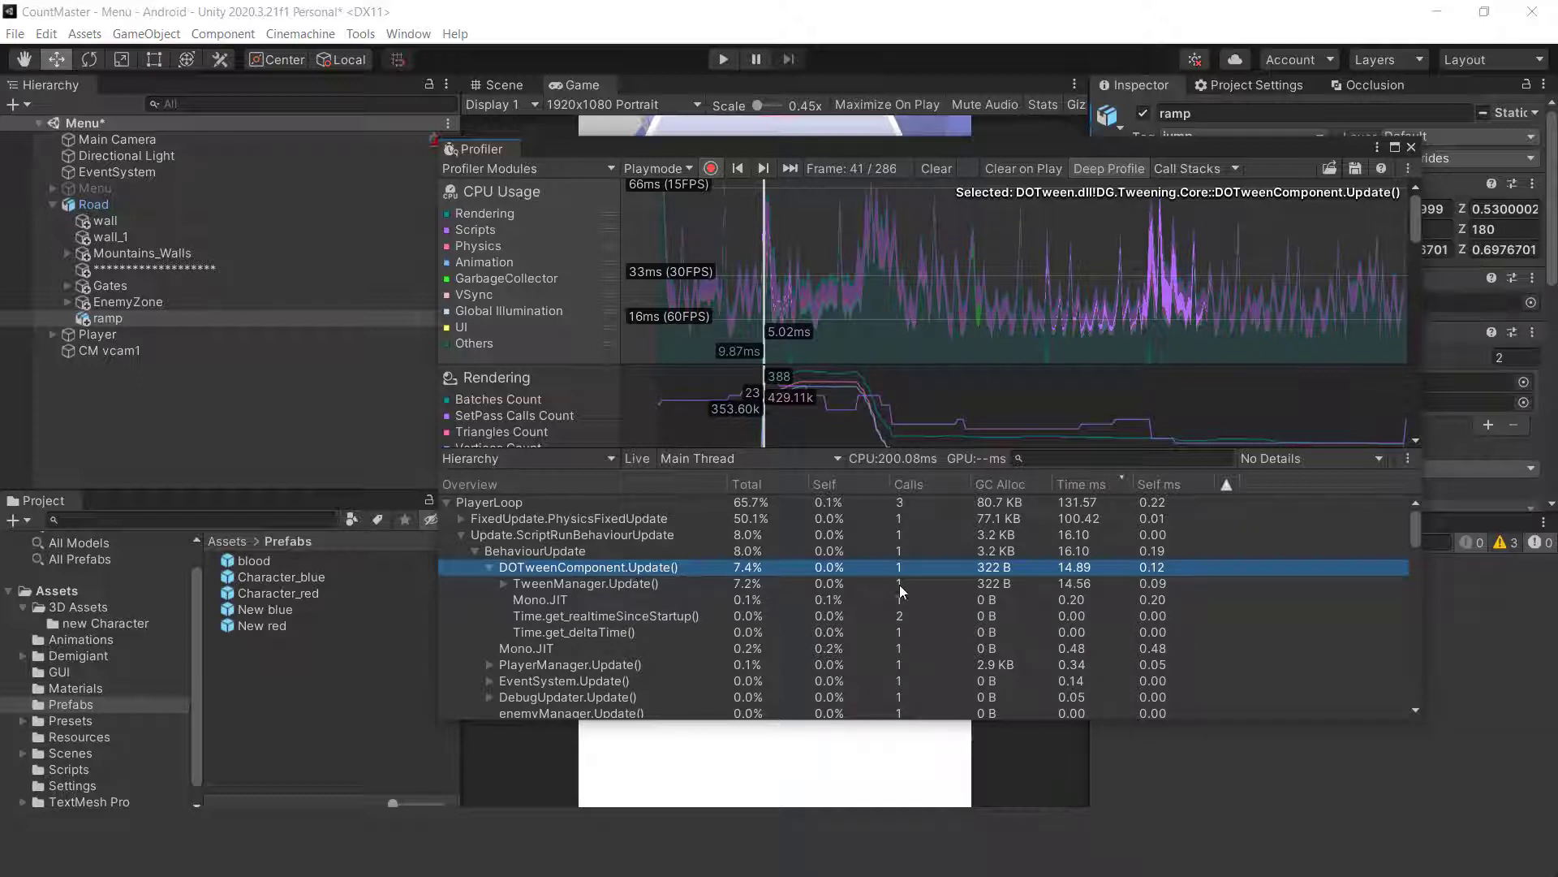
click(836, 584)
click(505, 583)
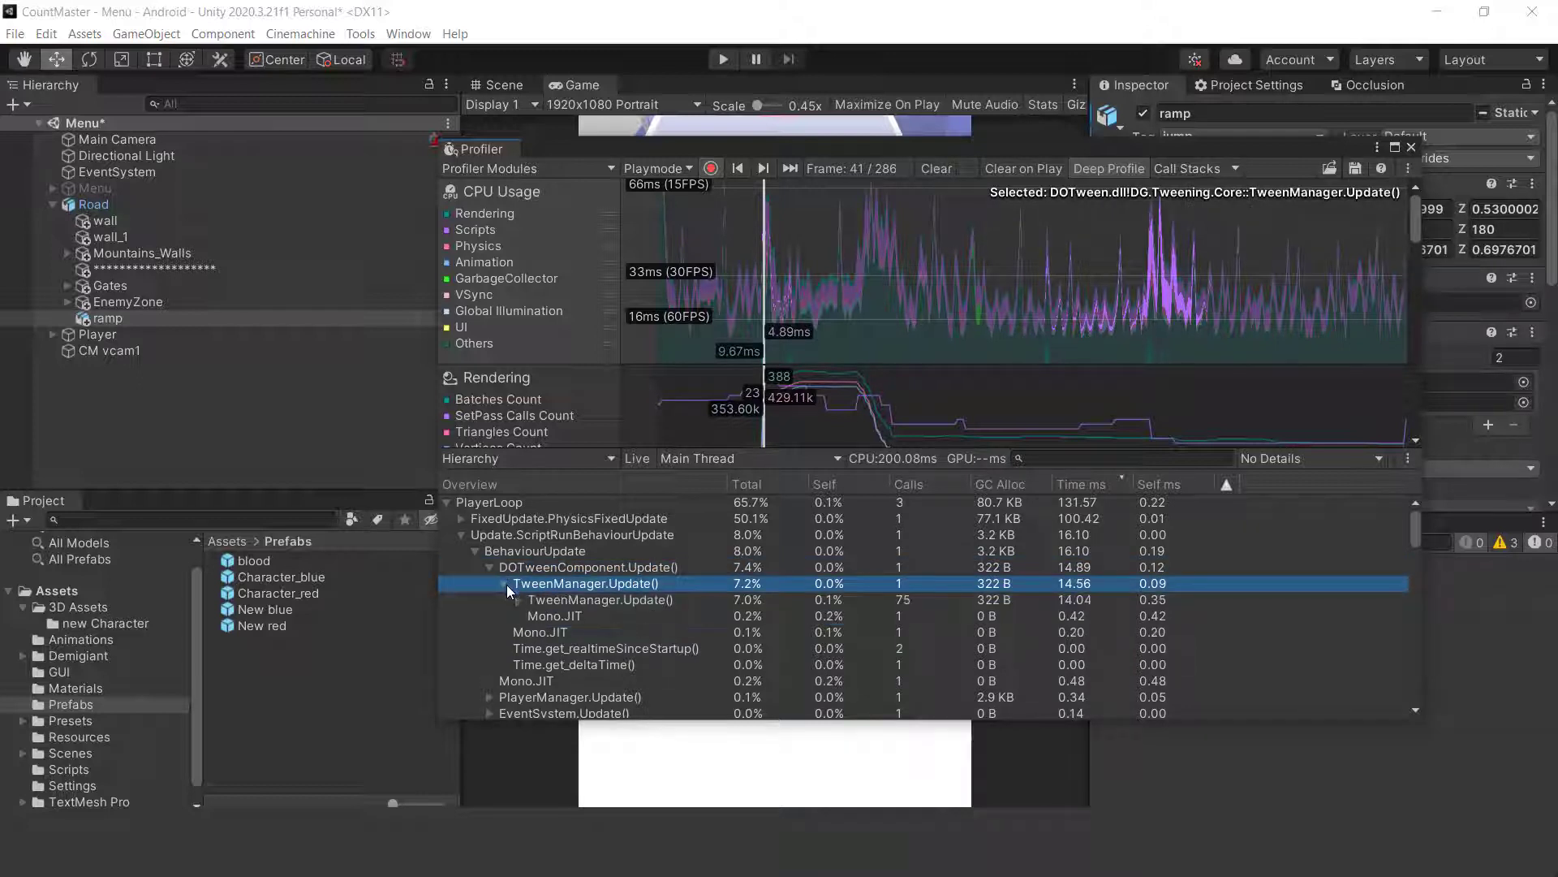
click(519, 599)
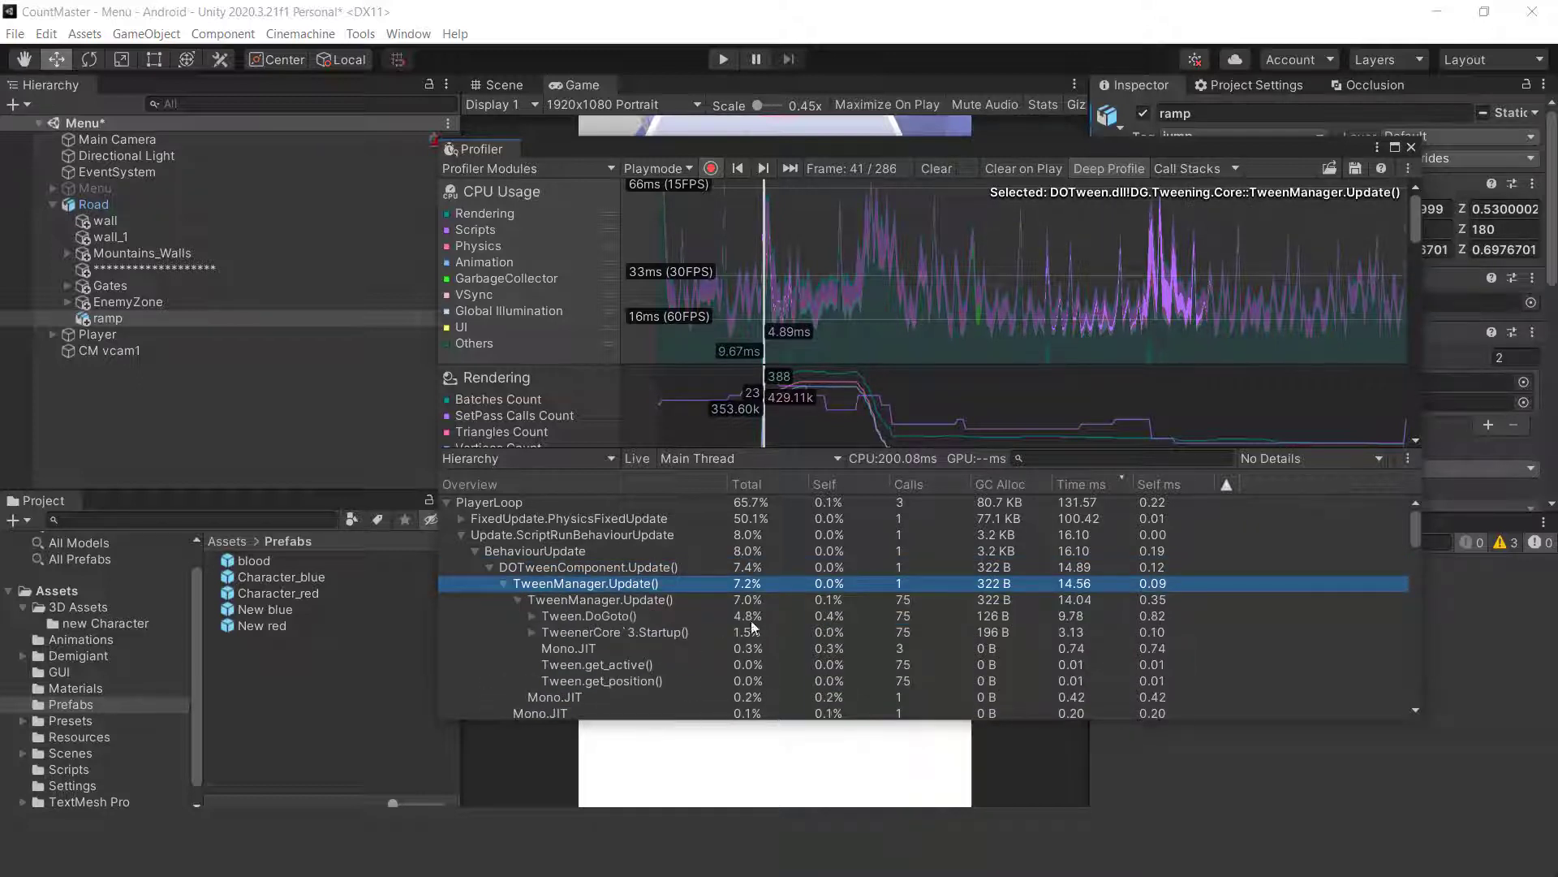
scroll(1047, 596, down, 3)
Expand PlayerManager.Update() in the frame 41 hierarchy and examine the garbage allocation of its child calls
click(976, 657)
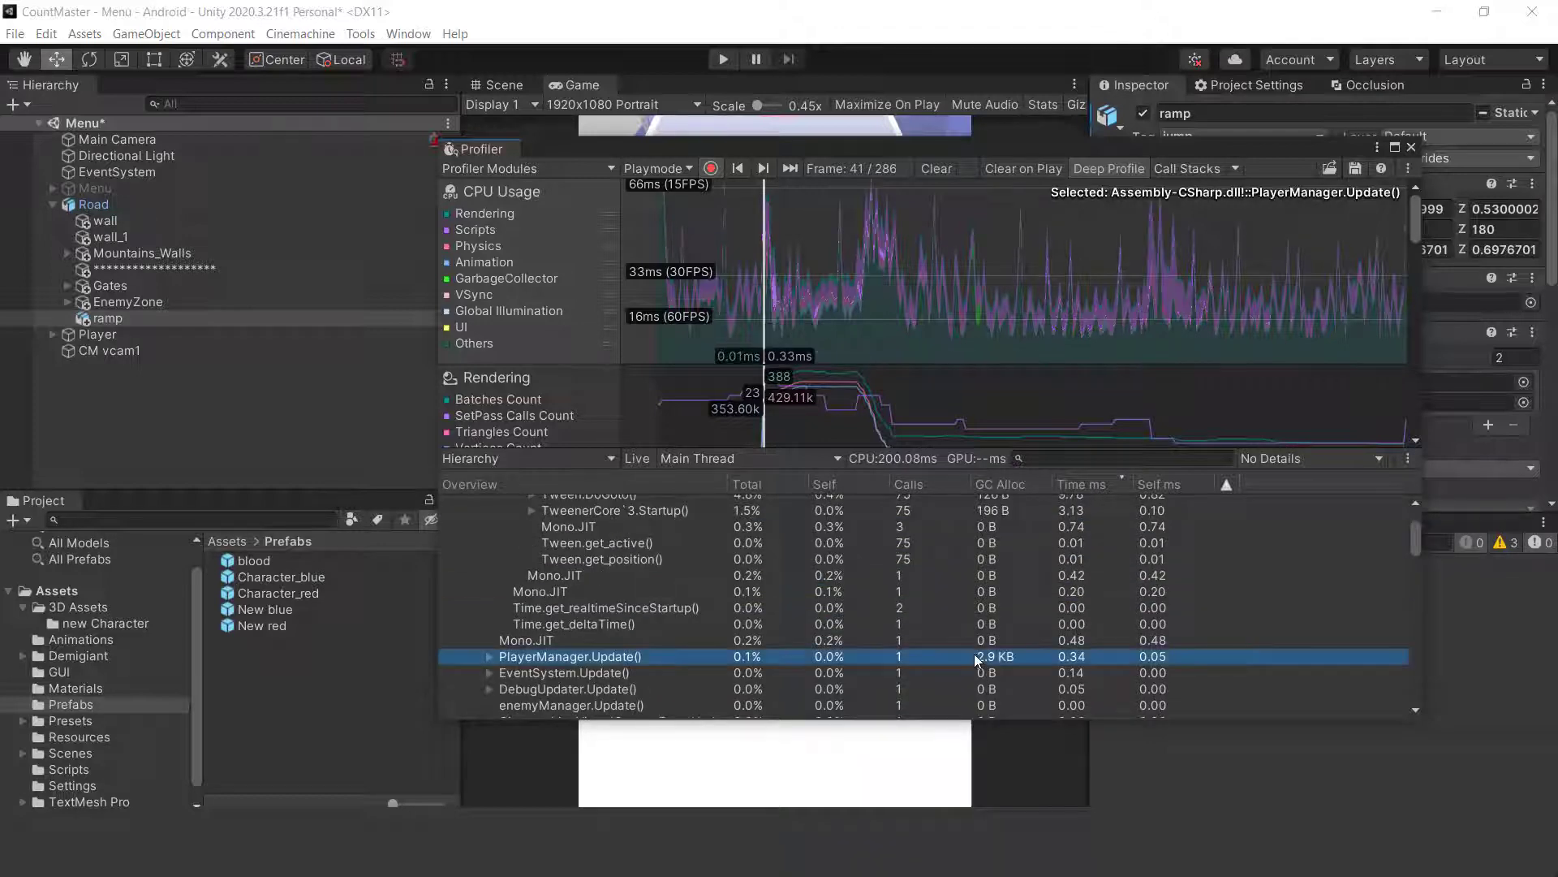
scroll(662, 623, down, 2)
click(489, 599)
scroll(682, 637, down, 2)
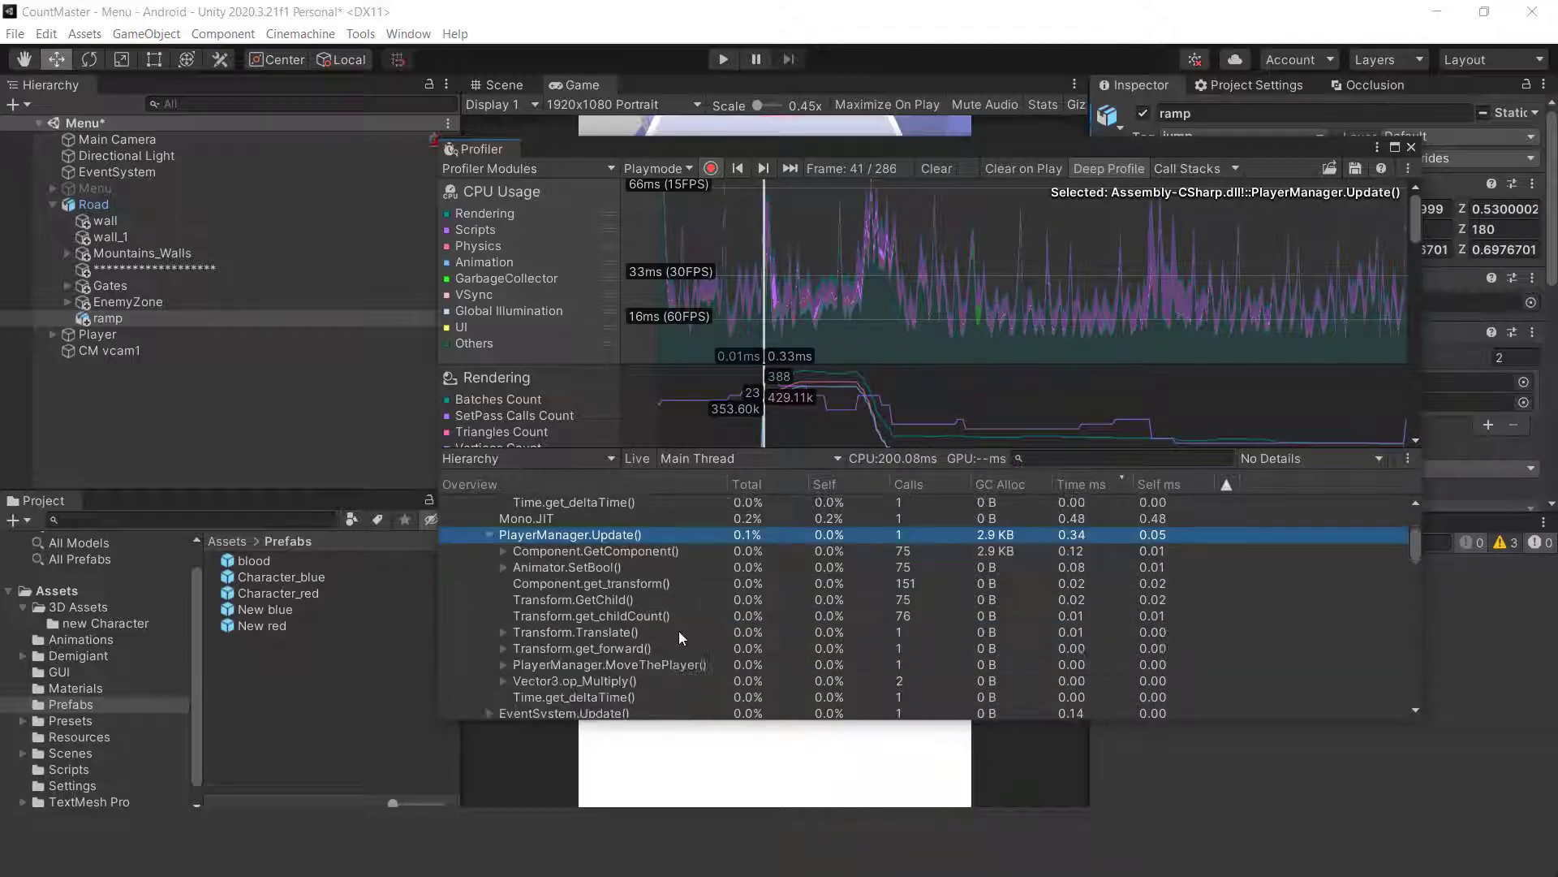
Expand Component.GetComponent() down to GC.Alloc, widen the Overview column, and check the allocation of GetComponentFastPath()
click(529, 552)
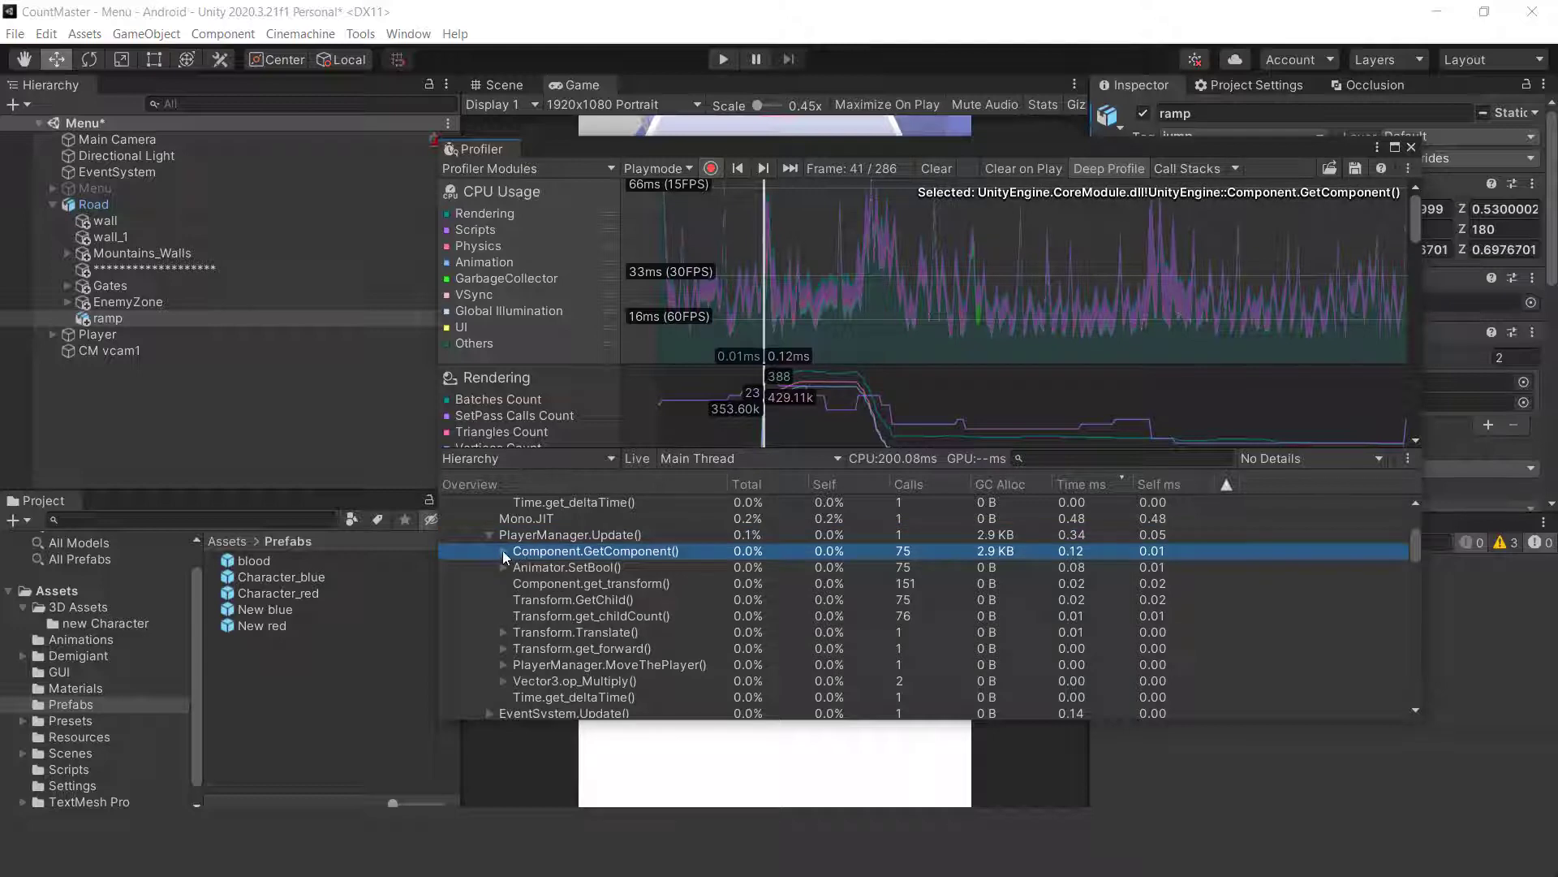
click(503, 550)
click(517, 567)
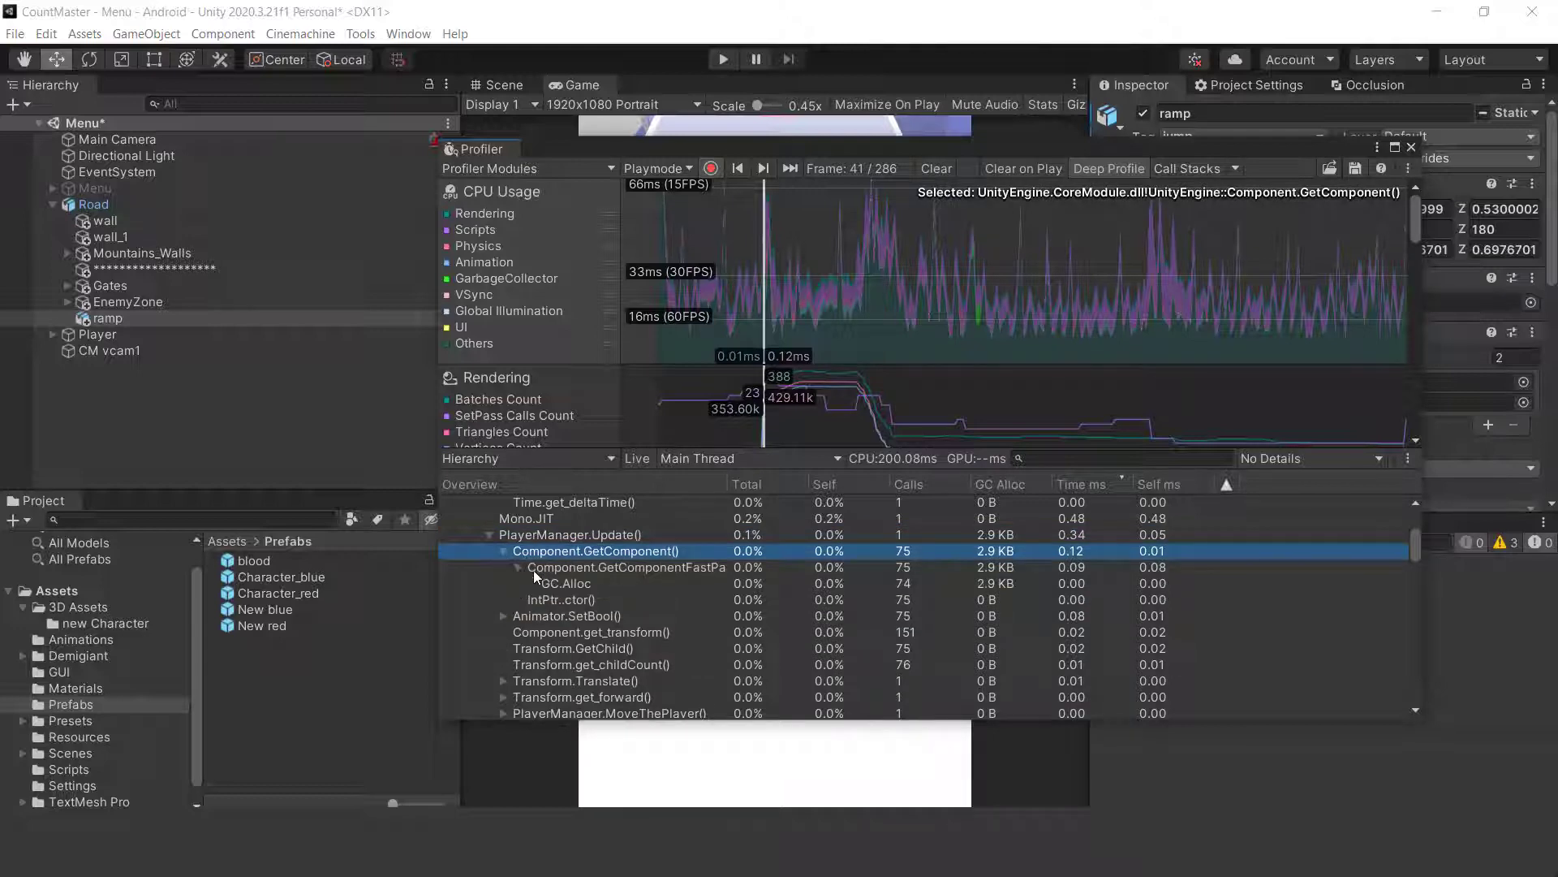
click(586, 568)
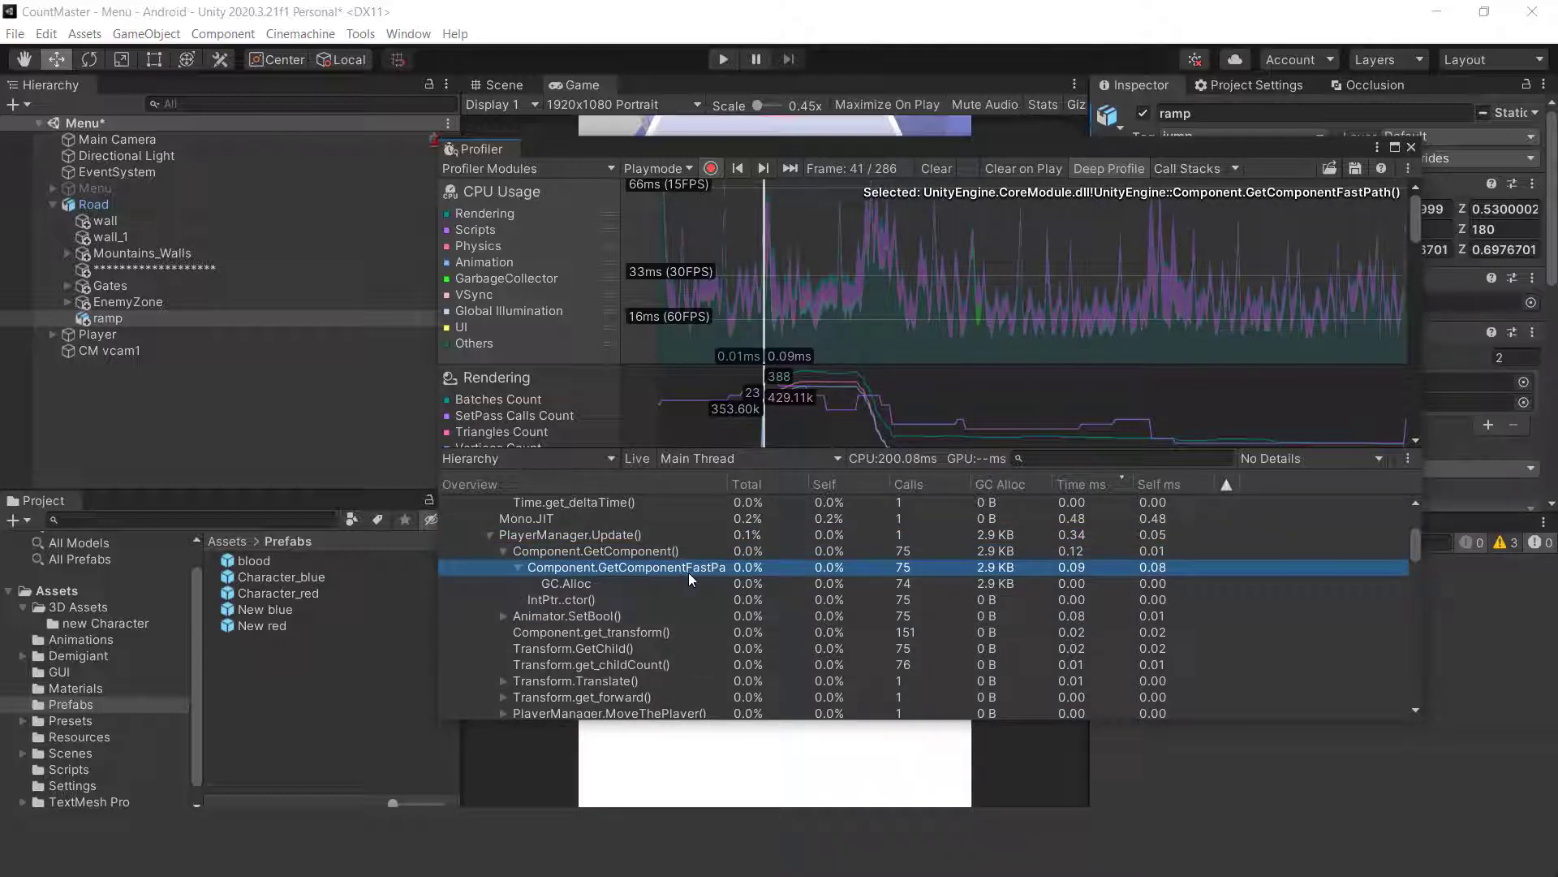
drag(728, 485, 775, 519)
click(1033, 572)
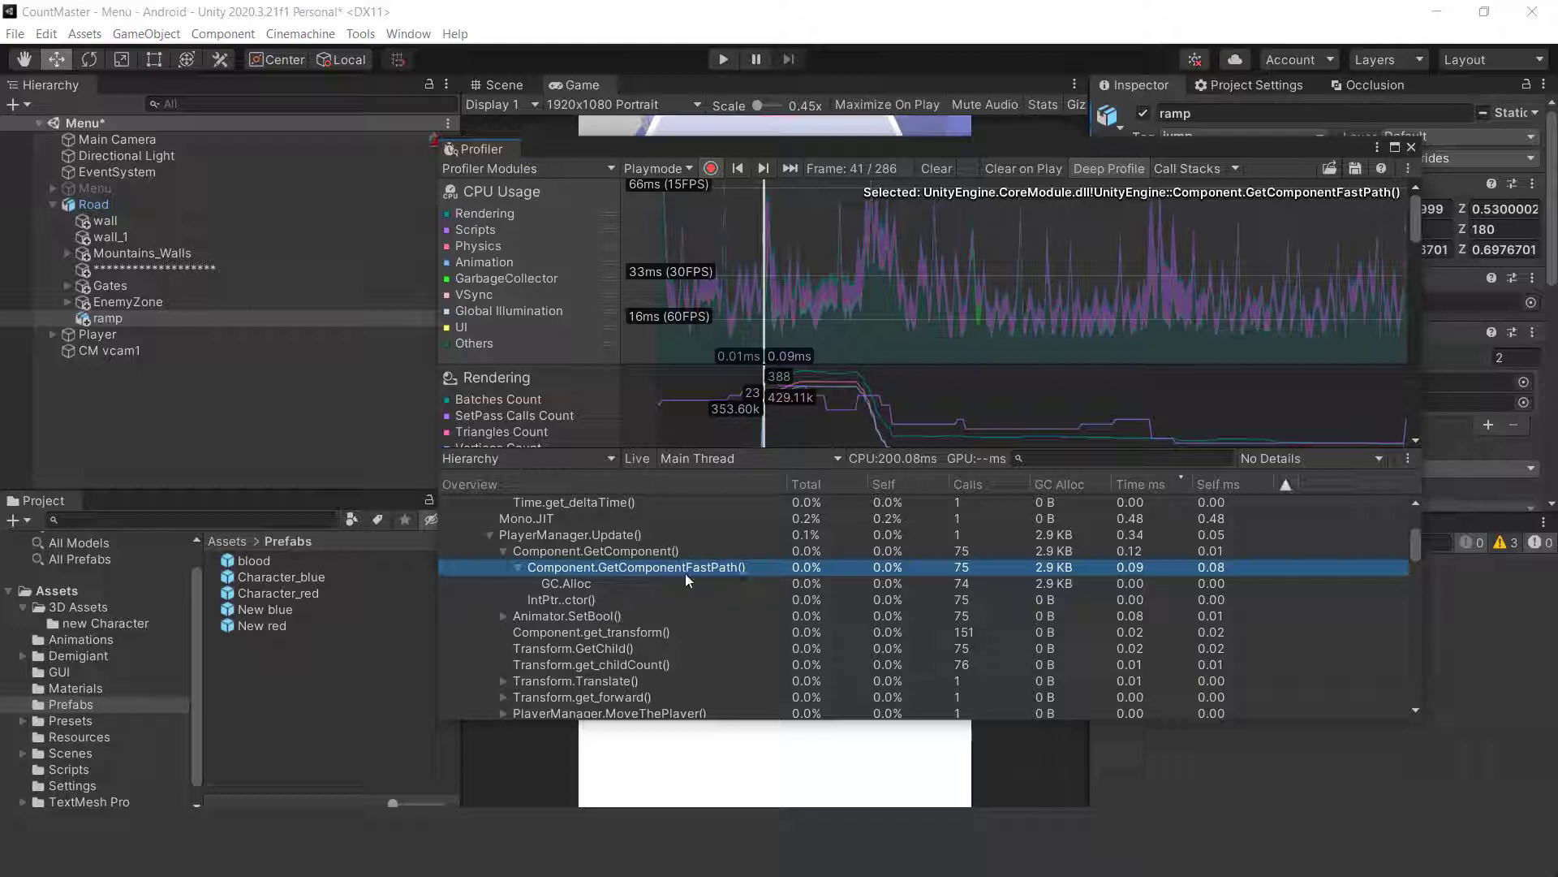
Scan the remaining PlayerLoop entries of frame 41 and check the garbage allocation of GUI.Repaint
scroll(920, 591, down, 10)
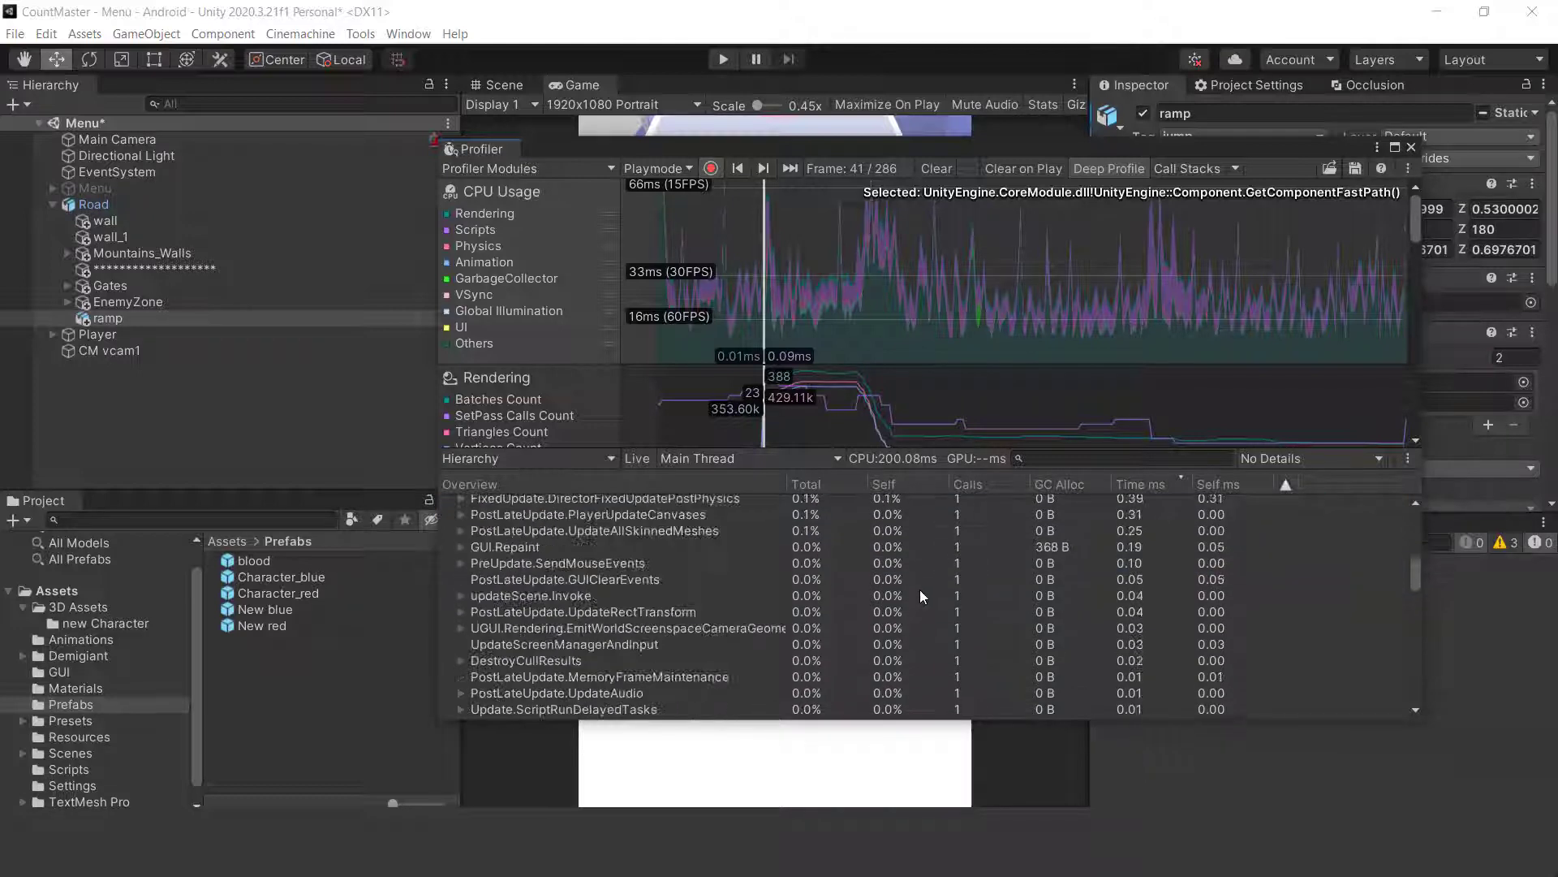
click(1055, 547)
scroll(548, 627, up, 10)
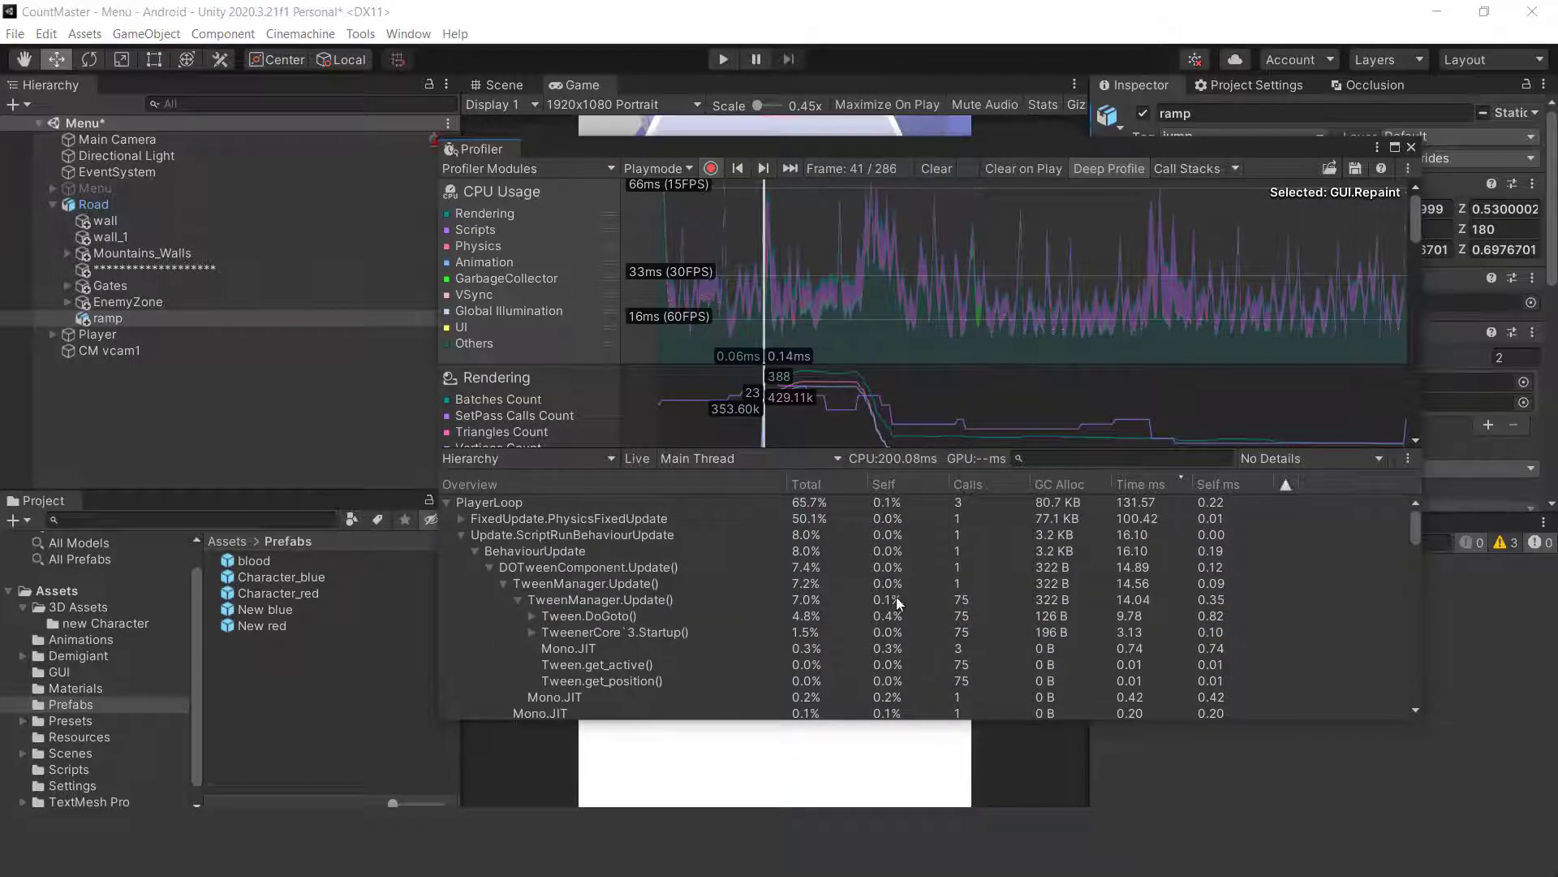
Go to the spike at frame 90, expand PlayerManager.FormatStickMan() and its DOLocalMove() call, and examine their garbage allocation
drag(763, 187, 892, 196)
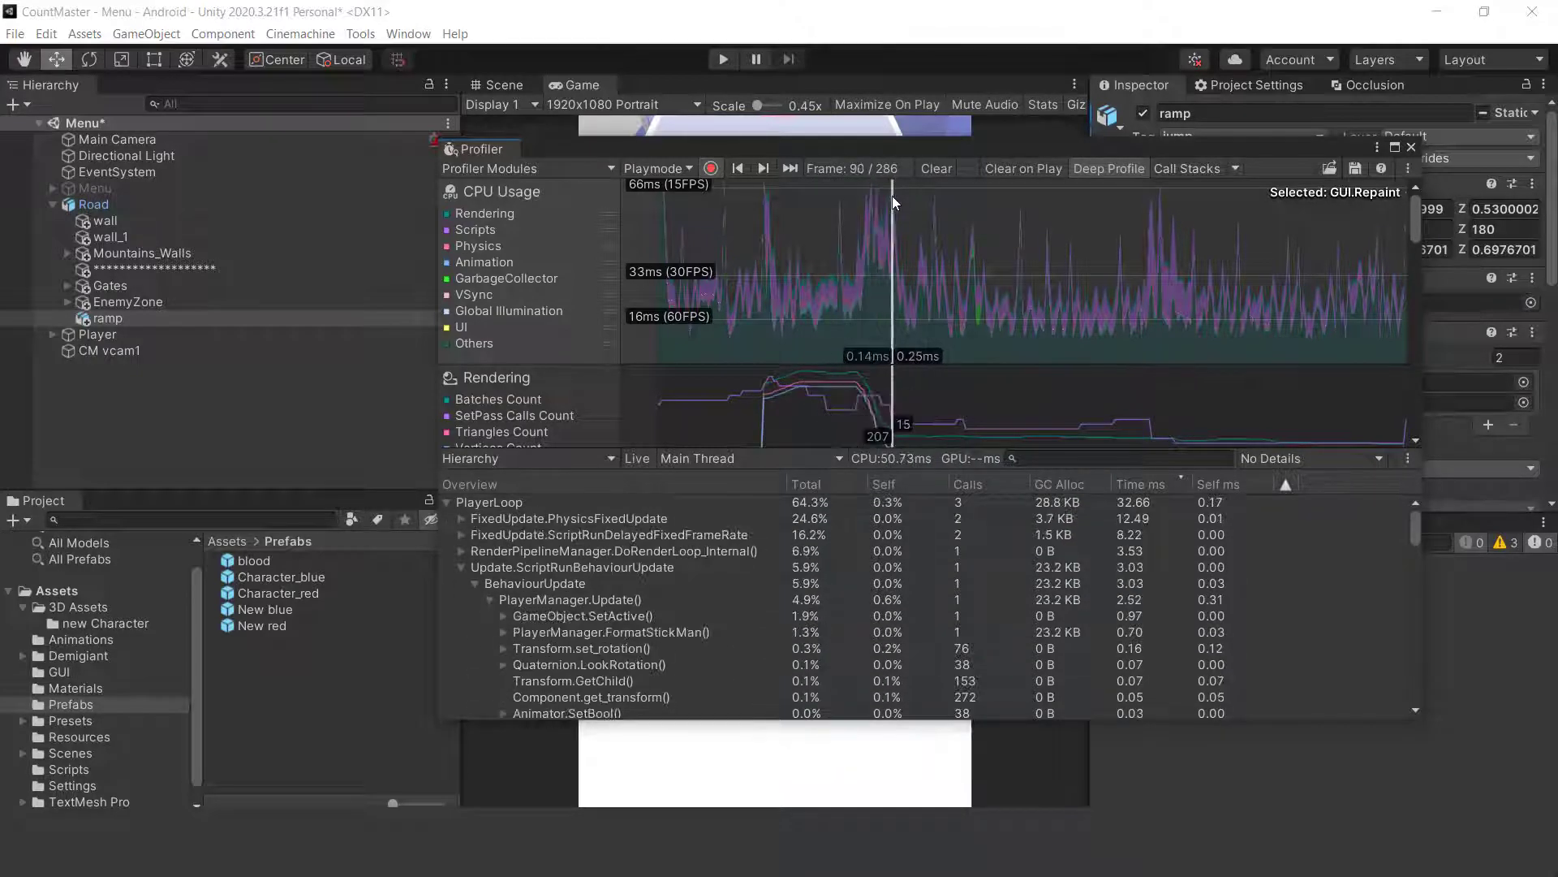
click(1053, 632)
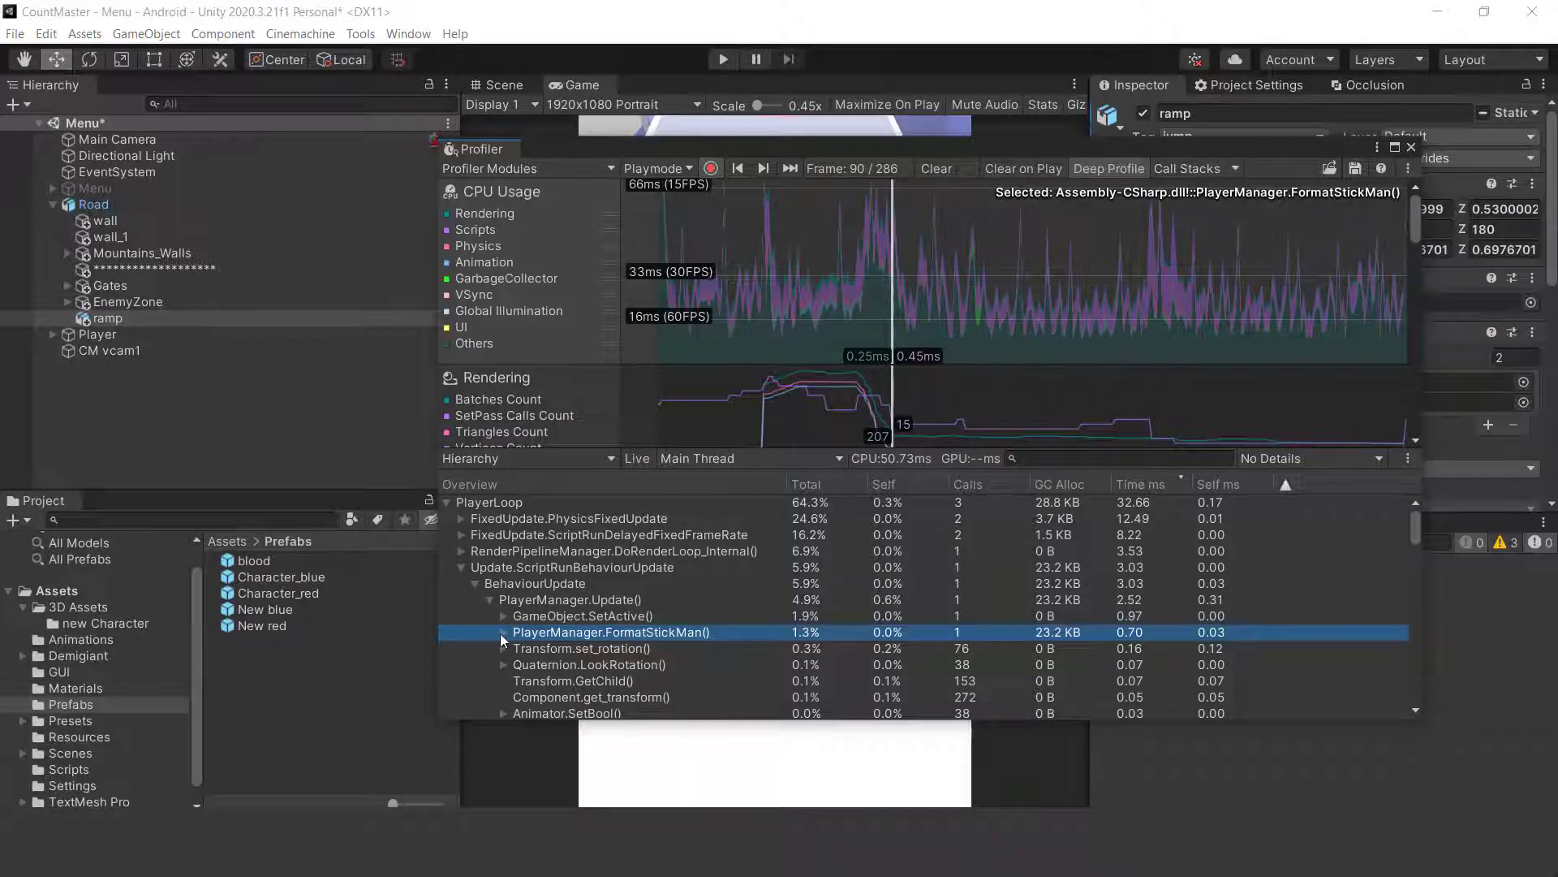
click(504, 633)
scroll(934, 600, down, 2)
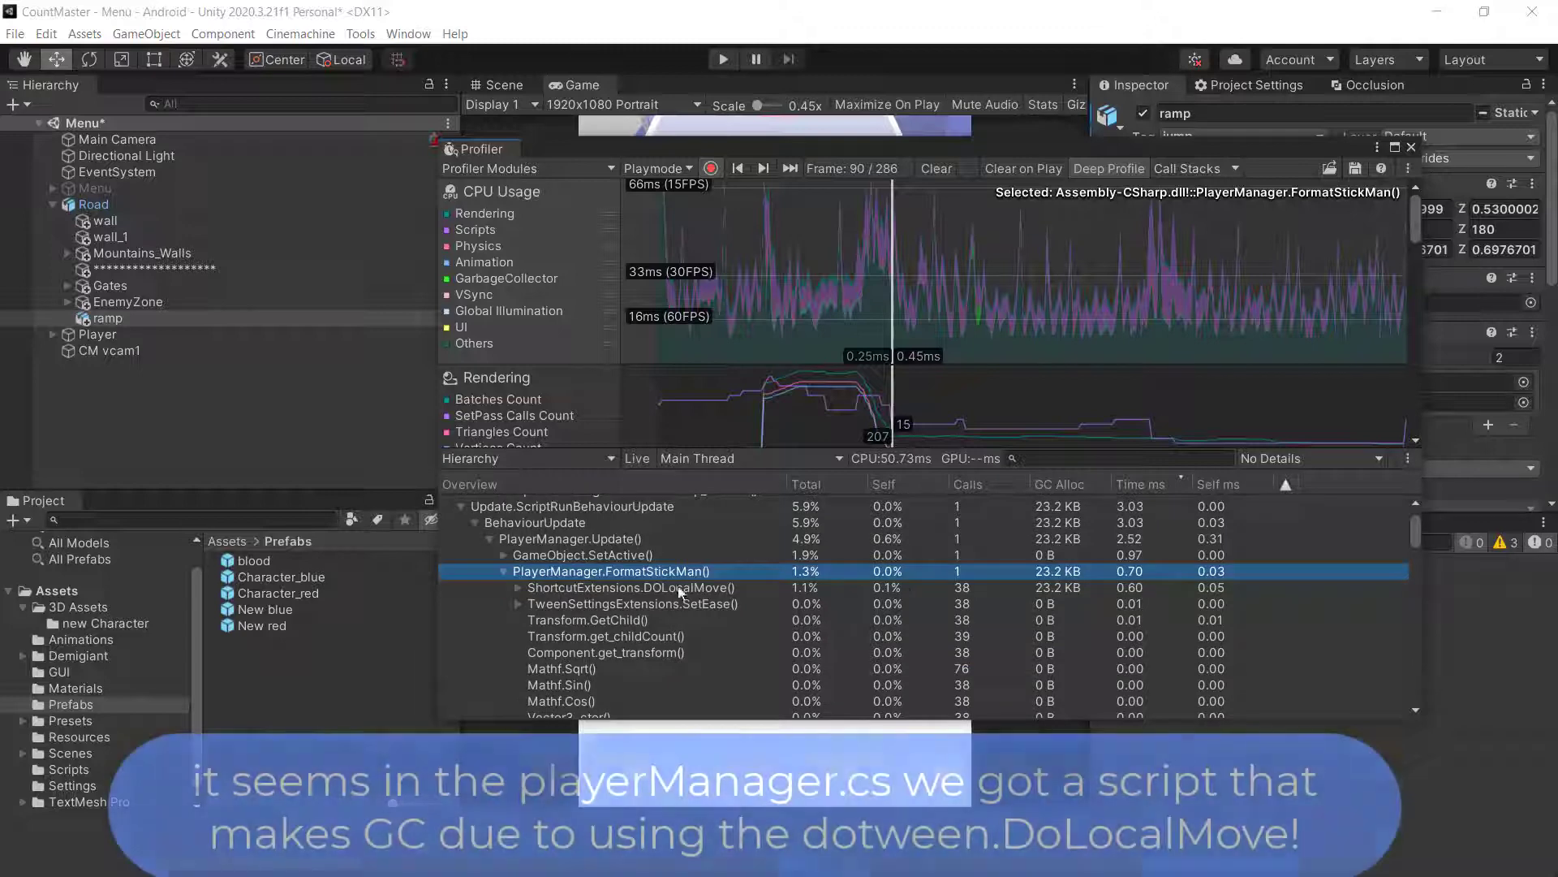
click(534, 588)
click(520, 588)
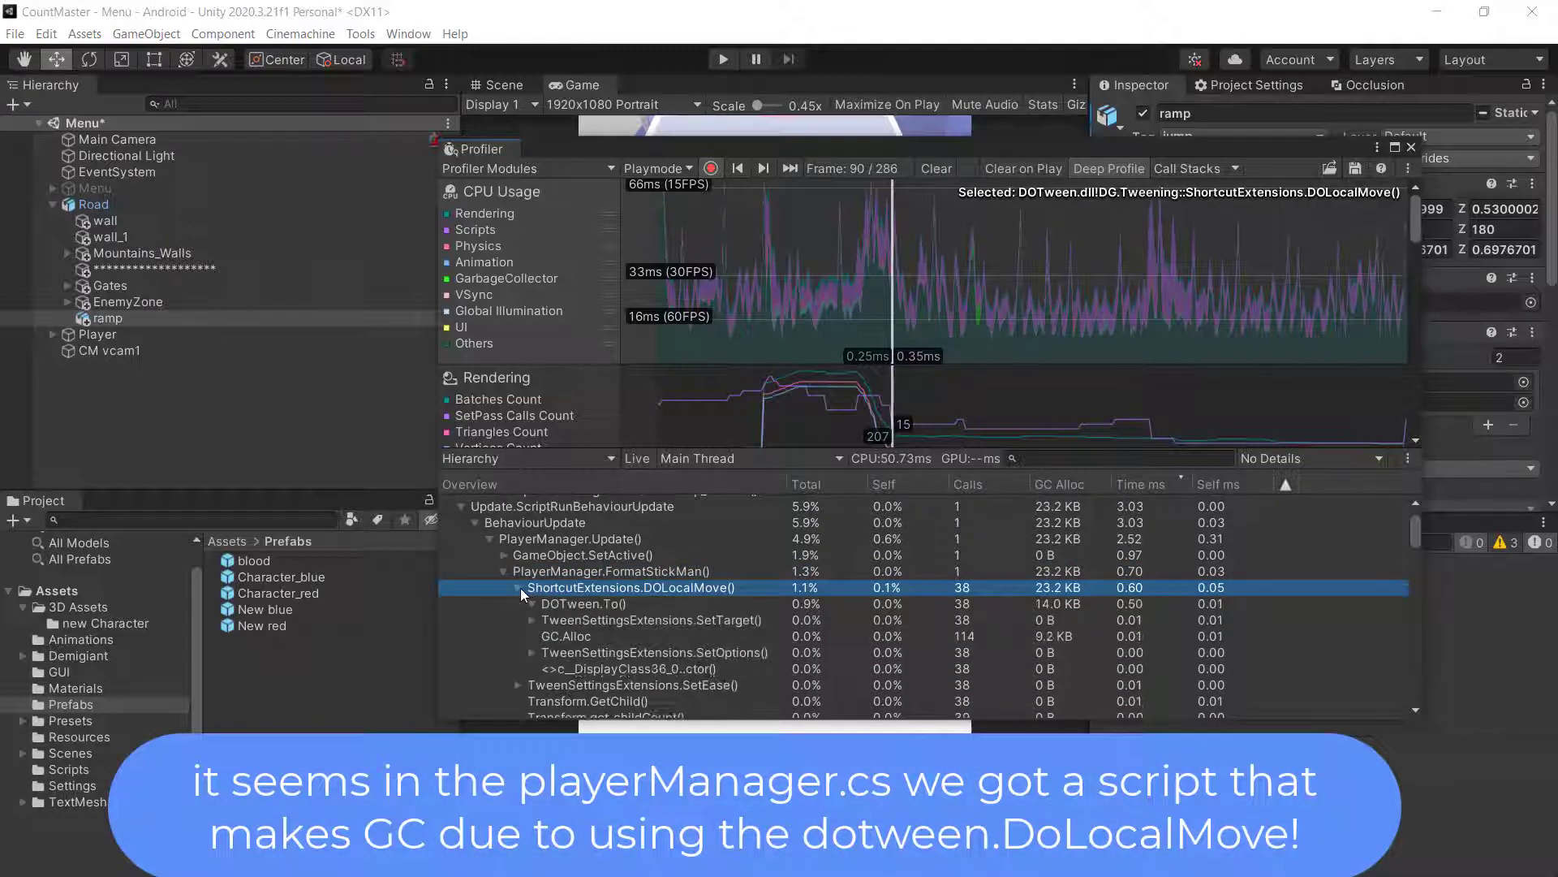
scroll(730, 609, down, 3)
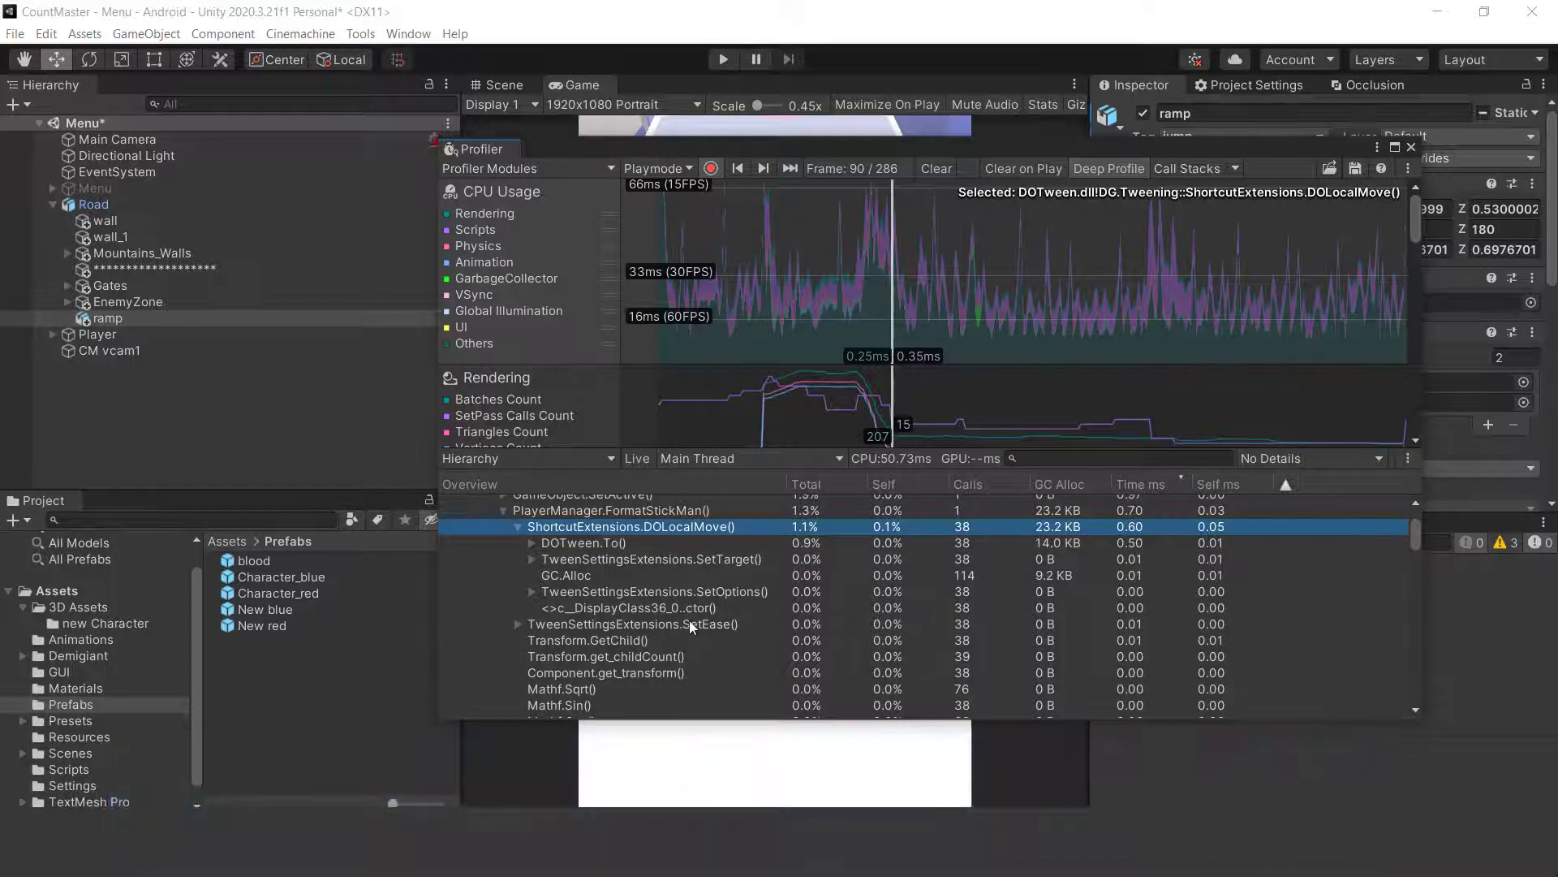
Switch to PlayerManager.cs in the code editor and search for "format" to find the DOLocalMove line in the FormatStickMan() definition
click(654, 511)
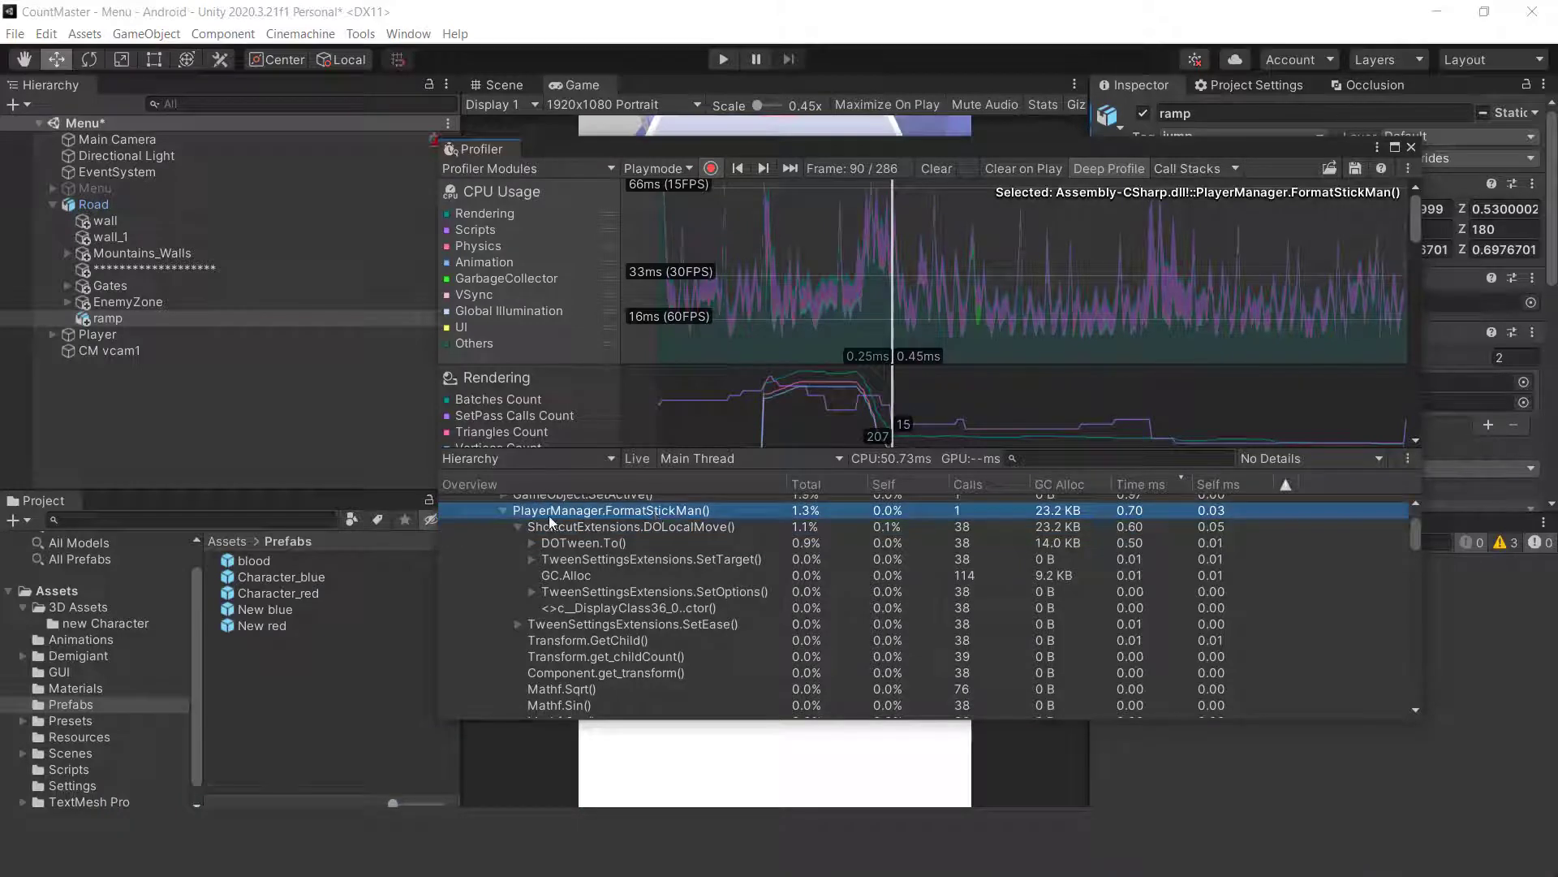
double_click(636, 528)
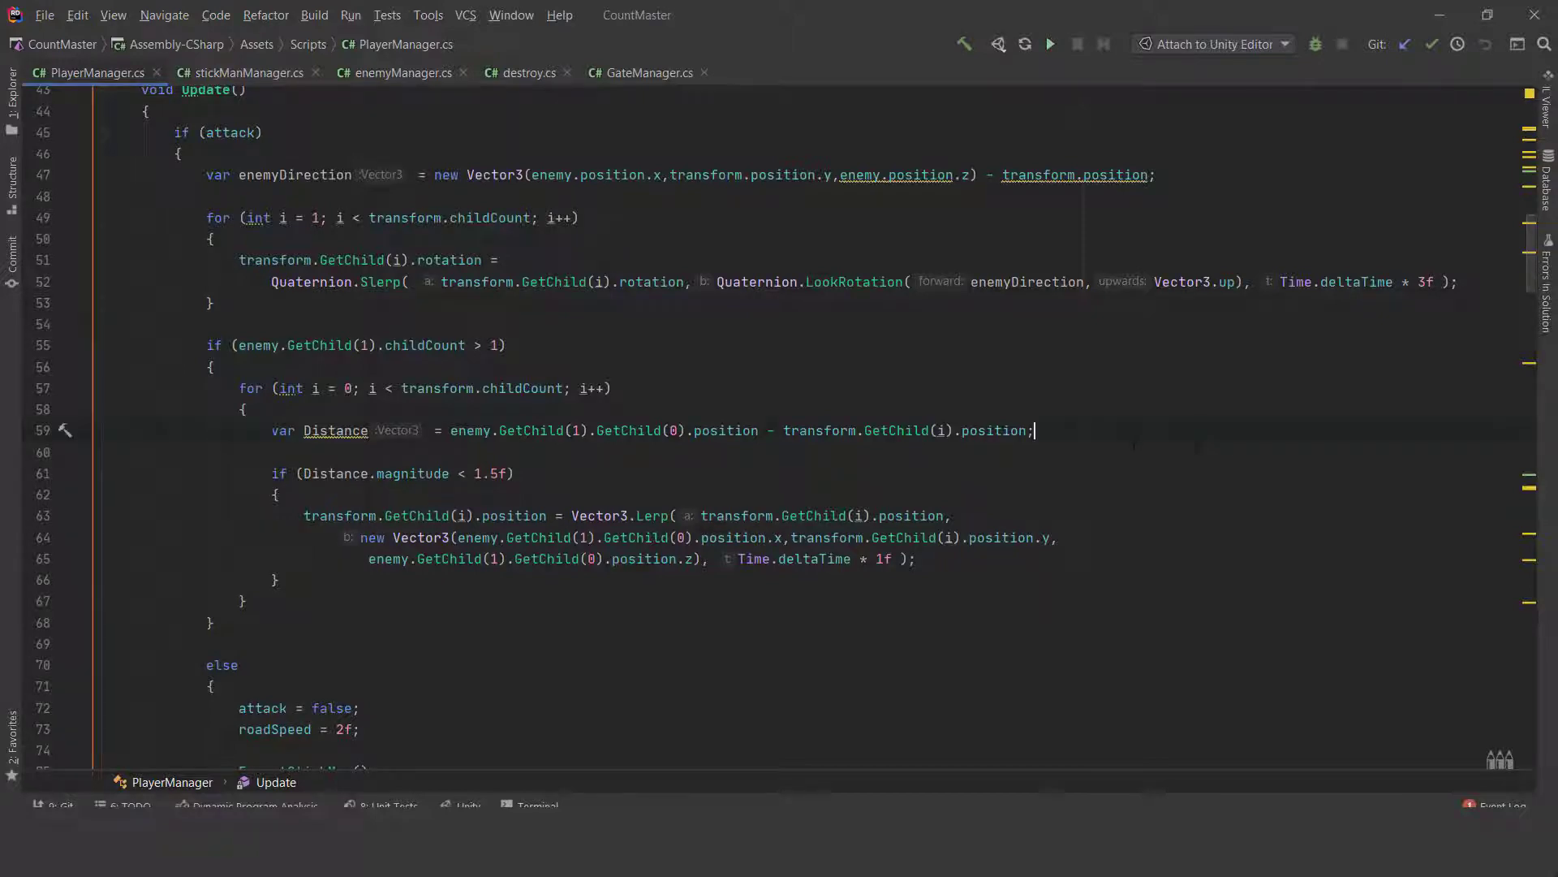
key(ctrl+f)
text(format)
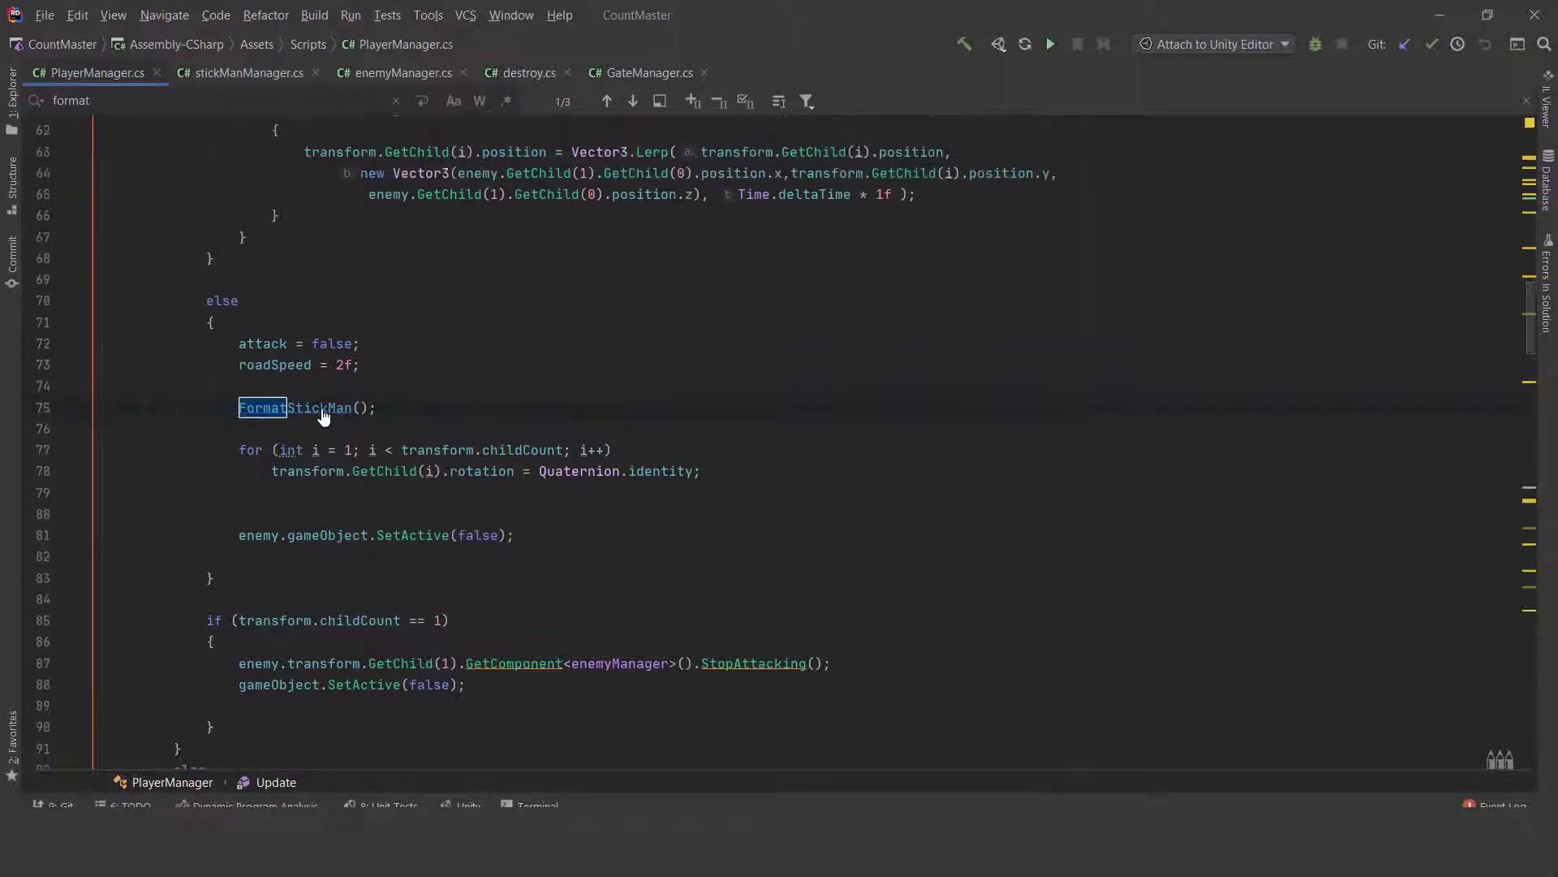
key(Return)
scroll(487, 439, down, 2)
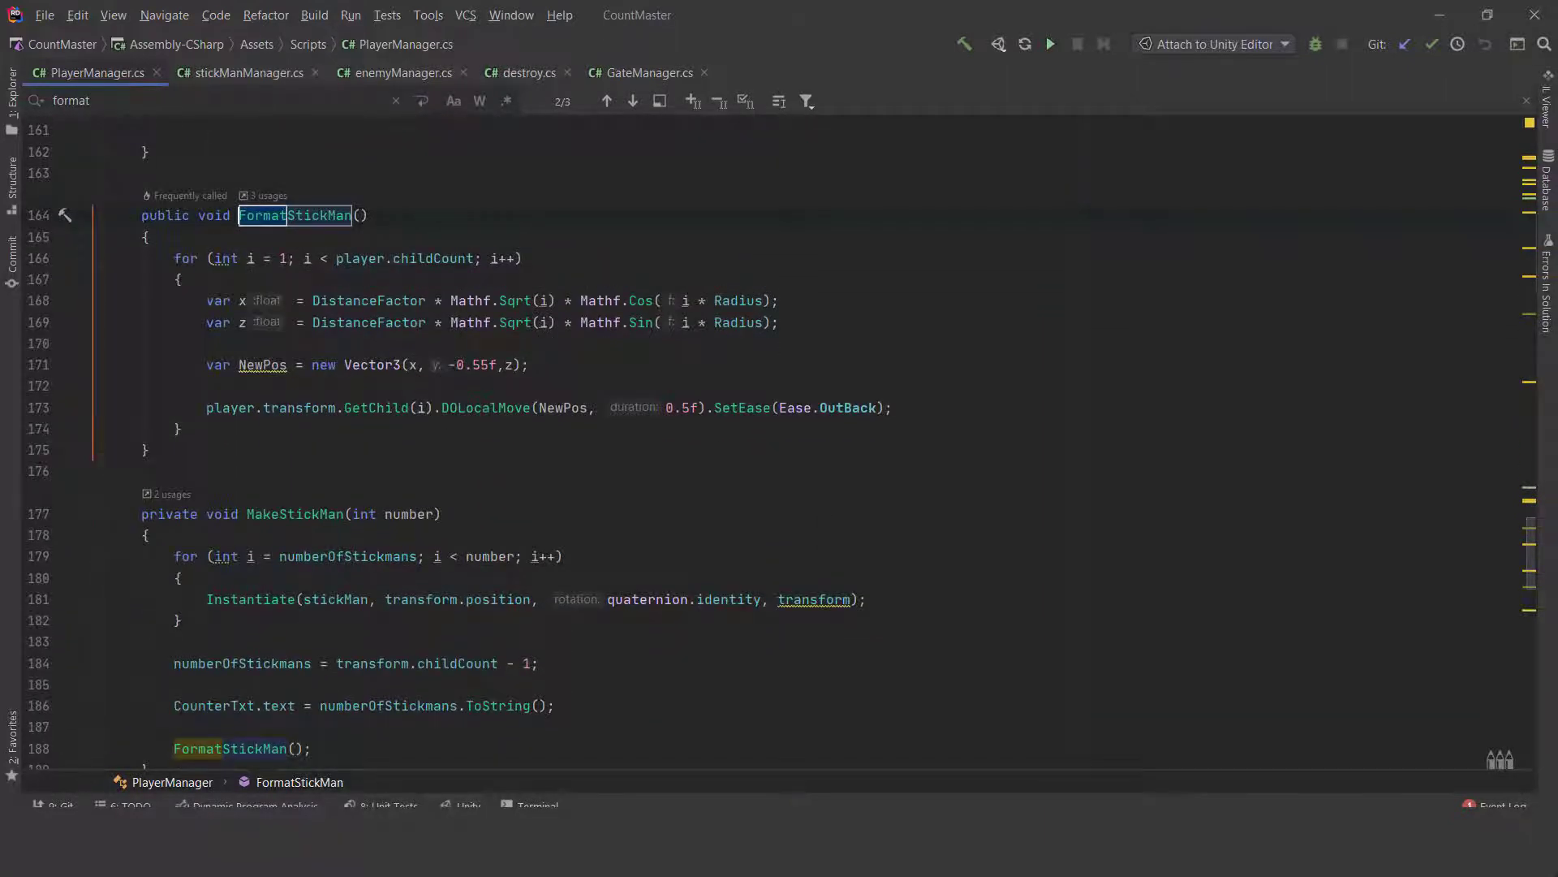
click(901, 408)
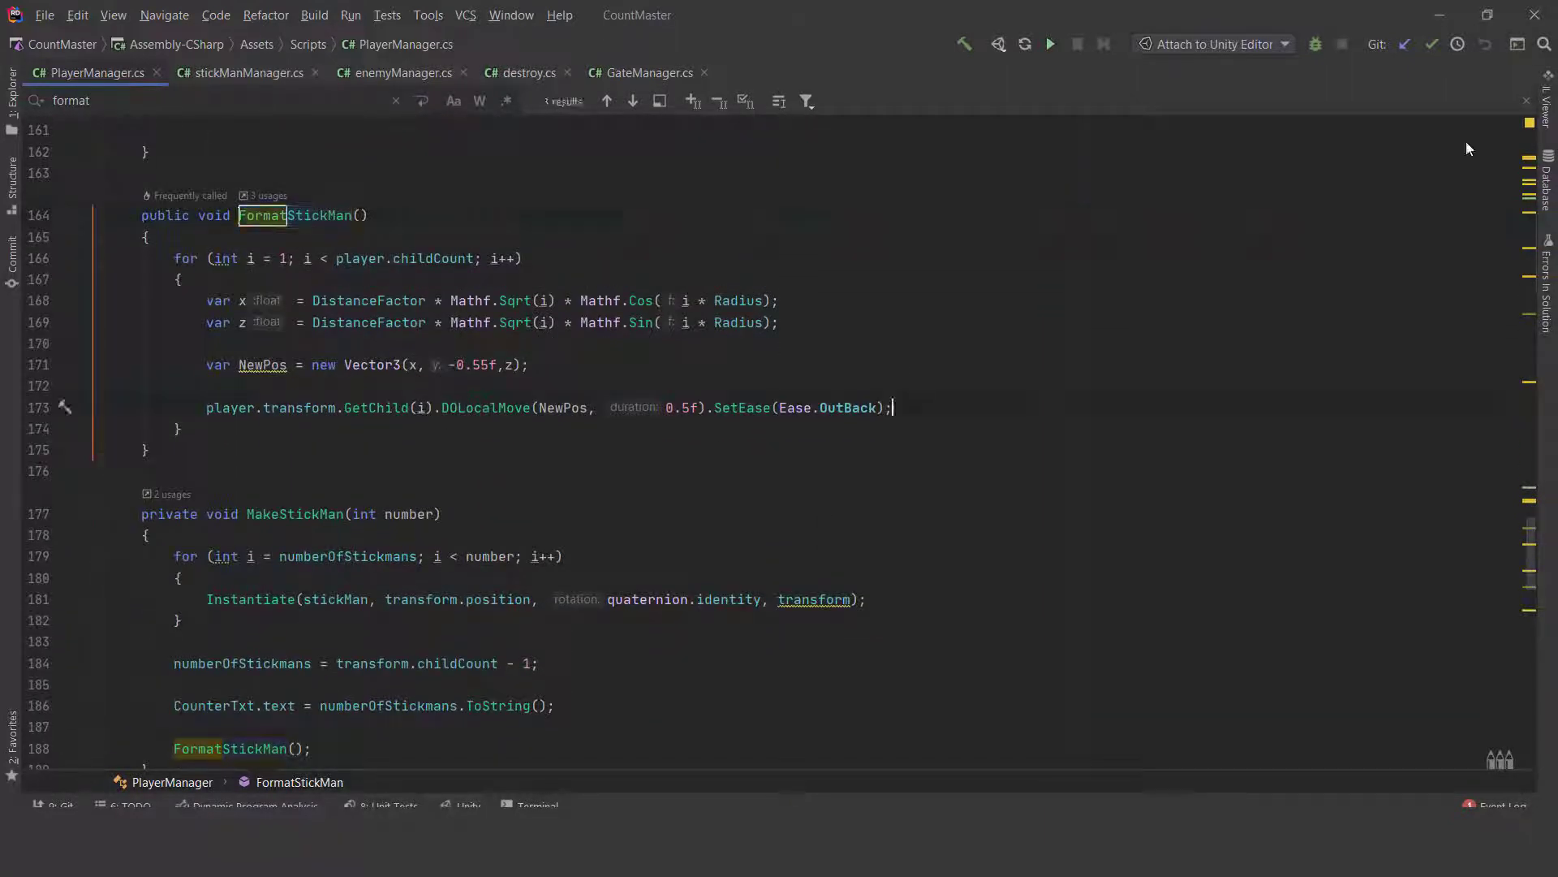
key(Escape)
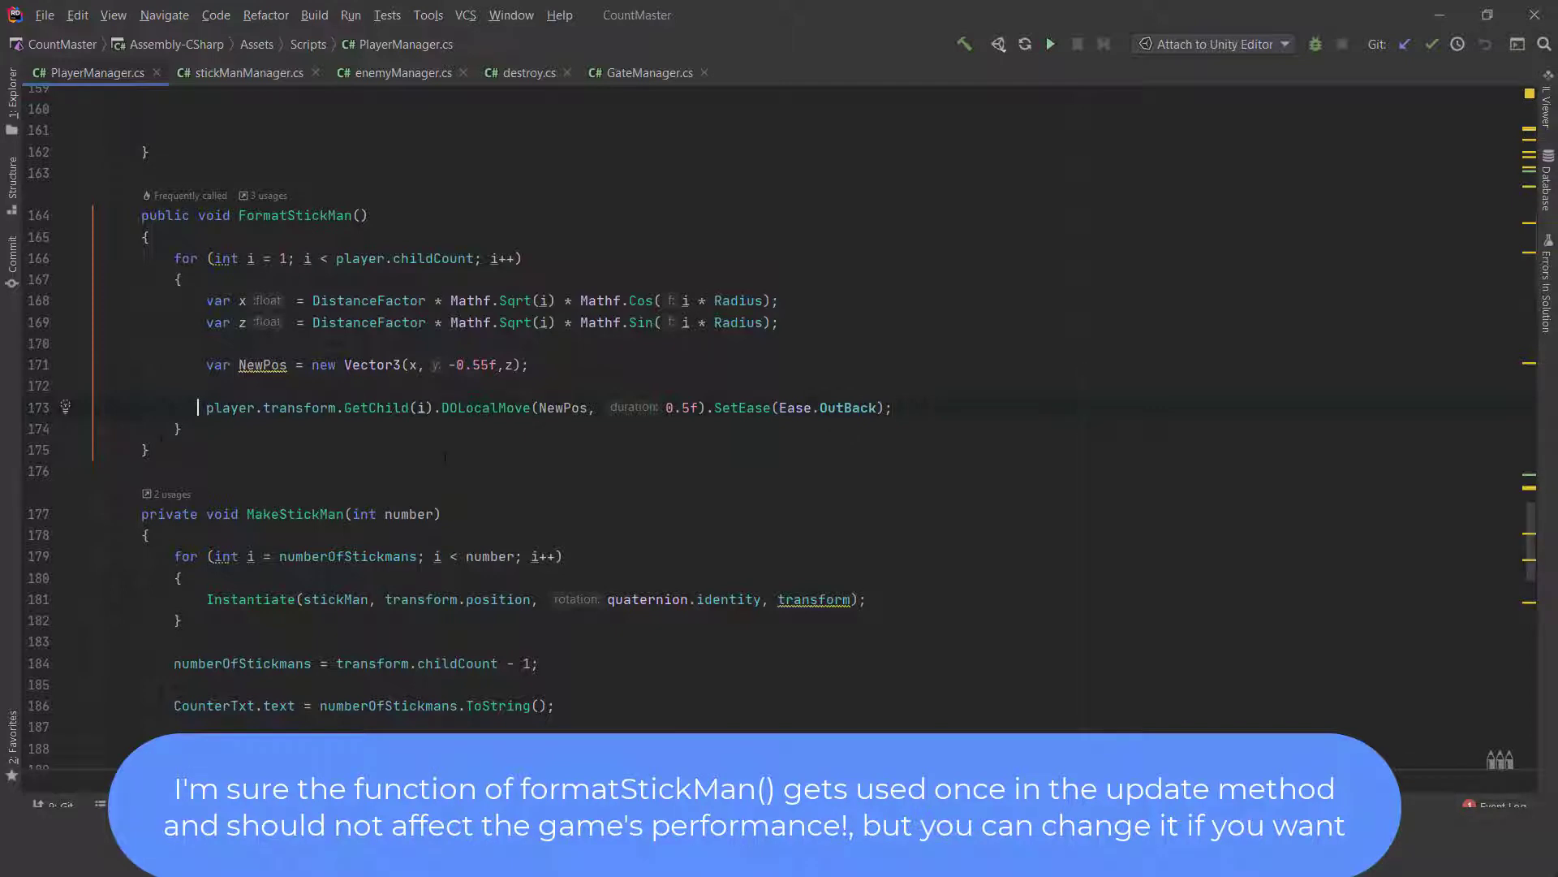
Review where Update() calls FormatStickMan() and under which conditions, reading through the surrounding PlayerManager.cs code
scroll(445, 457, up, 1)
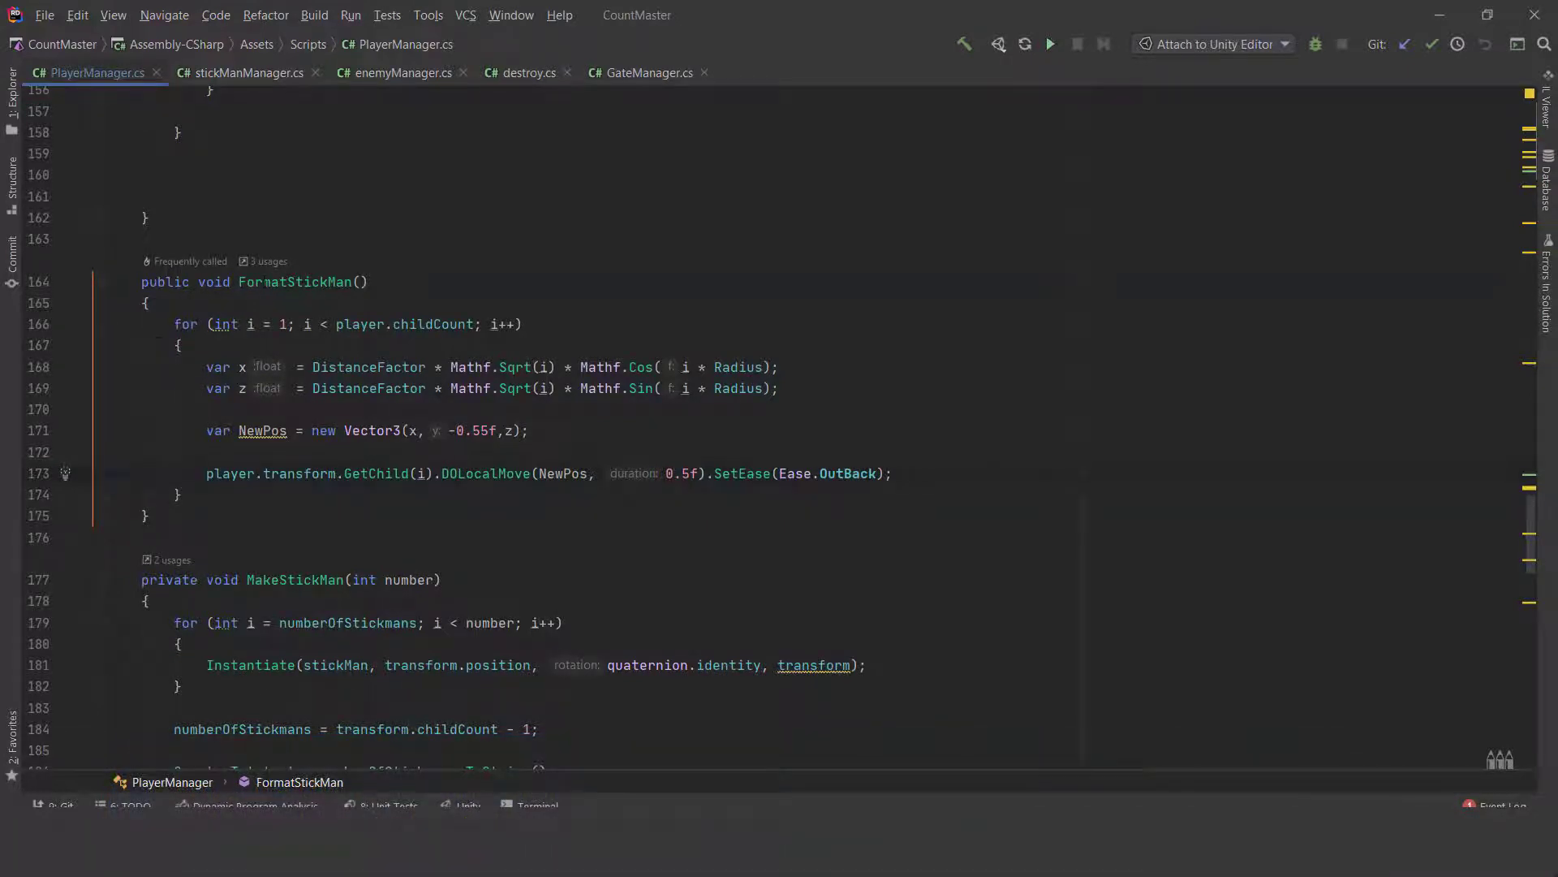
scroll(779, 430, up, 15)
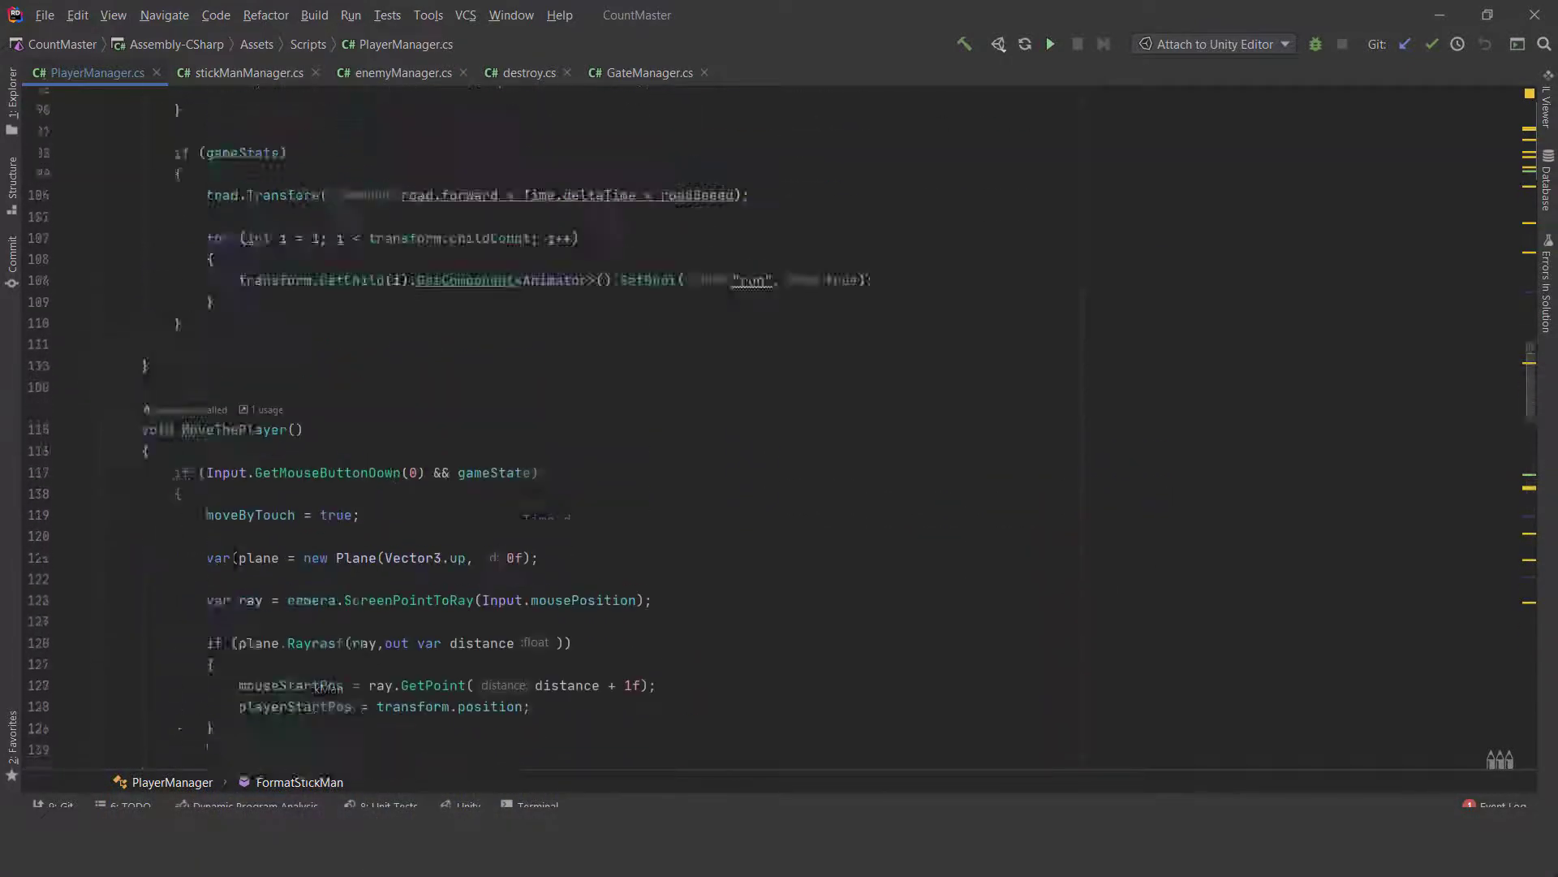
scroll(779, 430, up, 20)
scroll(779, 430, down, 8)
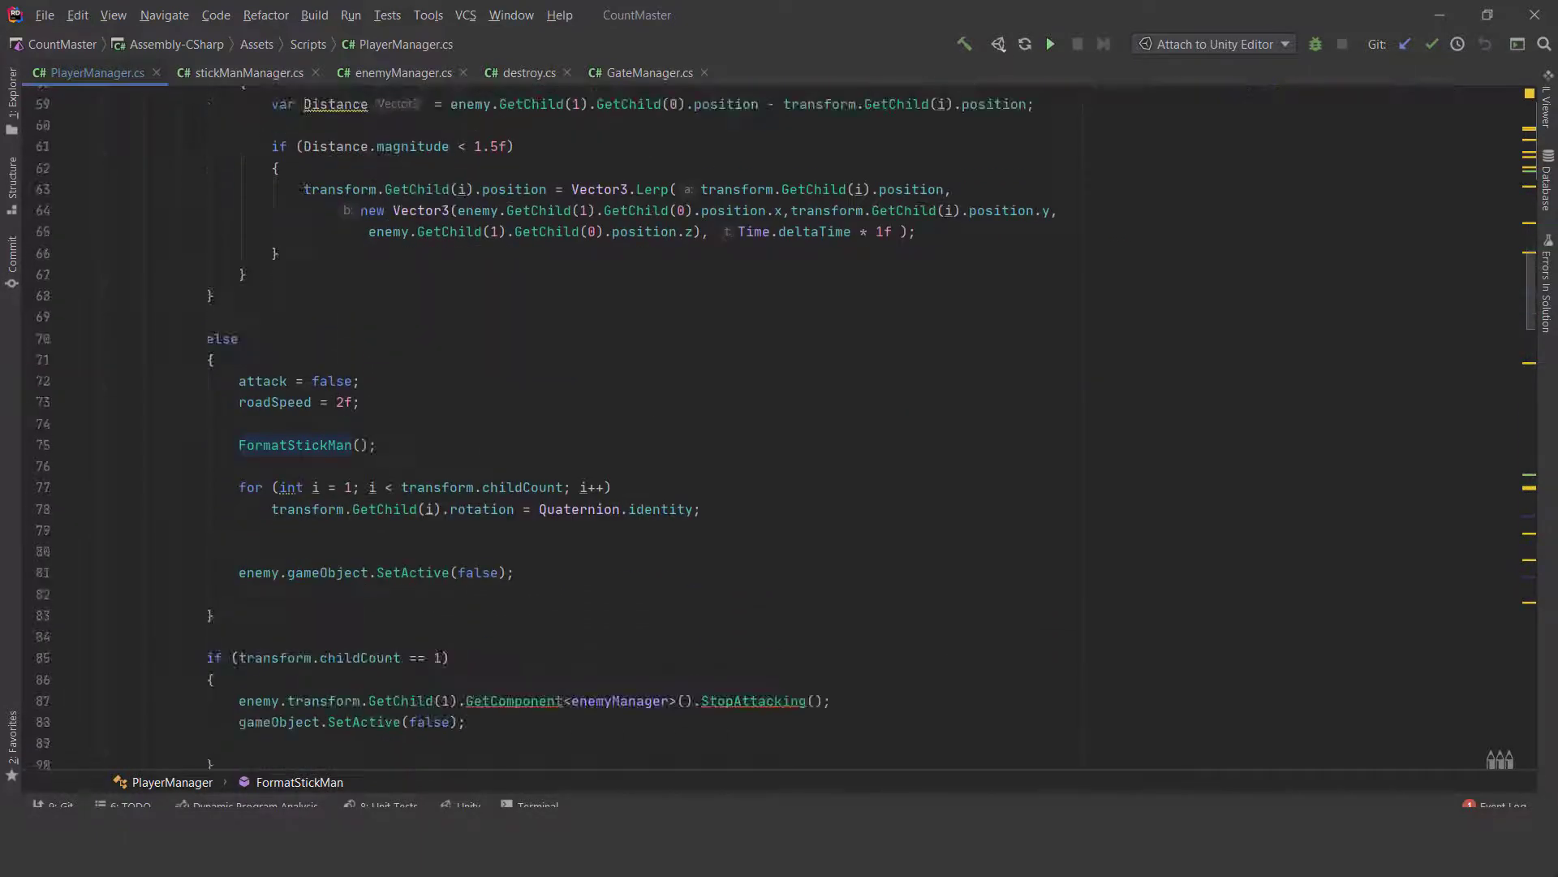
scroll(780, 430, down, 10)
scroll(779, 430, up, 9)
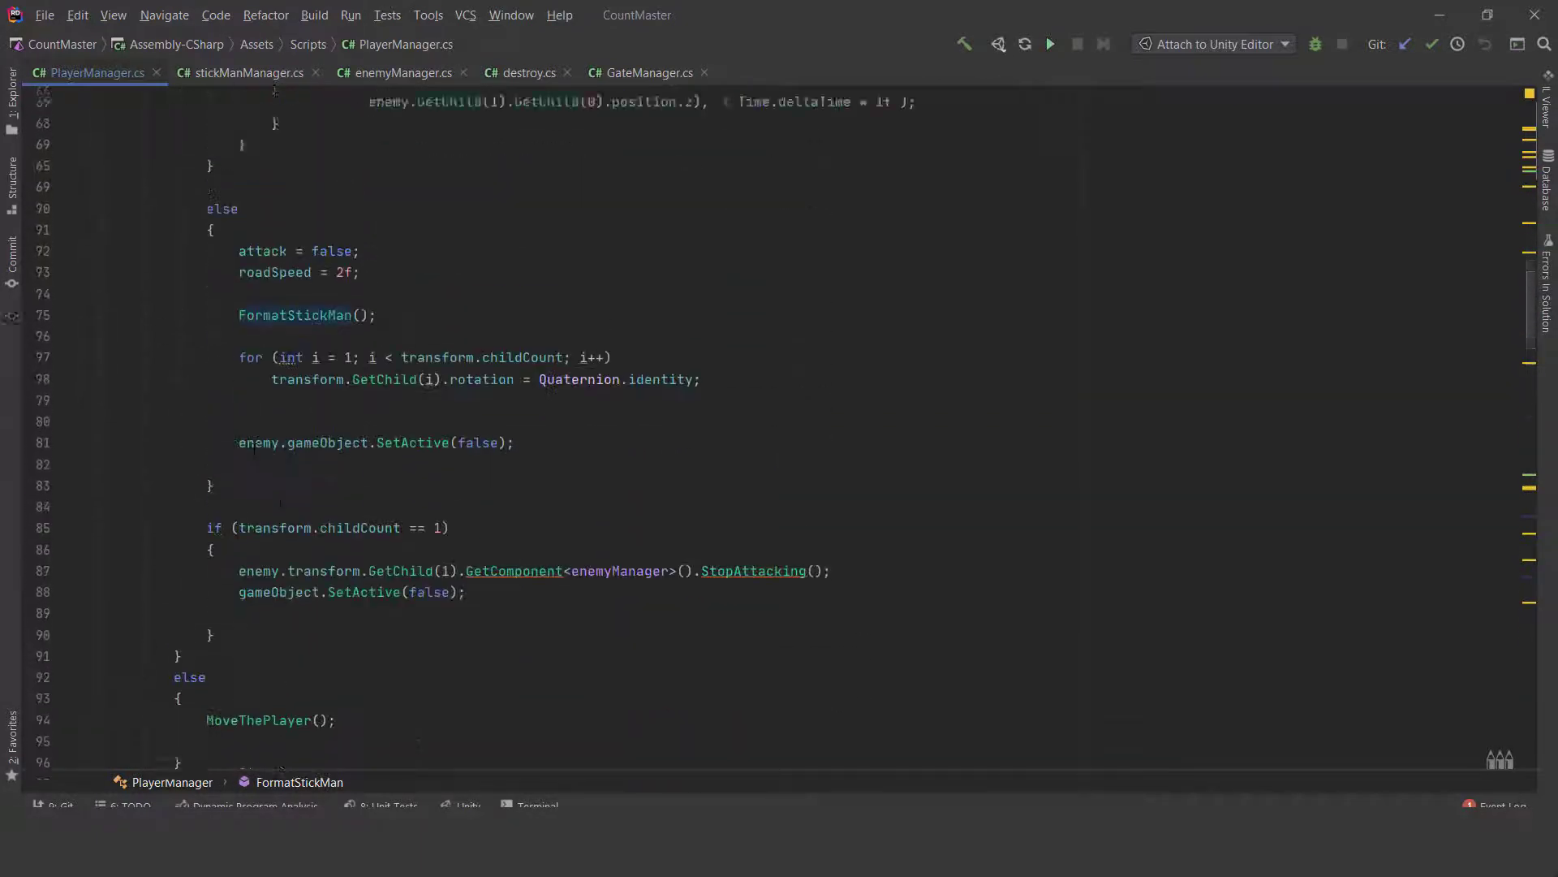
click(239, 357)
scroll(309, 501, up, 3)
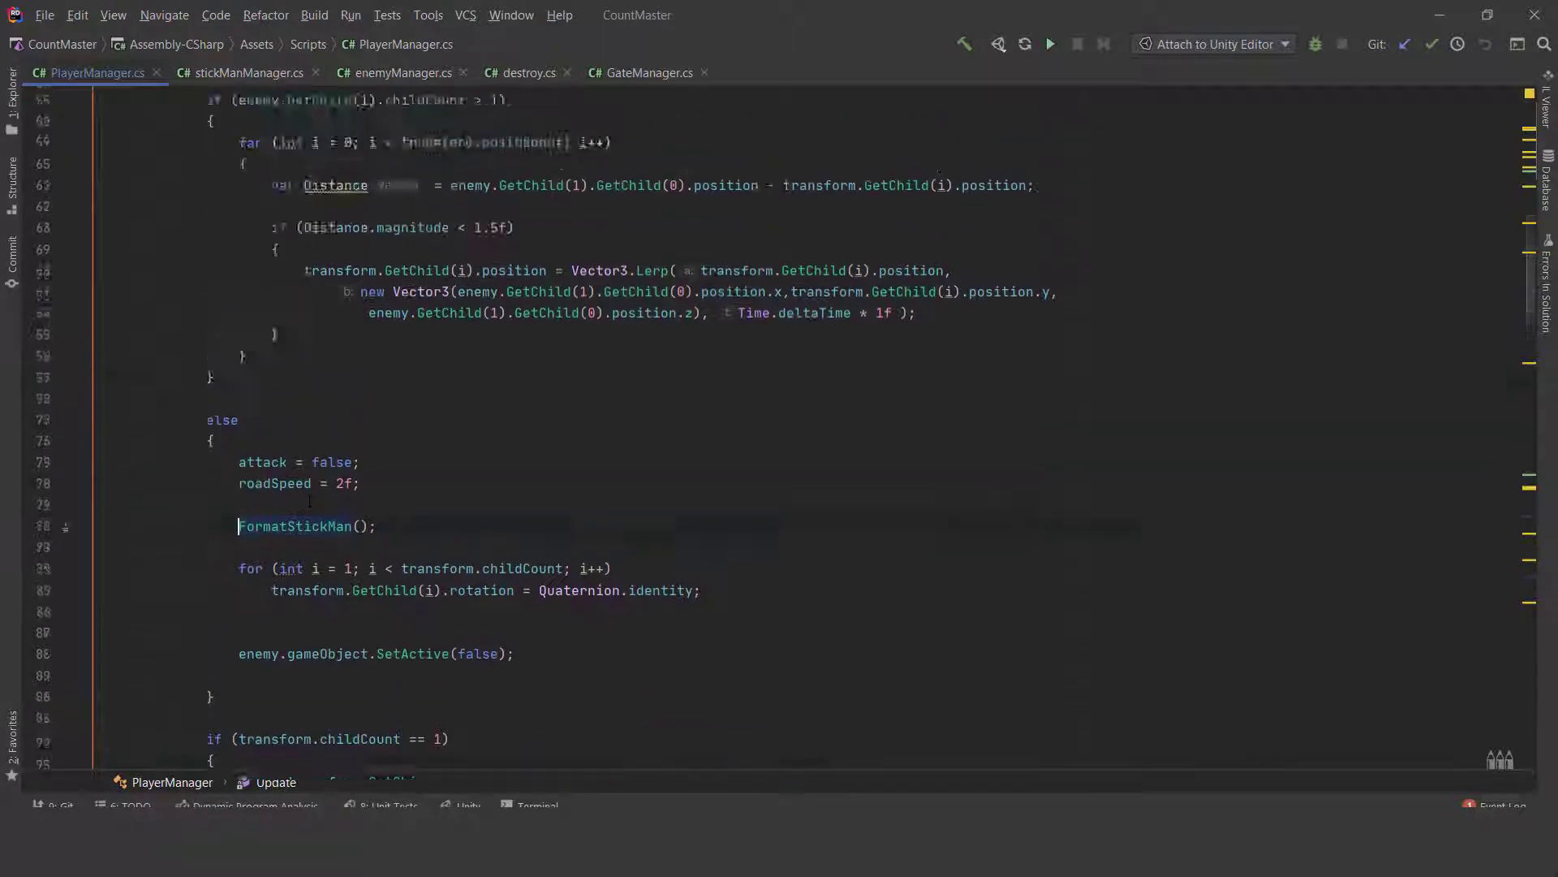
scroll(309, 500, up, 5)
scroll(323, 441, down, 11)
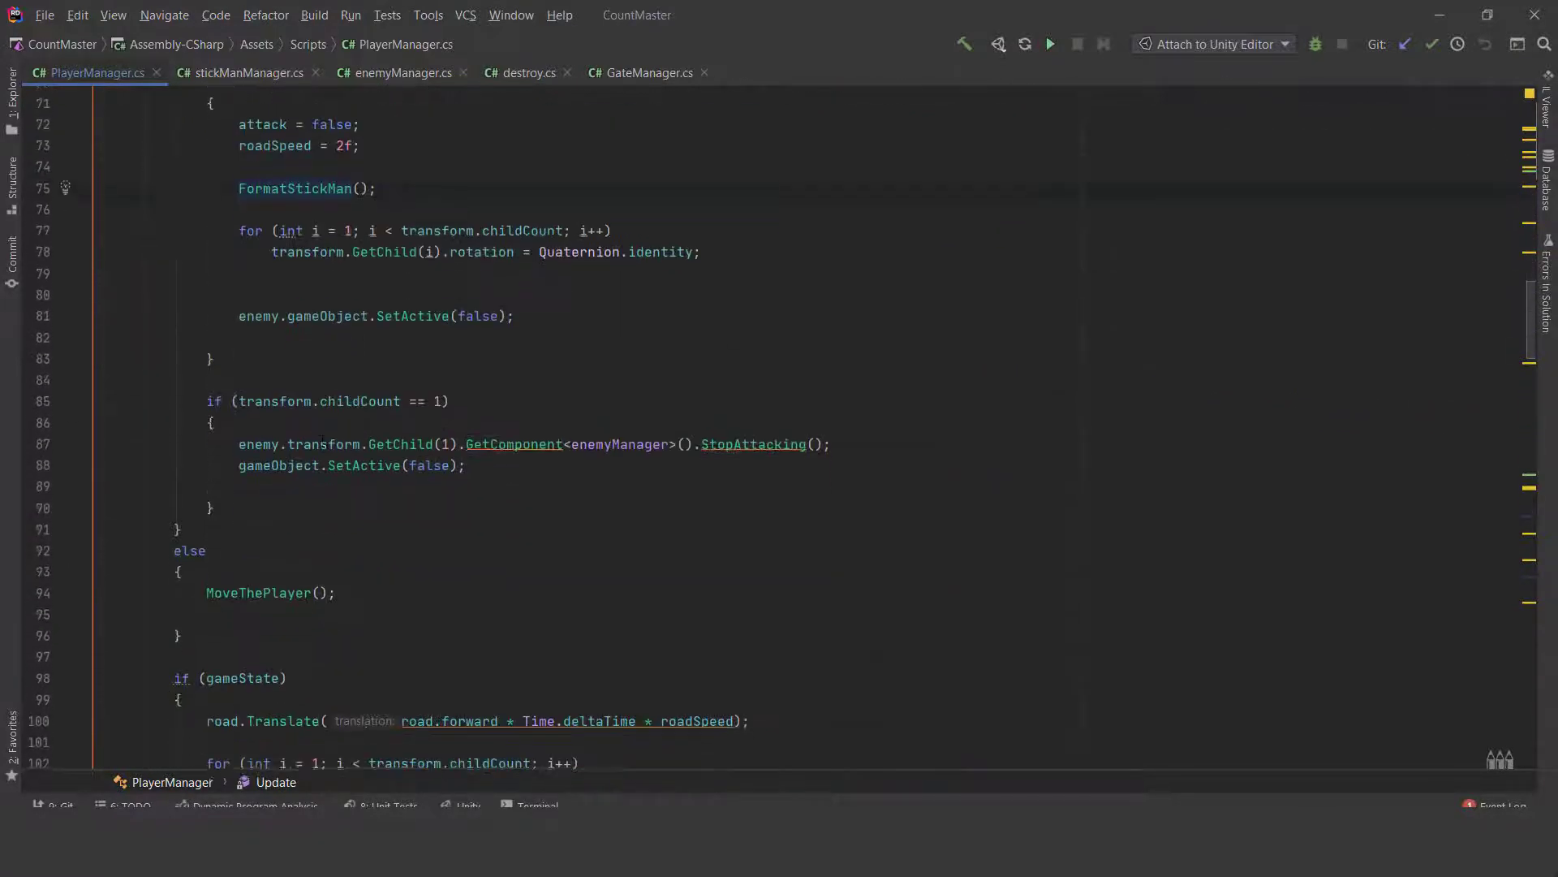
scroll(322, 441, down, 13)
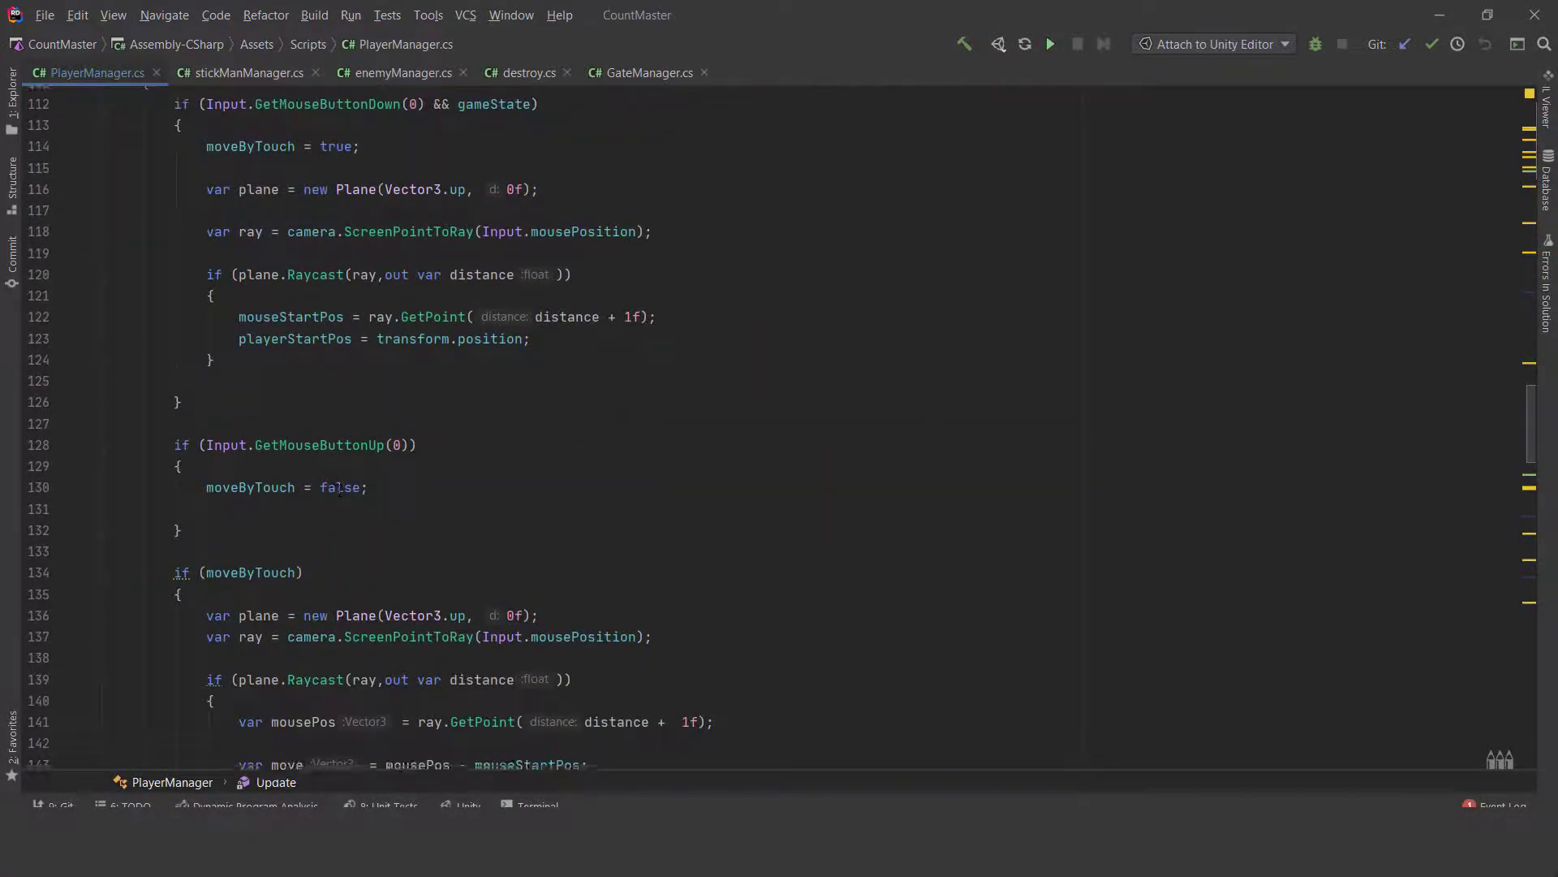
scroll(339, 488, up, 5)
scroll(334, 480, down, 20)
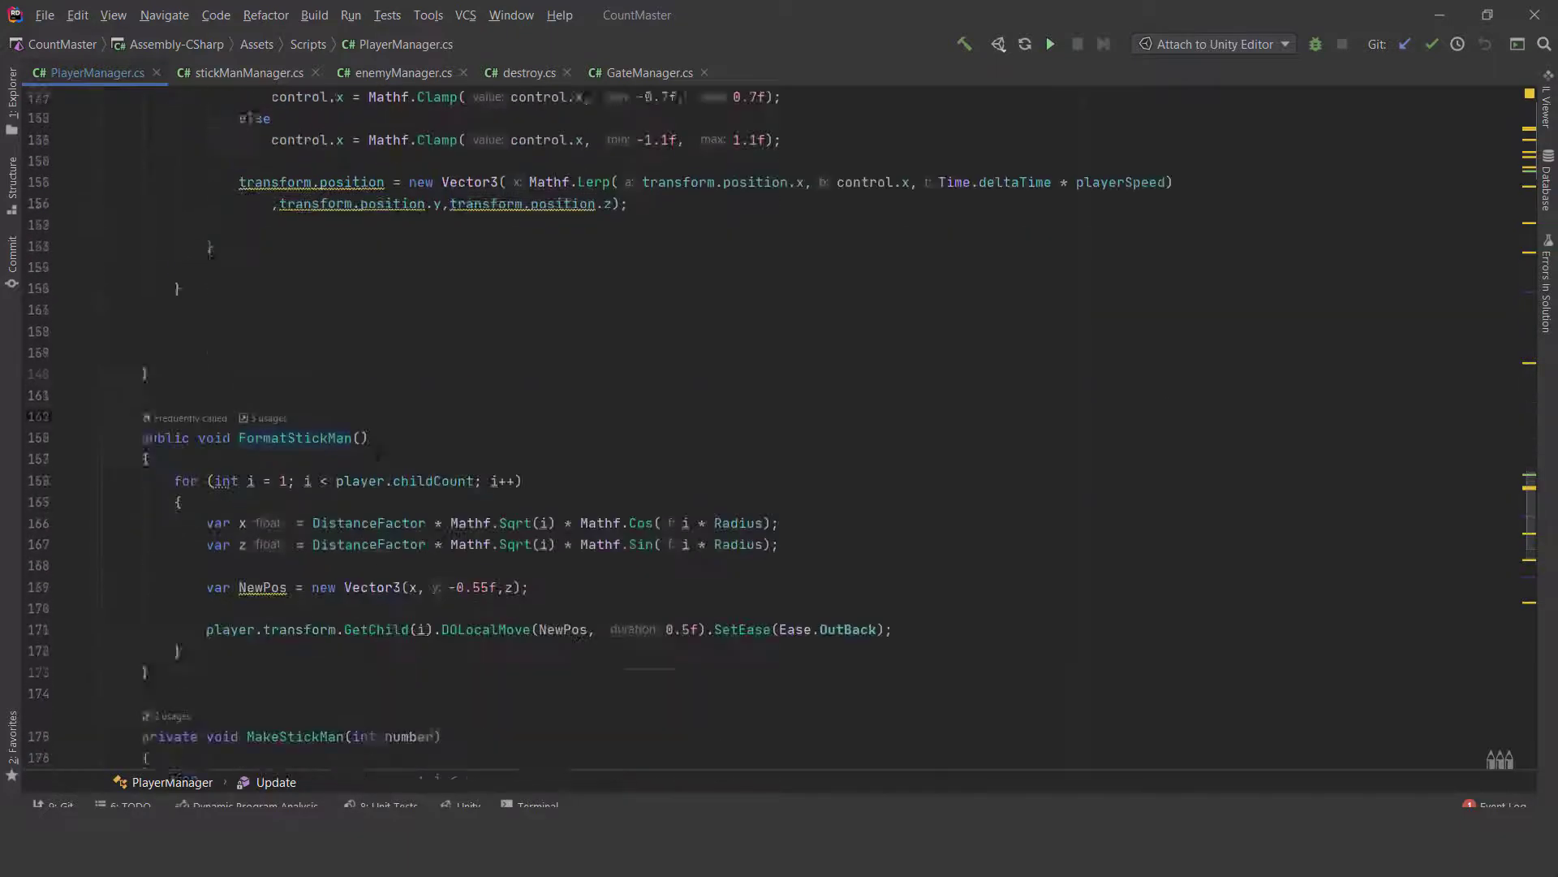
Add a print statement with a short test message after the for loop in FormatStickMan()
click(187, 297)
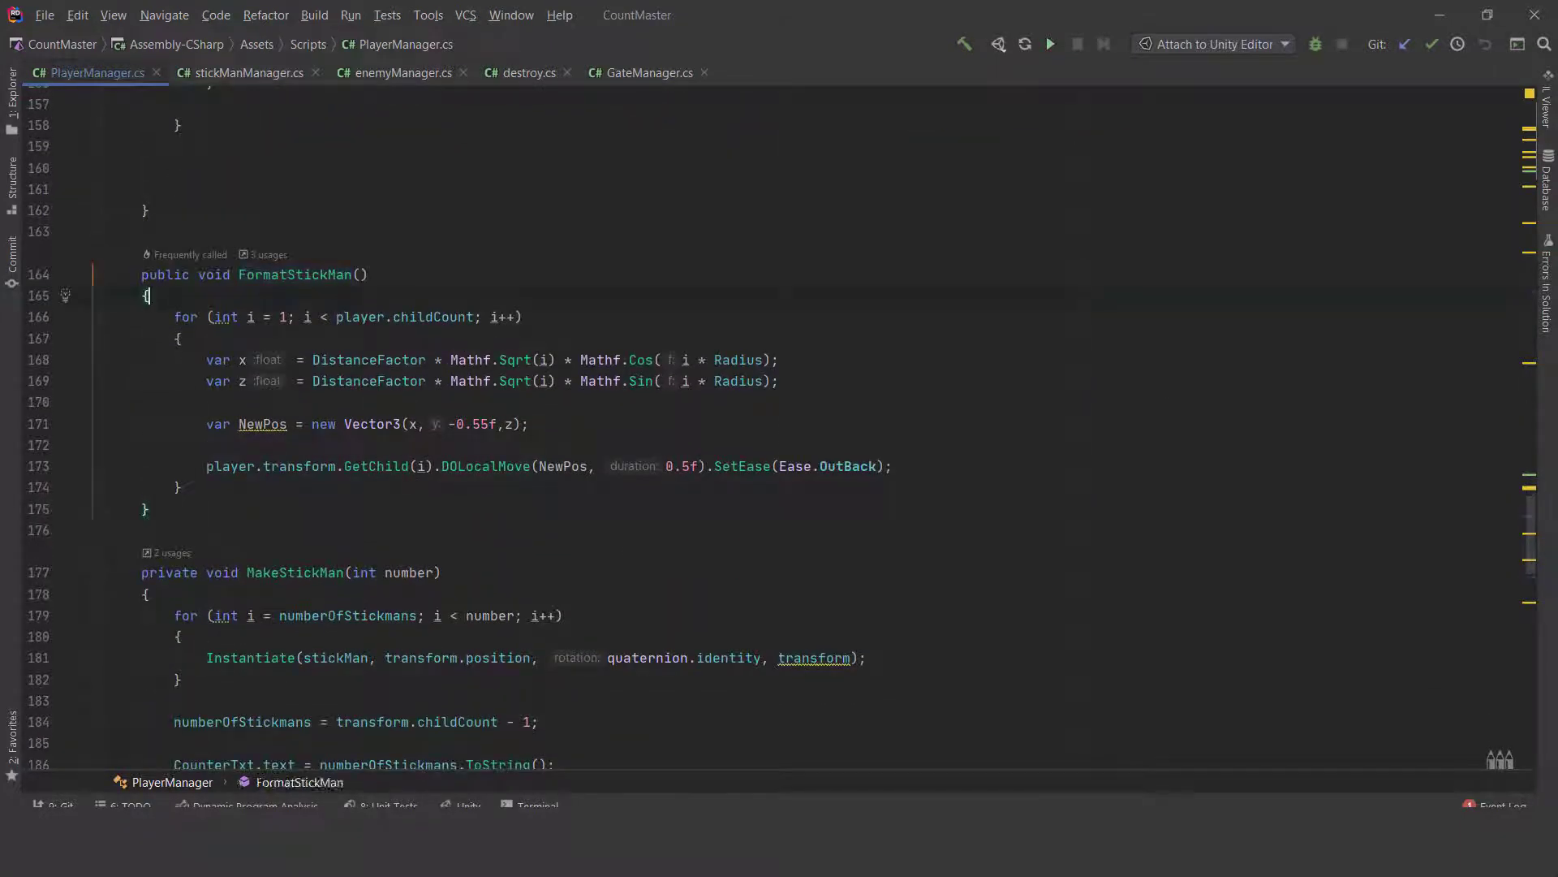
click(487, 489)
key(Return)
key(Return)
text(pri)
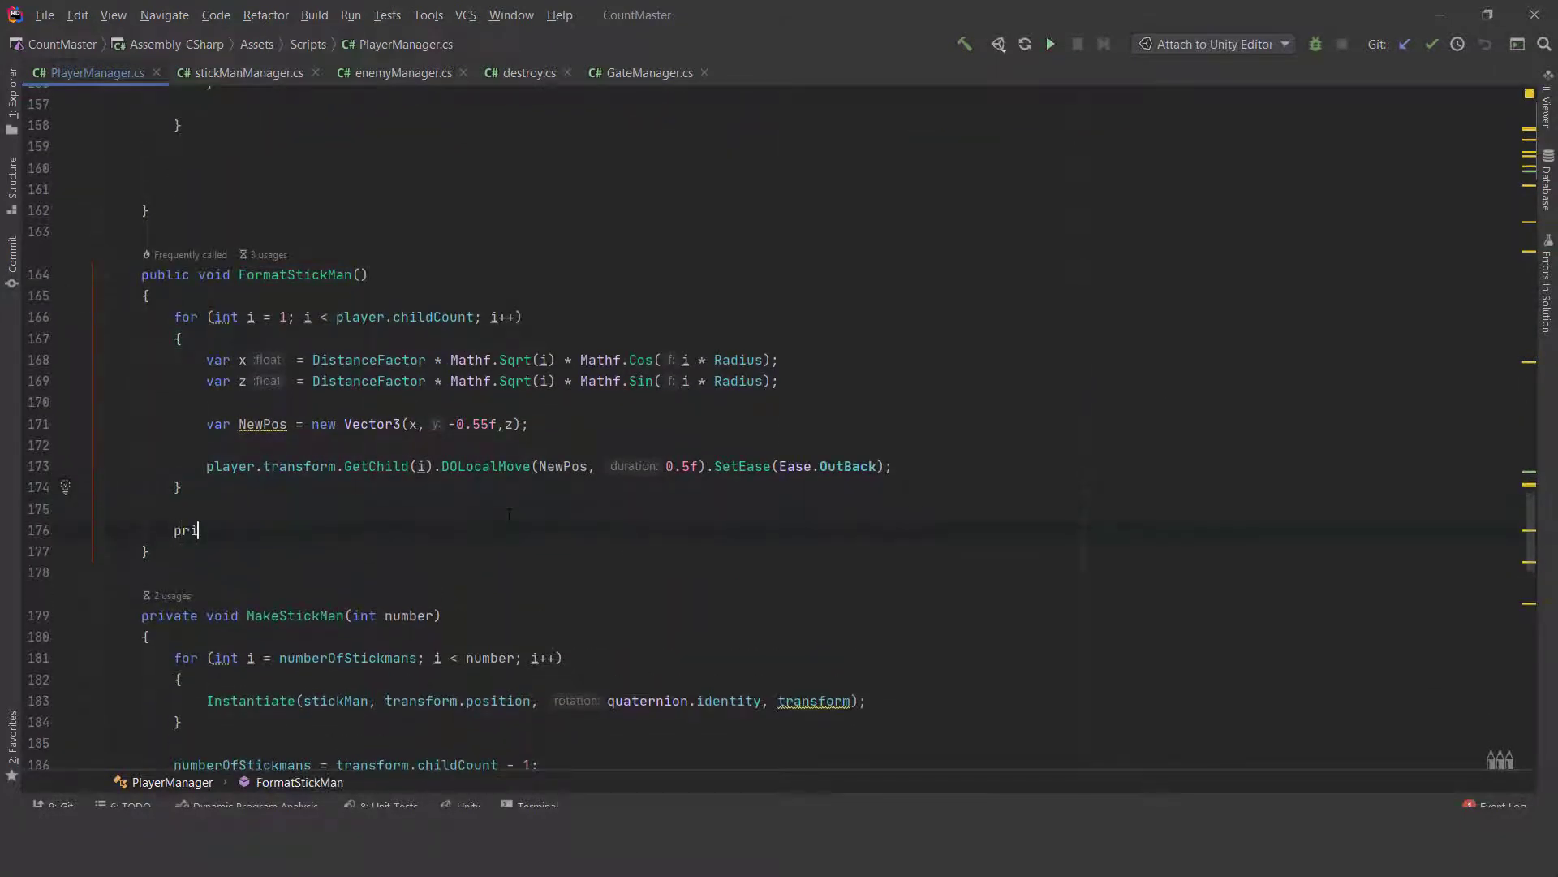
text(nt("format)
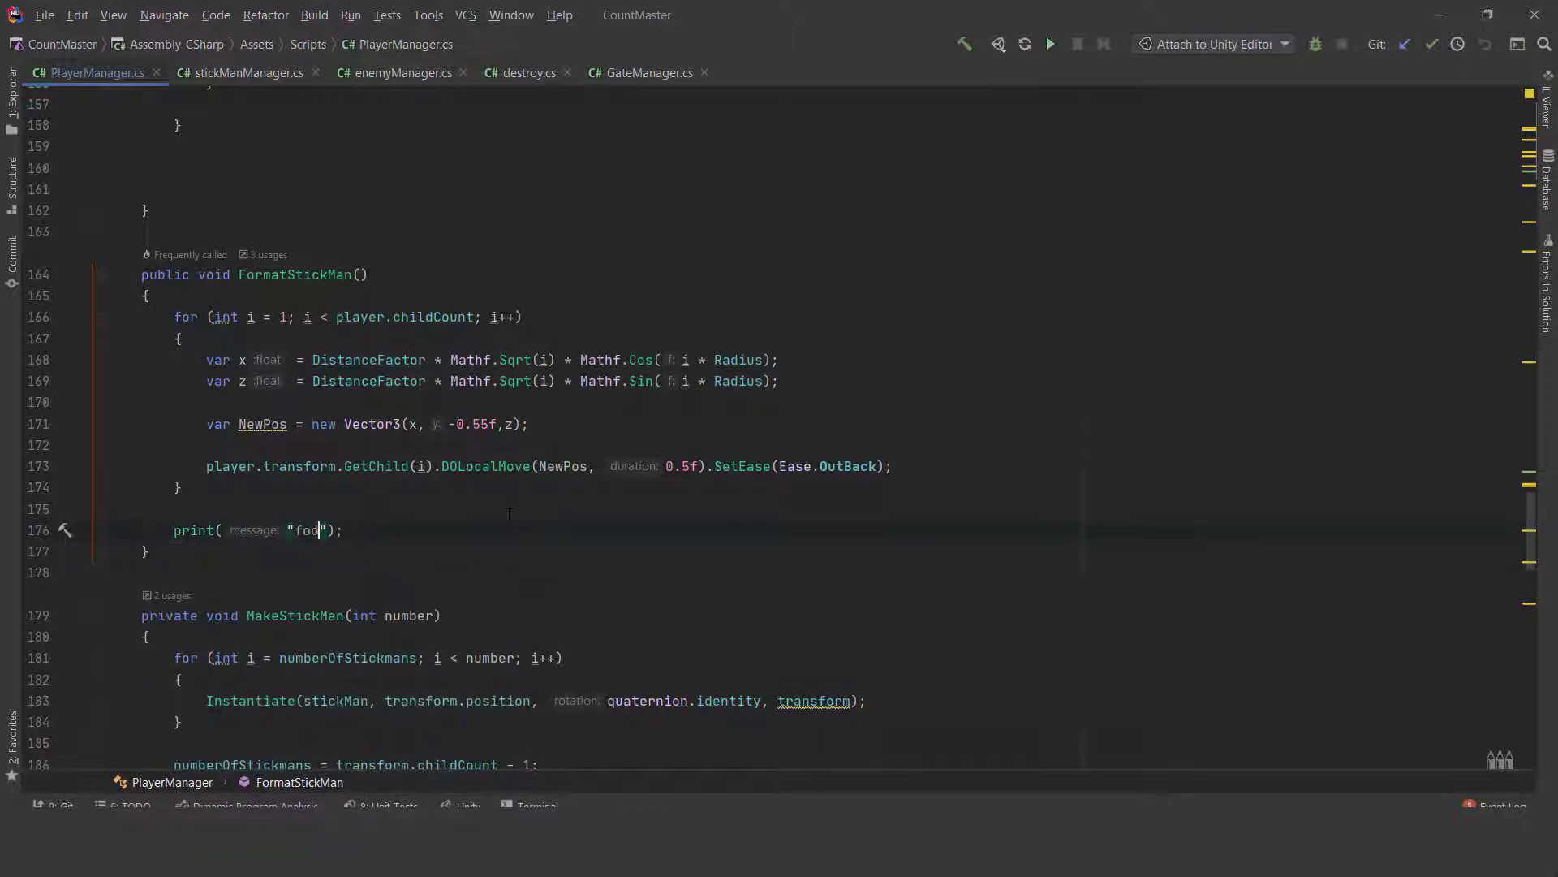
text(...)
Switch to Unity and play-test the game, steering the player through the run to check how often FormatStickMan() prints, and end the test
click(1440, 15)
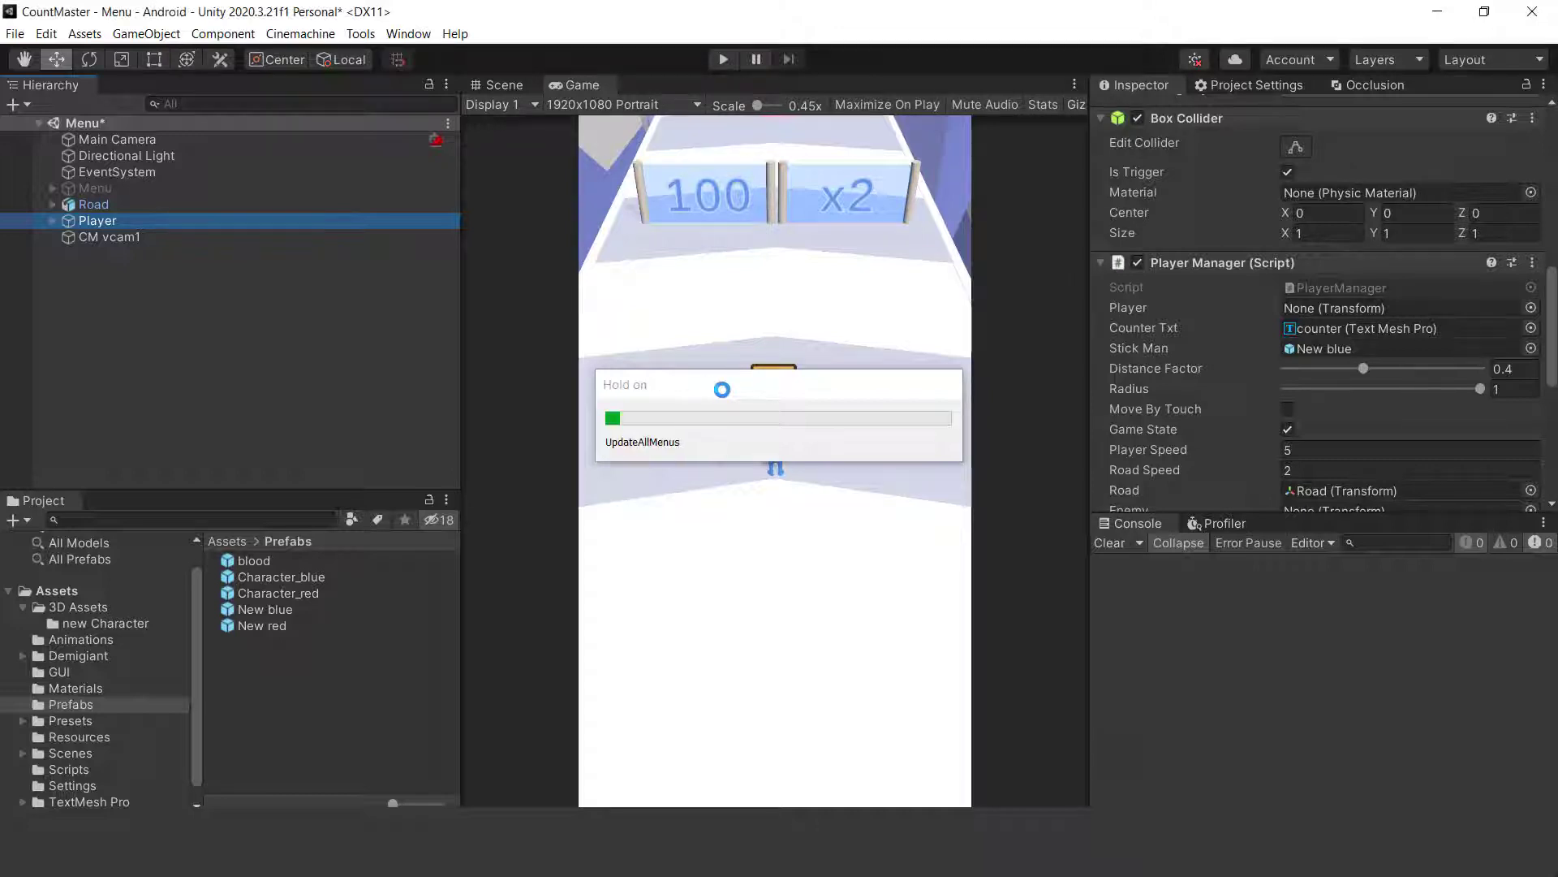
click(724, 60)
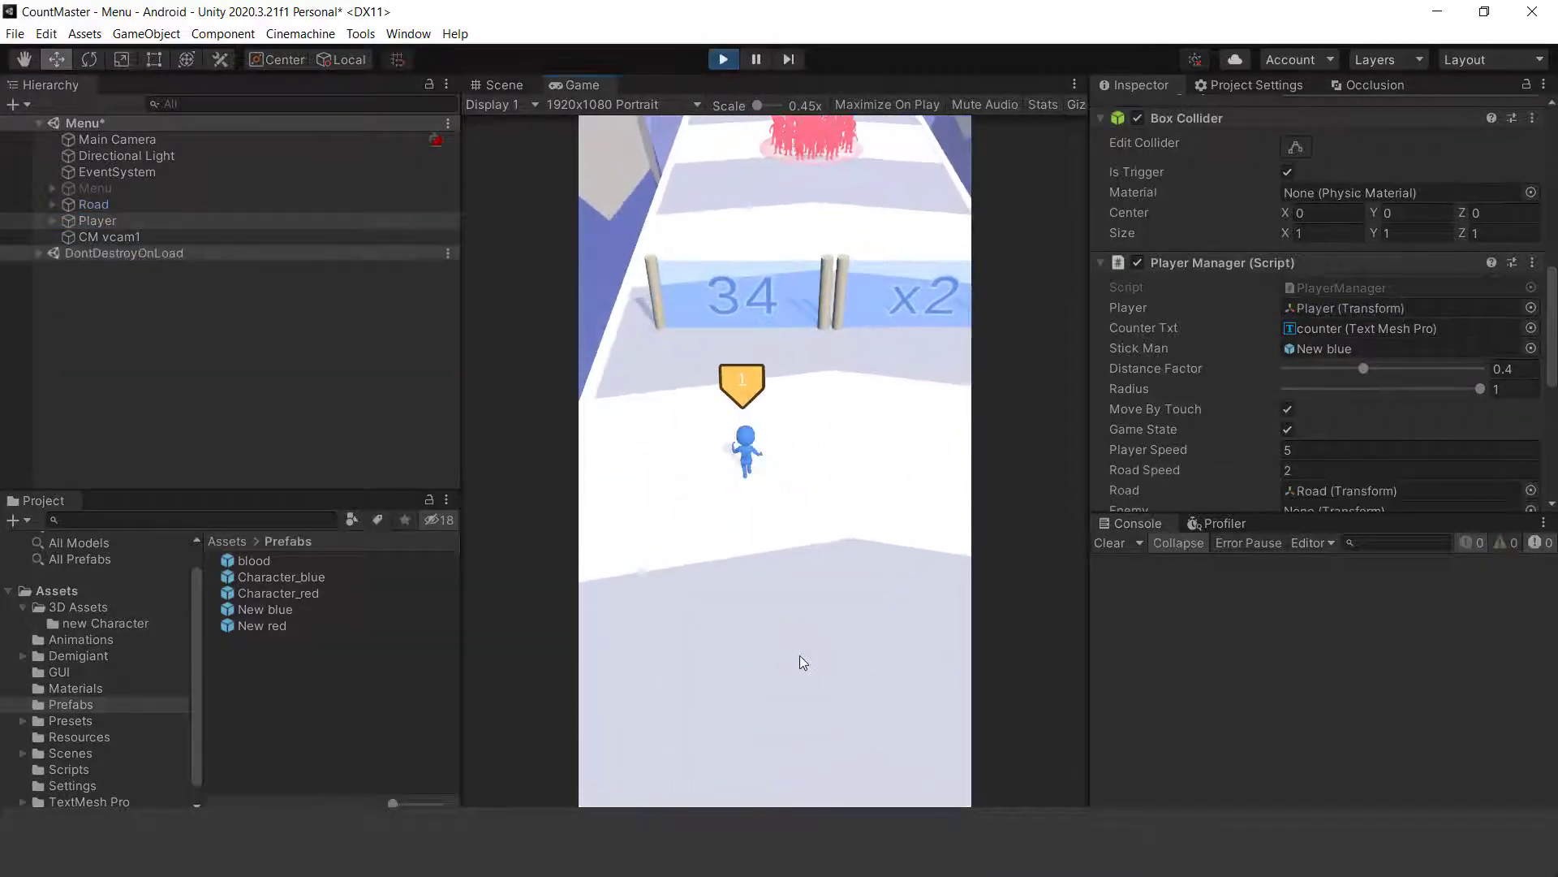
drag(800, 656, 814, 662)
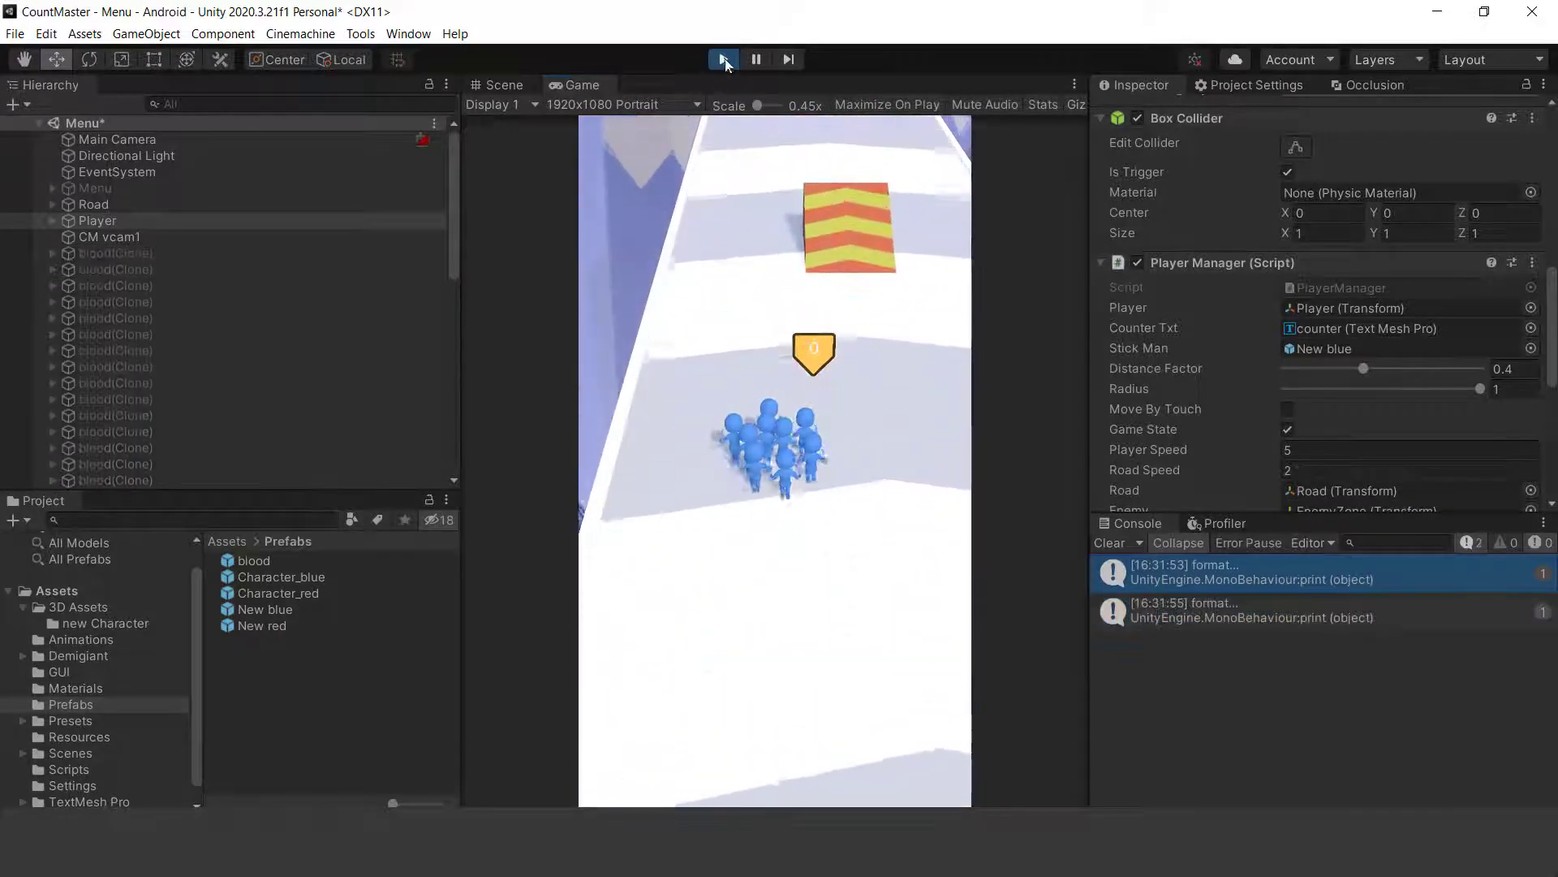
click(724, 59)
Open the source of the "format..." console message, delete that print statement from FormatStickMan() in PlayerManager.cs, and return to Unity
double_click(1282, 576)
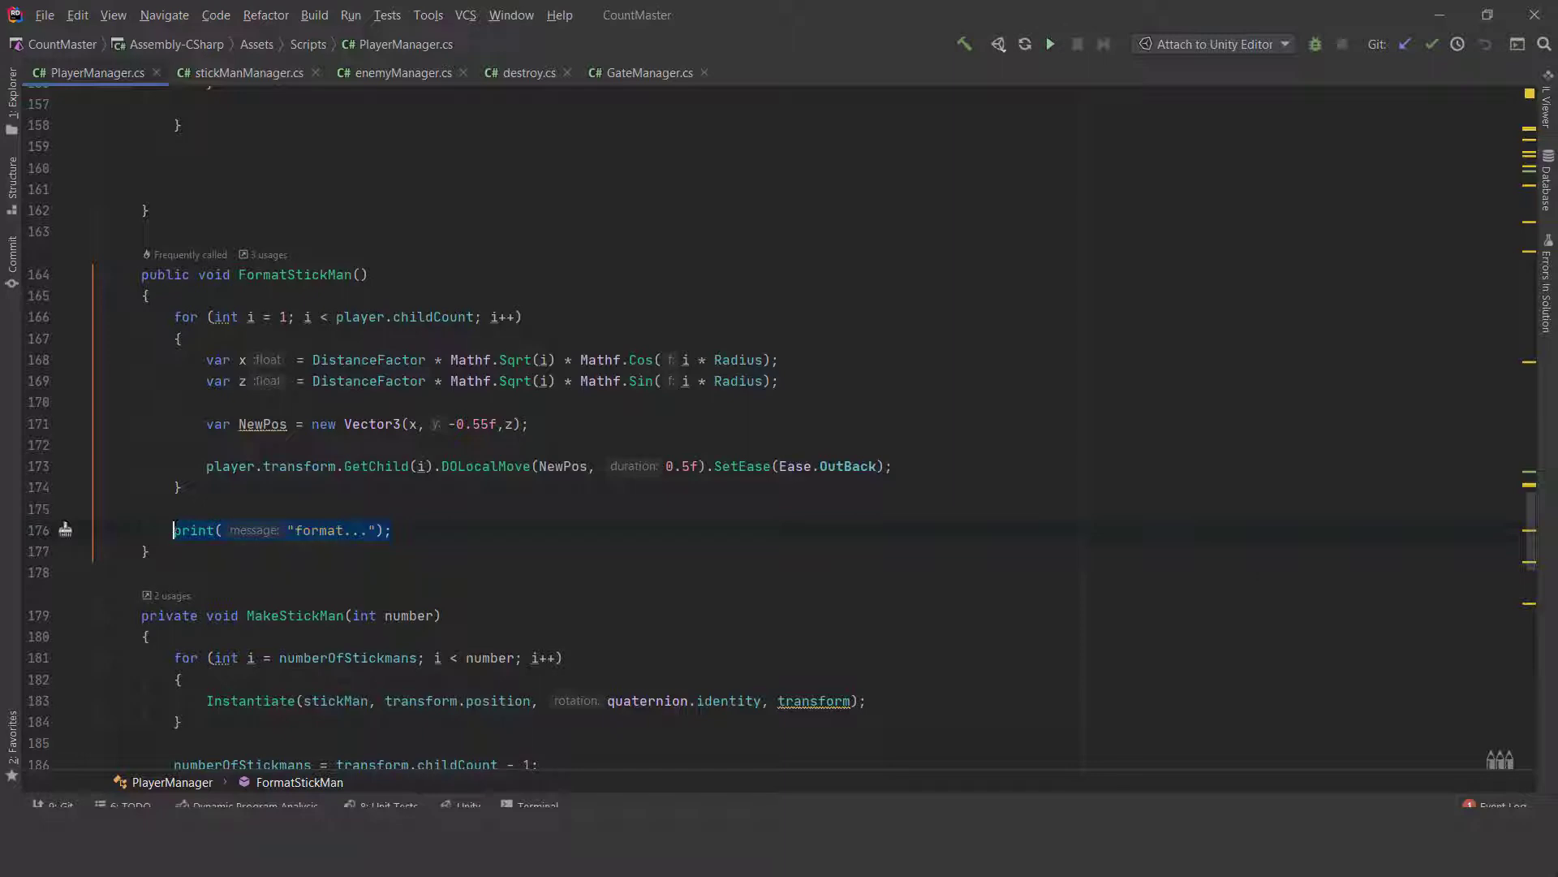
key(BackSpace)
key(BackSpace)
key(BackSpace)
scroll(621, 551, up, 2)
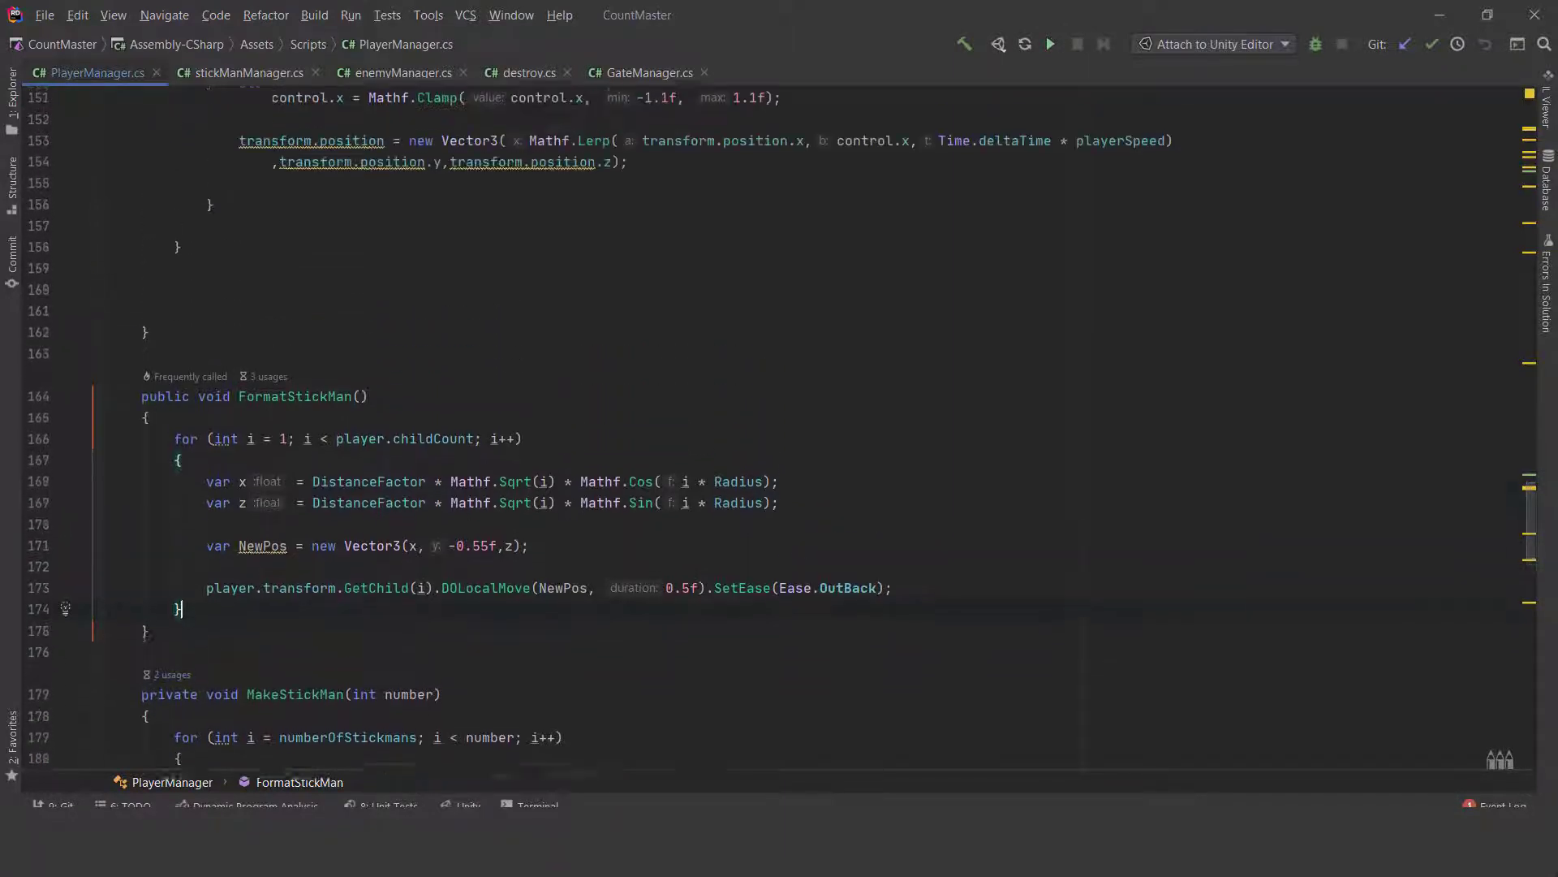
click(183, 578)
scroll(621, 551, up, 1)
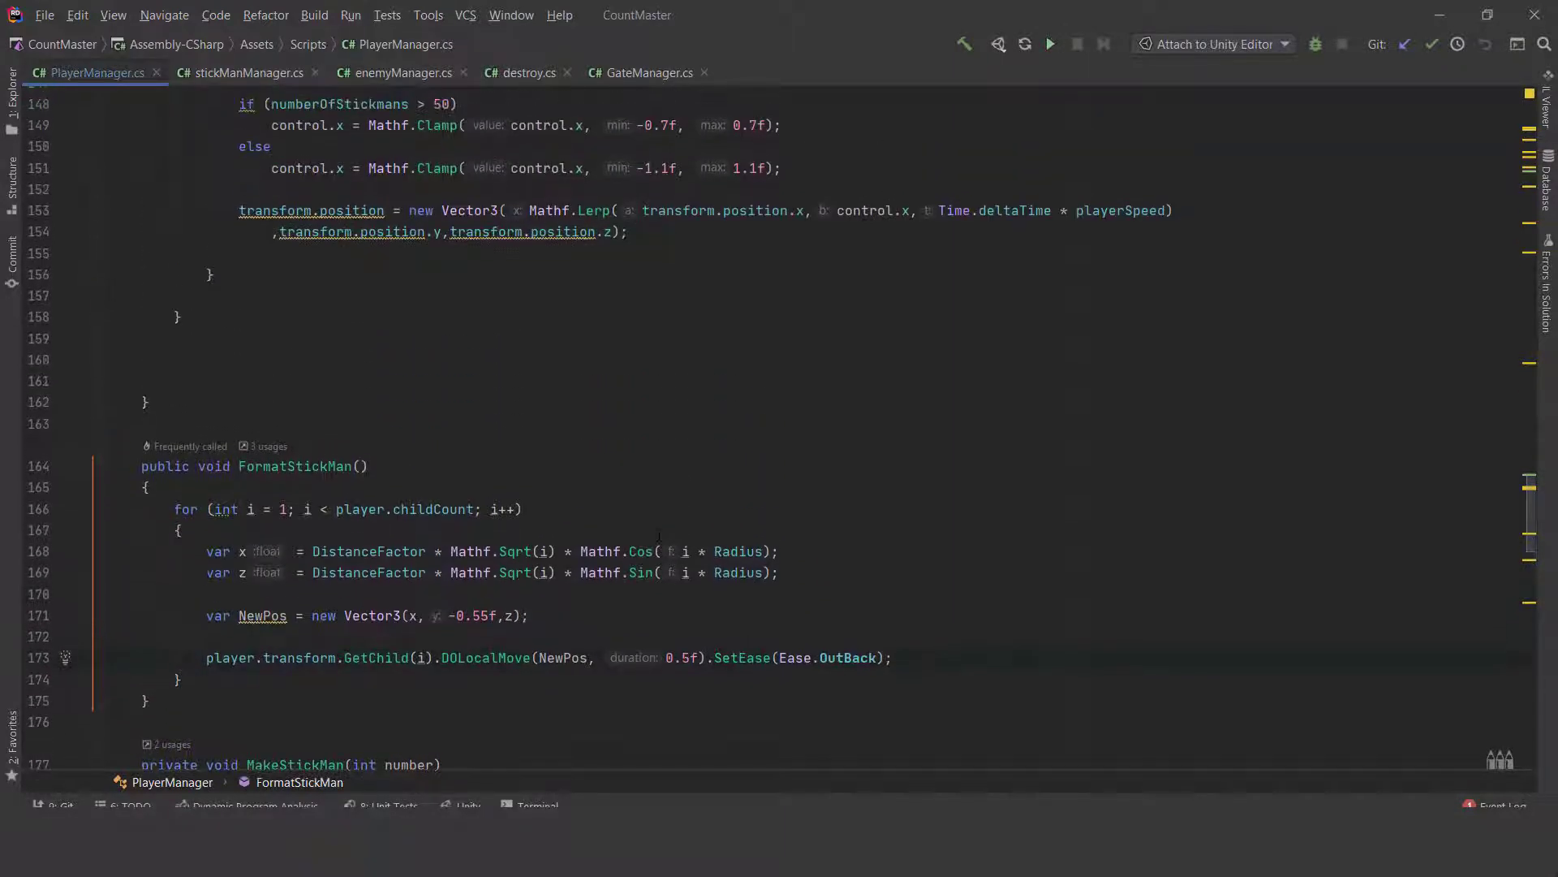
scroll(621, 551, down, 4)
scroll(621, 551, down, 1)
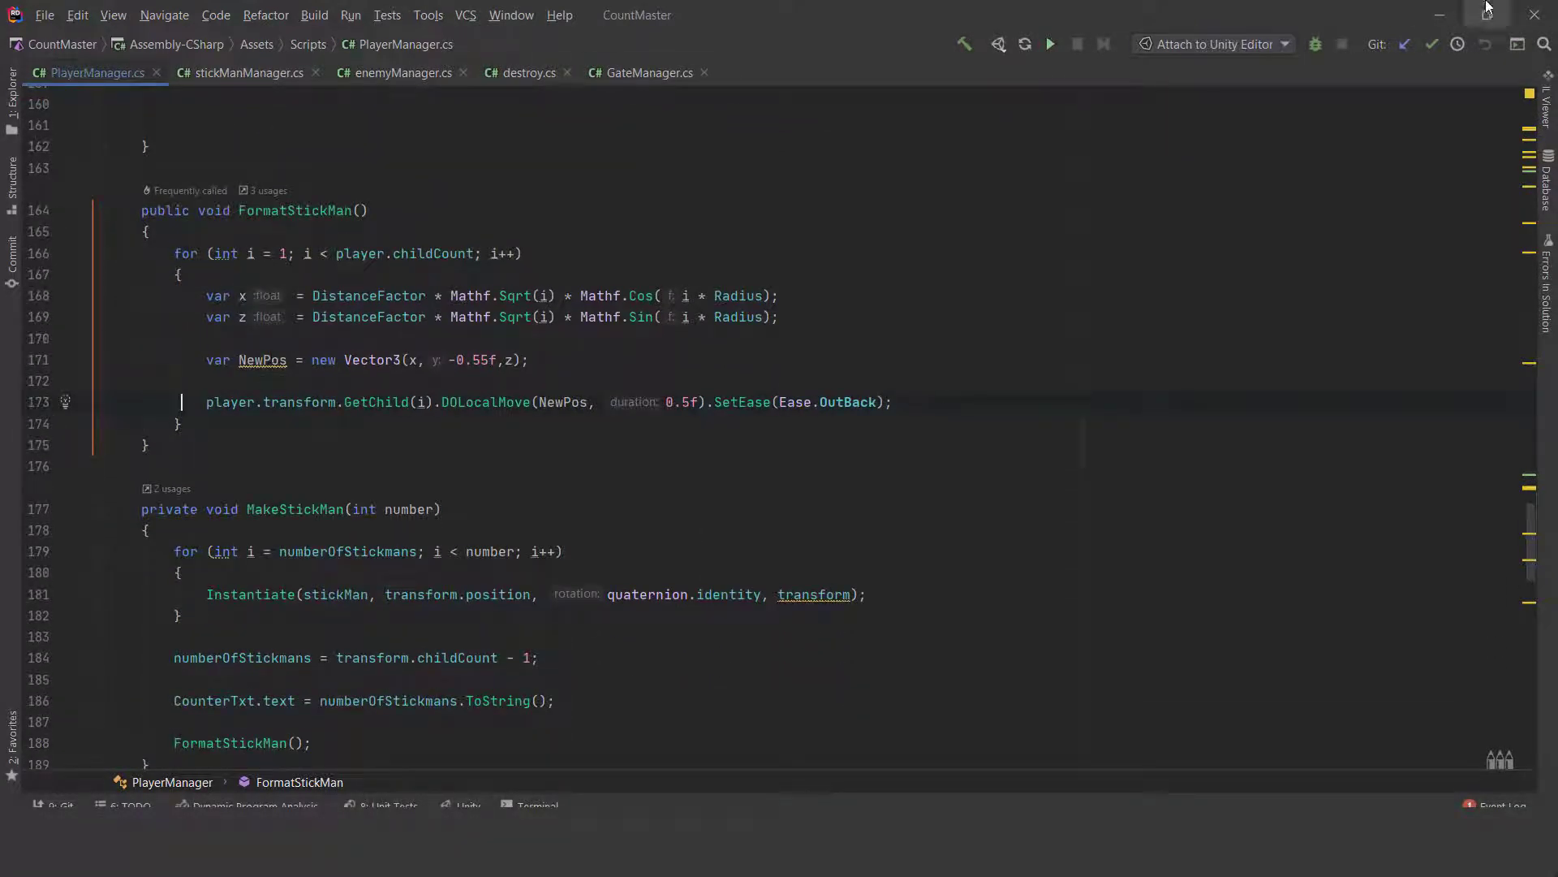
click(45, 15)
key(Escape)
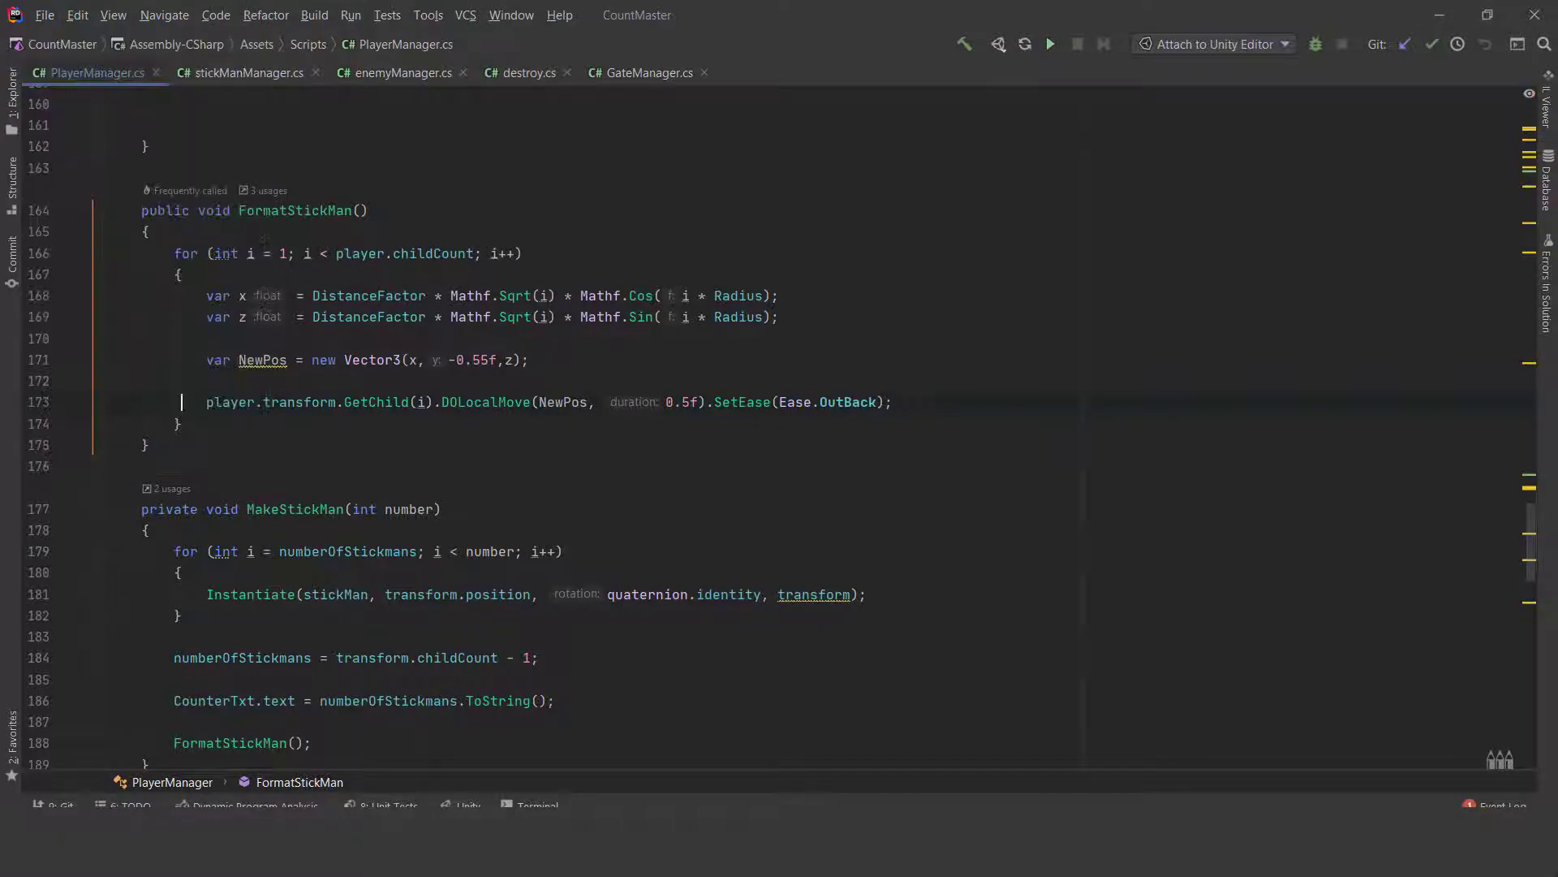
click(1439, 15)
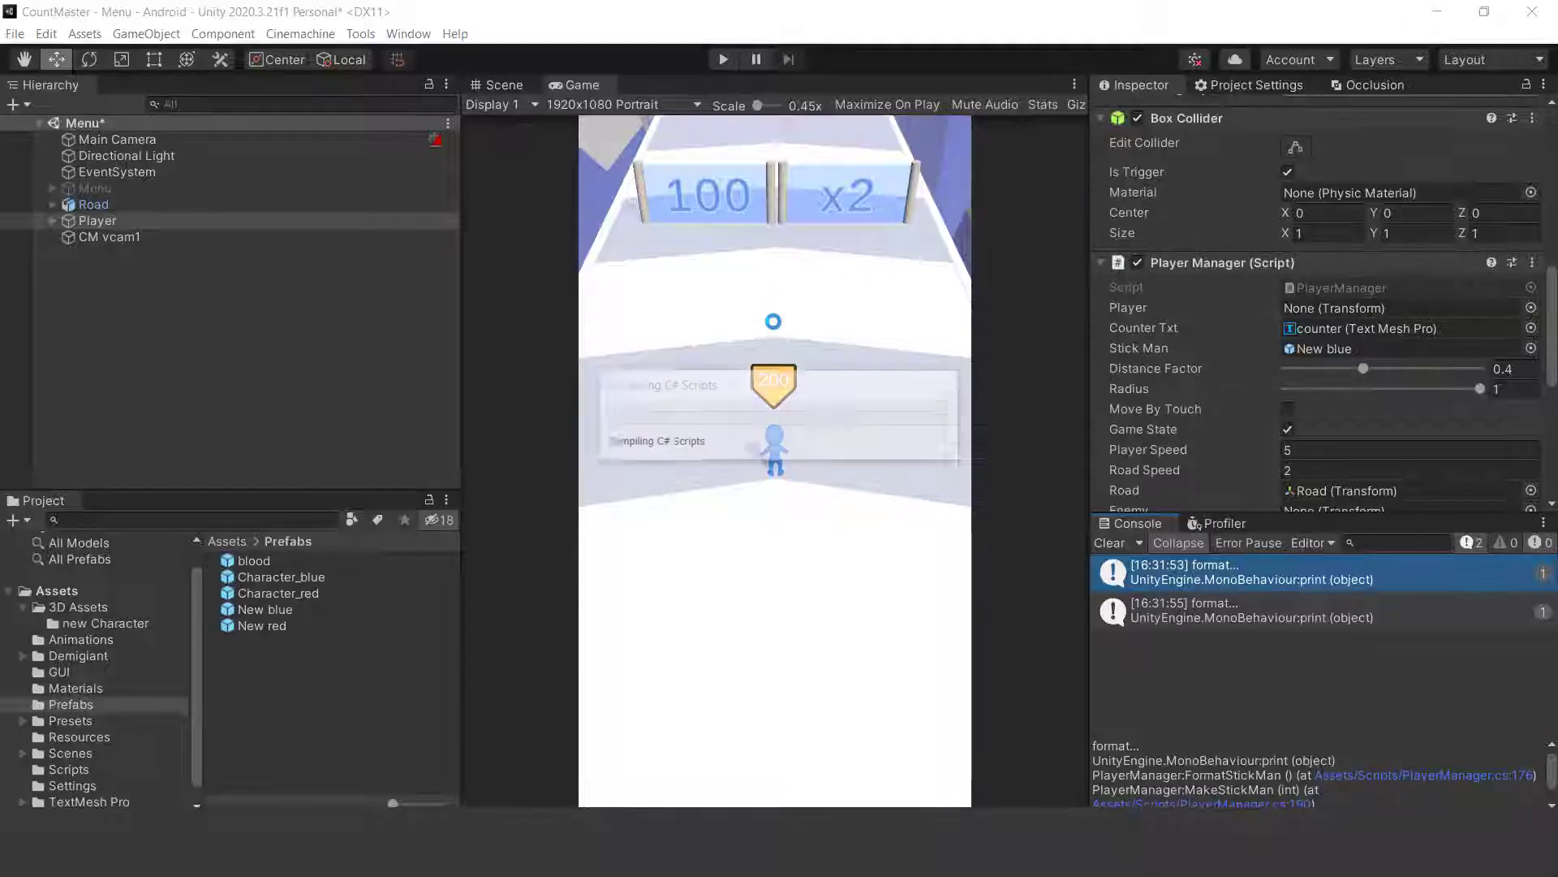